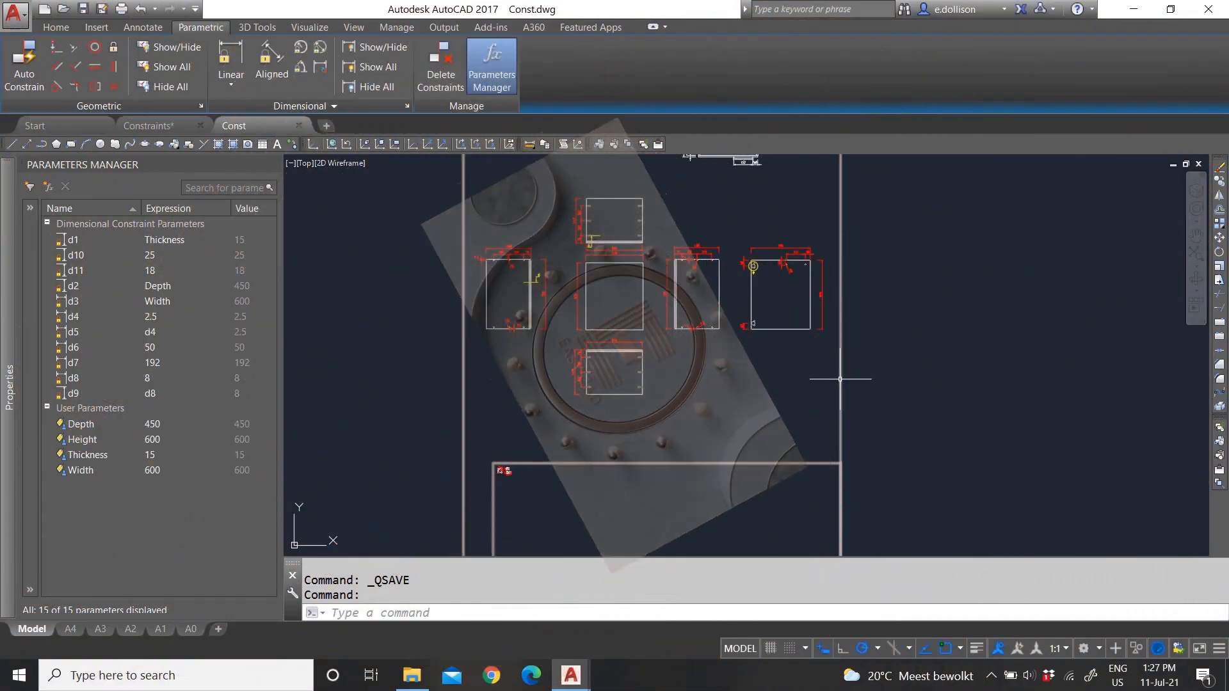
# - Examine the cabinet's panel layout, checking the upper horizontal panel's outline, its geometric constraints and its connector holes
pyautogui.scroll(-3, 681, 404)
pyautogui.scroll(4, 708, 275)
pyautogui.scroll(-4, 629, 300)
pyautogui.scroll(2, 629, 300)
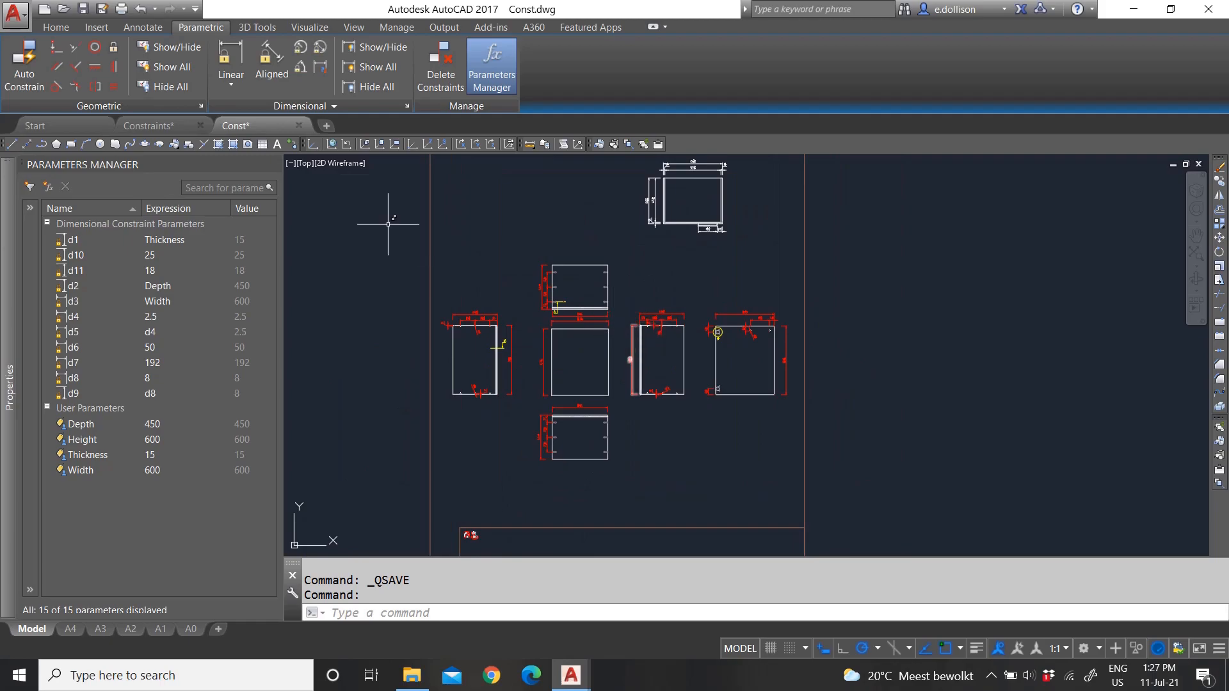
pyautogui.scroll(1, 588, 365)
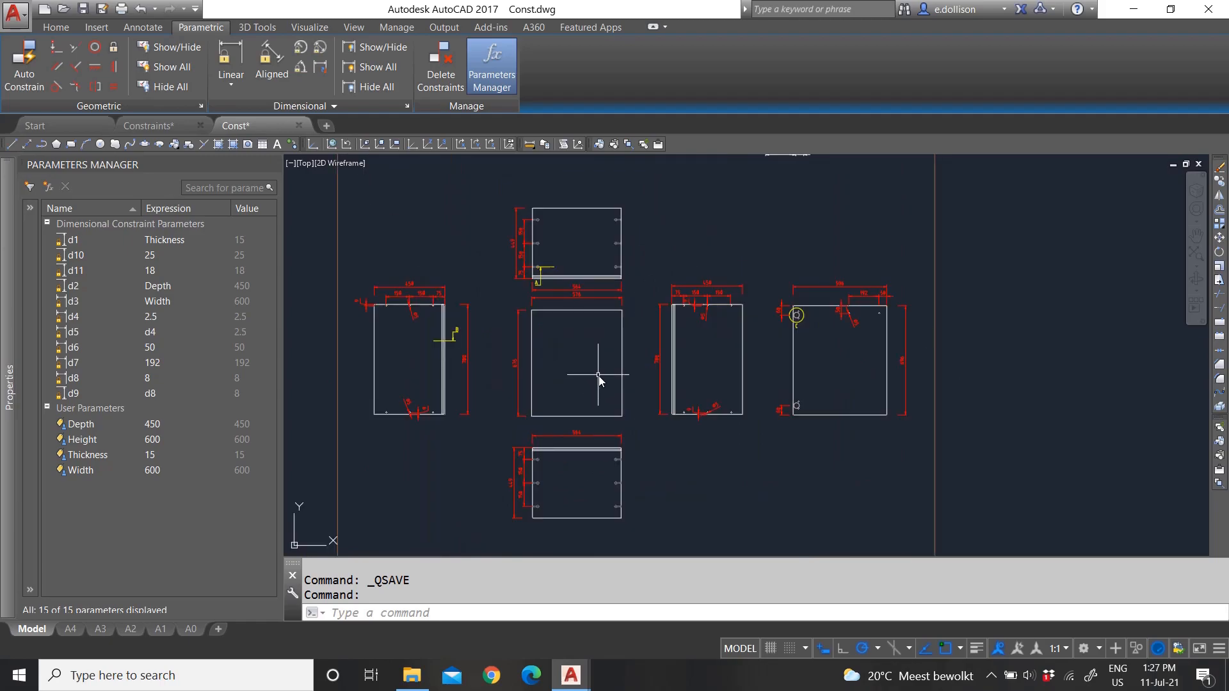
pyautogui.click(571, 208)
pyautogui.scroll(4, 571, 209)
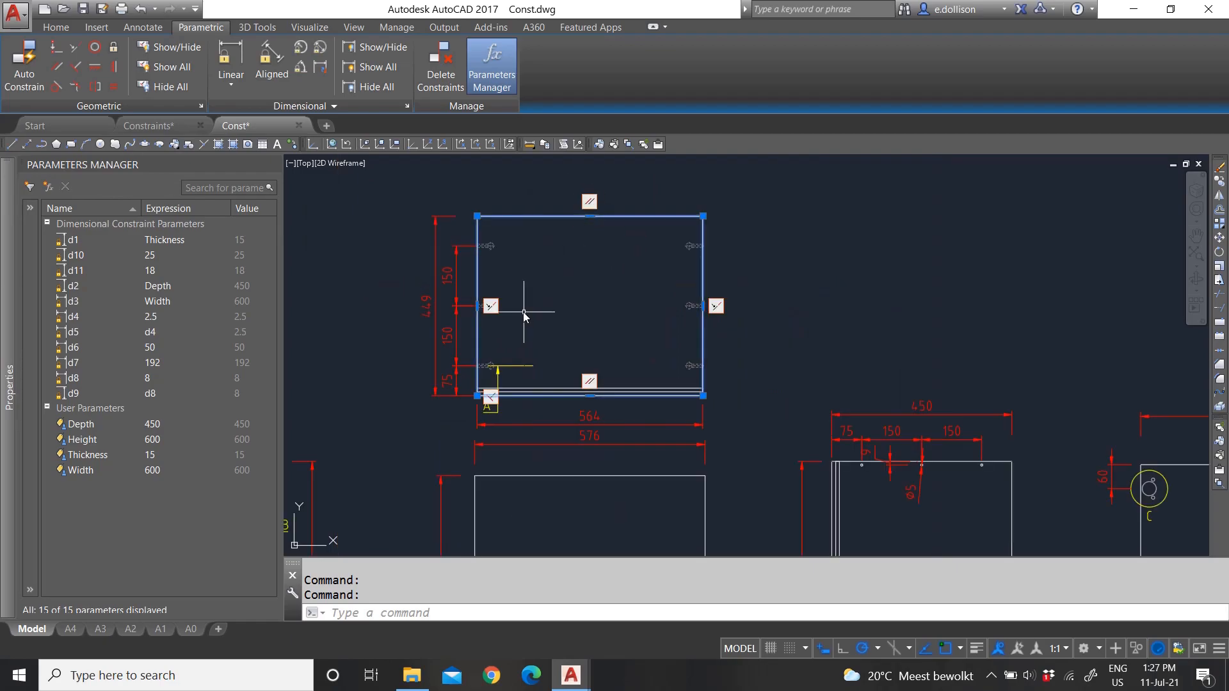
pyautogui.press('Escape')
pyautogui.scroll(-3, 582, 347)
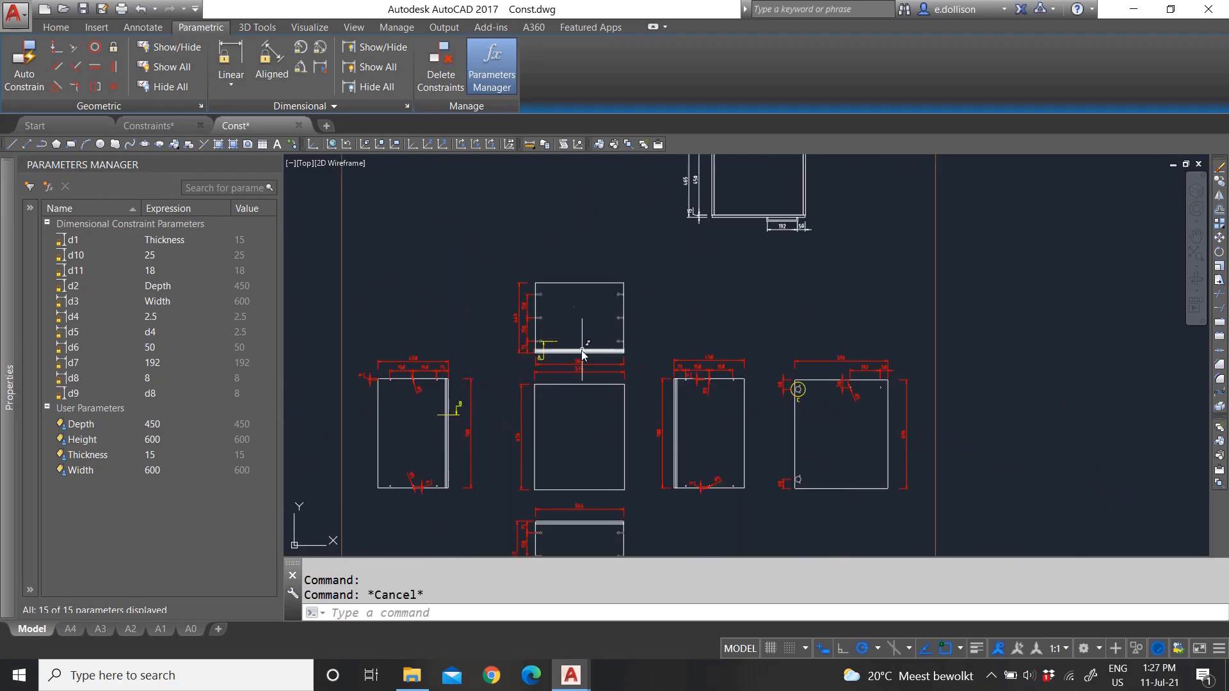
pyautogui.scroll(5, 612, 270)
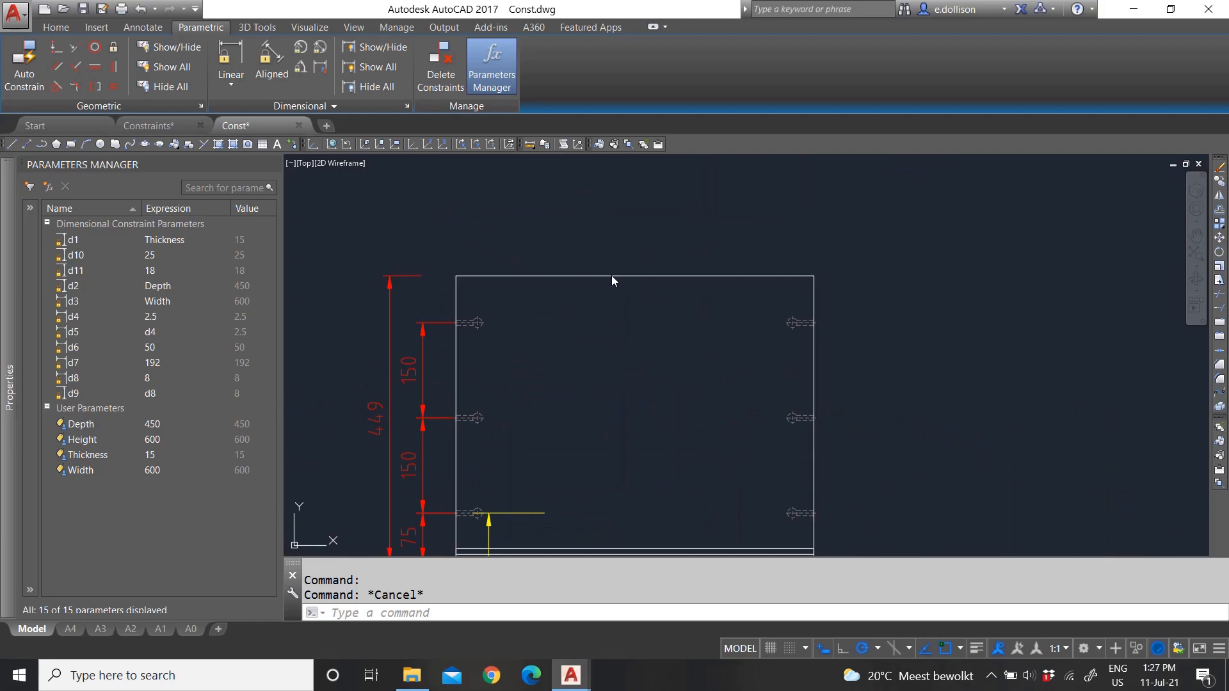
pyautogui.click(611, 275)
pyautogui.press('Escape')
pyautogui.scroll(-4, 548, 300)
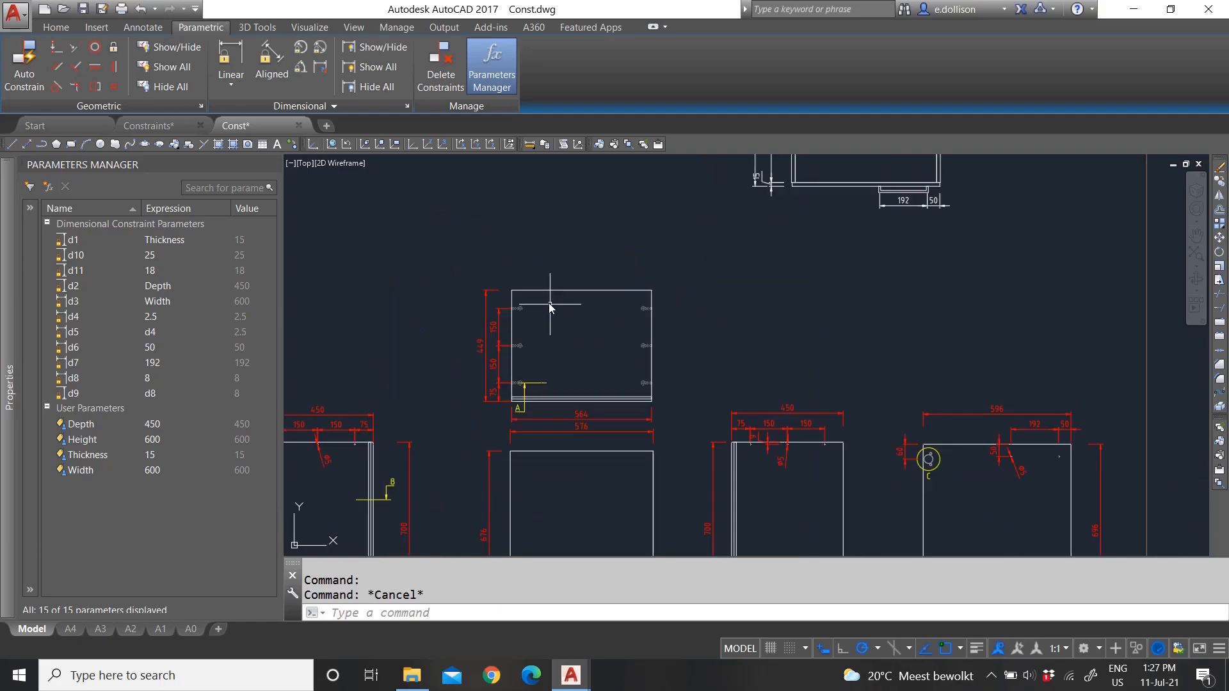
pyautogui.scroll(-4, 578, 340)
pyautogui.scroll(4, 544, 352)
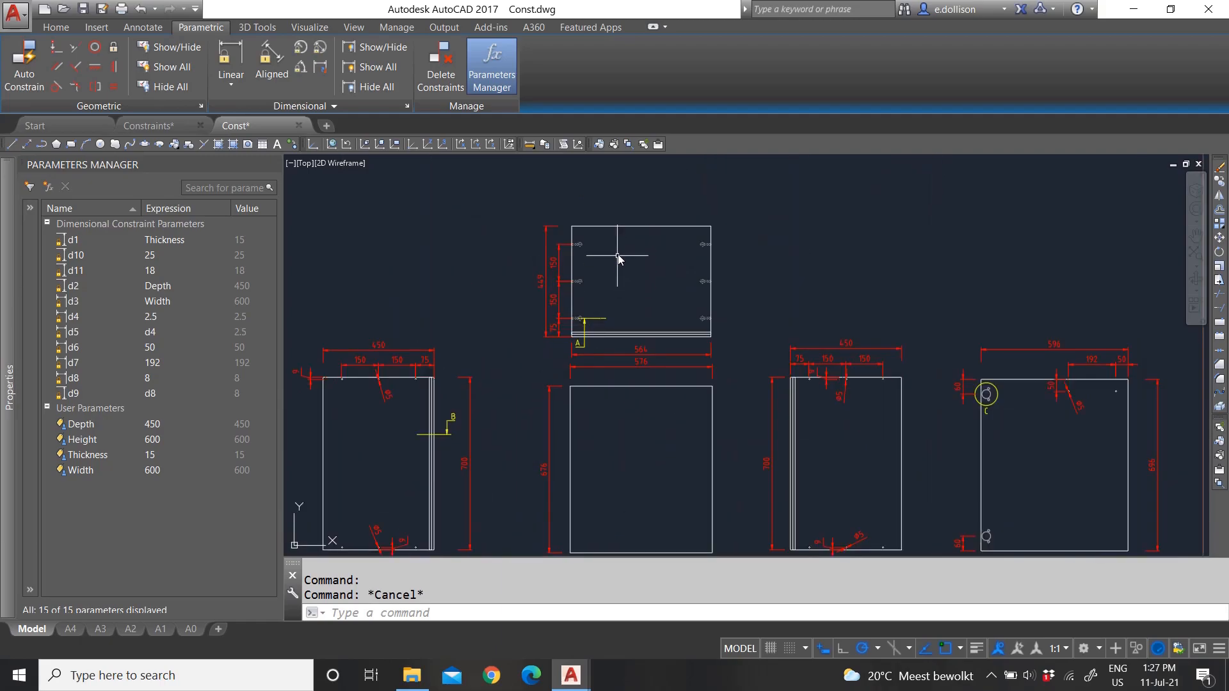
pyautogui.scroll(-4, 525, 327)
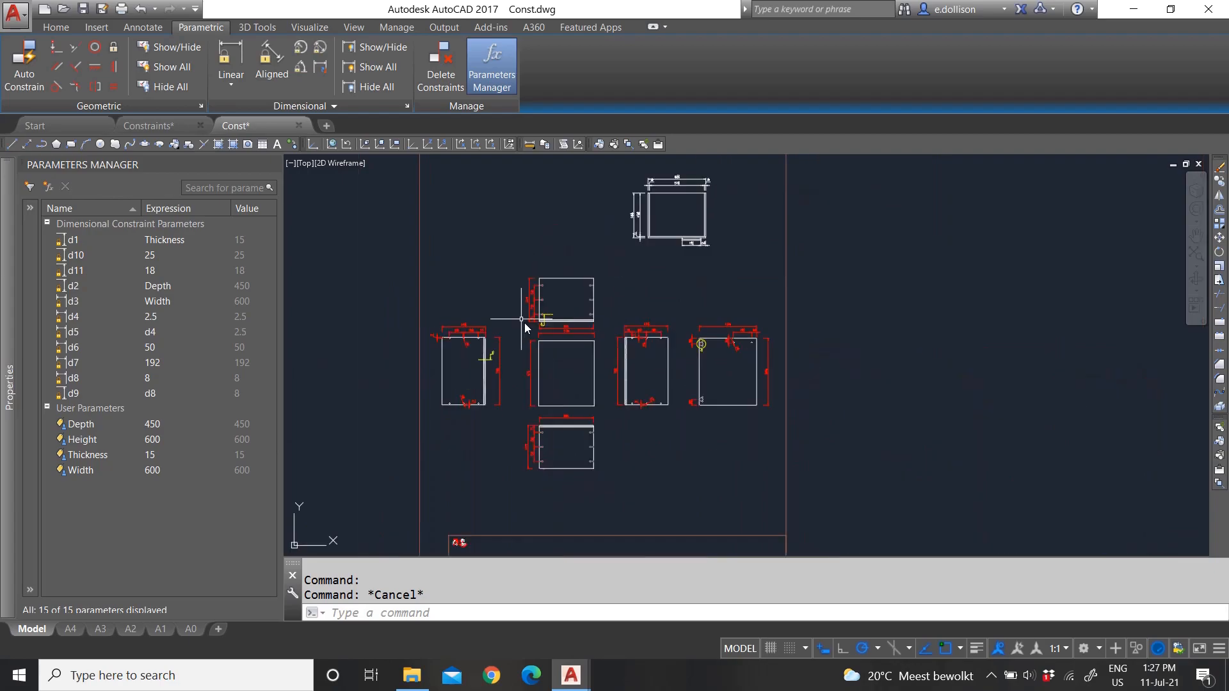
# - Inspect the cabinet's assembled plan view and compare it with the separate horizontal, back and side panels
pyautogui.scroll(5, 665, 202)
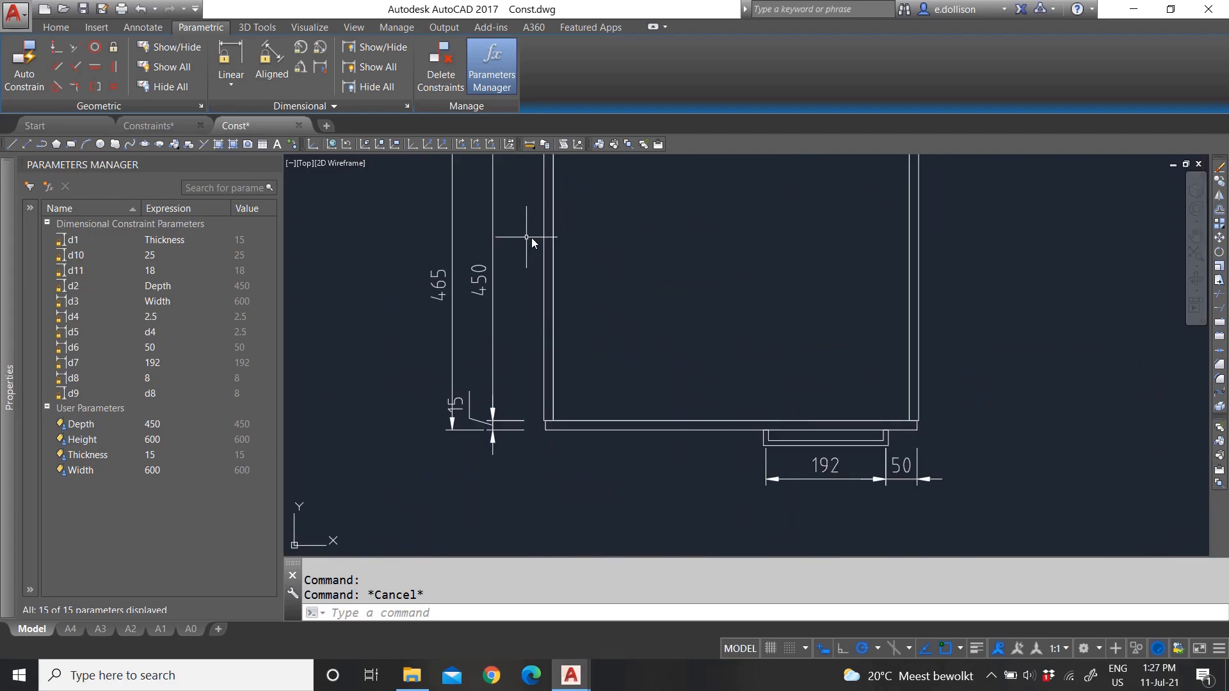
pyautogui.click(543, 235)
pyautogui.press('Escape')
pyautogui.scroll(-7, 663, 247)
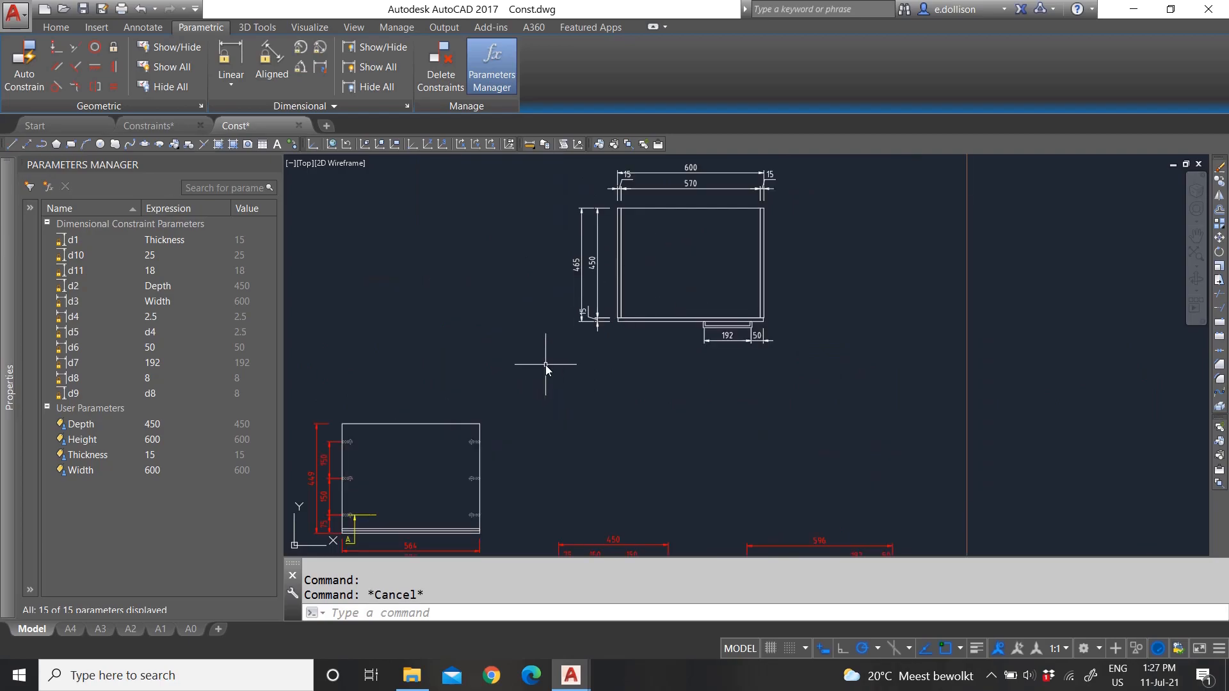
pyautogui.scroll(4, 517, 385)
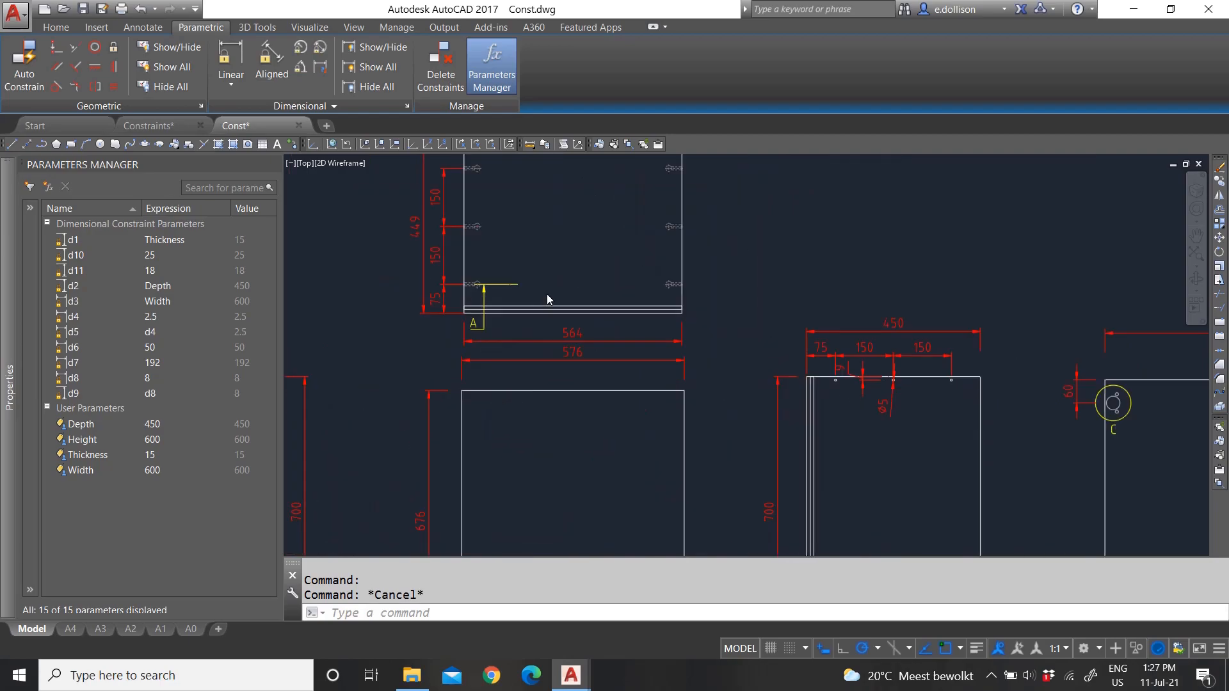
pyautogui.scroll(-2, 538, 299)
pyautogui.click(544, 198)
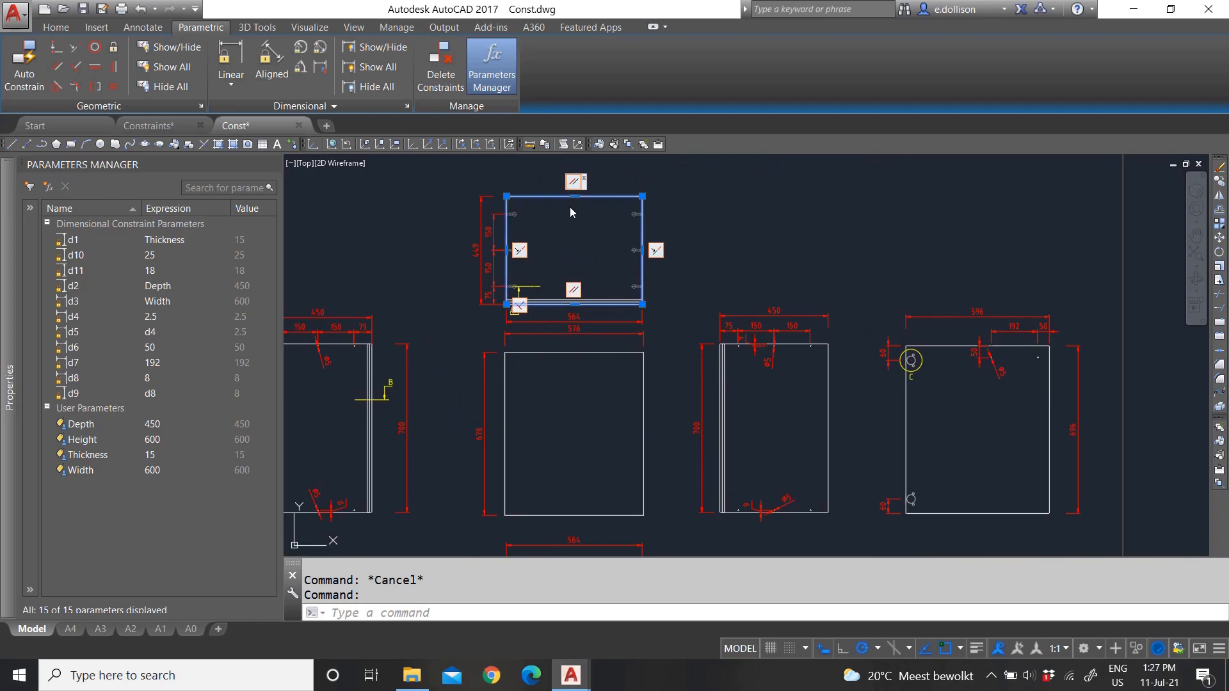
pyautogui.scroll(-2, 574, 260)
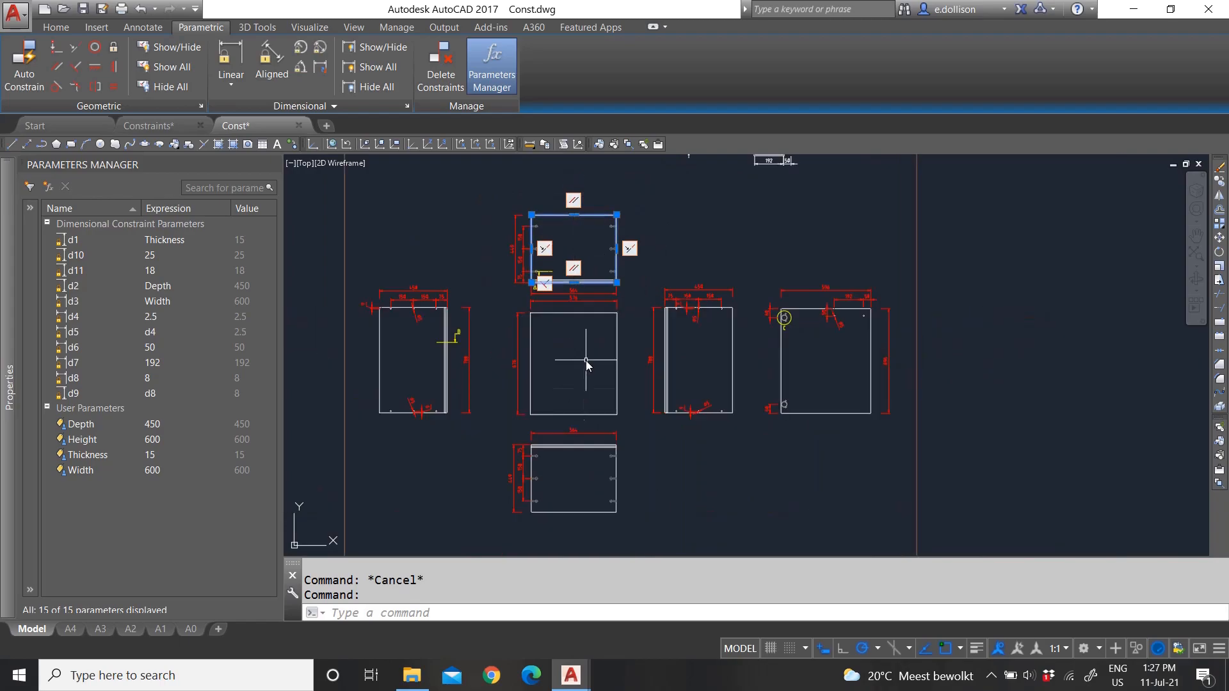
pyautogui.press('Escape')
pyautogui.scroll(6, 576, 283)
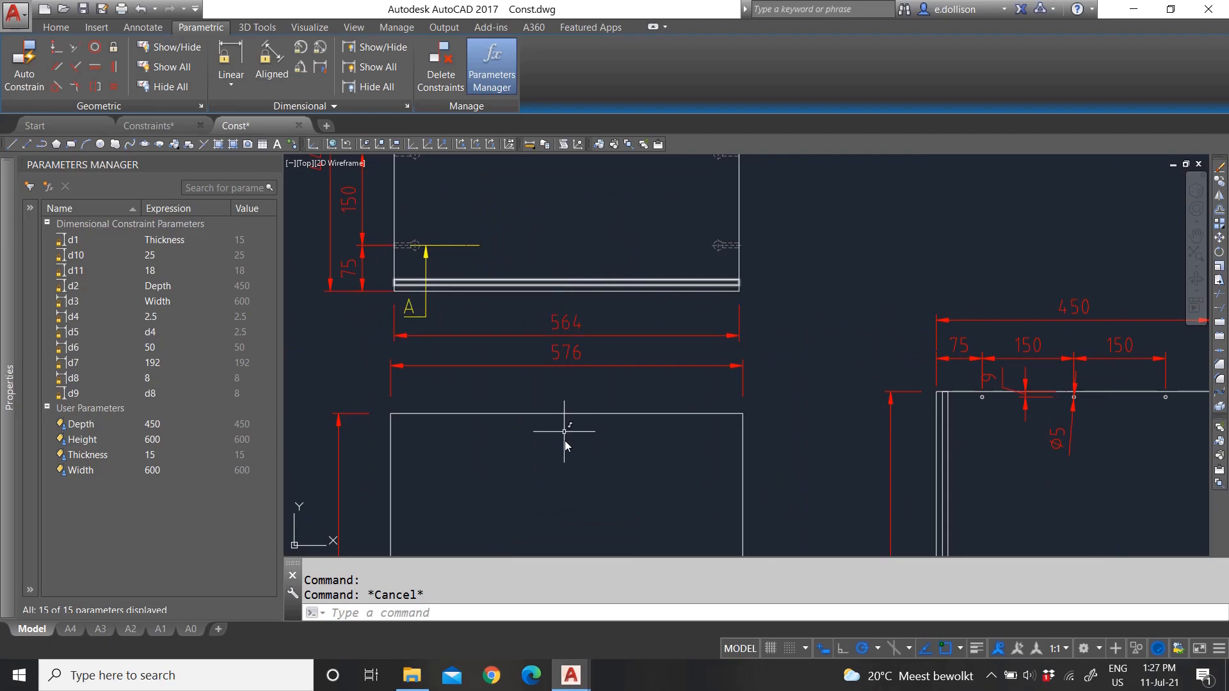
pyautogui.scroll(-7, 564, 431)
pyautogui.scroll(2, 544, 377)
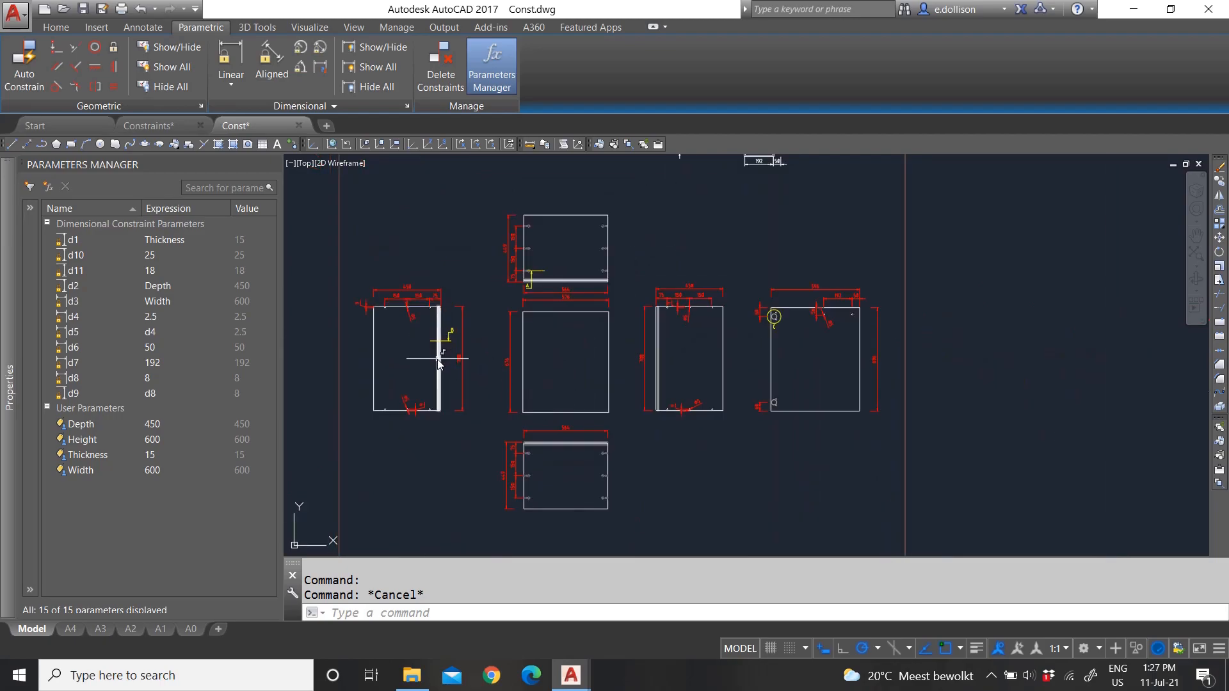
pyautogui.click(437, 359)
pyautogui.press('Escape')
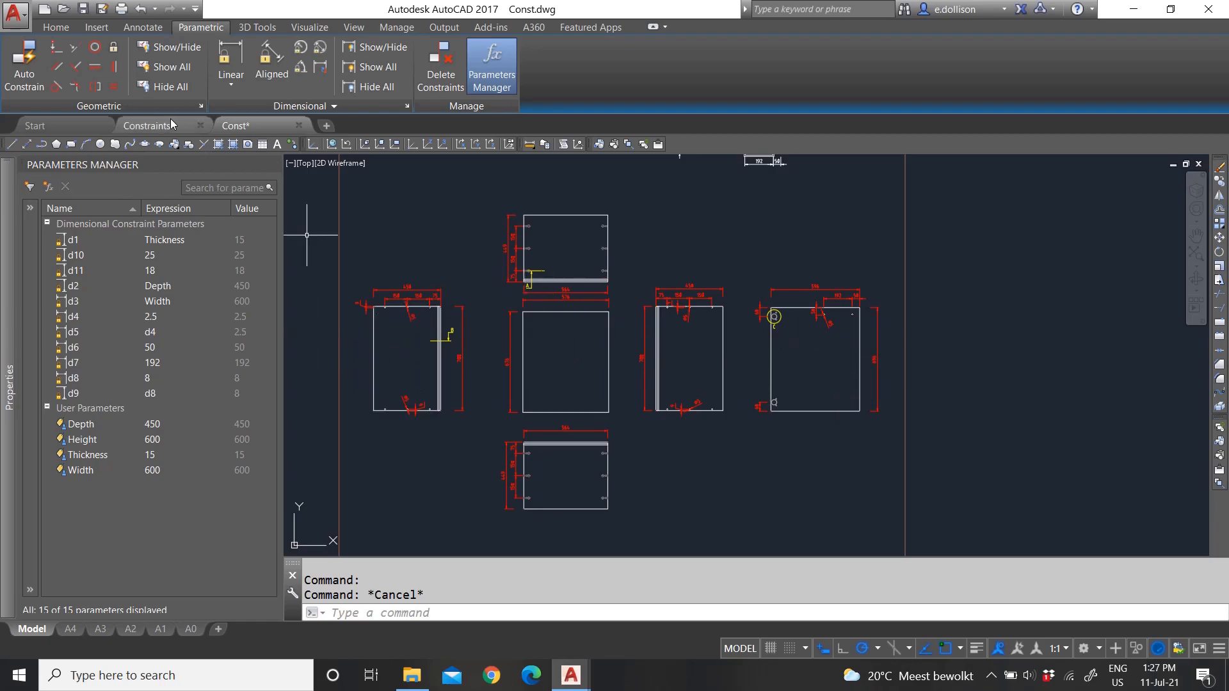
# - Switch to the Constraints drawing and show all of its dimensional constraints
pyautogui.click(148, 126)
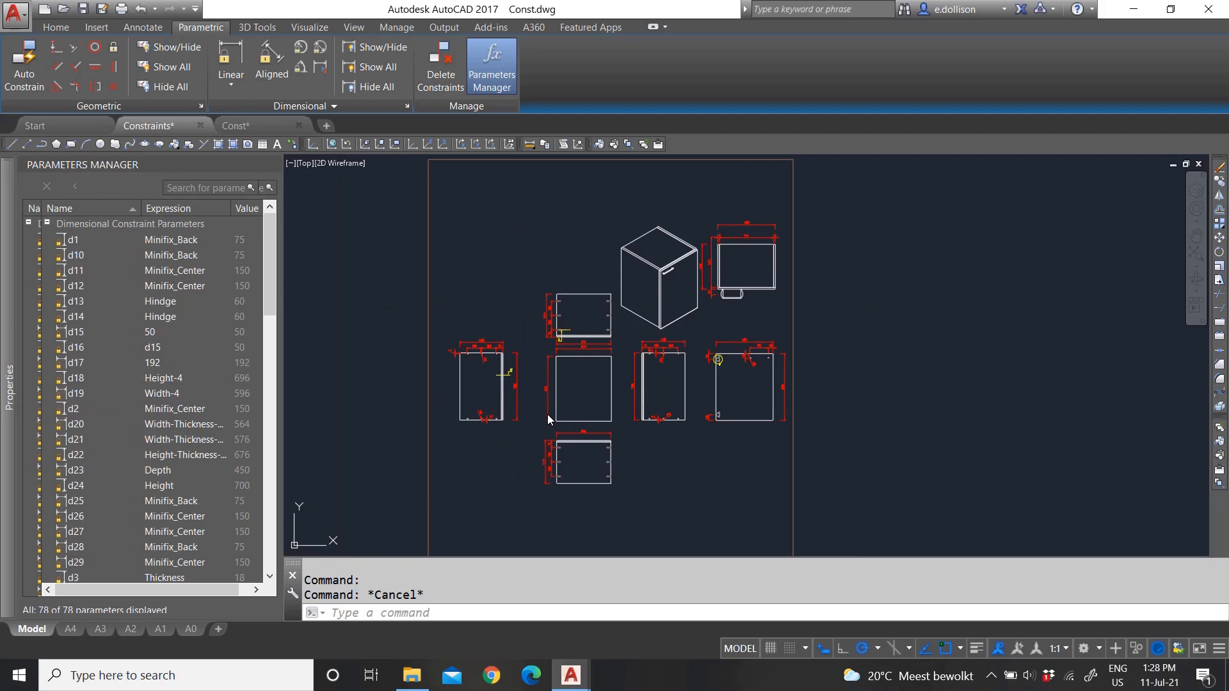
pyautogui.scroll(2, 548, 410)
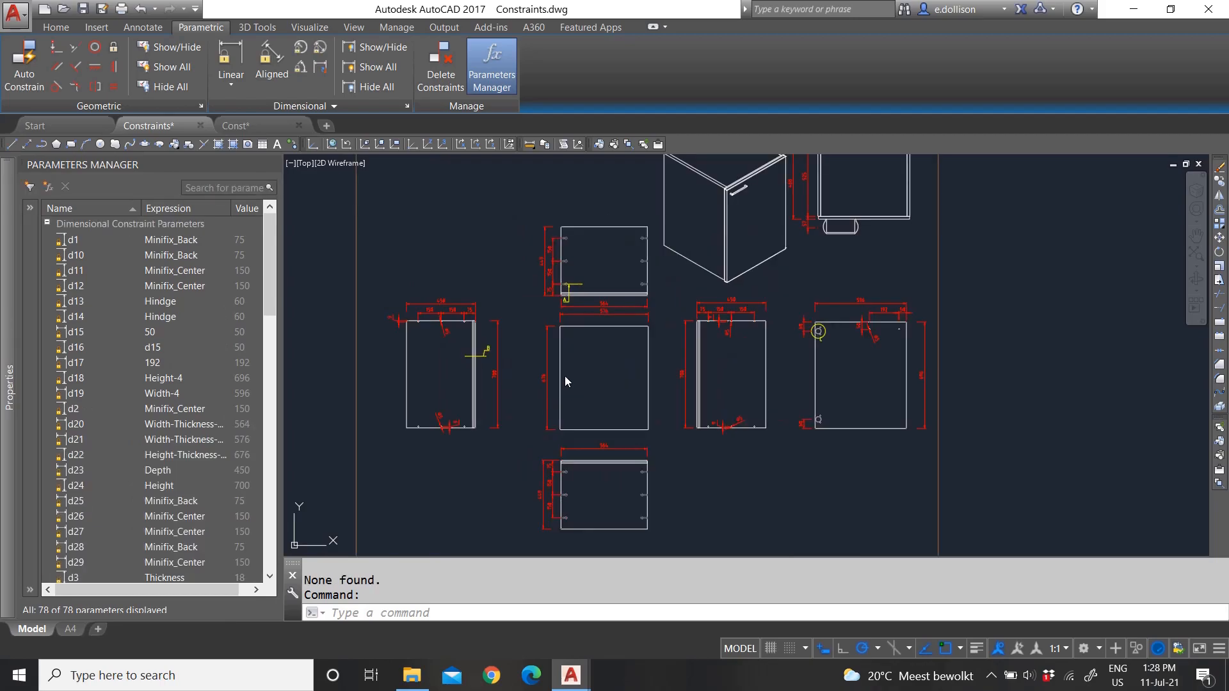
pyautogui.click(474, 375)
pyautogui.press('Escape')
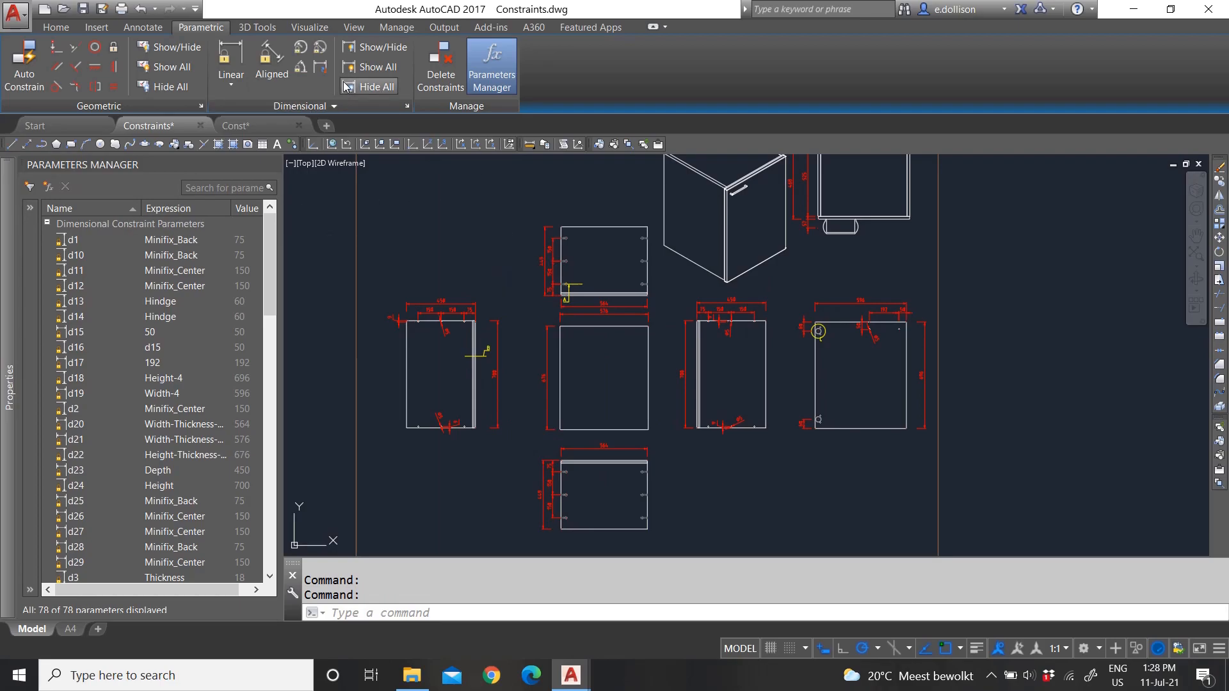
pyautogui.click(383, 75)
pyautogui.scroll(4, 439, 401)
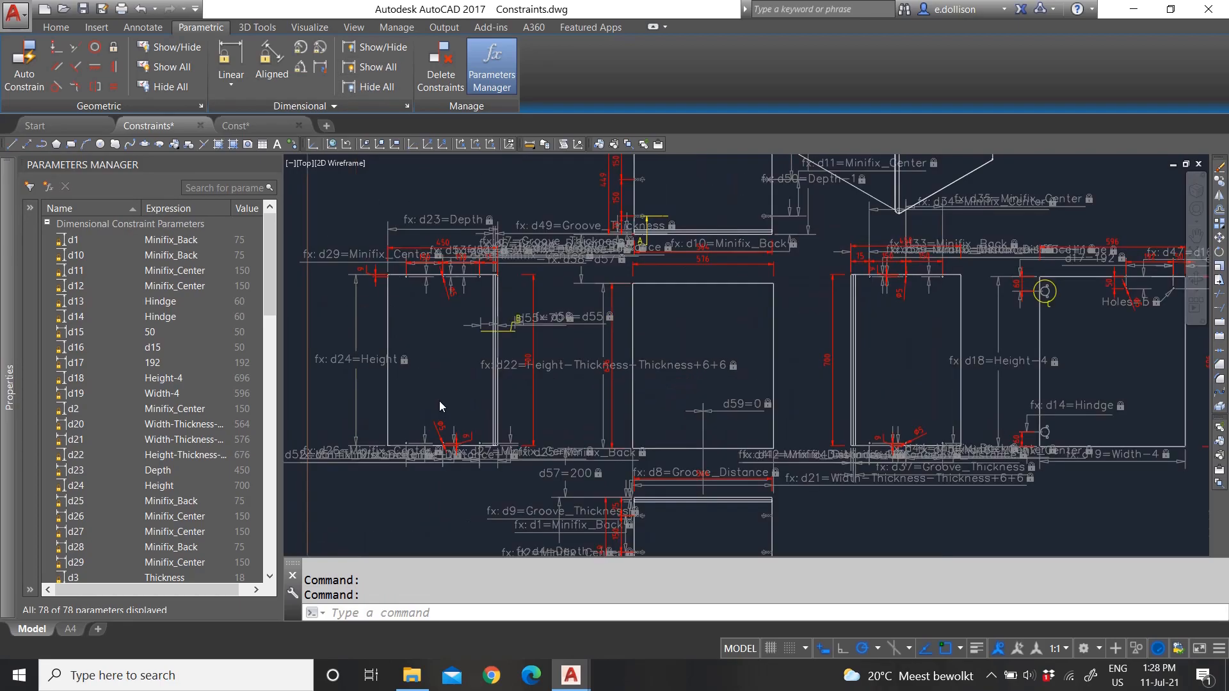
# - Examine the dimensional constraints that space the panels apart and those that position section mark B on the side panel
pyautogui.scroll(-3, 521, 345)
pyautogui.scroll(5, 590, 283)
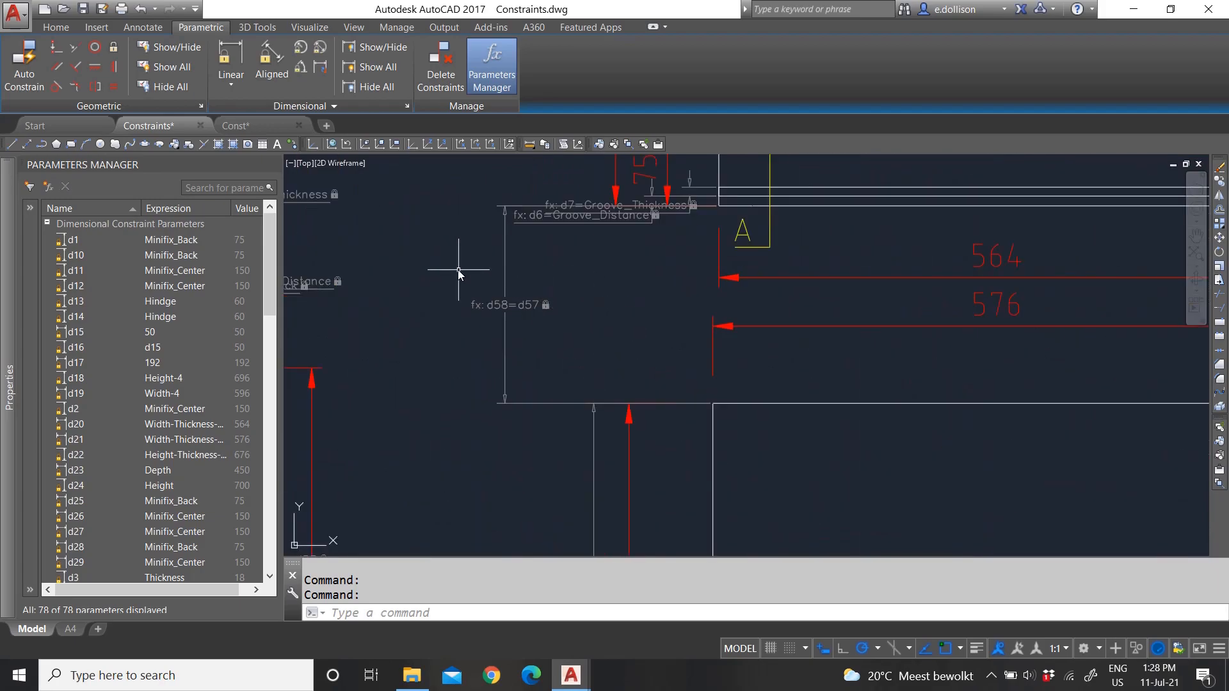
pyautogui.scroll(-2, 459, 270)
pyautogui.scroll(-2, 527, 302)
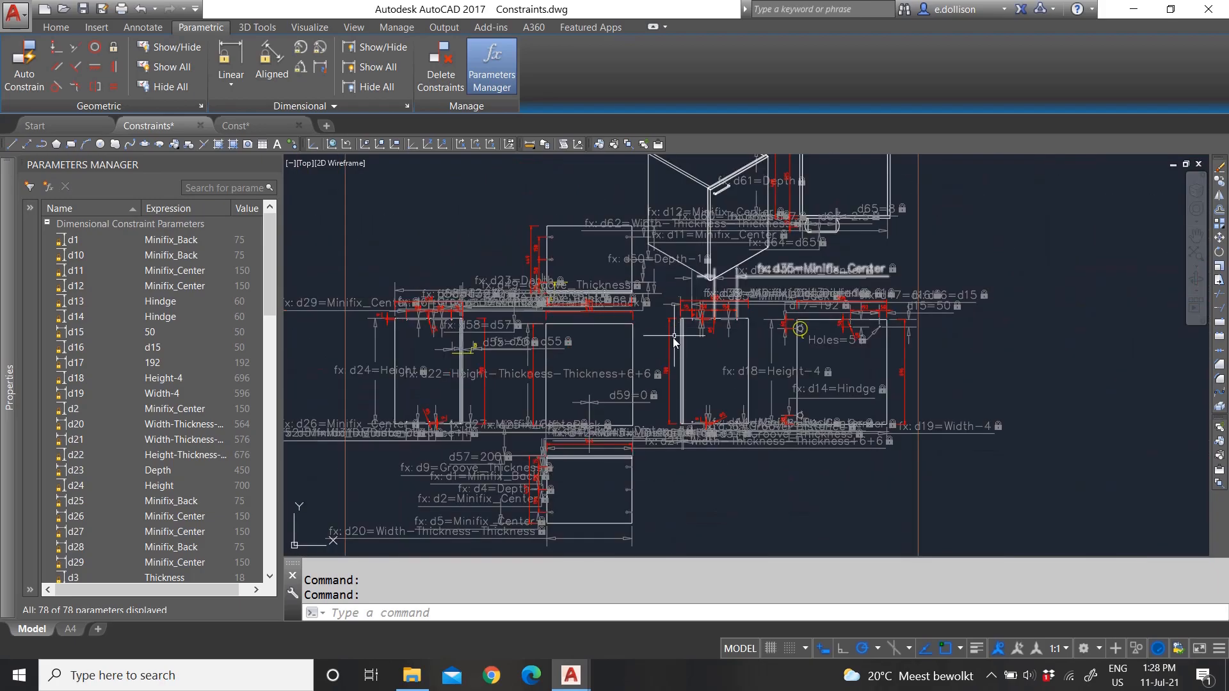
pyautogui.scroll(6, 617, 365)
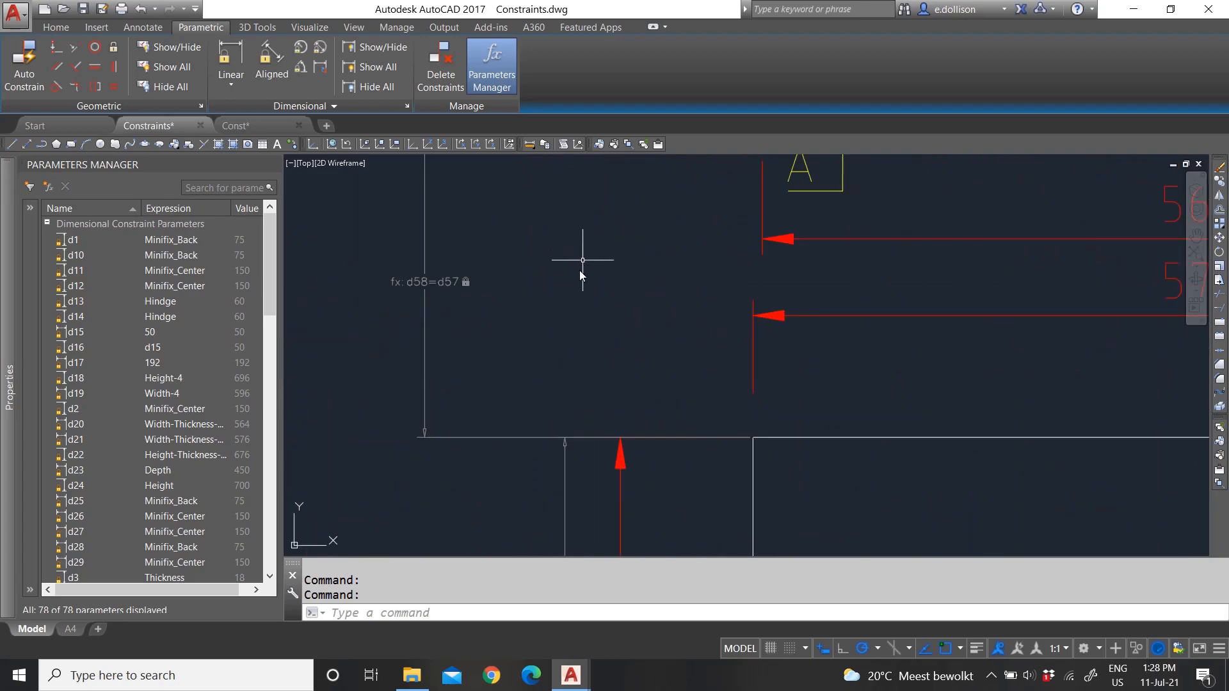
pyautogui.scroll(-3, 584, 259)
pyautogui.scroll(-1, 528, 308)
pyautogui.scroll(-4, 523, 295)
pyautogui.scroll(3, 528, 348)
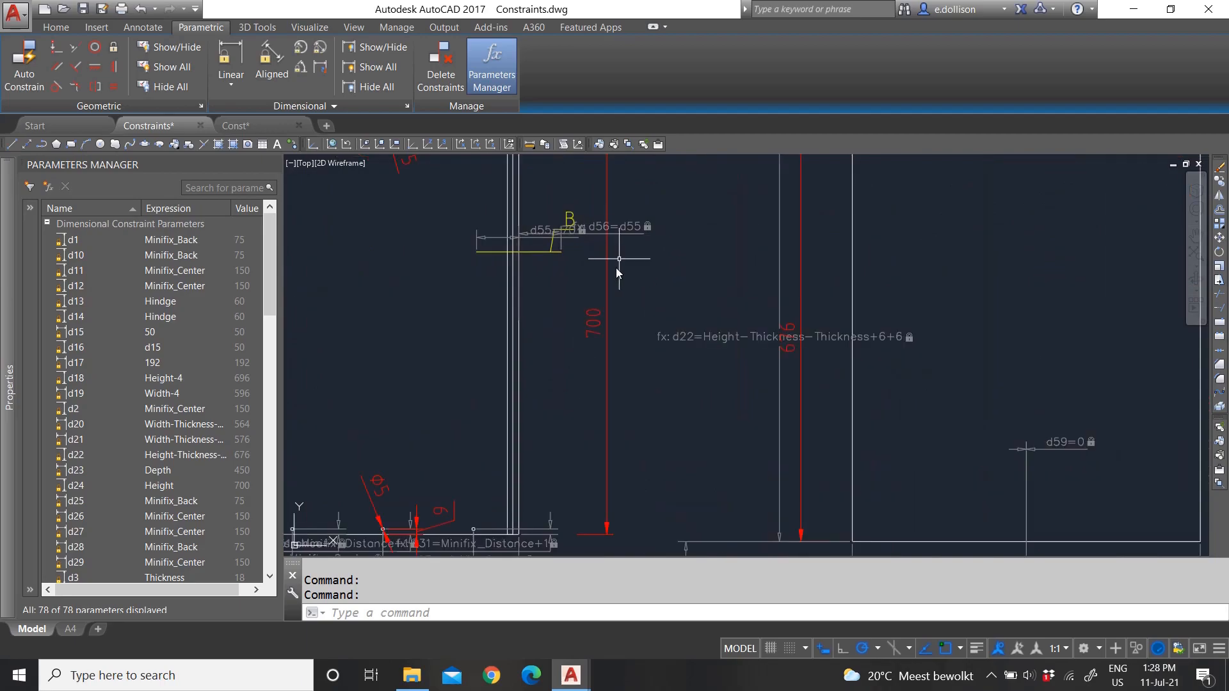
pyautogui.scroll(-1, 589, 294)
pyautogui.scroll(8, 528, 287)
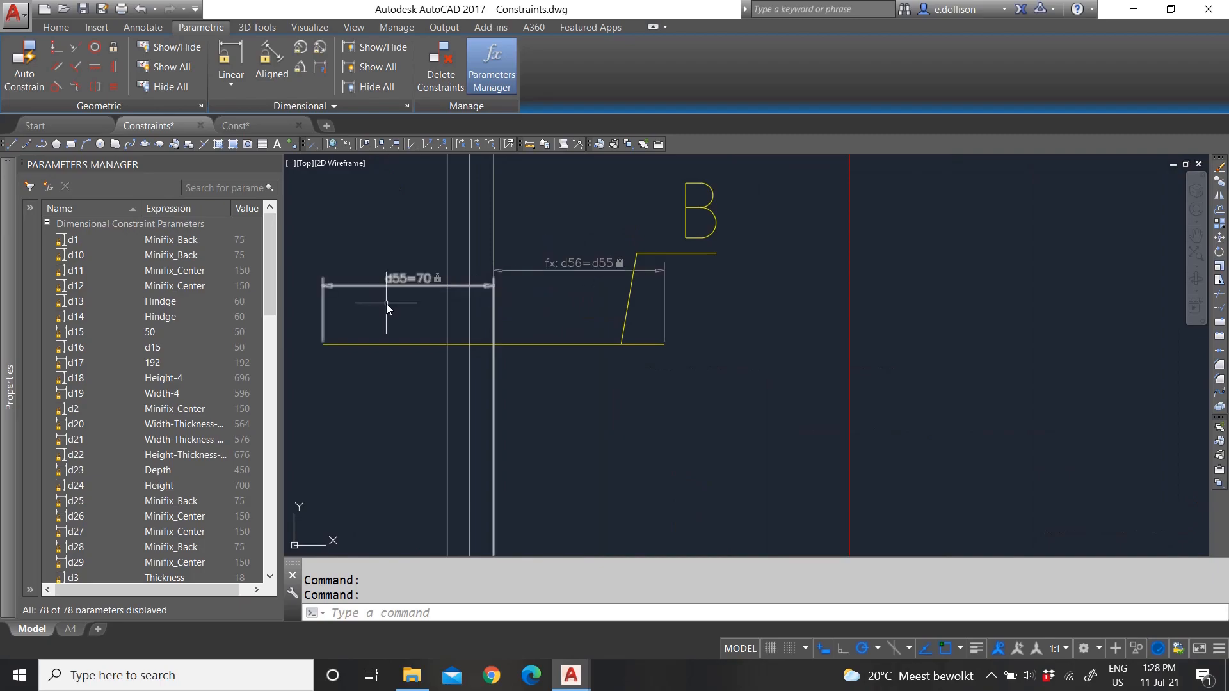
pyautogui.scroll(-7, 589, 250)
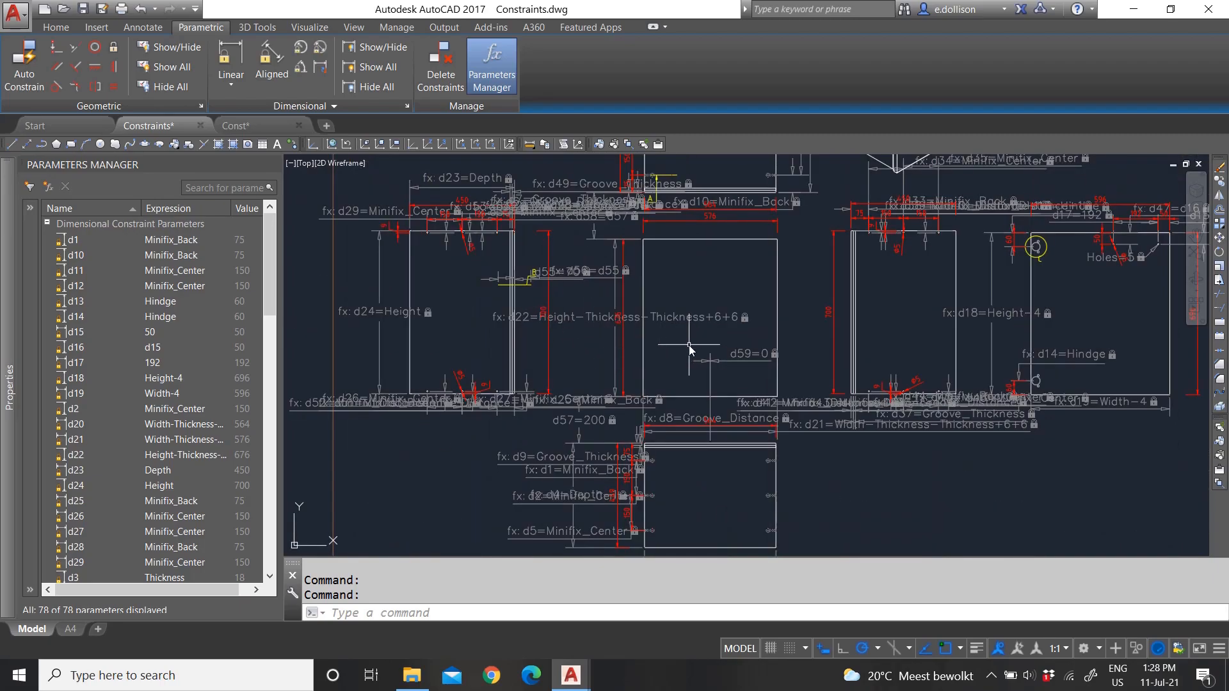
# - Return to the Const drawing and review its panel layout down to the detail area in the lower frame
pyautogui.click(242, 128)
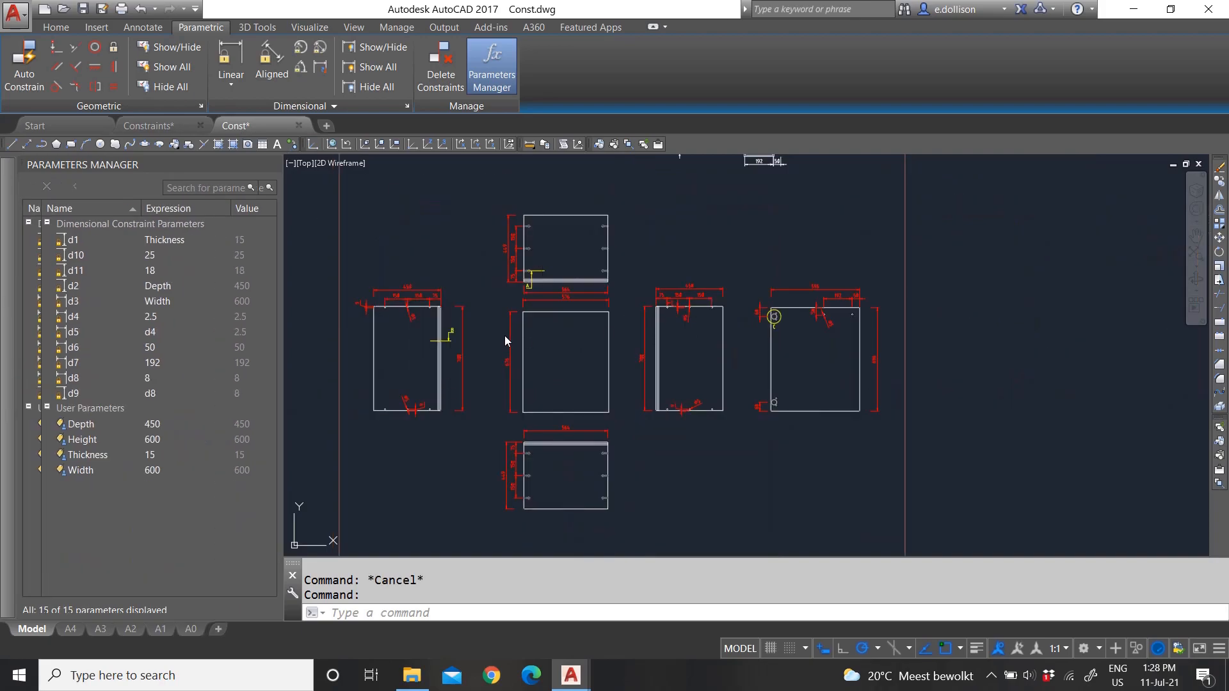
pyautogui.scroll(5, 749, 392)
pyautogui.scroll(-8, 672, 425)
pyautogui.scroll(4, 537, 339)
pyautogui.scroll(-3, 551, 326)
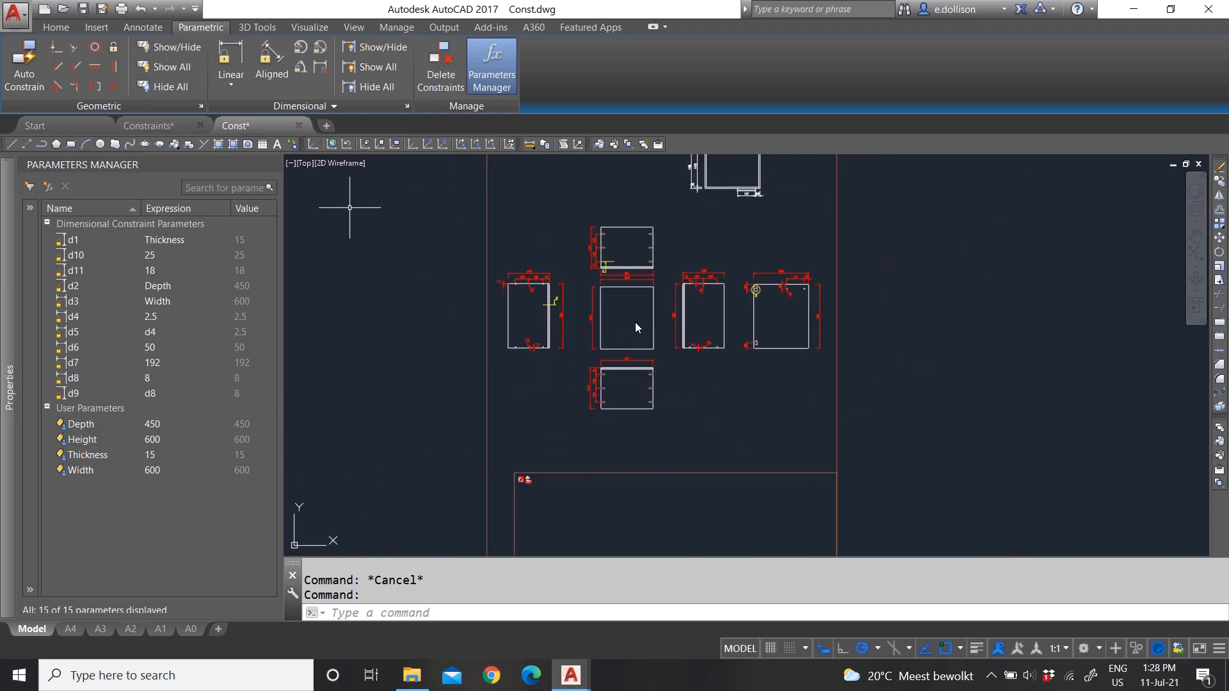
pyautogui.scroll(4, 774, 323)
pyautogui.scroll(4, 773, 327)
pyautogui.scroll(-6, 694, 314)
pyautogui.scroll(-4, 696, 318)
pyautogui.scroll(6, 561, 429)
pyautogui.scroll(-3, 576, 416)
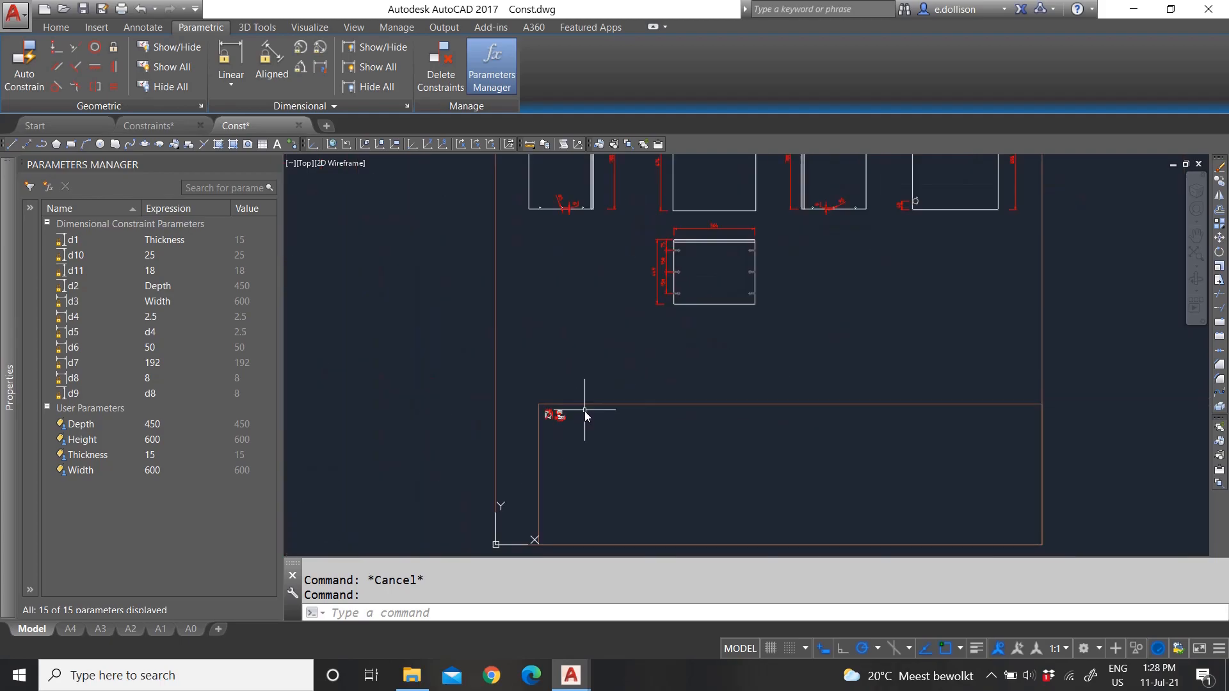
# - Compare the Detail C hinge-hole block with the circled hinge holes on the door panel
pyautogui.scroll(10, 544, 422)
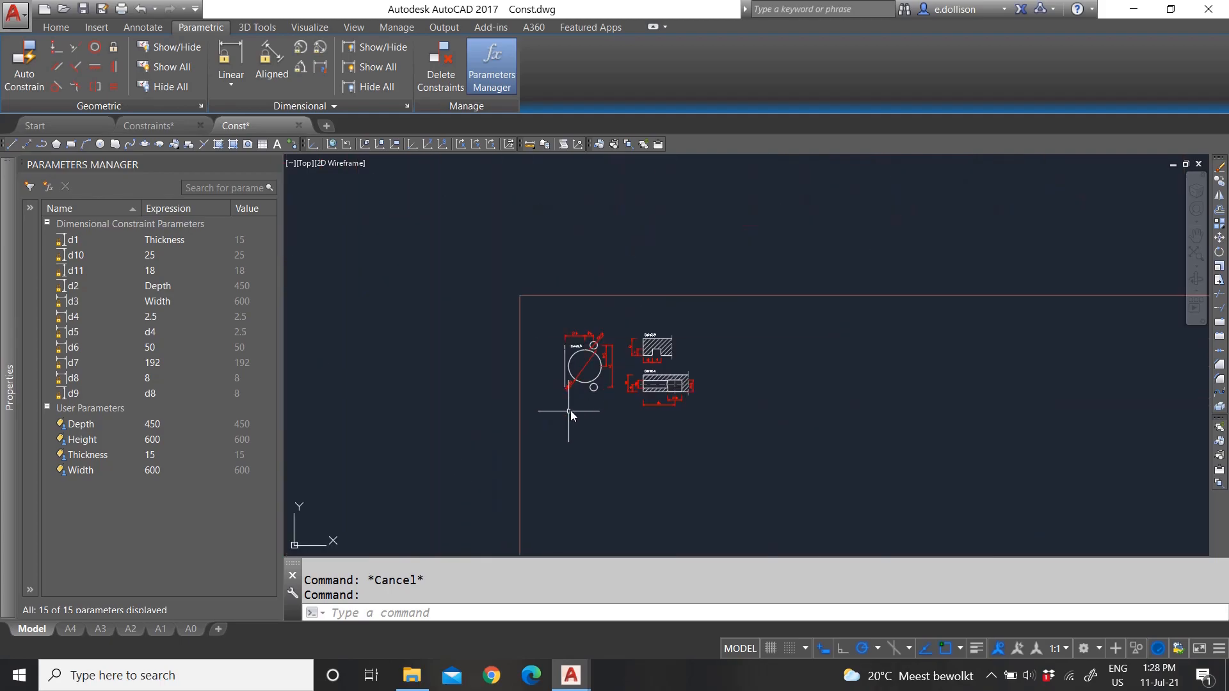
pyautogui.click(480, 300)
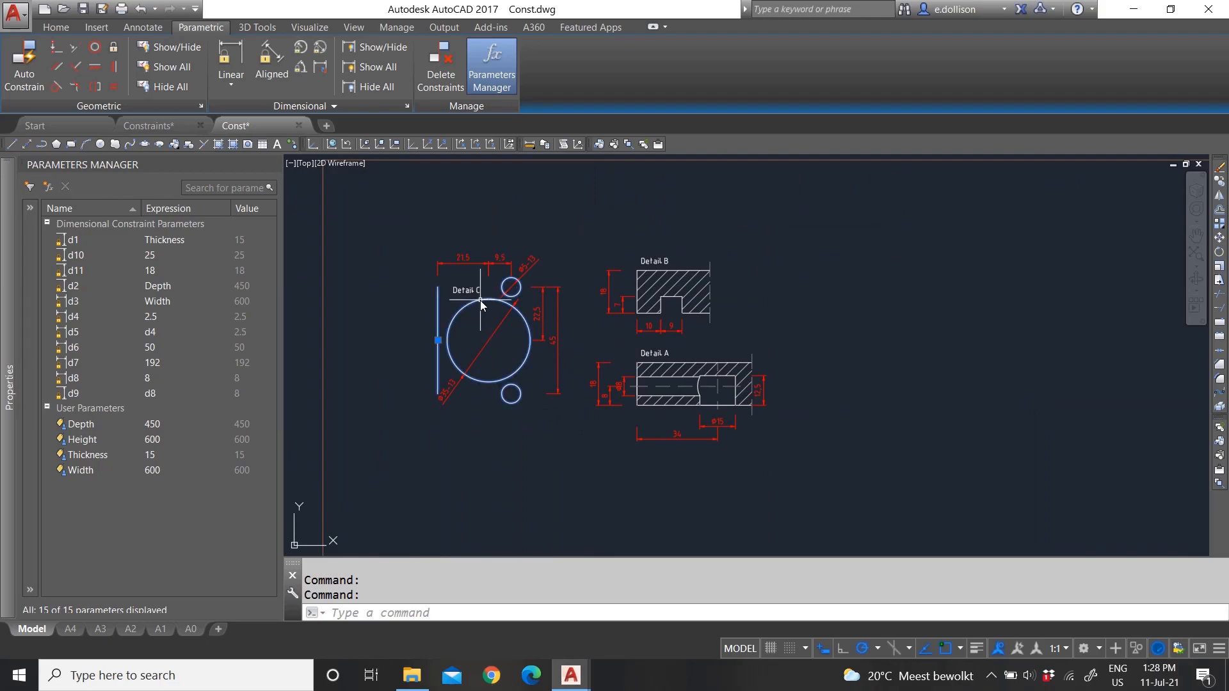
pyautogui.scroll(-3, 461, 410)
pyautogui.press('Escape')
pyautogui.scroll(-2, 704, 307)
pyautogui.scroll(8, 715, 289)
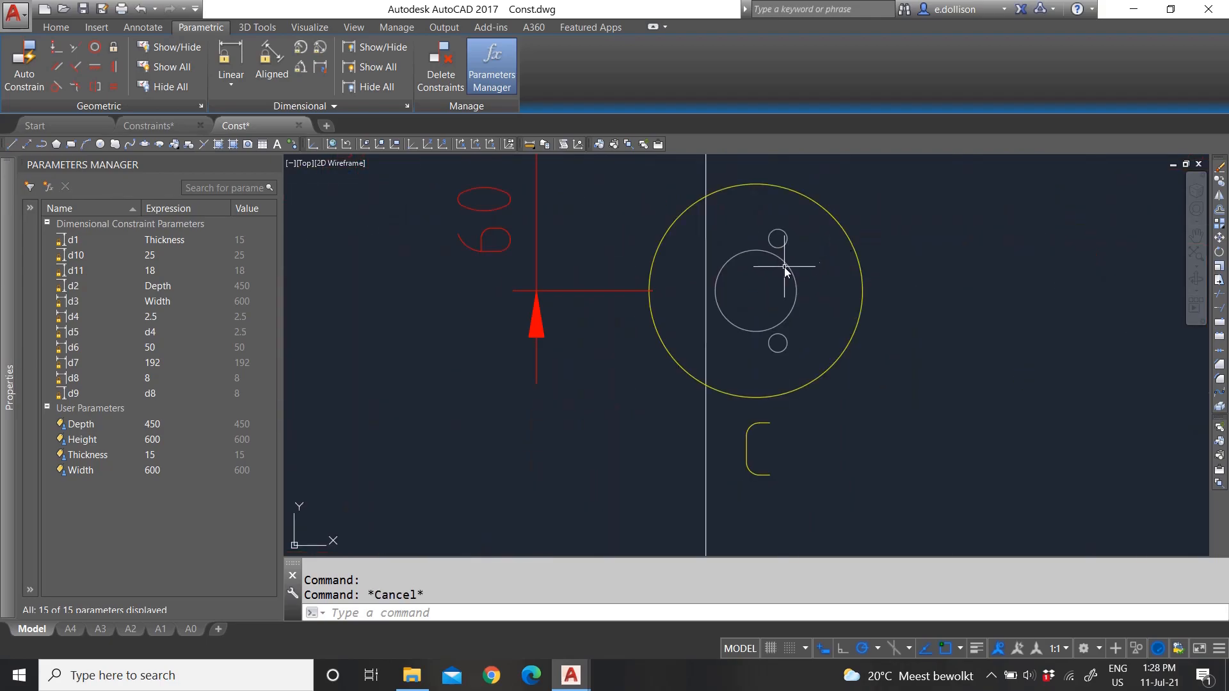
pyautogui.click(731, 316)
pyautogui.scroll(-8, 762, 315)
pyautogui.press('Escape')
# - Examine details A, B and C up close and select the Detail C hinge-hole block
pyautogui.scroll(8, 473, 450)
pyautogui.scroll(-3, 593, 431)
pyautogui.scroll(1, 540, 416)
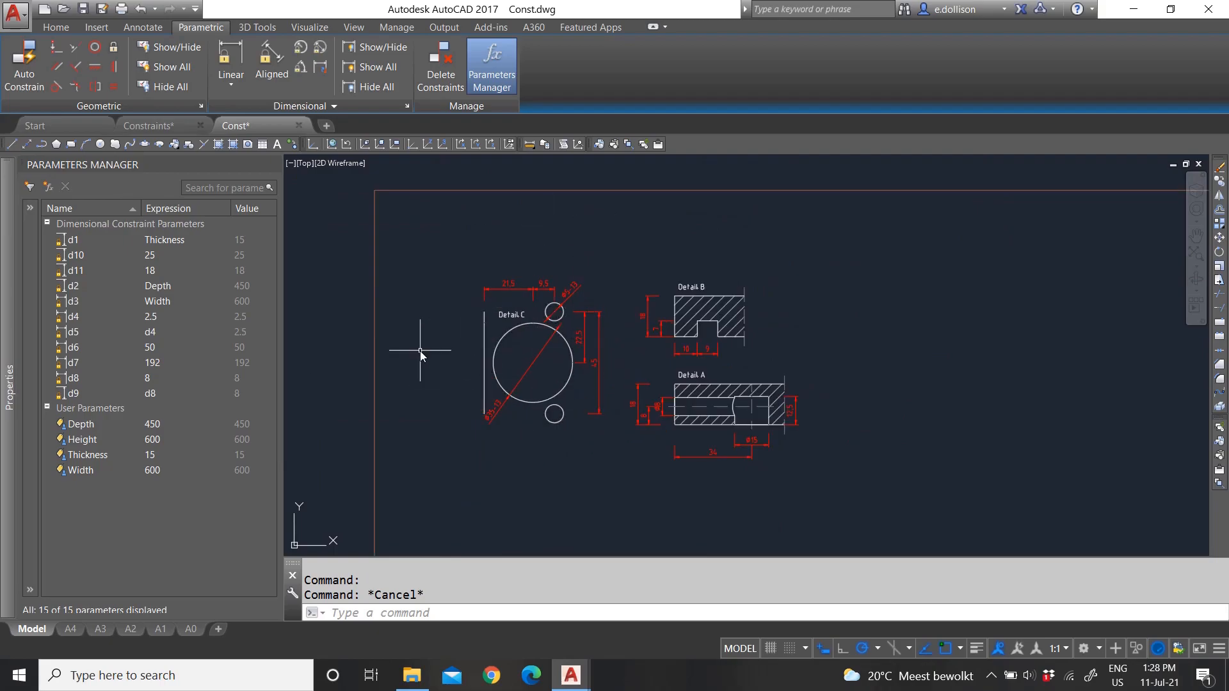
pyautogui.scroll(2, 567, 333)
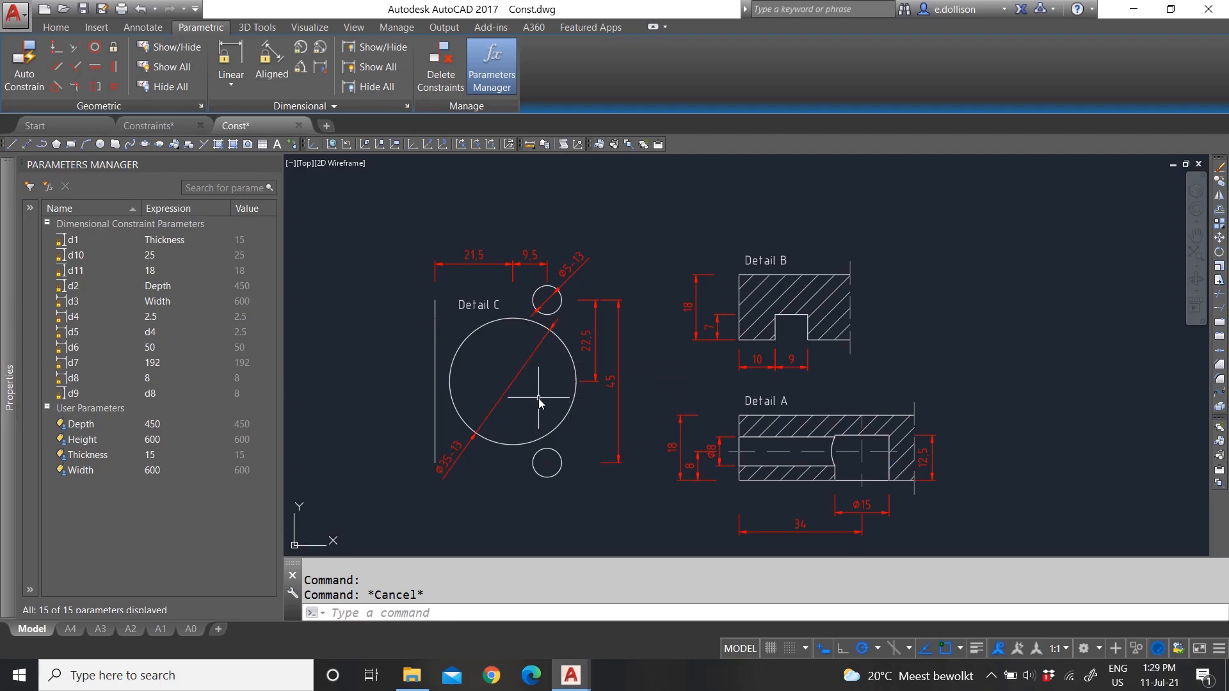
pyautogui.click(566, 346)
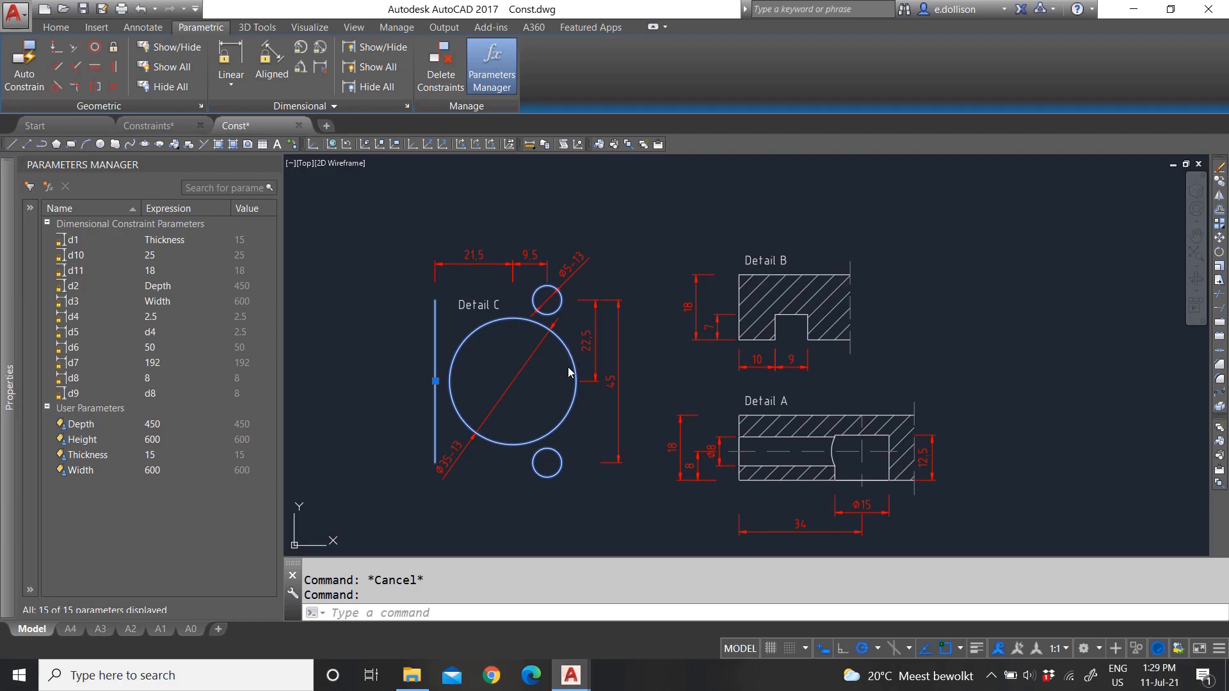
# - Clear the selection and compare Detail B's groove section with section mark B on the side panel
pyautogui.press('Escape')
pyautogui.scroll(-1, 522, 352)
pyautogui.scroll(1, 625, 359)
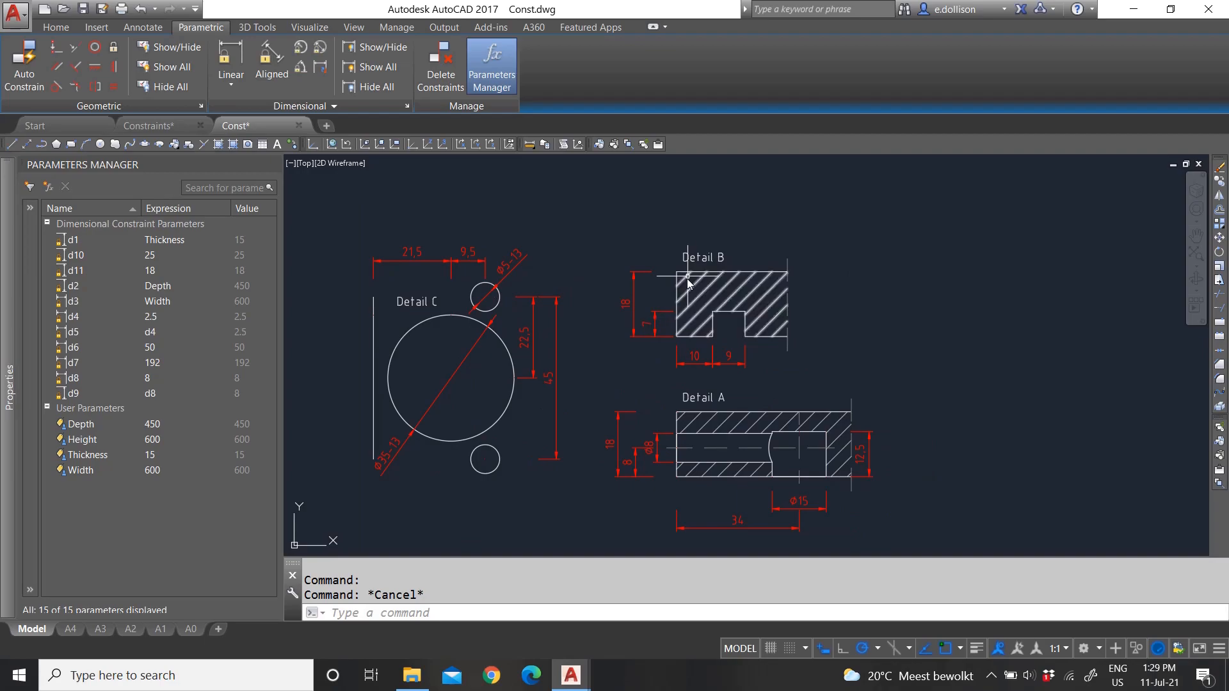
pyautogui.scroll(-2, 623, 302)
pyautogui.scroll(-4, 622, 303)
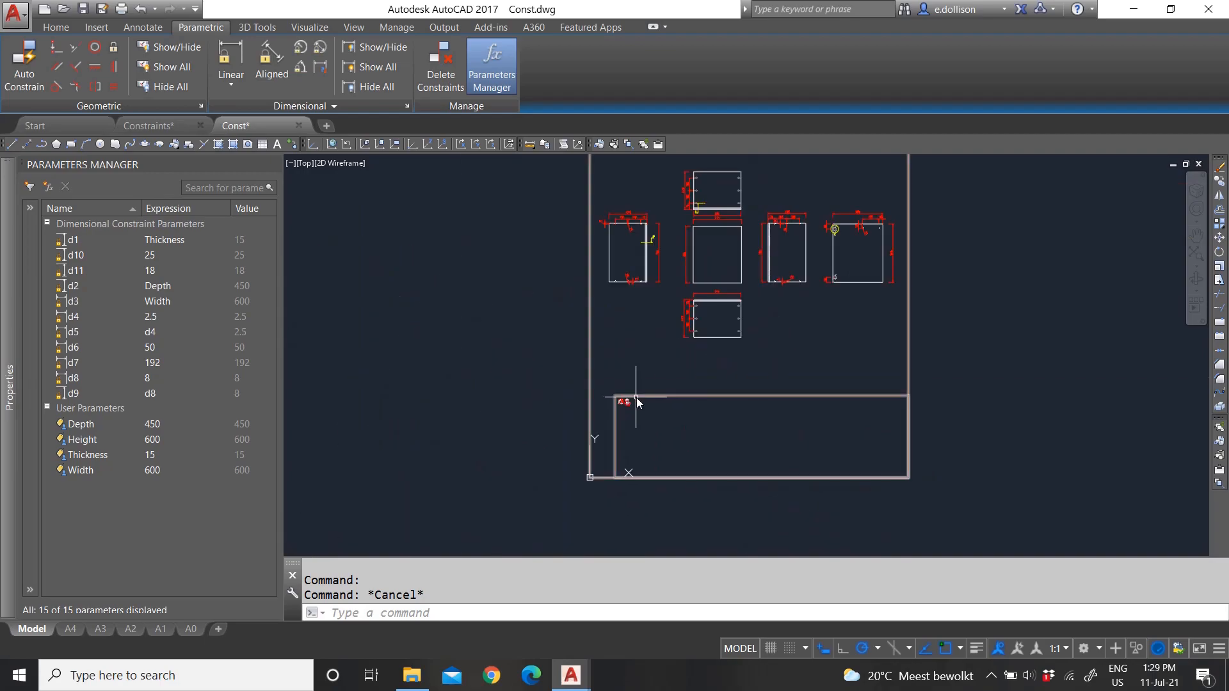
pyautogui.scroll(3, 659, 221)
pyautogui.scroll(5, 665, 214)
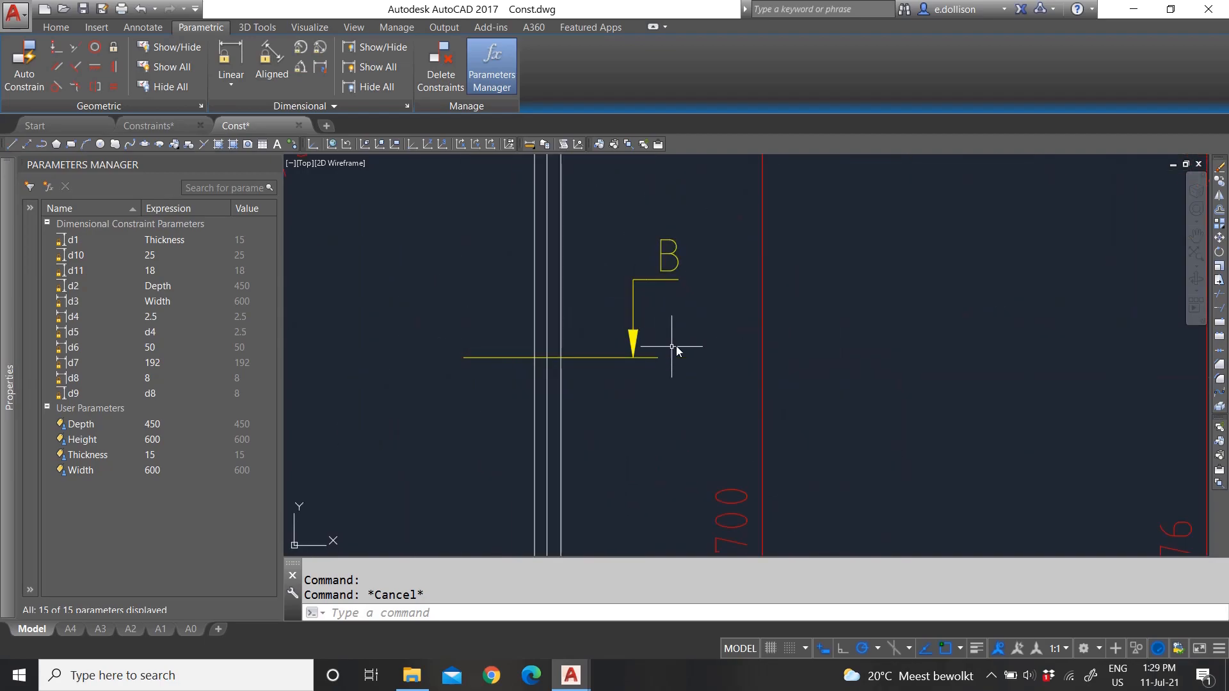
# - Compare the dashed connector hole at the panel's section mark with the bored section shown in Detail A
pyautogui.scroll(-5, 619, 266)
pyautogui.scroll(6, 633, 268)
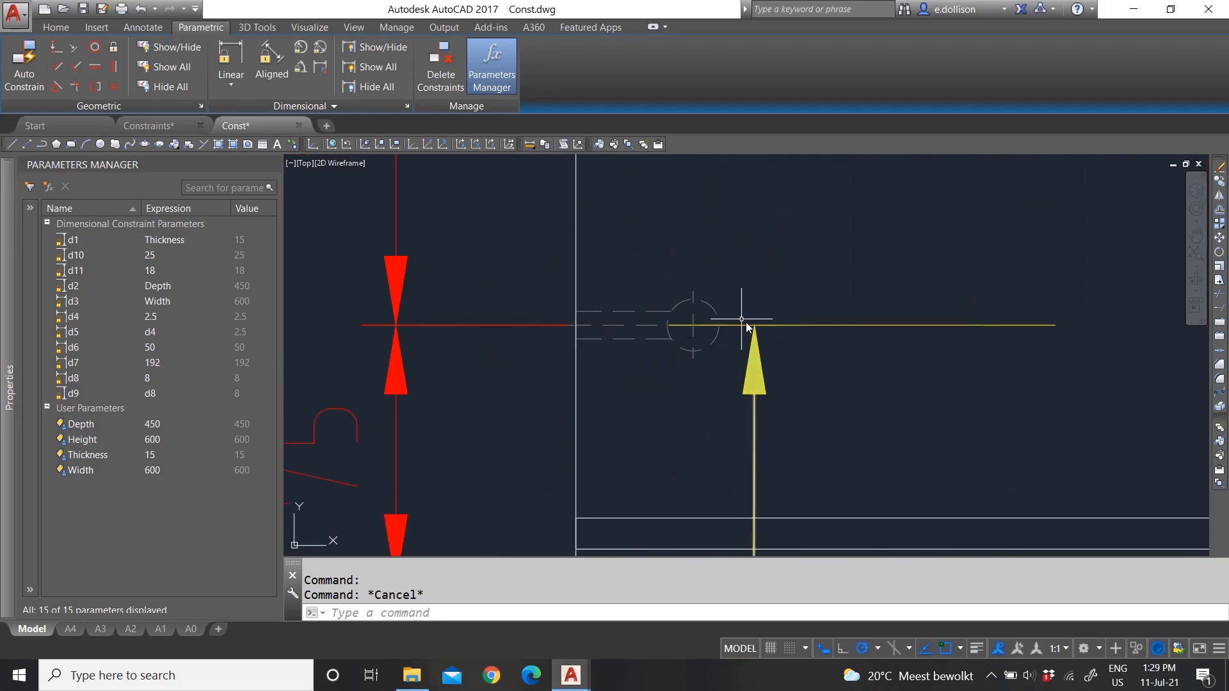
pyautogui.scroll(-5, 684, 254)
pyautogui.scroll(-2, 684, 254)
pyautogui.scroll(8, 663, 324)
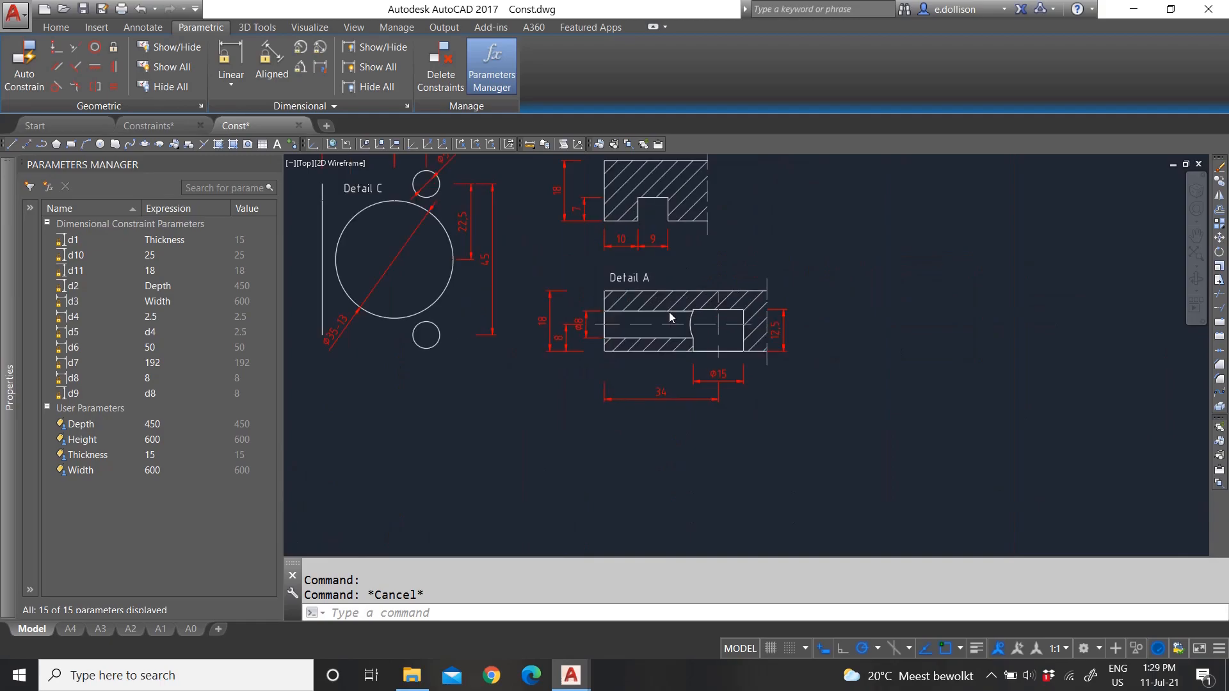
pyautogui.scroll(-5, 636, 417)
pyautogui.scroll(5, 619, 424)
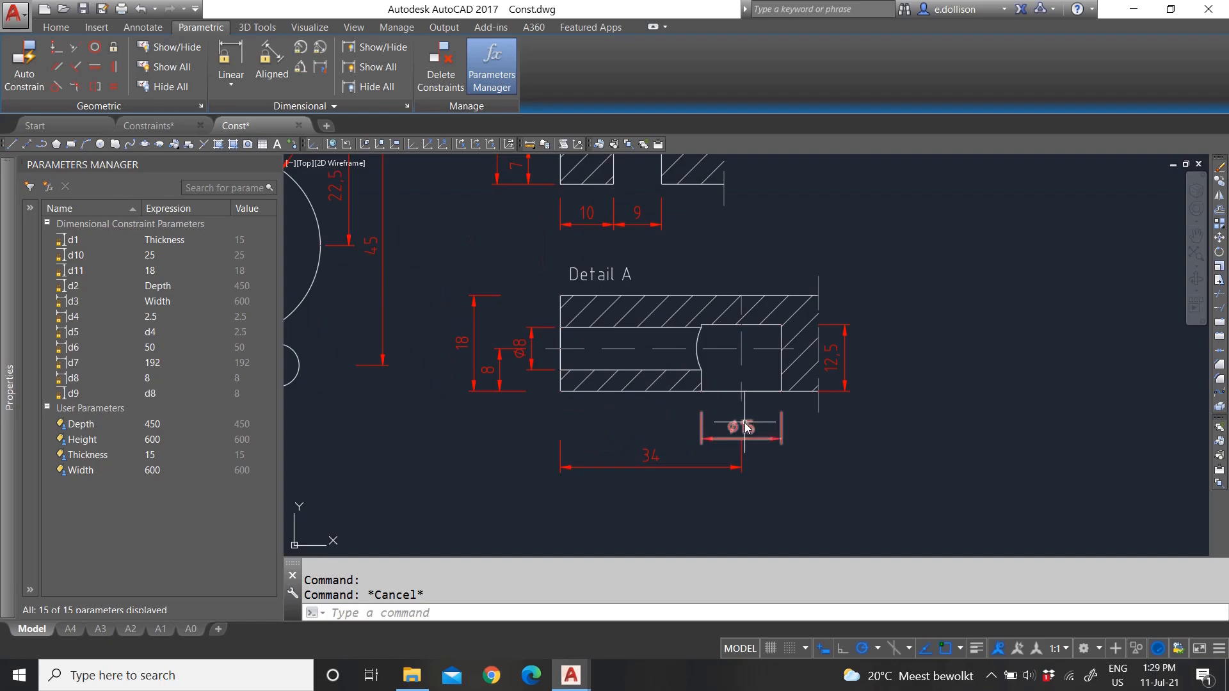
# - Review the dimensions of Details A, B and C side by side
pyautogui.scroll(-3, 704, 410)
pyautogui.scroll(1, 679, 413)
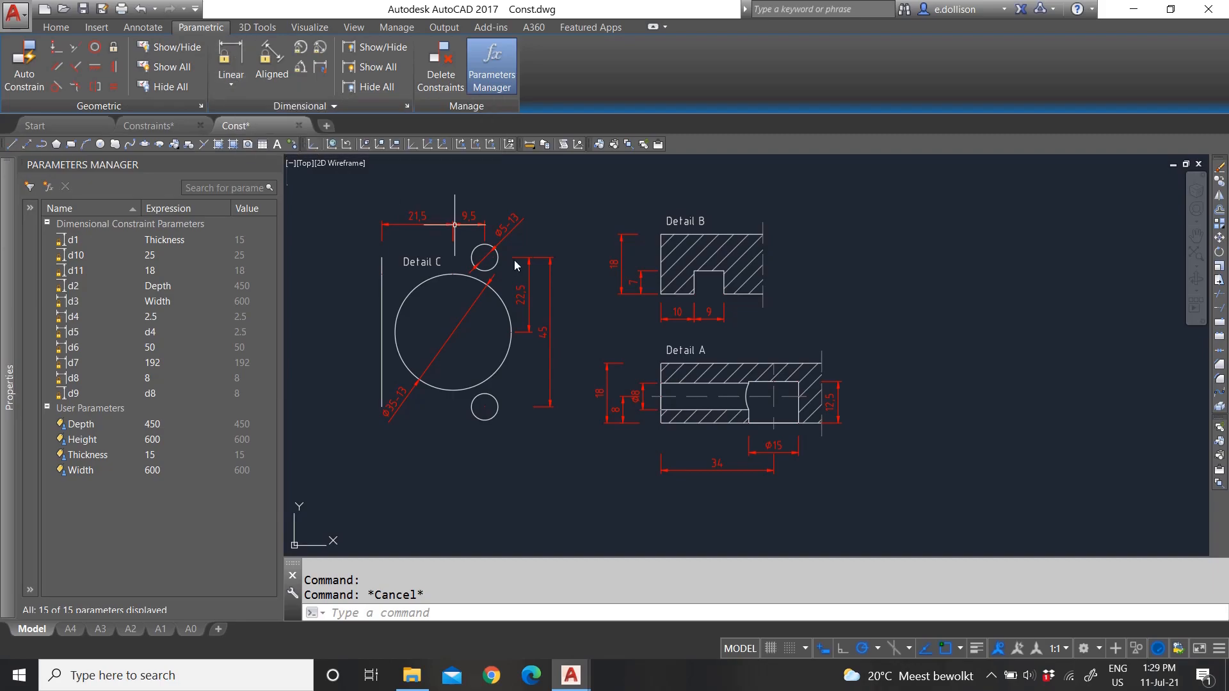
pyautogui.scroll(-2, 530, 344)
pyautogui.scroll(2, 533, 362)
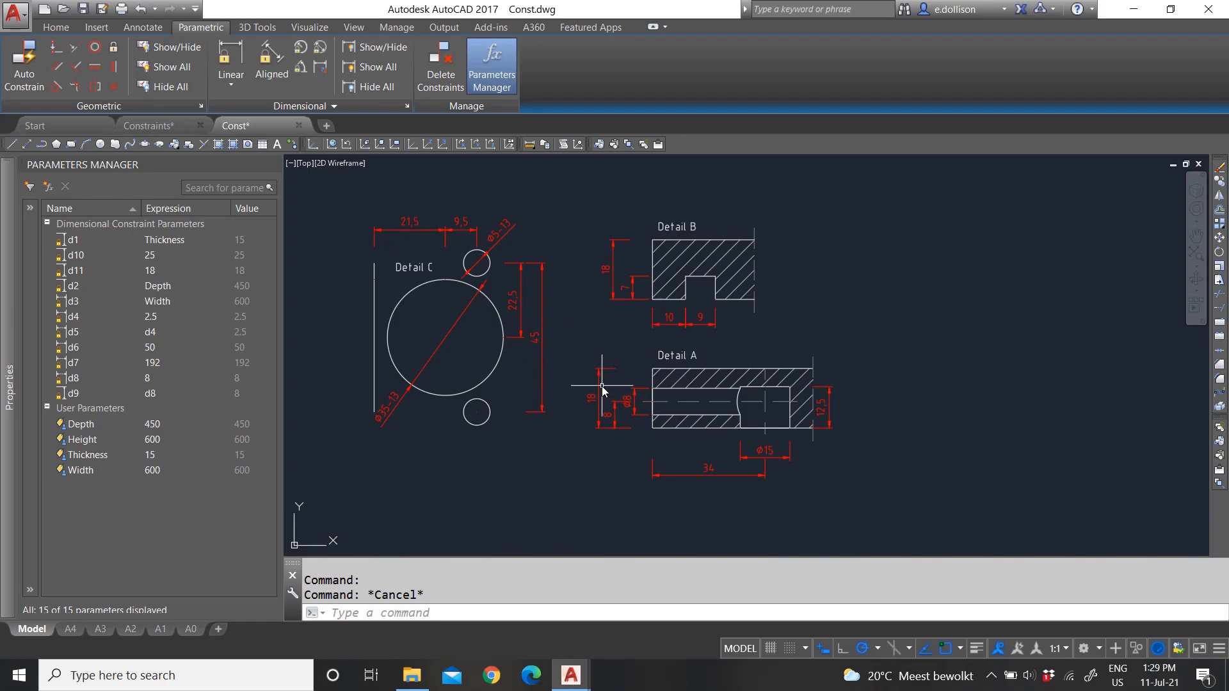
pyautogui.scroll(-2, 486, 349)
pyautogui.scroll(2, 464, 320)
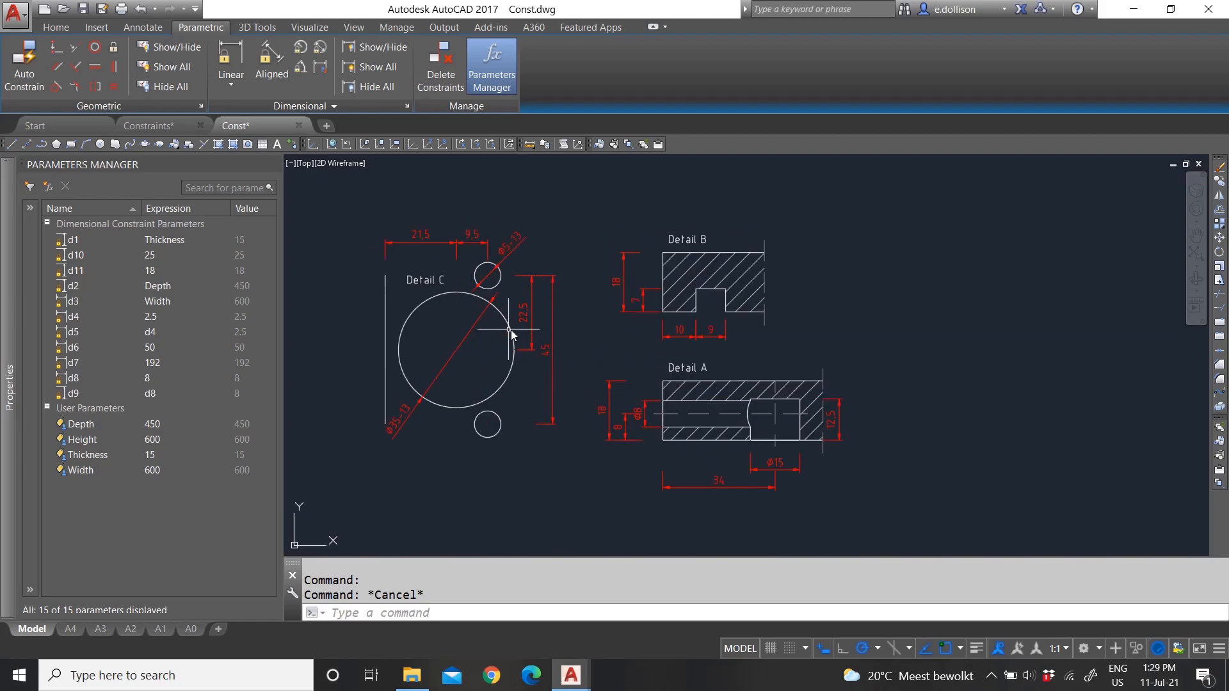
pyautogui.click(232, 59)
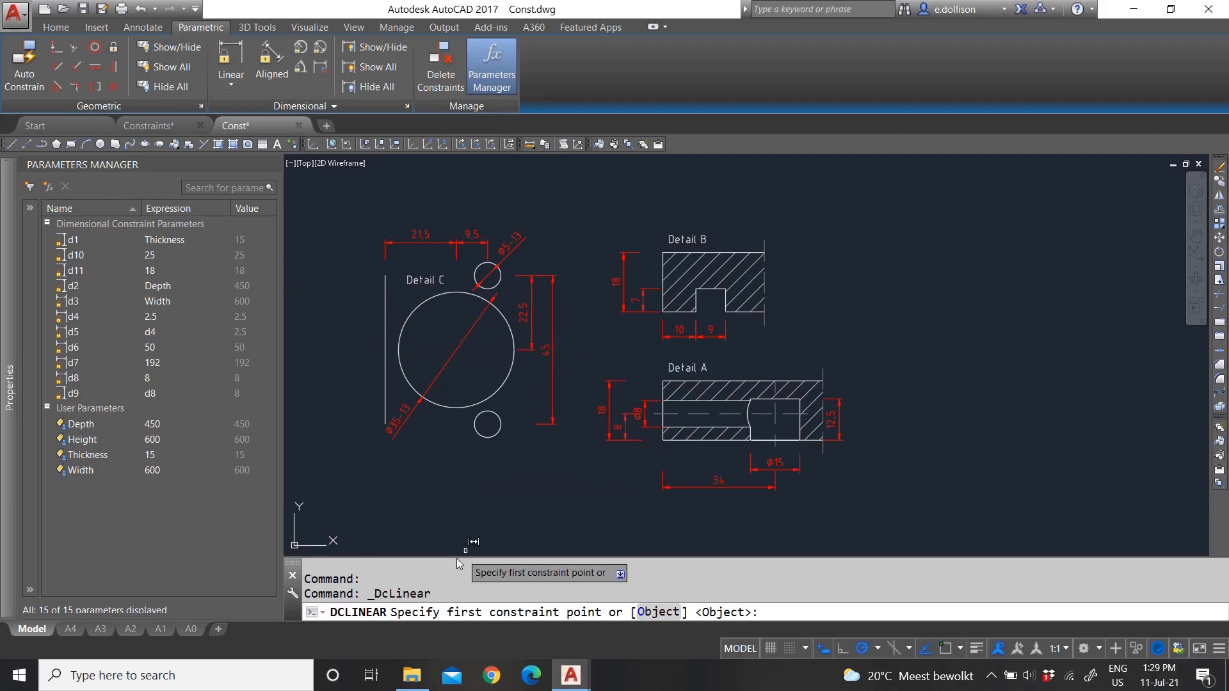
pyautogui.scroll(4, 704, 263)
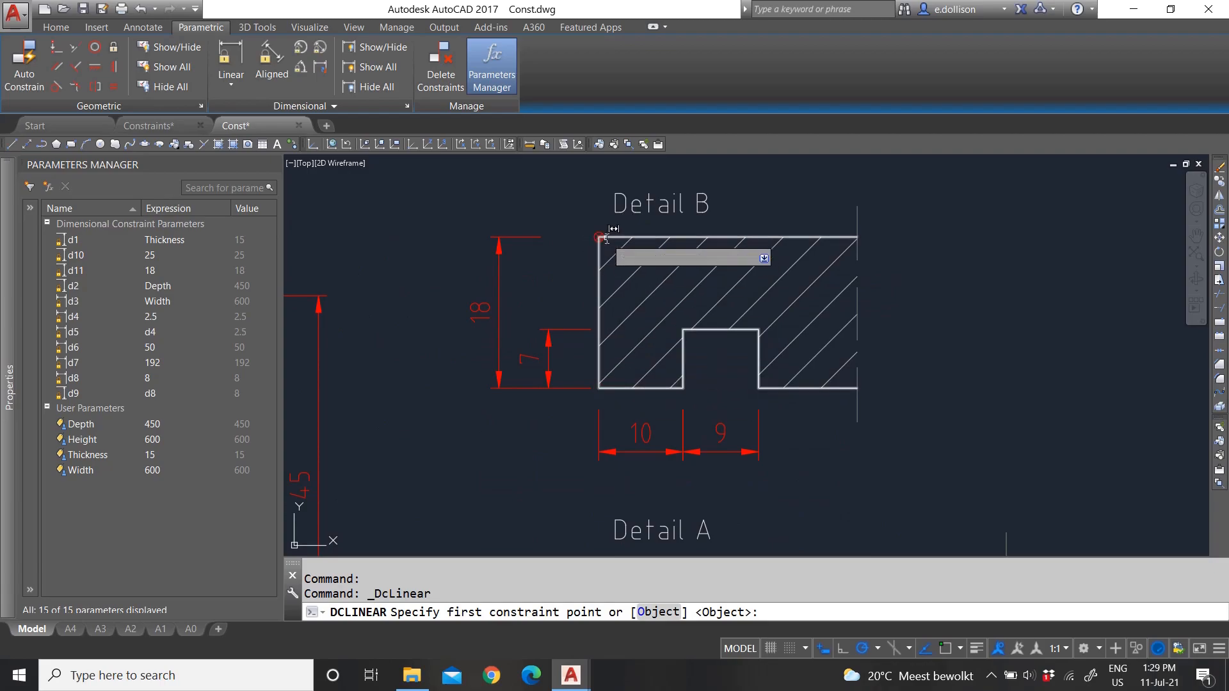
pyautogui.click(600, 238)
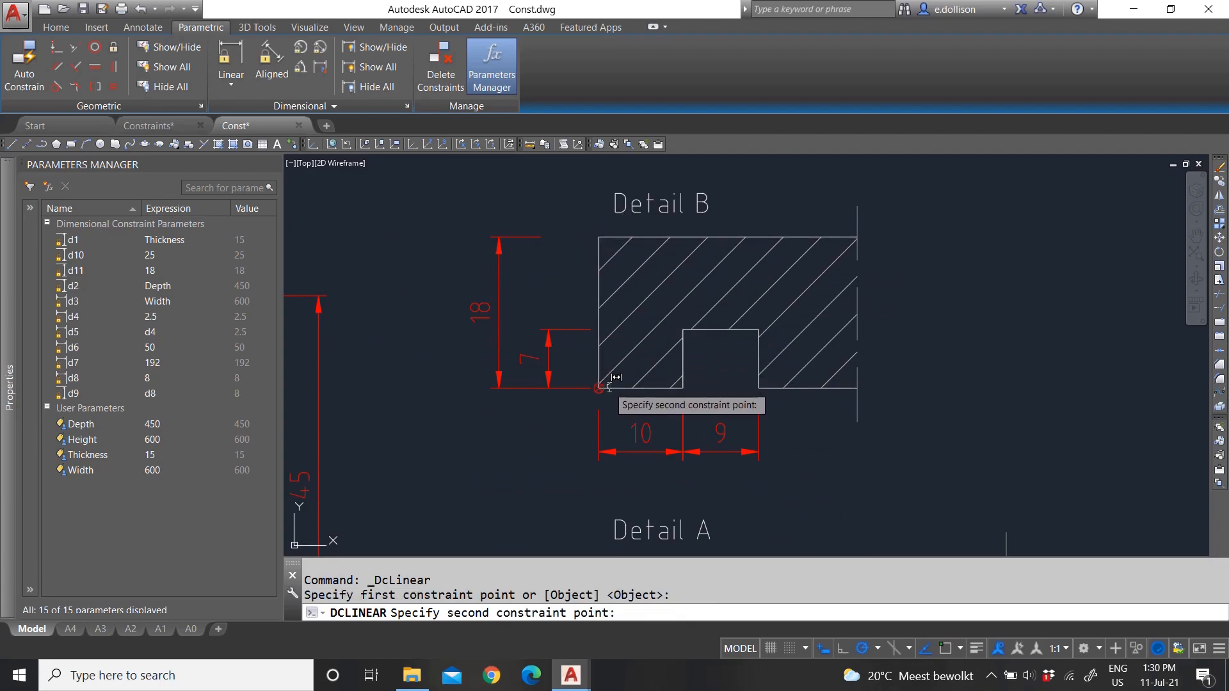
pyautogui.press('Escape')
# - Apply an Equal constraint between the left vertical edges of the Detail B and Detail A sections
pyautogui.scroll(-6, 587, 359)
pyautogui.scroll(4, 674, 248)
pyautogui.scroll(2, 674, 249)
pyautogui.click(642, 309)
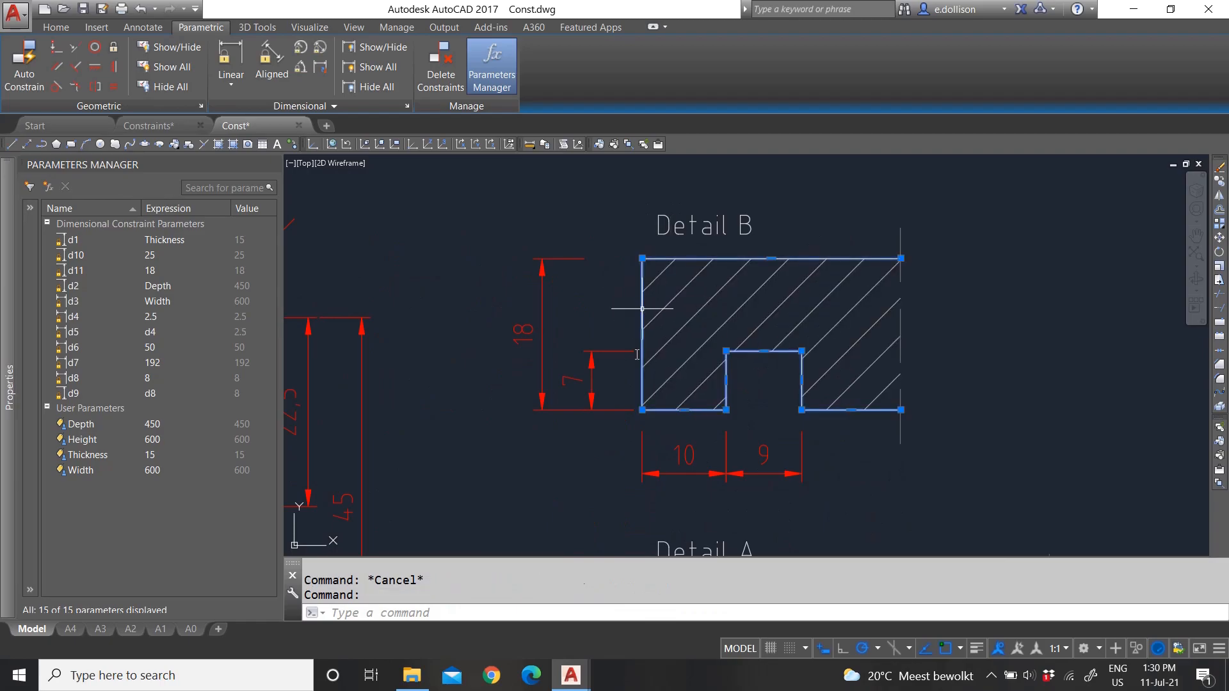
pyautogui.click(94, 29)
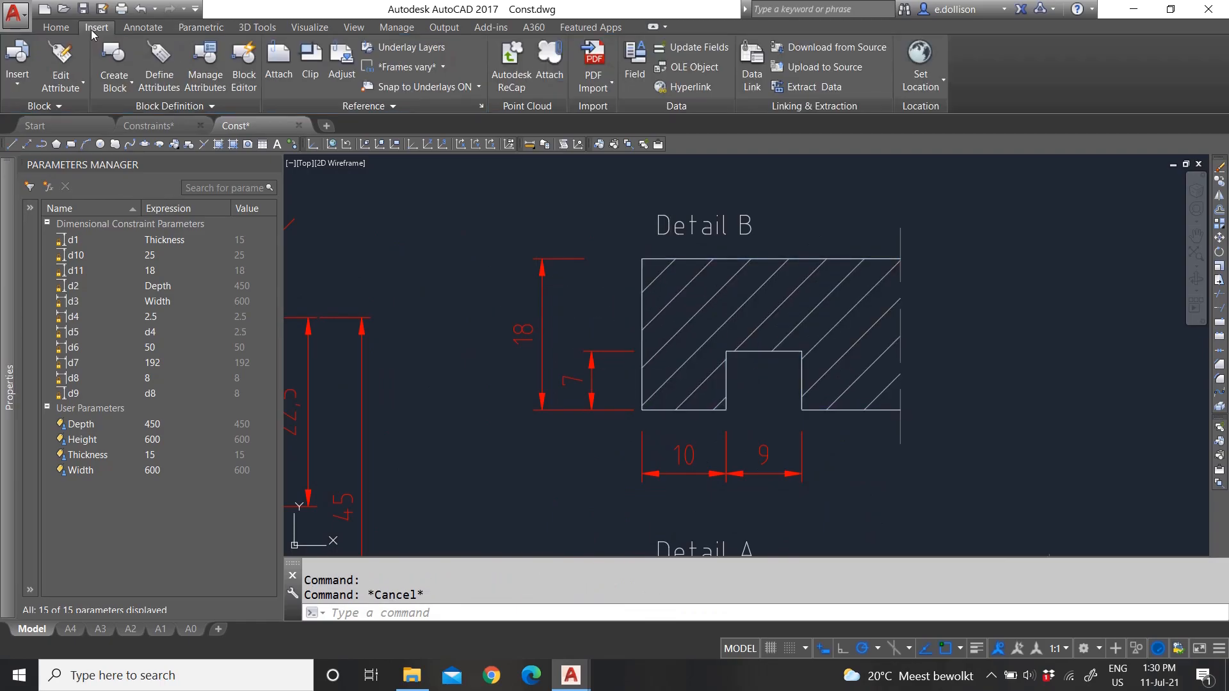
pyautogui.click(202, 27)
pyautogui.click(113, 86)
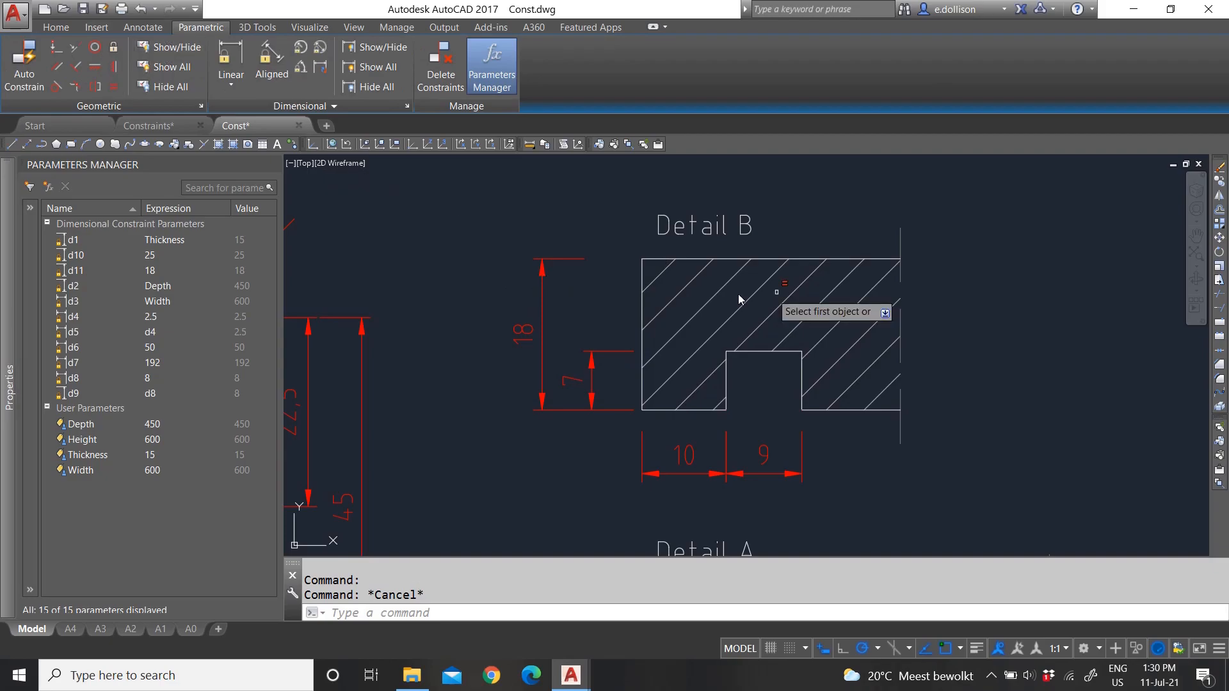
pyautogui.click(641, 270)
pyautogui.scroll(-5, 546, 326)
pyautogui.scroll(5, 541, 371)
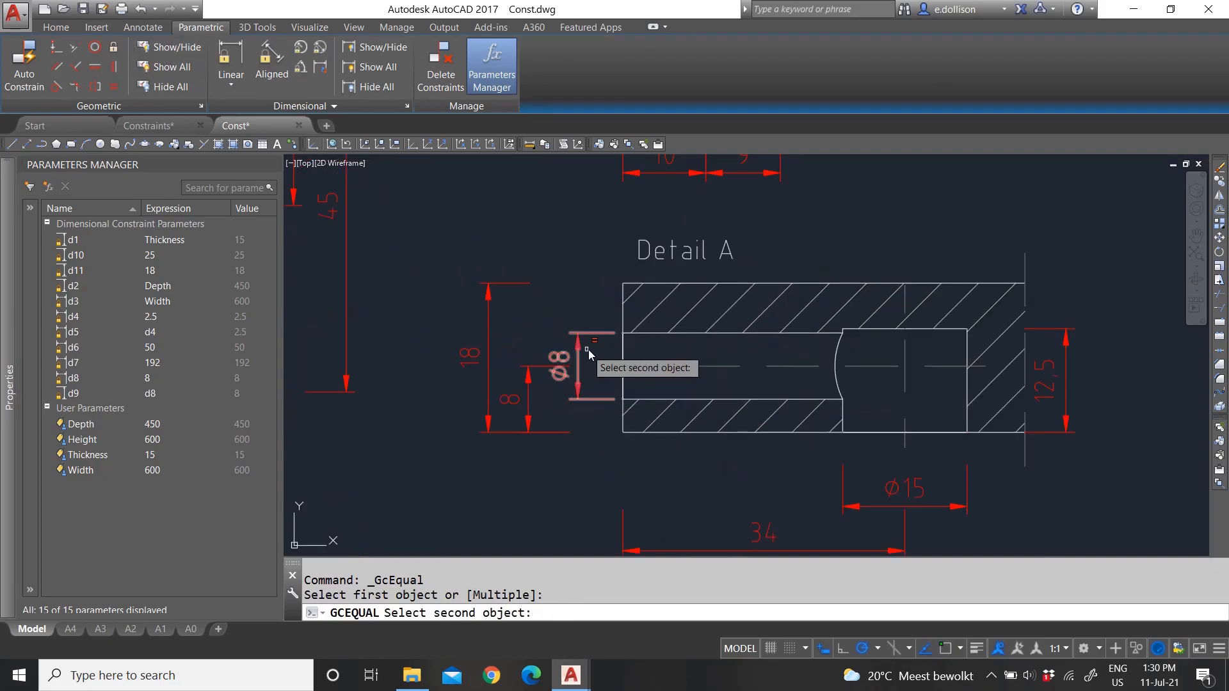
pyautogui.click(620, 316)
# - Apply an Equal constraint between the detail sections' thickness edge and the short thickness edge of the constrained cabinet panel
pyautogui.scroll(-4, 567, 268)
pyautogui.scroll(4, 582, 384)
pyautogui.scroll(2, 591, 349)
pyautogui.click(114, 88)
pyautogui.click(563, 384)
pyautogui.scroll(-6, 546, 382)
pyautogui.scroll(6, 567, 445)
pyautogui.scroll(3, 457, 378)
pyautogui.scroll(-4, 535, 448)
pyautogui.scroll(5, 522, 352)
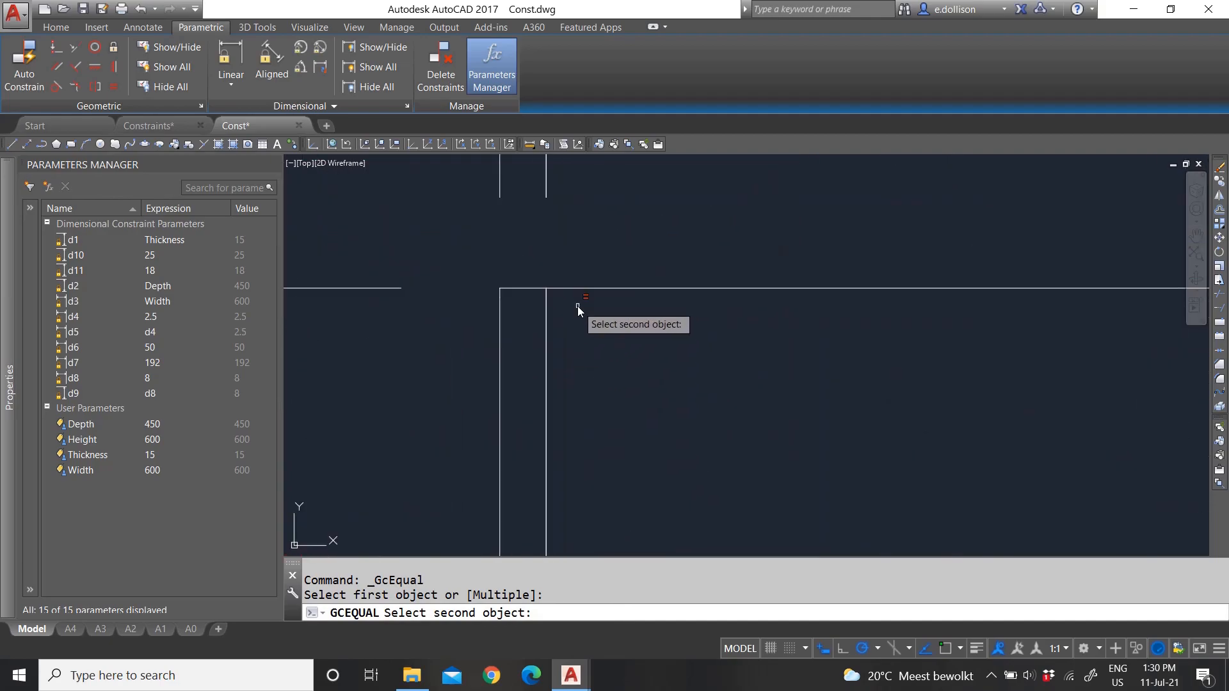
pyautogui.click(514, 288)
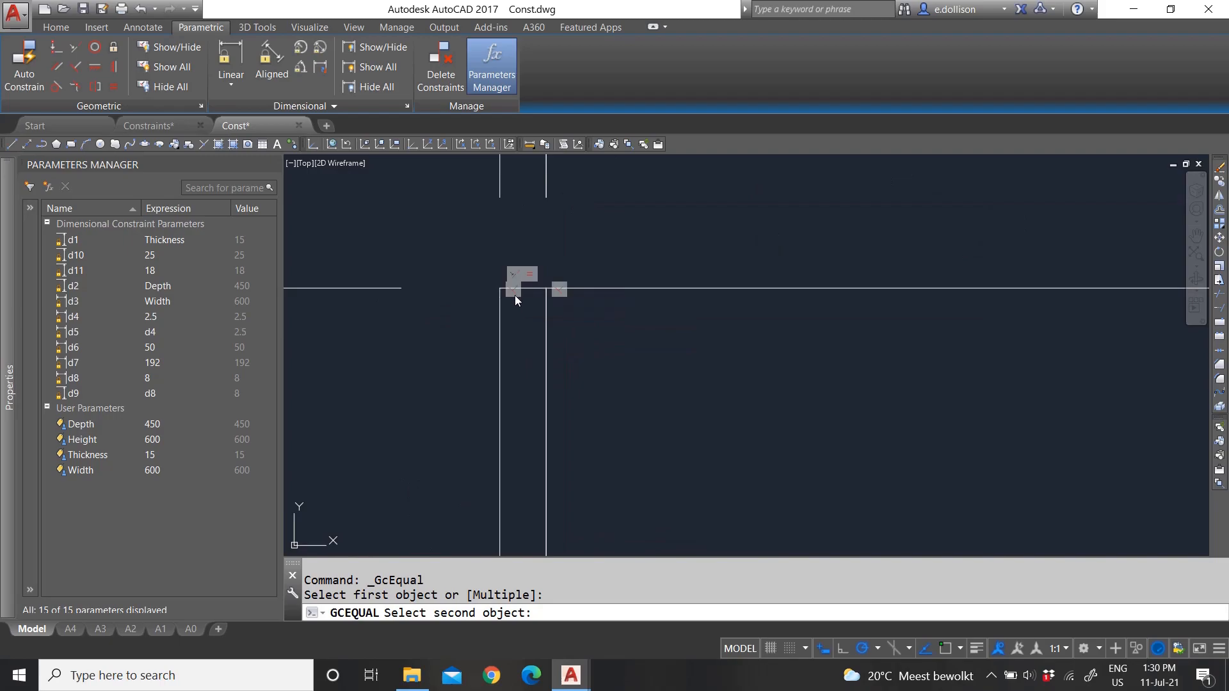
pyautogui.click(513, 289)
pyautogui.scroll(-6, 571, 243)
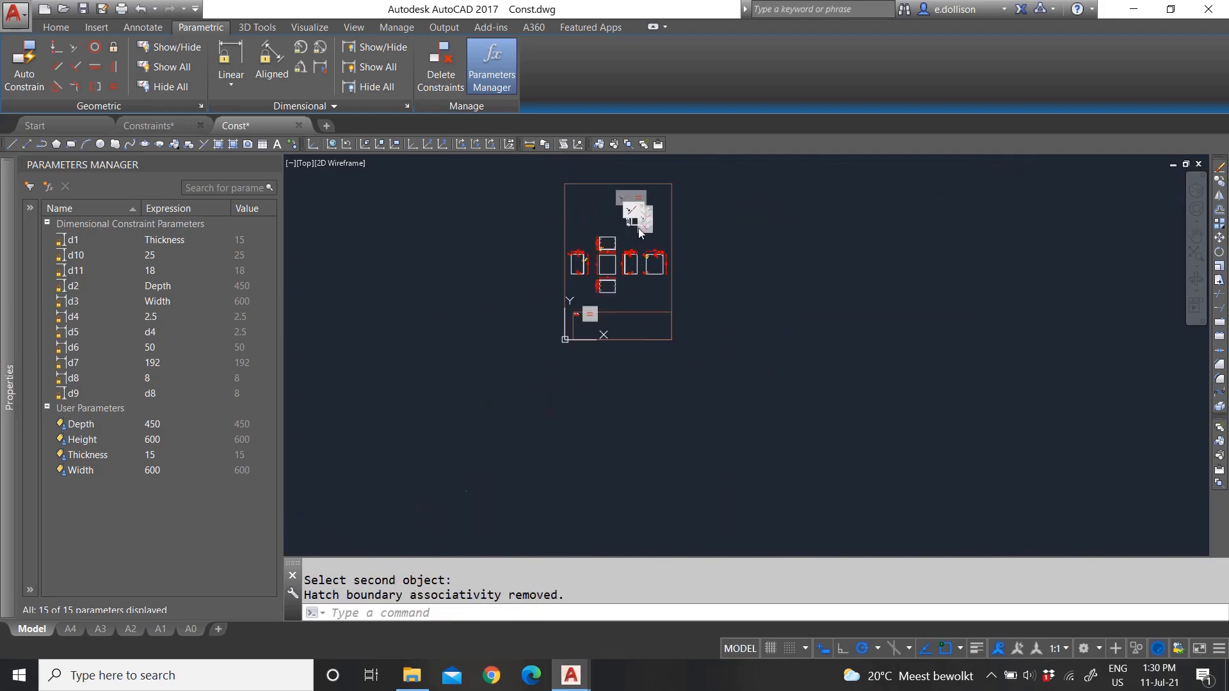
pyautogui.scroll(5, 621, 256)
pyautogui.scroll(-5, 620, 258)
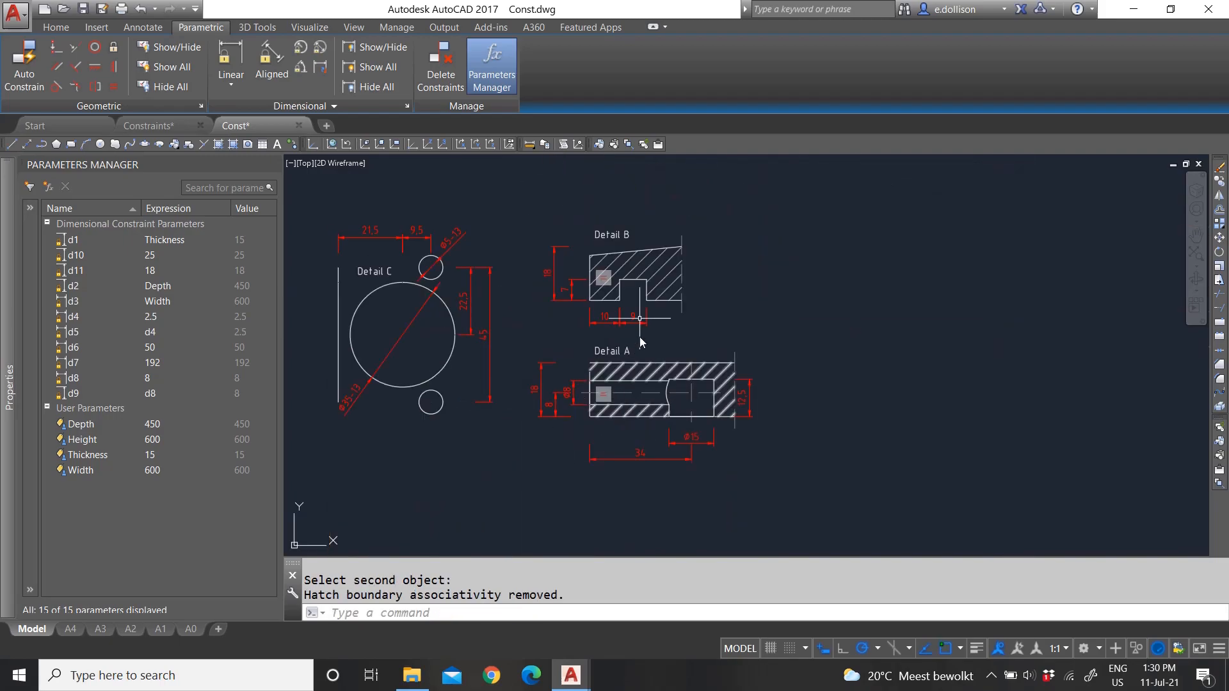
# - Stretch Detail B's 18 thickness dimension so its upper end snaps to the upper-left corner of the outline
pyautogui.scroll(2, 665, 261)
pyautogui.scroll(2, 643, 260)
pyautogui.click(425, 230)
pyautogui.click(419, 206)
pyautogui.click(418, 207)
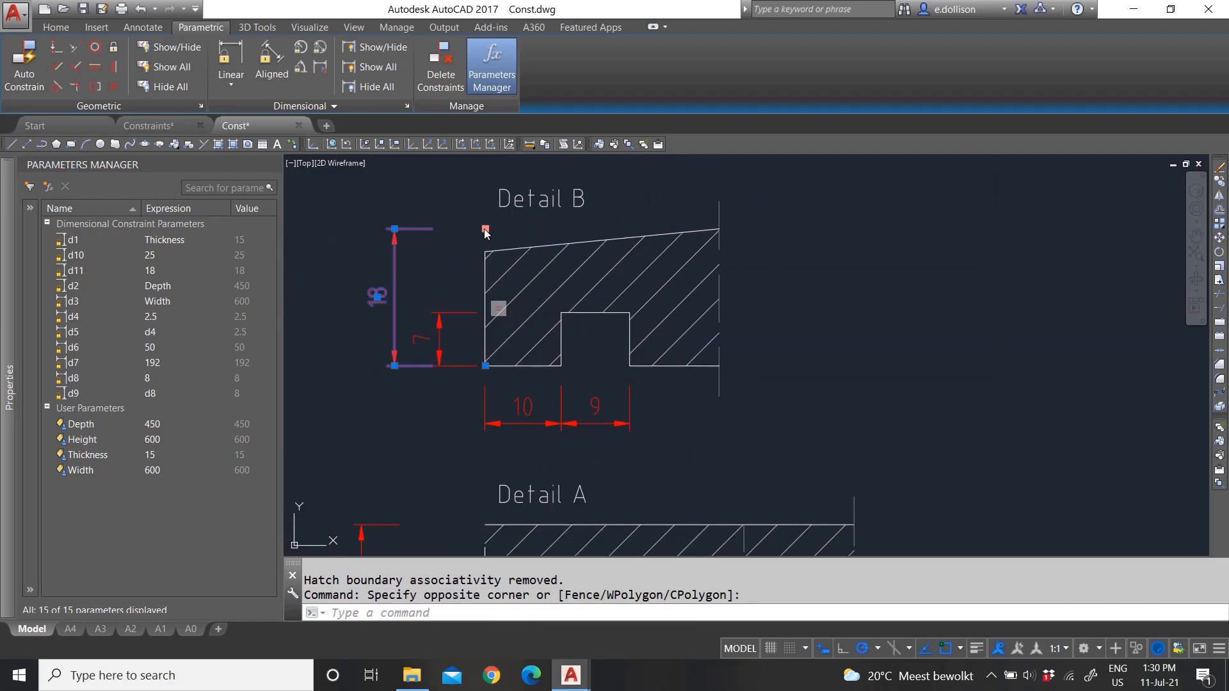
pyautogui.click(485, 229)
pyautogui.scroll(5, 485, 234)
pyautogui.scroll(-7, 485, 253)
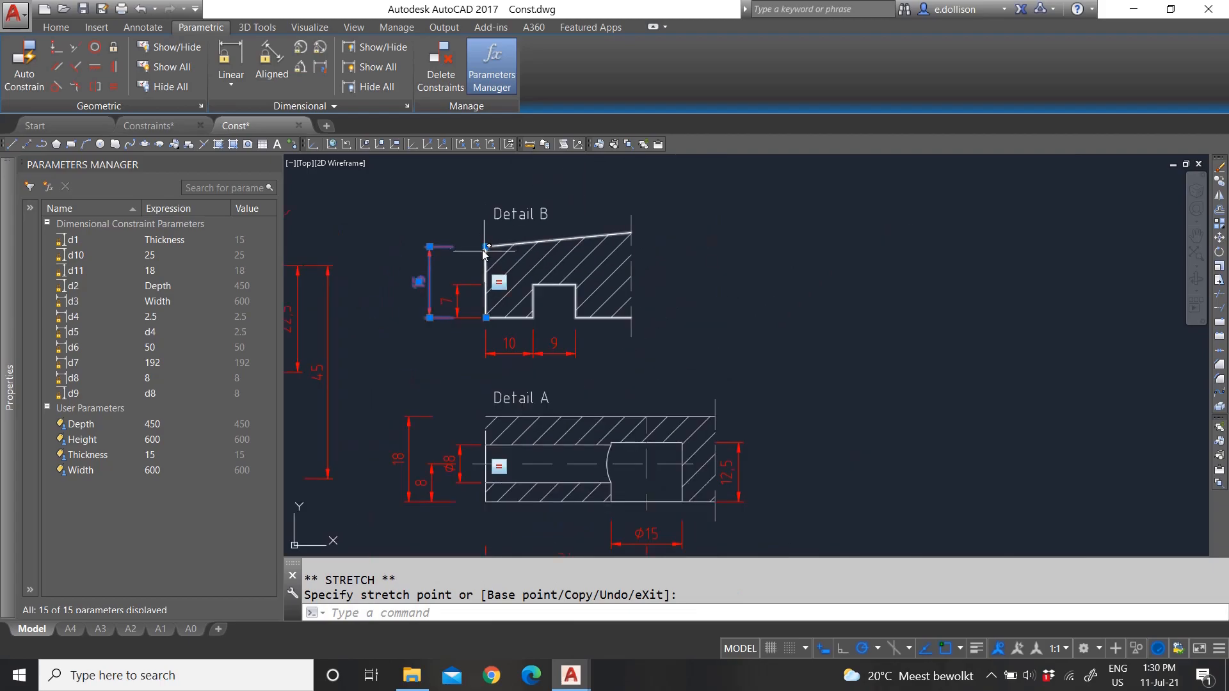
pyautogui.press('Escape')
pyautogui.scroll(4, 471, 241)
pyautogui.scroll(-4, 544, 288)
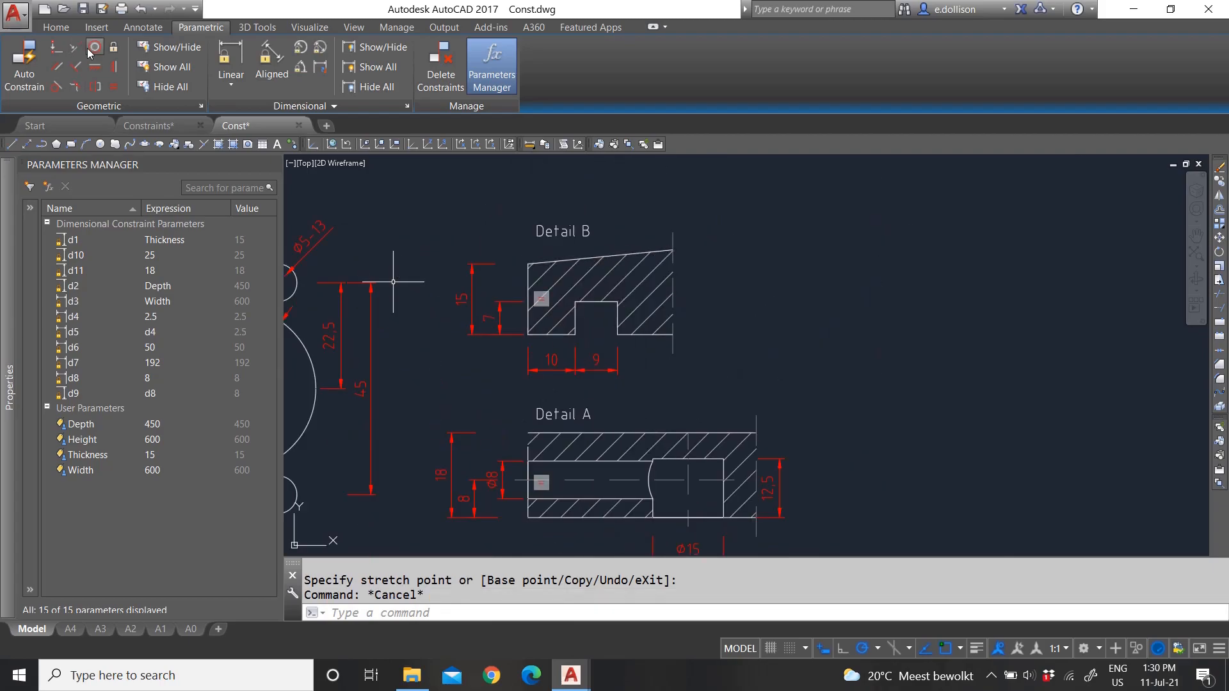
# - Apply a Coincident constraint between the upper end of Detail A's left edge and the left end of its top edge
pyautogui.click(55, 48)
pyautogui.scroll(2, 534, 462)
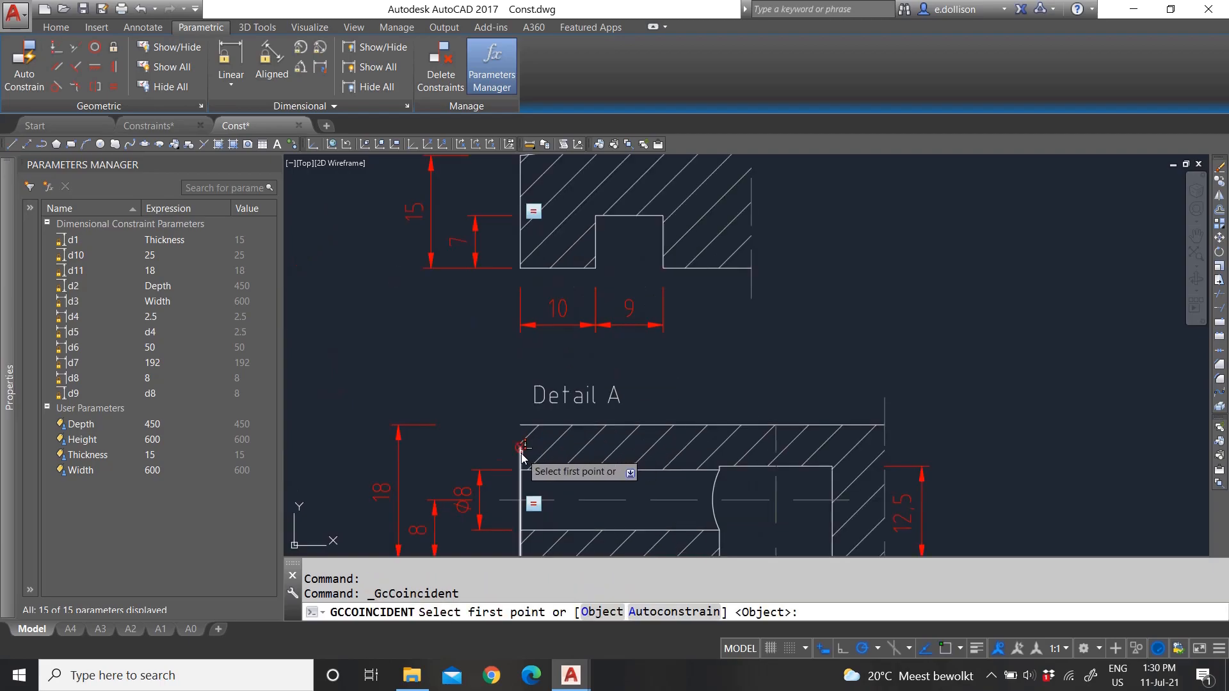
pyautogui.click(525, 442)
pyautogui.click(524, 425)
pyautogui.scroll(-2, 537, 395)
pyautogui.scroll(2, 537, 395)
pyautogui.scroll(-3, 576, 417)
pyautogui.scroll(3, 576, 416)
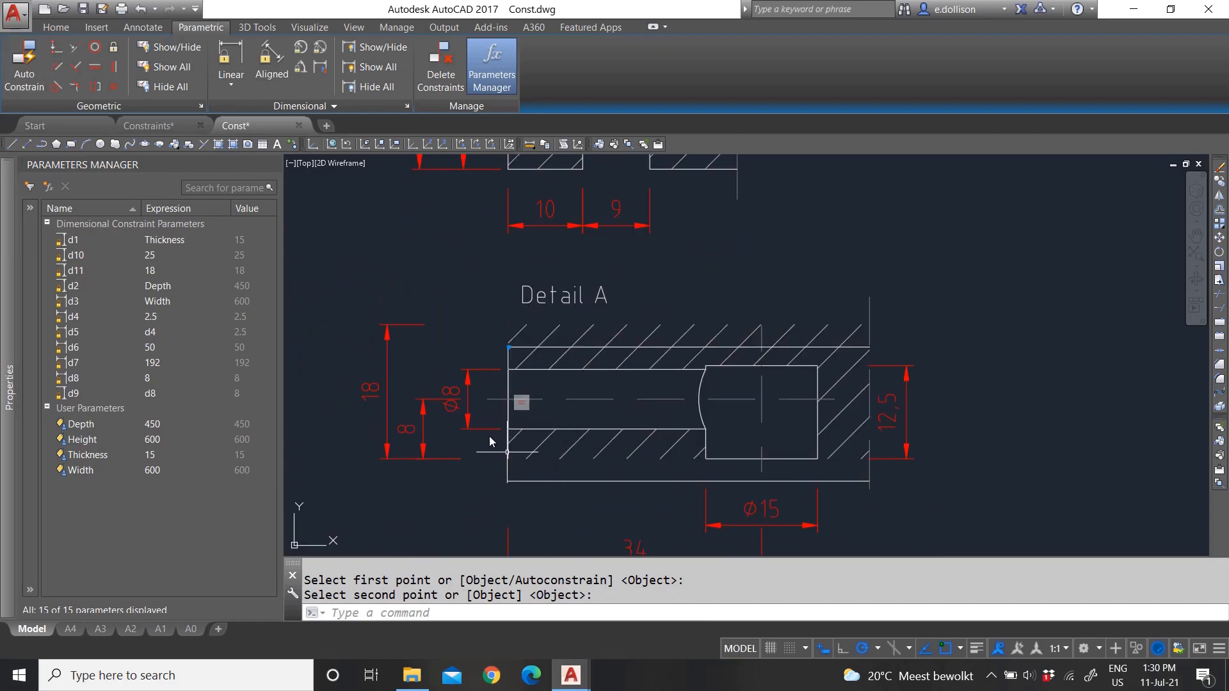
# - Try to make the lower end of Detail A's left edge coincident with the left end of its bottom edge
pyautogui.click(57, 47)
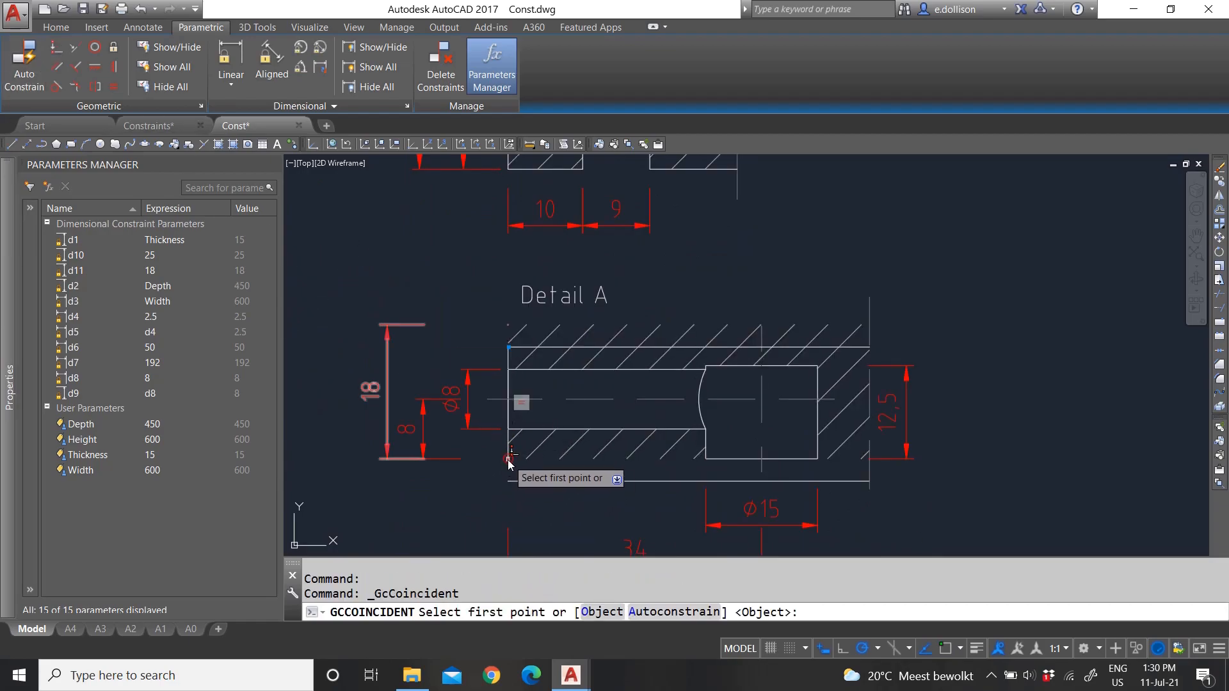
pyautogui.click(508, 459)
pyautogui.click(510, 482)
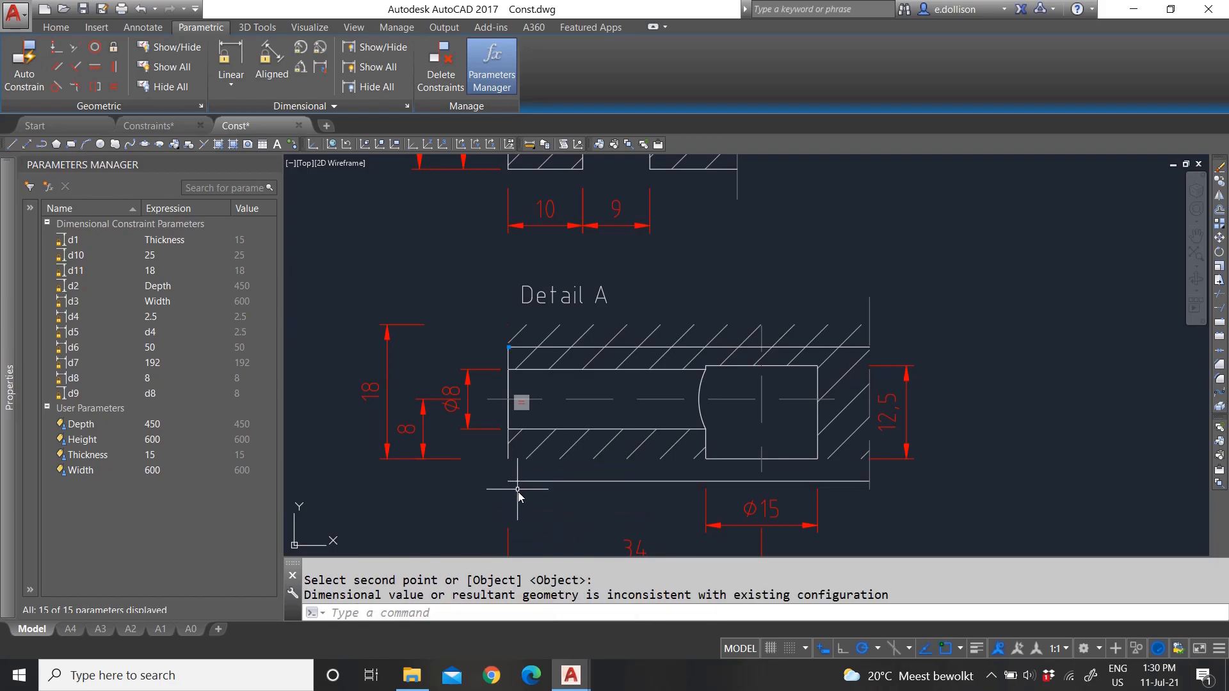
pyautogui.click(544, 484)
pyautogui.press('Escape')
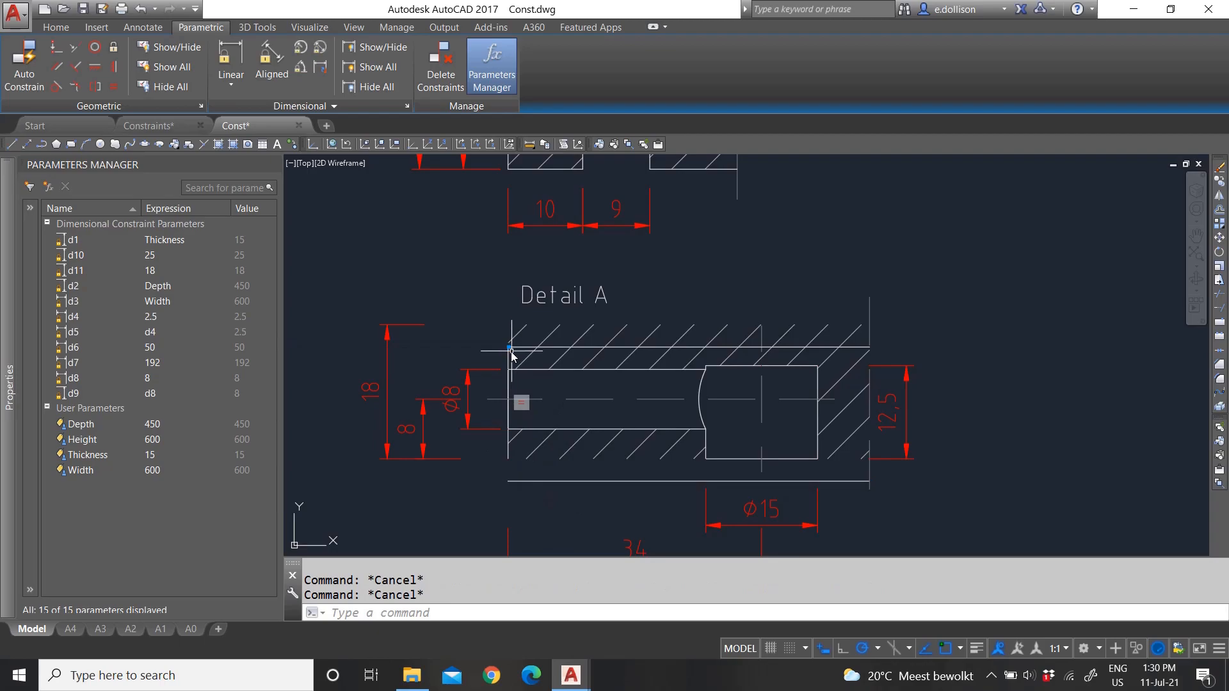
# - Try to edit the d11 height constraint directly in the drawing via Detail A's top edge
pyautogui.click(524, 349)
pyautogui.scroll(-4, 512, 410)
pyautogui.scroll(4, 459, 412)
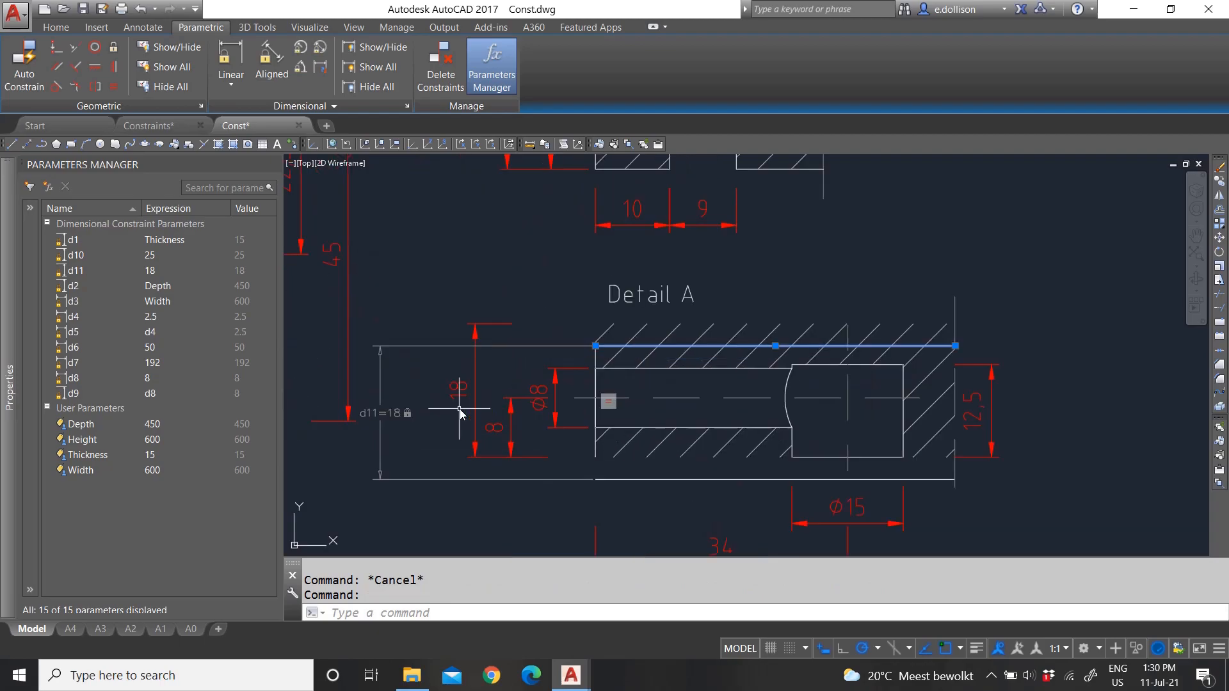
pyautogui.rightClick(406, 418)
pyautogui.press('Escape')
pyautogui.press('Escape')
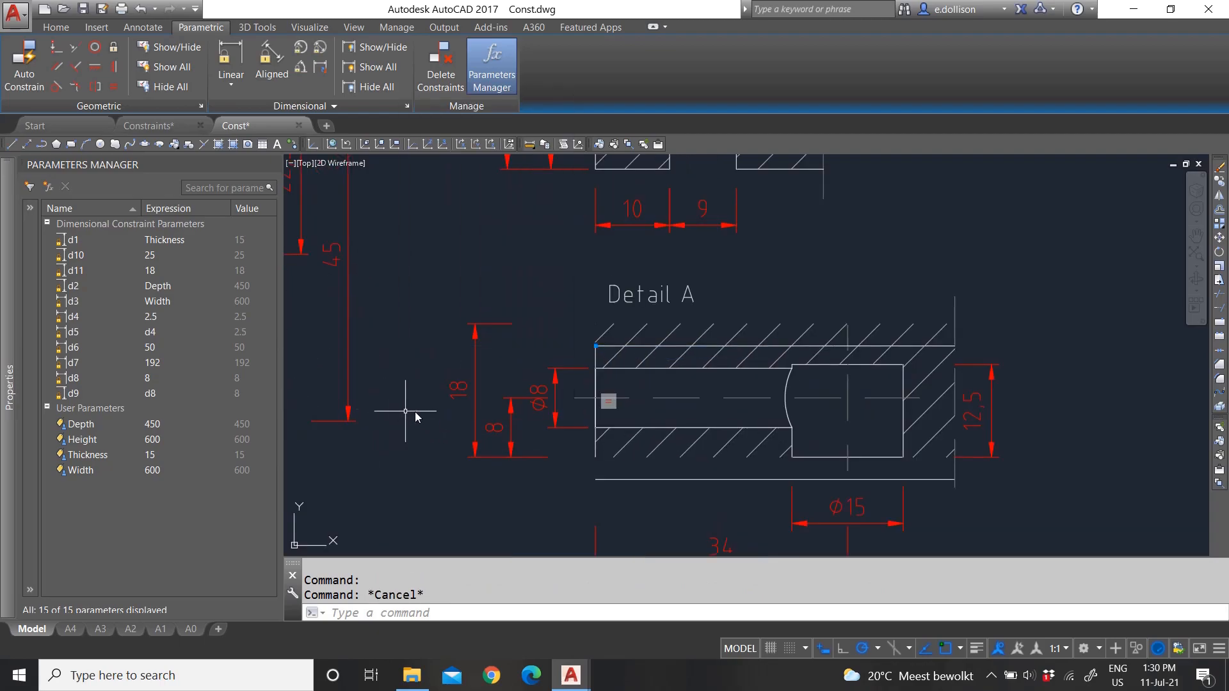
pyautogui.click(602, 346)
pyautogui.doubleClick(393, 417)
pyautogui.press('Escape')
pyautogui.press('Escape')
# - Set the expression of Detail A's d11 height constraint to Thickness, copied from d1
pyautogui.click(599, 346)
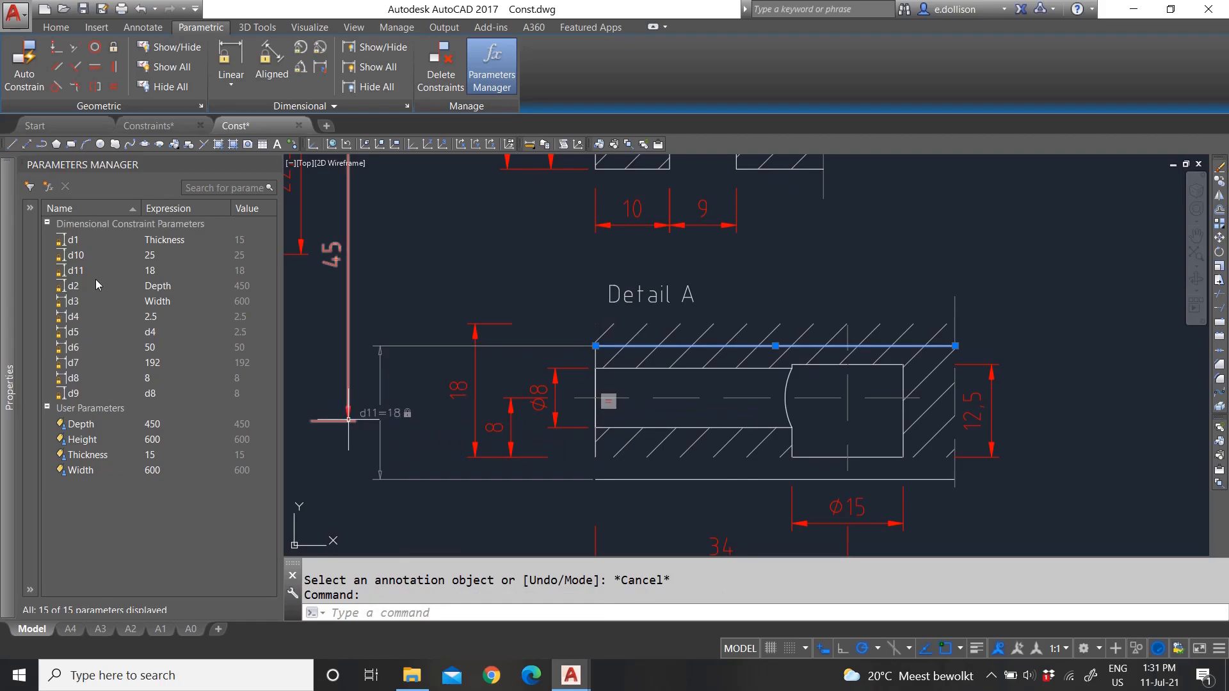
pyautogui.doubleClick(151, 271)
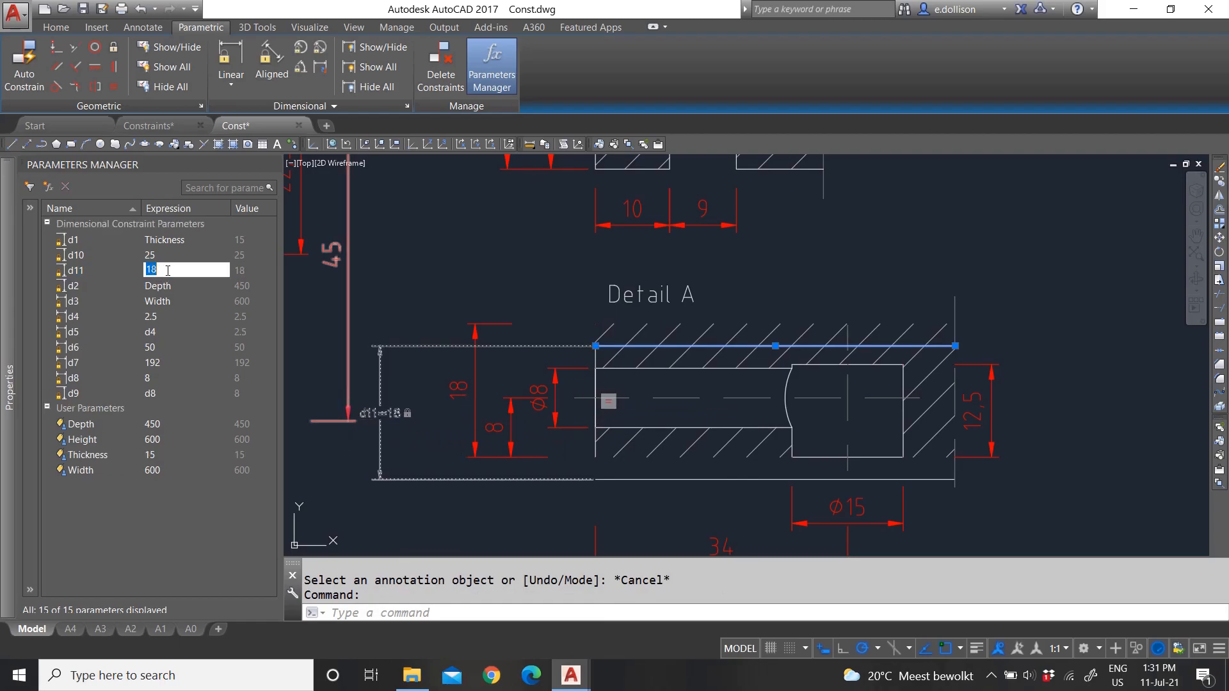
pyautogui.doubleClick(170, 239)
pyautogui.rightClick(171, 238)
pyautogui.click(174, 262)
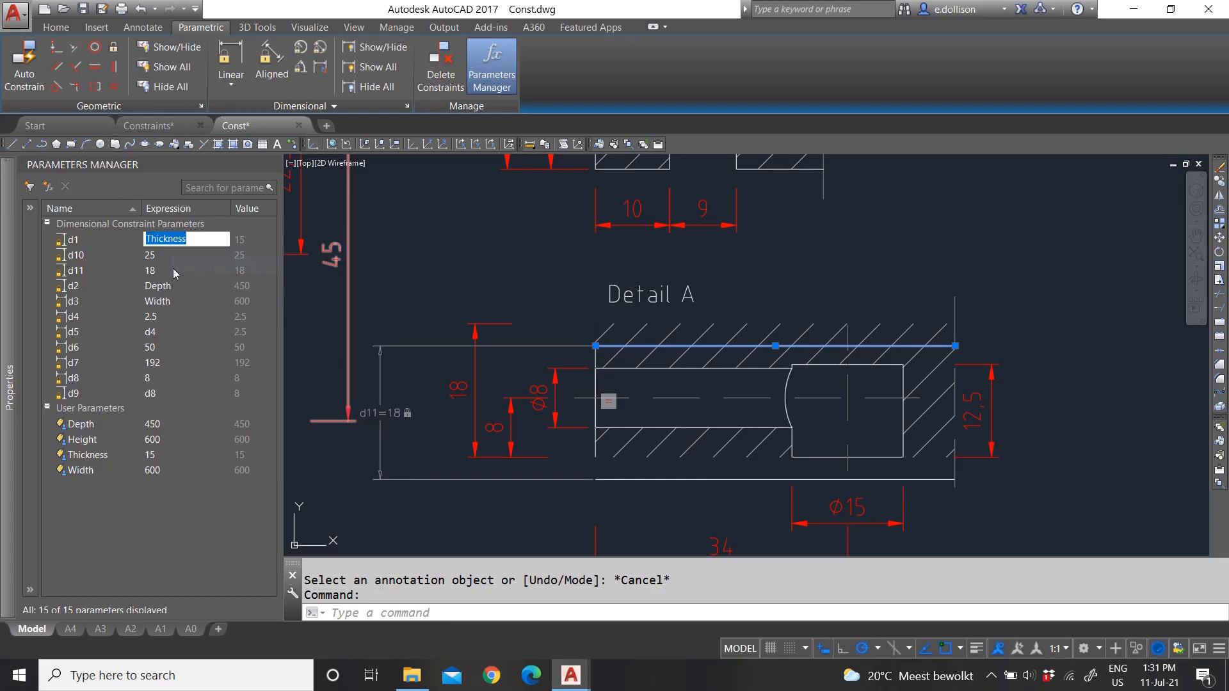
pyautogui.doubleClick(174, 270)
pyautogui.rightClick(174, 270)
pyautogui.click(204, 311)
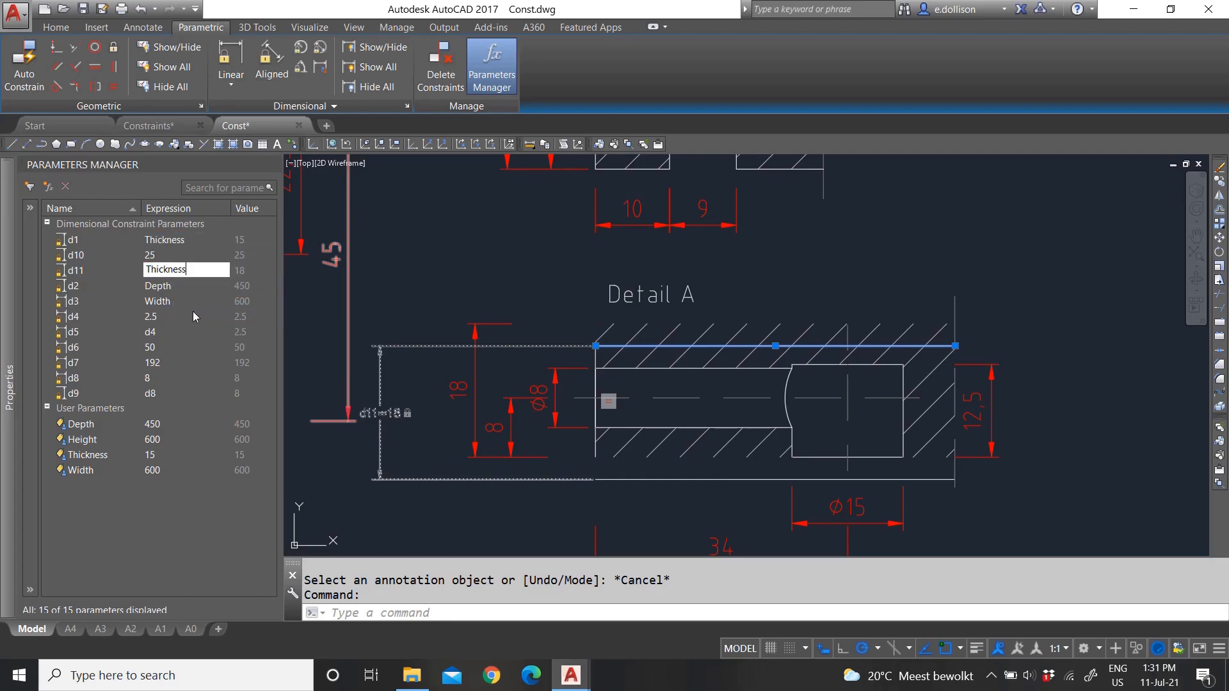
pyautogui.click(183, 305)
pyautogui.press('Escape')
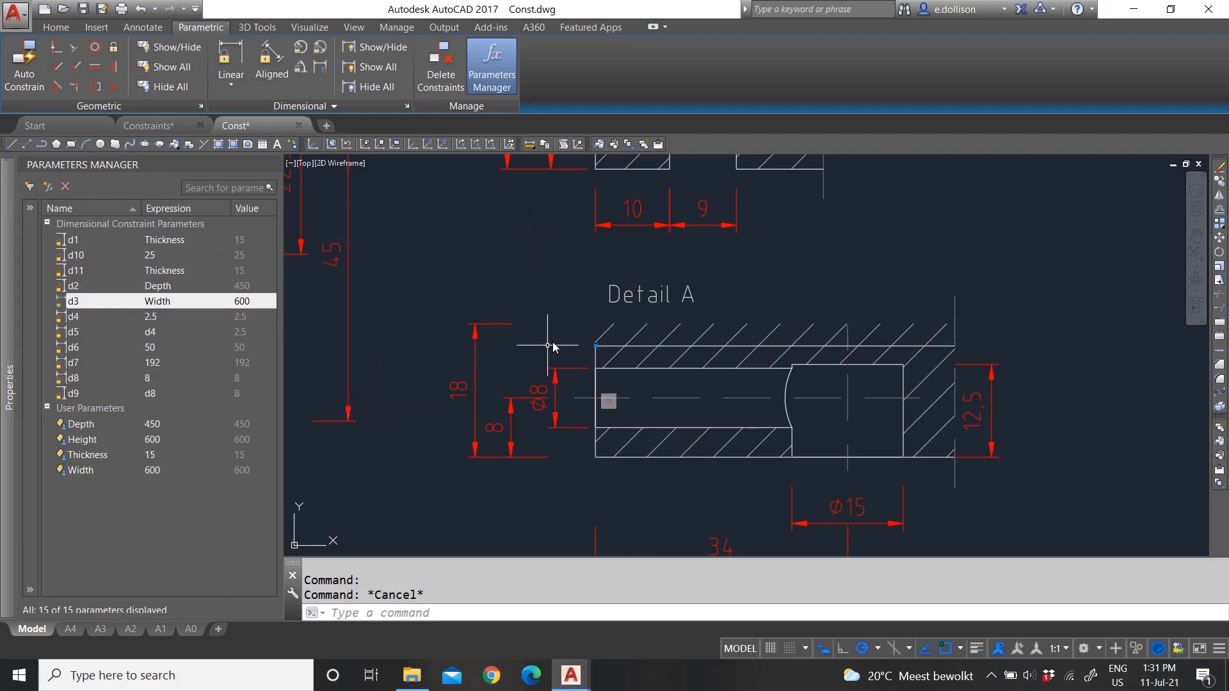
# - Stretch the top boundary of Detail A's hatch down to the section's top edge
pyautogui.scroll(2, 555, 340)
pyautogui.click(560, 330)
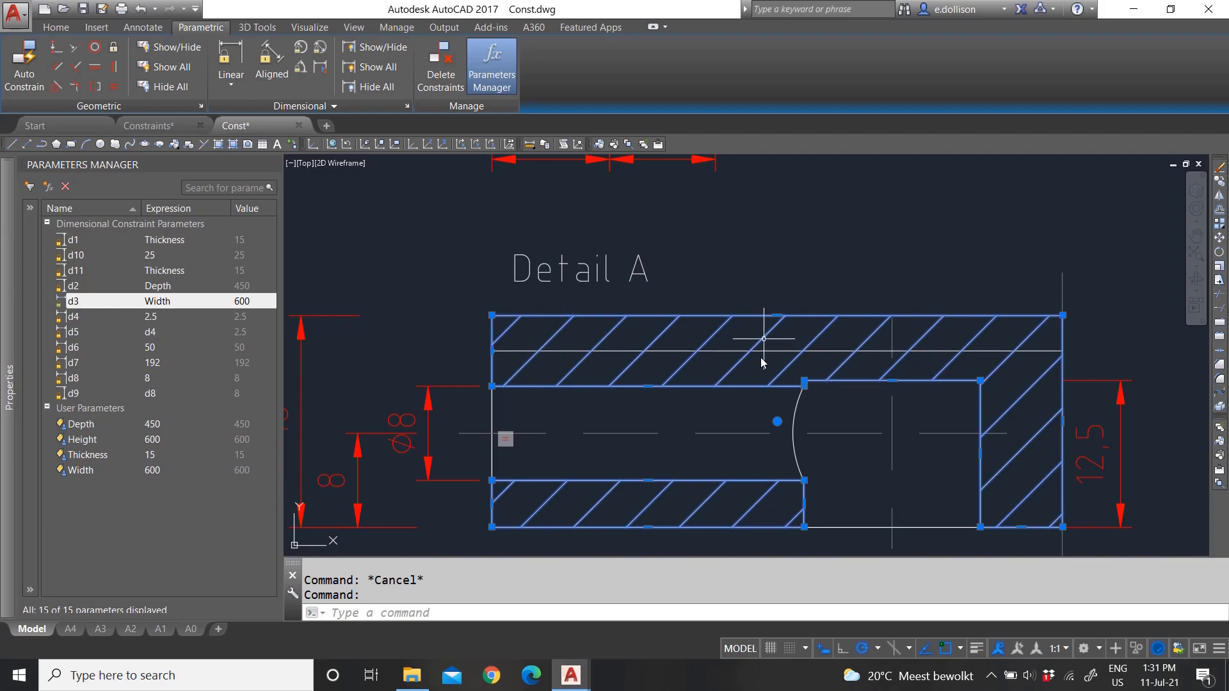
pyautogui.click(776, 315)
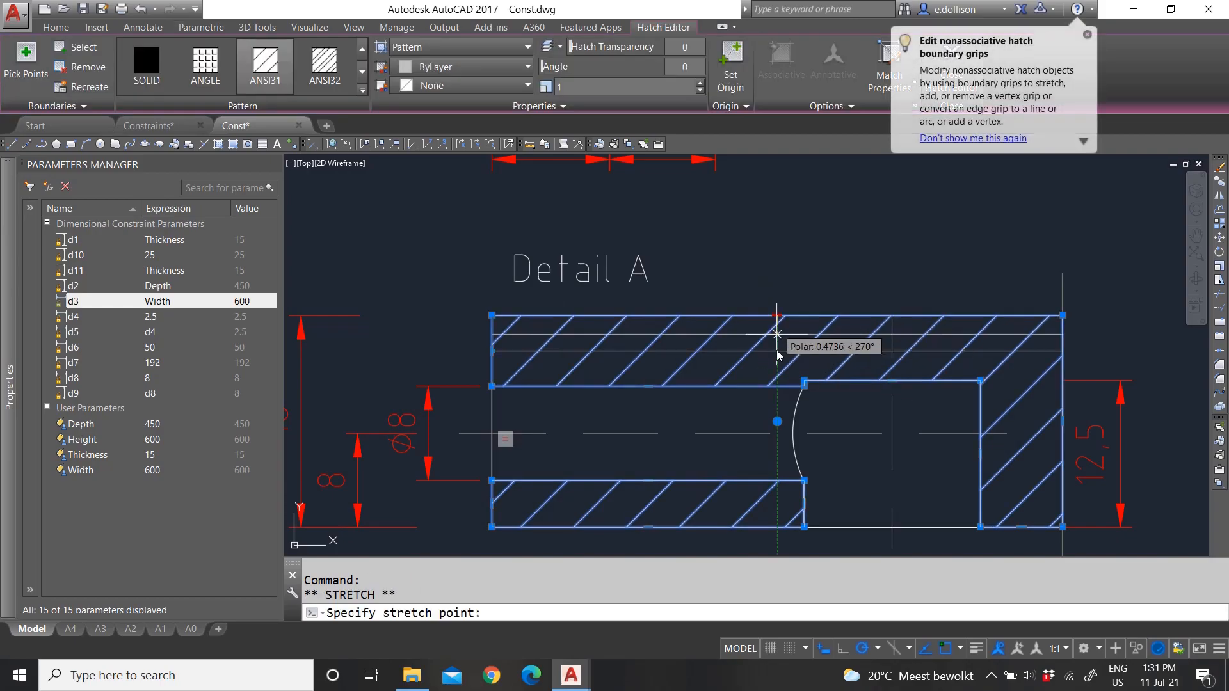
pyautogui.press('Escape')
pyautogui.scroll(-5, 611, 382)
pyautogui.press('Escape')
# - Try to make Detail B's left edge perpendicular to its sloped top edge
pyautogui.scroll(8, 608, 270)
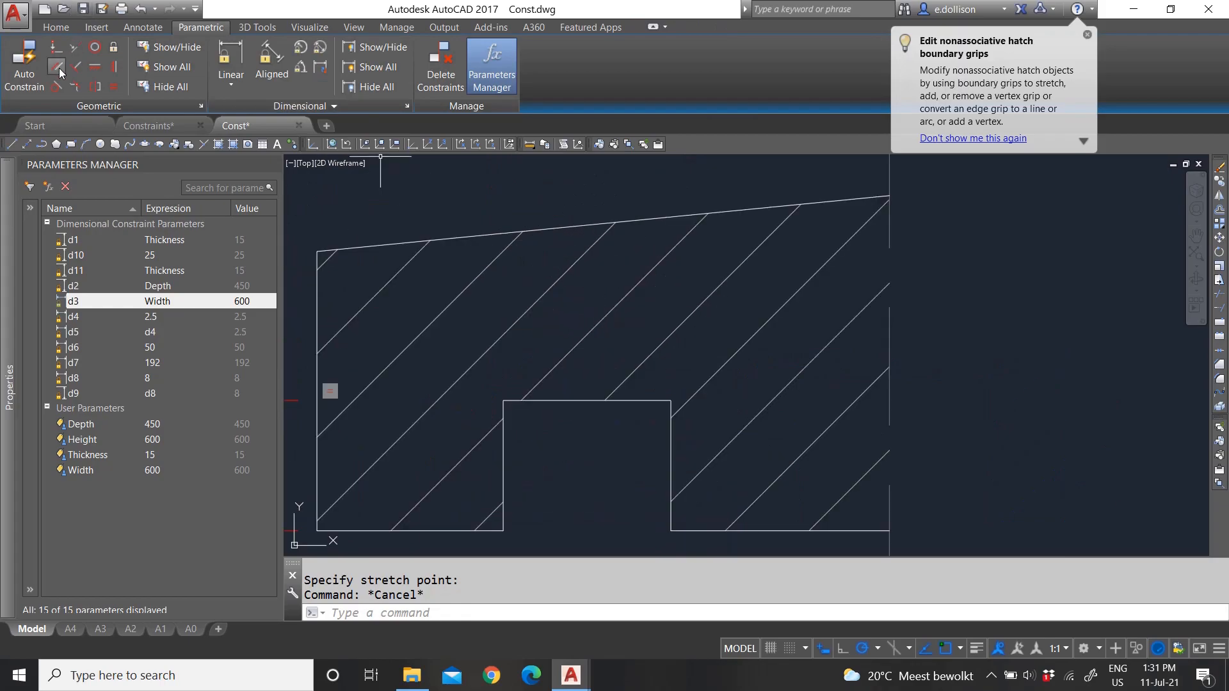
pyautogui.click(84, 68)
pyautogui.click(368, 247)
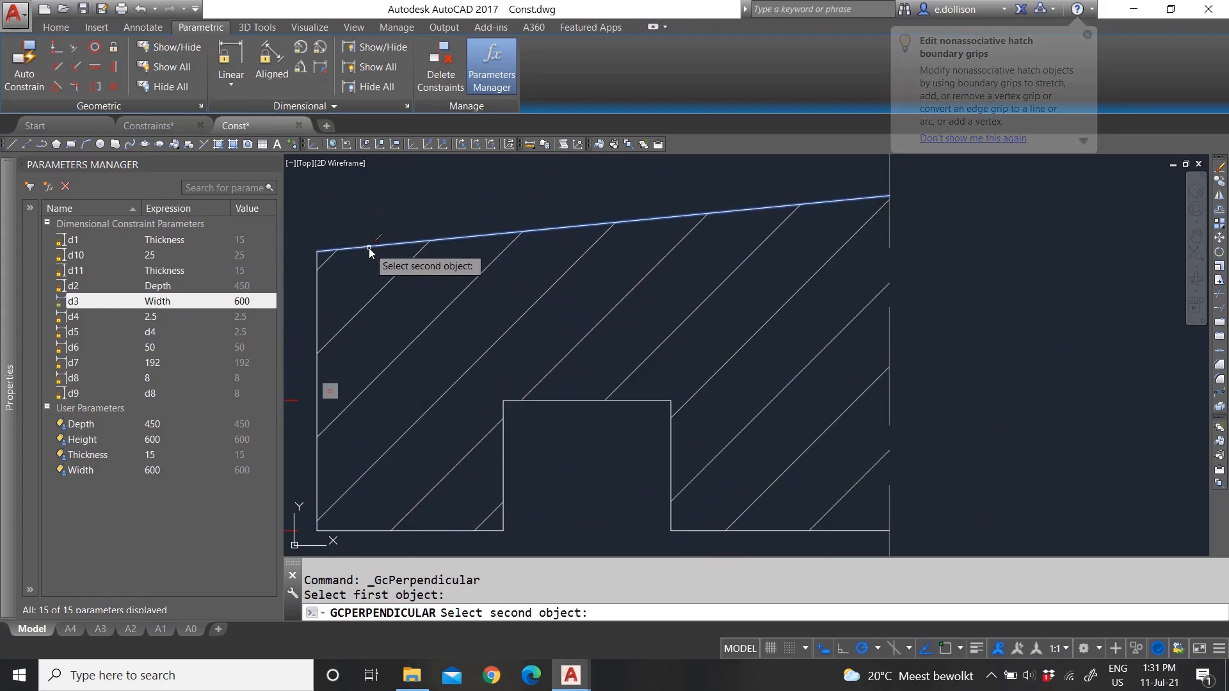
pyautogui.click(320, 292)
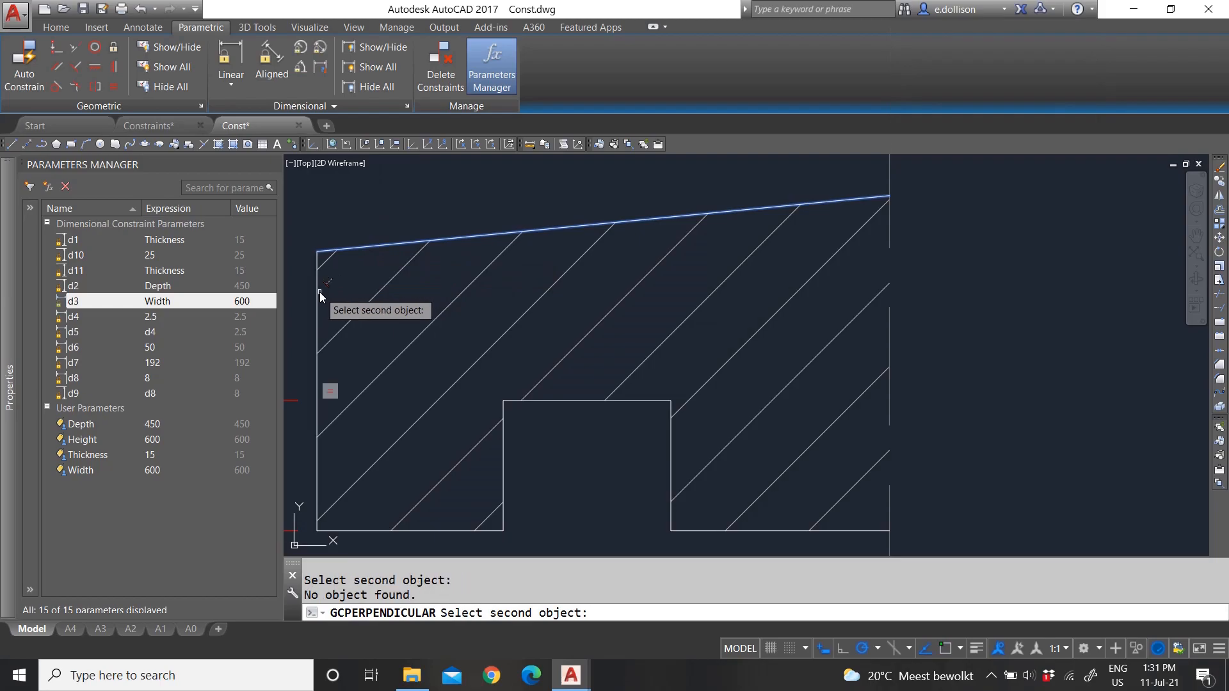
pyautogui.click(317, 291)
pyautogui.scroll(-6, 511, 338)
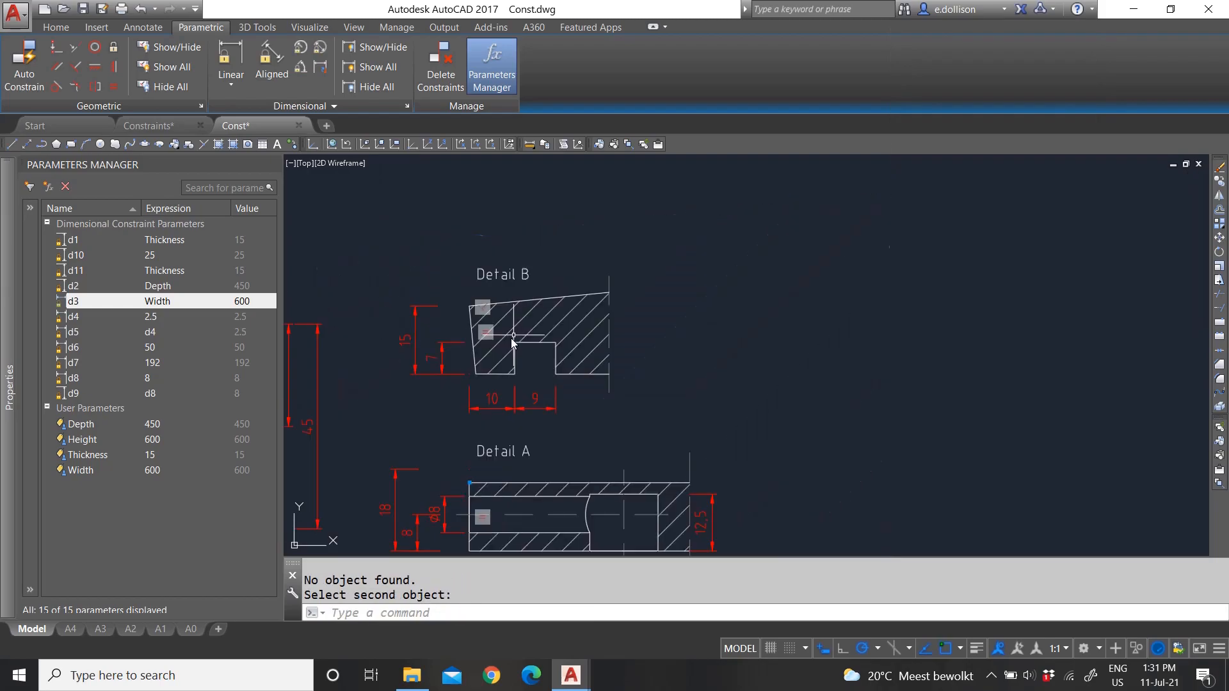
# - Try to make Detail B's bottom edge perpendicular to its tilted left edge
pyautogui.scroll(2, 483, 381)
pyautogui.press('alt')
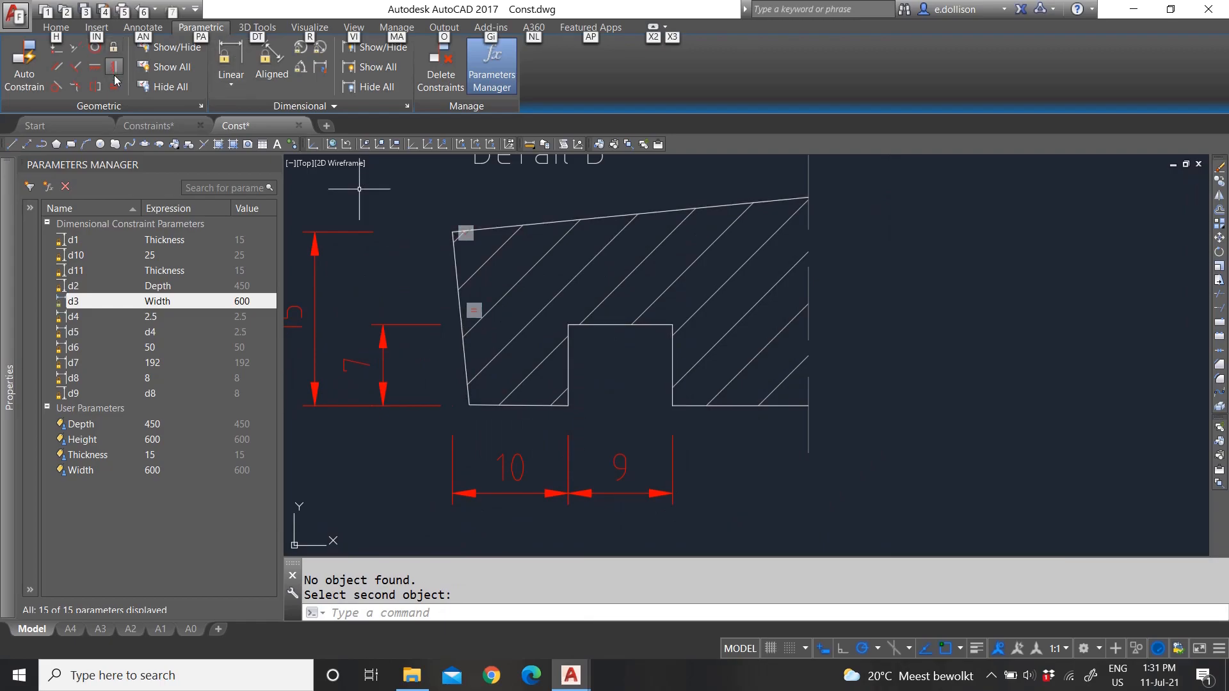
pyautogui.click(92, 66)
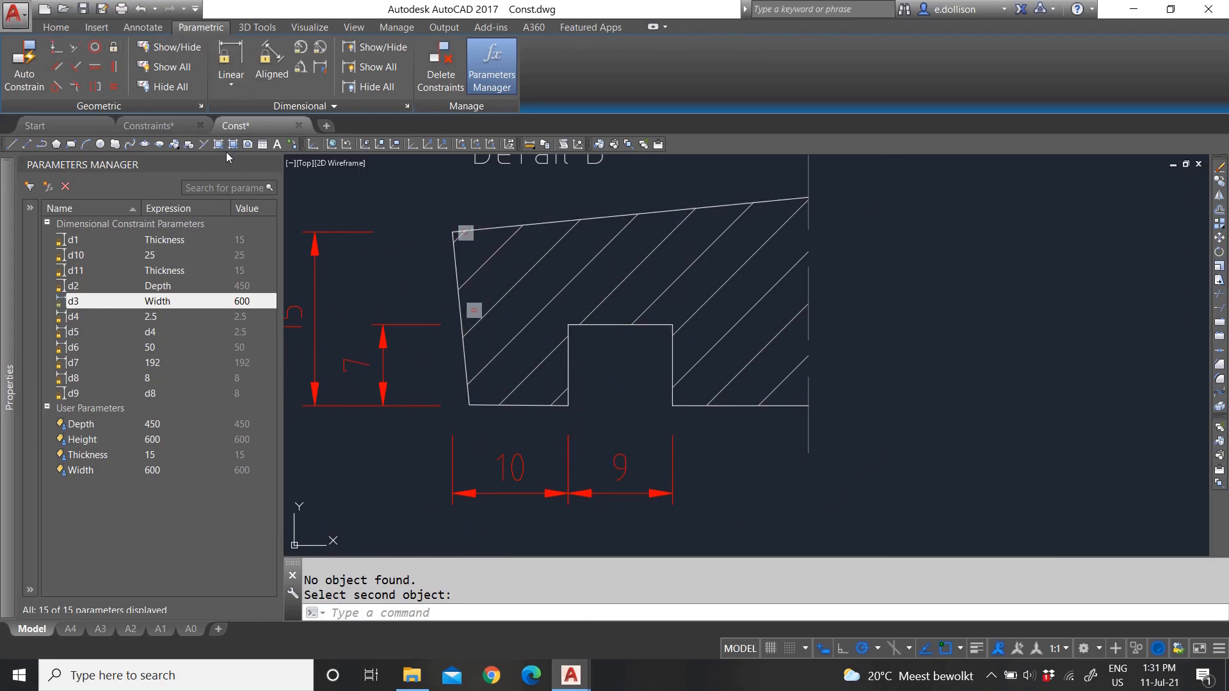
pyautogui.click(476, 407)
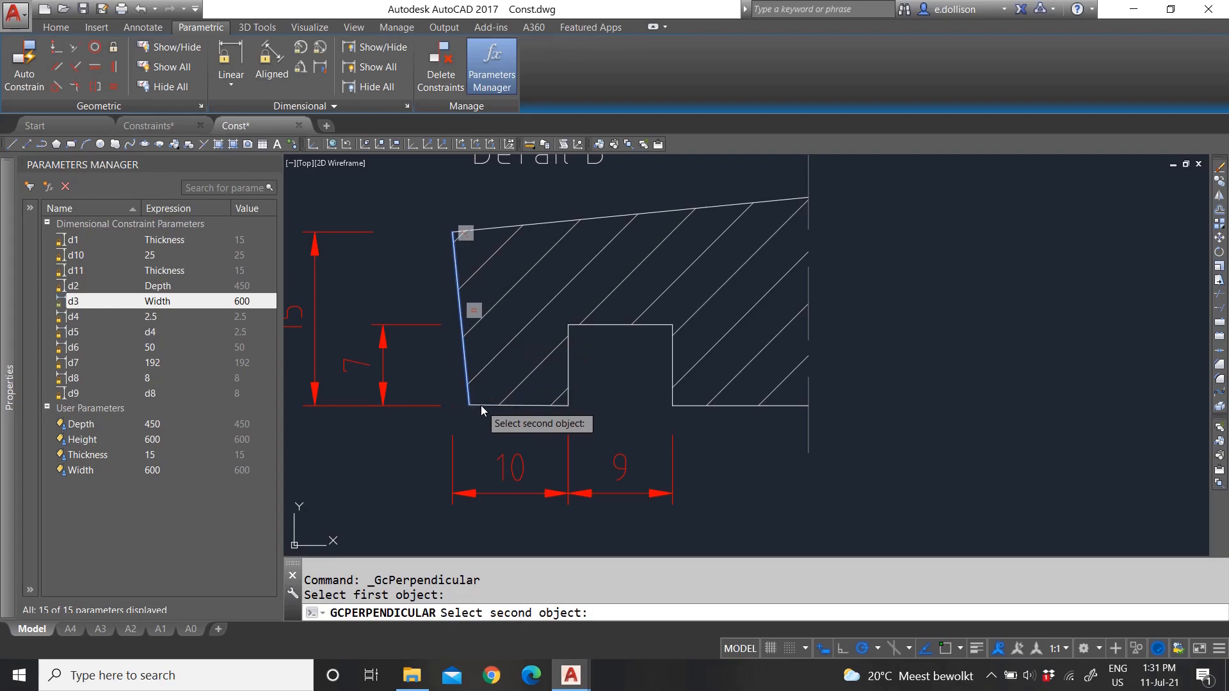
pyautogui.click(482, 405)
pyautogui.scroll(-5, 532, 331)
pyautogui.scroll(5, 533, 330)
pyautogui.scroll(-4, 544, 338)
pyautogui.scroll(4, 518, 339)
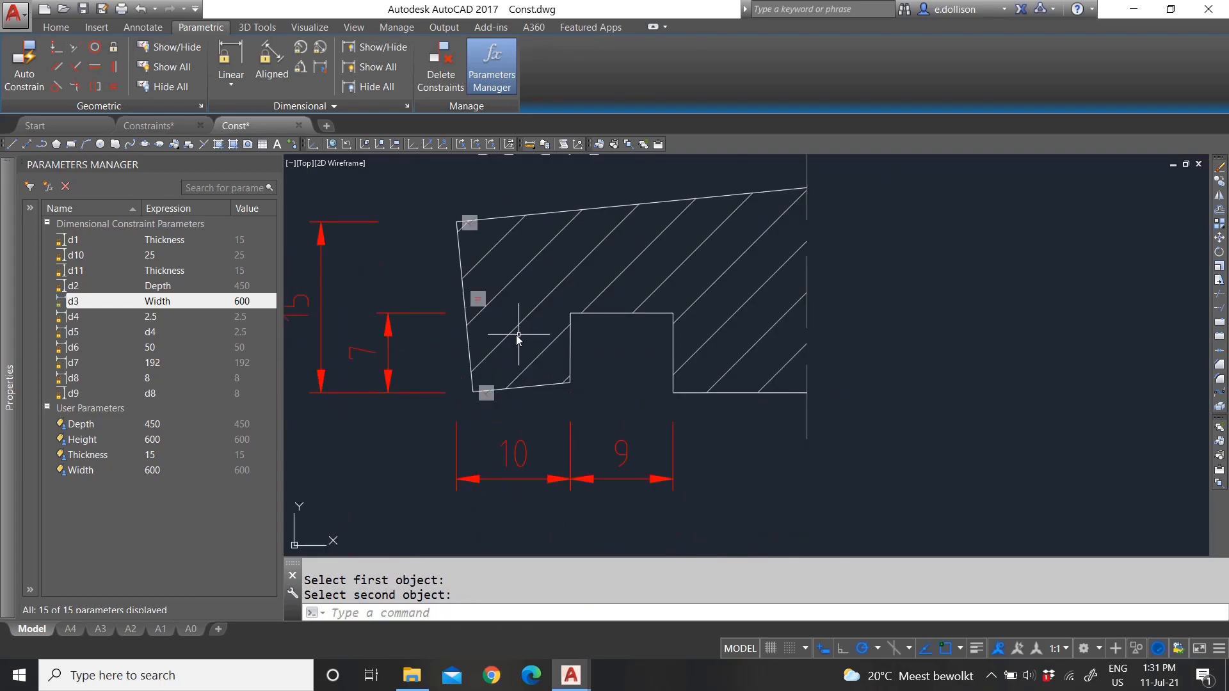
# - Undo both perpendicular constraints on Detail B
pyautogui.click(140, 9)
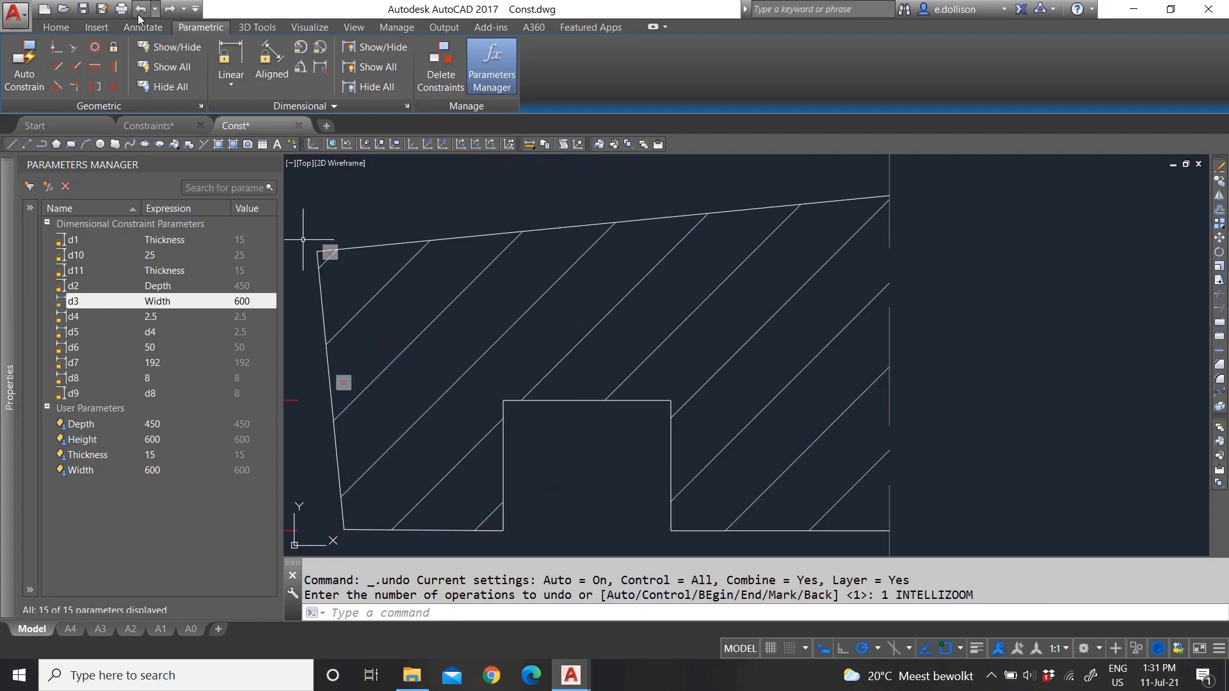
pyautogui.scroll(-5, 630, 320)
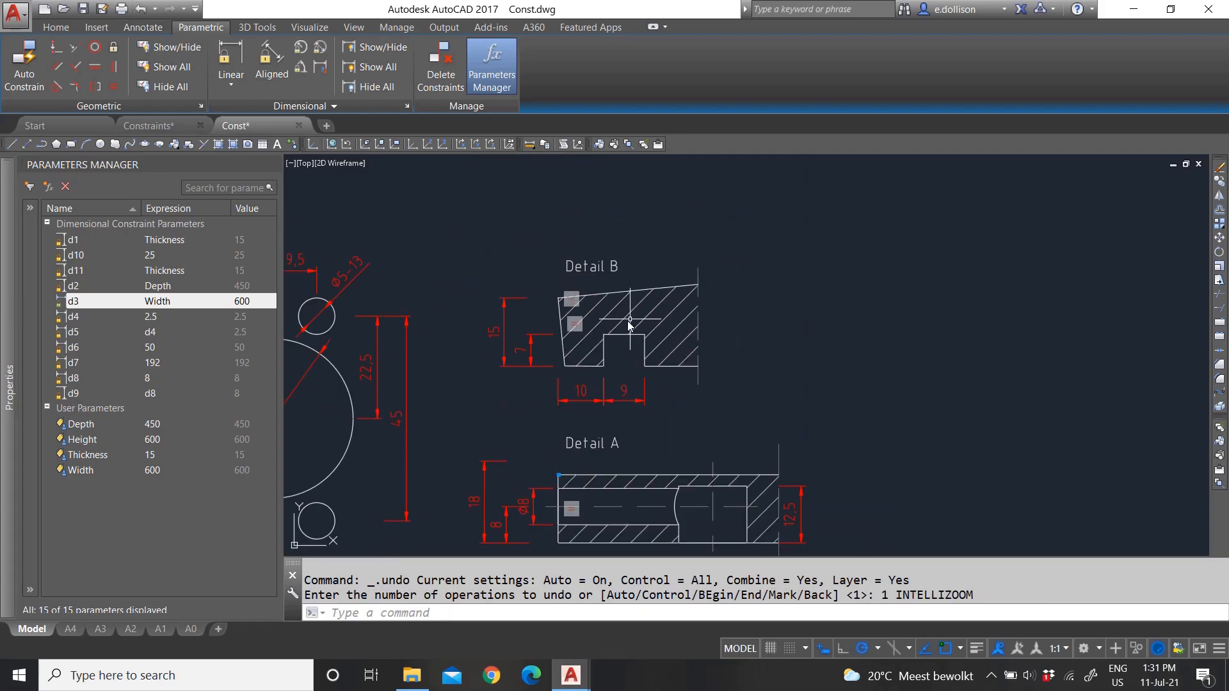
pyautogui.click(135, 11)
pyautogui.click(135, 11)
pyautogui.scroll(-2, 508, 313)
pyautogui.scroll(2, 438, 360)
# - Apply a Fix constraint to the lower end of Detail B's left edge
pyautogui.click(430, 382)
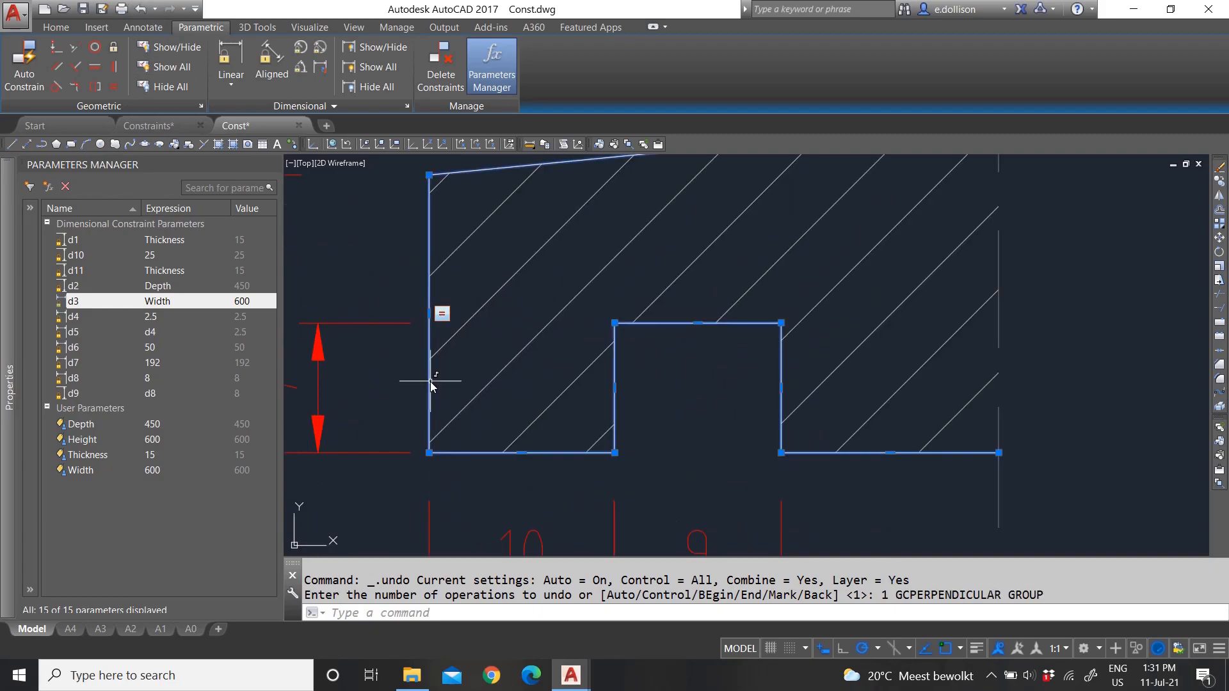
pyautogui.press('Escape')
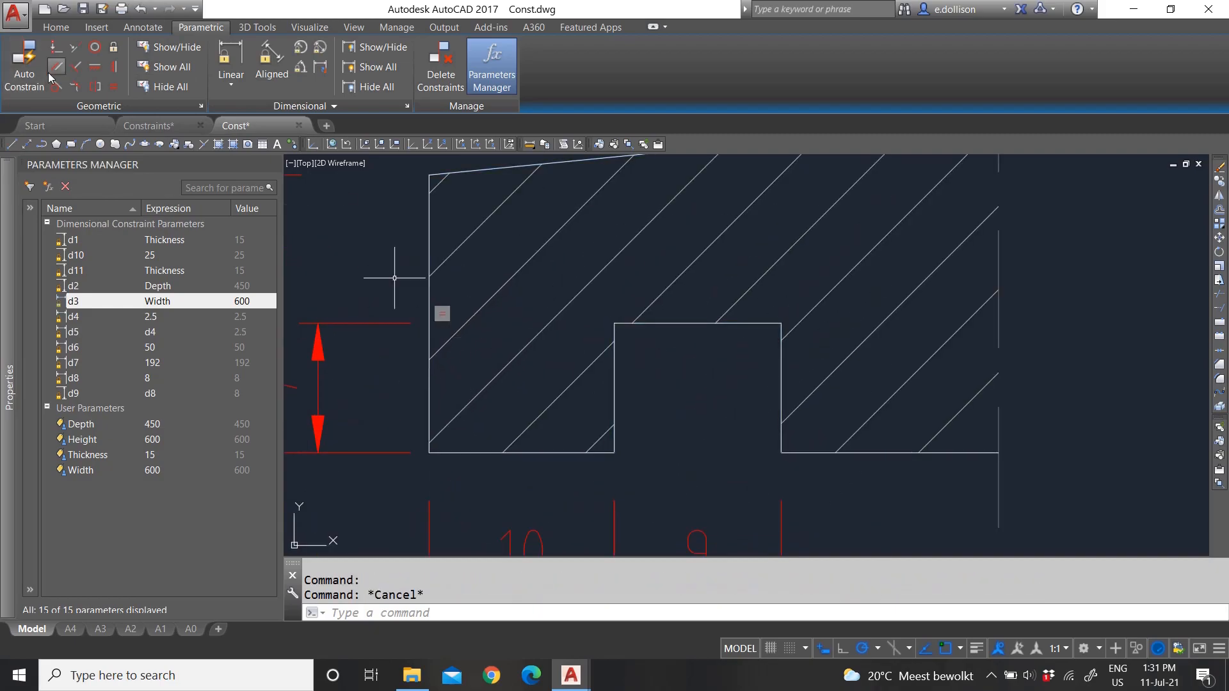
pyautogui.click(112, 50)
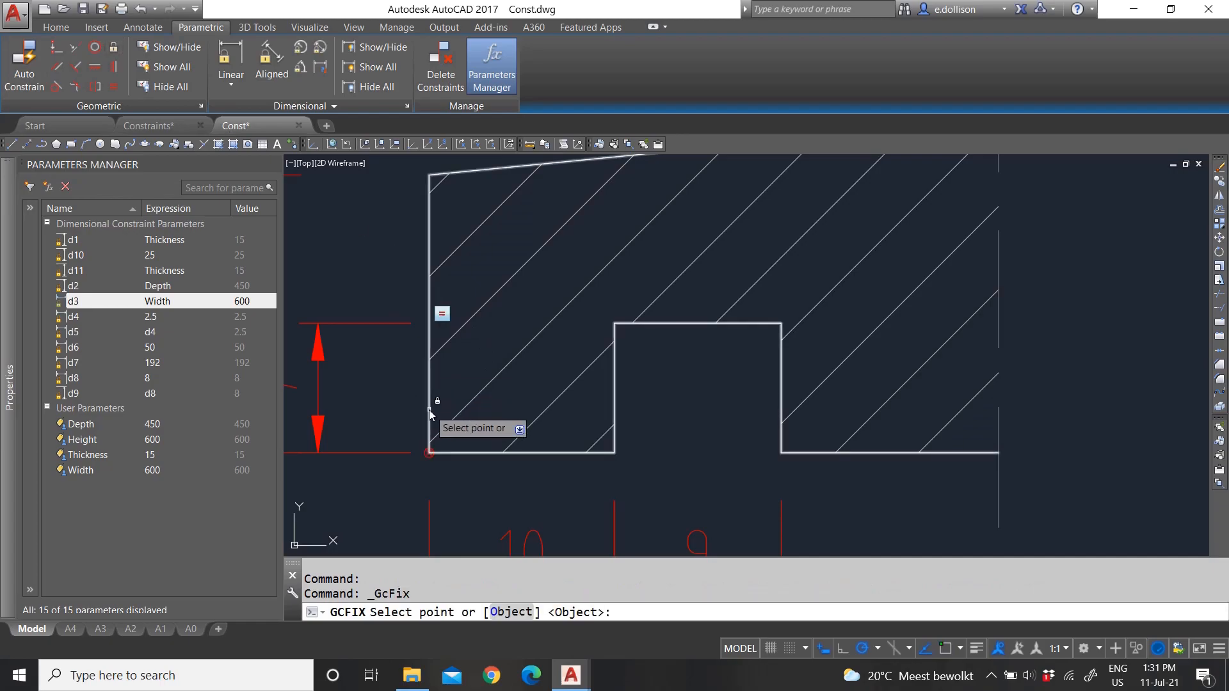
pyautogui.click(429, 429)
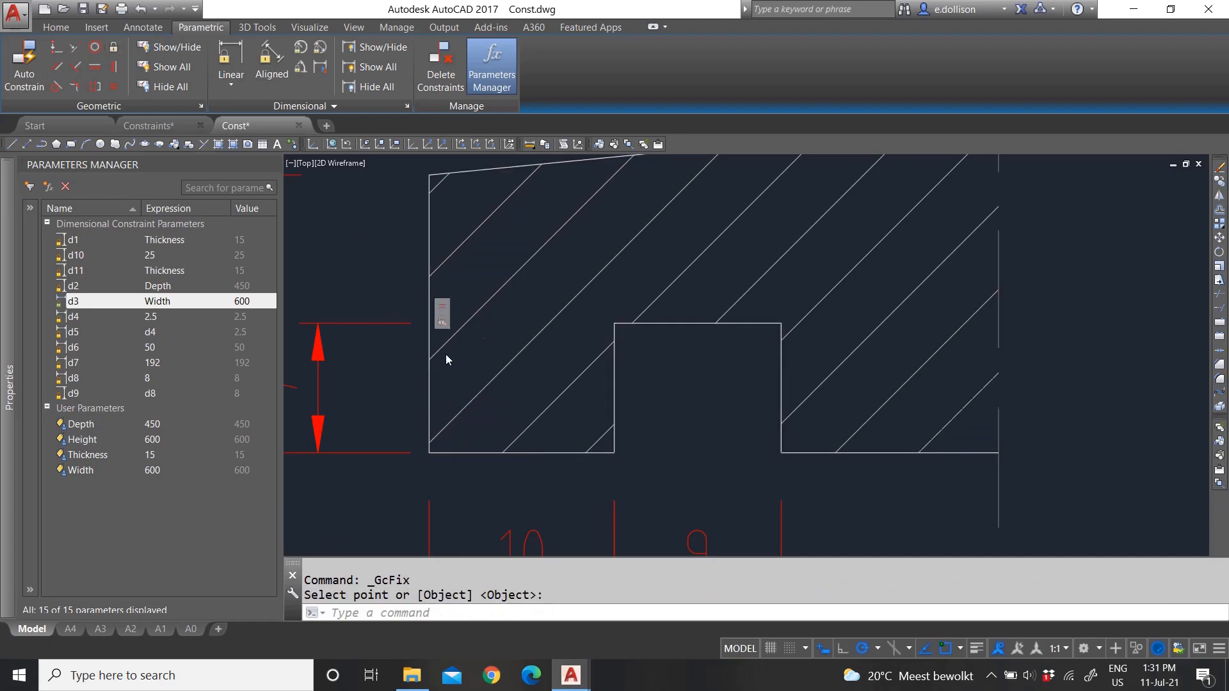
# - Apply a Perpendicular constraint from Detail B's left edge to its sloped top edge
pyautogui.scroll(-2, 446, 356)
pyautogui.scroll(2, 464, 338)
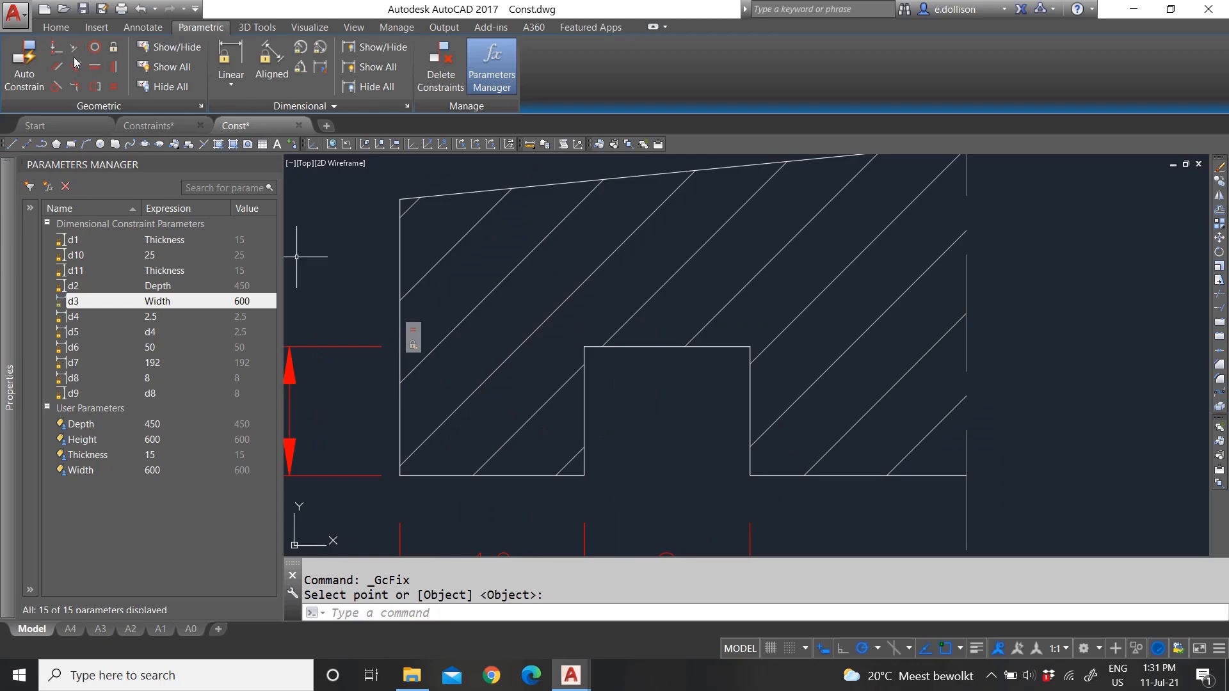
pyautogui.click(85, 75)
pyautogui.click(399, 427)
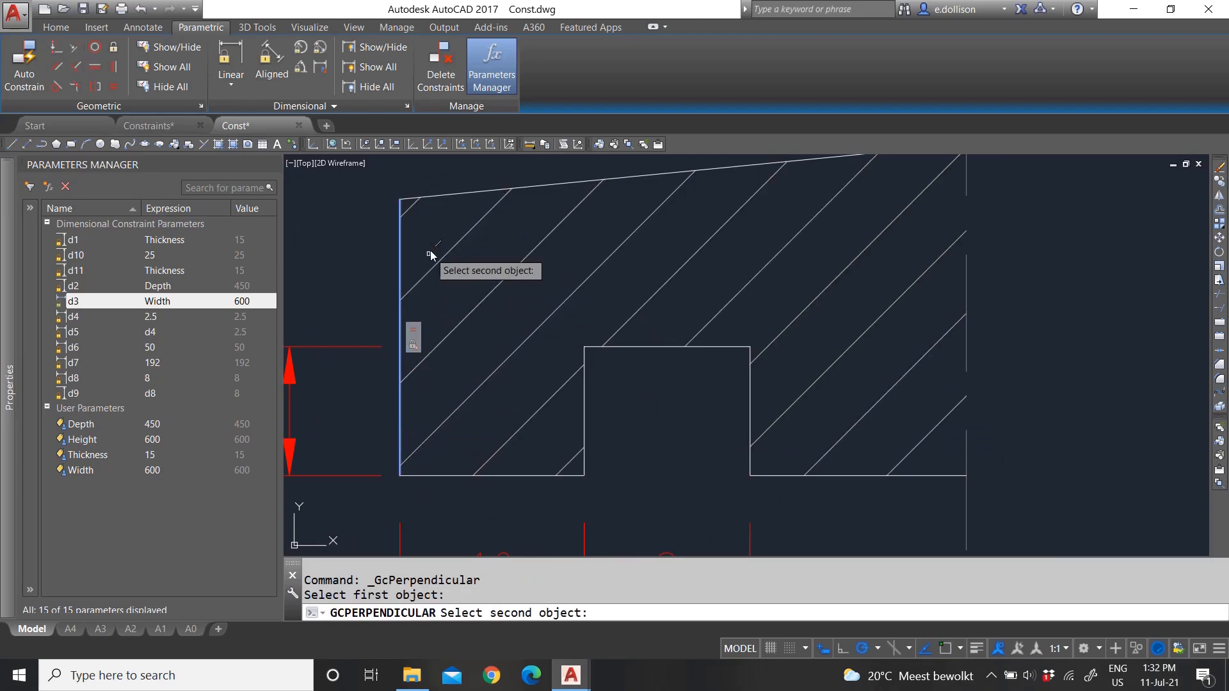
pyautogui.click(441, 196)
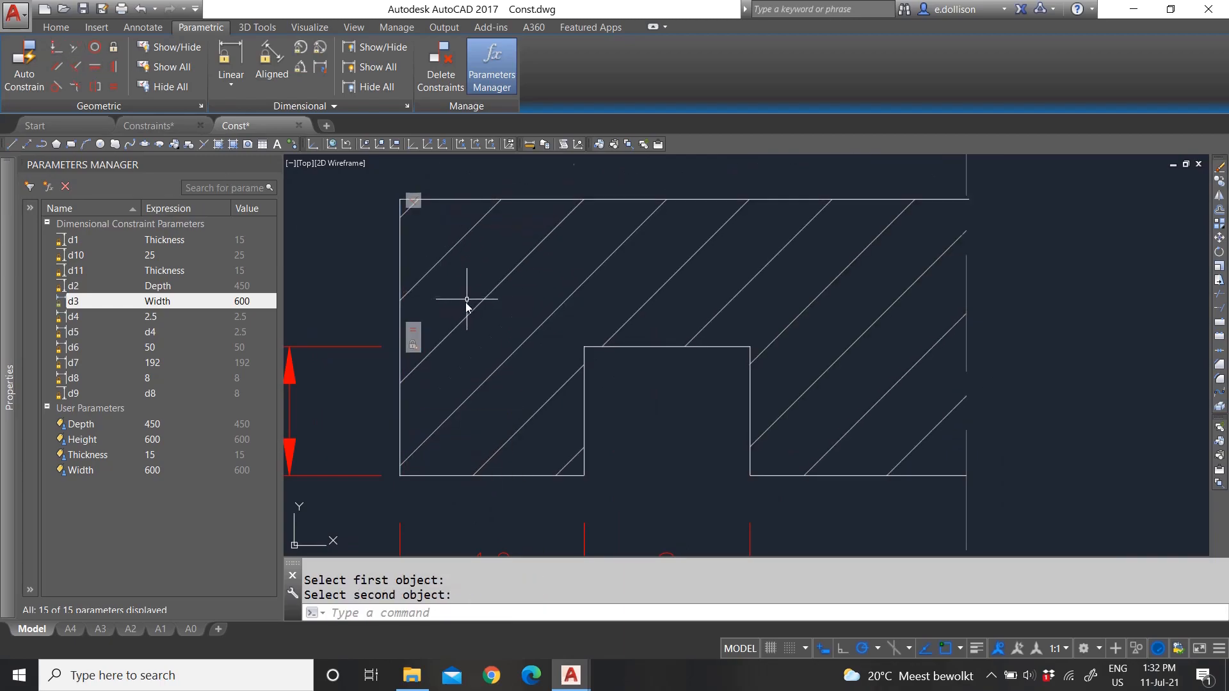
# - Apply a Perpendicular constraint between Detail B's left edge and the bottom edge left of the groove
pyautogui.scroll(-2, 466, 299)
pyautogui.scroll(2, 476, 323)
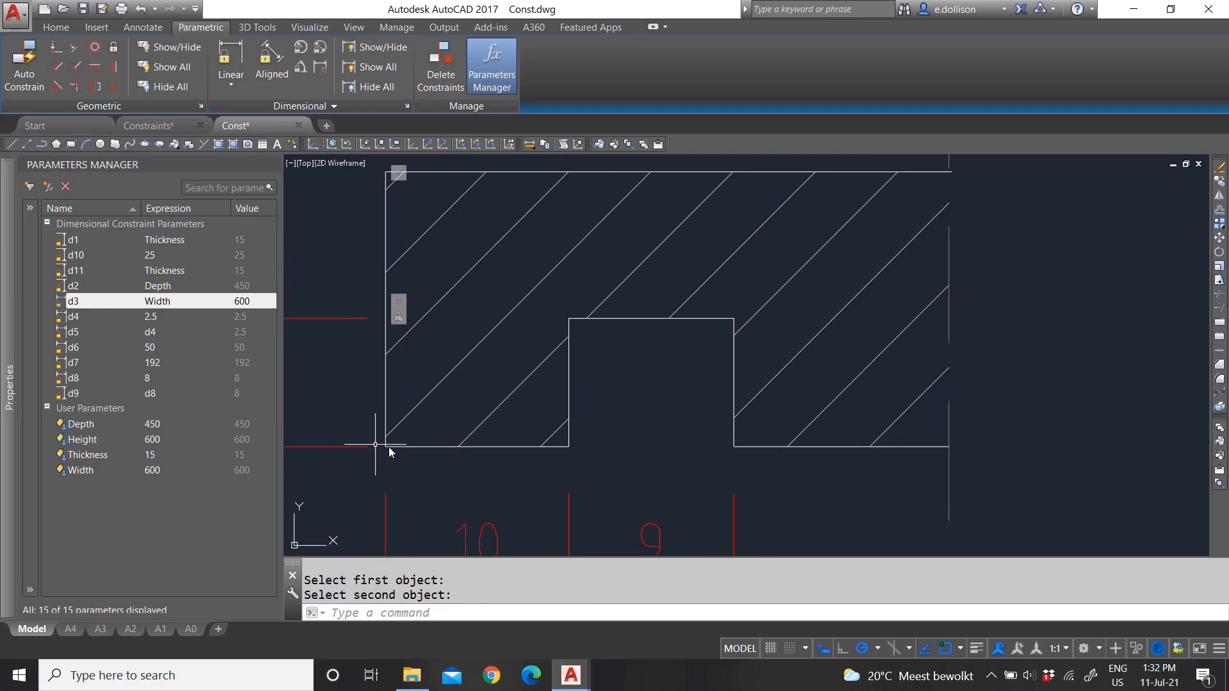
pyautogui.click(77, 66)
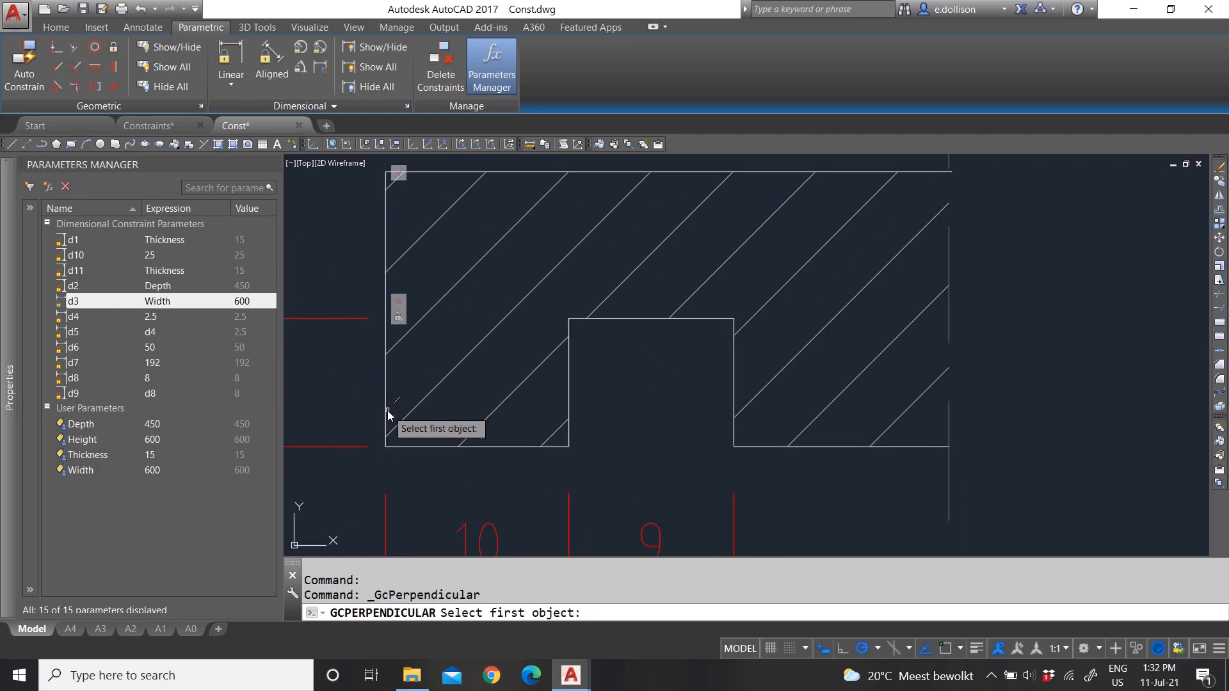
pyautogui.click(386, 407)
pyautogui.click(420, 448)
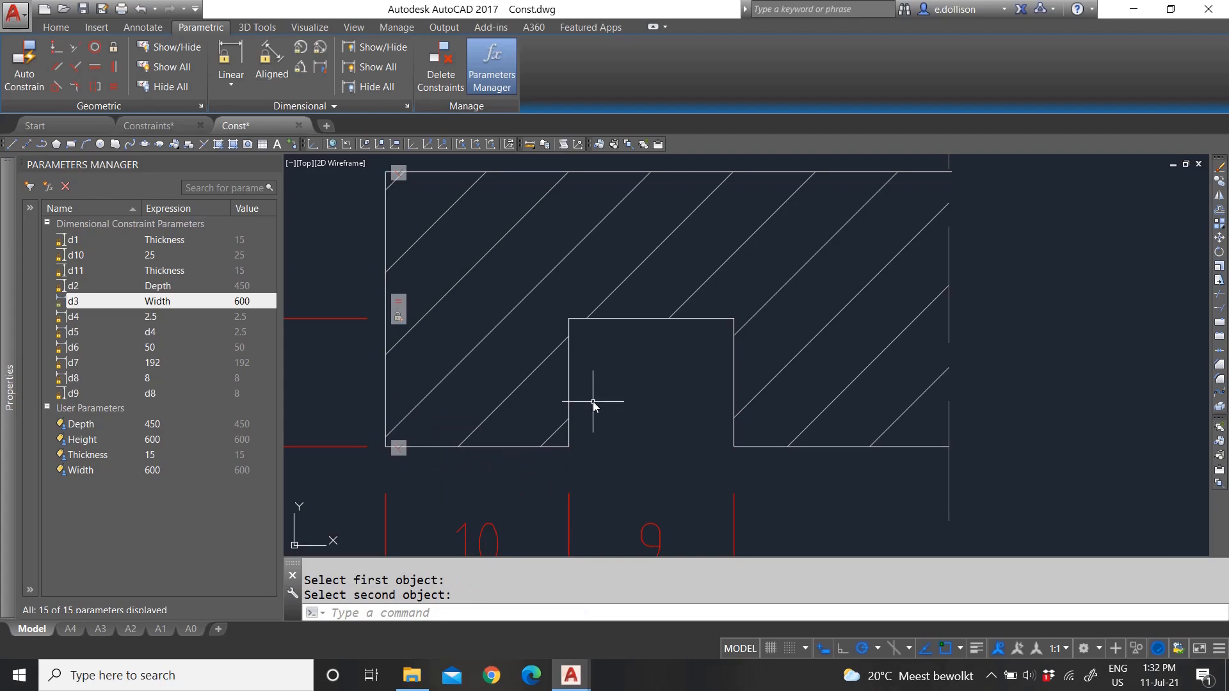
# - Constrain the left side of Detail B's groove perpendicular to the adjoining bottom edge and to the groove's top edge
pyautogui.press('Return')
pyautogui.click(569, 377)
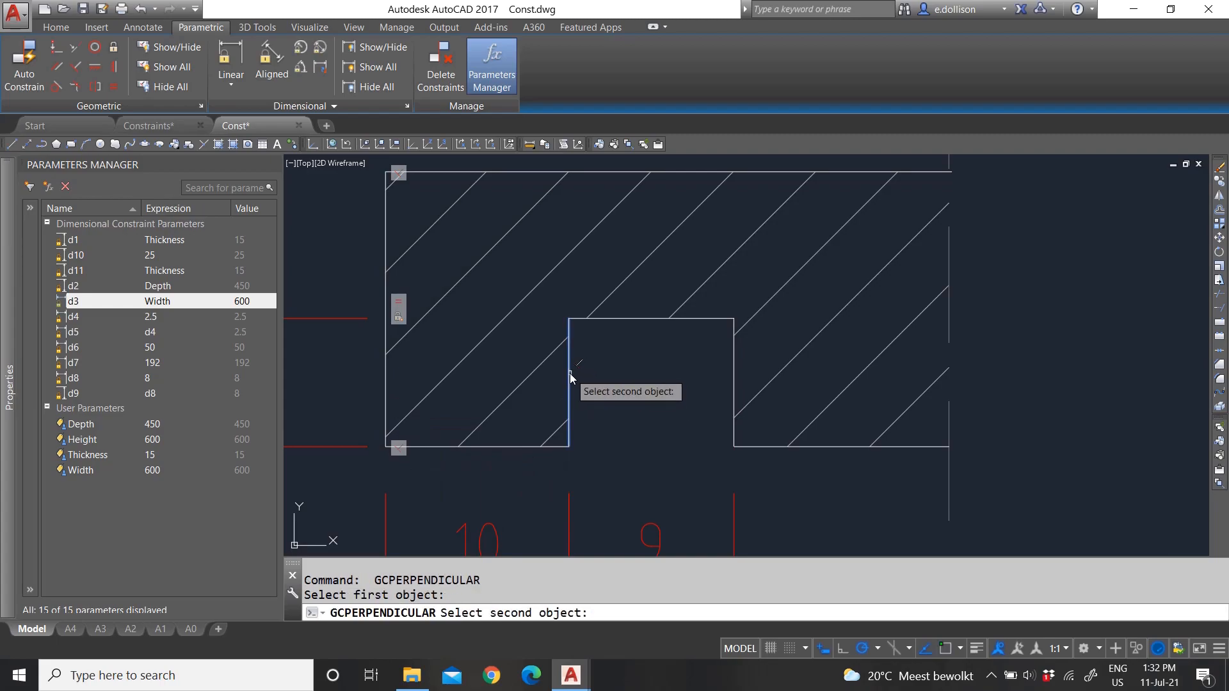
pyautogui.click(557, 448)
pyautogui.press('Return')
pyautogui.click(569, 323)
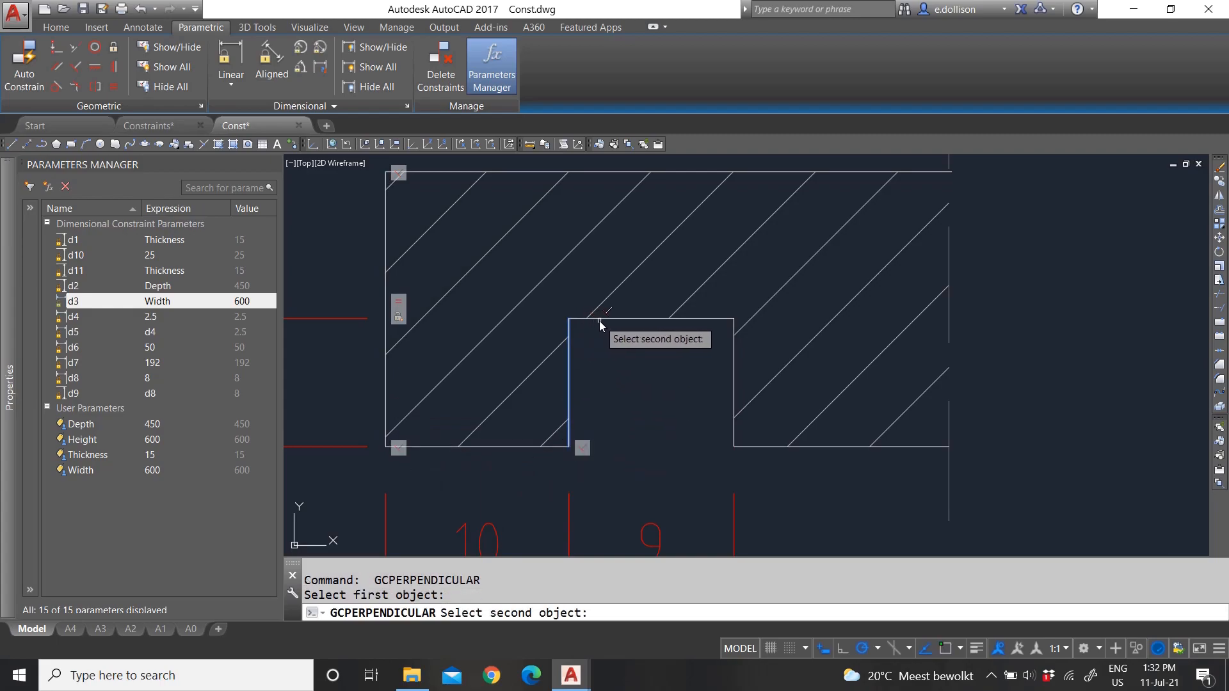
pyautogui.click(600, 320)
# - Constrain the right side of Detail B's groove perpendicular to the groove's top edge and to the bottom edge right of it
pyautogui.press('Return')
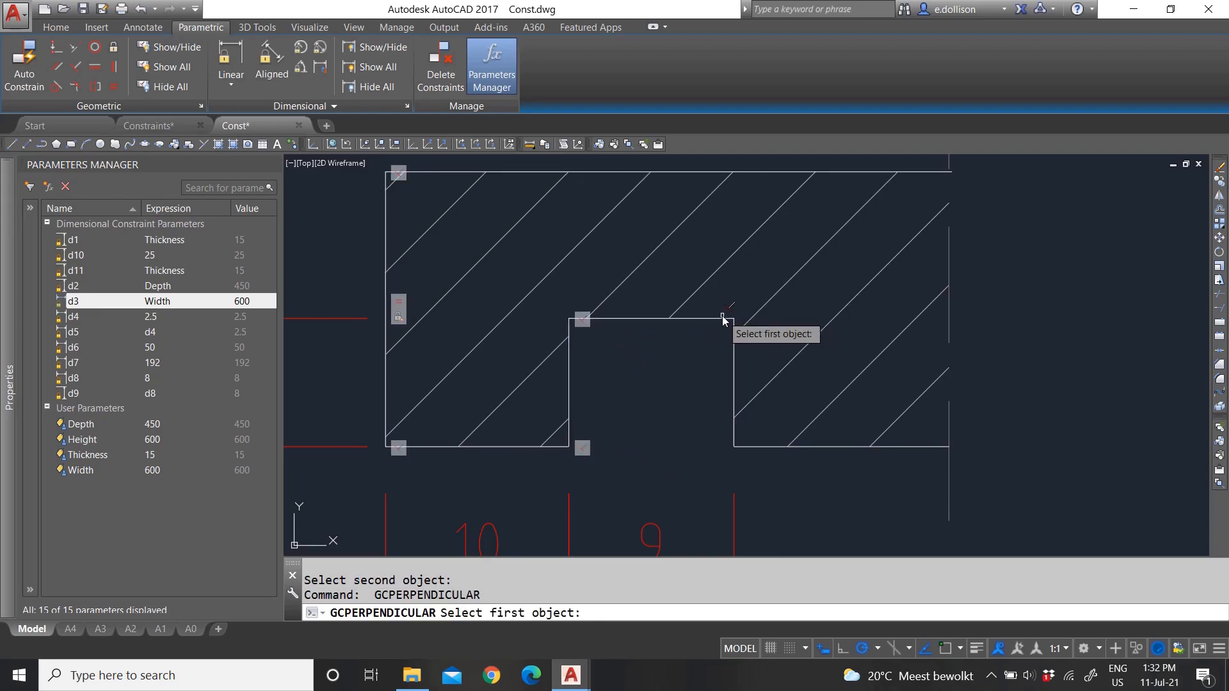
pyautogui.click(729, 319)
pyautogui.click(736, 416)
pyautogui.press('Return')
pyautogui.click(735, 433)
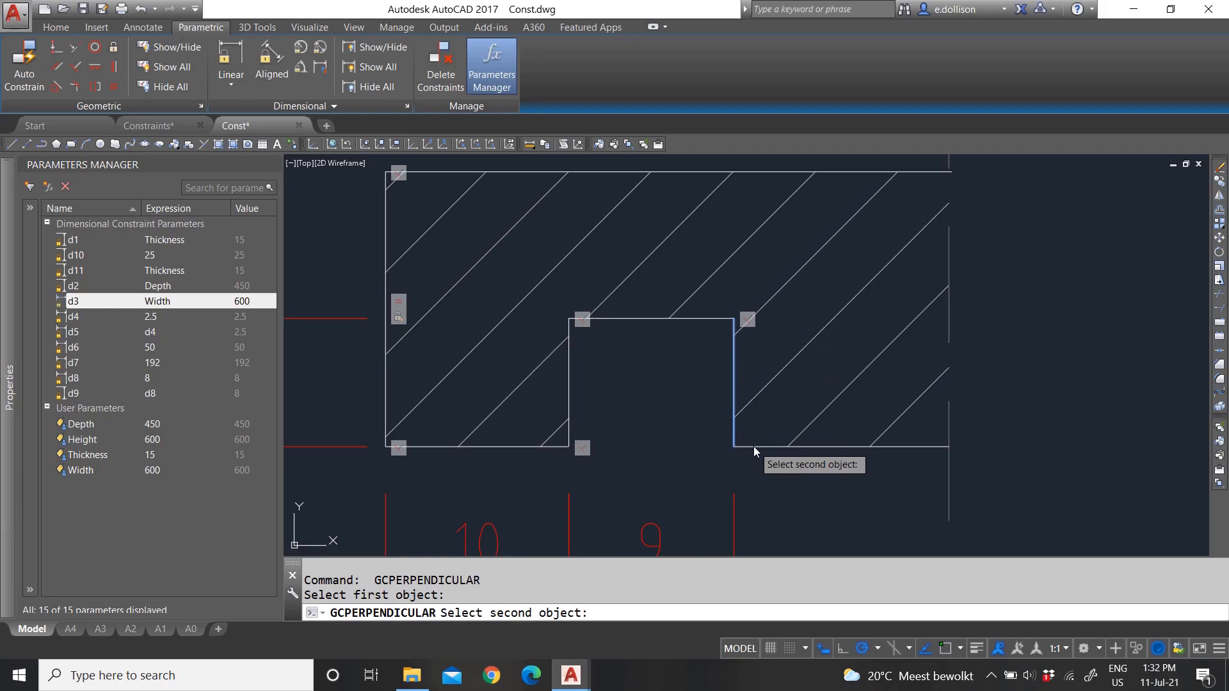
pyautogui.press('Escape')
pyautogui.scroll(-2, 762, 295)
pyautogui.scroll(4, 682, 284)
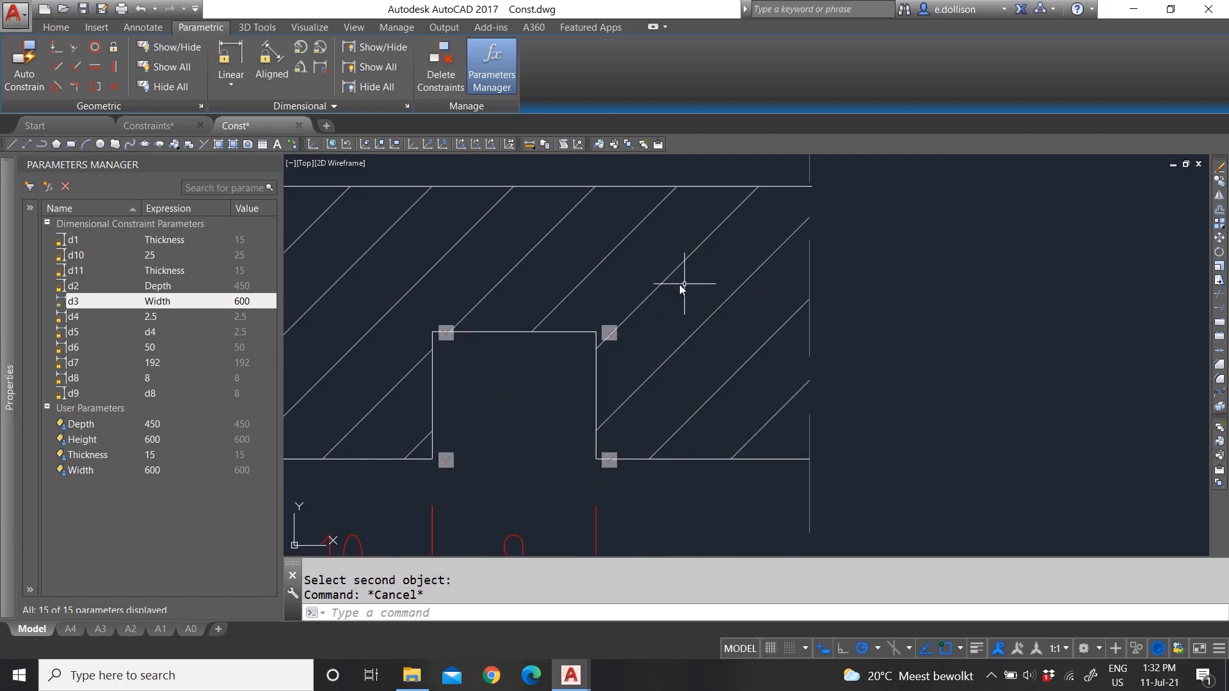
pyautogui.scroll(-2, 682, 284)
pyautogui.click(576, 243)
pyautogui.press('Escape')
# - Stretch the upper end of Detail A's overall thickness dimension down to the section's top-left corner
pyautogui.scroll(-5, 598, 302)
pyautogui.scroll(4, 562, 303)
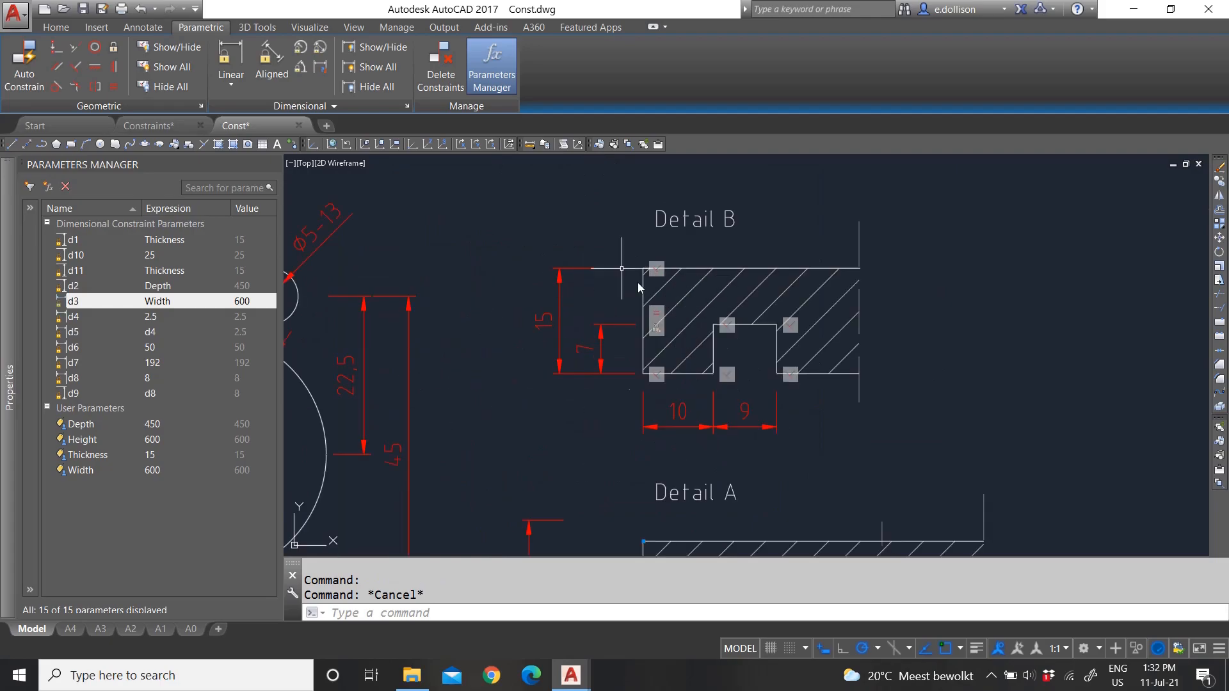
pyautogui.scroll(-2, 504, 343)
pyautogui.scroll(1, 574, 474)
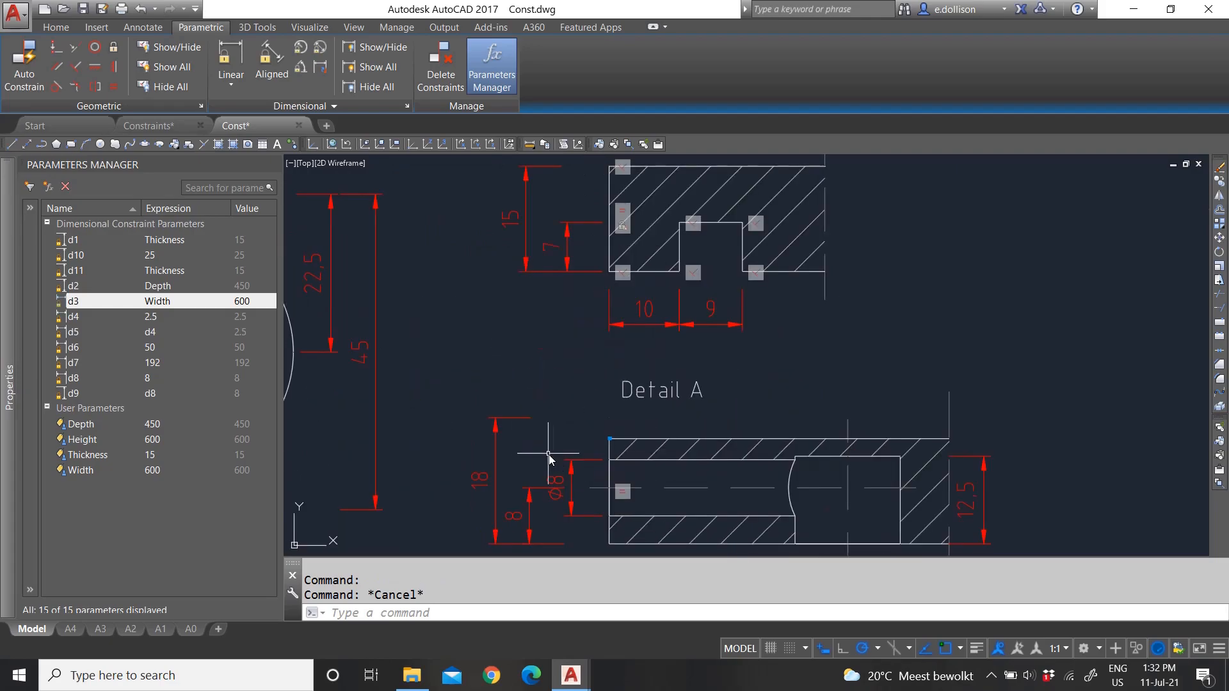
pyautogui.click(544, 443)
pyautogui.click(507, 390)
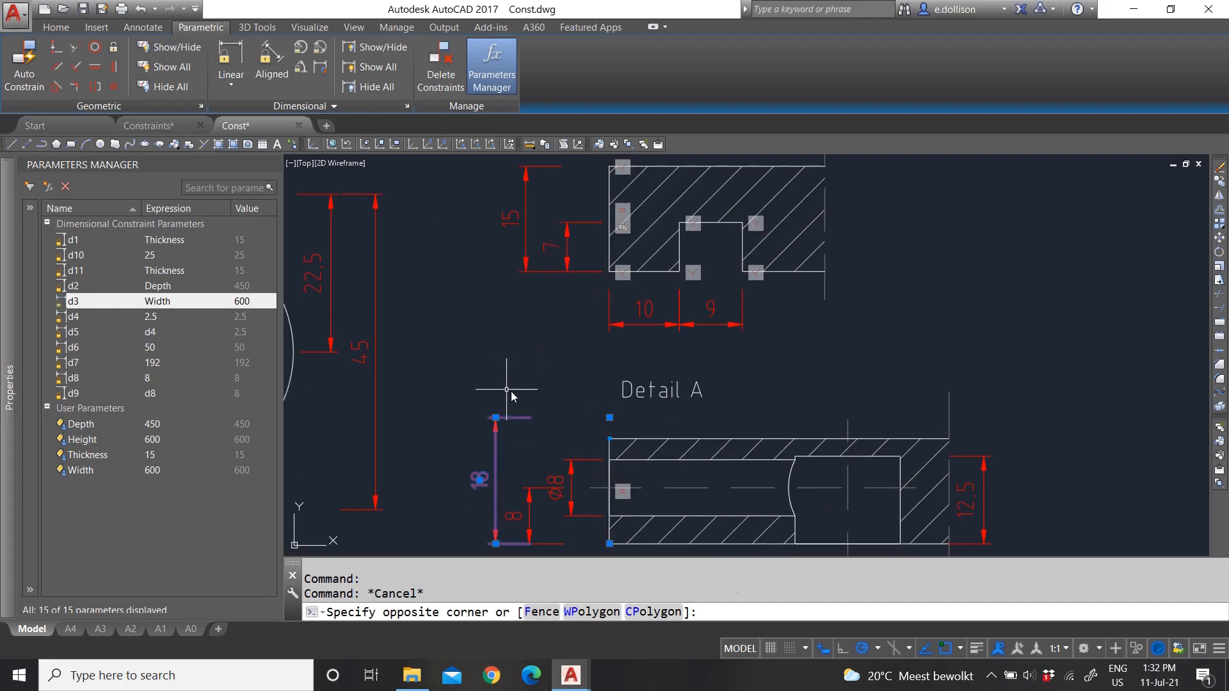
pyautogui.click(610, 417)
pyautogui.click(609, 439)
pyautogui.press('Escape')
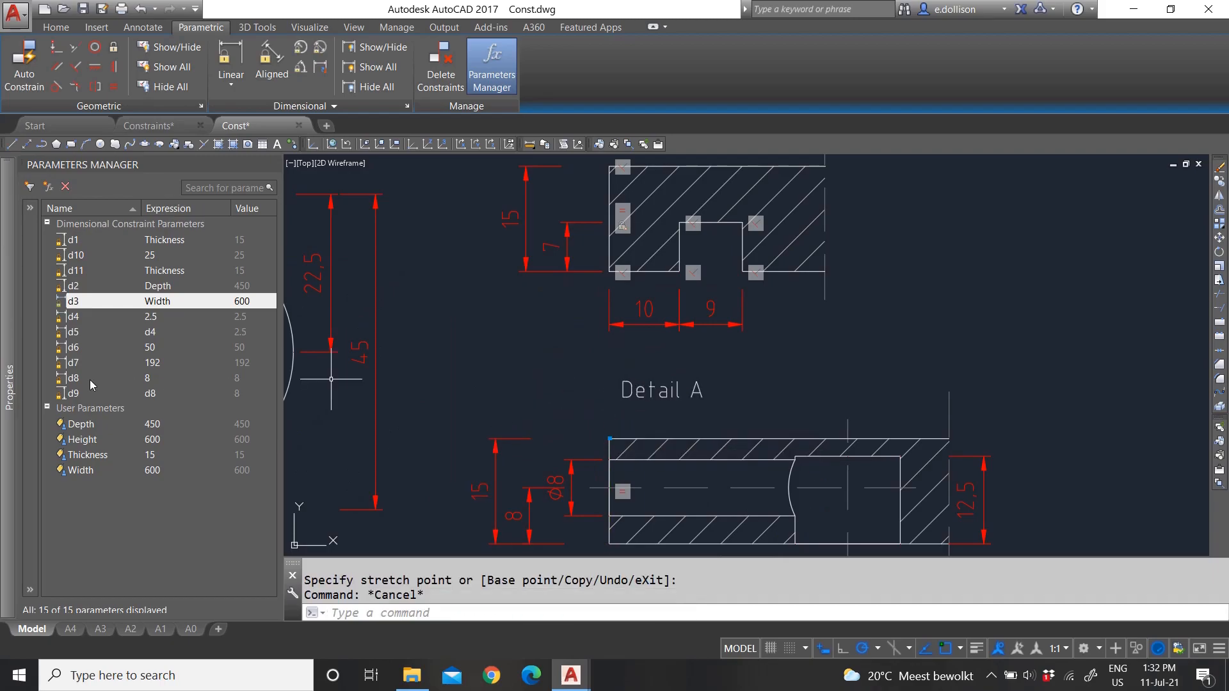
# - Set the Thickness user parameter to 18
pyautogui.doubleClick(163, 456)
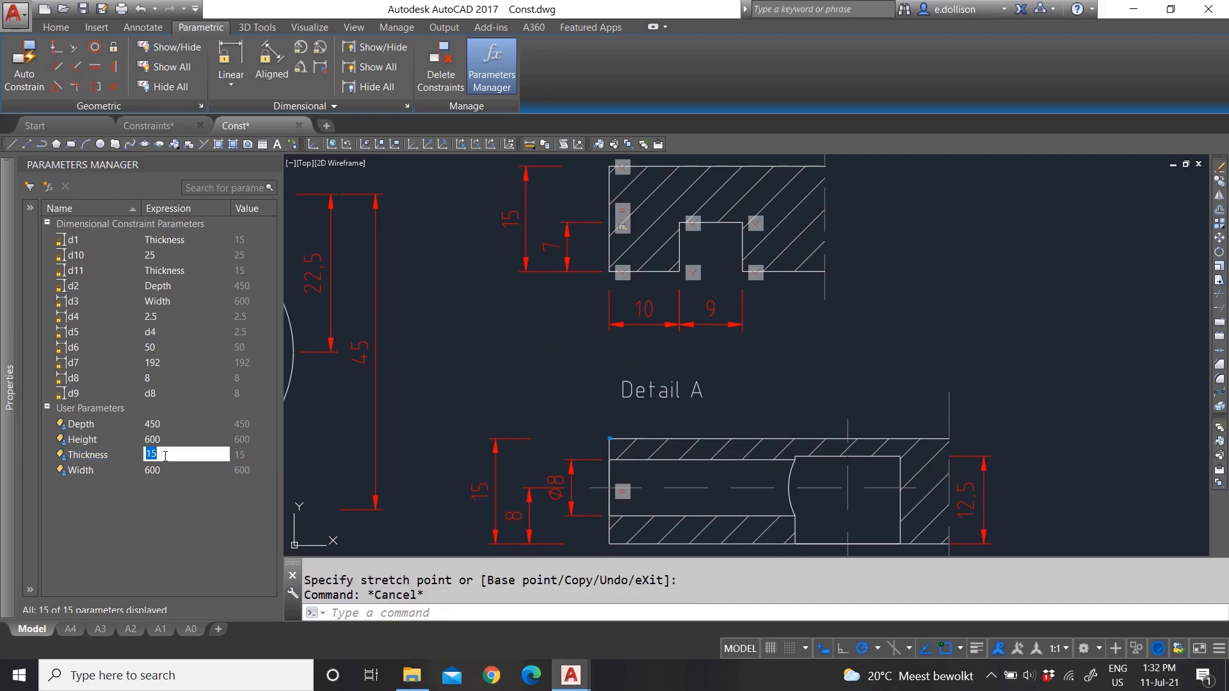
pyautogui.write('18')
pyautogui.press('Return')
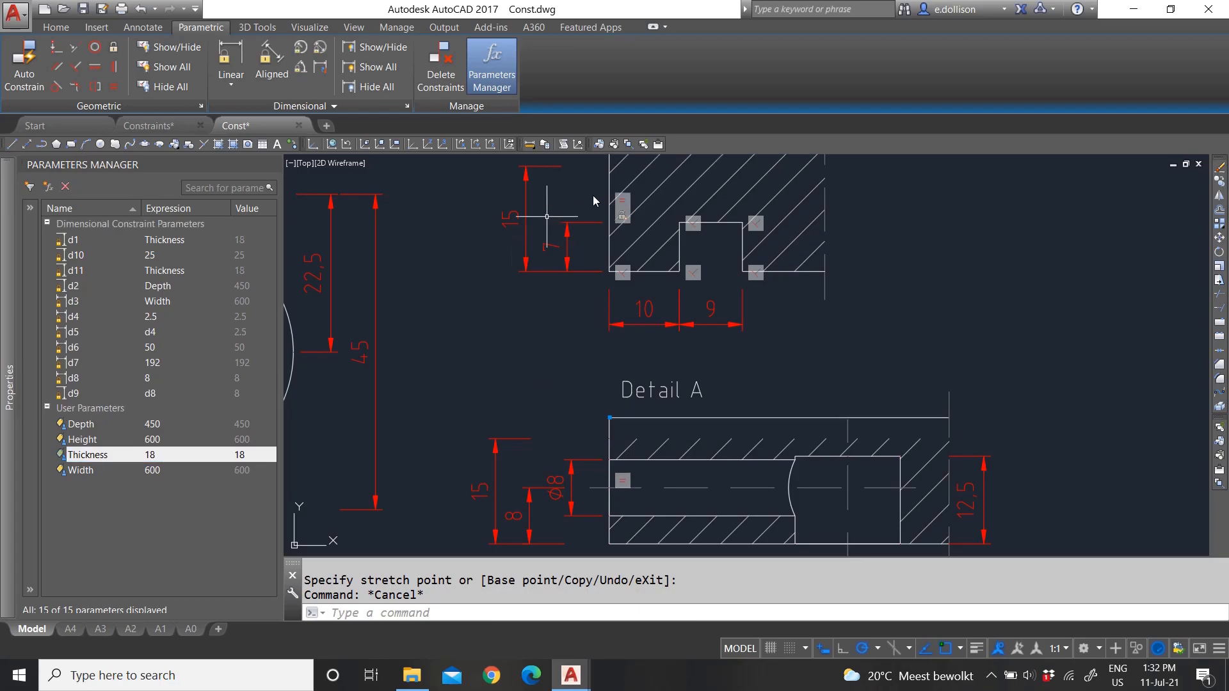
pyautogui.press('Escape')
# - Stretch the upper end of Detail A's overall thickness dimension up to the raised top-left corner of the section
pyautogui.click(510, 462)
pyautogui.click(500, 420)
pyautogui.click(610, 417)
pyautogui.press('Escape')
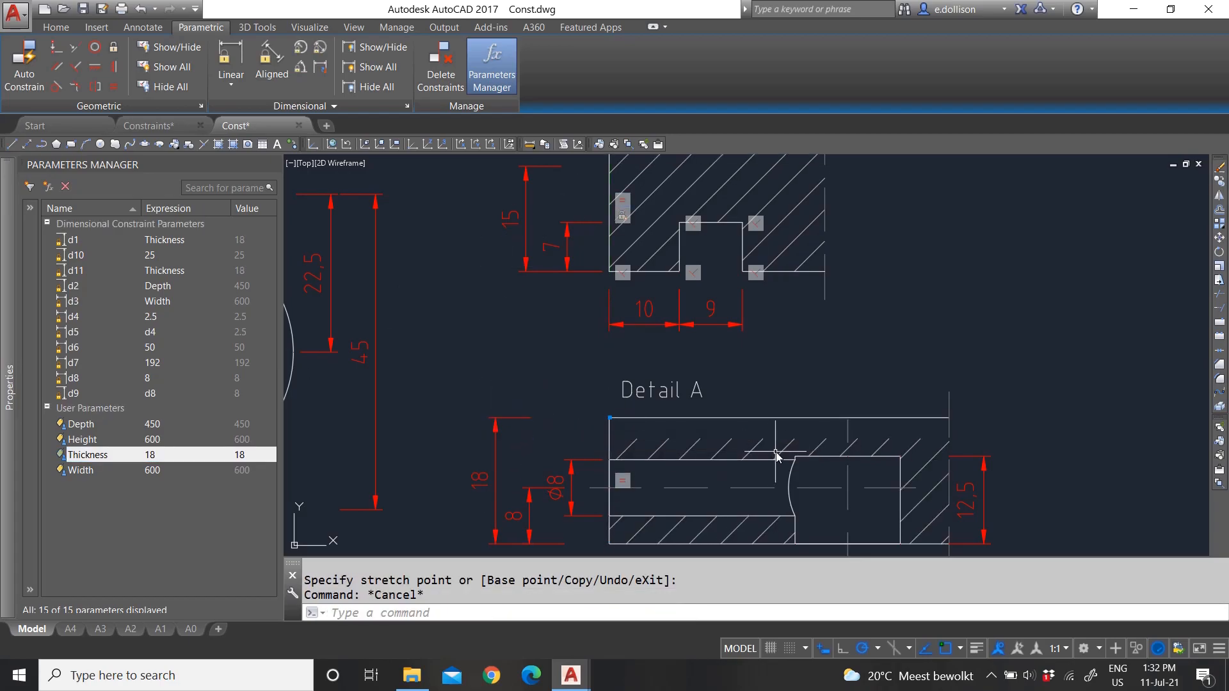
# - Stretch the top boundary of Detail A's hatch up to the section's raised top edge
pyautogui.click(780, 440)
pyautogui.click(779, 439)
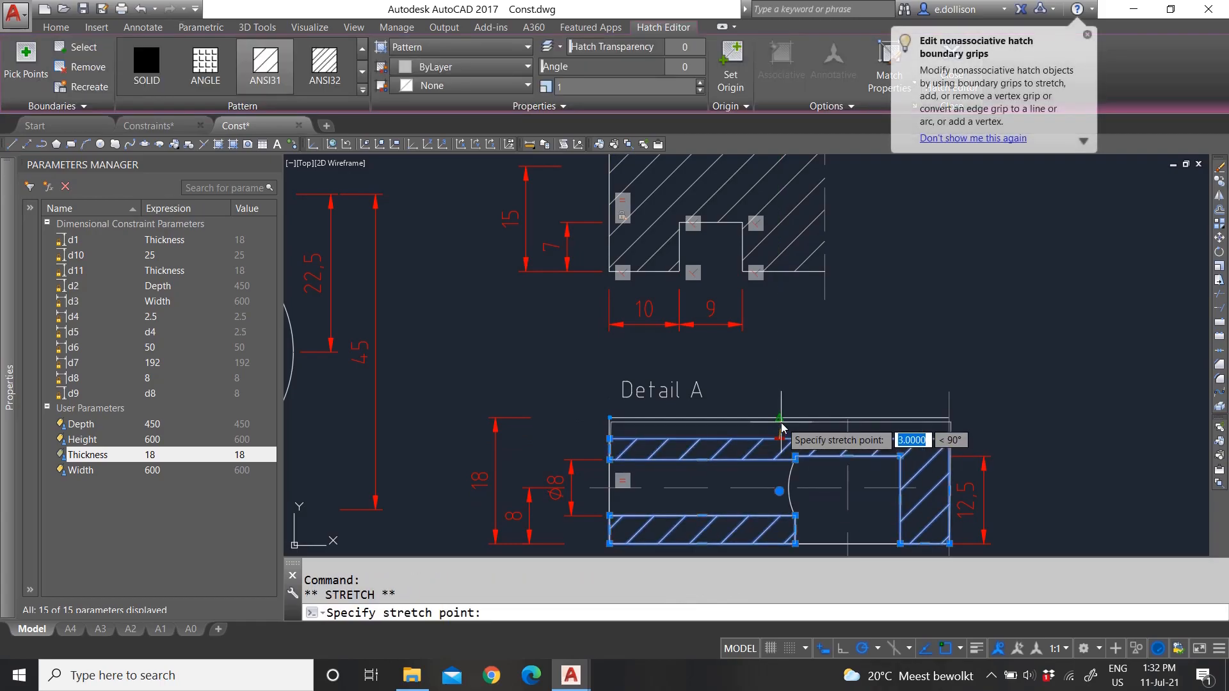
pyautogui.click(779, 417)
pyautogui.press('Escape')
# - Hide all geometric constraint markers in the drawing
pyautogui.scroll(-4, 750, 352)
pyautogui.scroll(6, 712, 311)
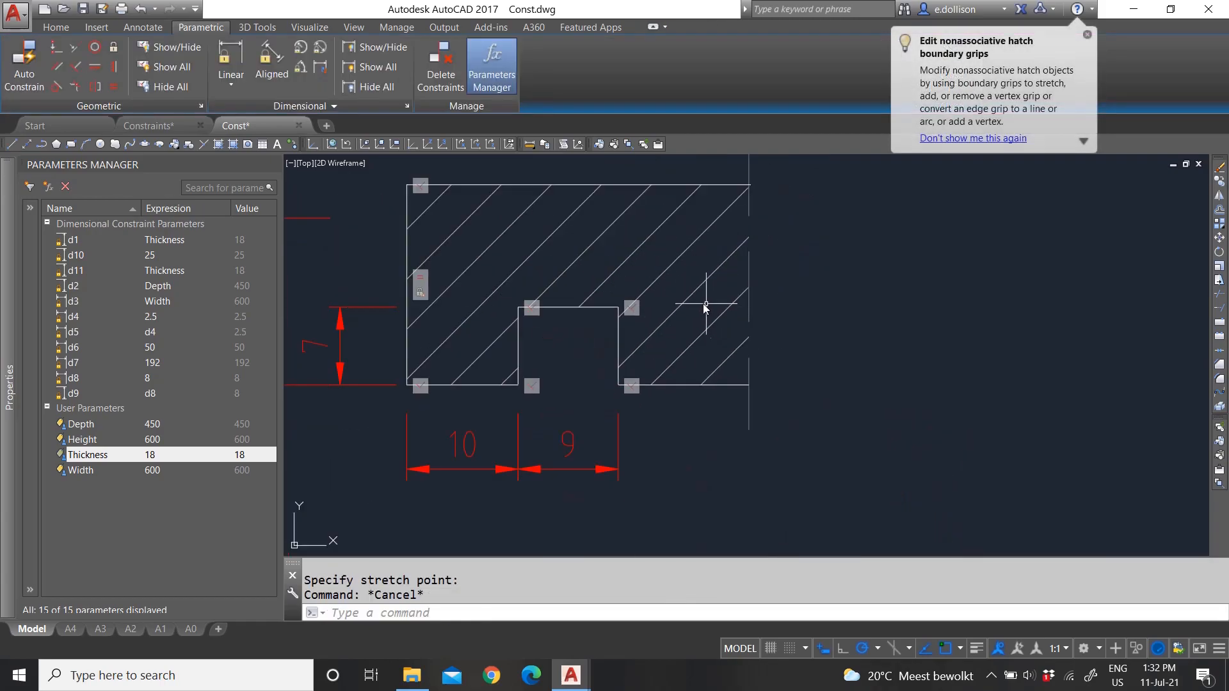
pyautogui.scroll(-3, 618, 329)
pyautogui.scroll(3, 534, 317)
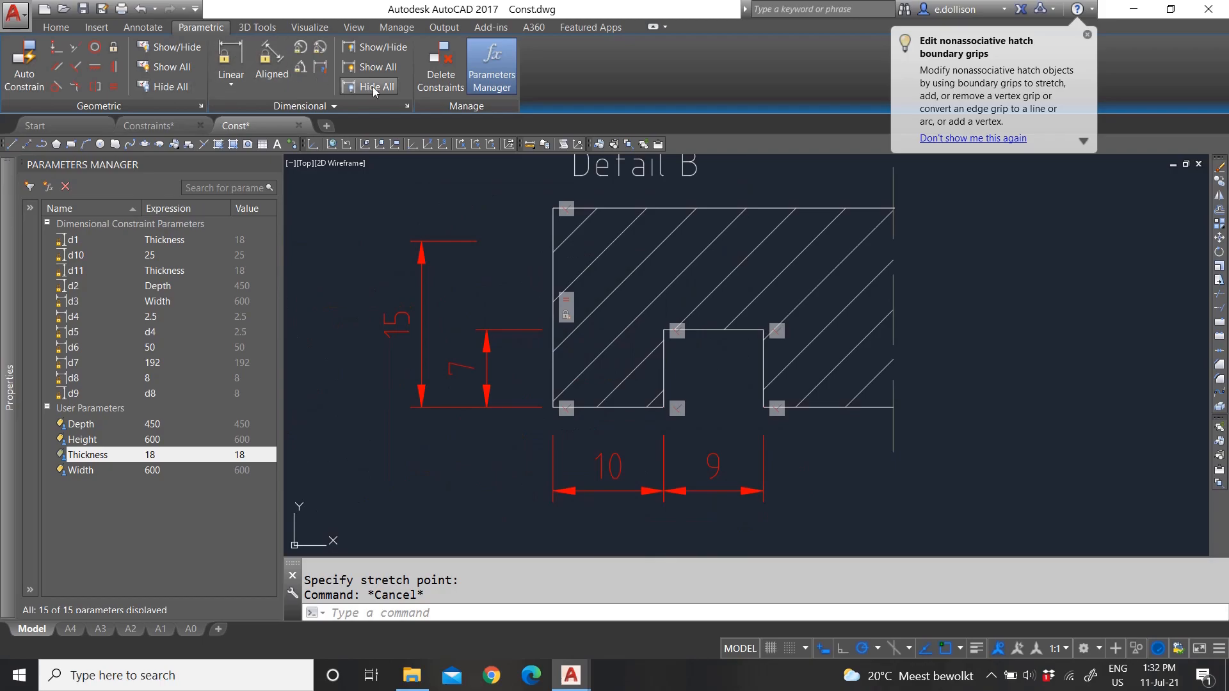
pyautogui.press('Escape')
pyautogui.press('Escape')
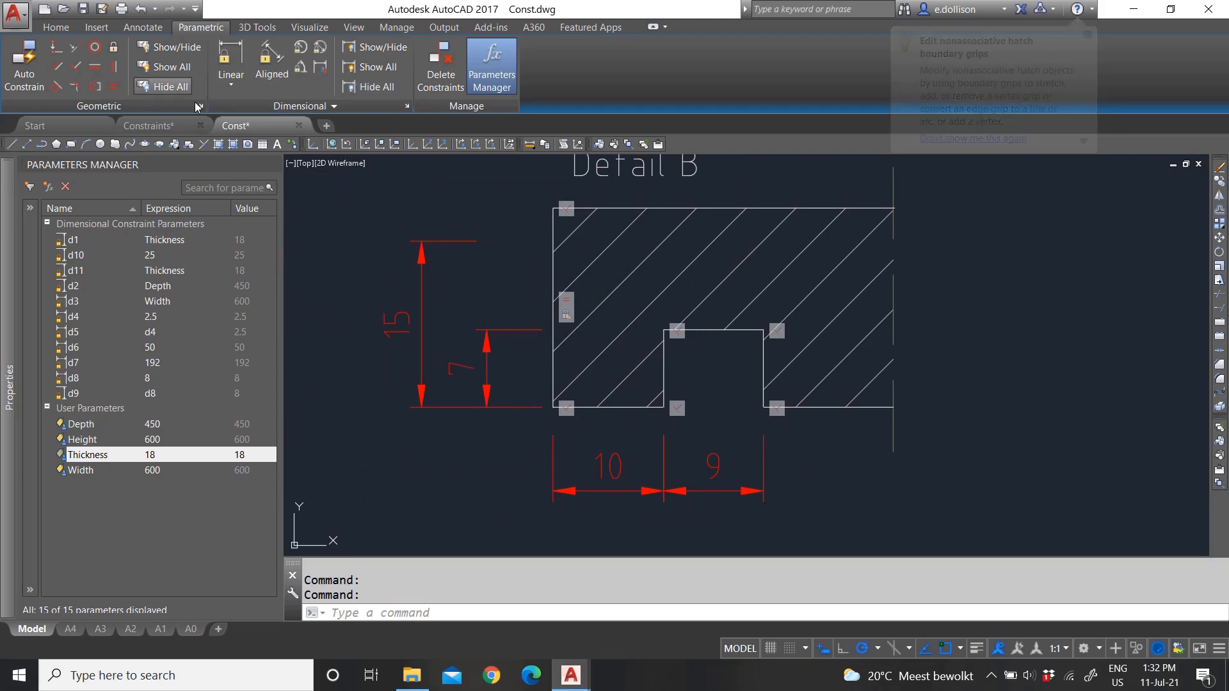
pyautogui.press('Escape')
# - Stretch the upper end of Detail B's overall thickness dimension up to the section's top-left corner
pyautogui.scroll(-5, 556, 320)
pyautogui.scroll(3, 553, 342)
pyautogui.click(487, 329)
pyautogui.click(463, 295)
pyautogui.click(530, 309)
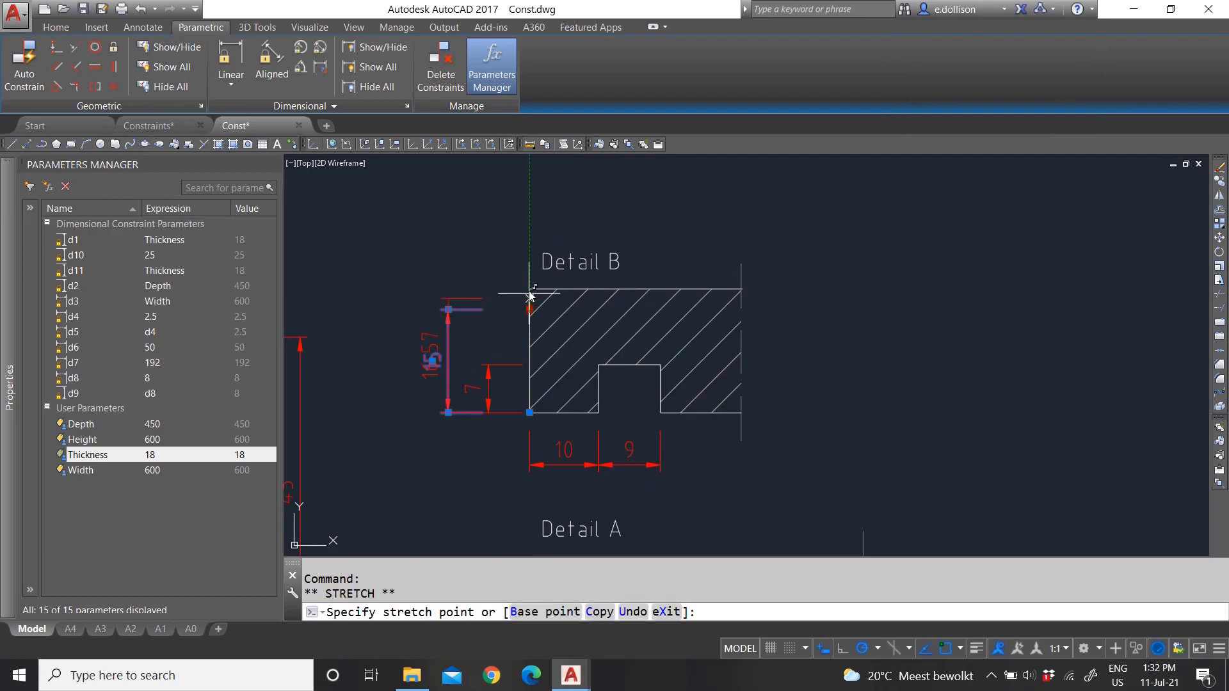
pyautogui.press('Escape')
# - Examine Detail B's groove depth, width and edge distance, and compare the section with the cabinet panel views
pyautogui.scroll(4, 640, 336)
pyautogui.scroll(-1, 650, 371)
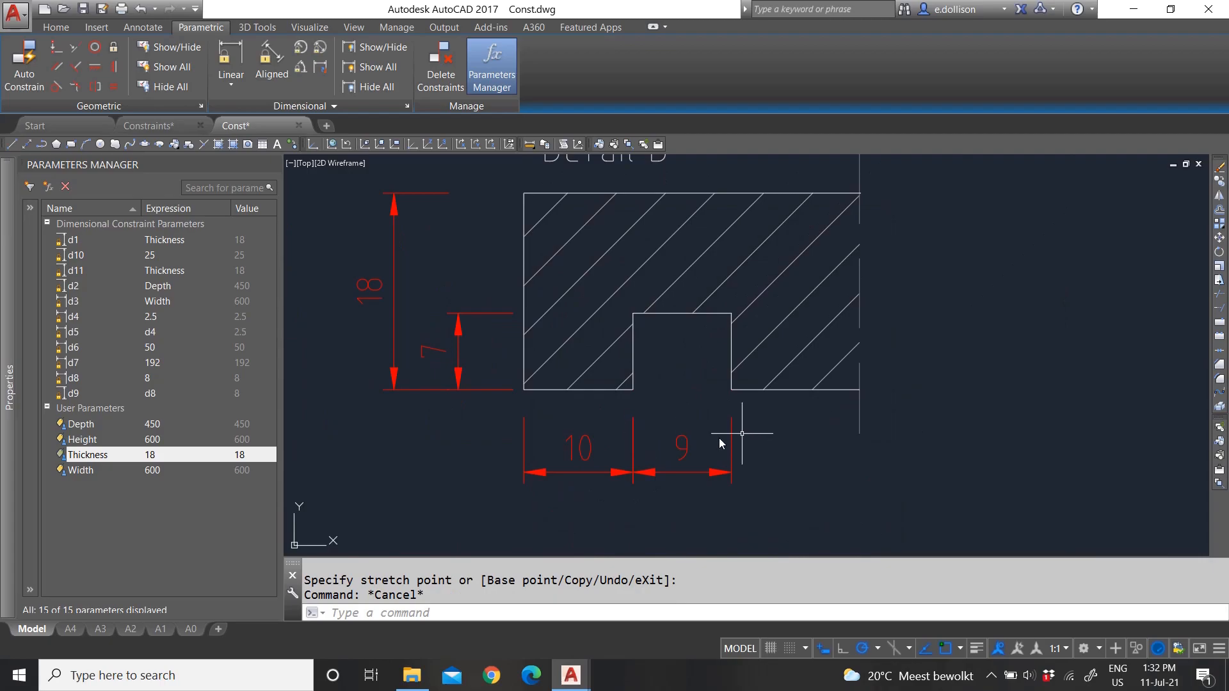
pyautogui.scroll(-5, 616, 364)
pyautogui.scroll(5, 614, 392)
pyautogui.scroll(-1, 615, 429)
pyautogui.scroll(-4, 616, 428)
pyautogui.scroll(-2, 694, 384)
pyautogui.scroll(4, 709, 298)
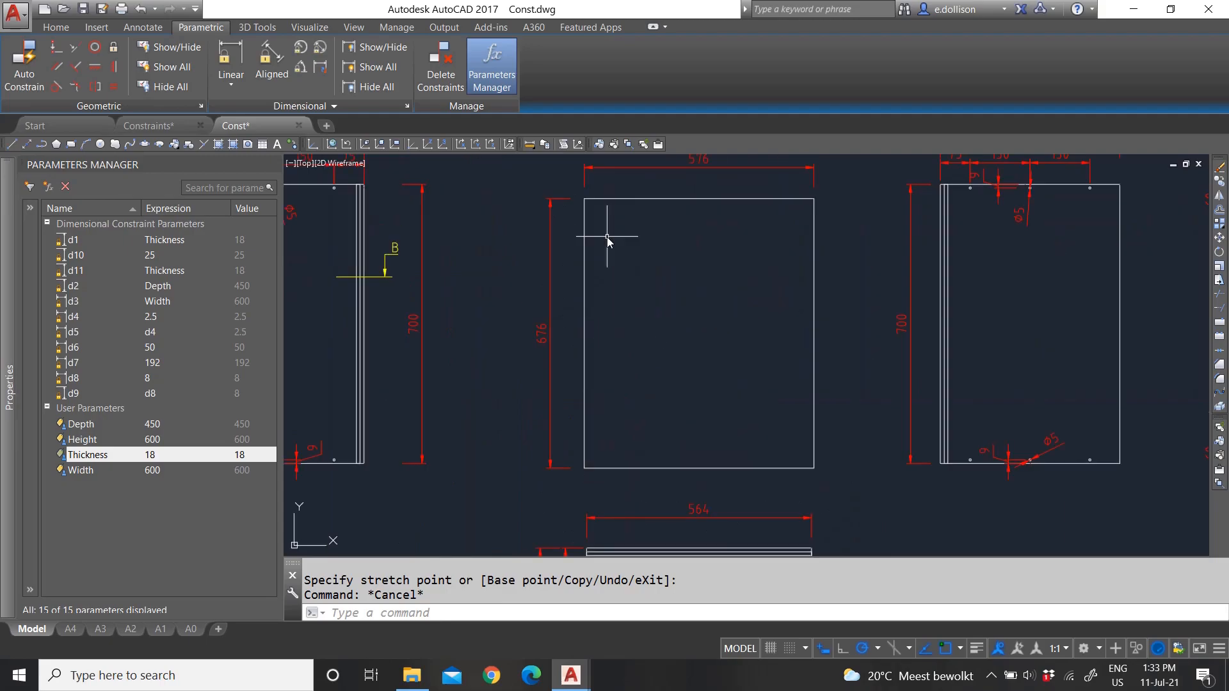
pyautogui.scroll(-4, 615, 268)
pyautogui.scroll(5, 584, 384)
pyautogui.scroll(6, 631, 194)
pyautogui.scroll(3, 653, 330)
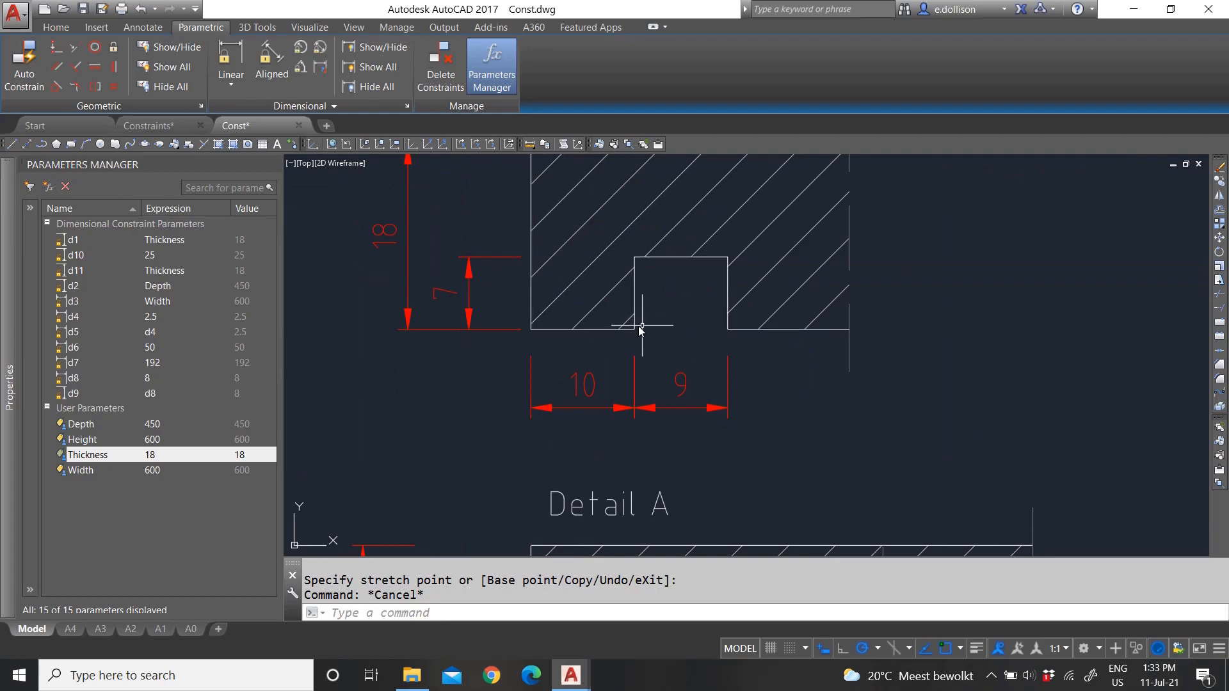
pyautogui.scroll(-4, 647, 331)
pyautogui.scroll(4, 613, 337)
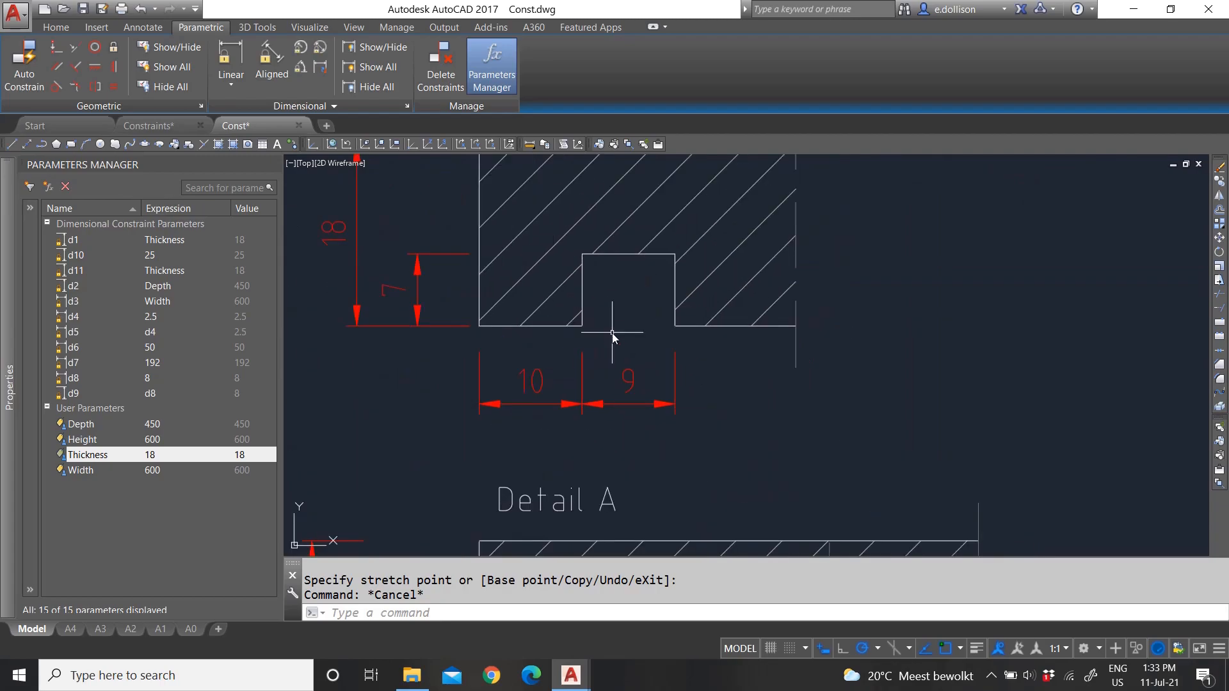
pyautogui.scroll(-4, 620, 324)
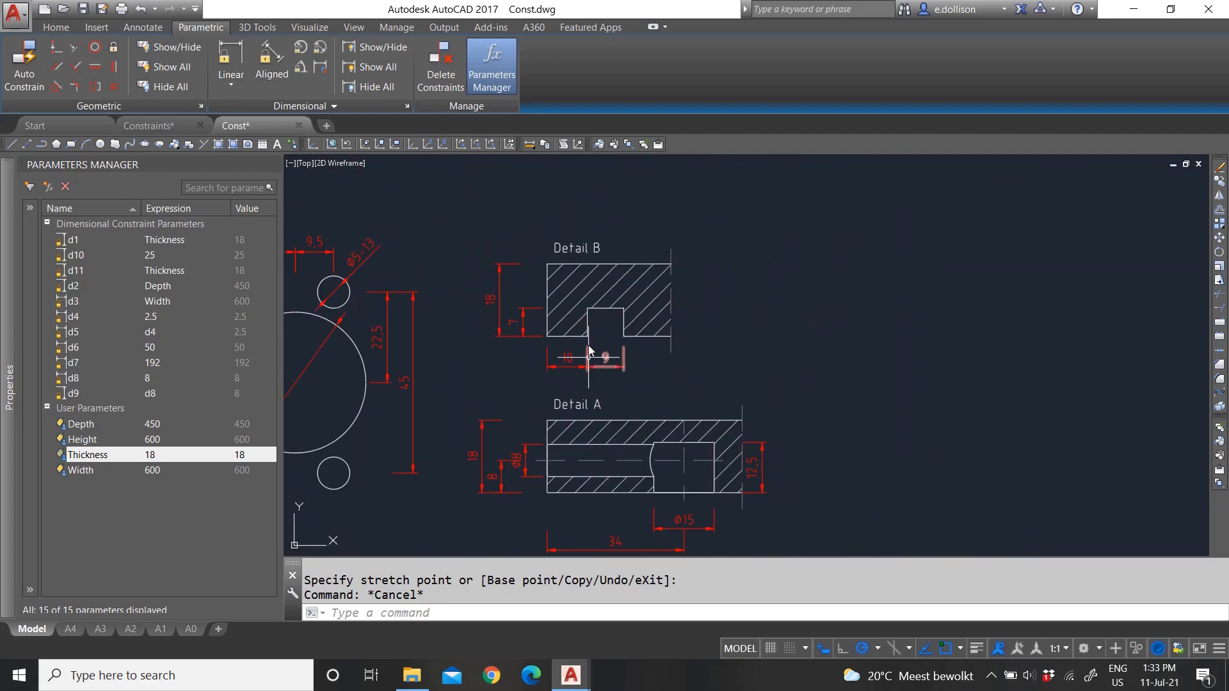
pyautogui.scroll(3, 579, 282)
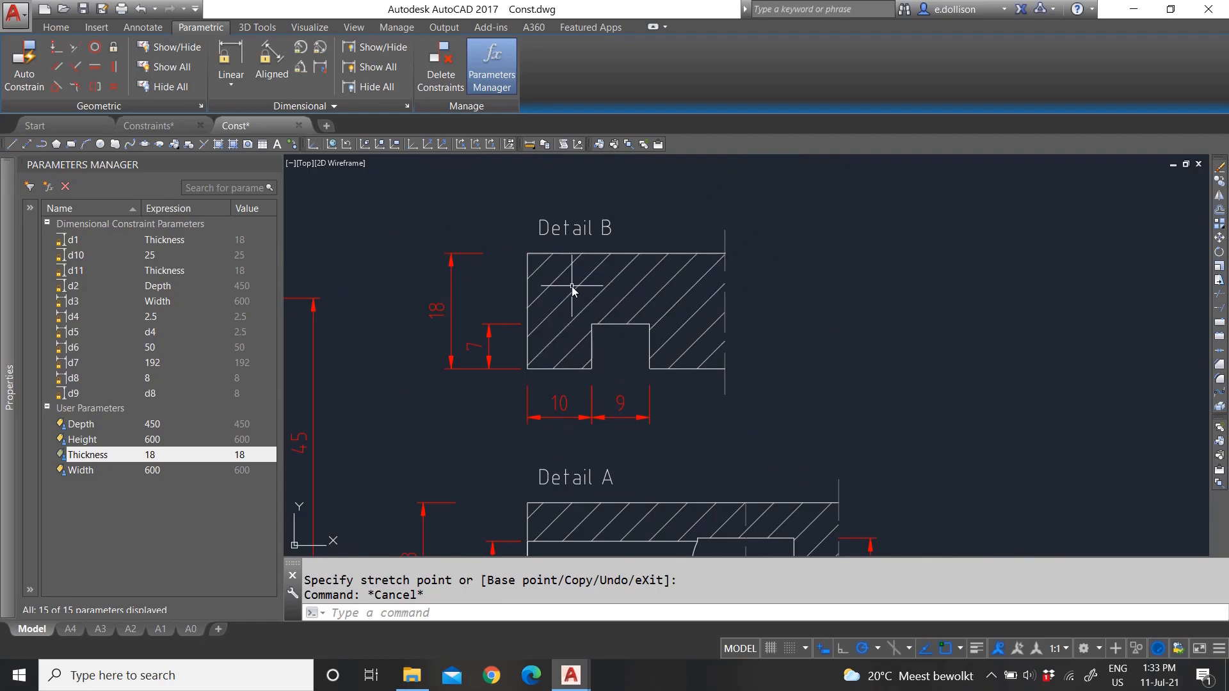
pyautogui.scroll(-4, 572, 290)
pyautogui.scroll(6, 563, 356)
pyautogui.scroll(-4, 582, 356)
pyautogui.scroll(2, 578, 283)
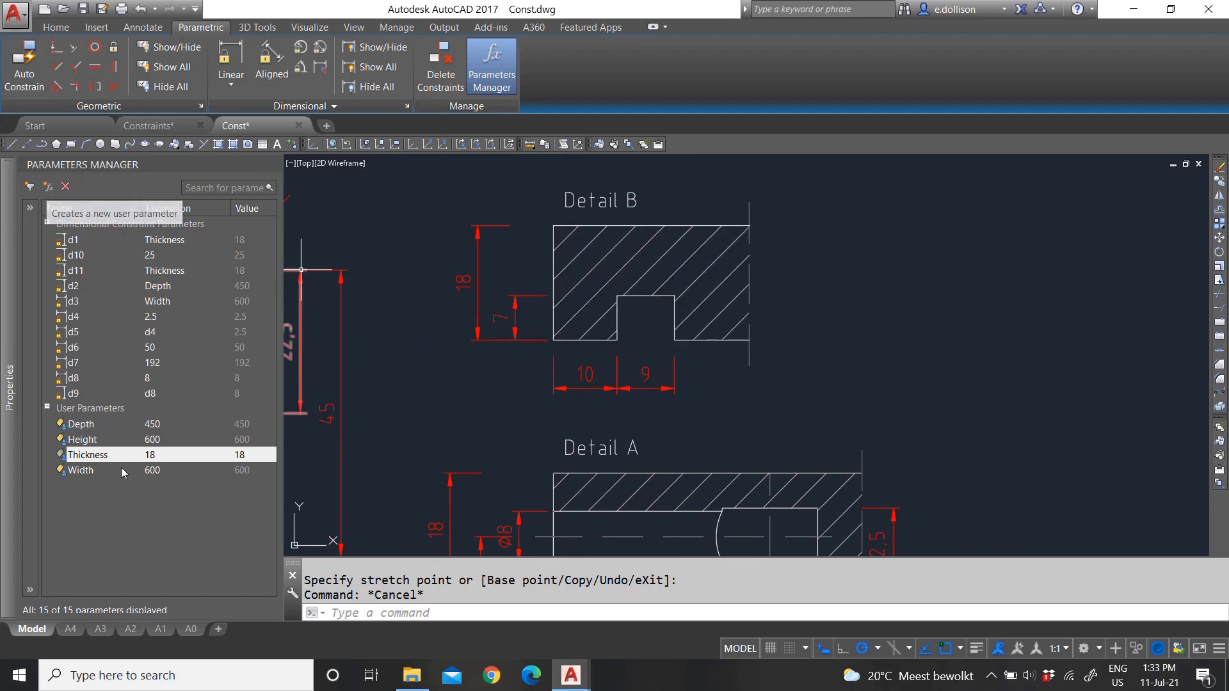
# - Add a user parameter named Groove_Depth
pyautogui.click(47, 191)
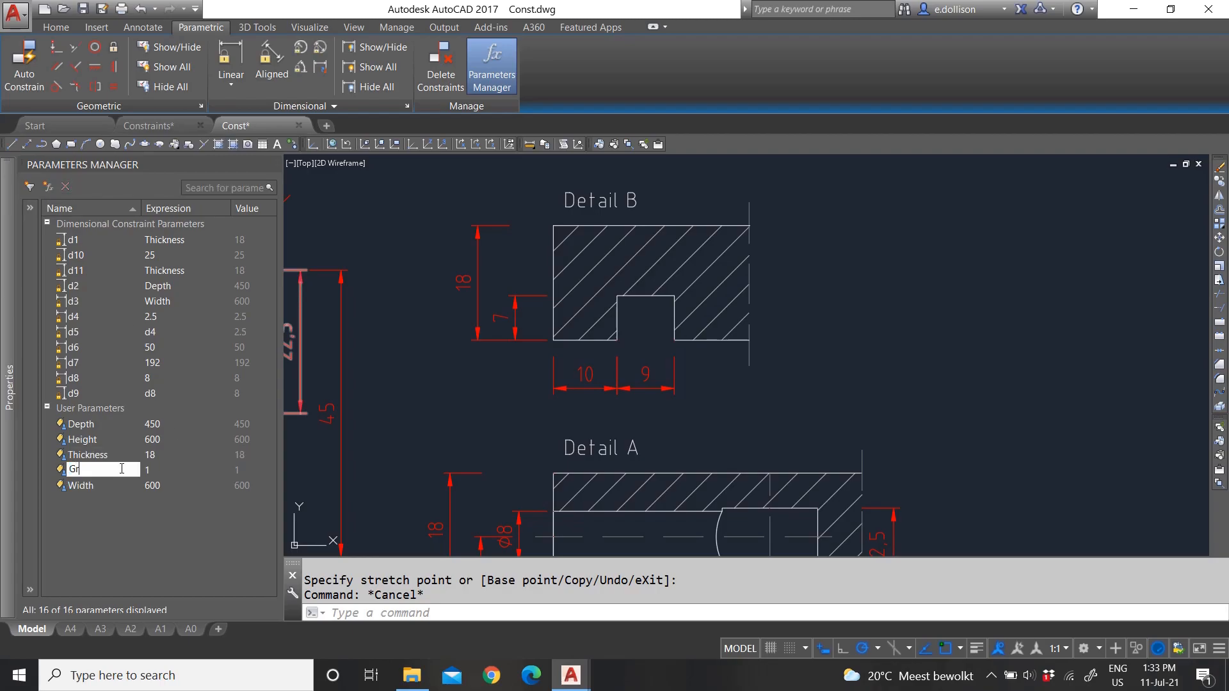
pyautogui.write('ove')
pyautogui.press('BackSpace')
pyautogui.write('G')
pyautogui.press('BackSpace')
pyautogui.write('_')
pyautogui.write(' H')
pyautogui.press('Return')
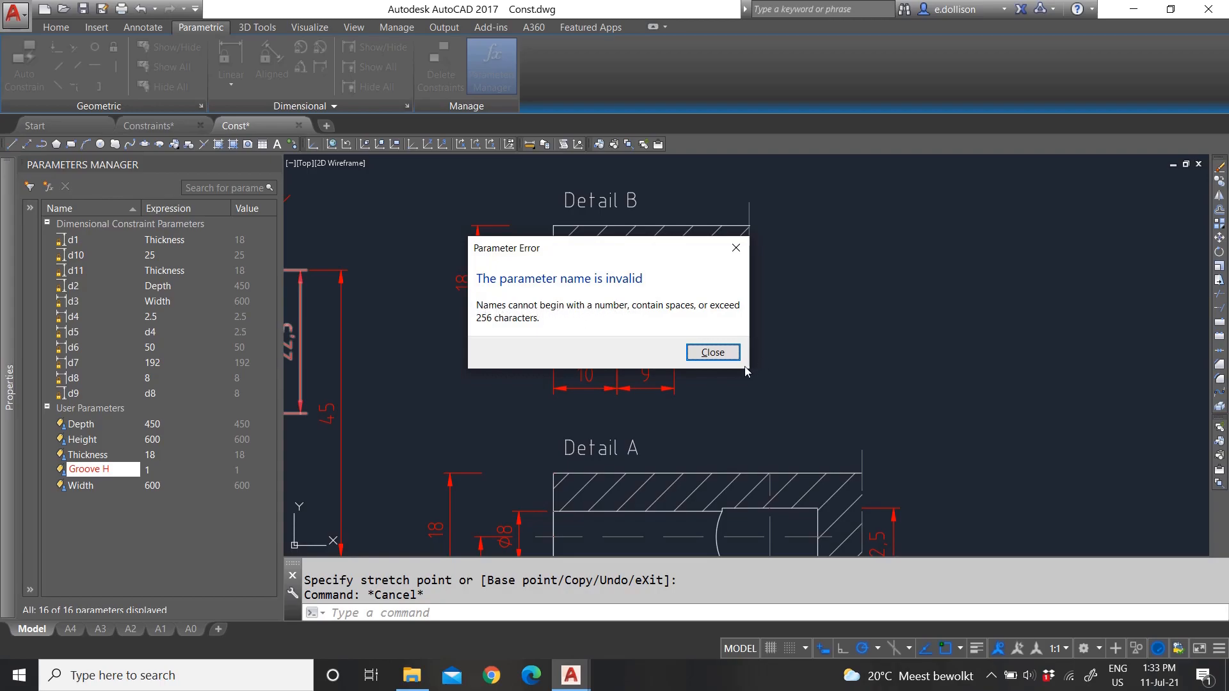
pyautogui.click(714, 354)
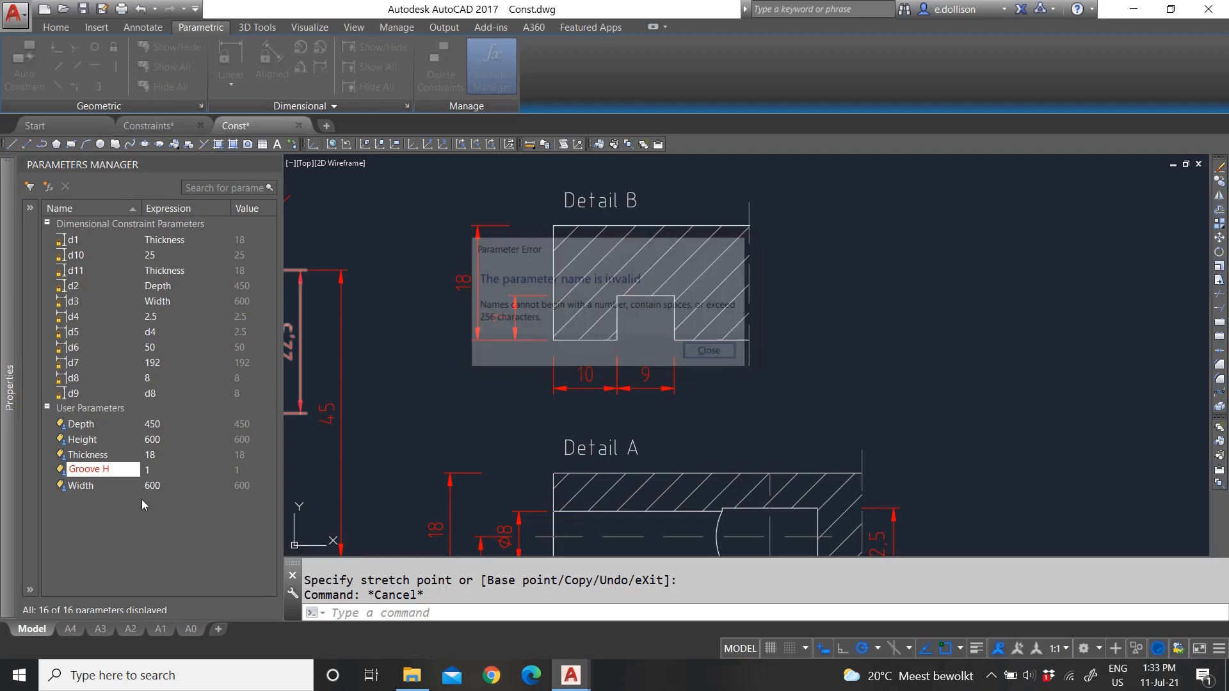
pyautogui.press('BackSpace')
pyautogui.write('_')
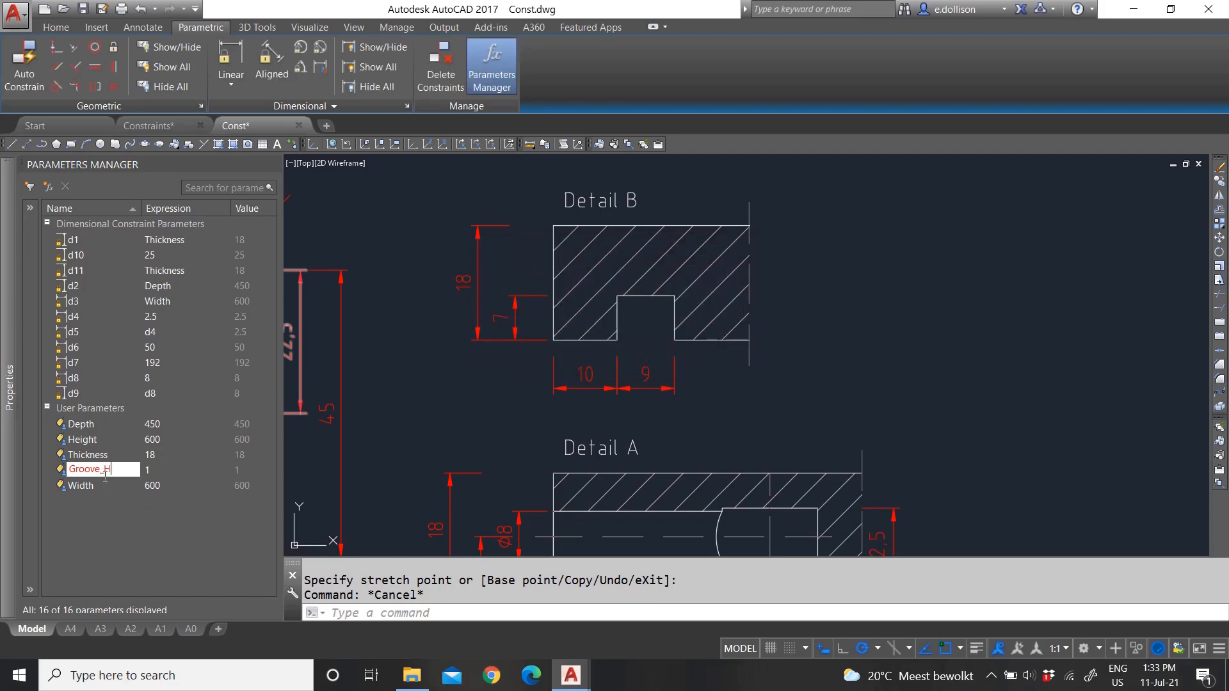
pyautogui.press('BackSpace')
pyautogui.write('Depth')
pyautogui.press('Return')
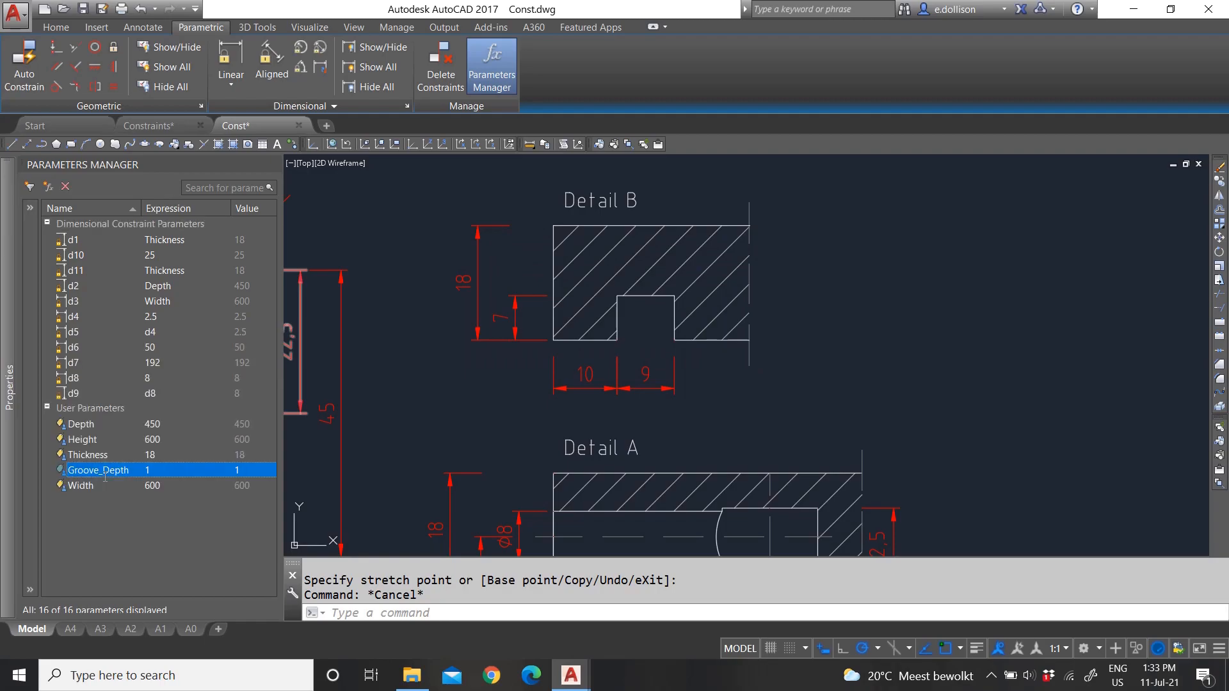
# - Add a user parameter named Groove_Thickness
pyautogui.click(48, 187)
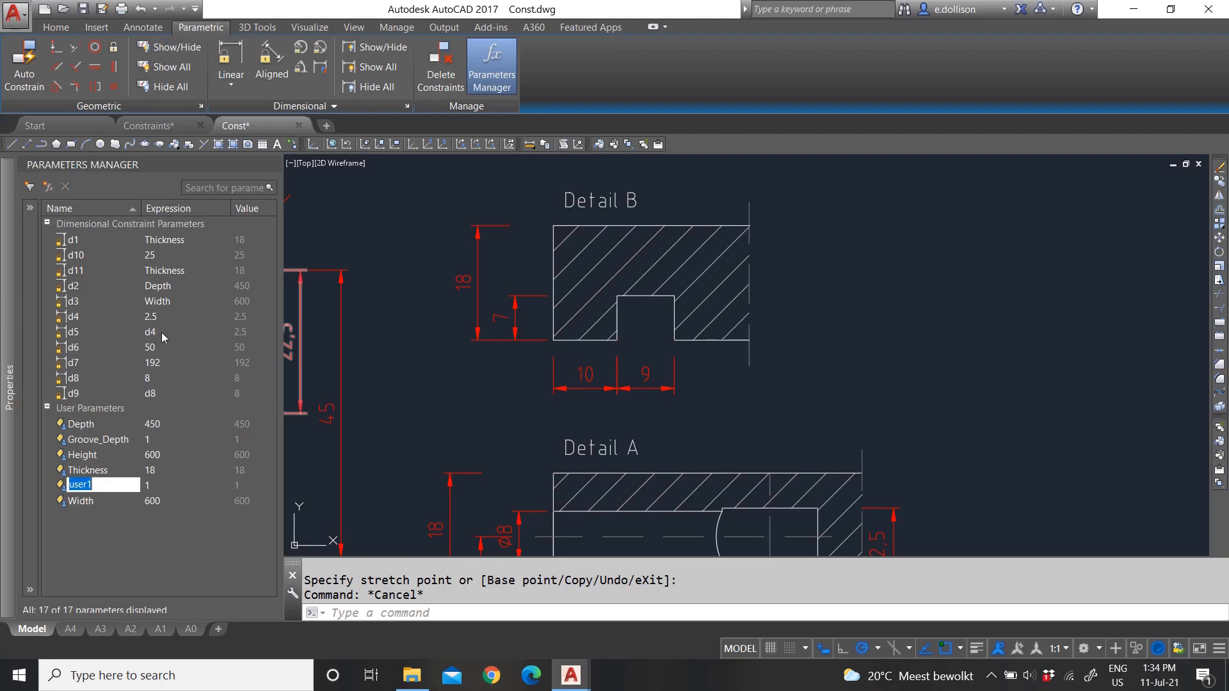
pyautogui.write('Groove_Thickness')
pyautogui.press('Return')
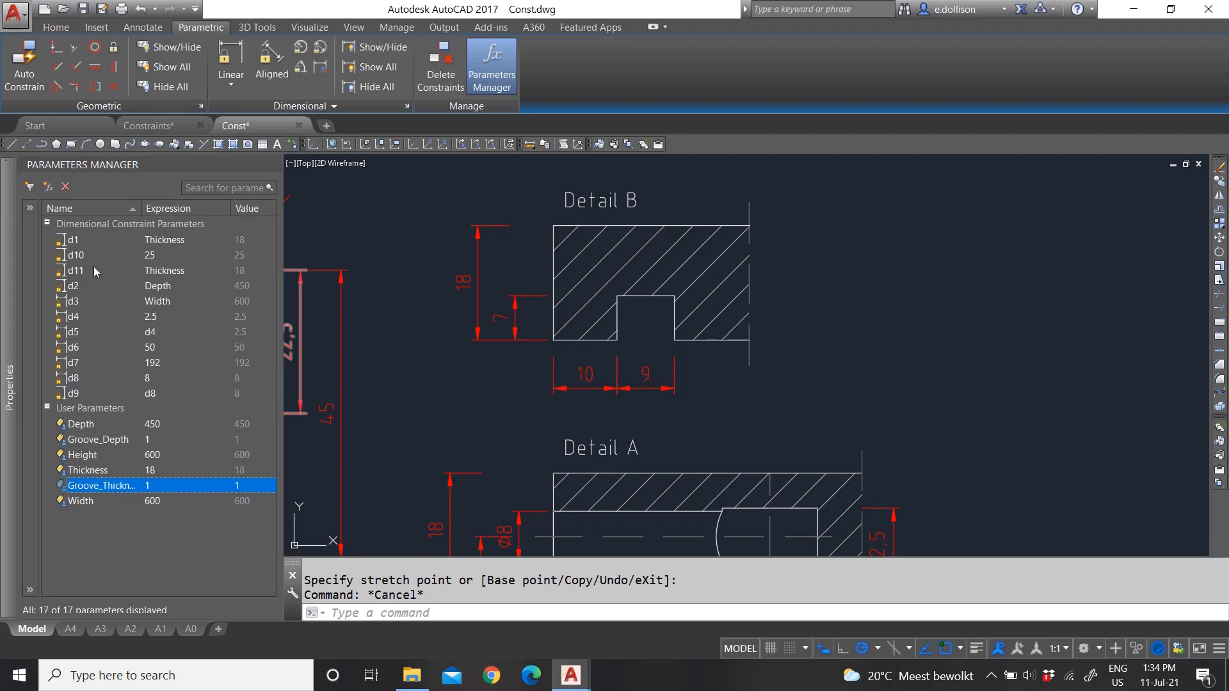
# - Add a user parameter named Groove_Distance, with a capital D in the second word
pyautogui.click(48, 189)
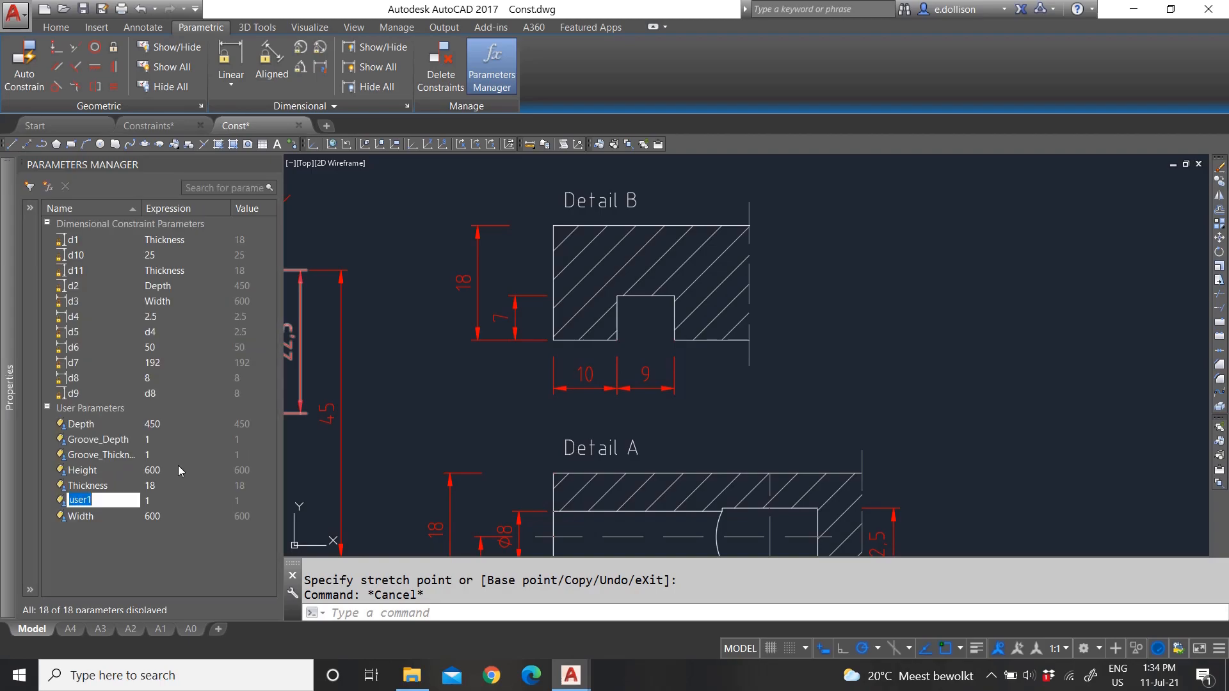
pyautogui.write('Groove_distance')
pyautogui.press('Return')
pyautogui.click(106, 500)
pyautogui.write('D')
pyautogui.press('Return')
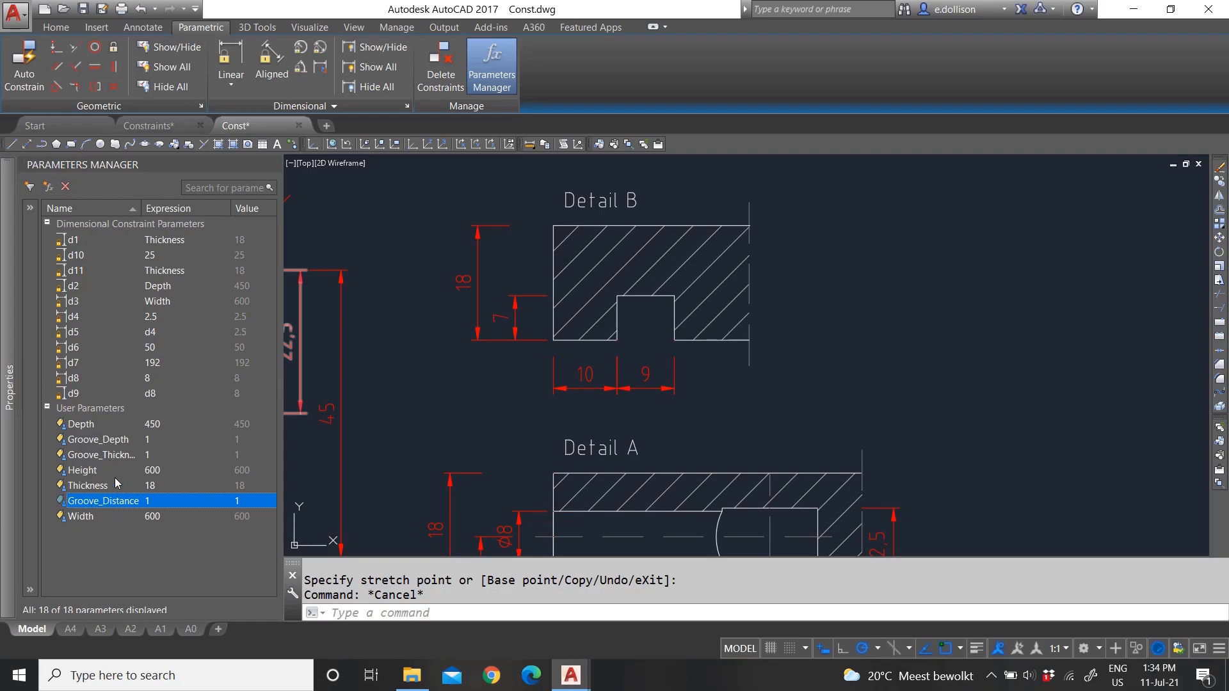
# - Examine Detail A's drilled holes and their dimensions, and compare the section with the hole positions in the panel views
pyautogui.scroll(-4, 544, 372)
pyautogui.scroll(6, 545, 404)
pyautogui.scroll(-4, 585, 442)
pyautogui.scroll(2, 554, 453)
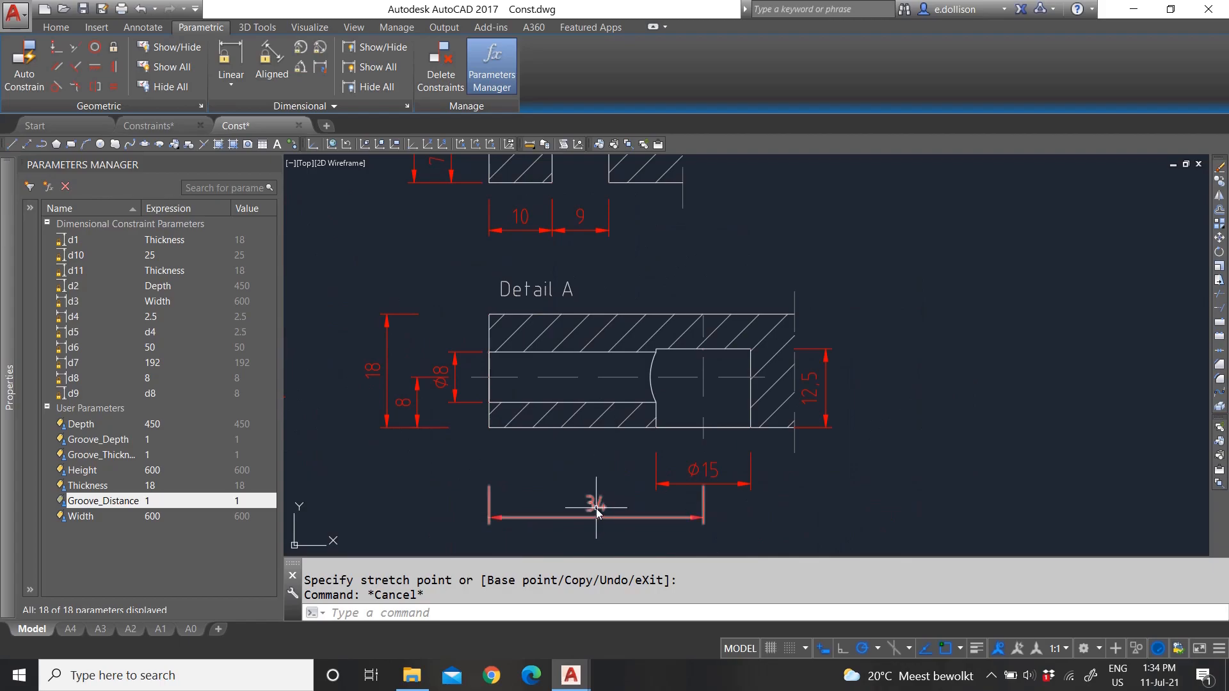
pyautogui.scroll(2, 596, 508)
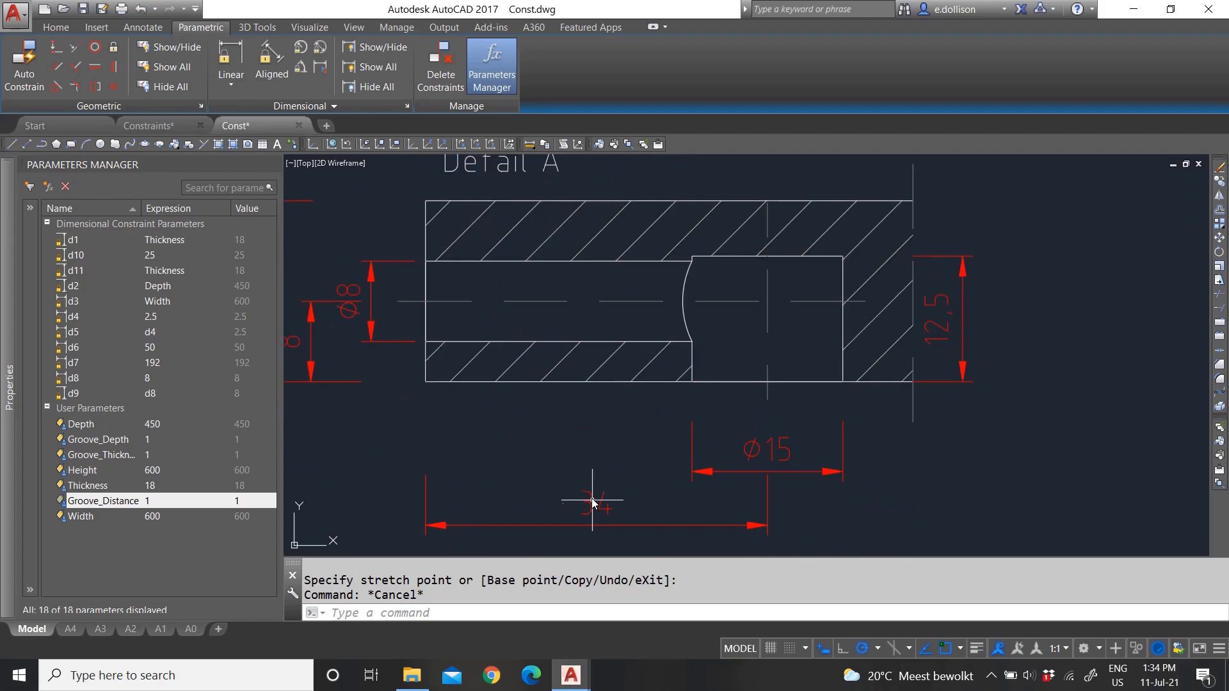
pyautogui.click(559, 261)
pyautogui.press('Escape')
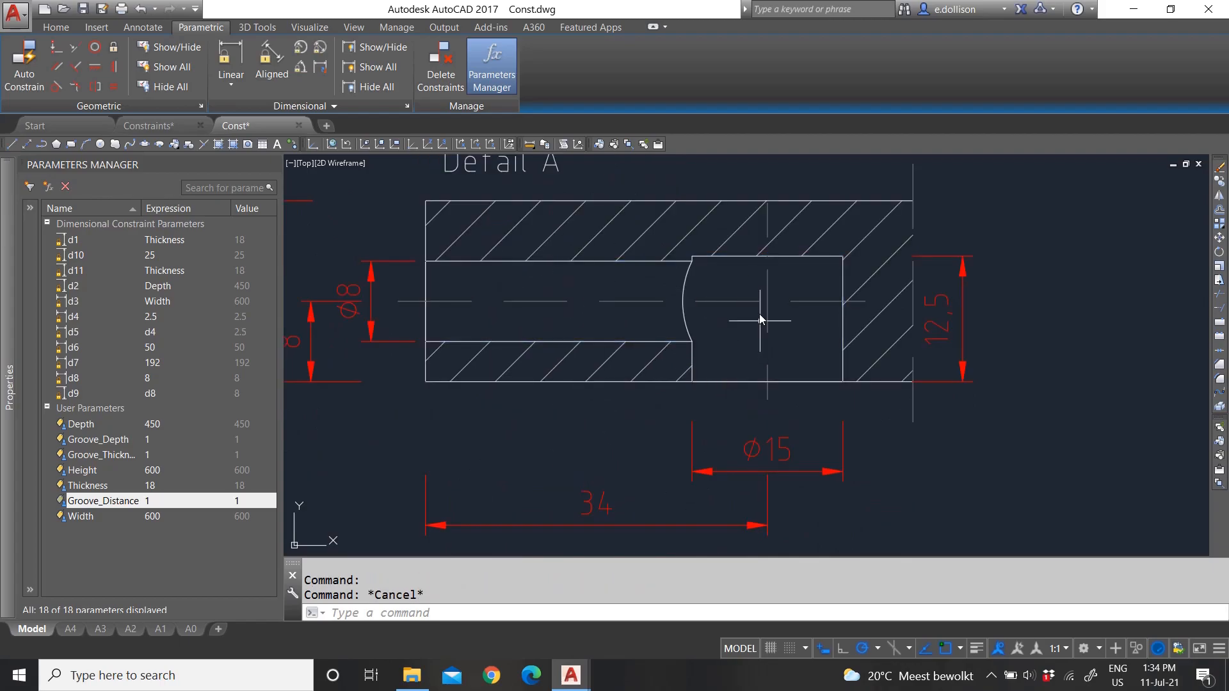
pyautogui.scroll(-5, 522, 467)
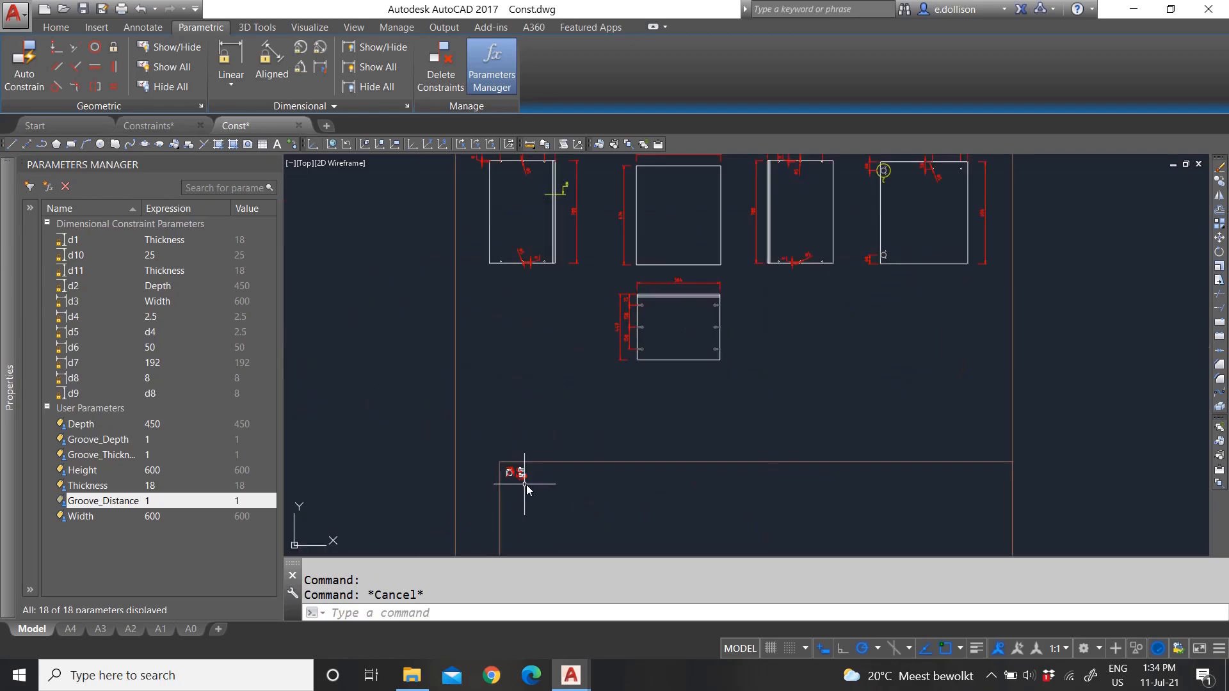
pyautogui.scroll(8, 597, 267)
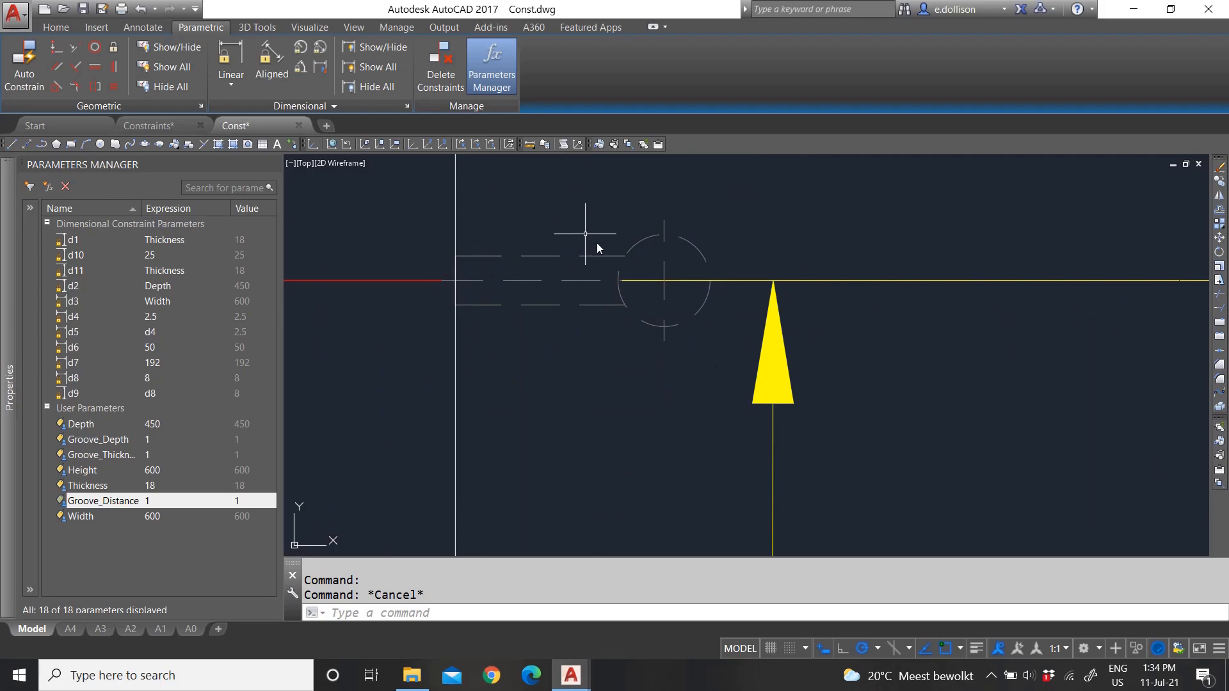
pyautogui.scroll(-10, 655, 274)
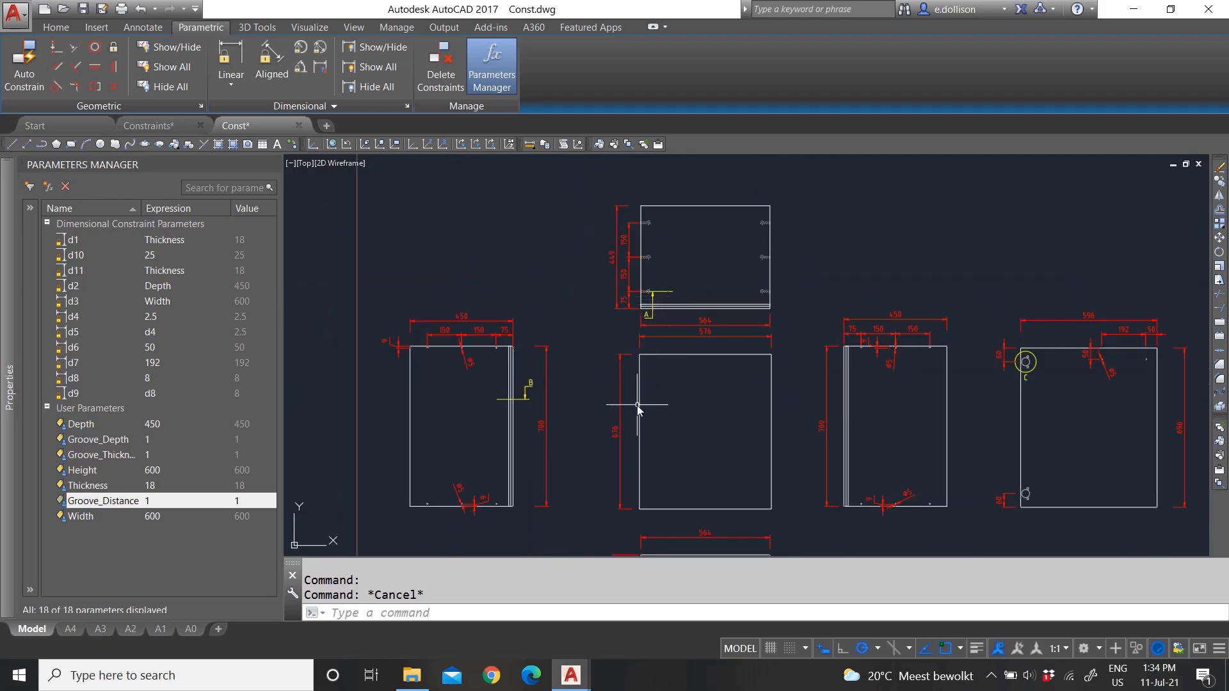
pyautogui.scroll(10, 562, 436)
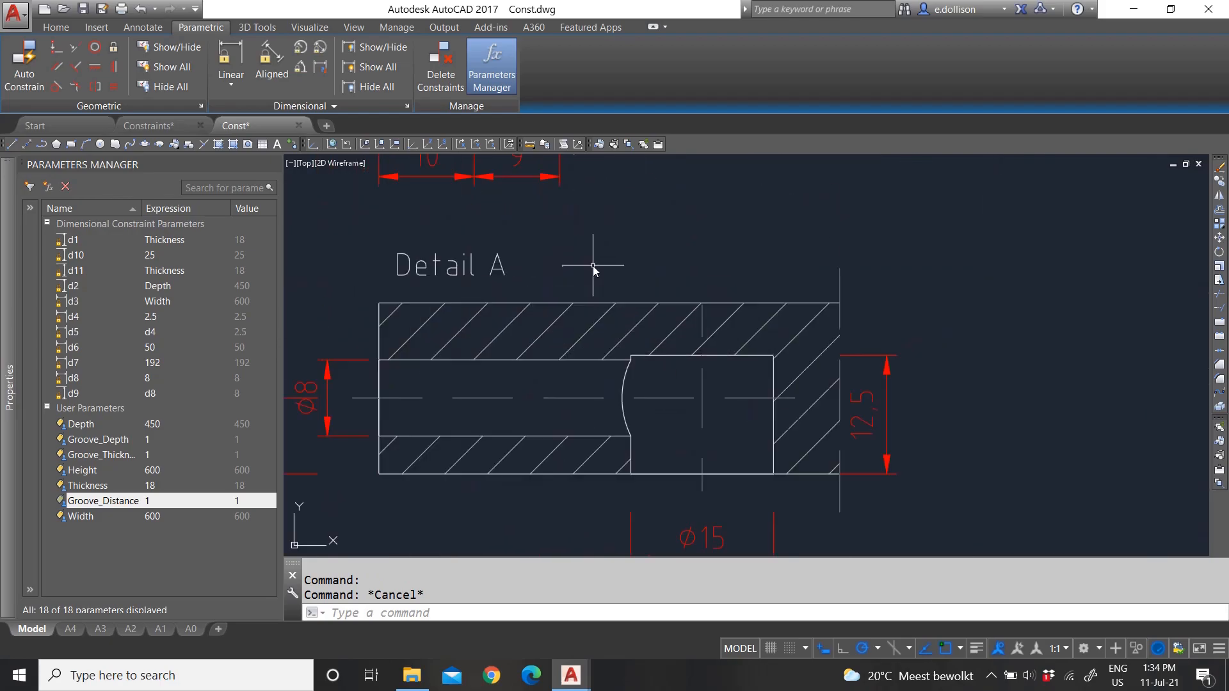
pyautogui.scroll(-2, 719, 390)
pyautogui.scroll(2, 520, 401)
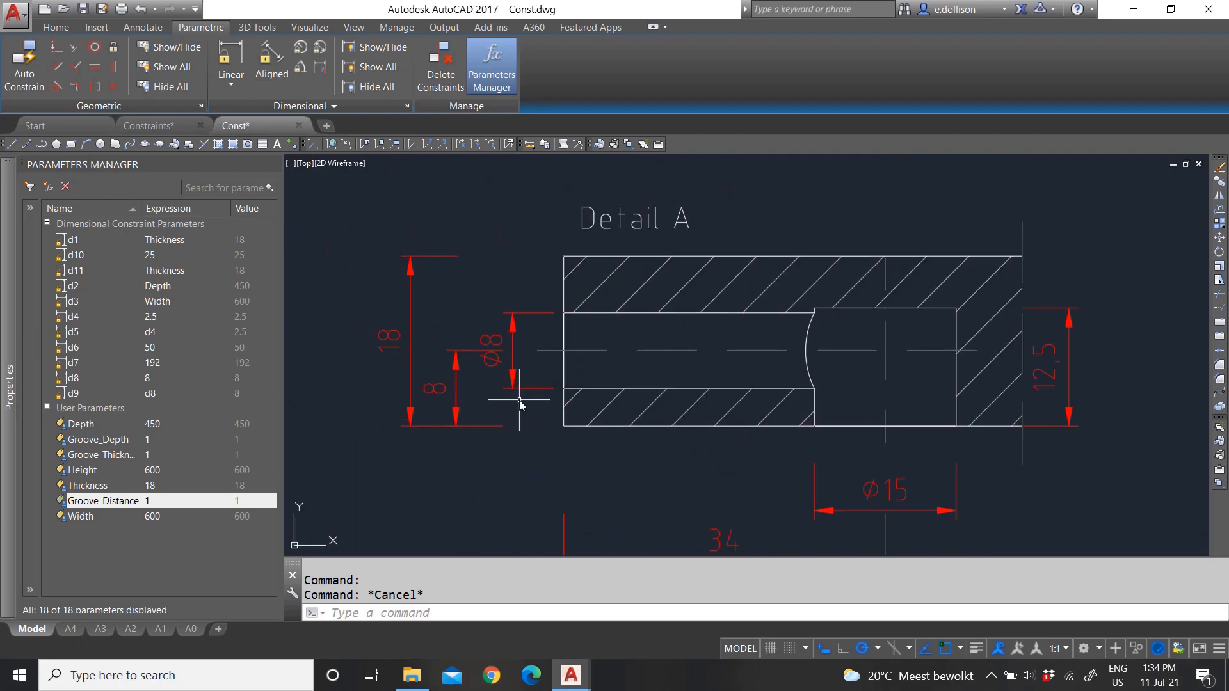
pyautogui.scroll(2, 520, 401)
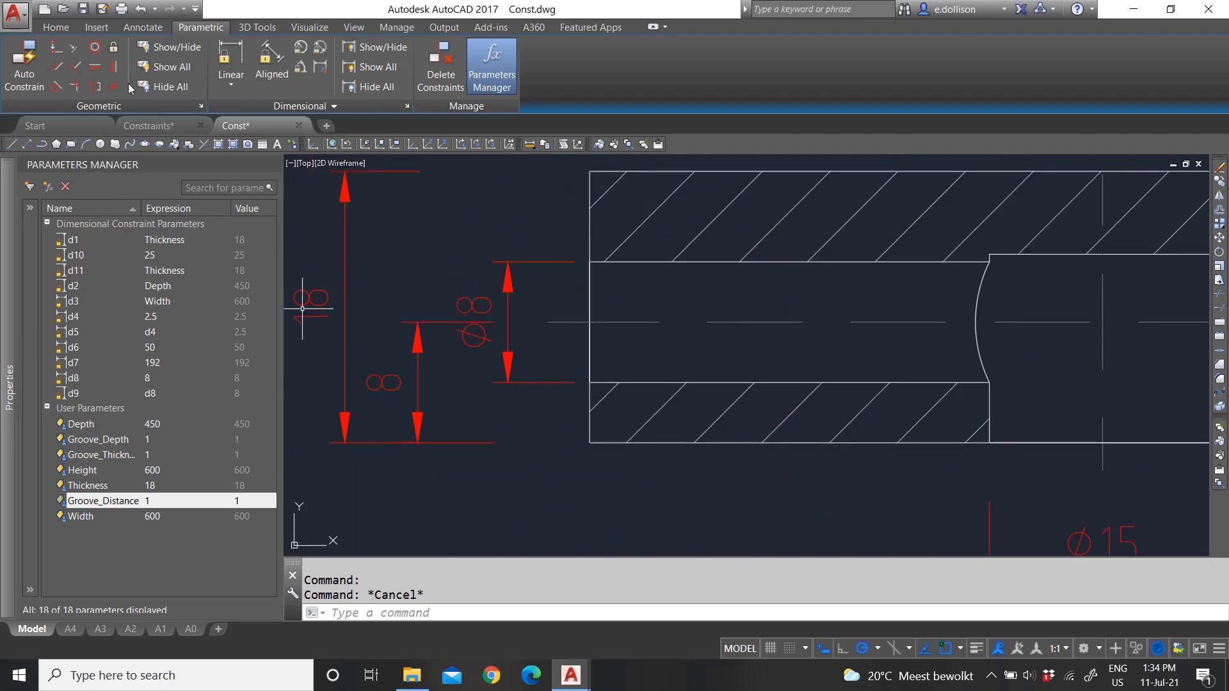
pyautogui.click(621, 261)
pyautogui.press('Escape')
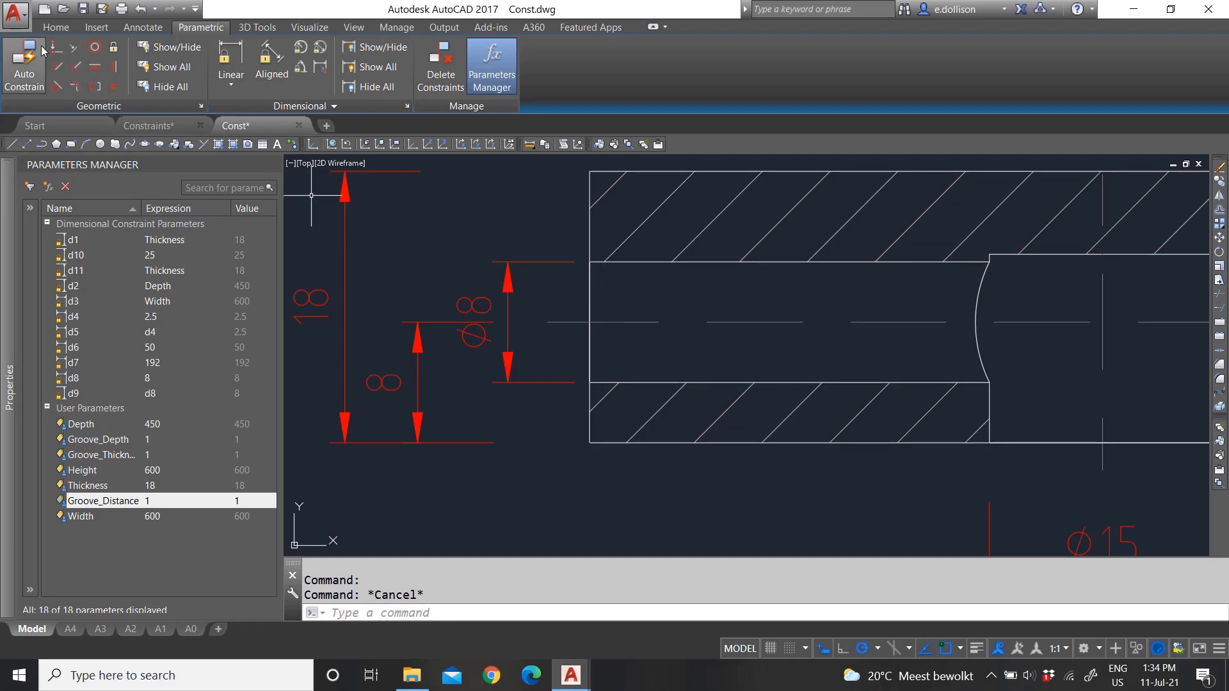
pyautogui.scroll(-2, 547, 337)
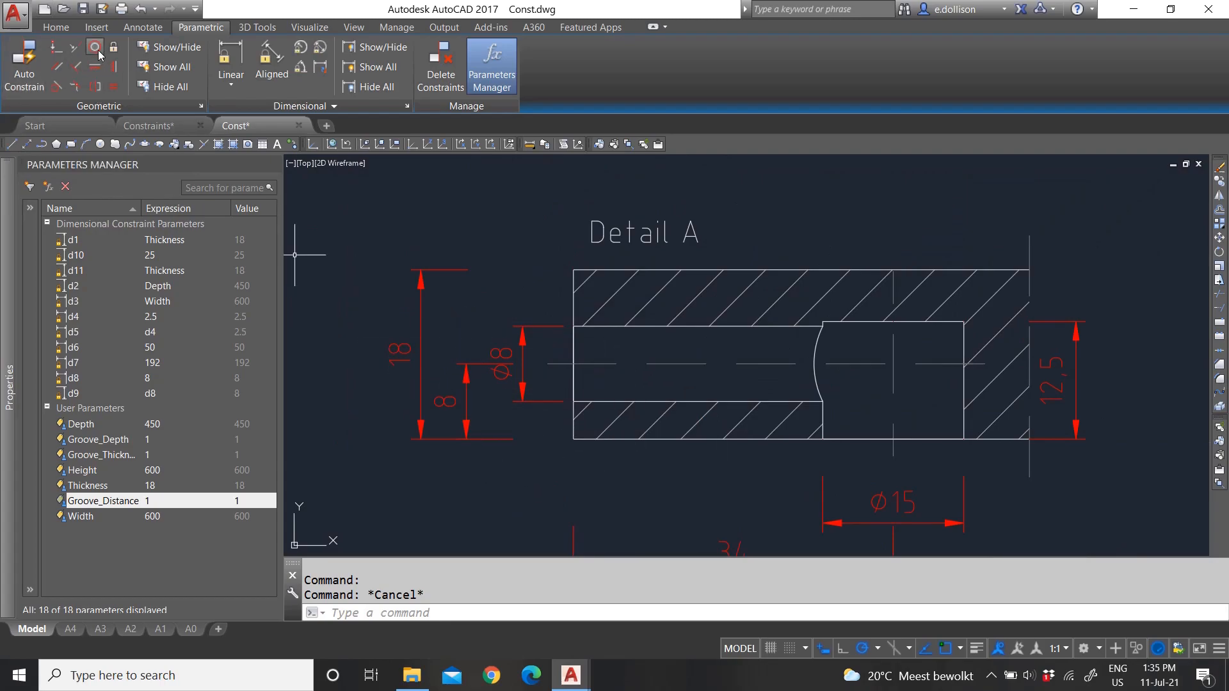
pyautogui.press('Escape')
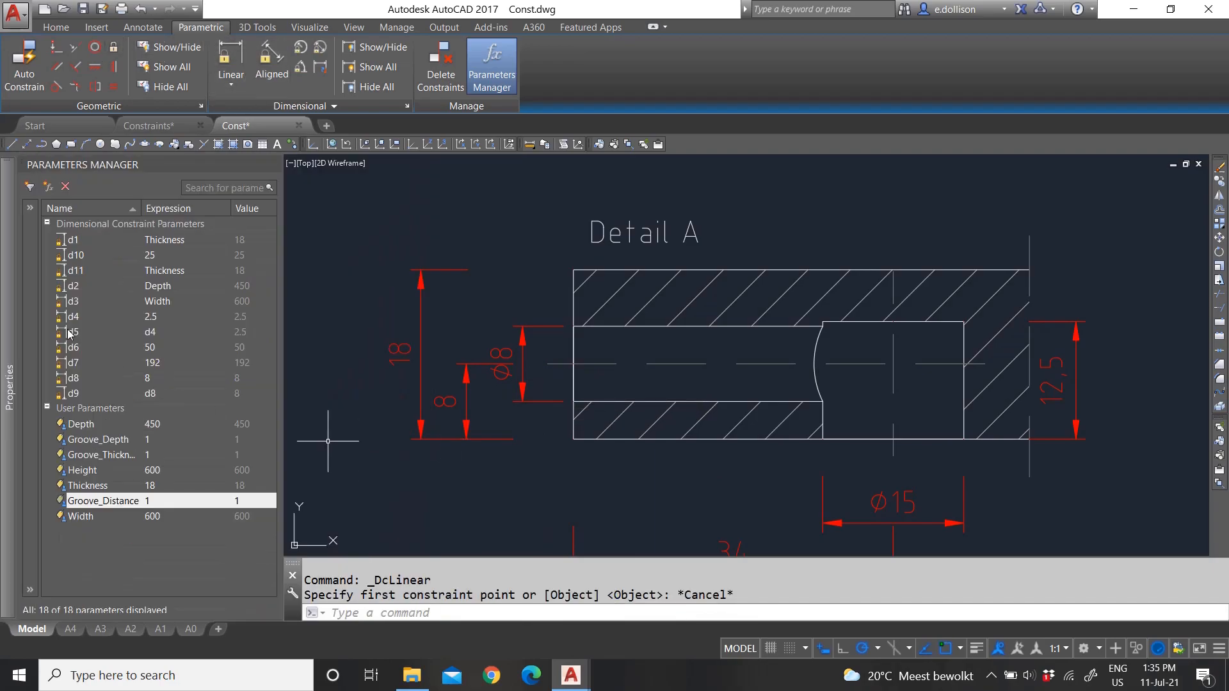
# - Set the Groove_Distance user parameter to 10
pyautogui.doubleClick(149, 501)
pyautogui.write('10')
pyautogui.press('Return')
pyautogui.scroll(-3, 576, 219)
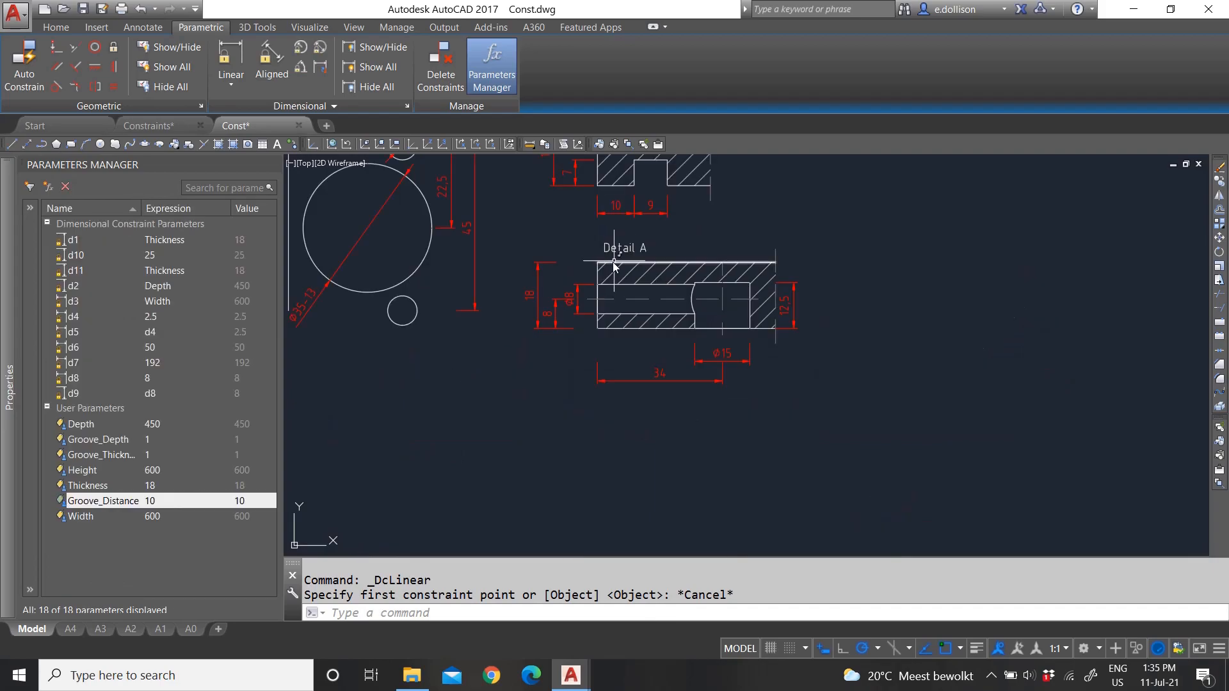
pyautogui.scroll(3, 598, 233)
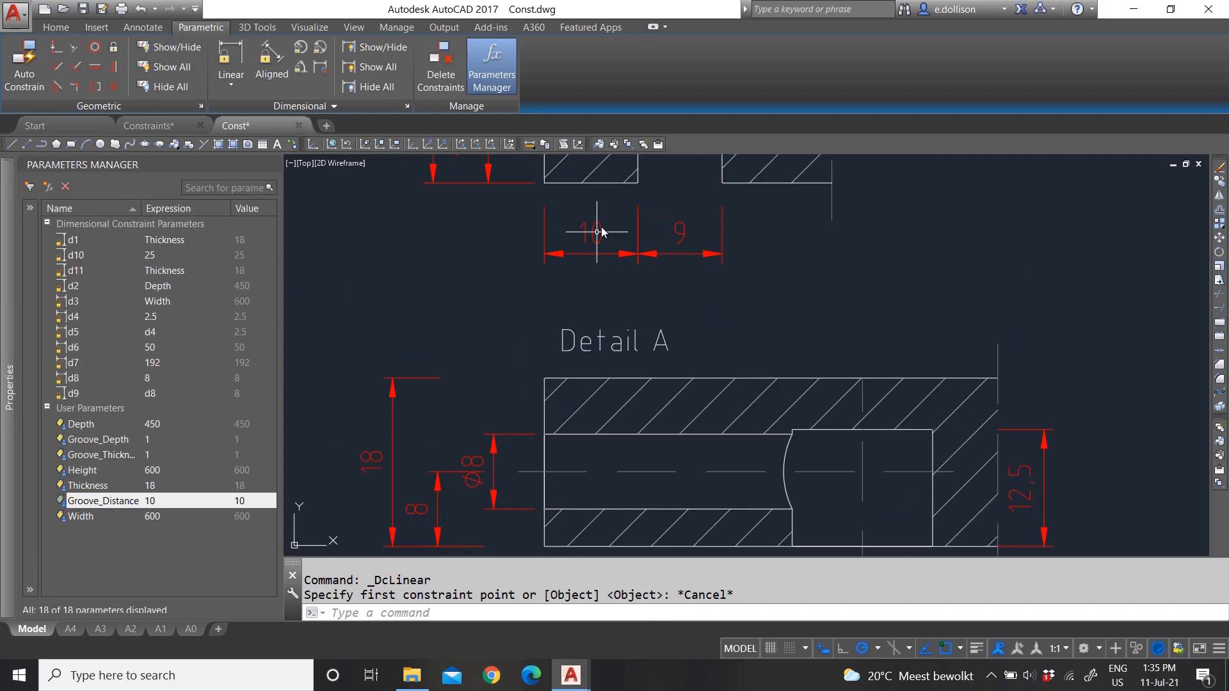
# - Set the Groove_Thickness user parameter to 9
pyautogui.doubleClick(154, 455)
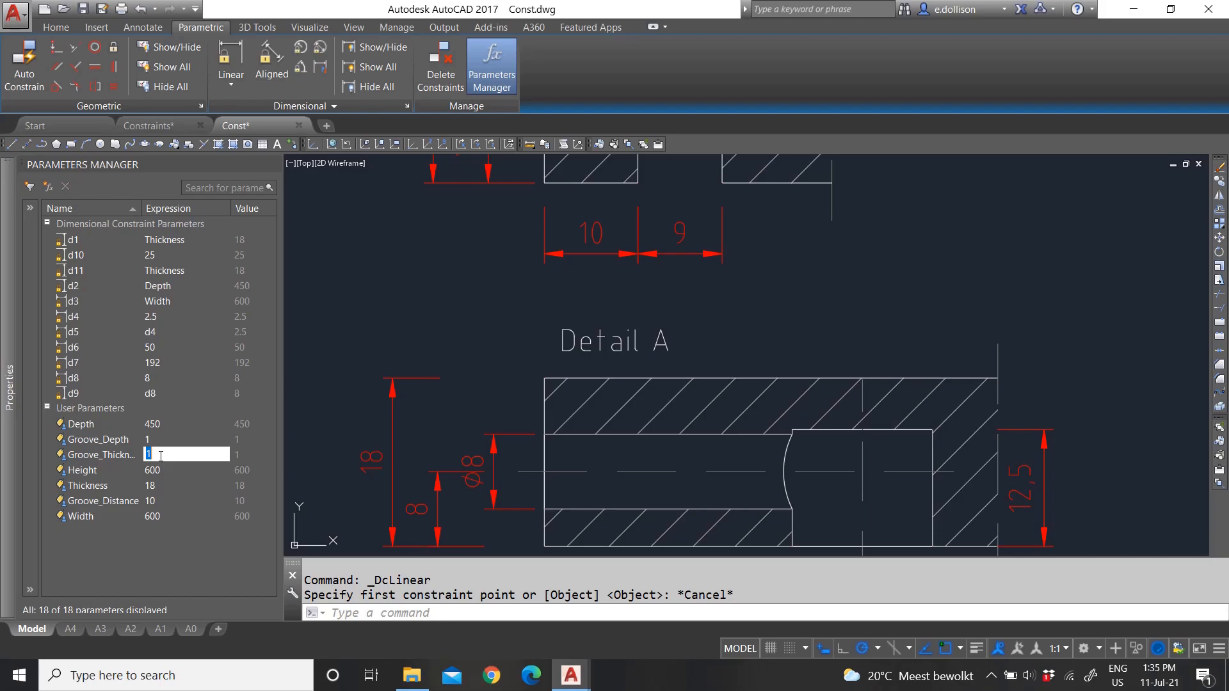
pyautogui.write('9')
pyautogui.press('Return')
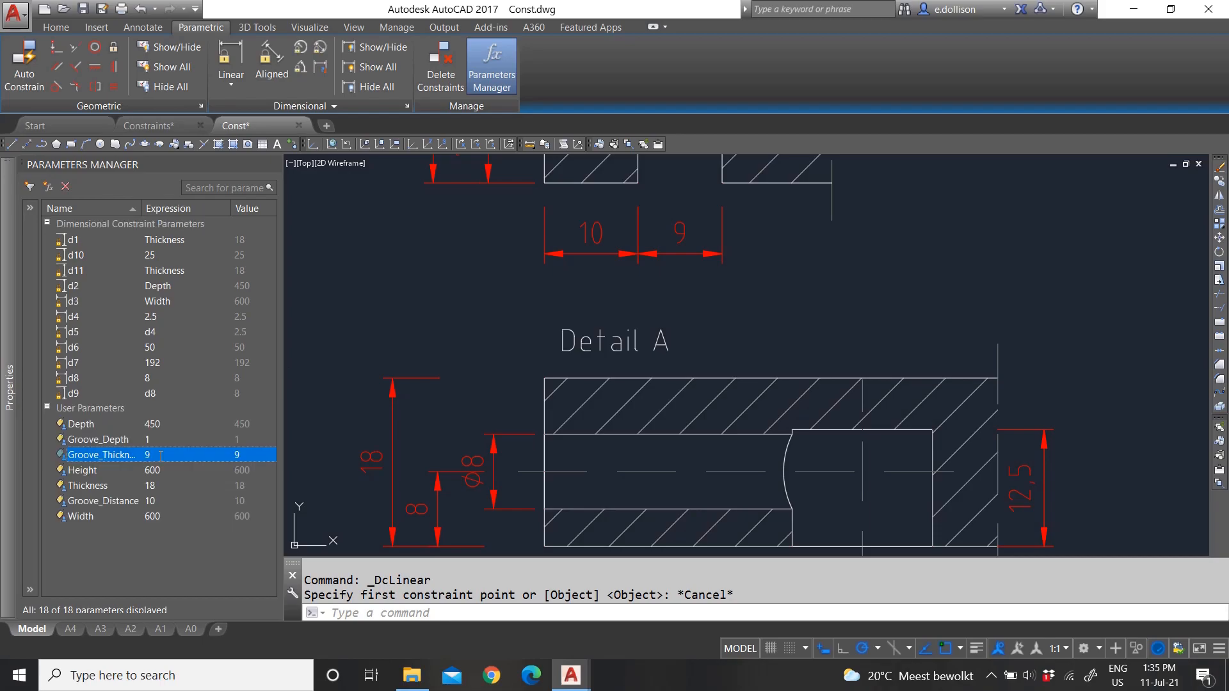
# - Set the Groove_Depth user parameter to 7, matching the groove dimension in Detail B
pyautogui.click(158, 440)
pyautogui.click(158, 440)
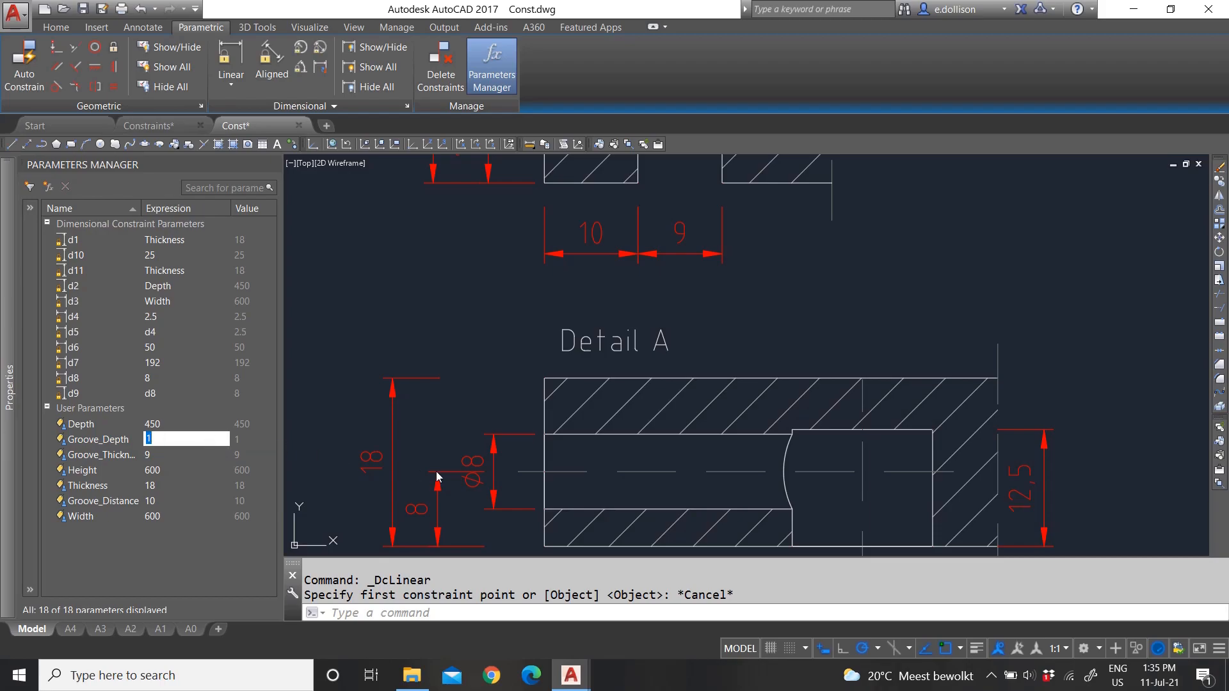
pyautogui.scroll(-5, 489, 447)
pyautogui.scroll(3, 478, 368)
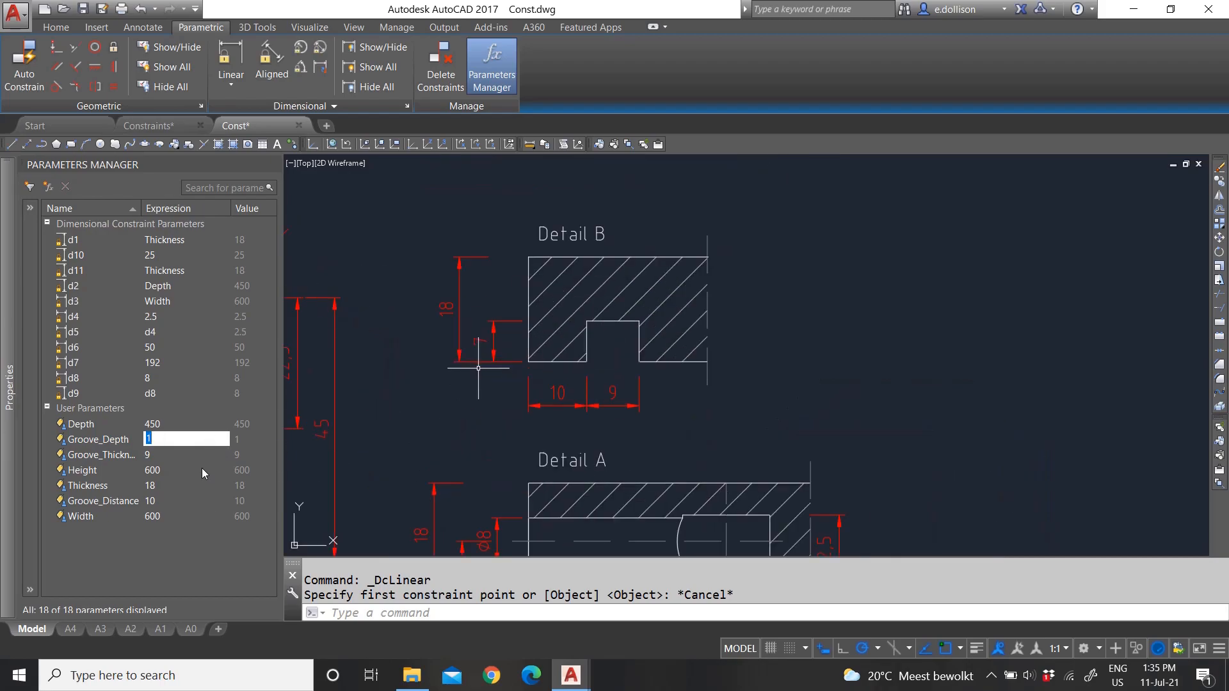
pyautogui.write('7')
pyautogui.press('Return')
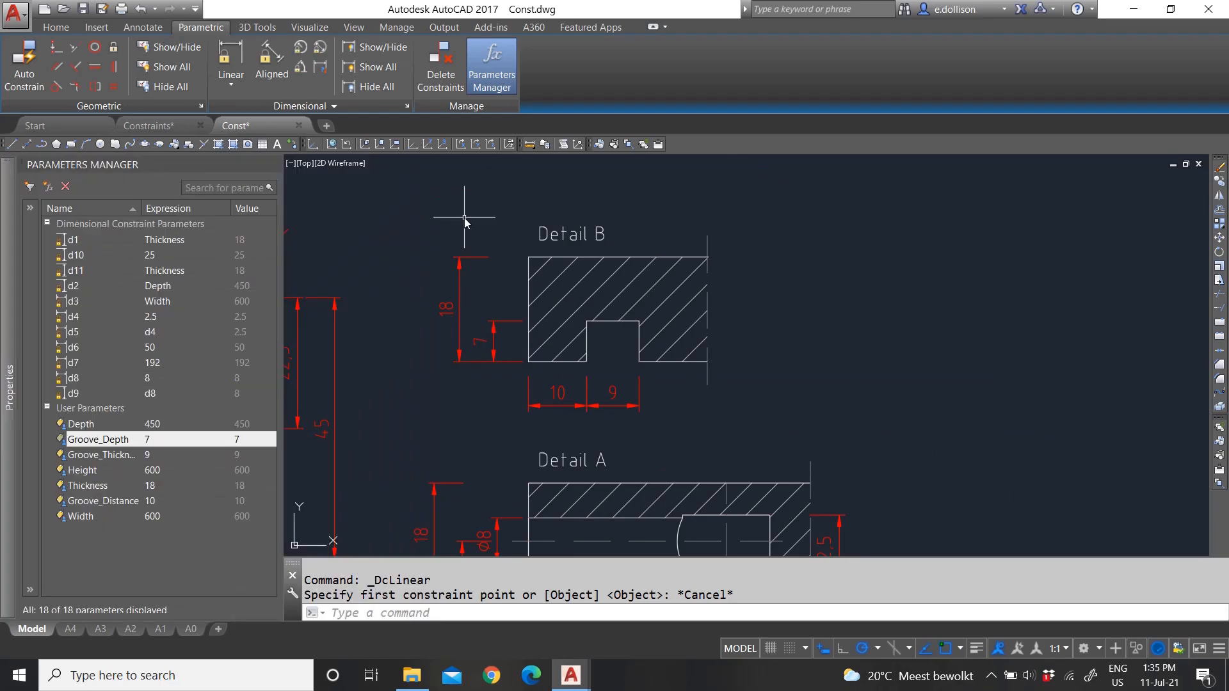
# - Add a user parameter named Minifix_Dia and set it to 5
pyautogui.click(48, 186)
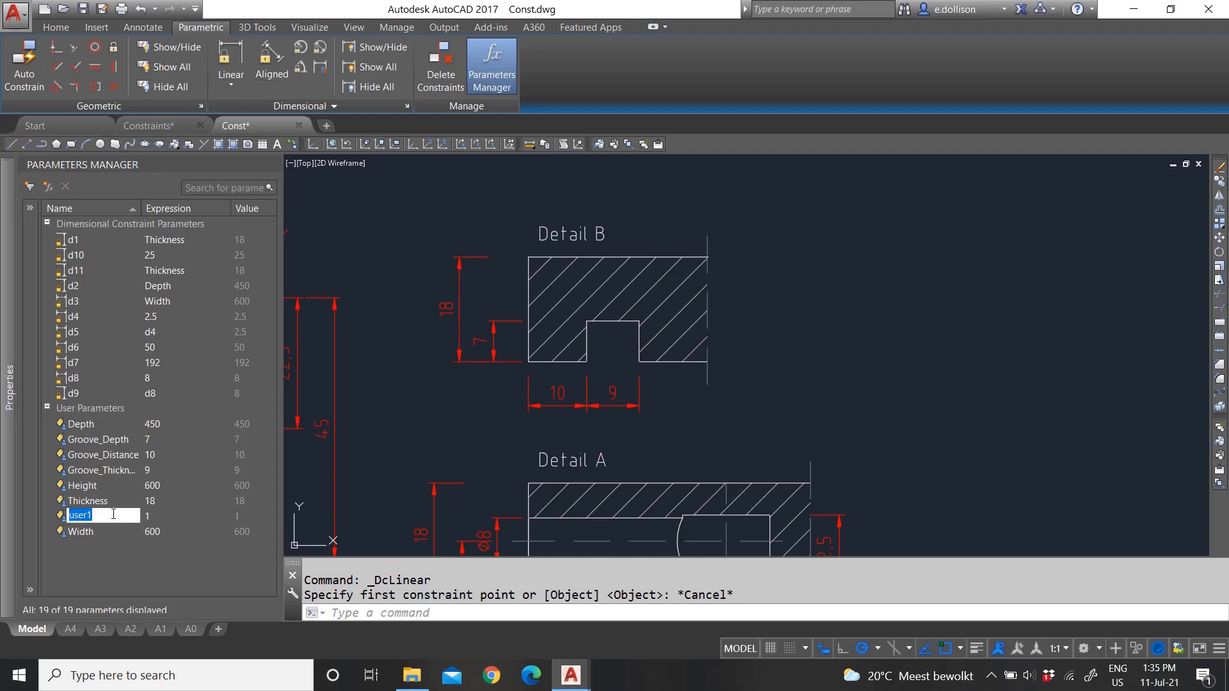
pyautogui.scroll(-2, 467, 468)
pyautogui.scroll(2, 477, 530)
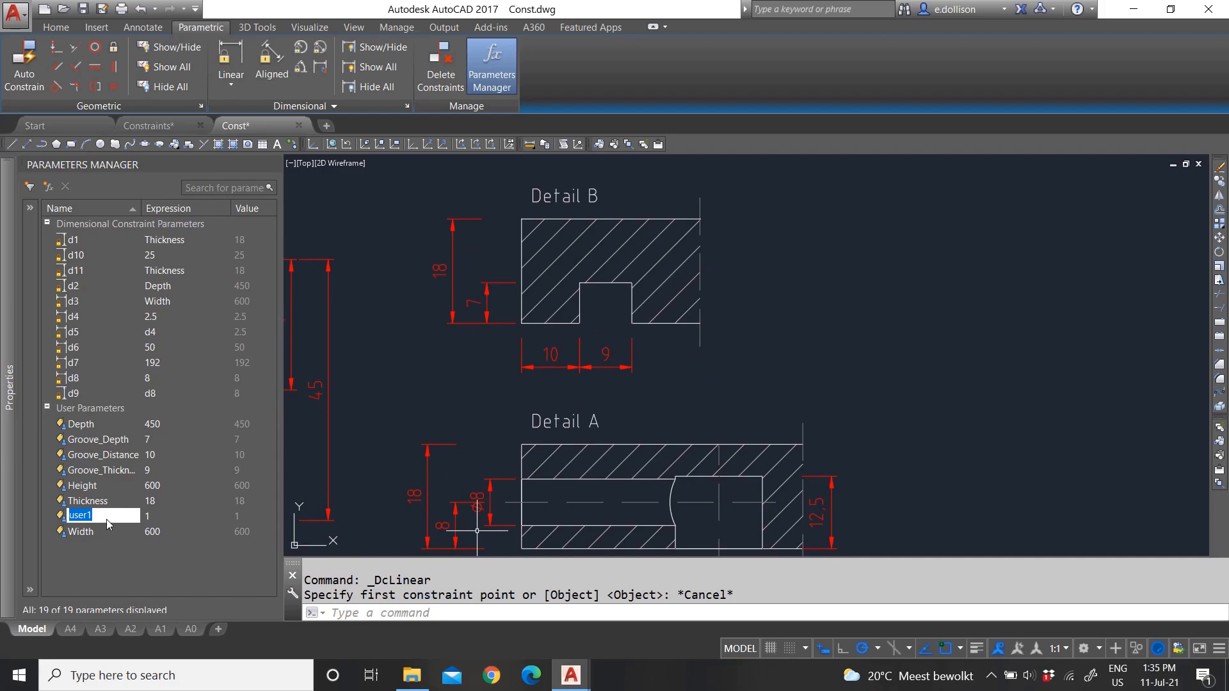
pyautogui.write('Minifix')
pyautogui.write('Dia')
pyautogui.press('Return')
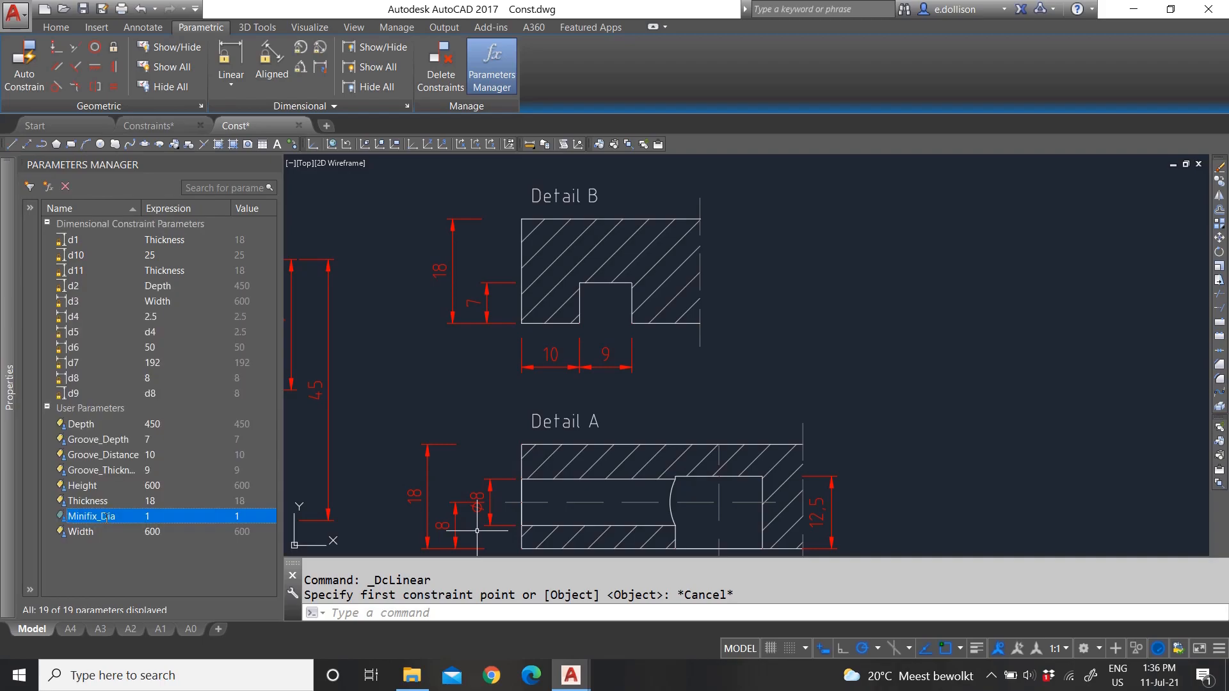
pyautogui.scroll(2, 509, 533)
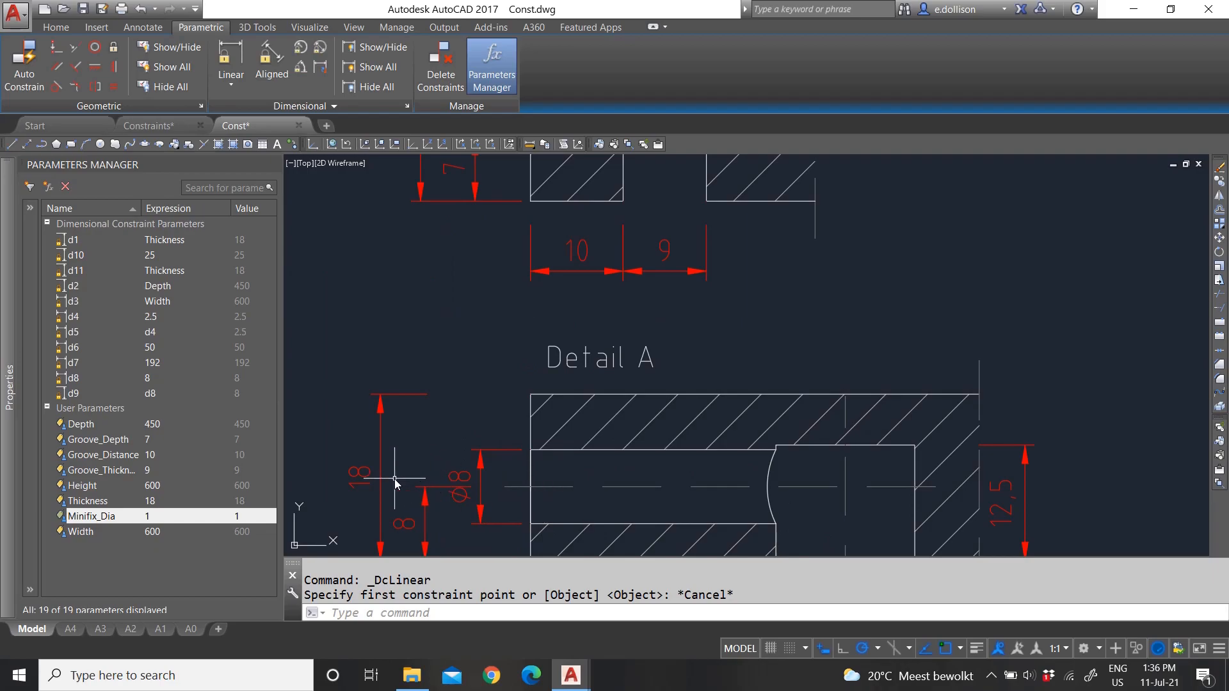
pyautogui.doubleClick(158, 516)
pyautogui.write('5')
pyautogui.press('Return')
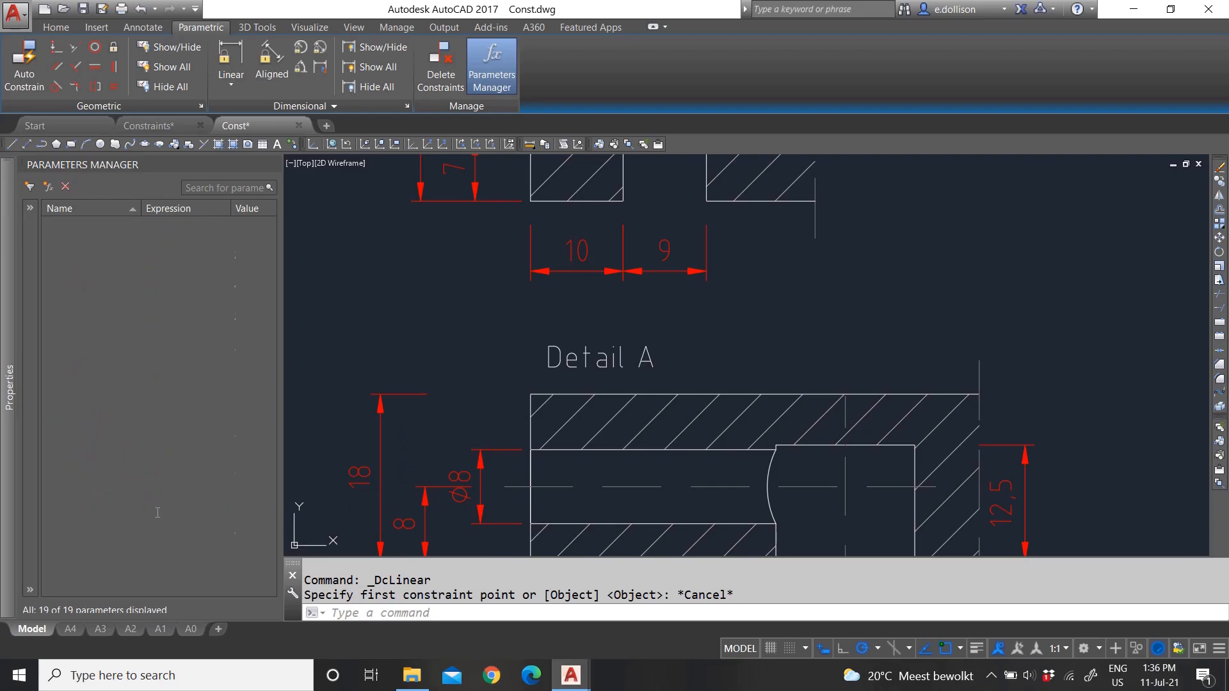
# - Add a user parameter named Minifix_Distance1 and set it to 8
pyautogui.scroll(-6, 467, 462)
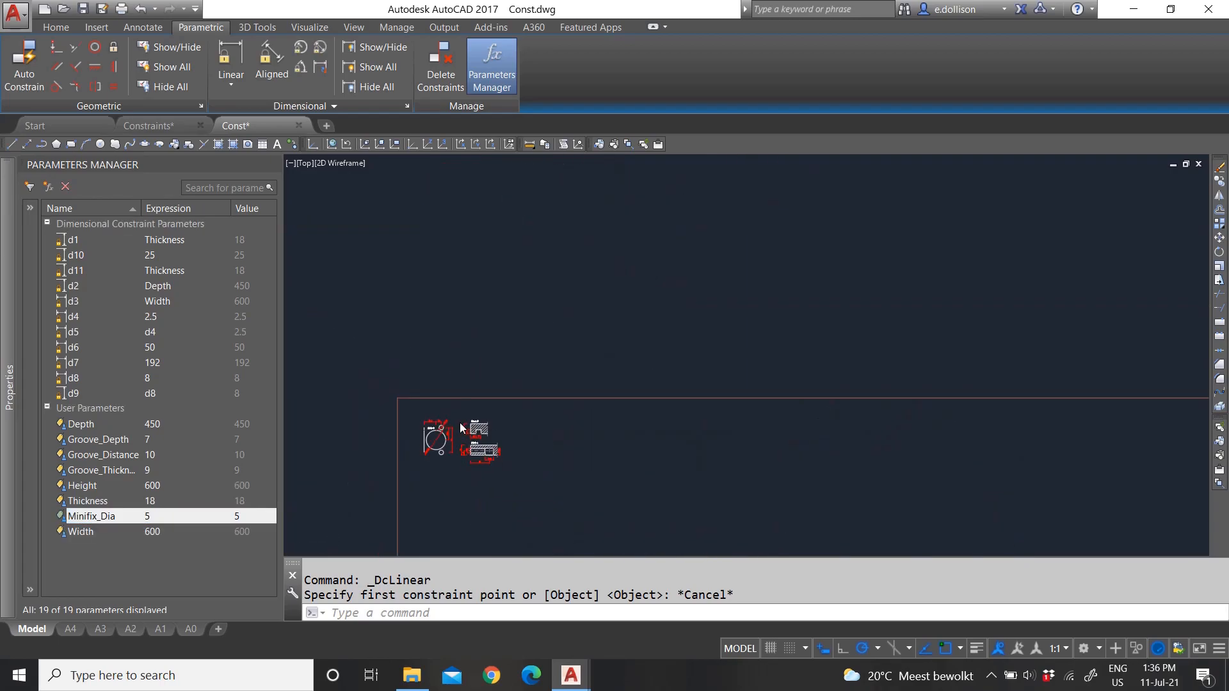
pyautogui.scroll(8, 459, 422)
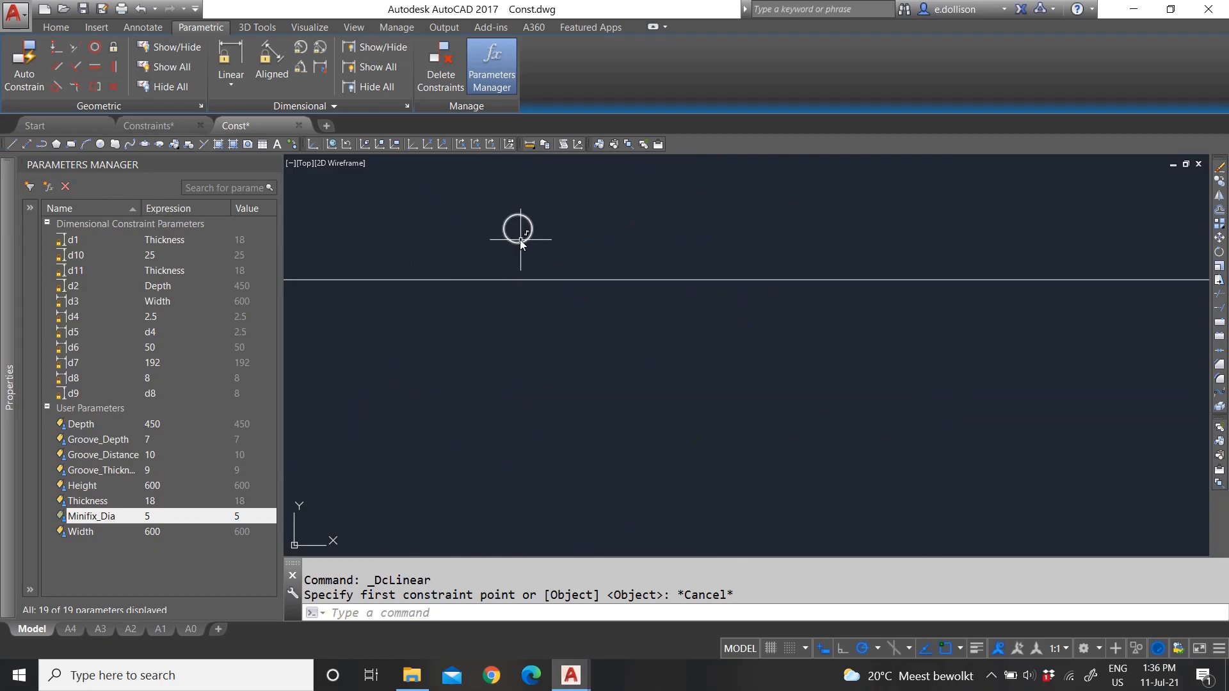
pyautogui.scroll(-5, 520, 282)
pyautogui.scroll(10, 513, 343)
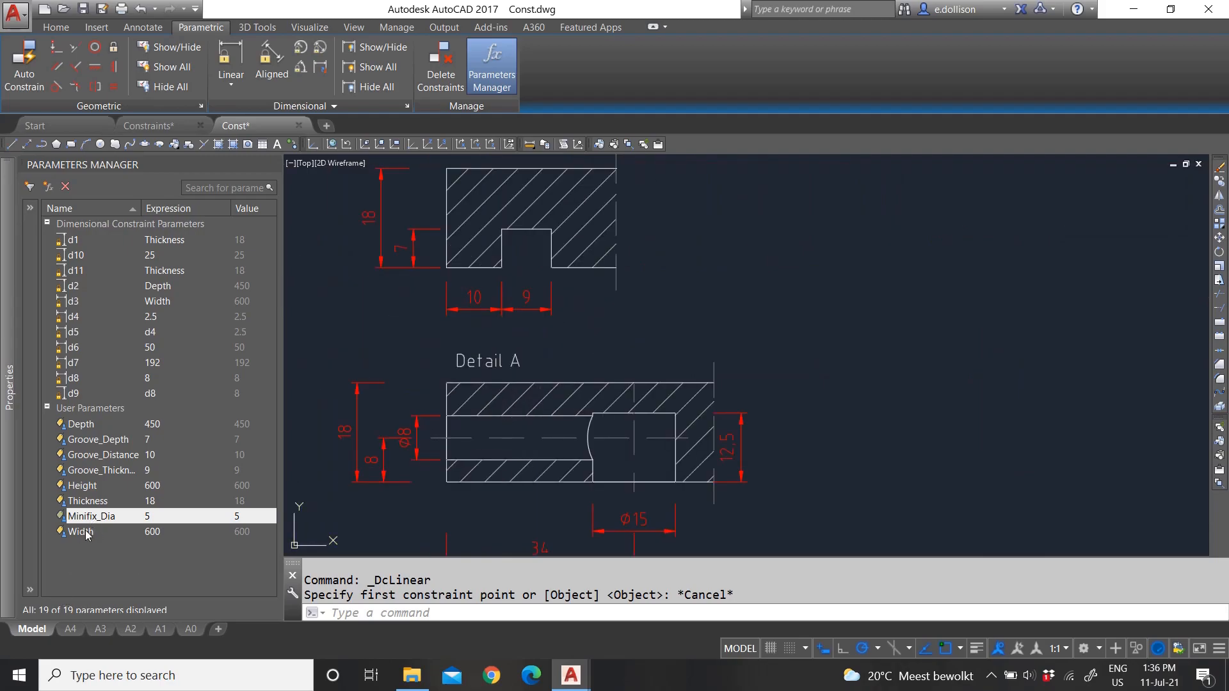
pyautogui.click(48, 187)
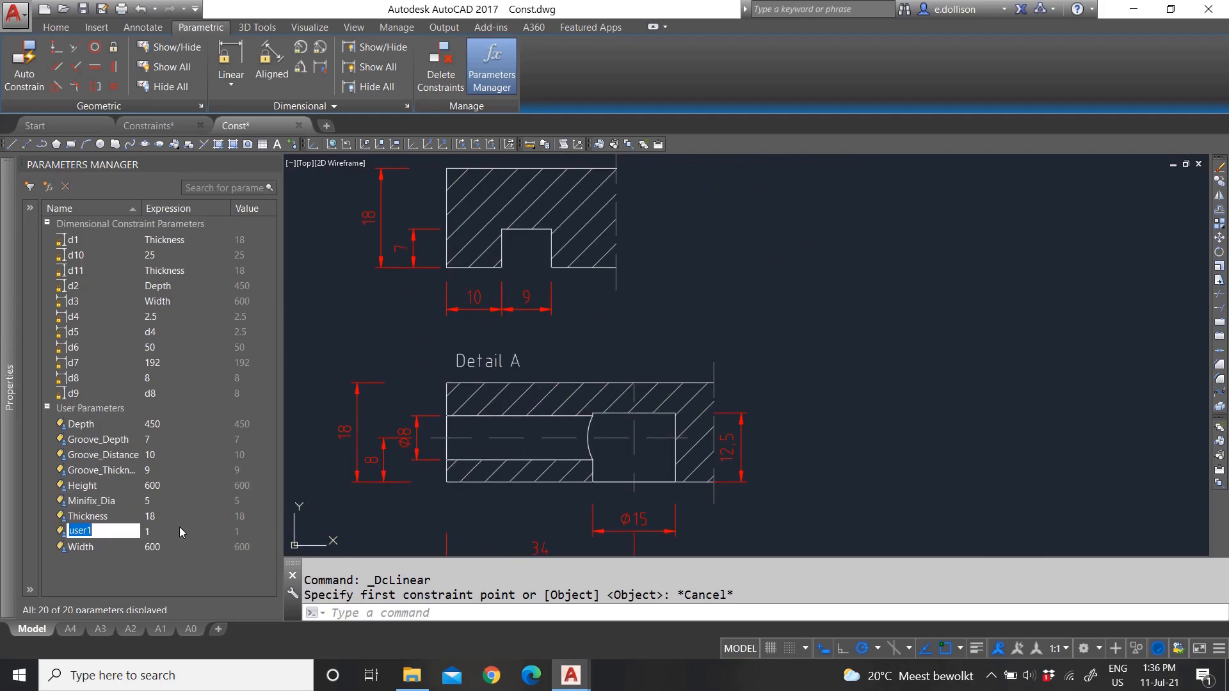
pyautogui.write('Minifix_Distance')
pyautogui.write('1')
pyautogui.press('Return')
pyautogui.doubleClick(165, 531)
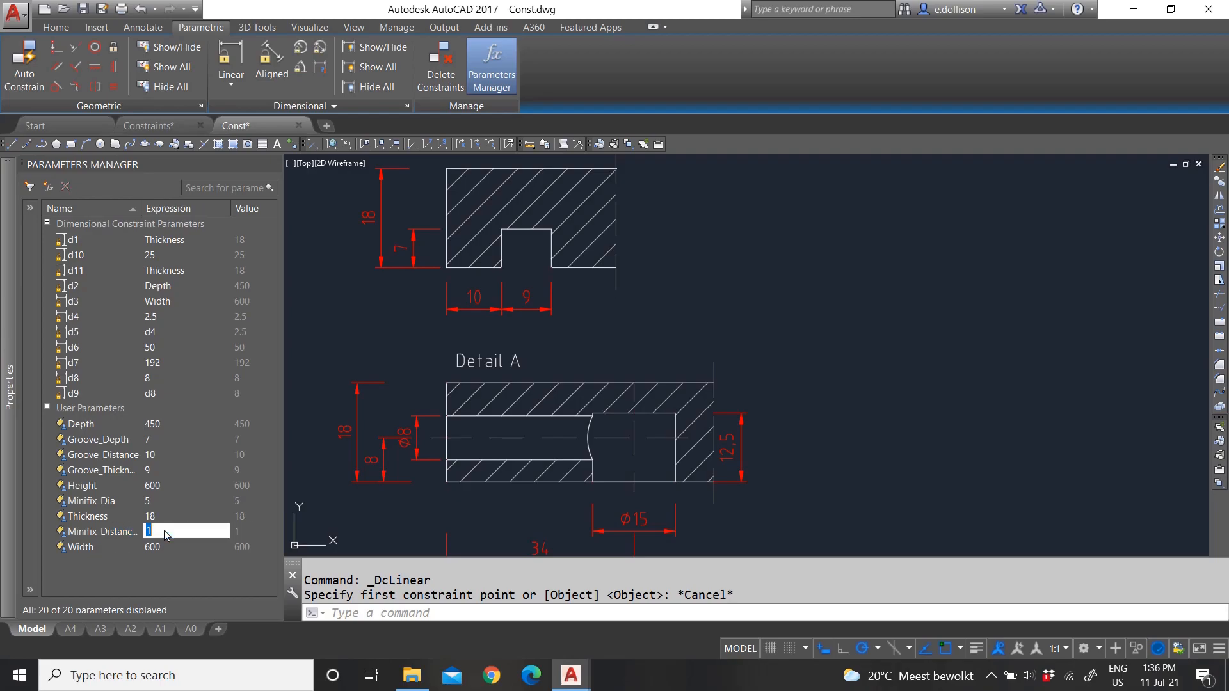
pyautogui.write('8')
pyautogui.press('Return')
# - Add another user parameter named Minifix_Distance2
pyautogui.click(48, 186)
pyautogui.write('Minifi')
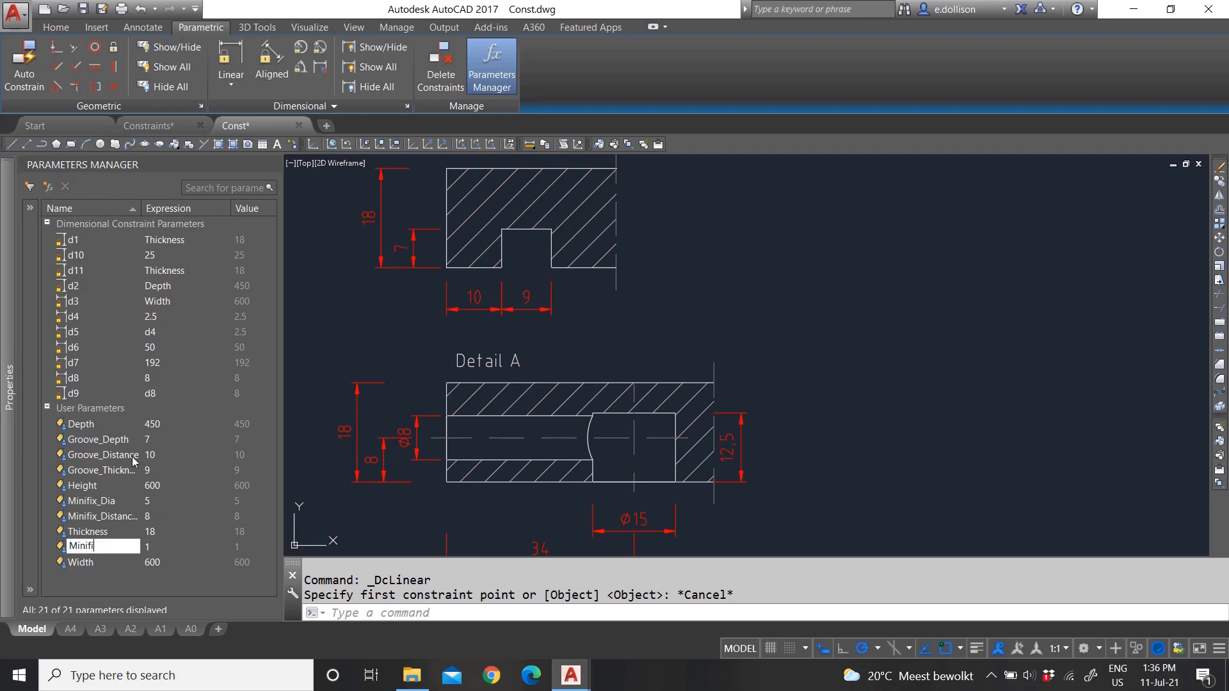
pyautogui.write('x_Distance2')
pyautogui.press('Return')
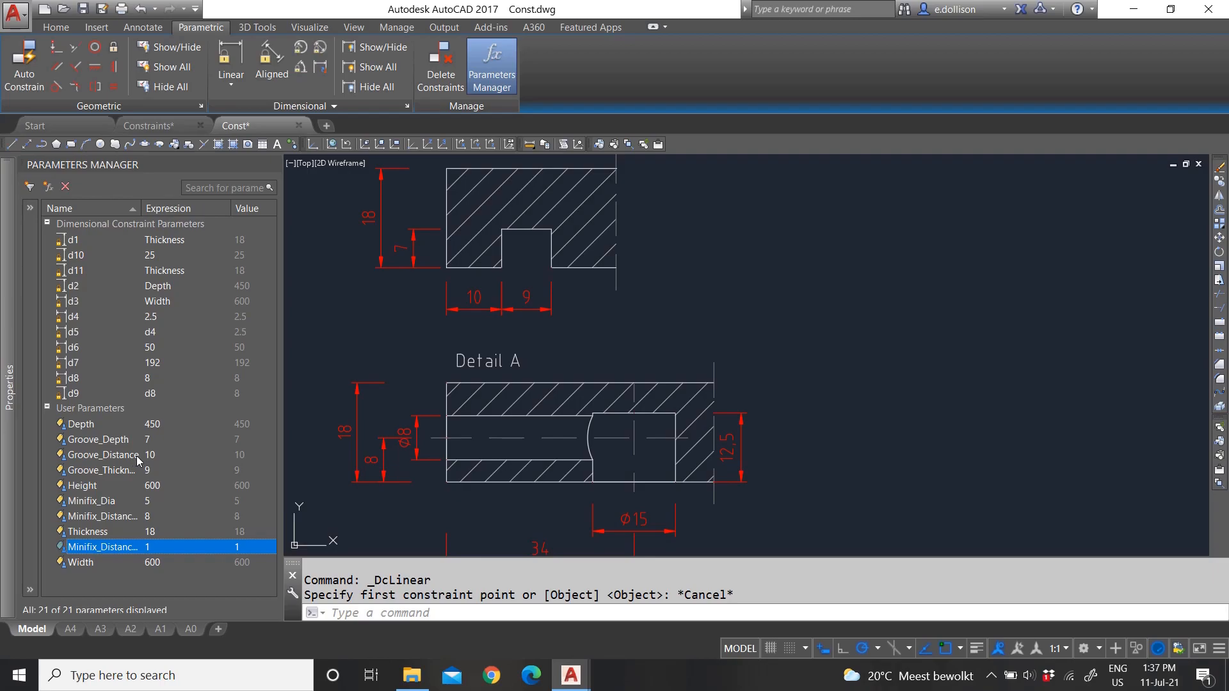
# - Widen the parameter name column, then rename Minifix_Distance2 to Minifix_Back and Minifix_Distance1 to Minifix_Distance
pyautogui.moveTo(142, 206); pyautogui.dragTo(162, 206)
pyautogui.scroll(-6, 567, 435)
pyautogui.scroll(10, 627, 346)
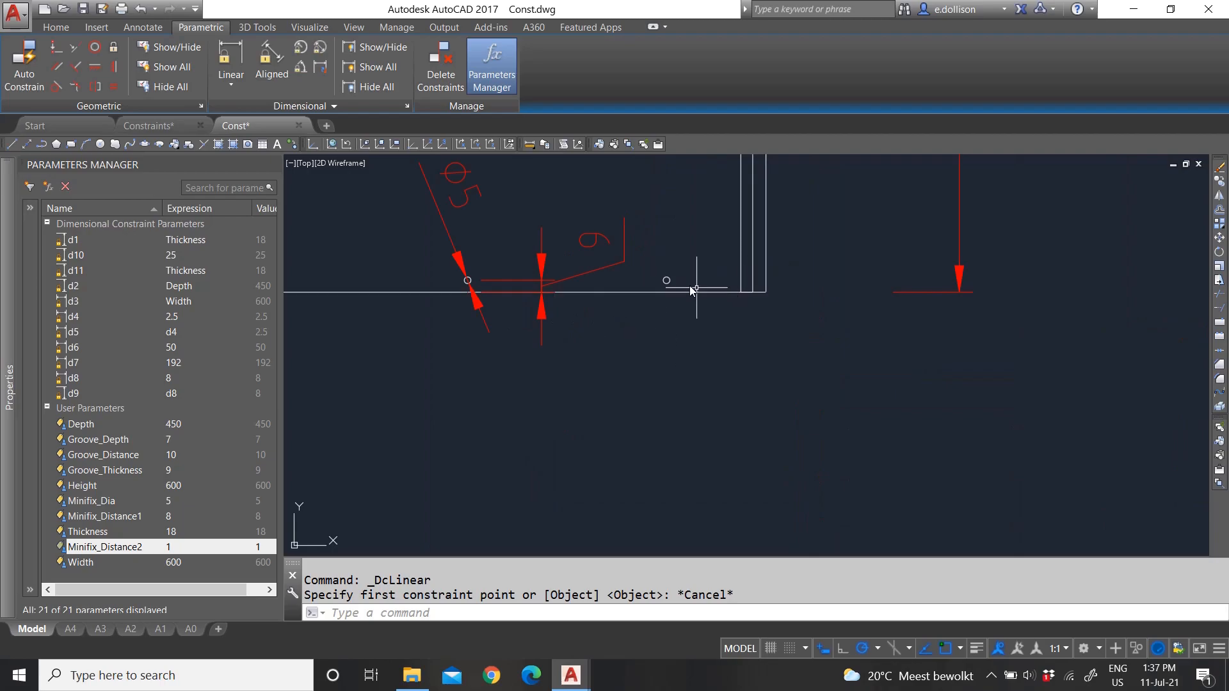
pyautogui.doubleClick(103, 546)
pyautogui.moveTo(103, 546); pyautogui.dragTo(198, 548)
pyautogui.write('Back')
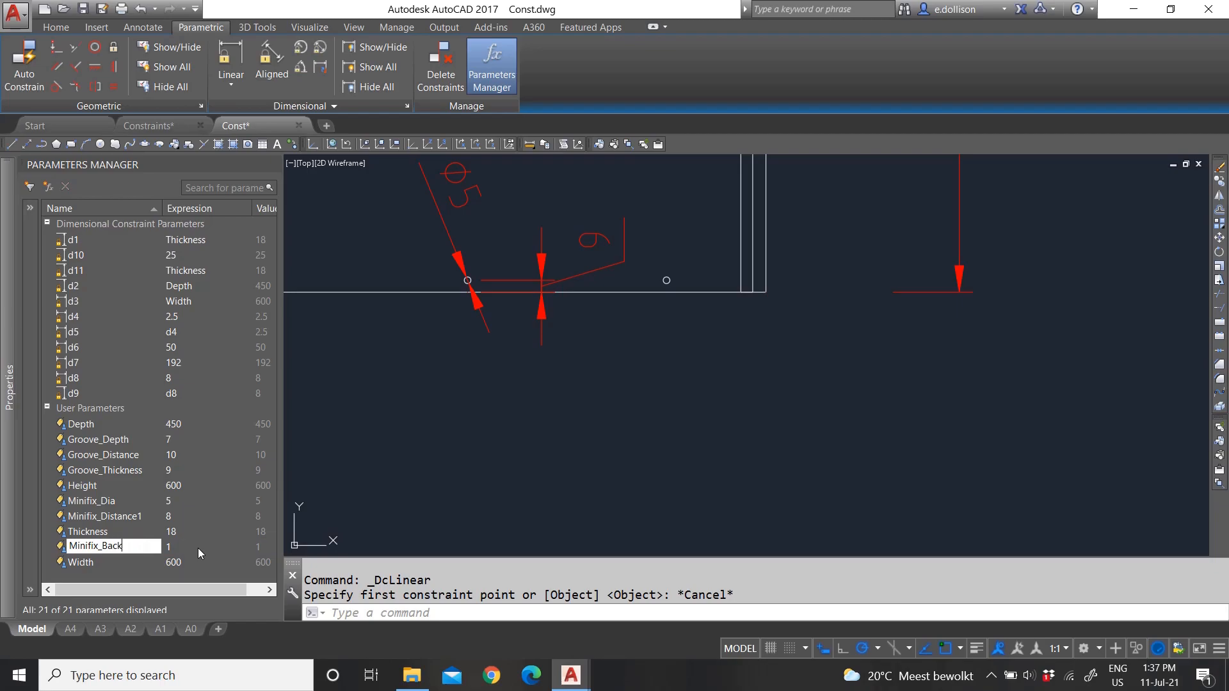
pyautogui.press('Return')
pyautogui.doubleClick(139, 515)
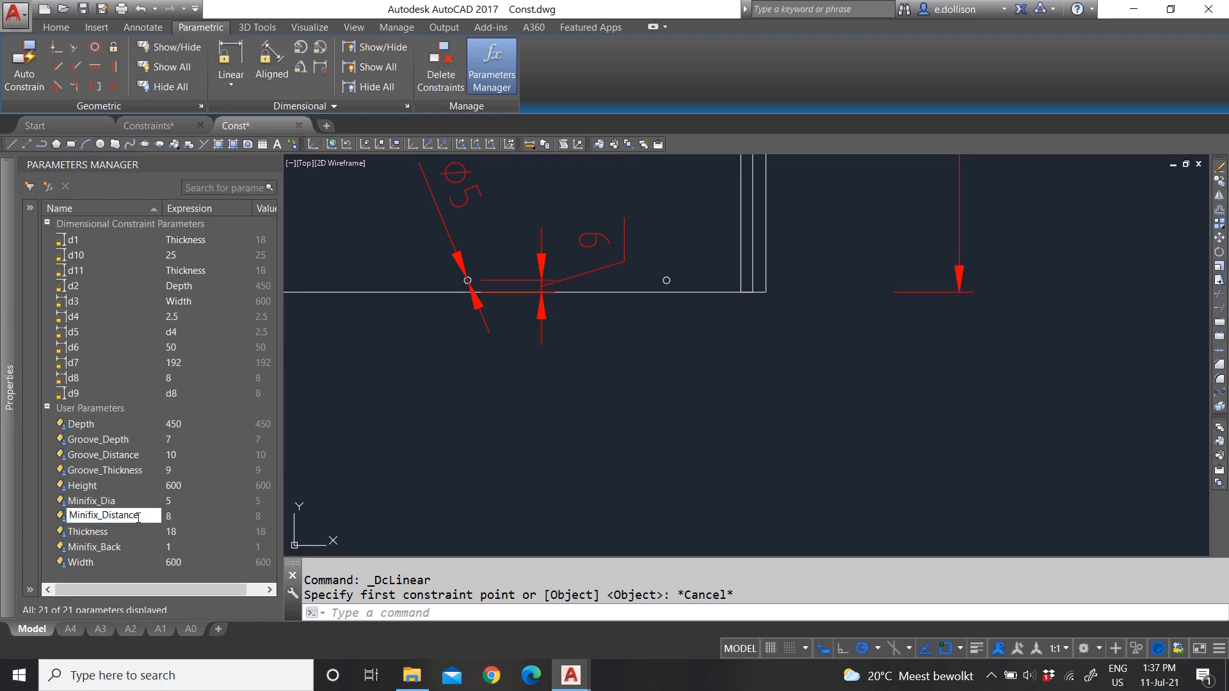
pyautogui.press('Return')
# - Add a user parameter named Minifix_CTC for the spacing between the Minifix holes
pyautogui.scroll(-2, 550, 308)
pyautogui.scroll(3, 486, 312)
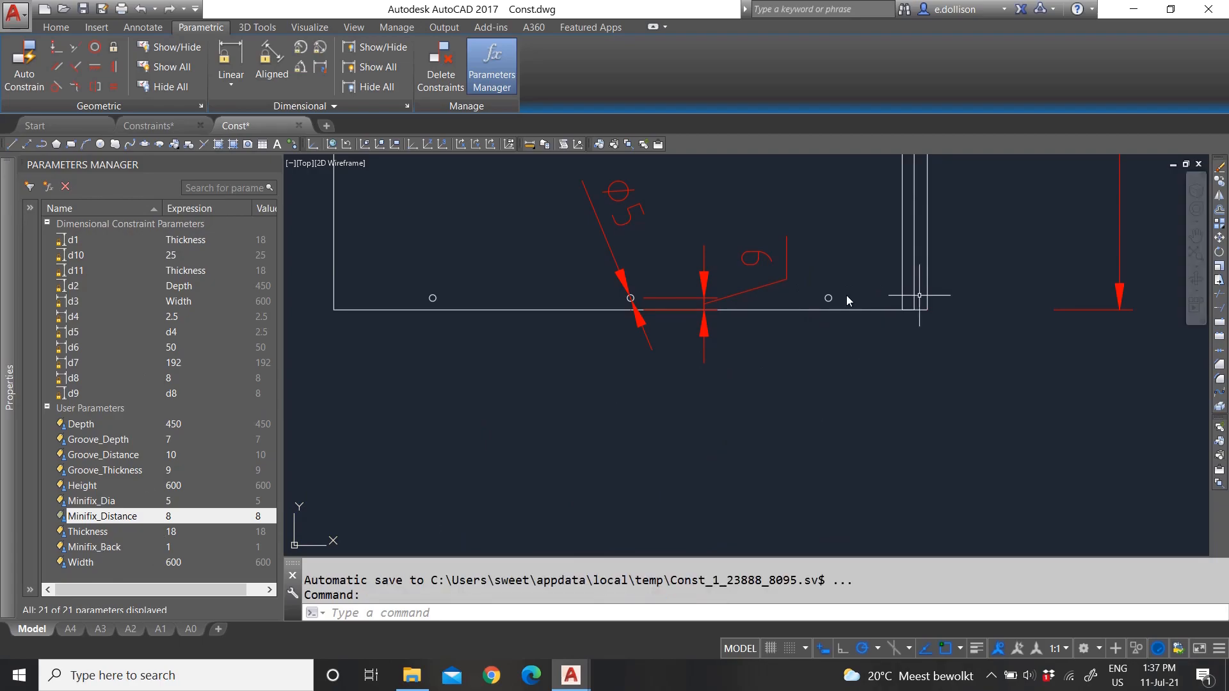
pyautogui.click(48, 186)
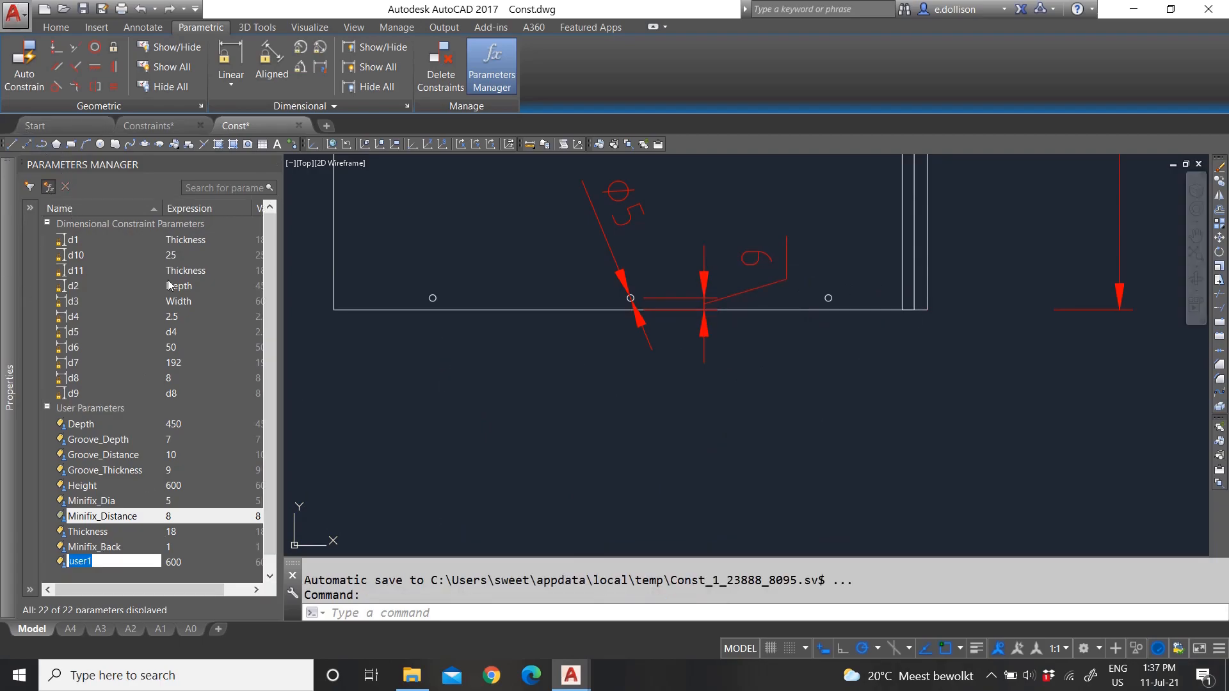
pyautogui.write('Minif')
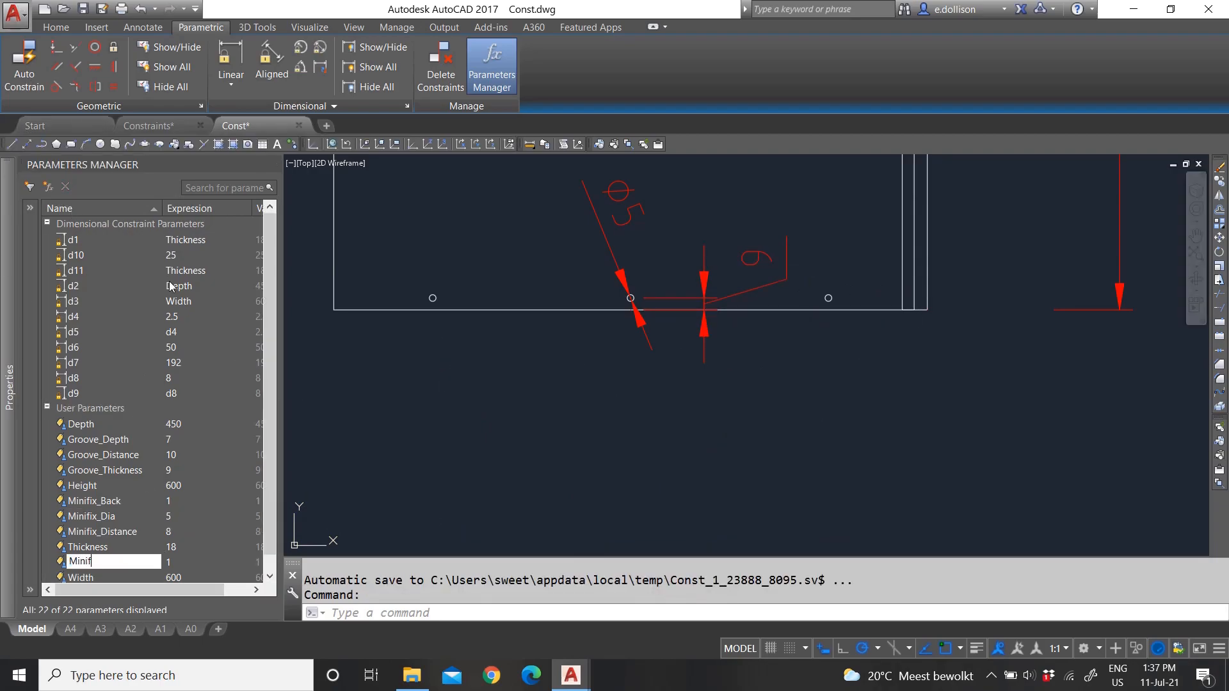
pyautogui.write('ix_CTC')
pyautogui.press('Return')
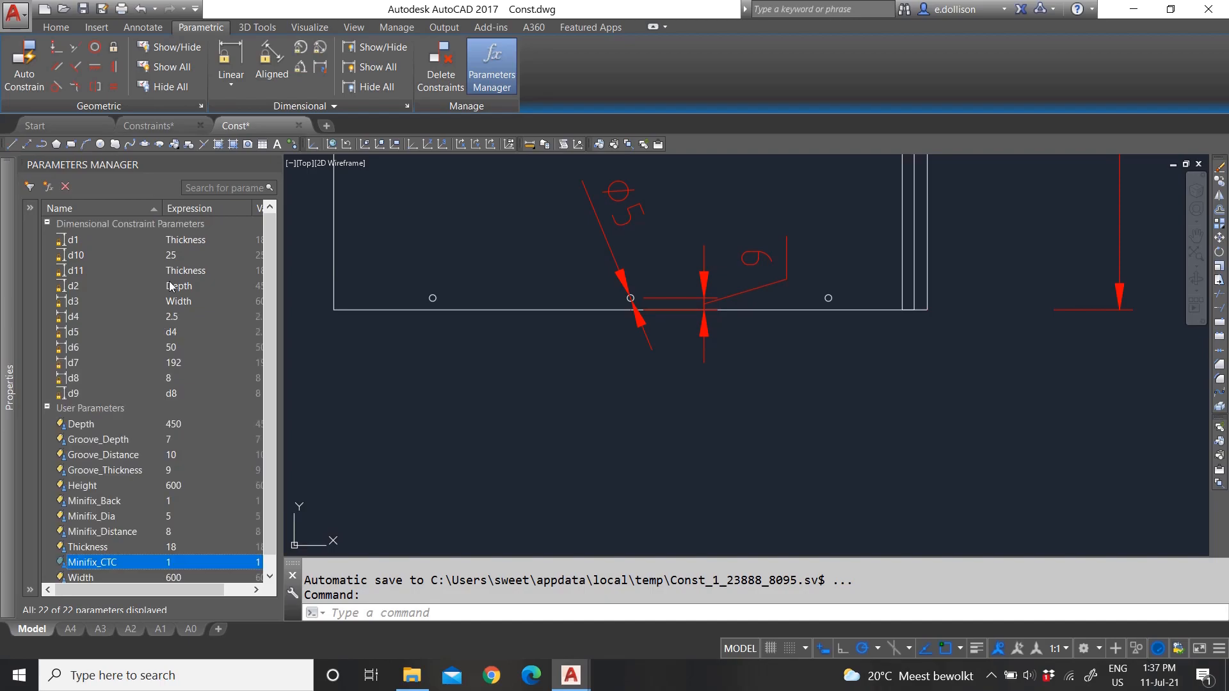
# - Examine the dimensions between the Minifix holes along the upper edge of the 450 mm deep side panel
pyautogui.doubleClick(171, 562)
pyautogui.scroll(-6, 581, 327)
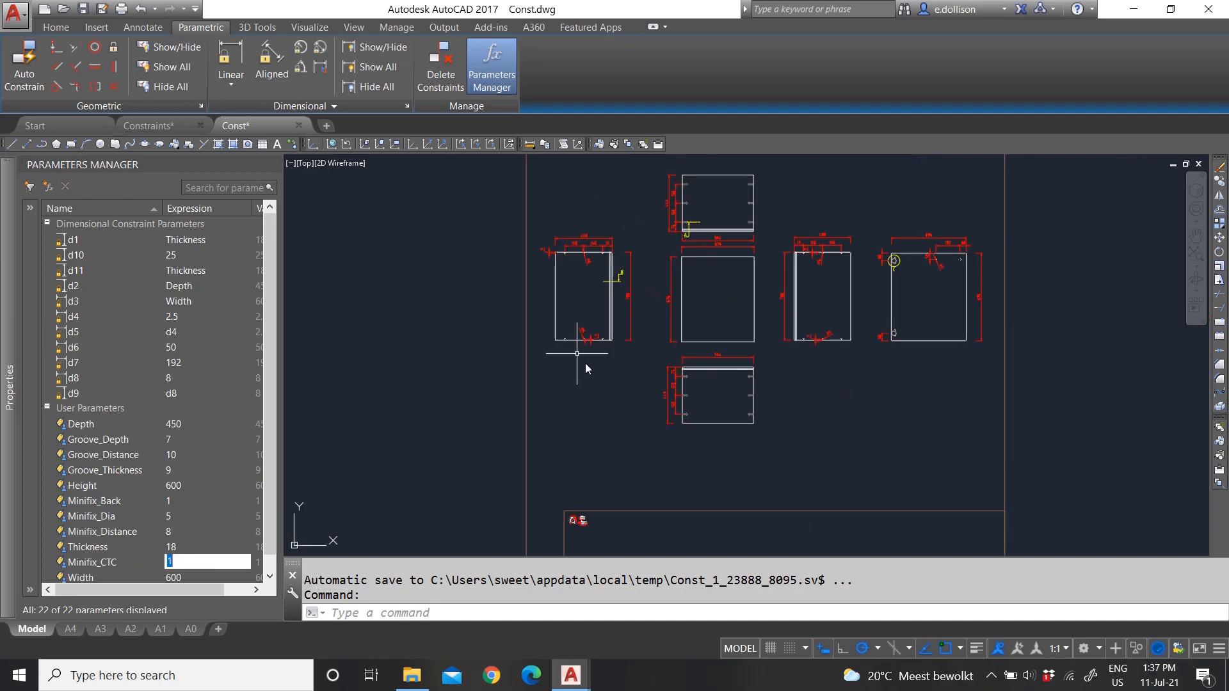
pyautogui.scroll(3, 576, 301)
pyautogui.scroll(2, 531, 214)
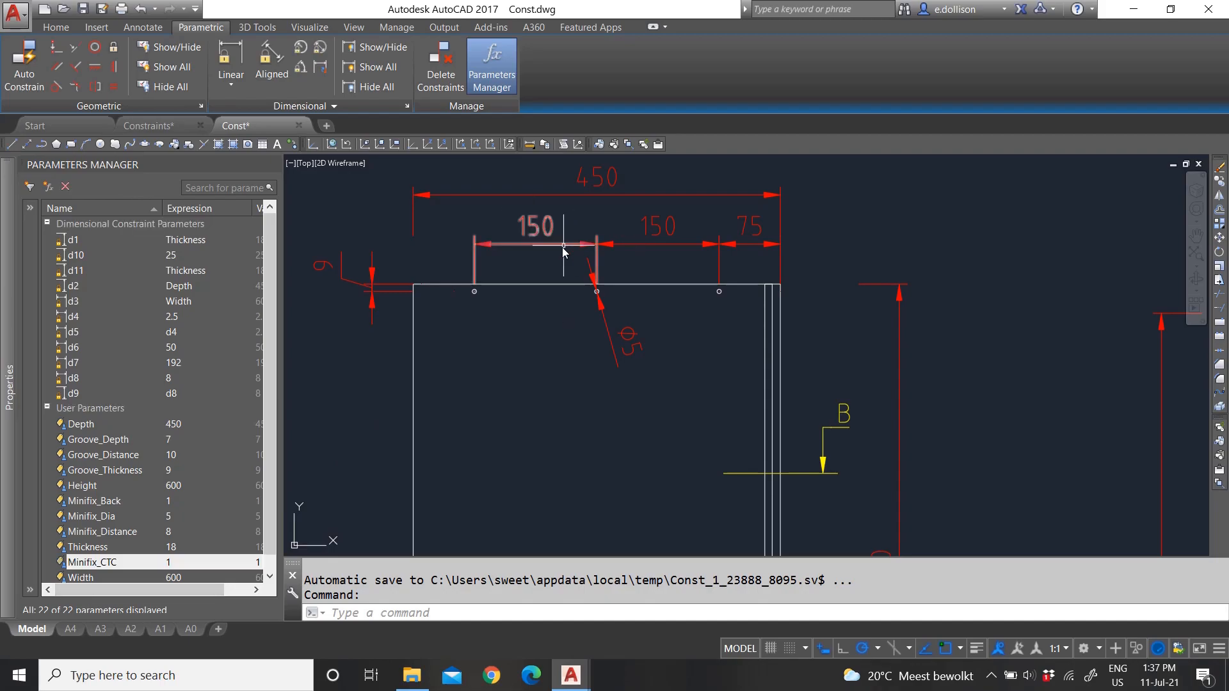
pyautogui.scroll(2, 476, 226)
pyautogui.click(272, 60)
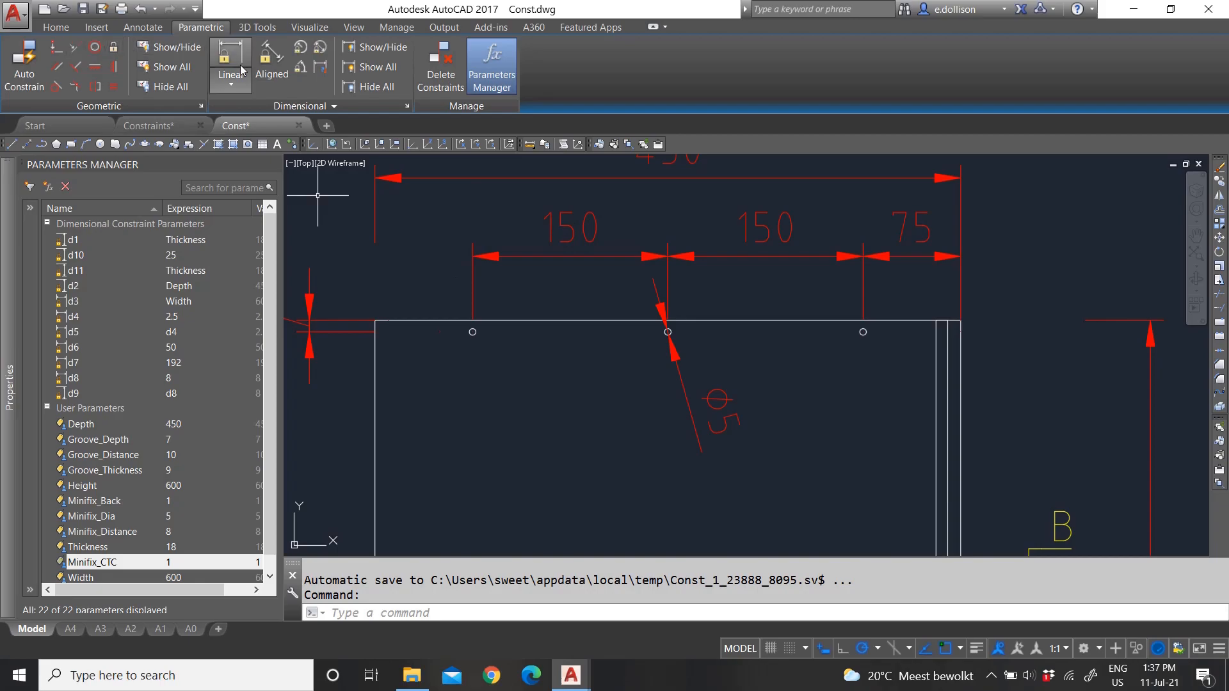
pyautogui.press('Escape')
pyautogui.click(97, 27)
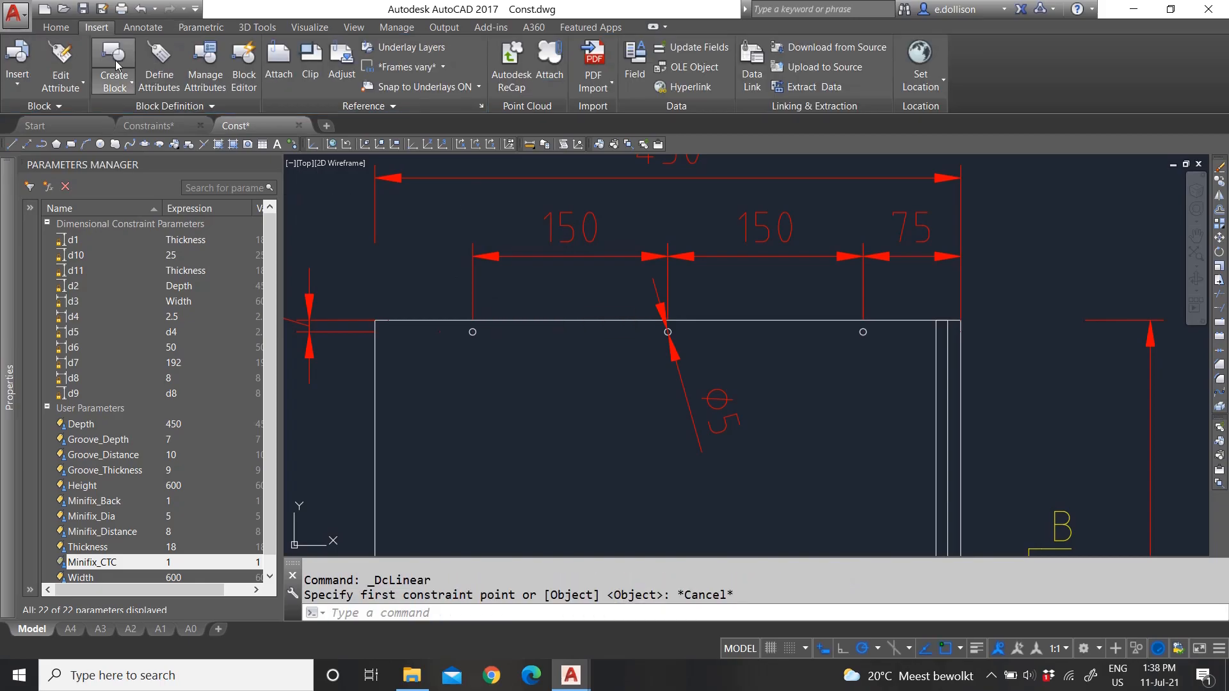
pyautogui.click(155, 32)
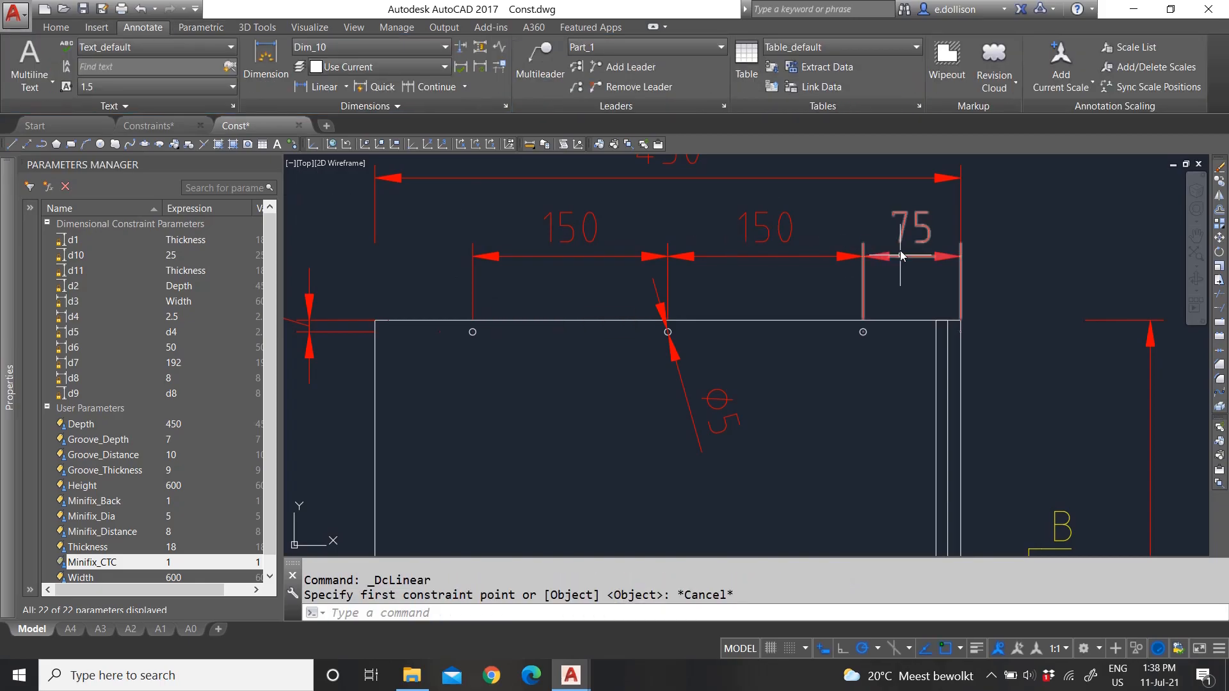
# - Move the outer extension line origin of the side panel's 75 mm hole dimension to the panel's upper corner
pyautogui.scroll(-2, 922, 252)
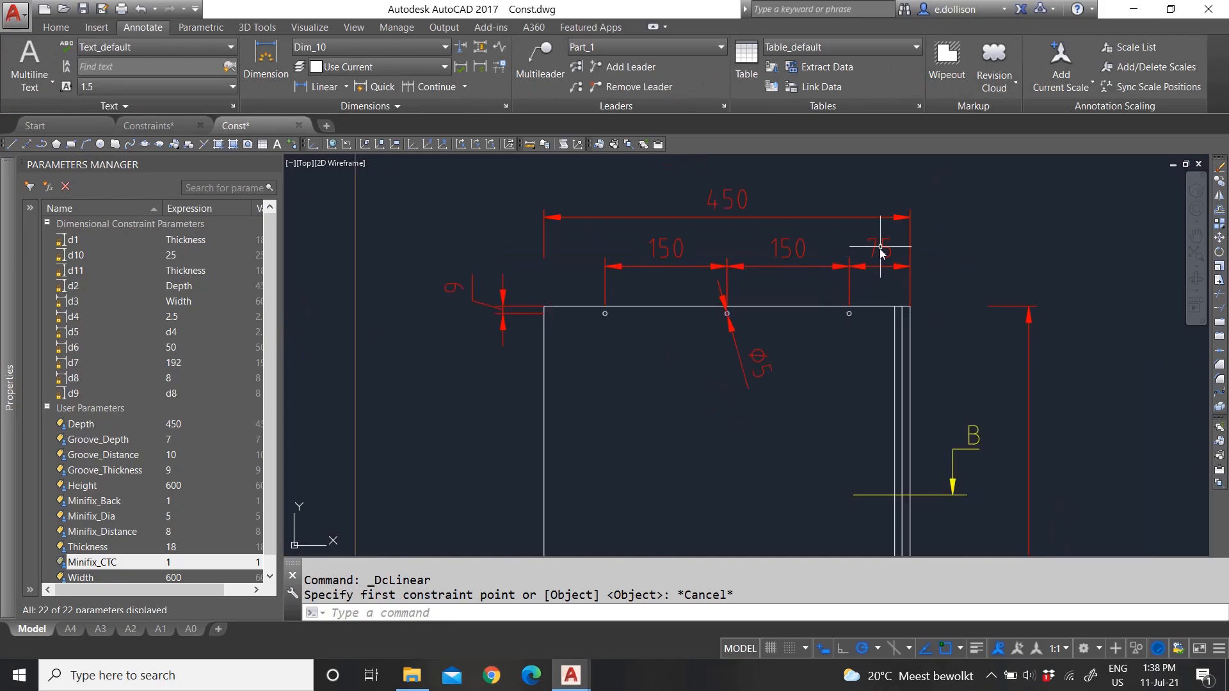
pyautogui.press('Escape')
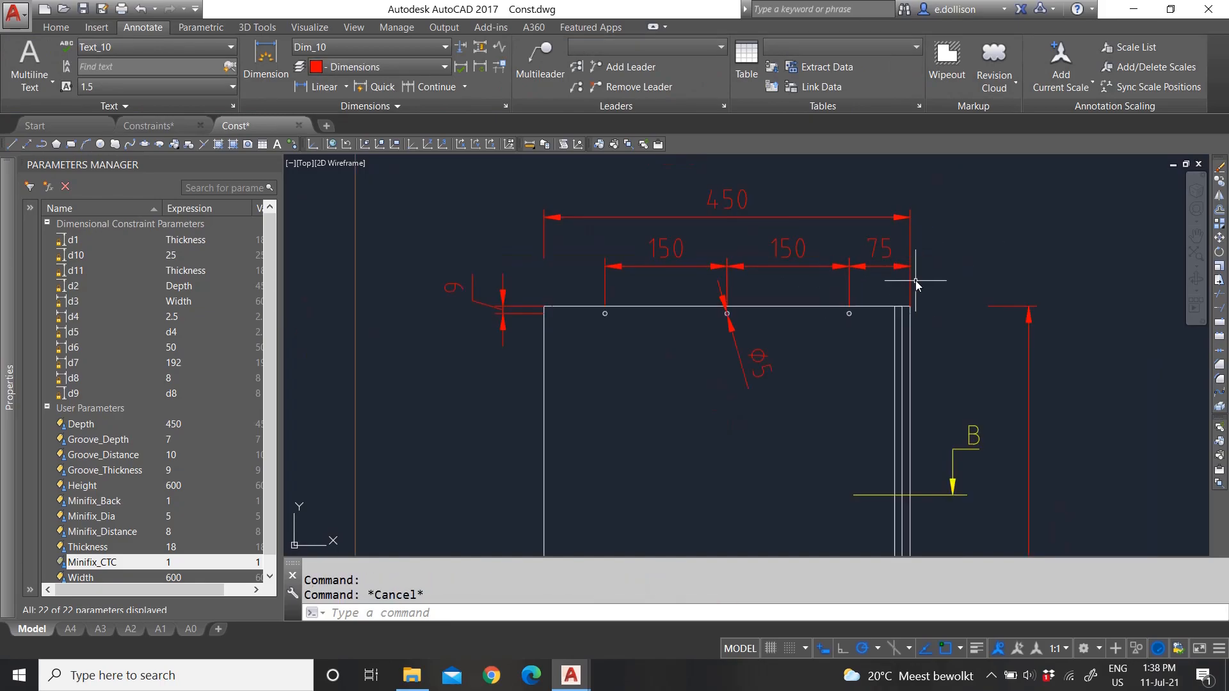
pyautogui.click(911, 285)
pyautogui.click(913, 299)
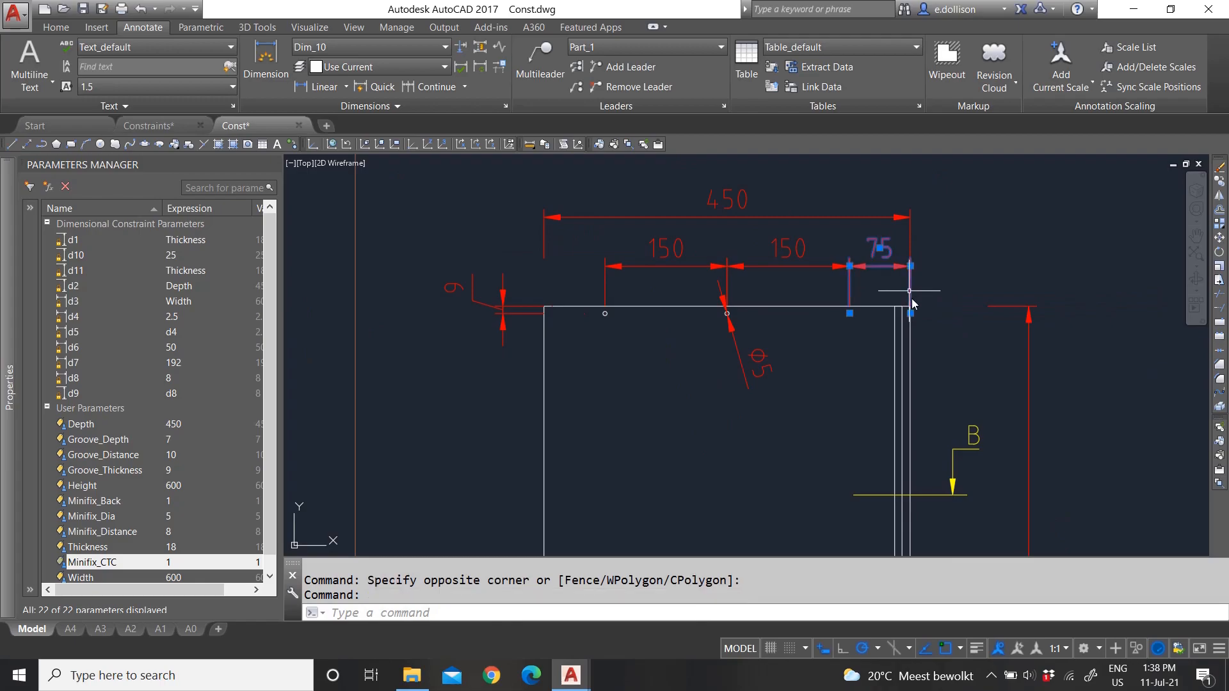
pyautogui.scroll(2, 908, 307)
pyautogui.click(909, 318)
pyautogui.click(909, 314)
pyautogui.press('Escape')
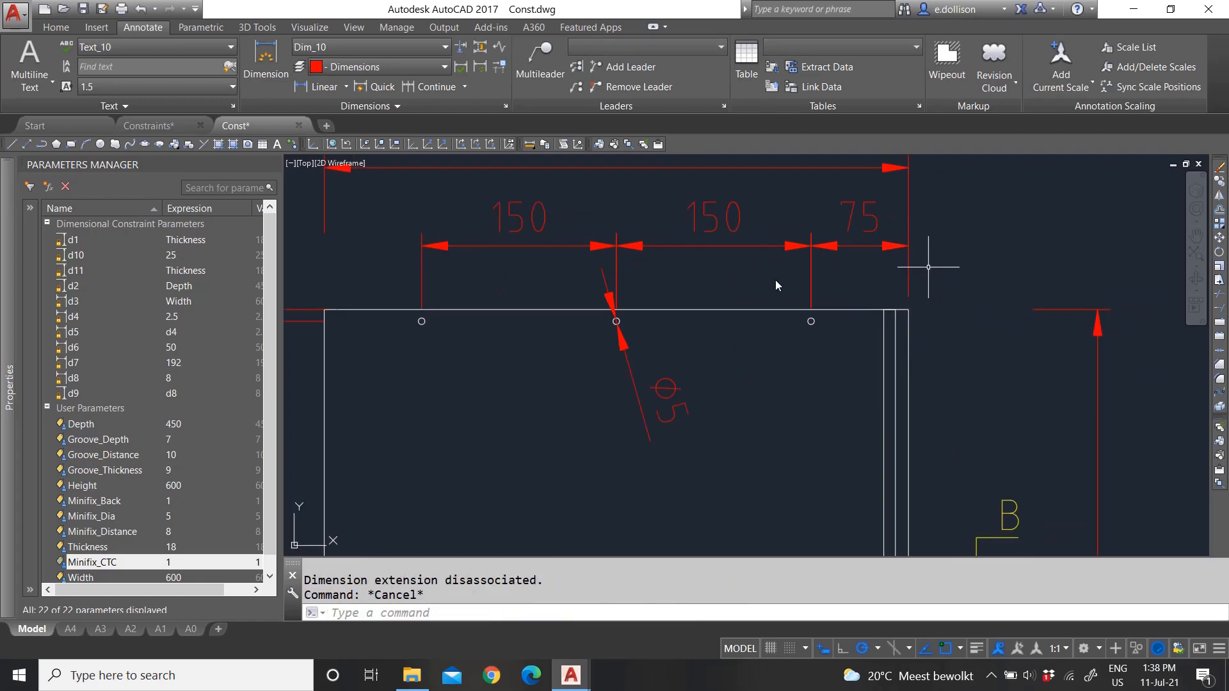
# - Set the Minifix_CTC expression to (Depth-75-50)/2
pyautogui.scroll(-3, 768, 274)
pyautogui.scroll(3, 770, 275)
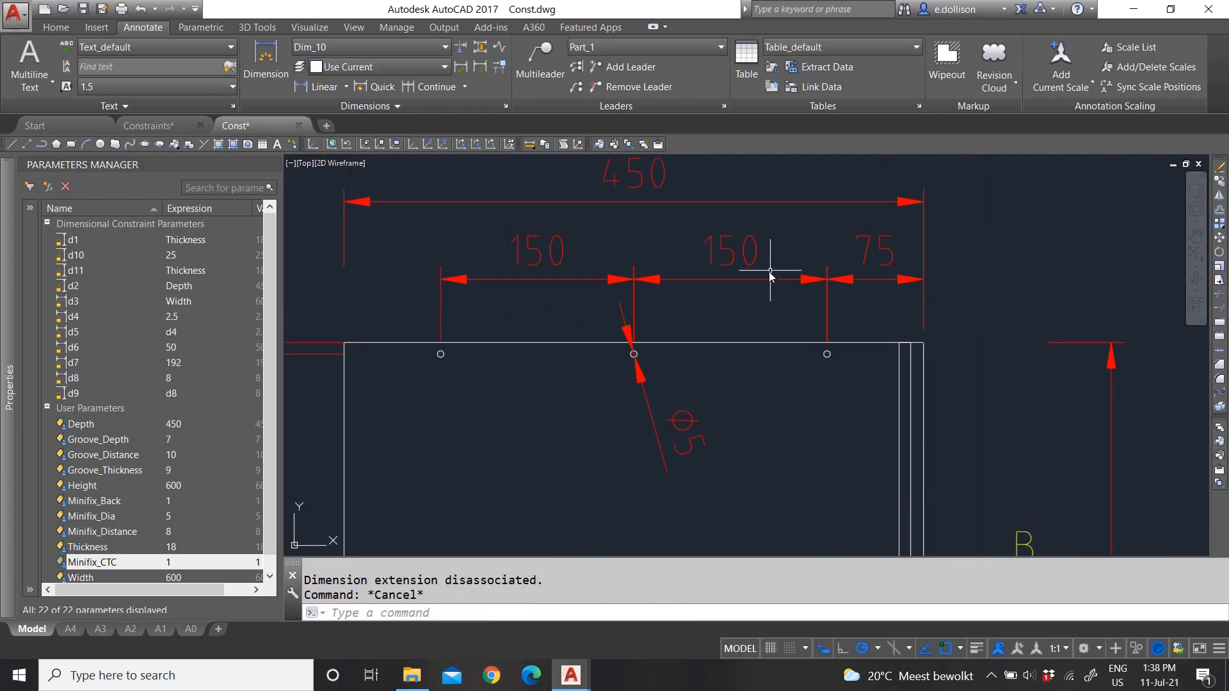
pyautogui.doubleClick(177, 563)
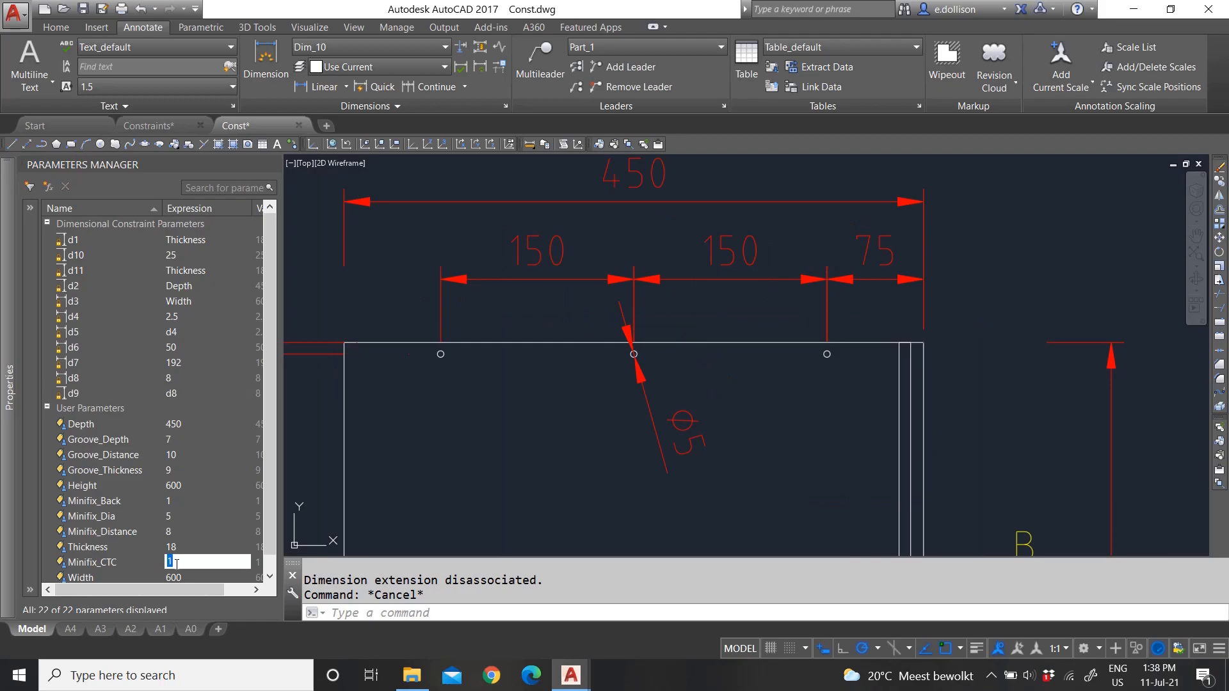
pyautogui.write('Depth-75-50')
pyautogui.press('BackSpace')
pyautogui.press('BackSpace')
pyautogui.write('5')
pyautogui.write('0)')
pyautogui.write('(')
pyautogui.write('/2')
pyautogui.press('Return')
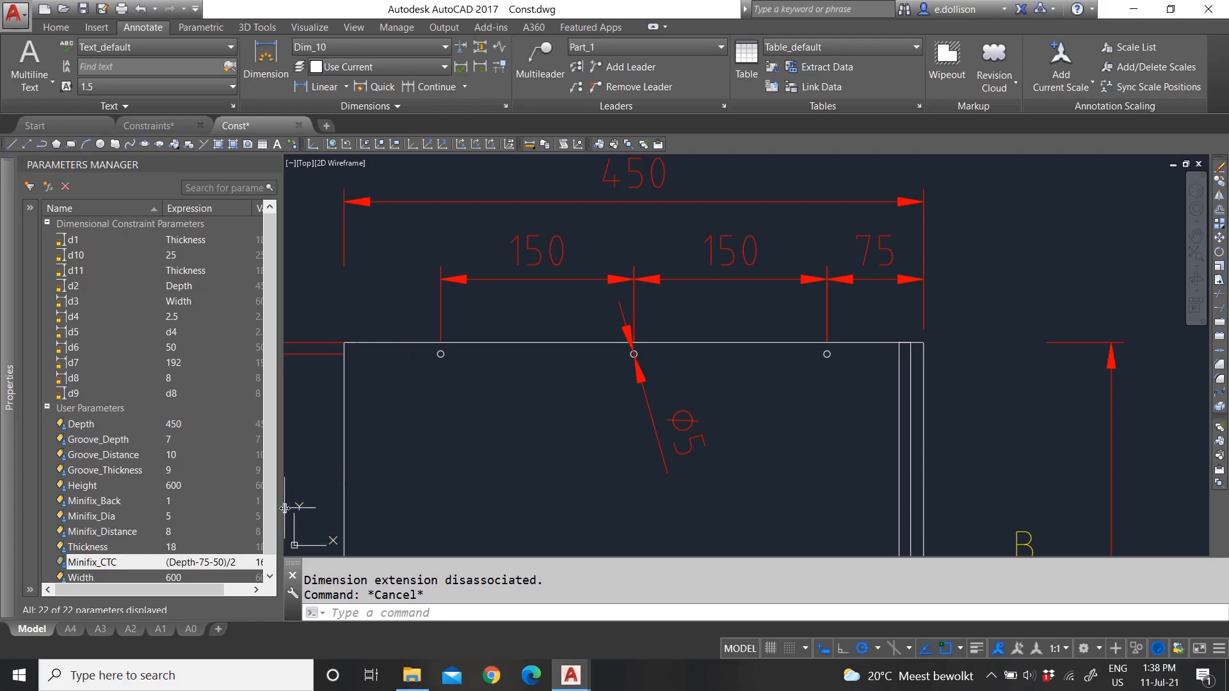
# - Widen the parameter list to reveal its Value column, and set the Minifix_CTC expression to 150
pyautogui.moveTo(299, 507); pyautogui.dragTo(315, 507)
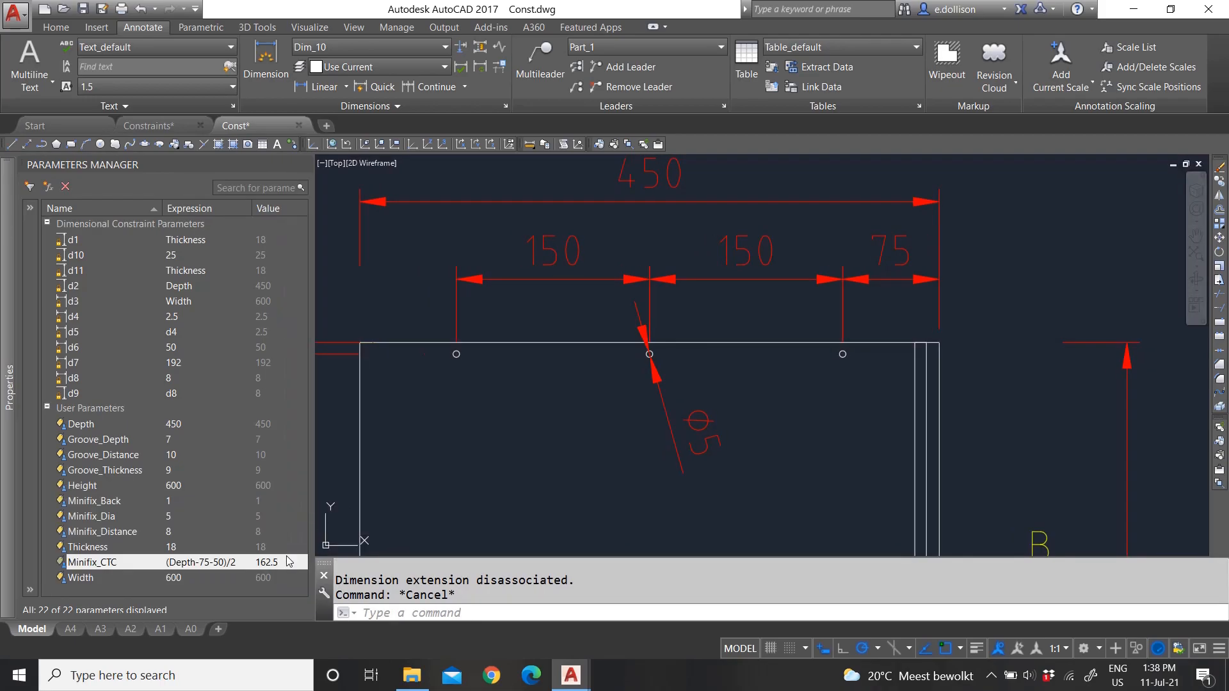
pyautogui.scroll(-3, 503, 332)
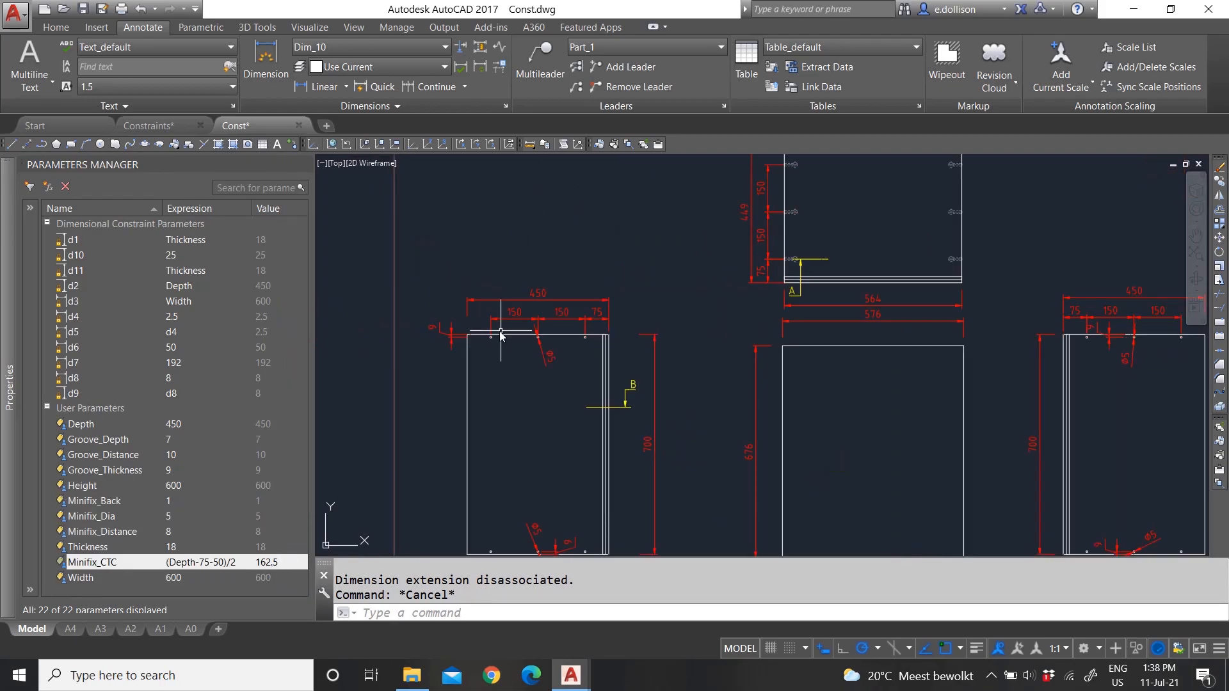
pyautogui.scroll(3, 508, 334)
pyautogui.press('Escape')
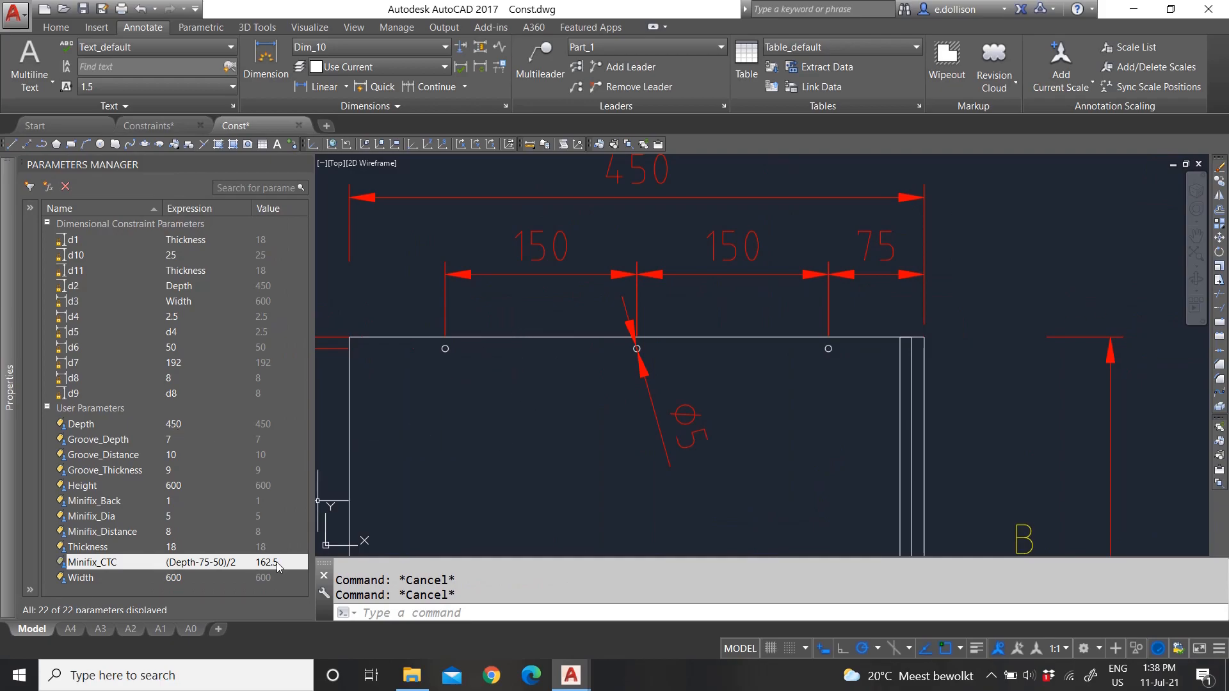
pyautogui.scroll(-8, 541, 307)
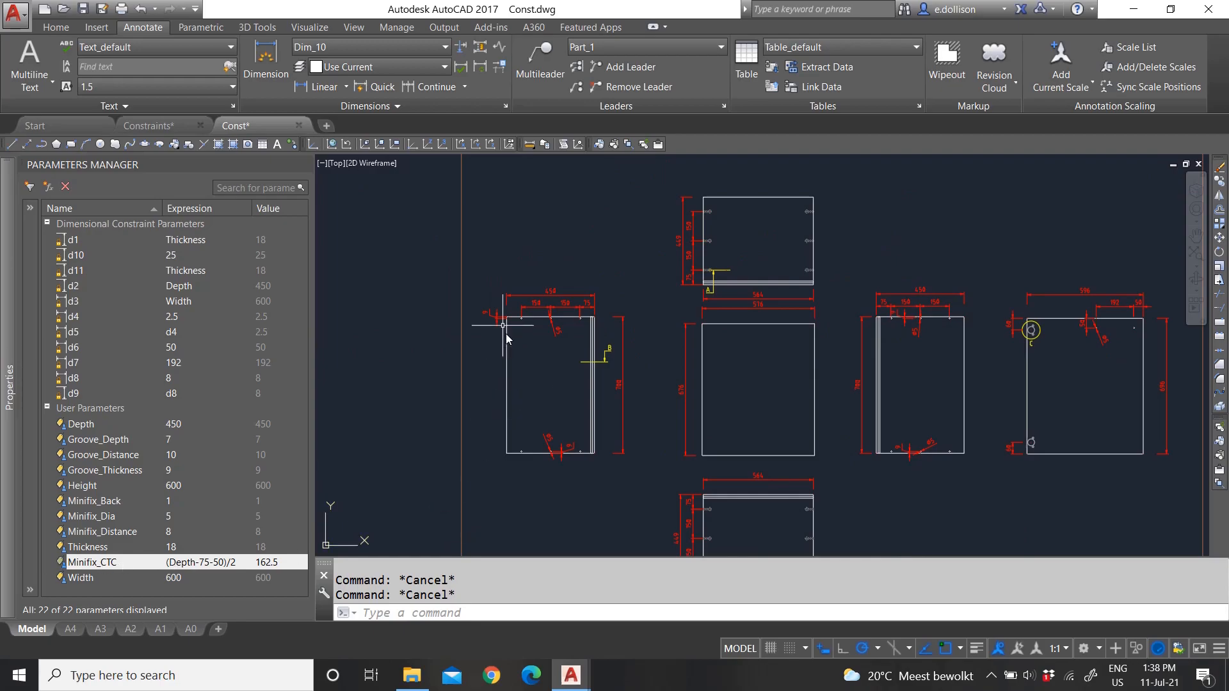
pyautogui.scroll(6, 505, 338)
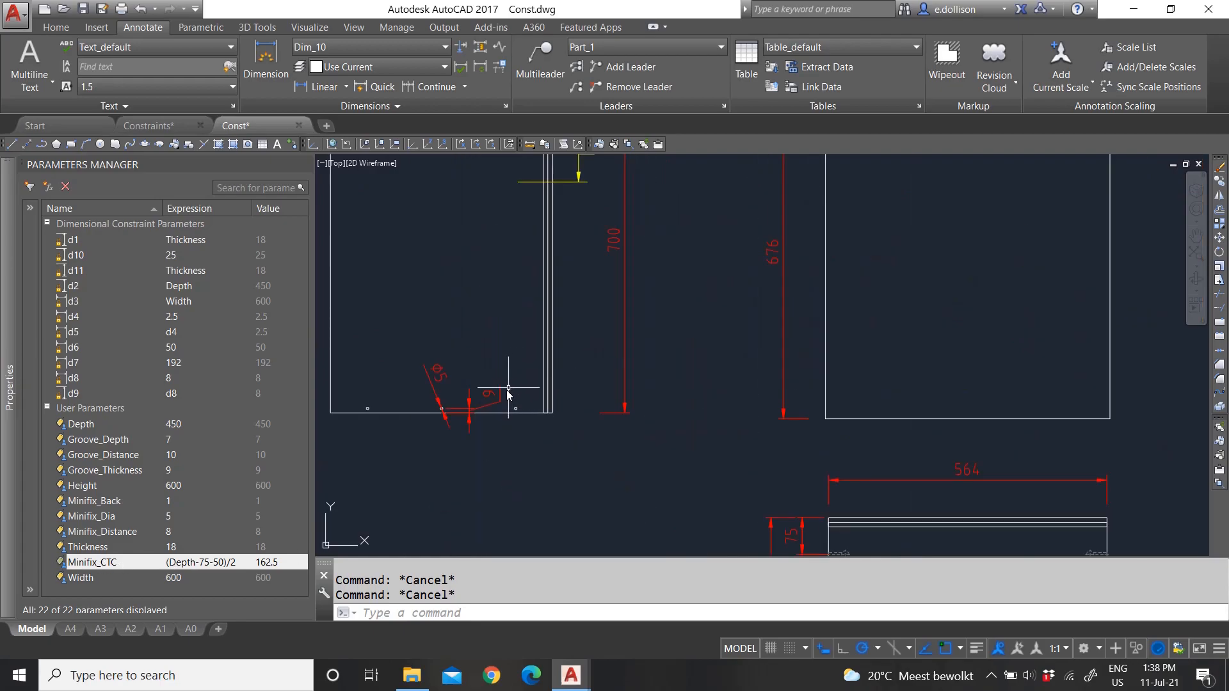
pyautogui.click(199, 564)
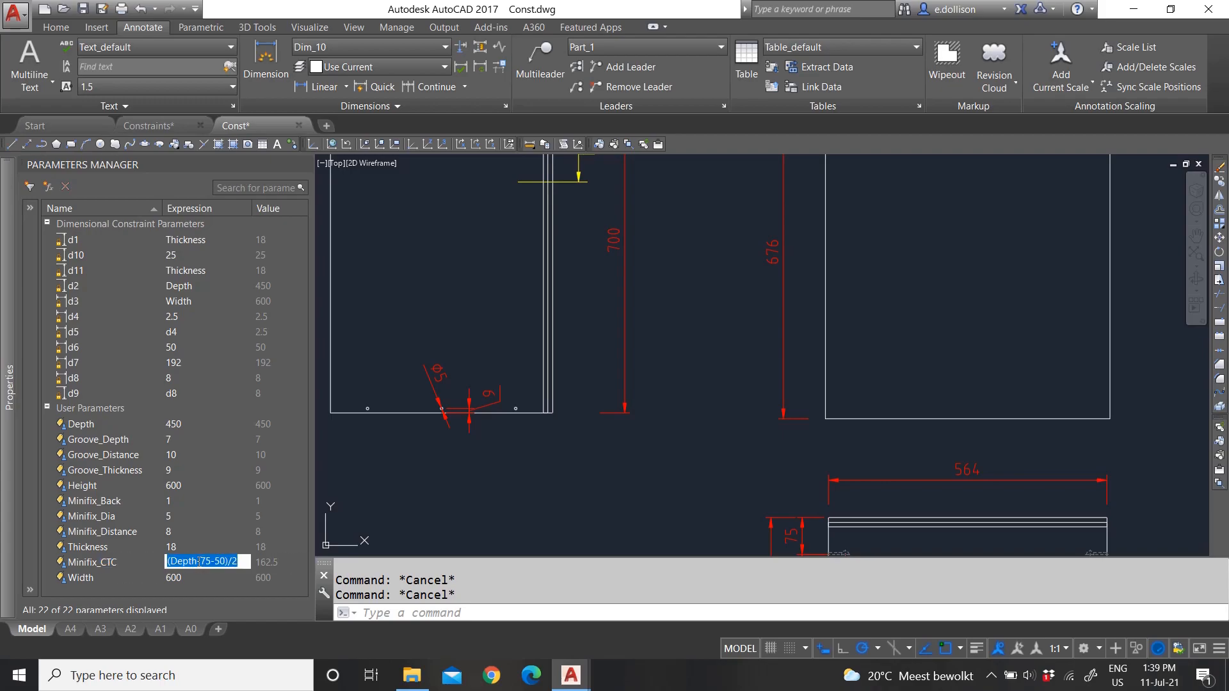
pyautogui.scroll(-4, 559, 462)
pyautogui.scroll(8, 500, 323)
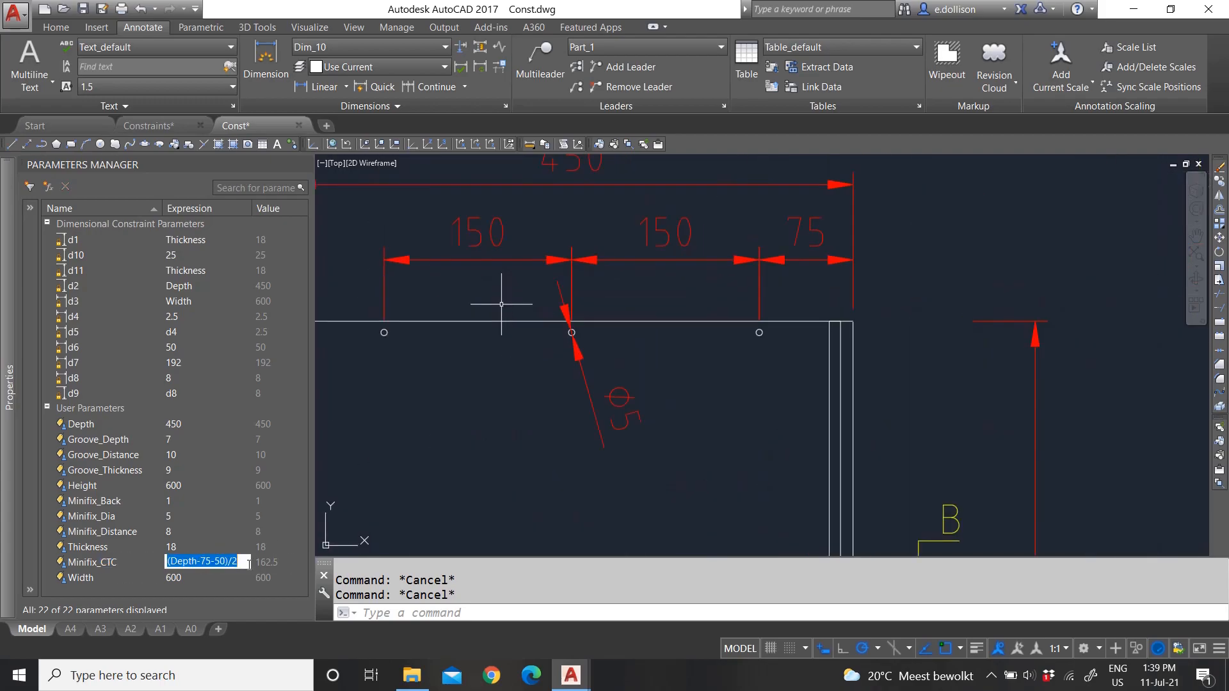
pyautogui.write('150')
pyautogui.press('Return')
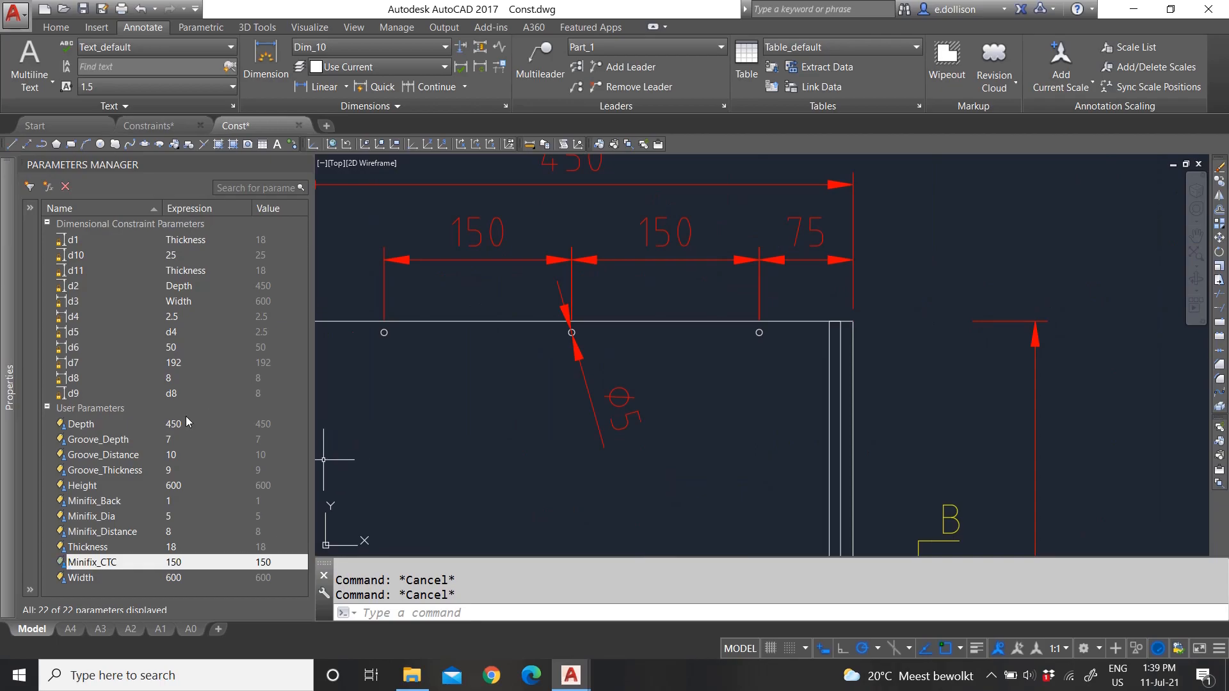
# - Examine the hole dimensions on the cabinet panels and the handle dimensions below the cabinet's top view
pyautogui.scroll(-5, 506, 358)
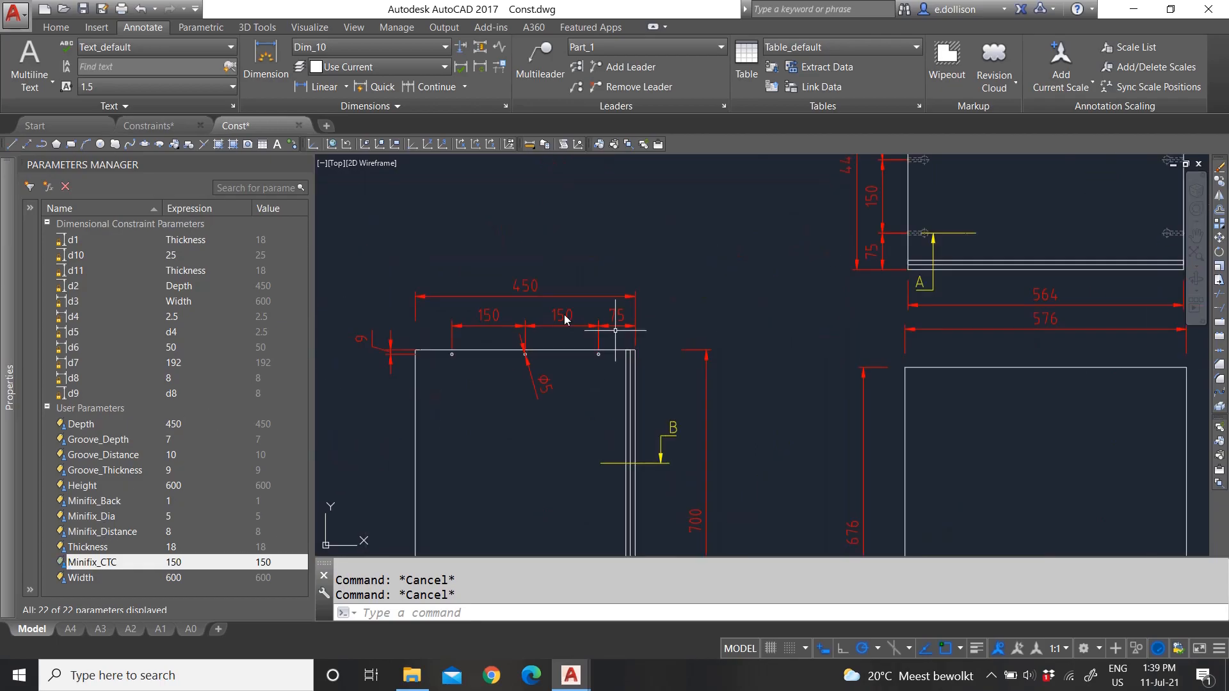
pyautogui.scroll(8, 506, 360)
pyautogui.scroll(-7, 469, 417)
pyautogui.scroll(4, 494, 406)
pyautogui.scroll(-2, 515, 411)
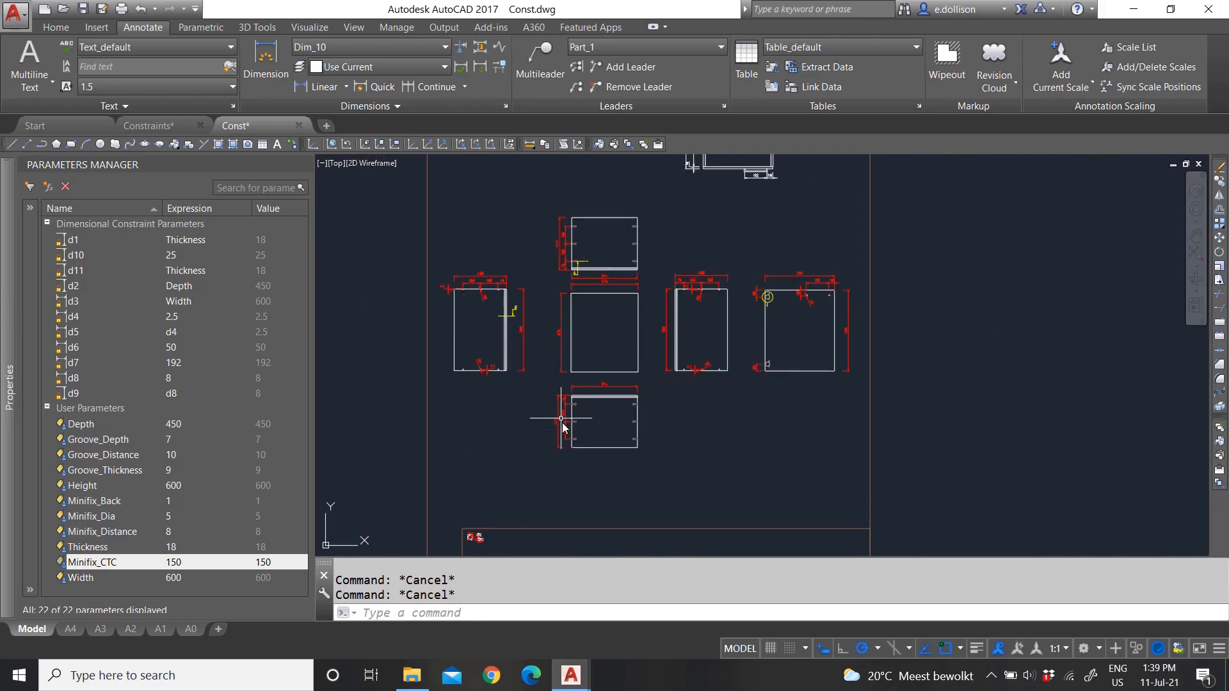
pyautogui.scroll(3, 768, 276)
pyautogui.scroll(5, 832, 295)
pyautogui.scroll(2, 851, 297)
pyautogui.scroll(-8, 719, 293)
pyautogui.scroll(7, 708, 301)
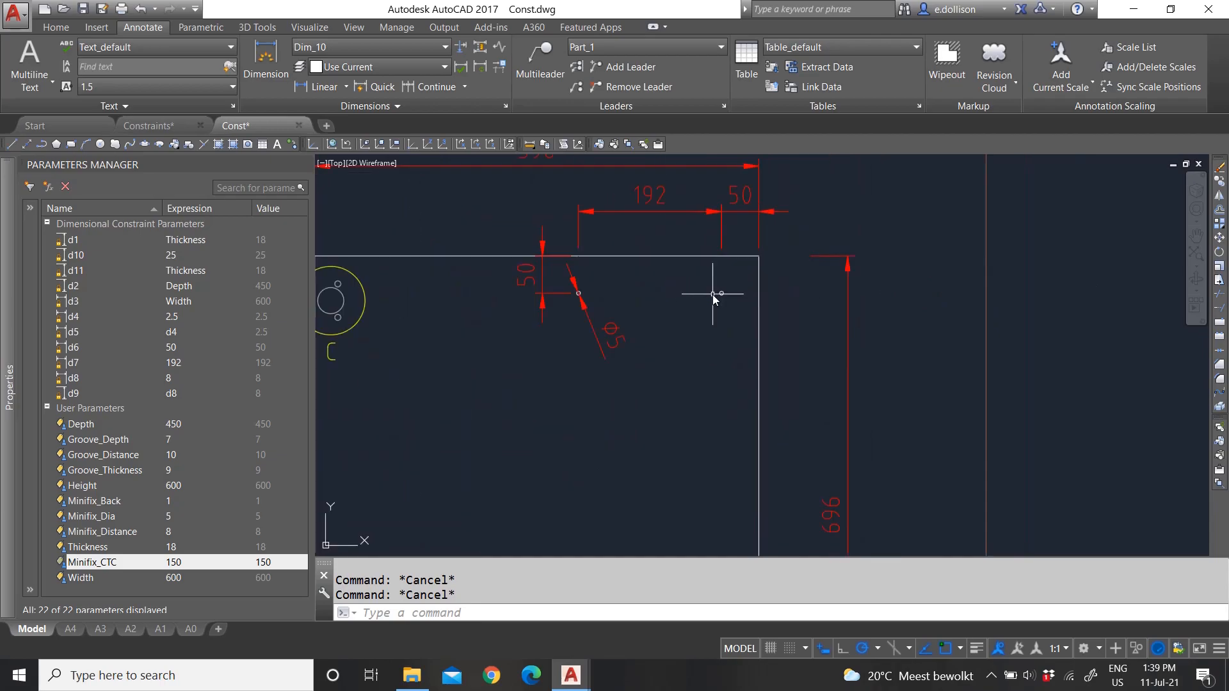
pyautogui.scroll(-6, 673, 410)
pyautogui.scroll(7, 590, 173)
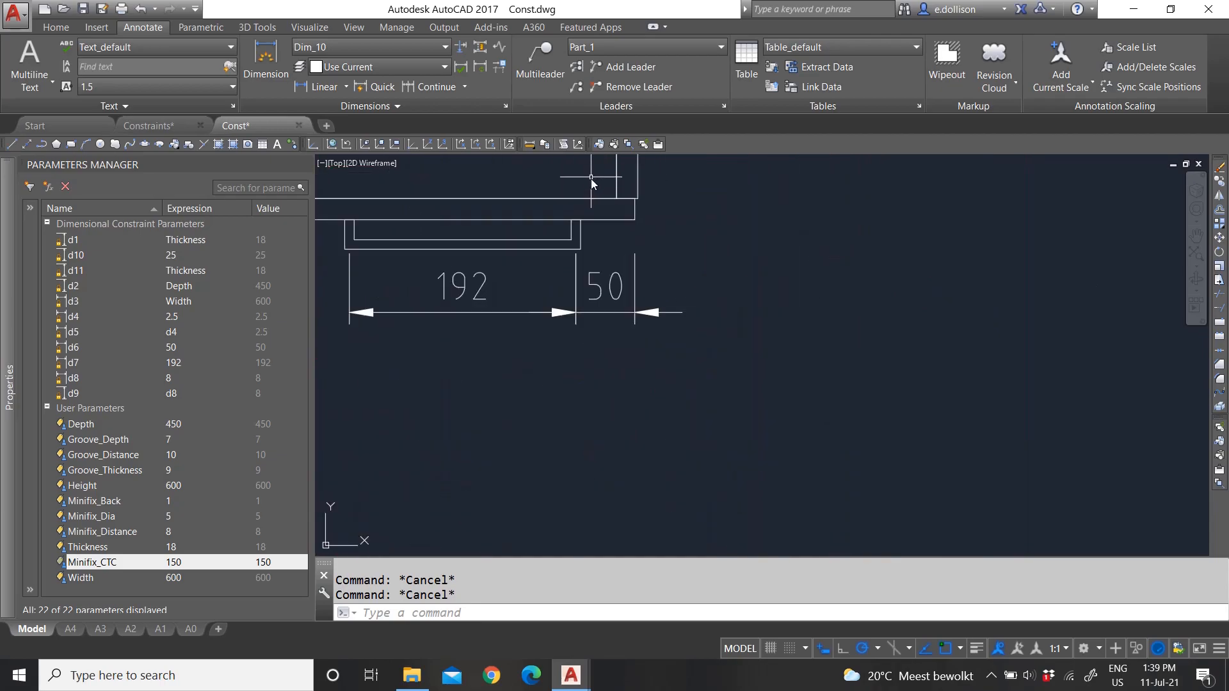
pyautogui.scroll(-6, 621, 304)
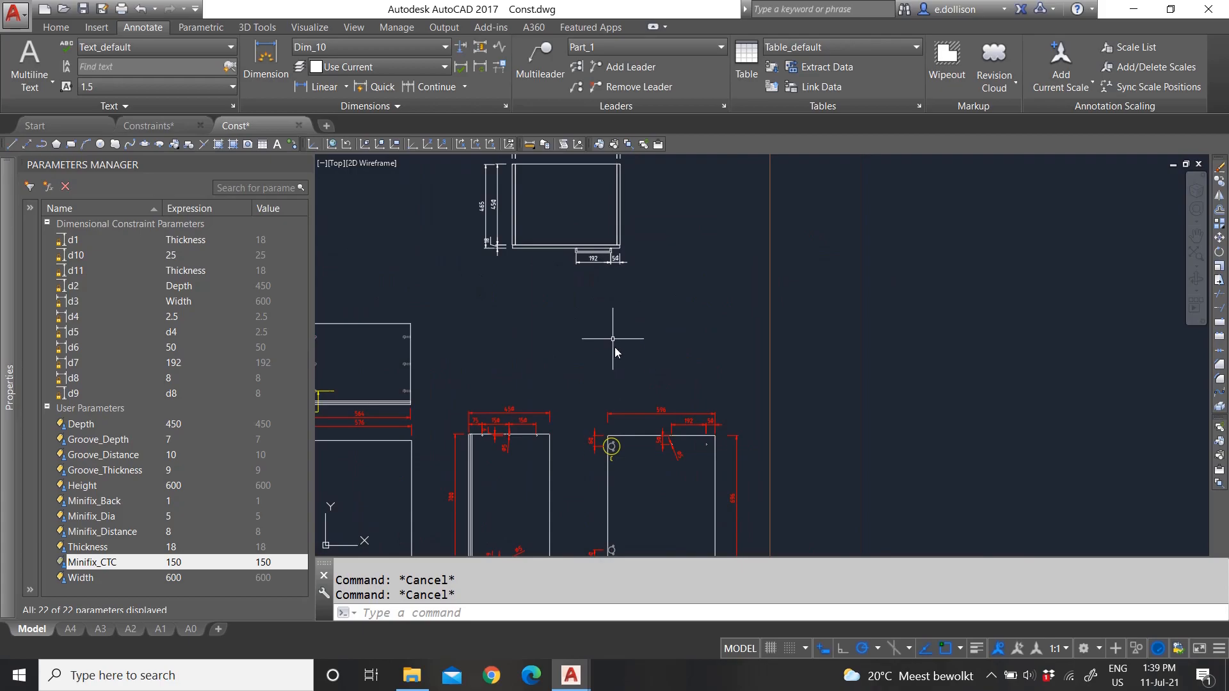
pyautogui.scroll(7, 602, 256)
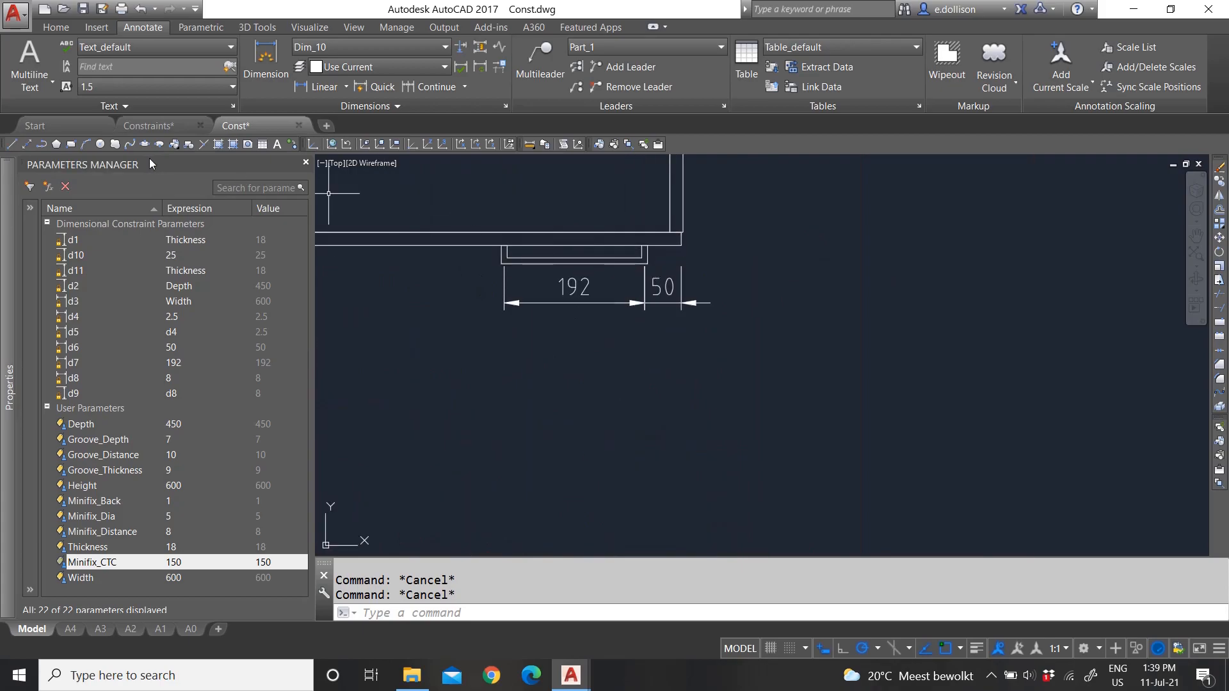
# - Rename the handle's edge distance parameter d6 to Handles_Dis and its length parameter d7 to Handle_CTC
pyautogui.click(182, 348)
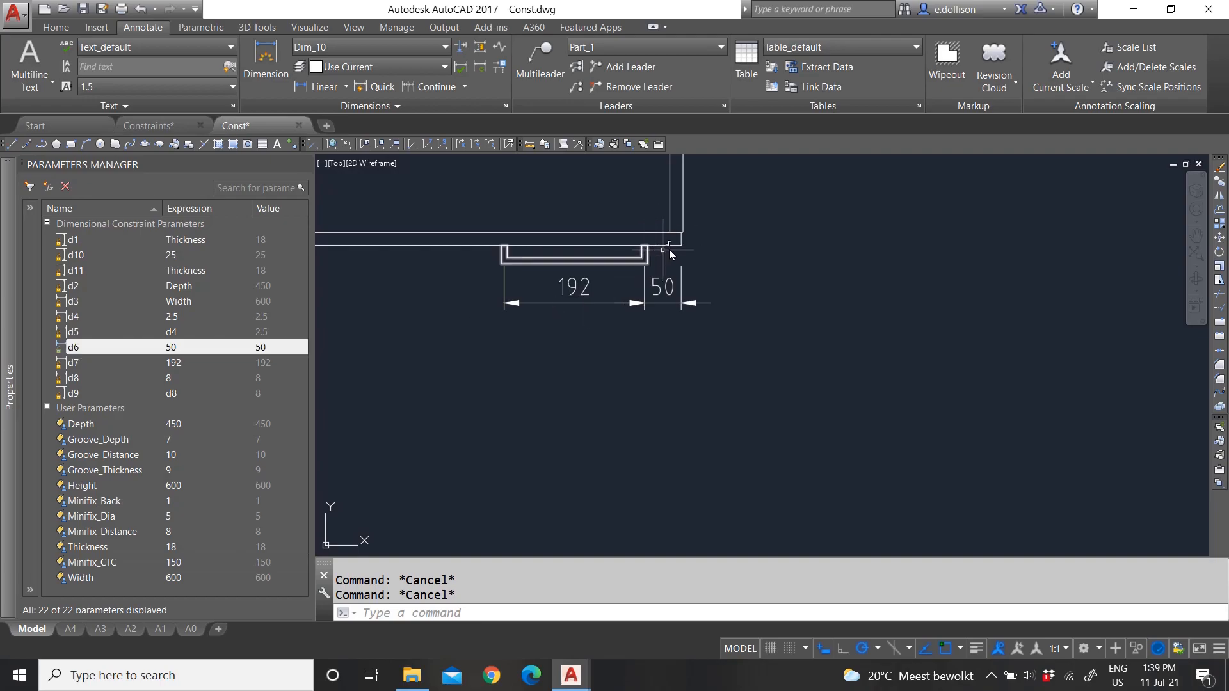
pyautogui.scroll(-5, 642, 275)
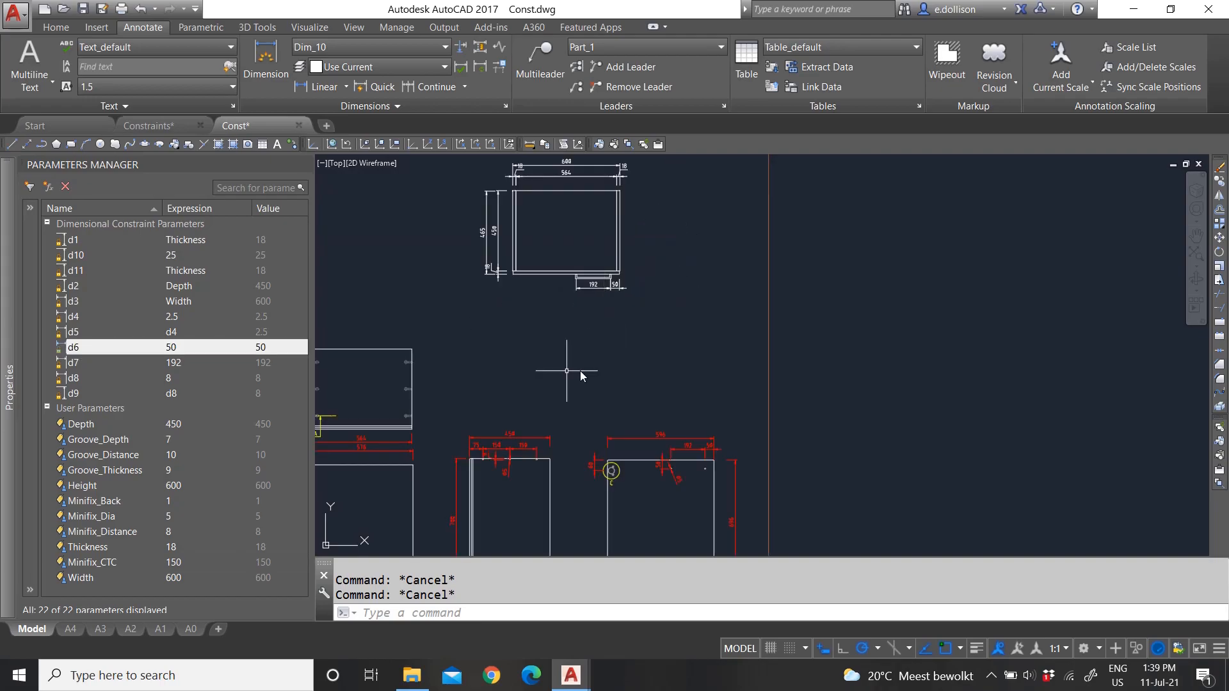
pyautogui.doubleClick(90, 348)
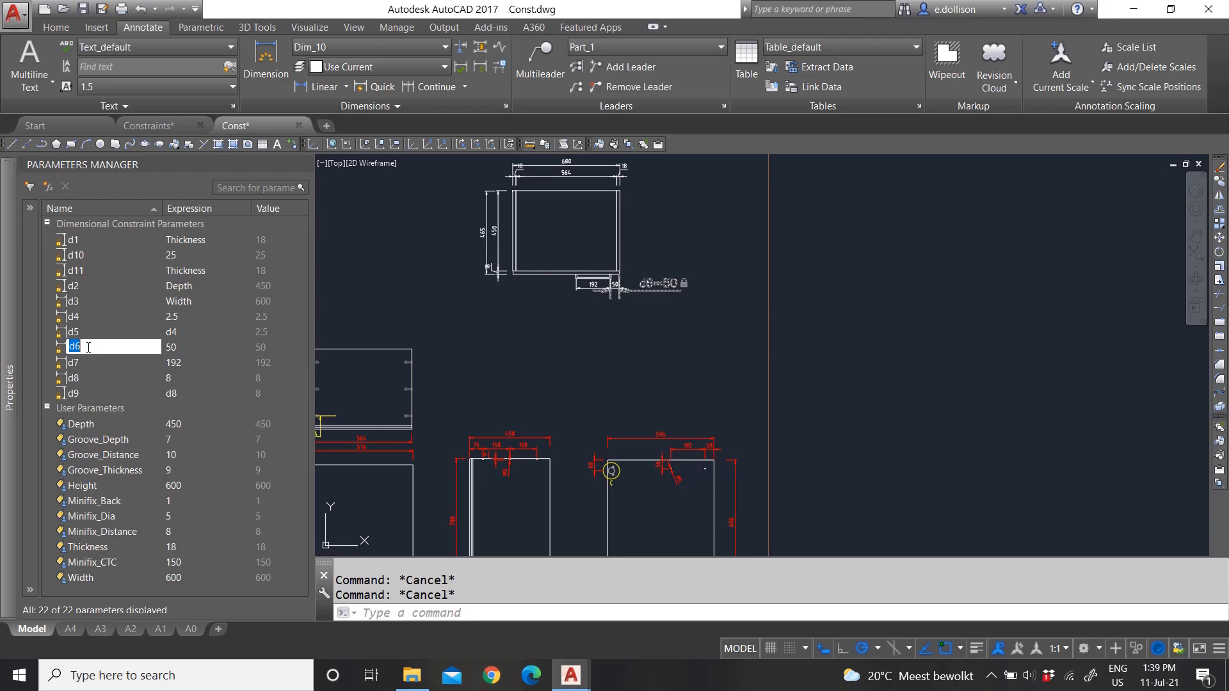
pyautogui.write('Handles_')
pyautogui.write('Dis')
pyautogui.press('Return')
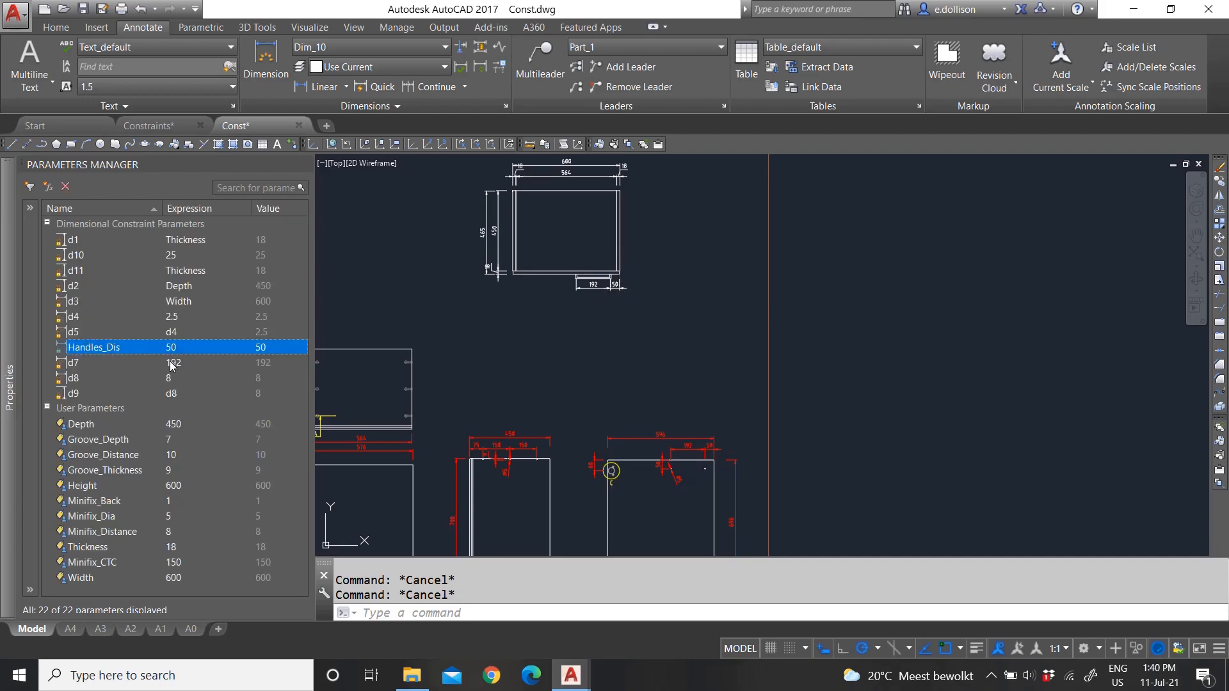
pyautogui.click(89, 365)
pyautogui.write('Handle_CT')
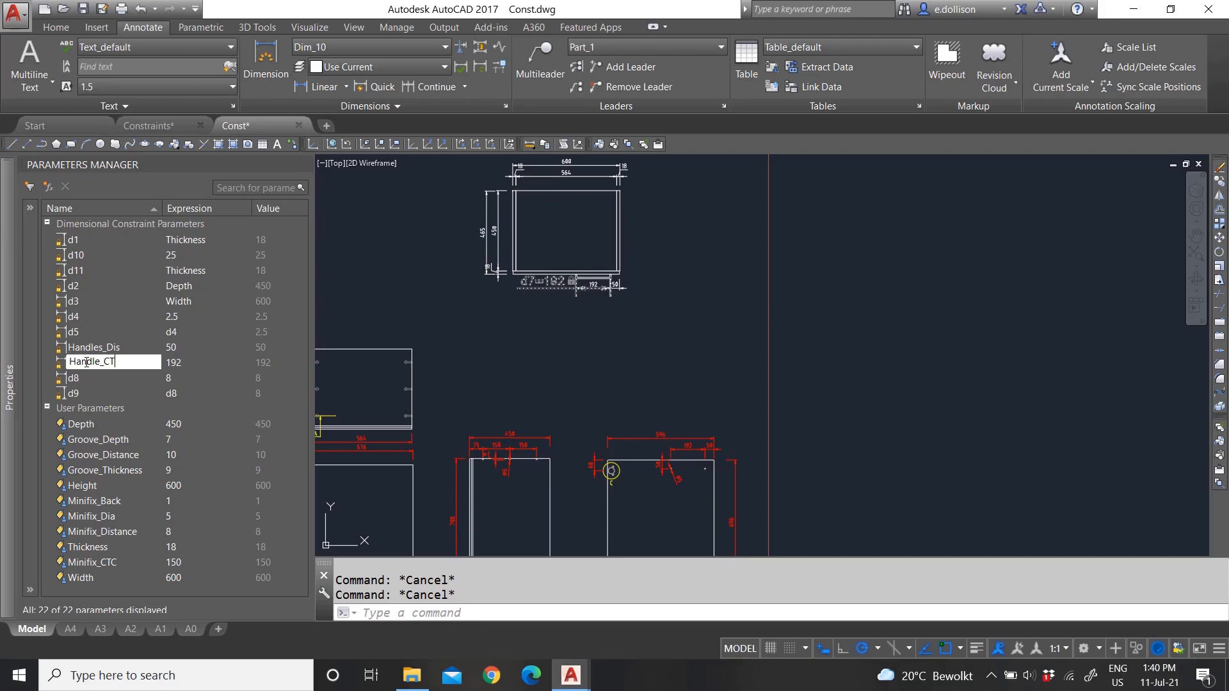
pyautogui.press('Return')
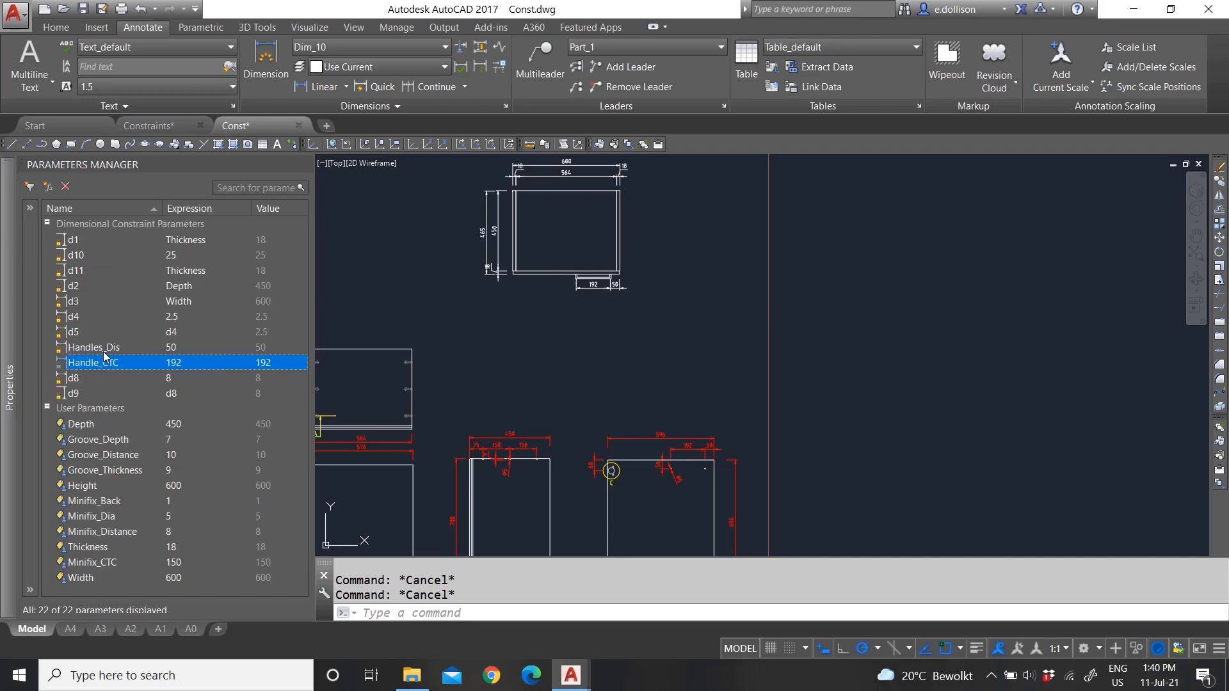
# - Correct the parameter name Handles_Dis to Handle_Dis
pyautogui.doubleClick(102, 347)
pyautogui.click(102, 347)
pyautogui.press('Return')
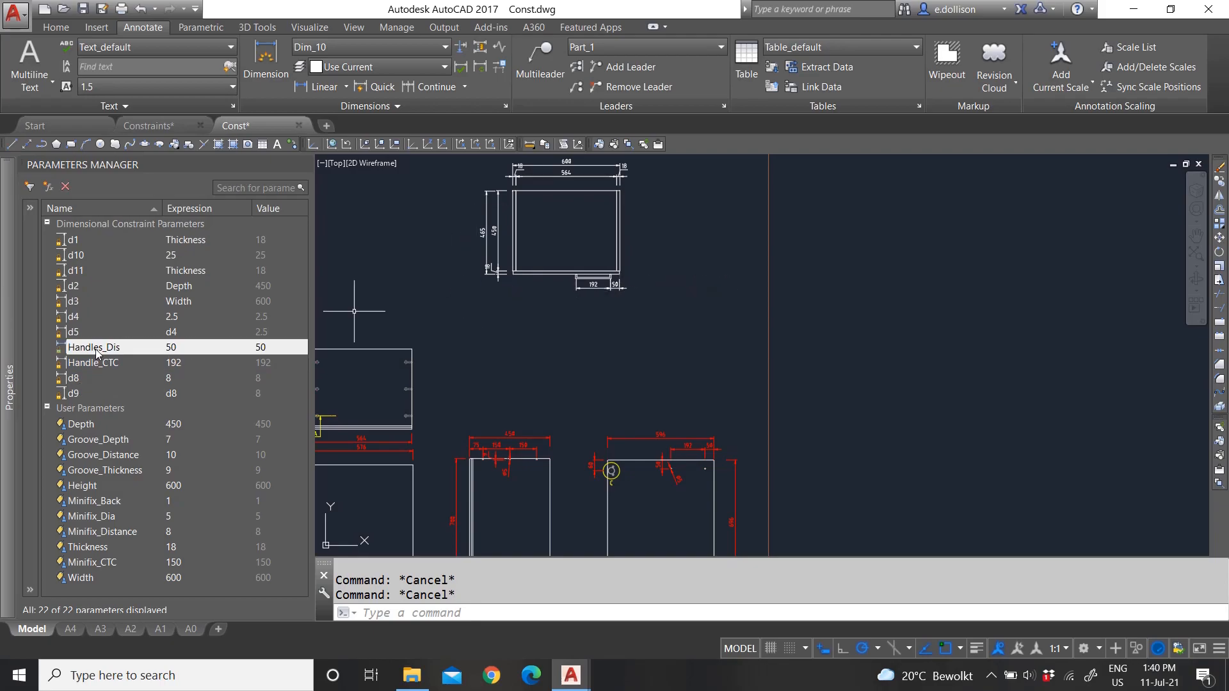
pyautogui.doubleClick(97, 349)
pyautogui.click(103, 347)
pyautogui.press('BackSpace')
pyautogui.press('Return')
# - Rename parameter d4, the front panel's side offset in the top view, to Edge
pyautogui.click(82, 317)
pyautogui.click(82, 317)
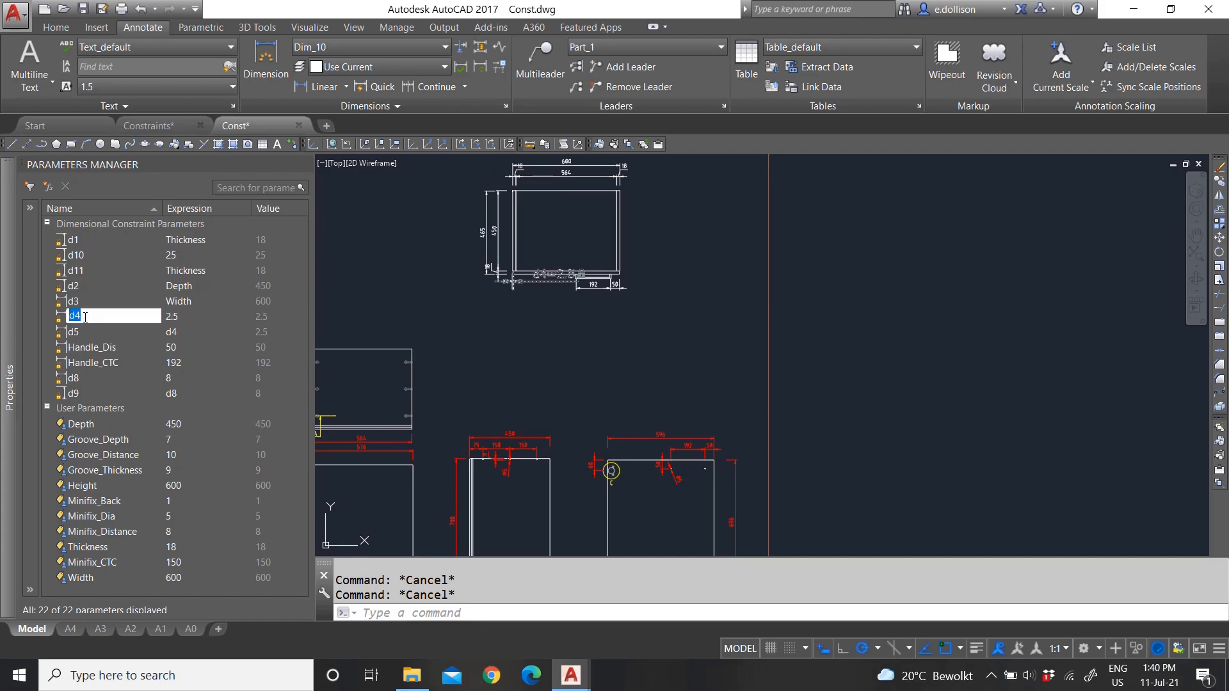
pyautogui.scroll(10, 531, 268)
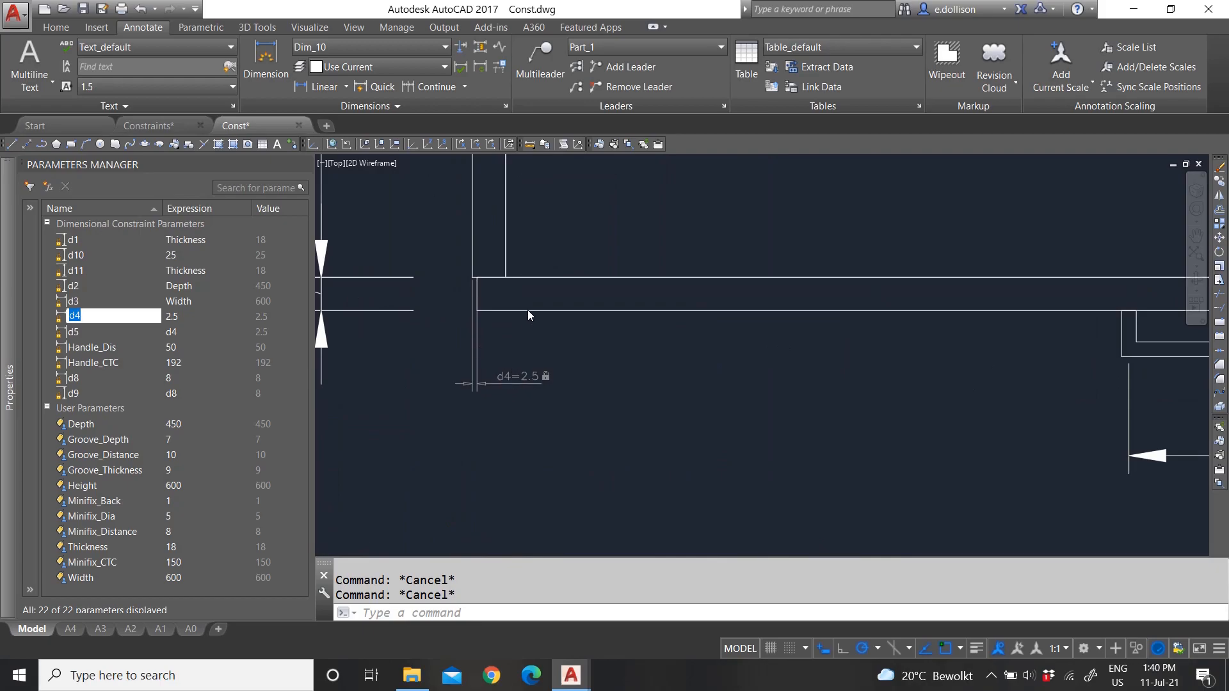
pyautogui.scroll(-4, 527, 310)
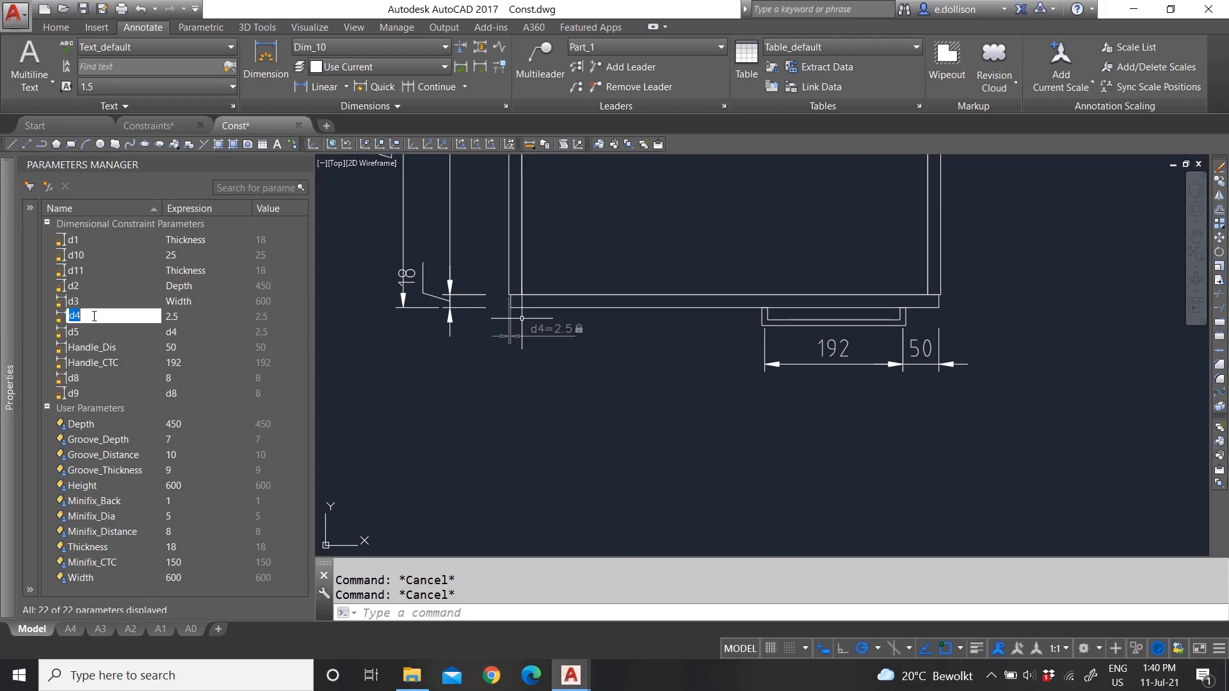
pyautogui.scroll(4, 503, 296)
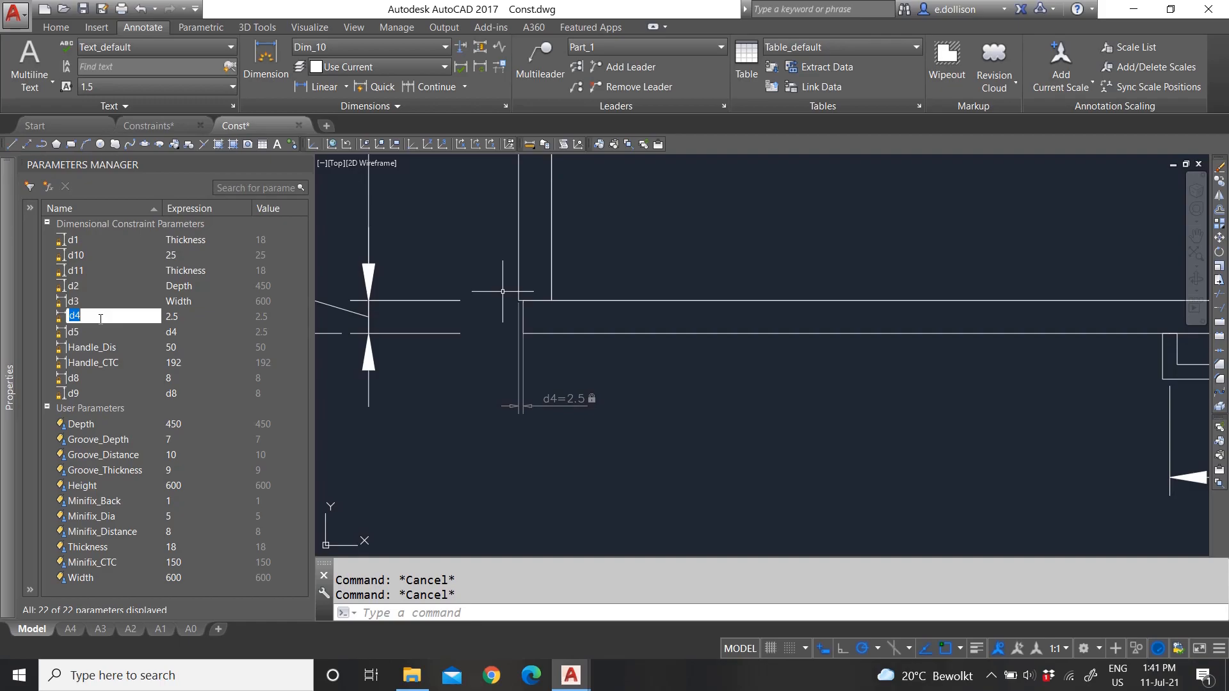
pyautogui.write('Edge')
pyautogui.press('Return')
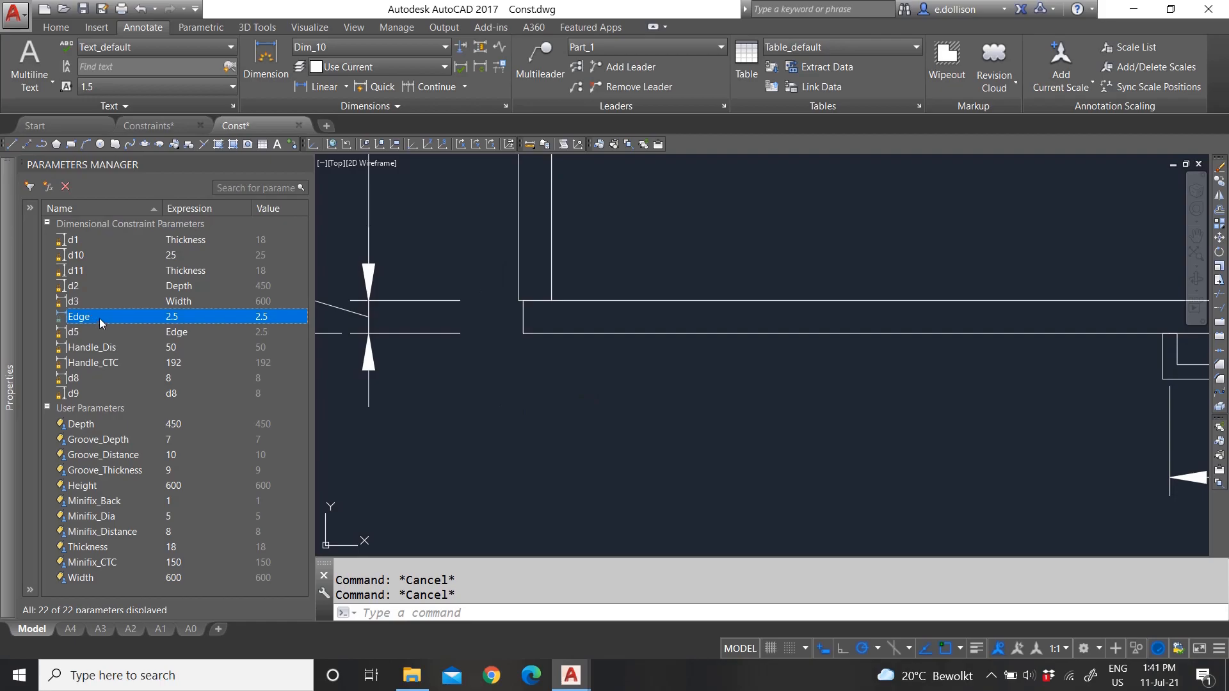
# - Examine the remaining unnamed constraint parameters d10 and d8 against the top view and the panel drawings
pyautogui.scroll(-8, 580, 342)
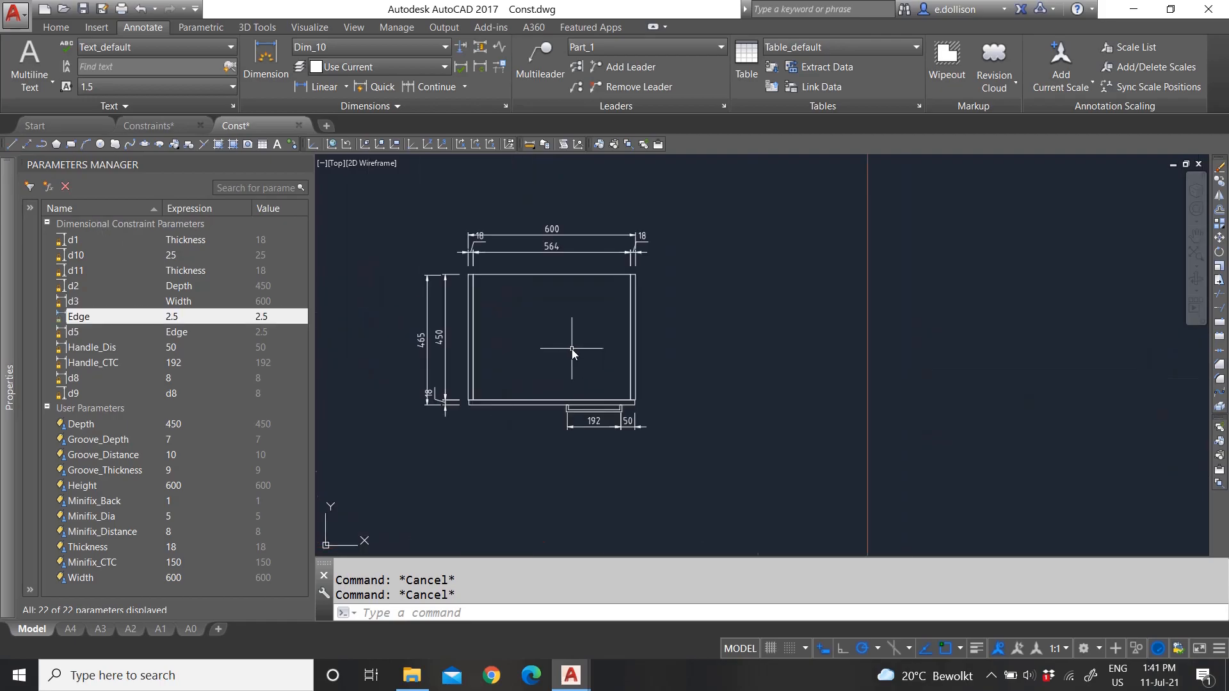
pyautogui.scroll(4, 608, 403)
pyautogui.scroll(-4, 492, 341)
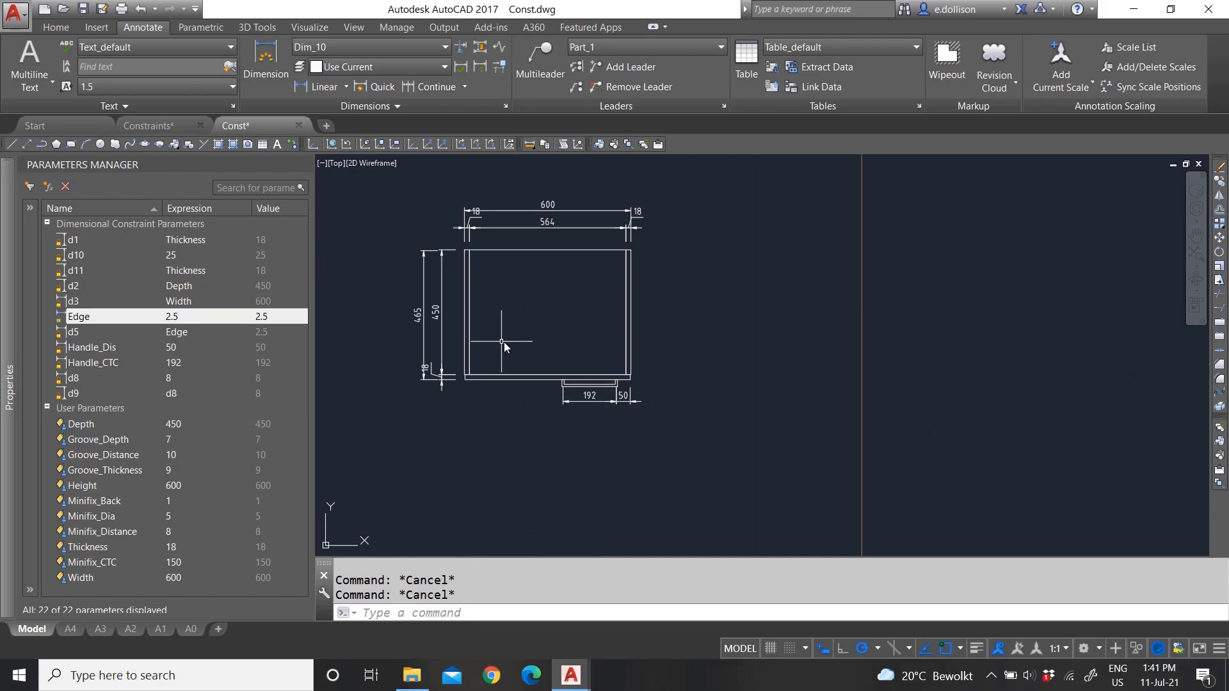
pyautogui.click(94, 252)
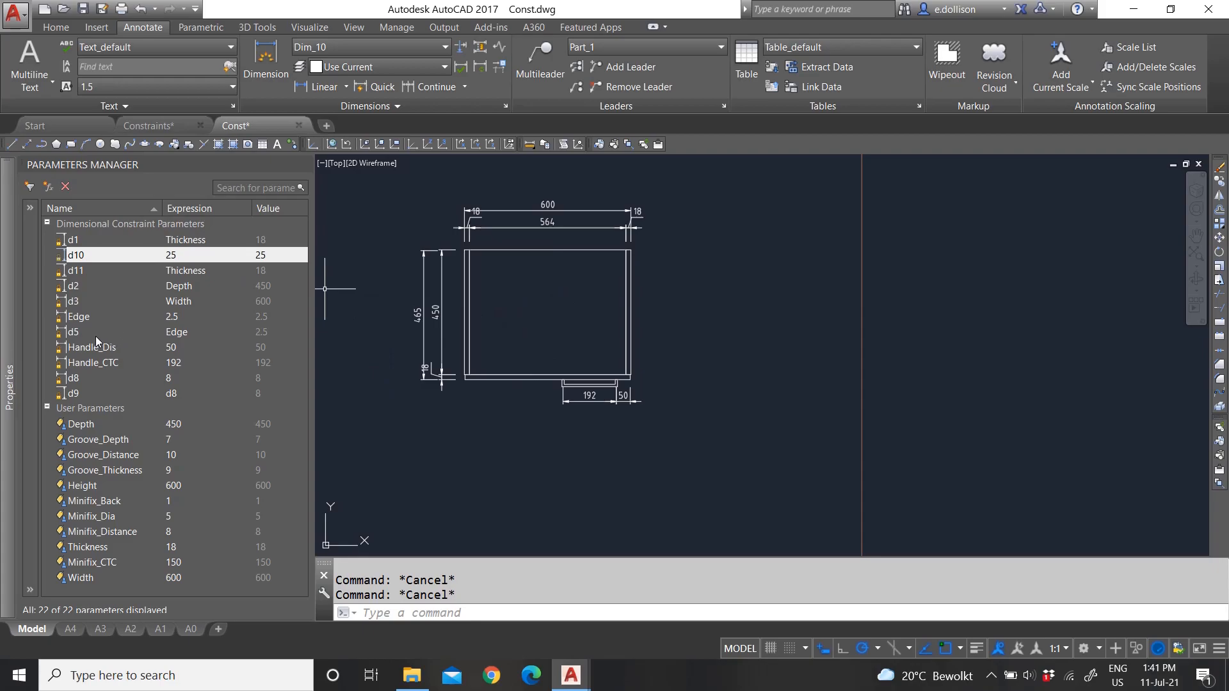
pyautogui.click(87, 379)
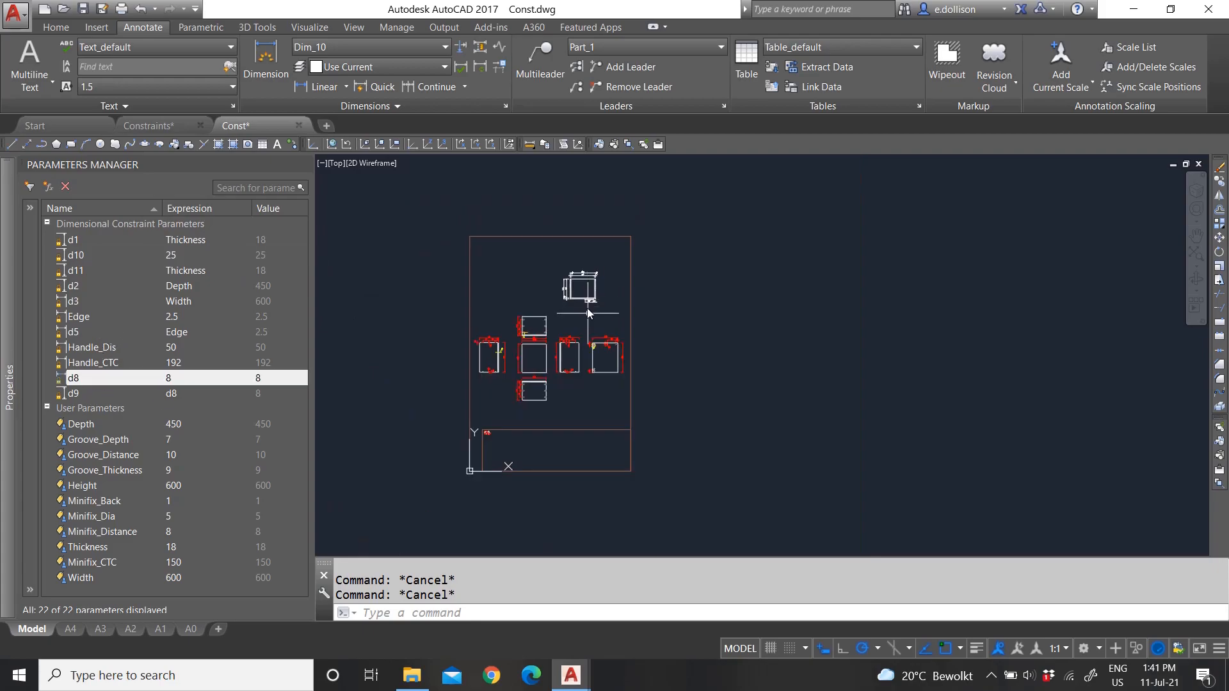
pyautogui.scroll(5, 588, 313)
pyautogui.scroll(3, 819, 276)
pyautogui.scroll(-5, 824, 266)
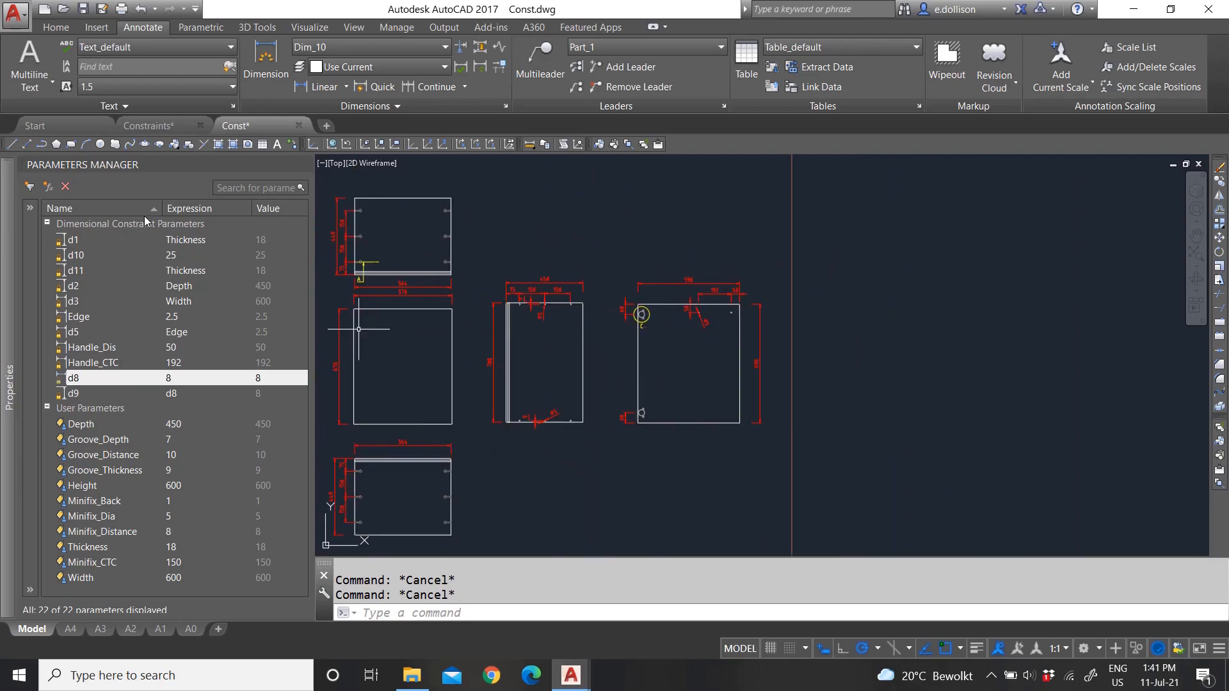
pyautogui.scroll(-4, 498, 369)
pyautogui.scroll(6, 480, 321)
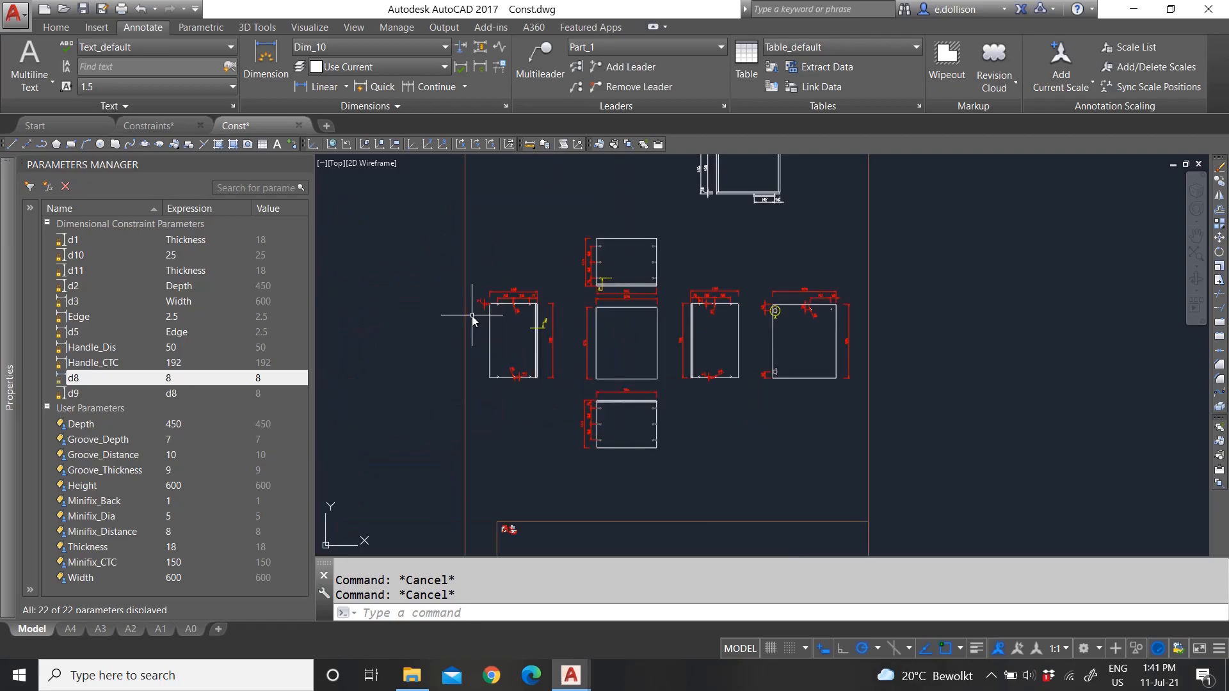
# - Examine the layout and spacing of the dimensioned panel drawings against the Height parameter
pyautogui.scroll(-2, 480, 342)
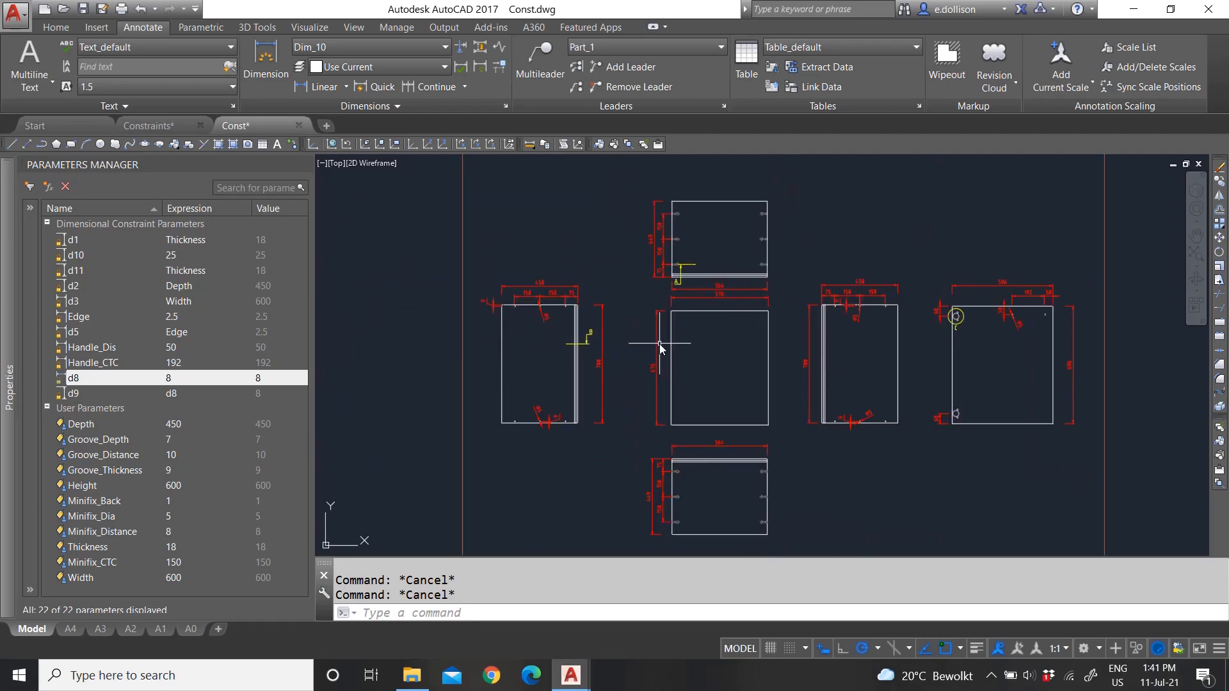
pyautogui.scroll(-2, 580, 330)
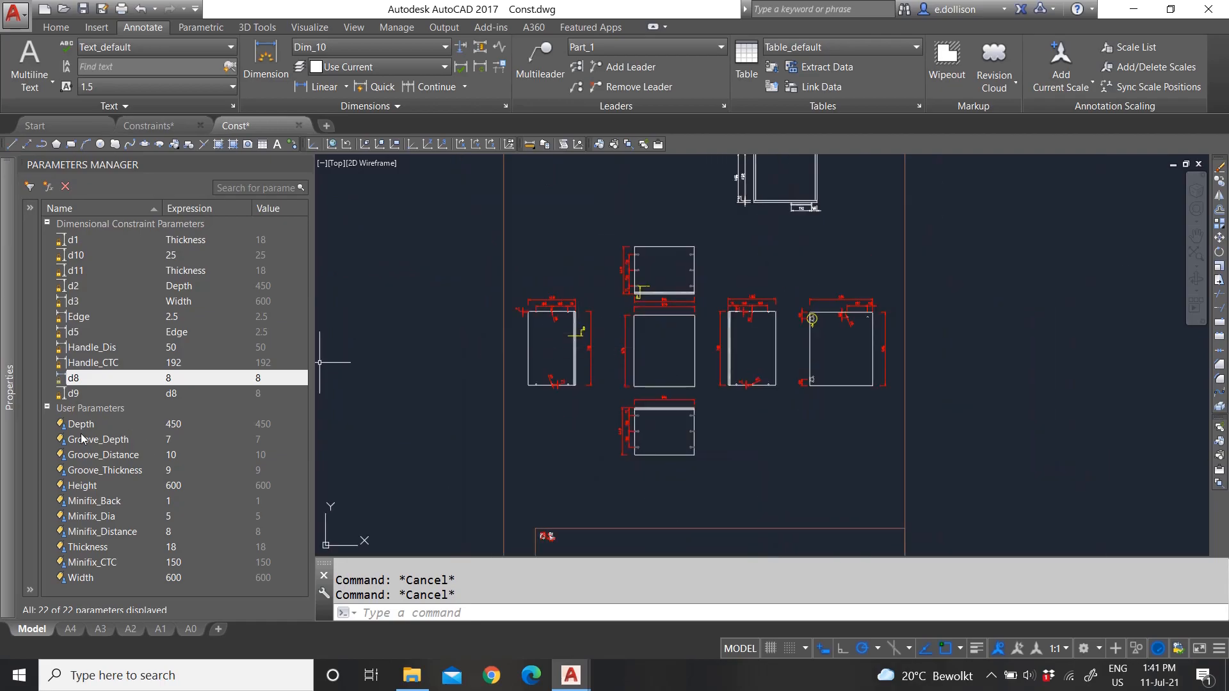
pyautogui.click(105, 488)
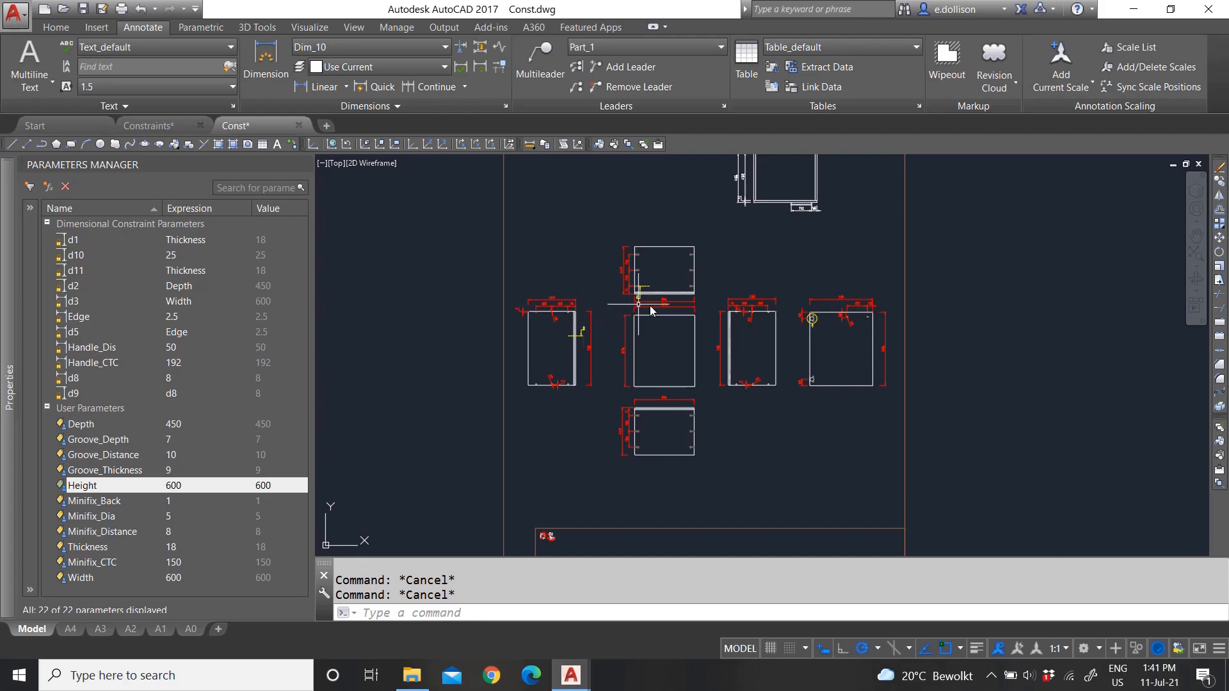
pyautogui.scroll(2, 718, 291)
pyautogui.scroll(-4, 599, 333)
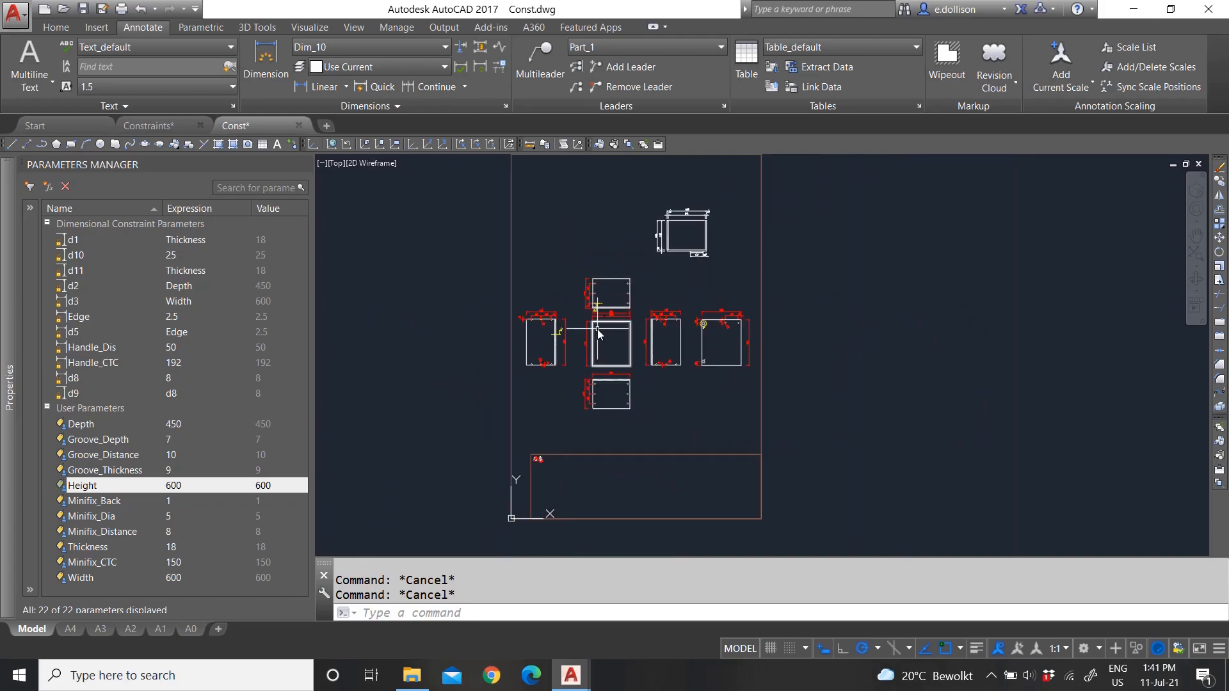
pyautogui.scroll(4, 582, 274)
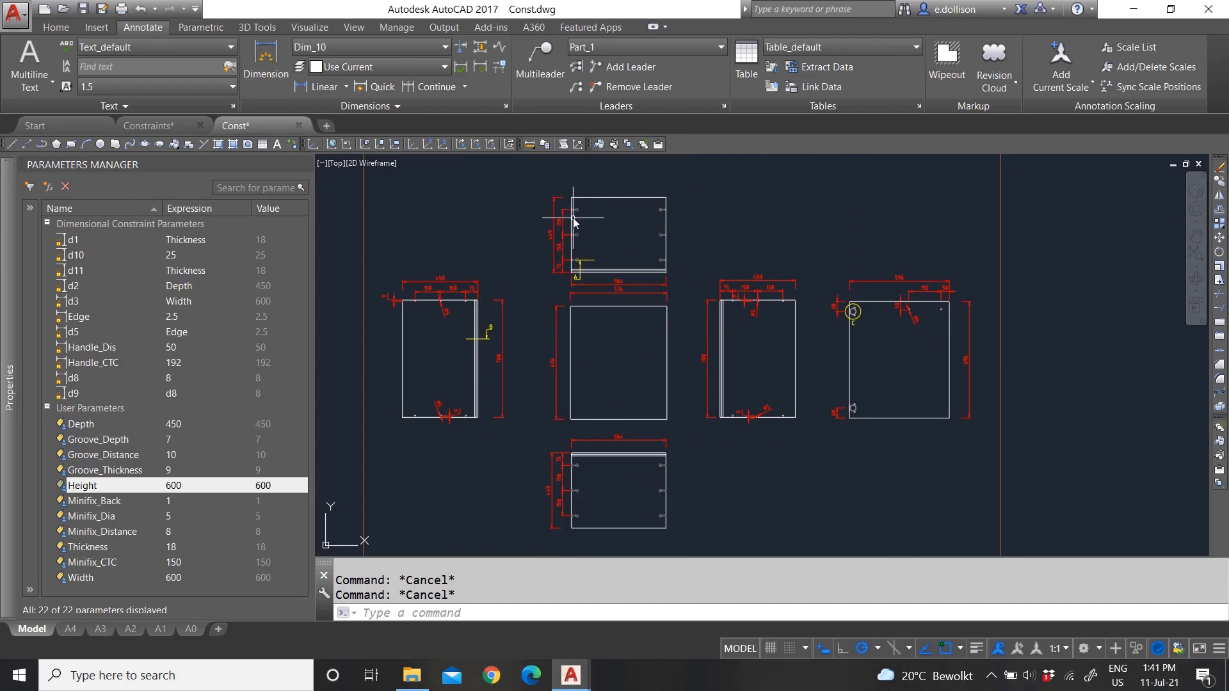
pyautogui.scroll(3, 590, 273)
pyautogui.scroll(-3, 580, 281)
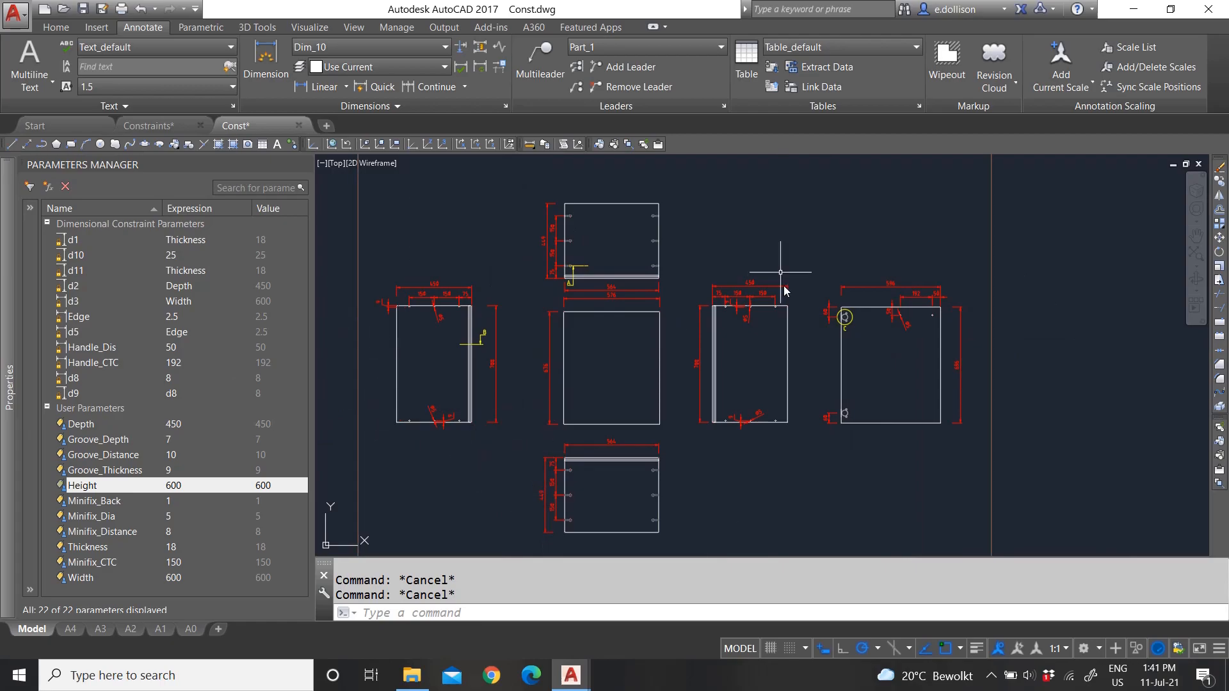
pyautogui.scroll(4, 522, 346)
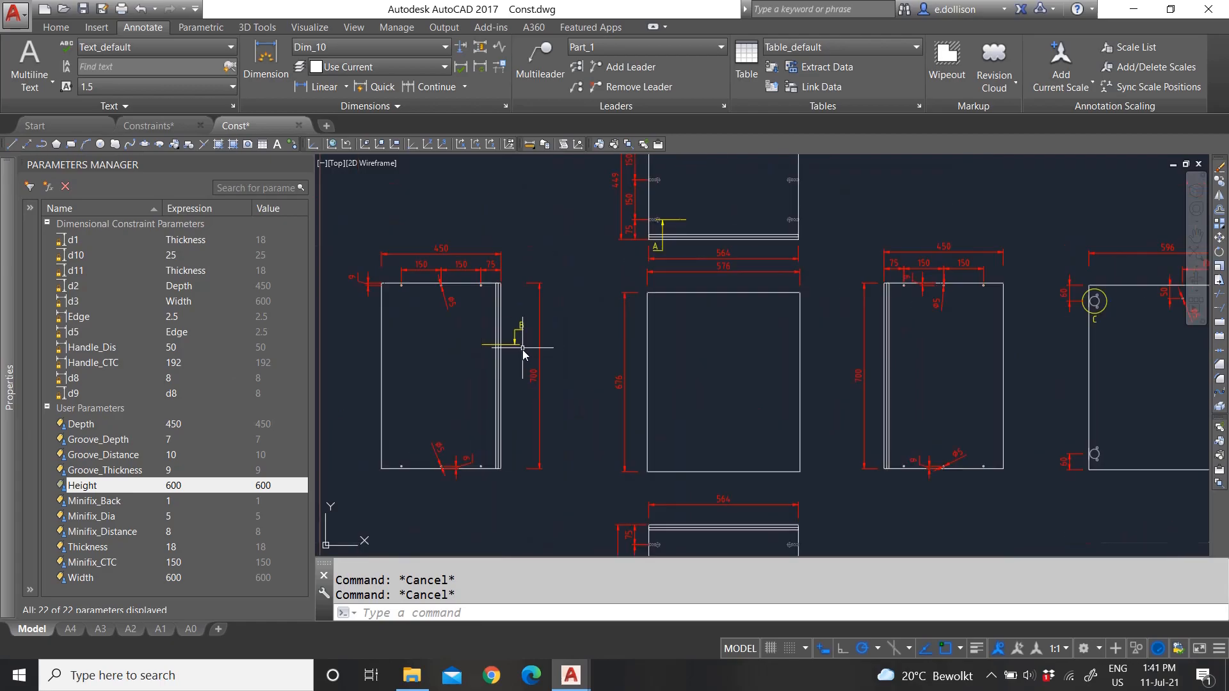
# - Add a linear dimensional constraint from the left end of section line B to the left side panel's inner groove line, accepting the default value
pyautogui.click(200, 27)
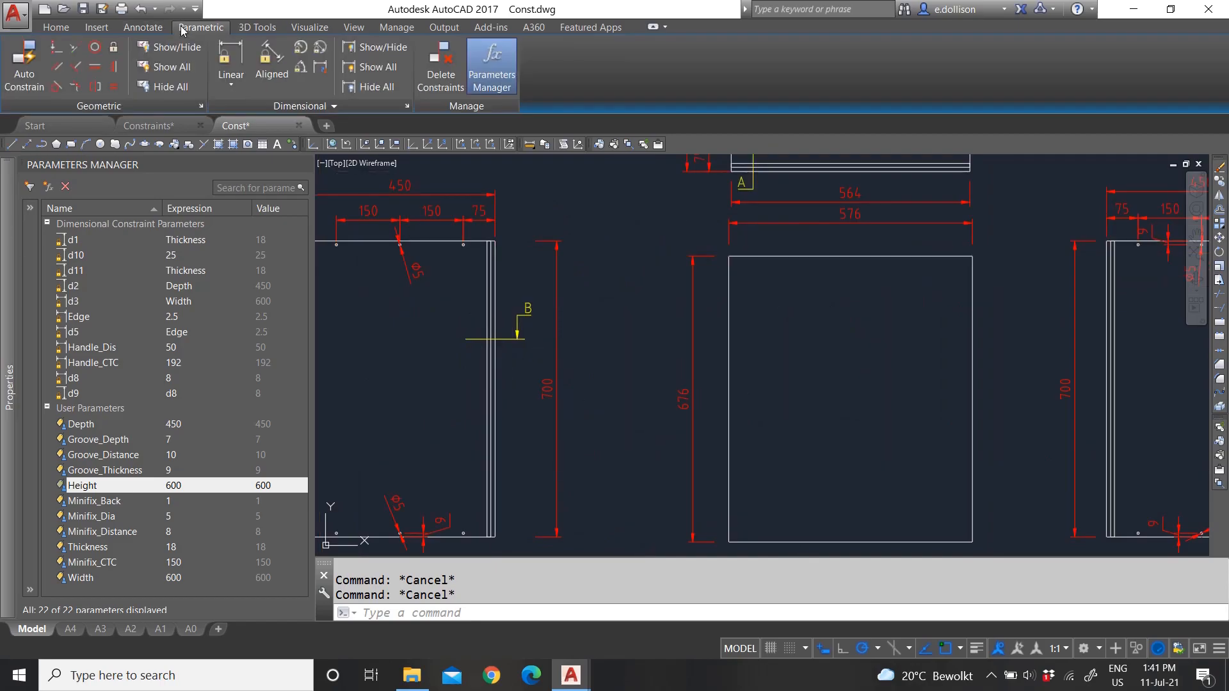
pyautogui.click(228, 58)
pyautogui.scroll(8, 474, 349)
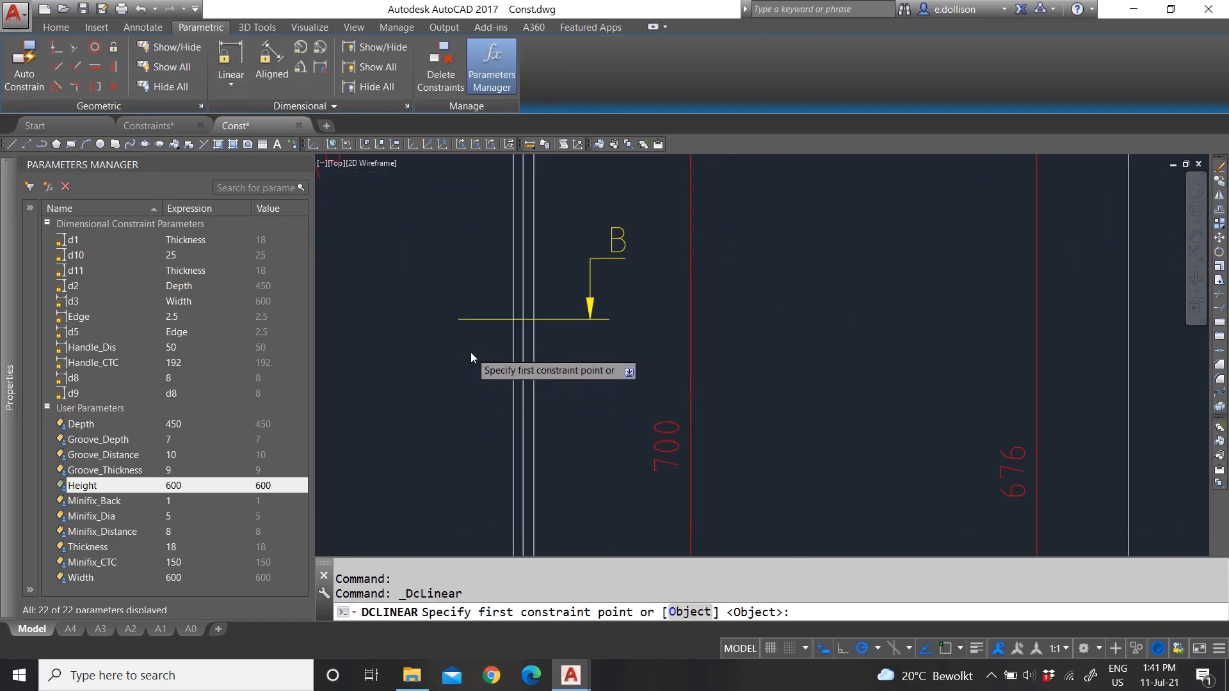
pyautogui.click(439, 271)
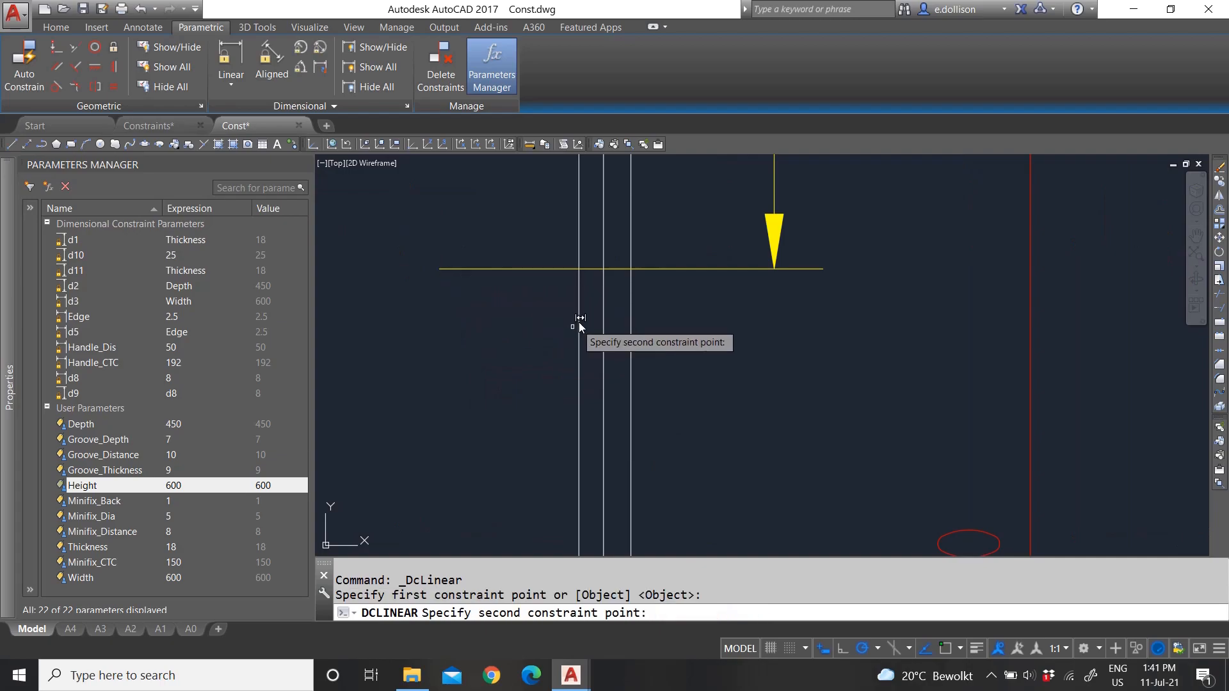
pyautogui.scroll(-2, 580, 295)
pyautogui.scroll(2, 596, 281)
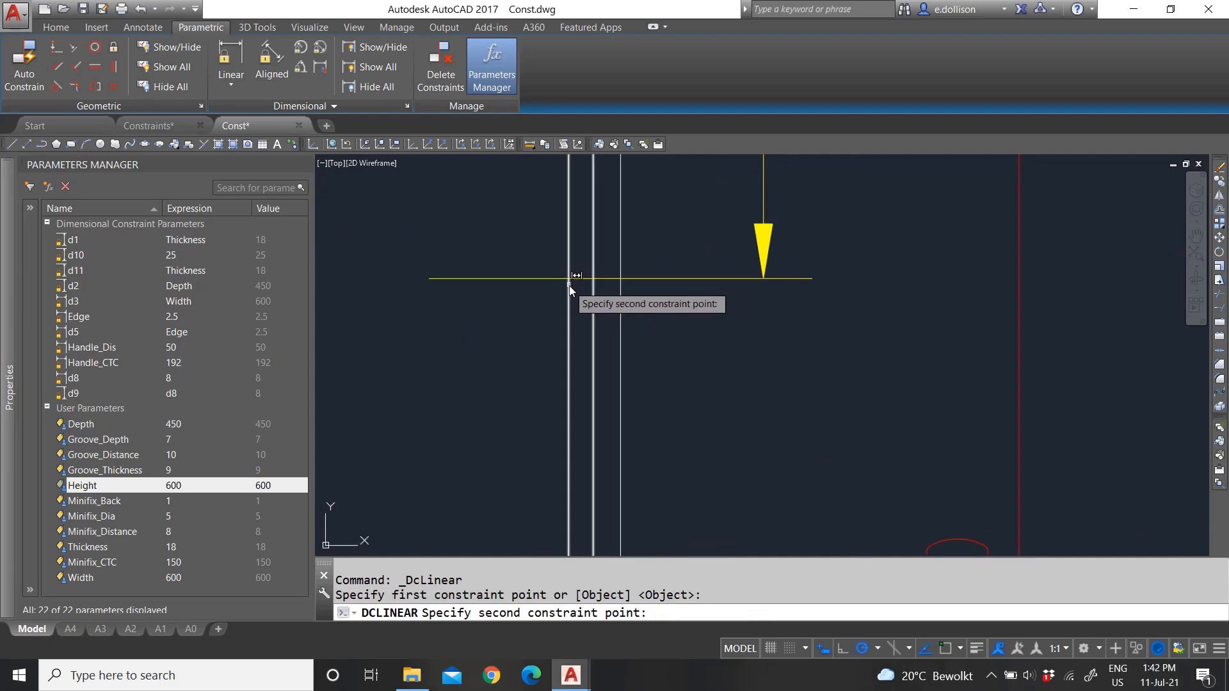
pyautogui.click(567, 287)
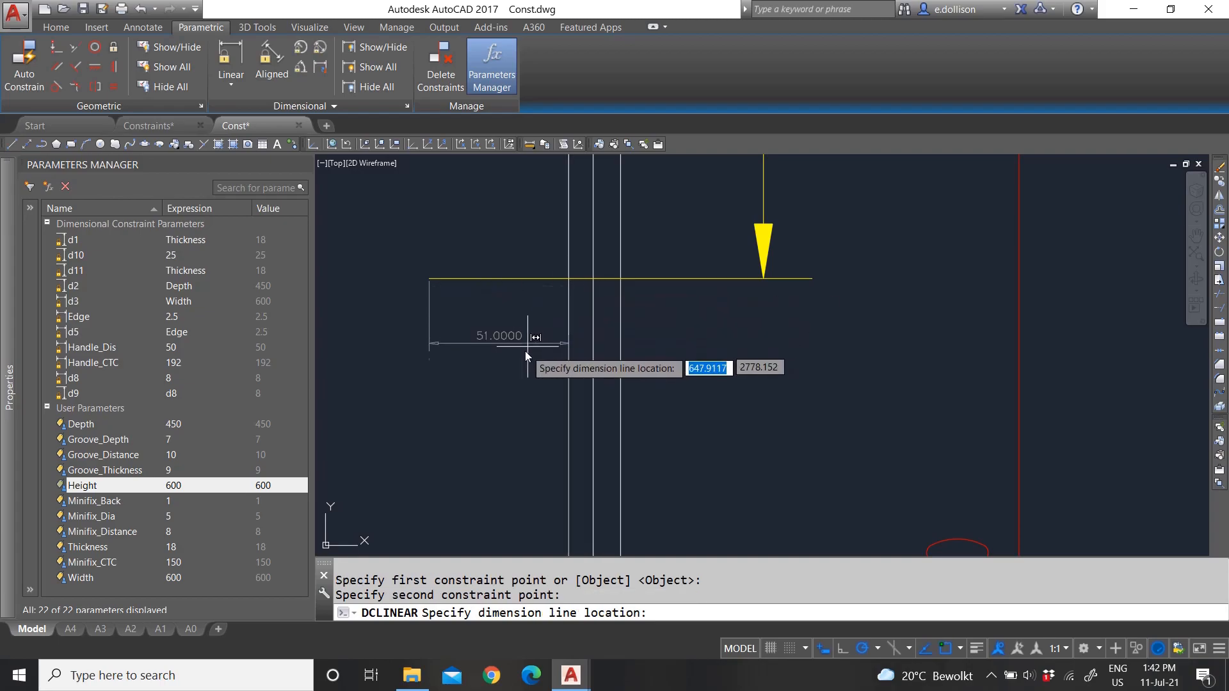
pyautogui.click(498, 363)
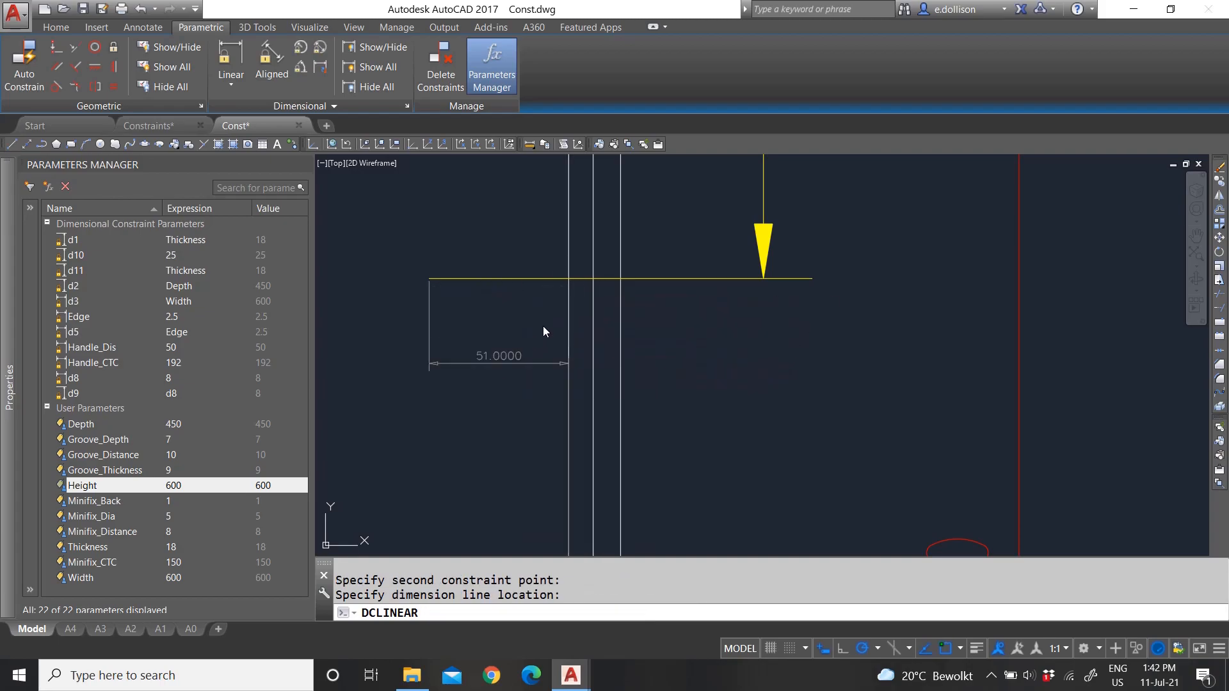
pyautogui.press('Return')
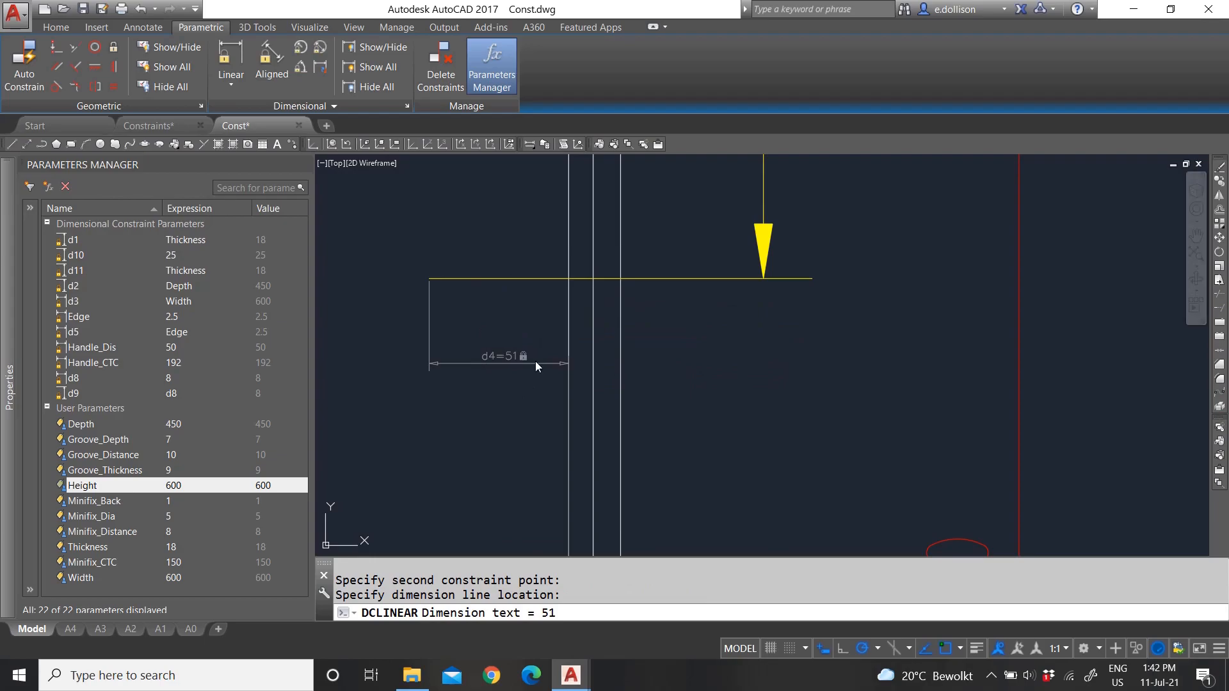
# - Add a linear dimensional constraint from the left side panel's outer right edge to the right end of section line B, accepting the default value
pyautogui.click(240, 45)
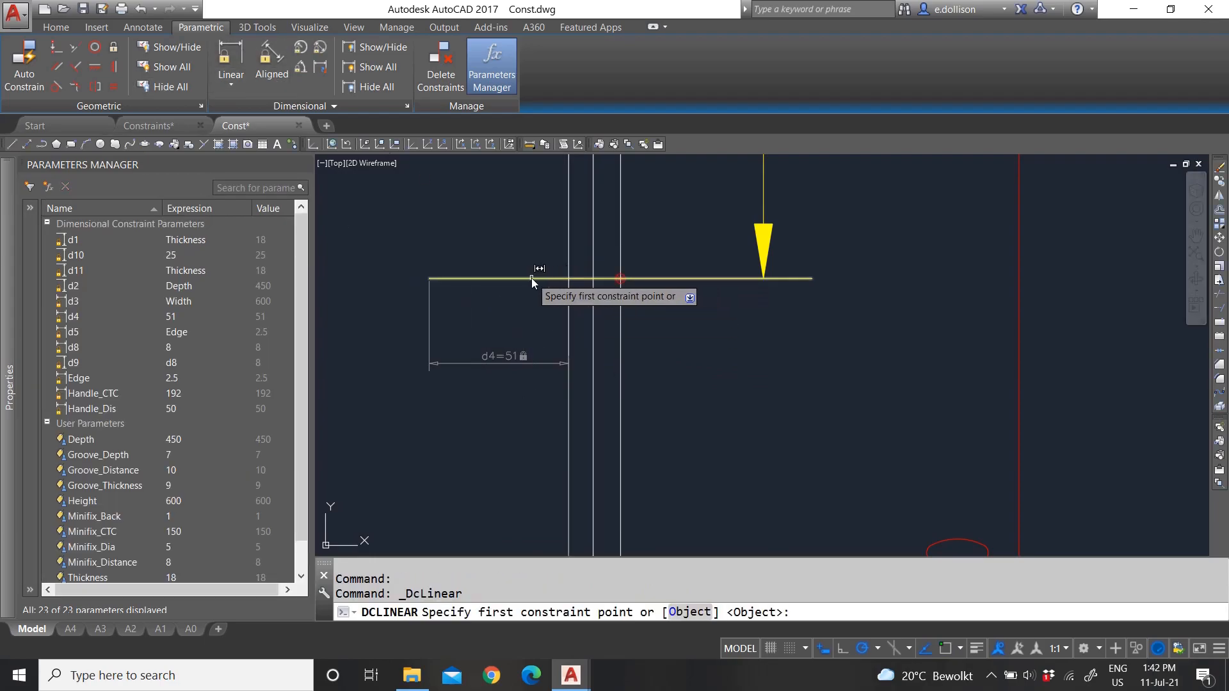
pyautogui.click(619, 289)
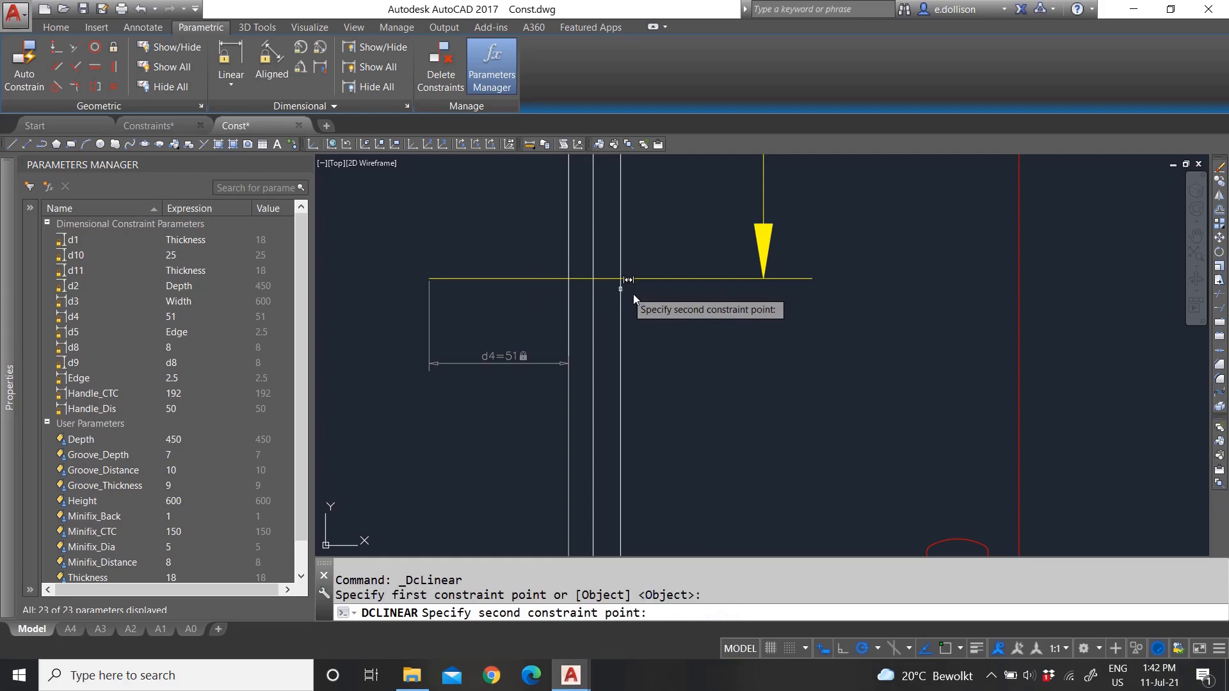
pyautogui.click(810, 280)
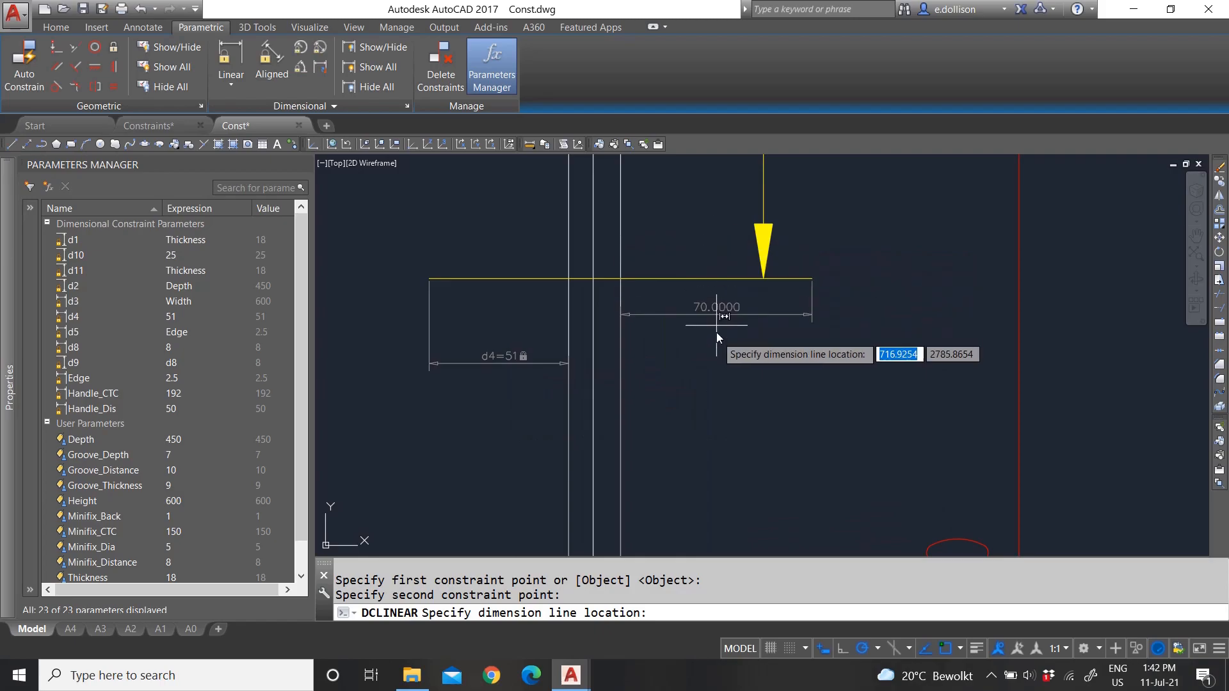
pyautogui.click(721, 361)
pyautogui.click(639, 307)
pyautogui.scroll(-2, 483, 301)
pyautogui.scroll(3, 489, 307)
pyautogui.scroll(-7, 563, 329)
pyautogui.scroll(4, 598, 349)
pyautogui.scroll(2, 498, 316)
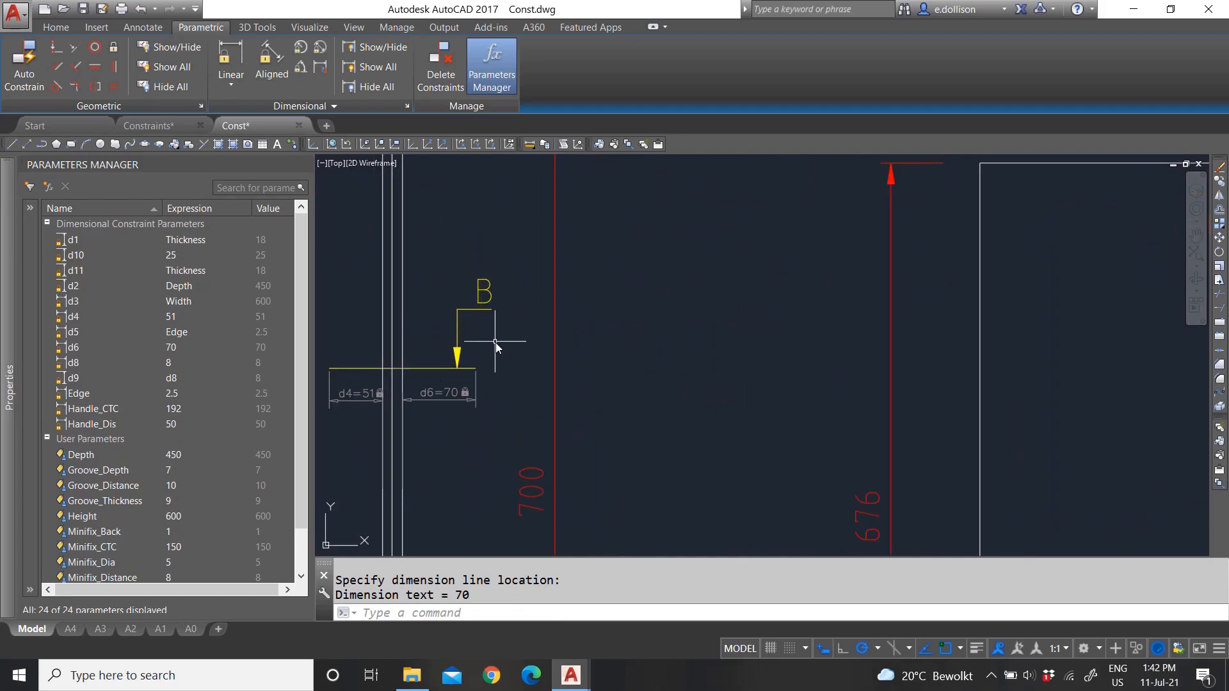
# - Constrain the horizontal distance between the left side panel's right edge and the central panel's left edge to 500
pyautogui.scroll(-4, 503, 339)
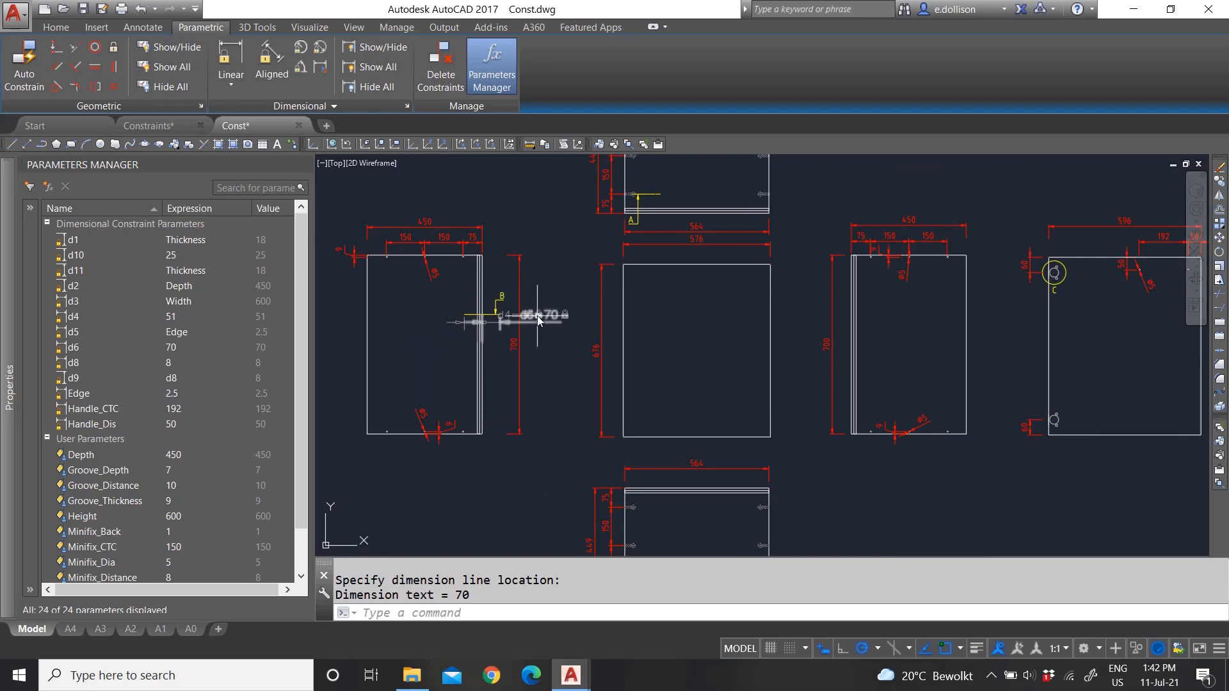
pyautogui.scroll(-2, 563, 340)
pyautogui.scroll(6, 521, 405)
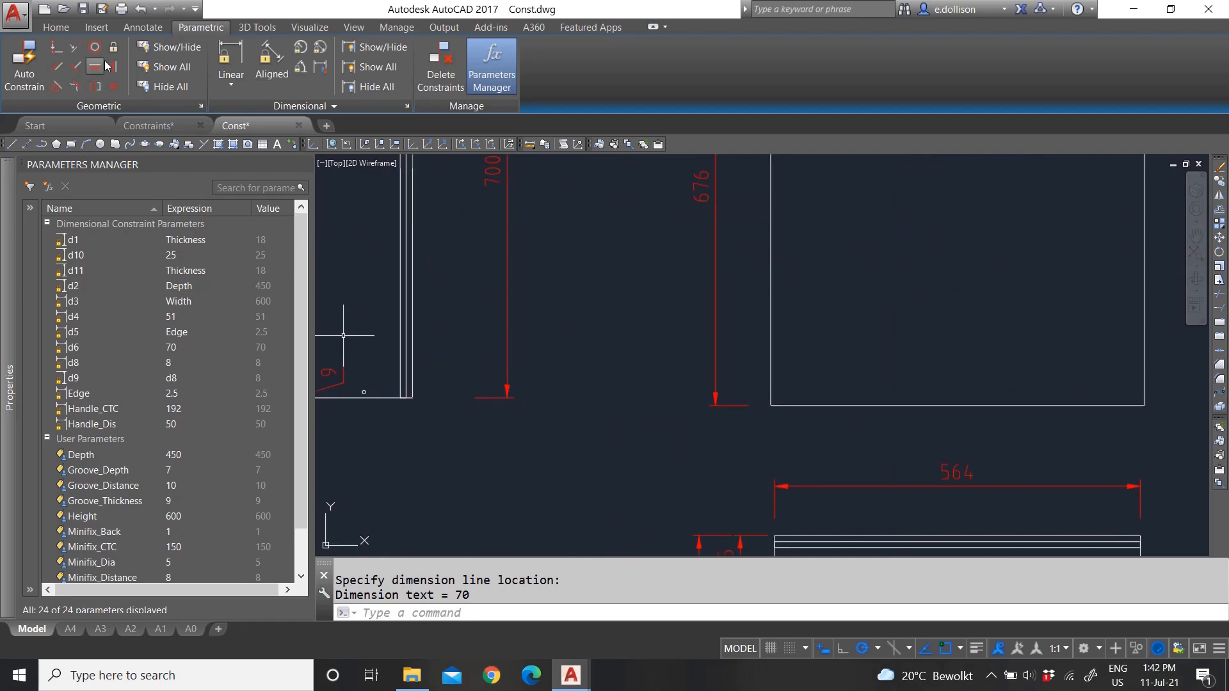
pyautogui.click(231, 57)
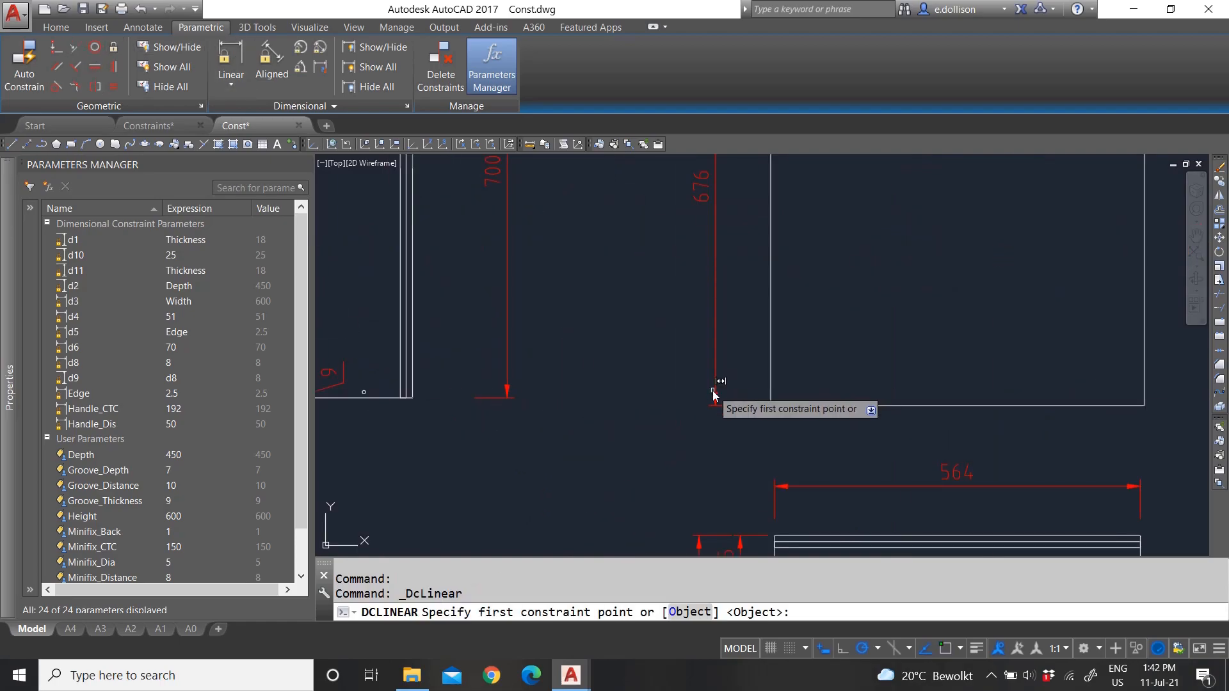
pyautogui.click(773, 380)
pyautogui.click(415, 368)
pyautogui.click(414, 380)
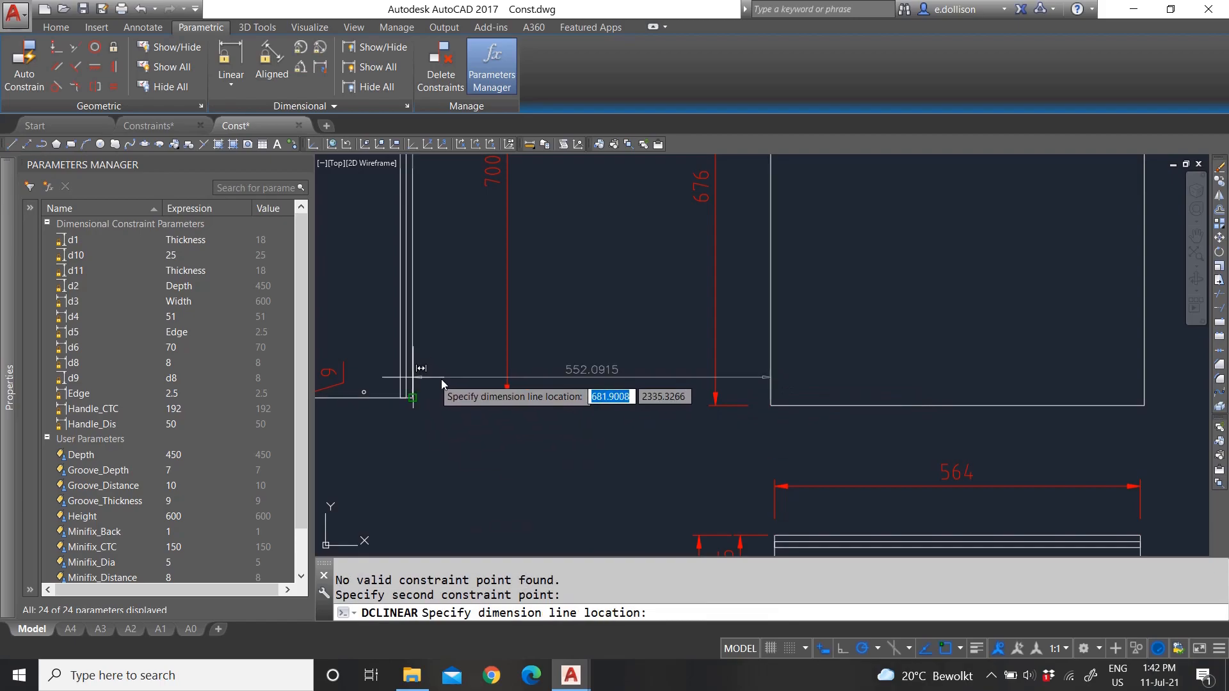
pyautogui.click(623, 445)
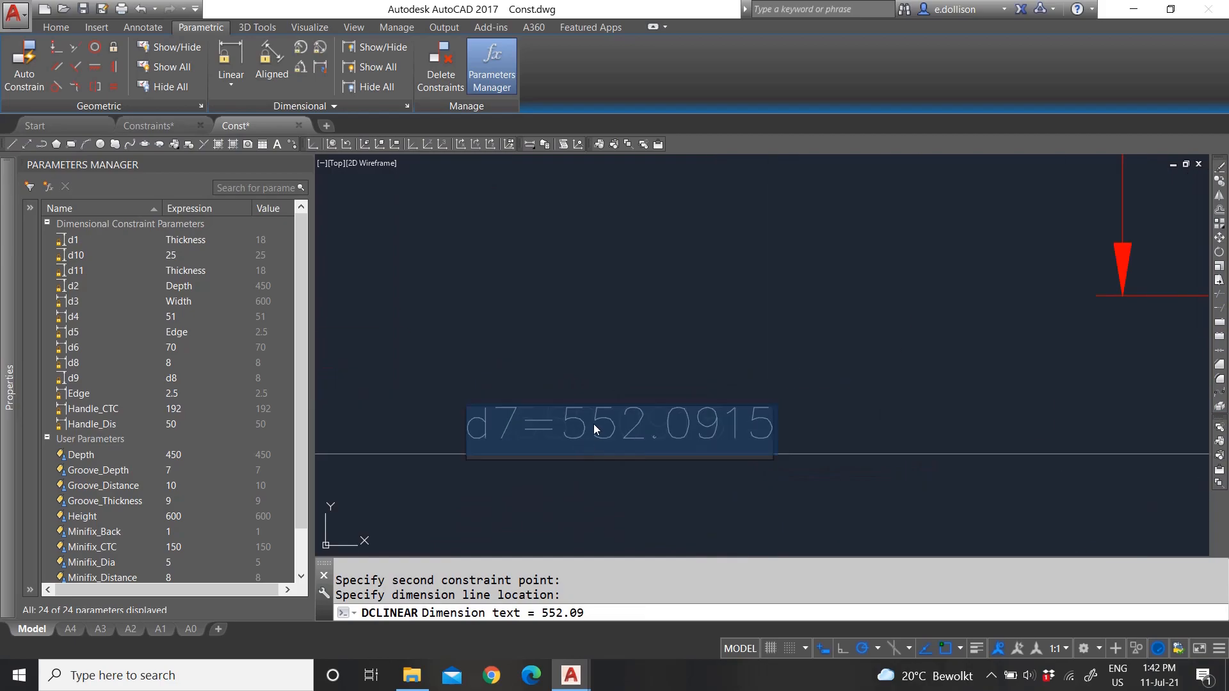
pyautogui.write('500')
pyautogui.press('Return')
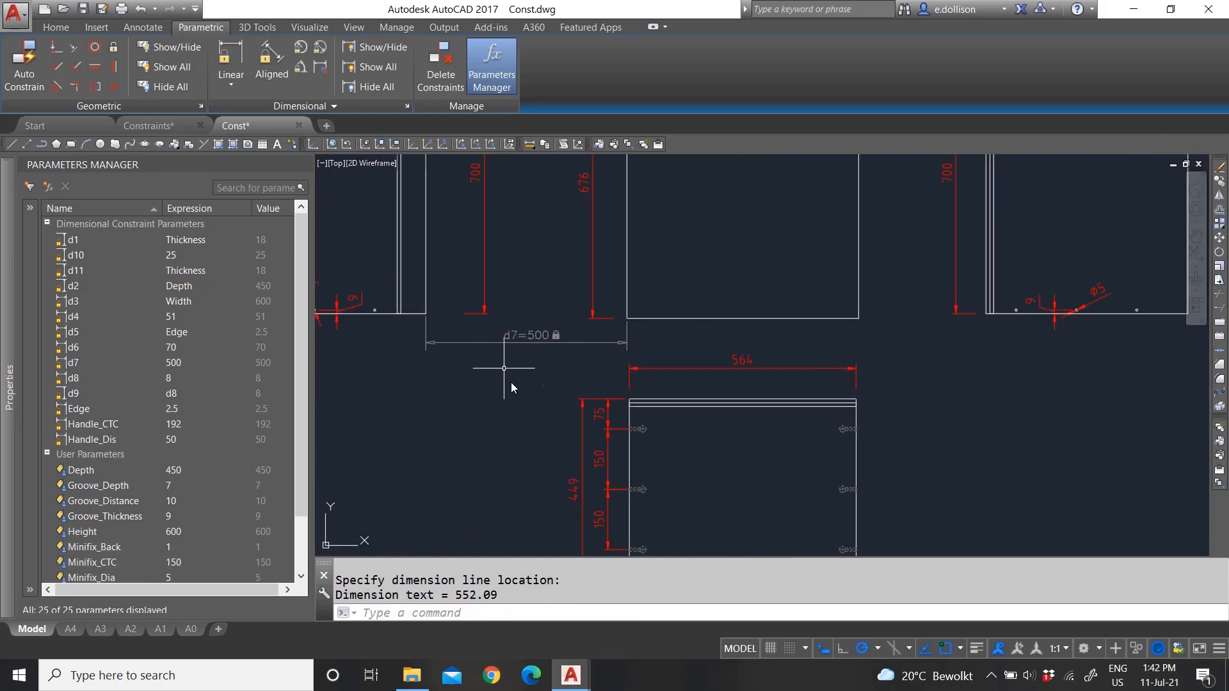
# - Constrain the horizontal gap between the central panel's right edge and the right side panel's left edge, setting its expression to d7
pyautogui.scroll(2, 519, 308)
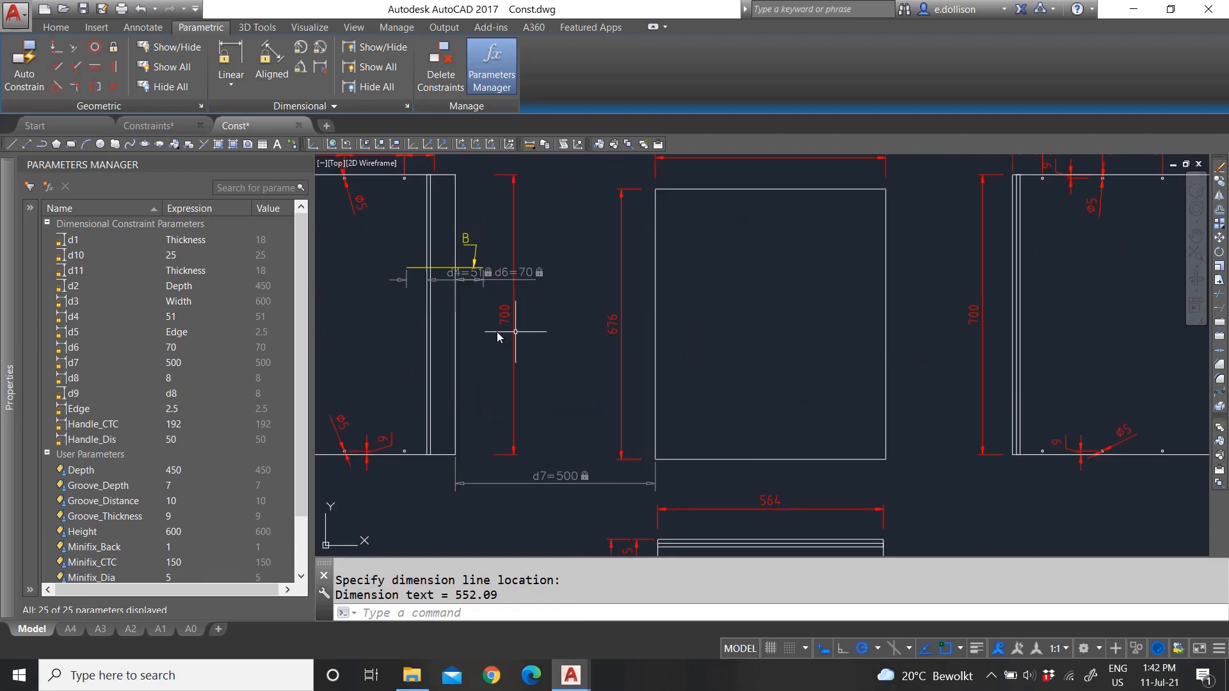
pyautogui.scroll(3, 415, 285)
pyautogui.scroll(-5, 522, 330)
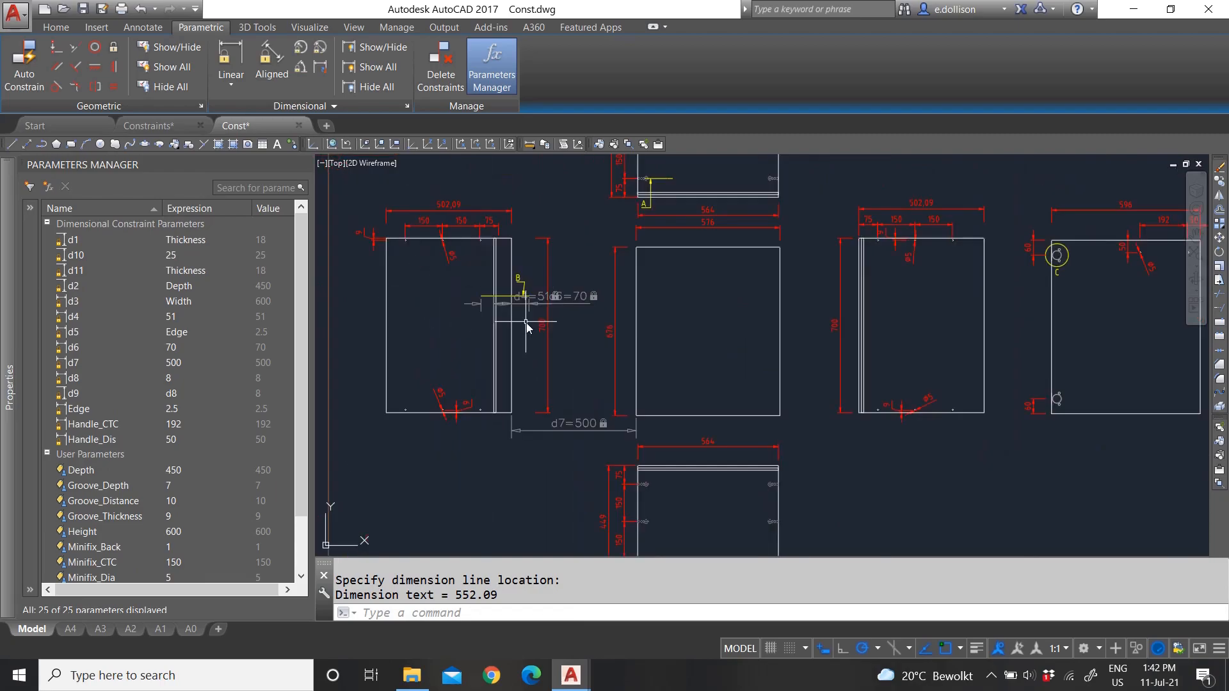
pyautogui.scroll(2, 522, 405)
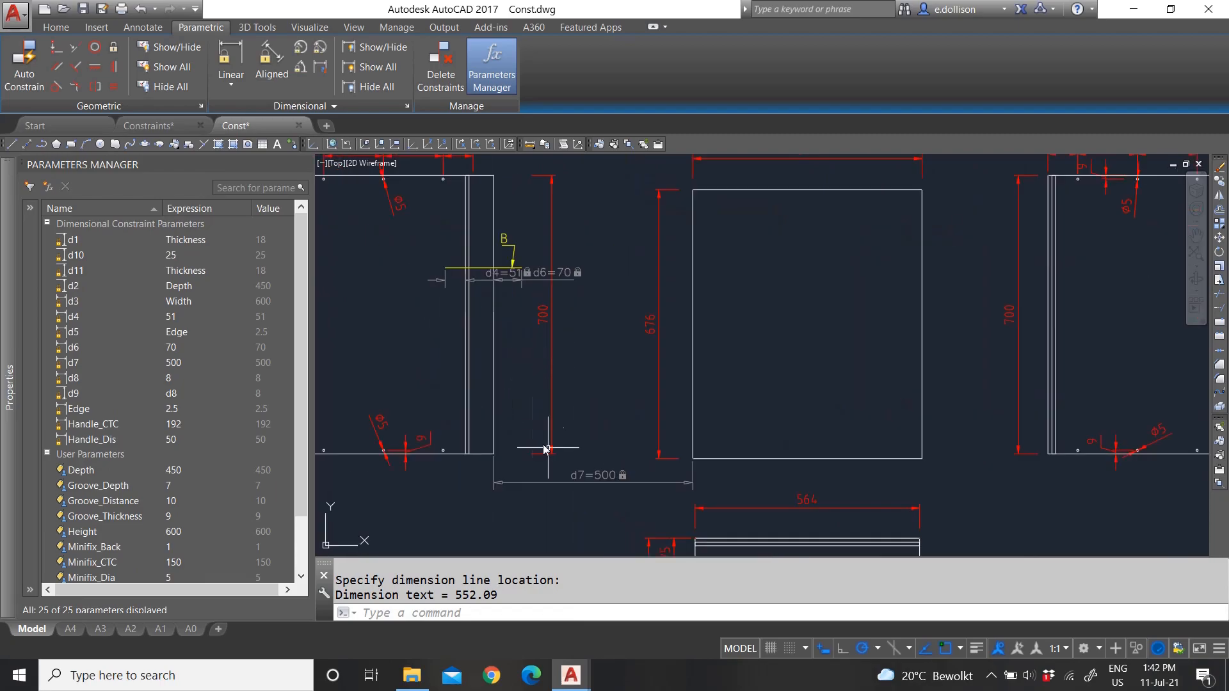
pyautogui.scroll(-3, 512, 396)
pyautogui.scroll(4, 691, 417)
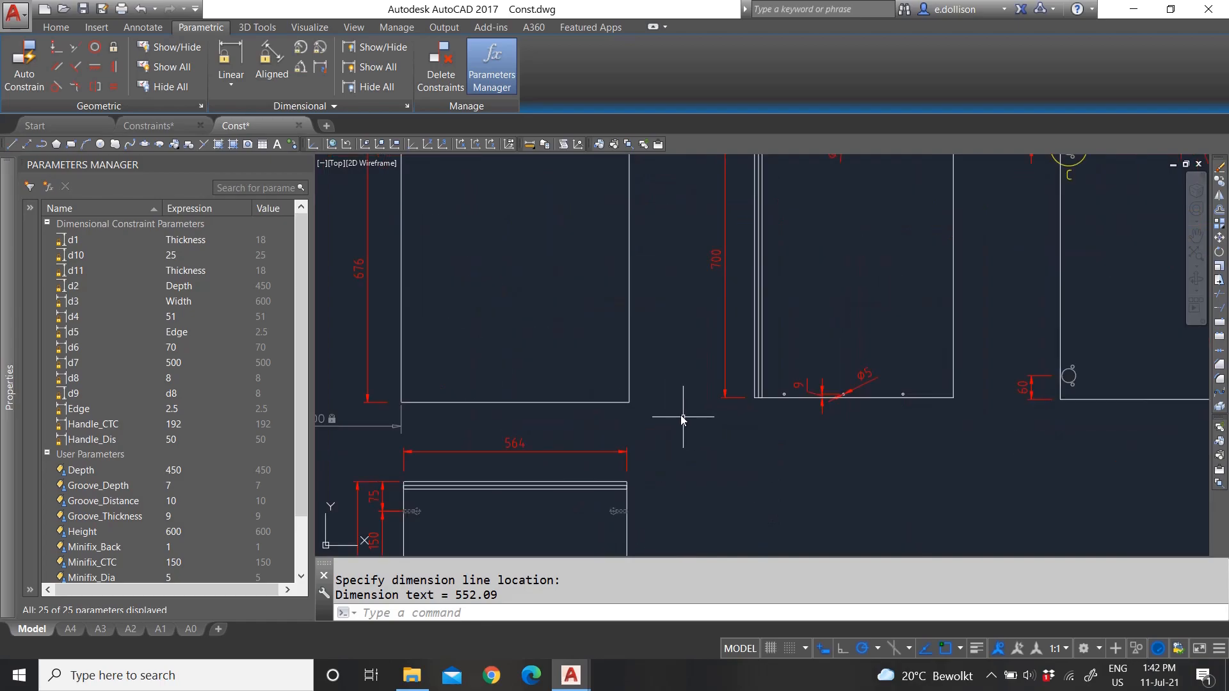
pyautogui.click(240, 62)
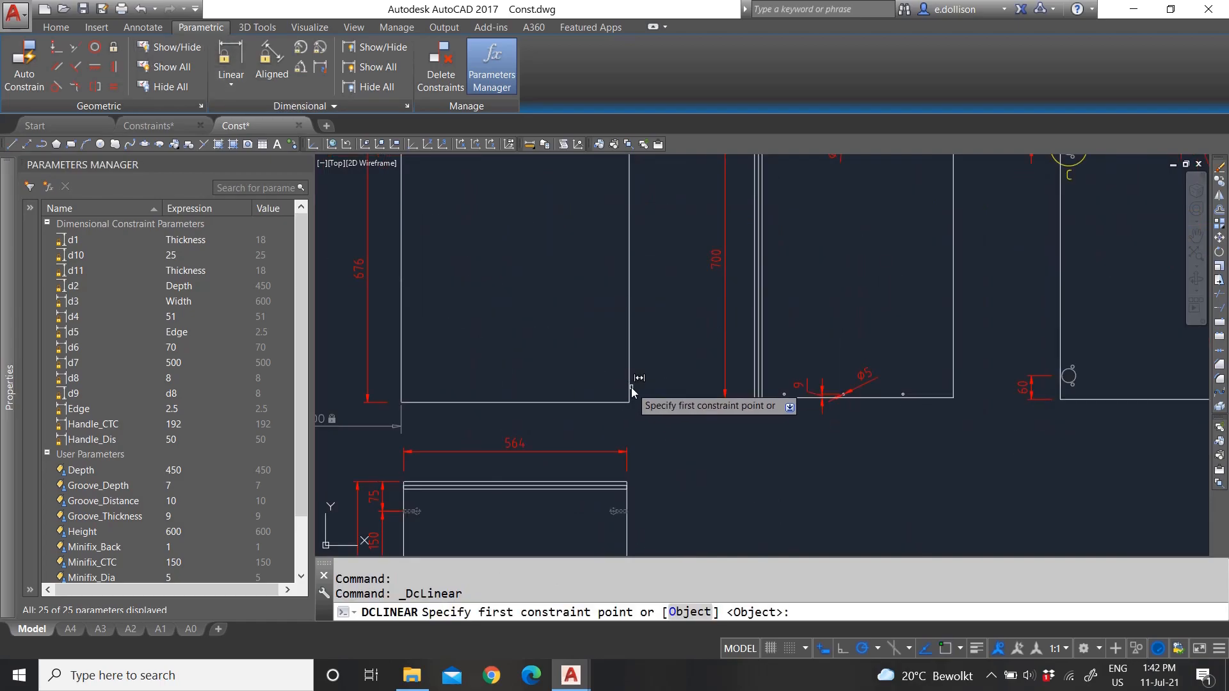
pyautogui.click(768, 380)
pyautogui.click(754, 373)
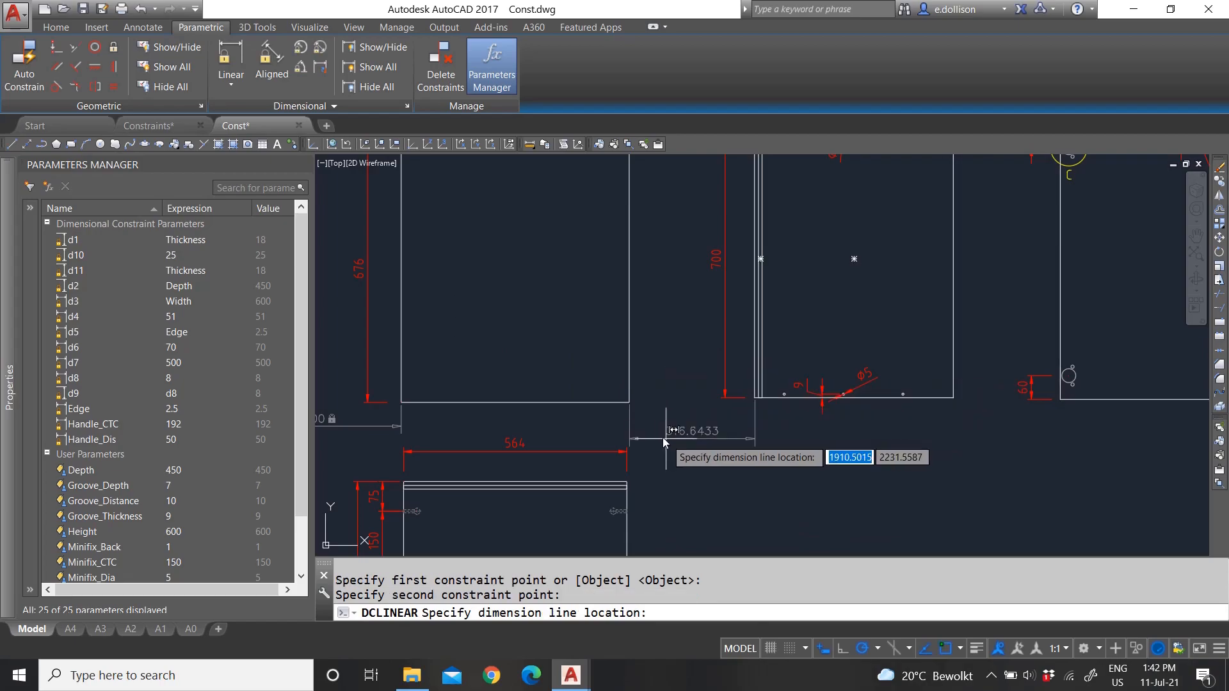
pyautogui.click(691, 420)
pyautogui.scroll(-2, 580, 422)
pyautogui.write('d7')
pyautogui.press('Return')
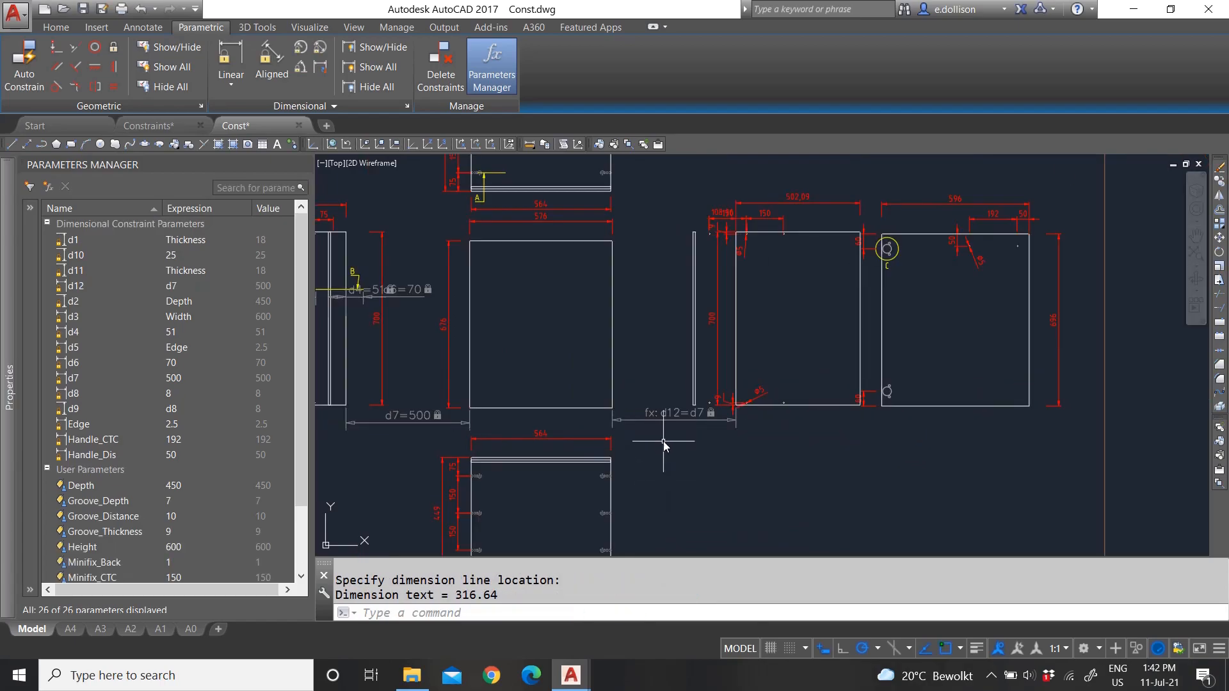
pyautogui.press('Escape')
# - Check the right side panel's groove edge and holes around the new gap constraint, and review the parameter list
pyautogui.scroll(3, 707, 384)
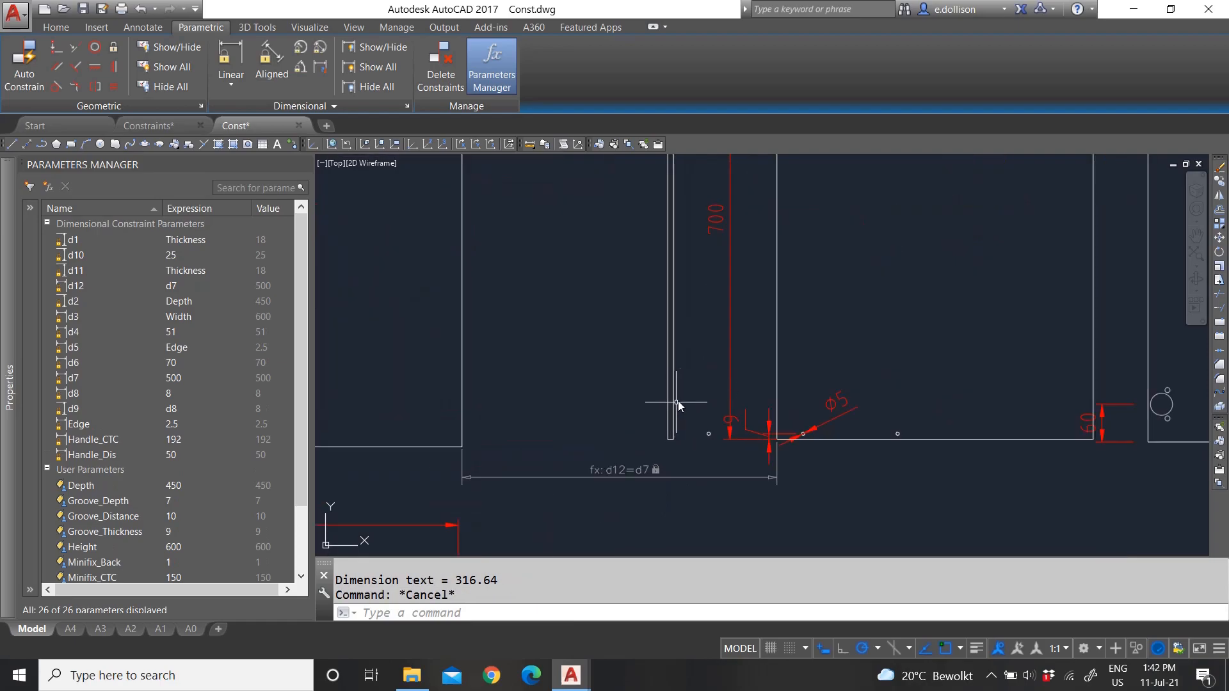
pyautogui.scroll(-3, 667, 407)
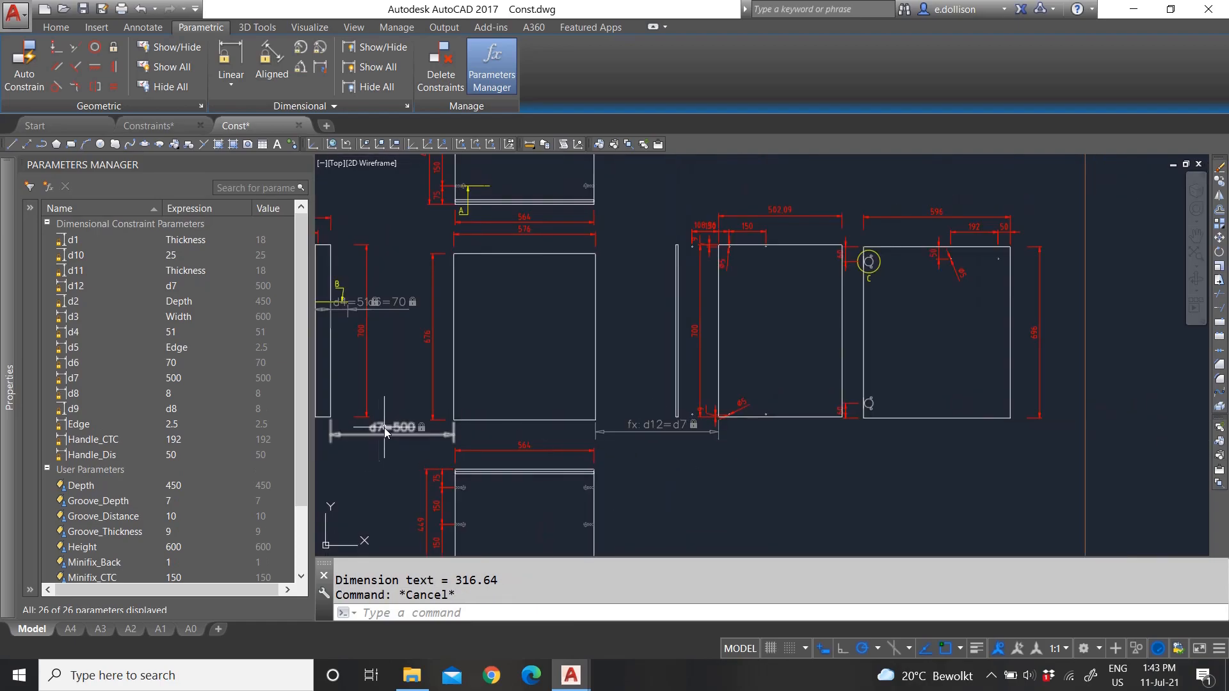
pyautogui.scroll(-2, 256, 473)
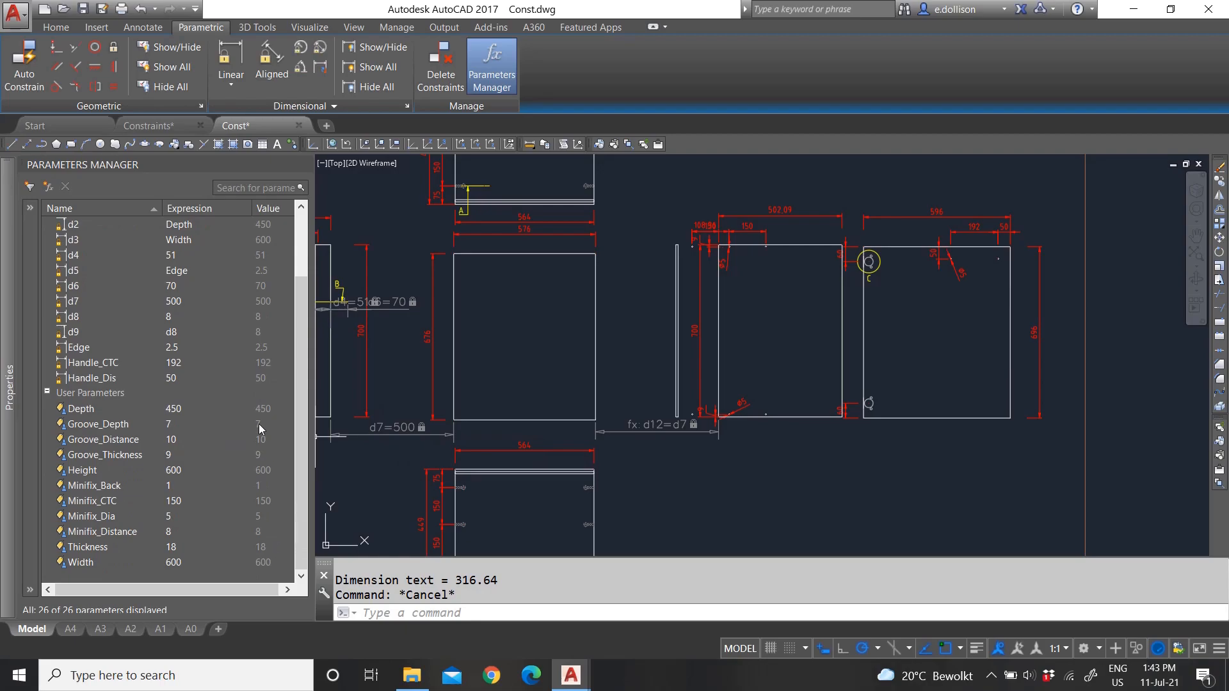
pyautogui.scroll(2, 259, 430)
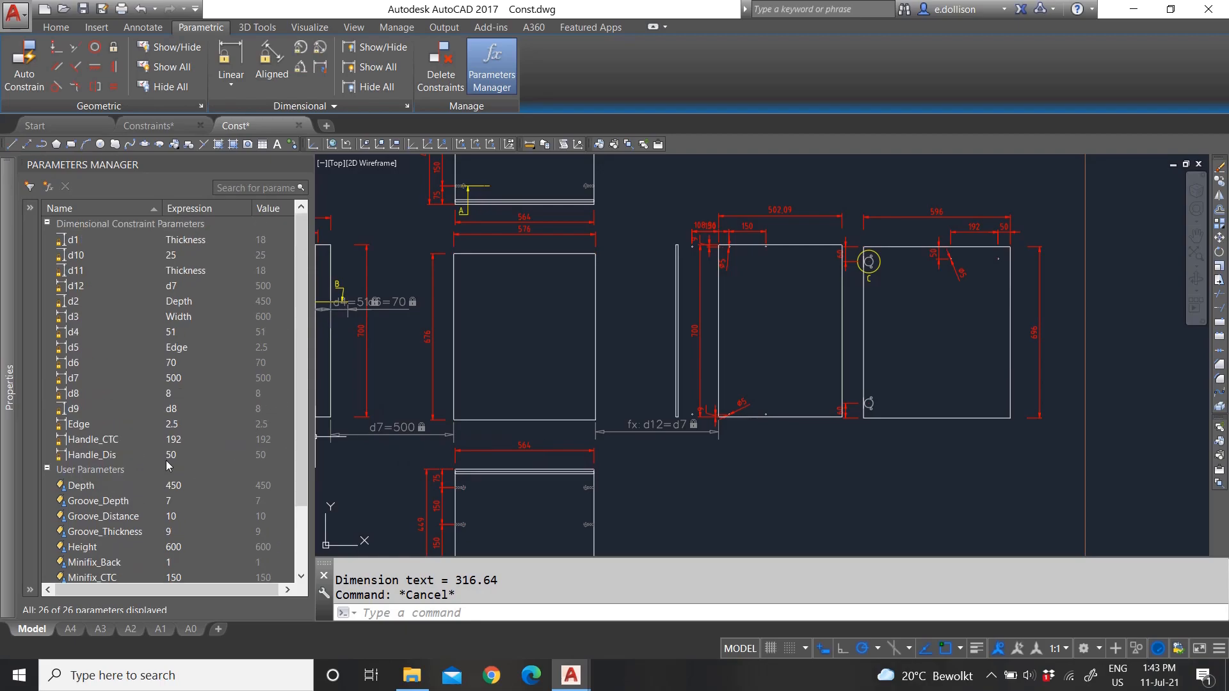
# - Set parameter d7, the gap between the left side panel and the central panel, to 300 and check the panel layout
pyautogui.doubleClick(188, 379)
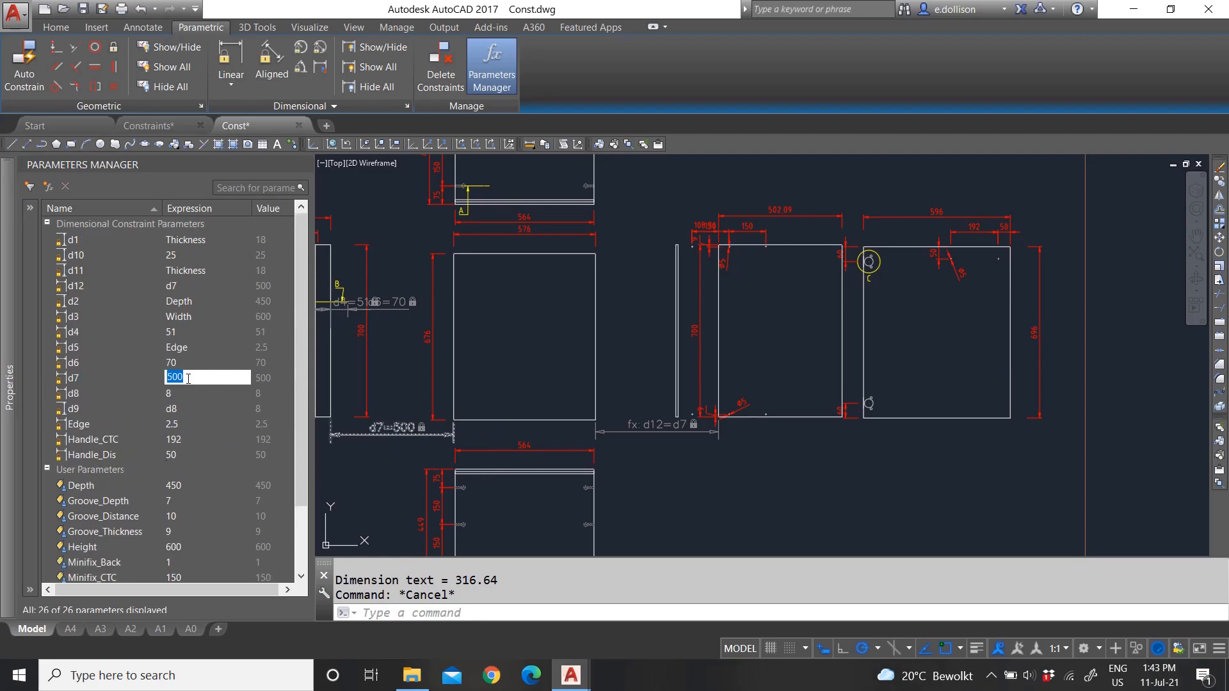
pyautogui.write('300')
pyautogui.press('Return')
pyautogui.scroll(-2, 678, 340)
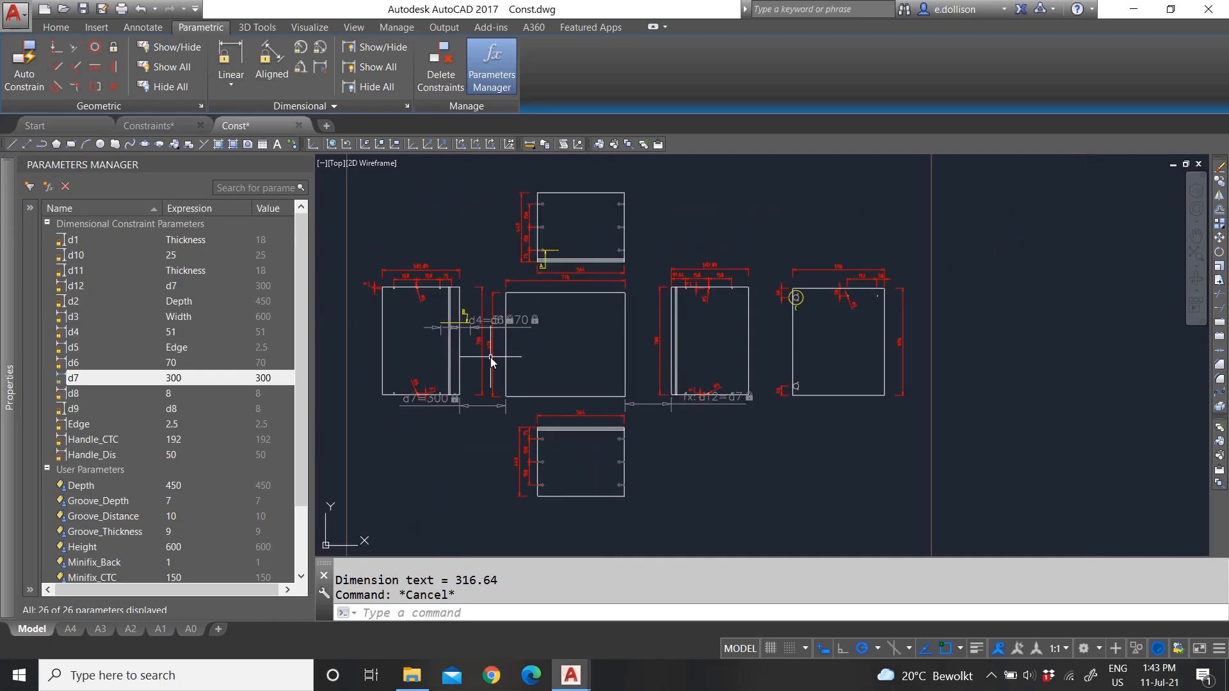
pyautogui.scroll(2, 491, 361)
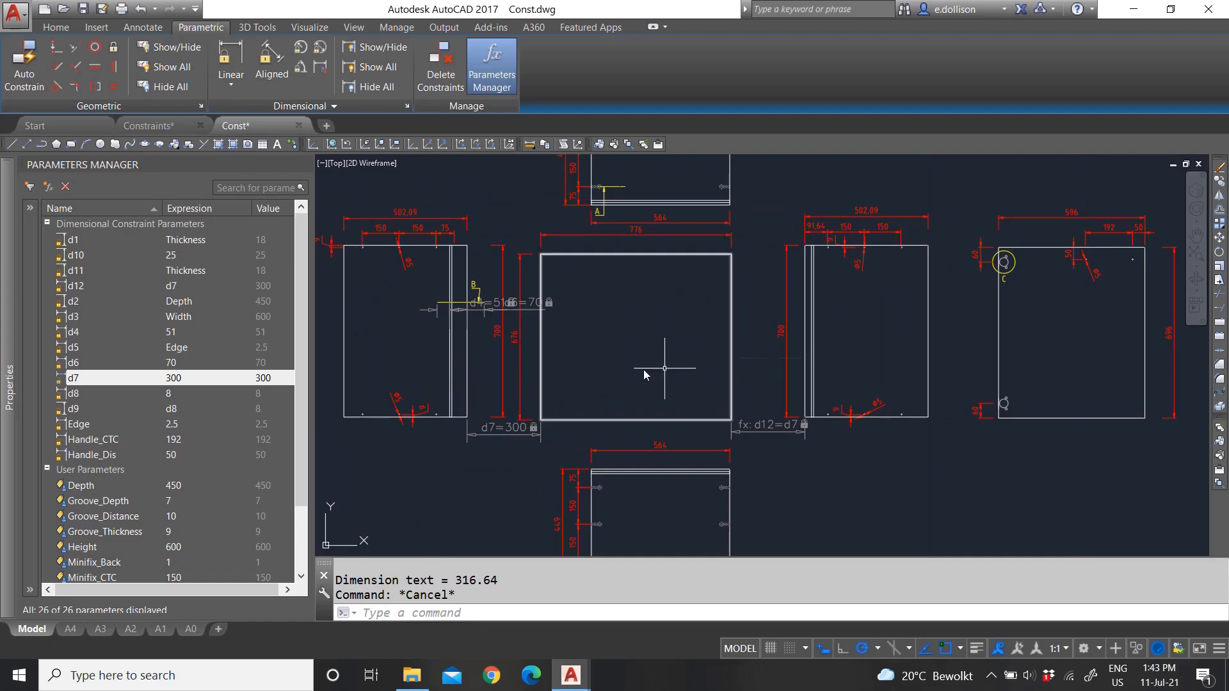
pyautogui.scroll(2, 483, 379)
pyautogui.scroll(-4, 494, 381)
pyautogui.press('Escape')
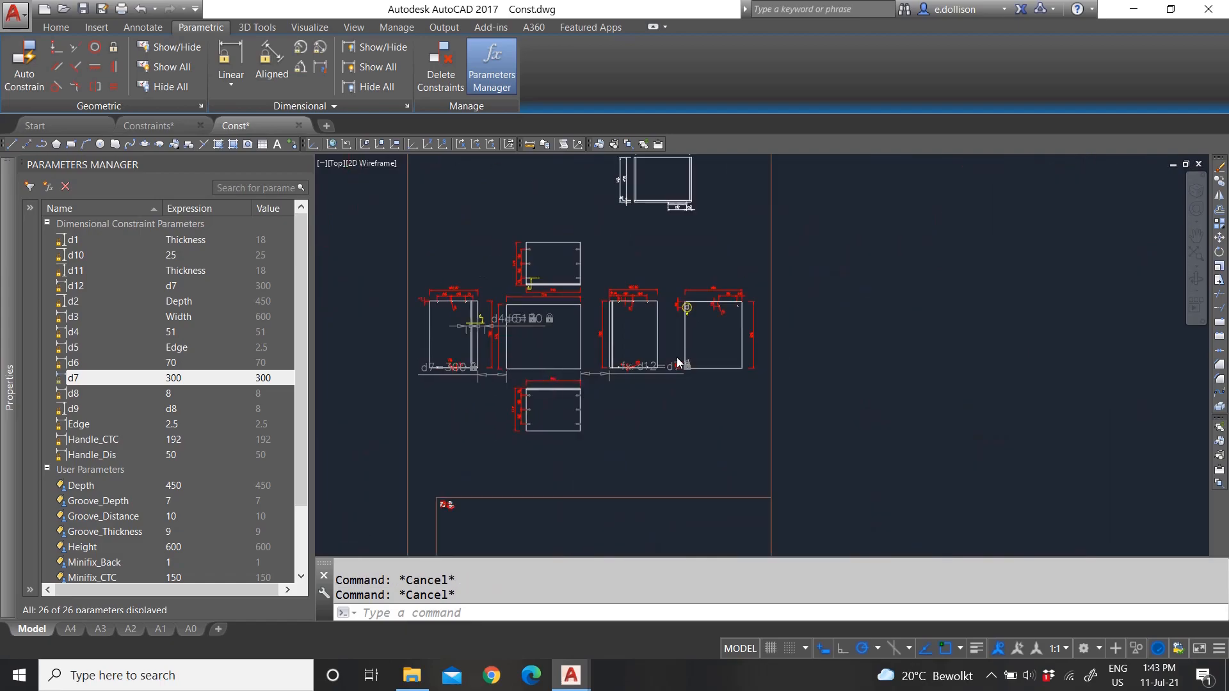
# - Constrain the horizontal gap between the right side panel's right edge and the door panel's left edge, setting its expression to d12
pyautogui.scroll(3, 585, 369)
pyautogui.click(231, 59)
pyautogui.click(593, 342)
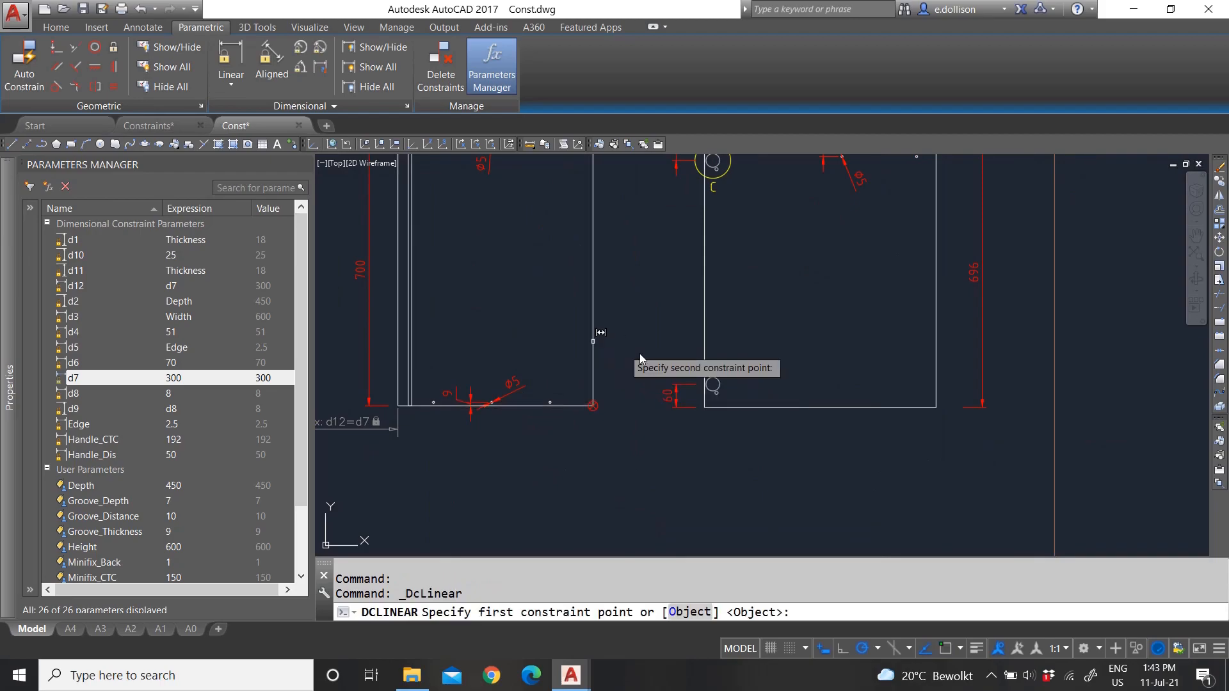
pyautogui.click(701, 343)
pyautogui.click(637, 425)
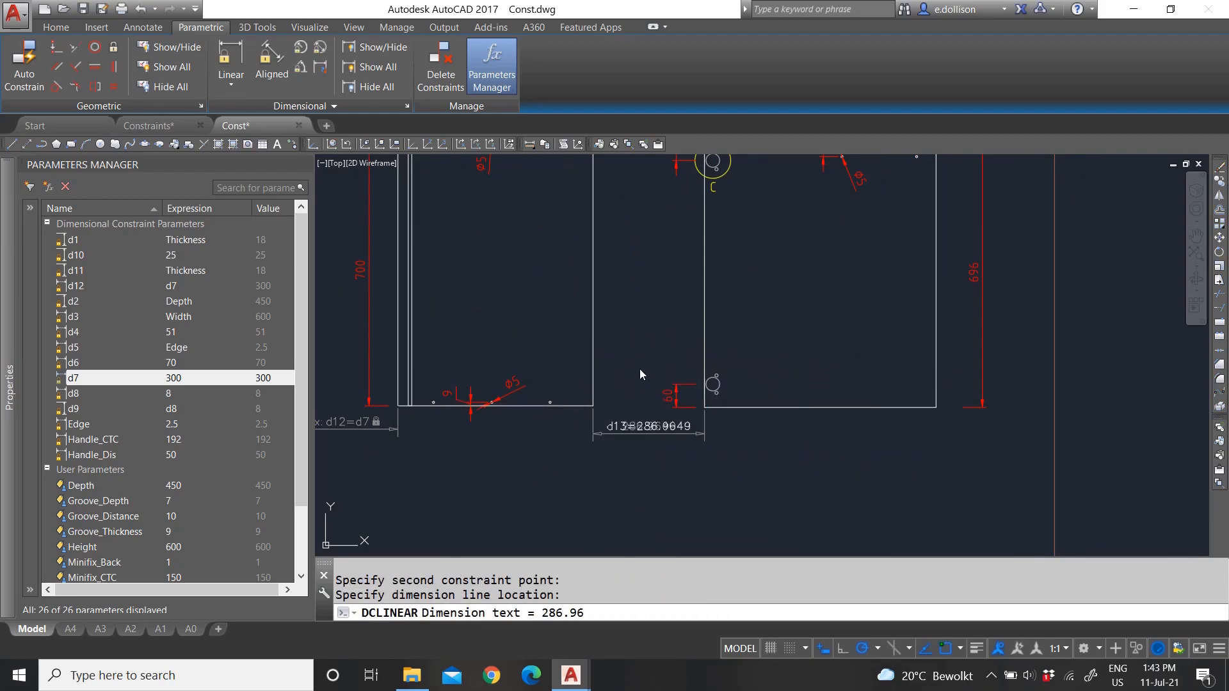
pyautogui.scroll(-4, 640, 369)
pyautogui.write('d12')
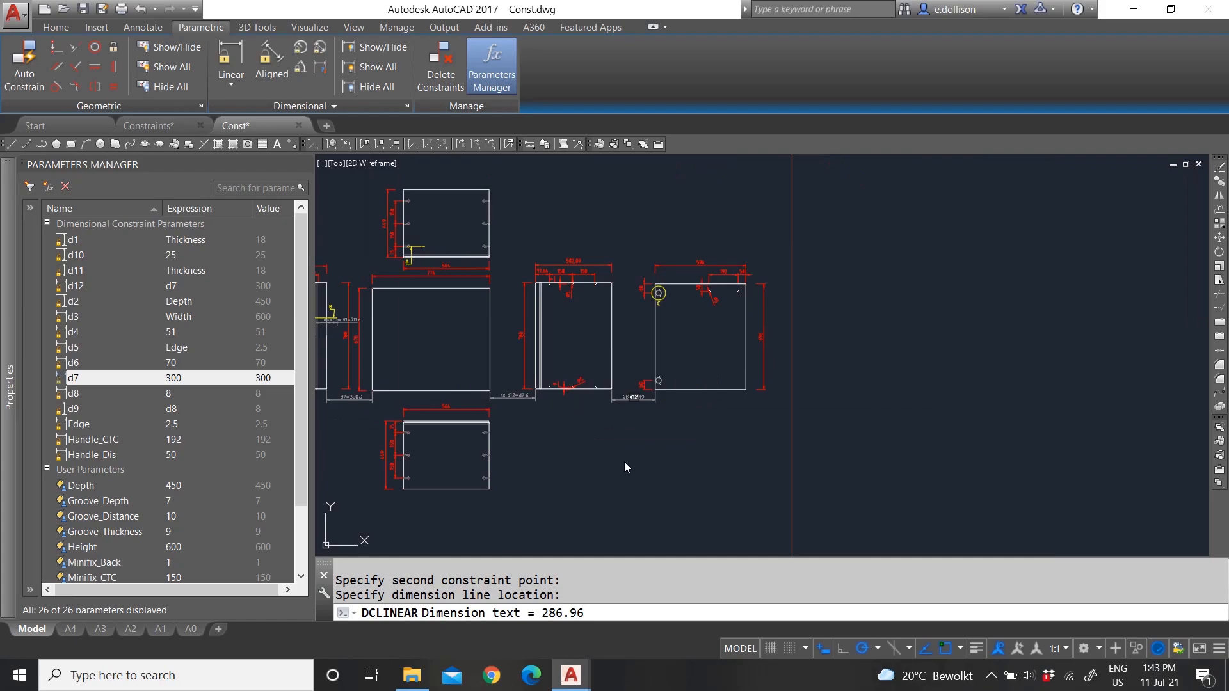
pyautogui.press('Return')
pyautogui.press('Escape')
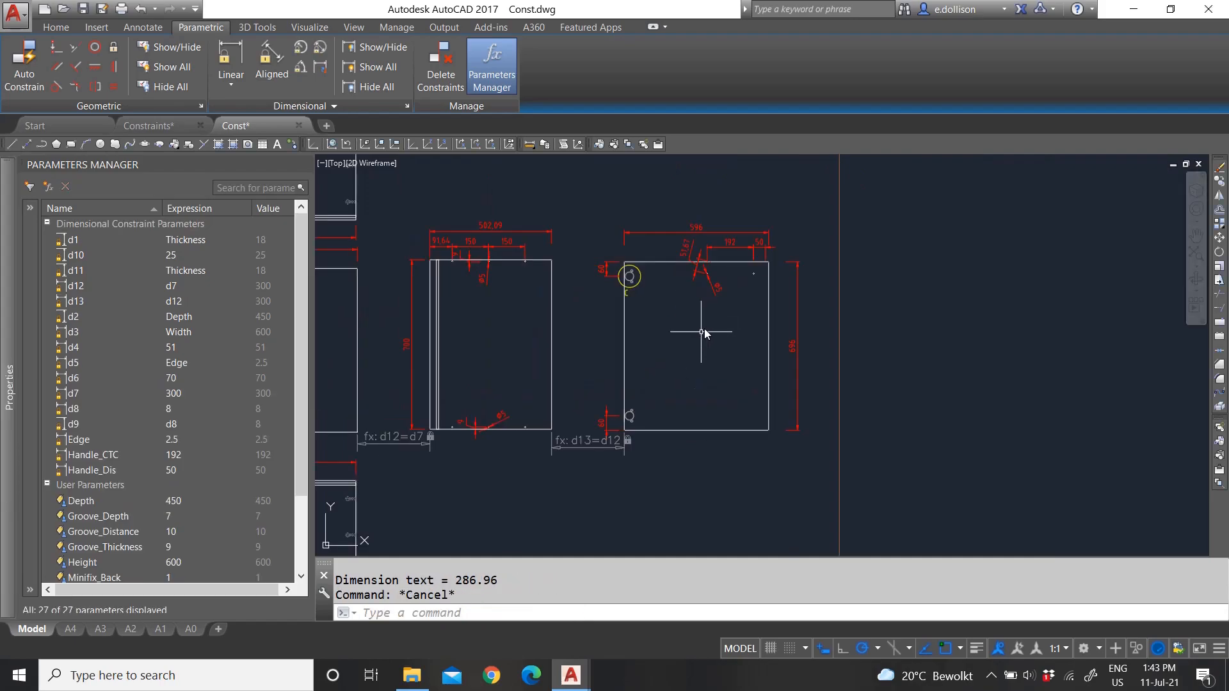
# - Add a vertical linear constraint between the central panel's bottom edge and the lower panel's top edge, accepting the default value
pyautogui.scroll(5, 640, 409)
pyautogui.scroll(-9, 633, 432)
pyautogui.scroll(2, 486, 441)
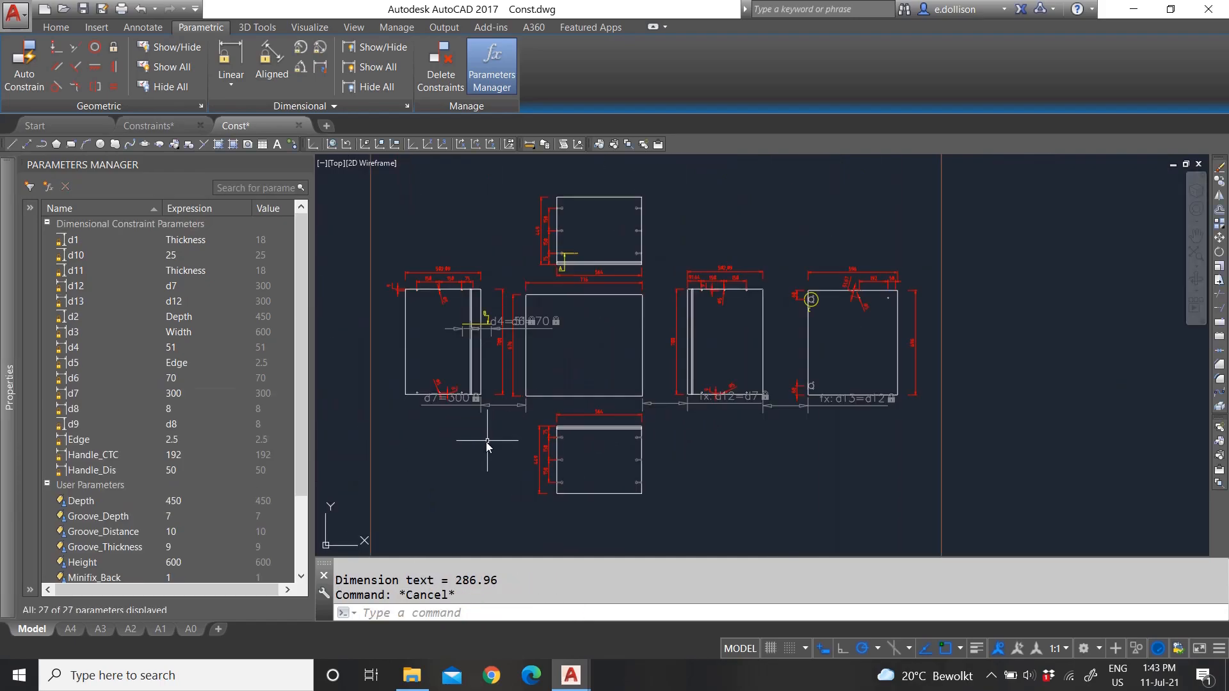
pyautogui.scroll(2, 531, 449)
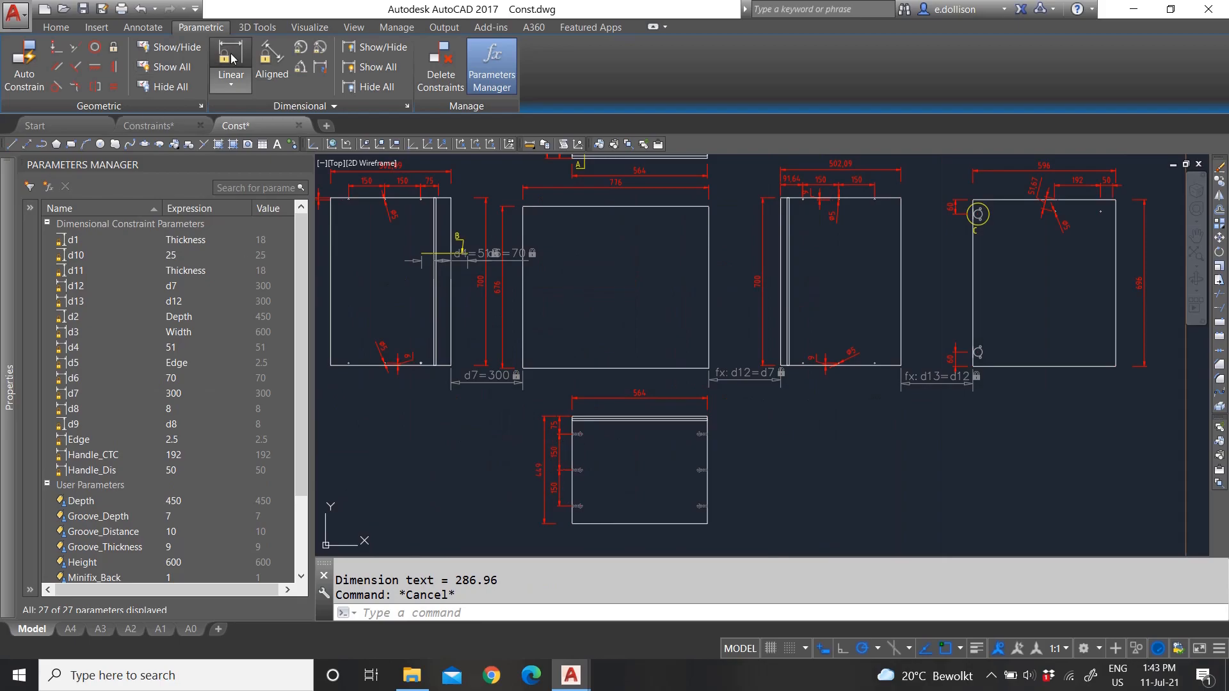
pyautogui.click(231, 64)
pyautogui.click(572, 418)
pyautogui.scroll(2, 555, 411)
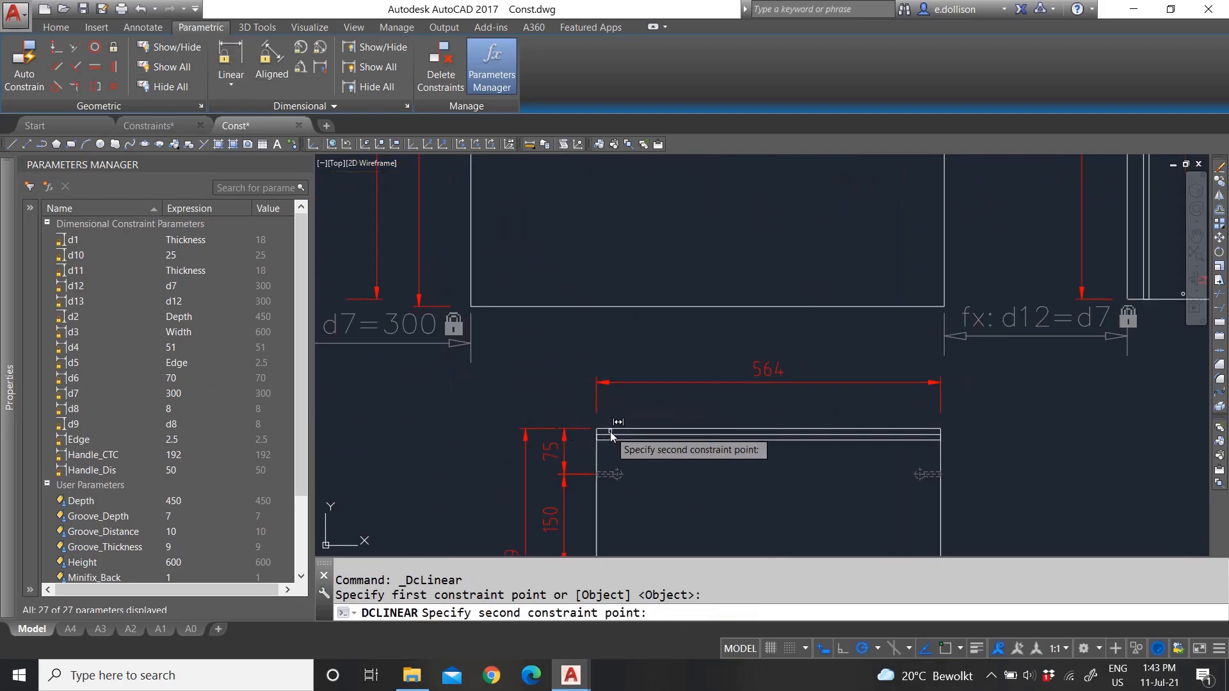
pyautogui.click(609, 430)
pyautogui.scroll(-4, 477, 424)
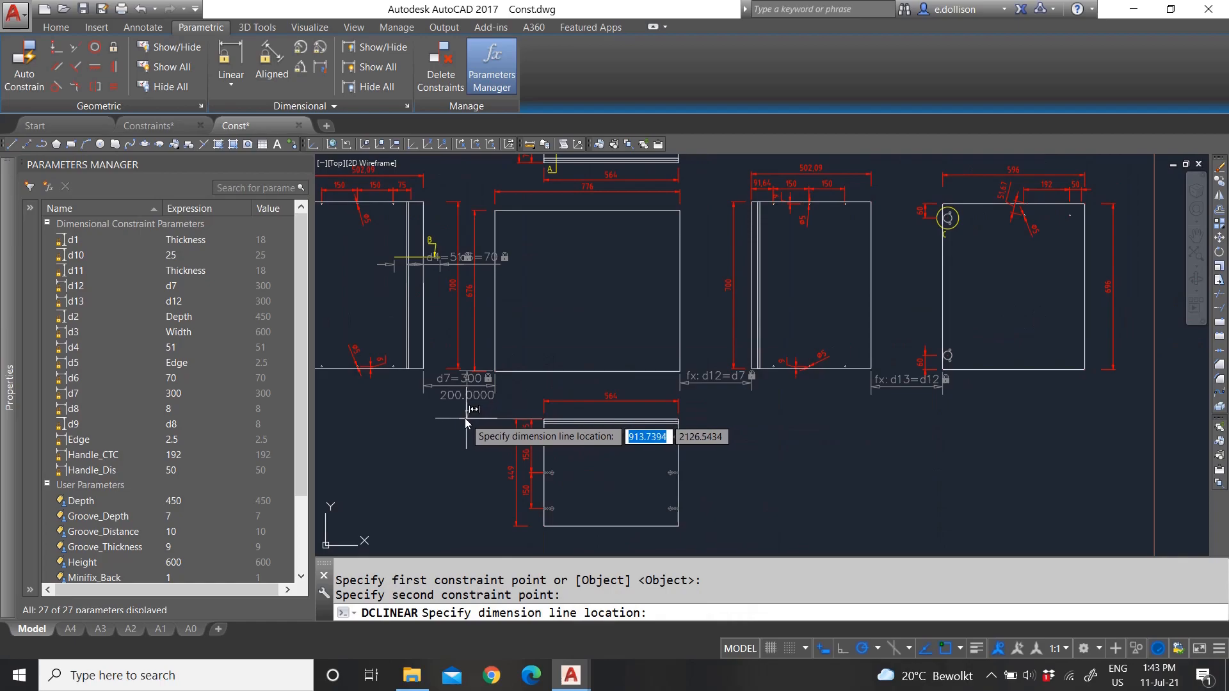
pyautogui.click(466, 417)
pyautogui.press('Return')
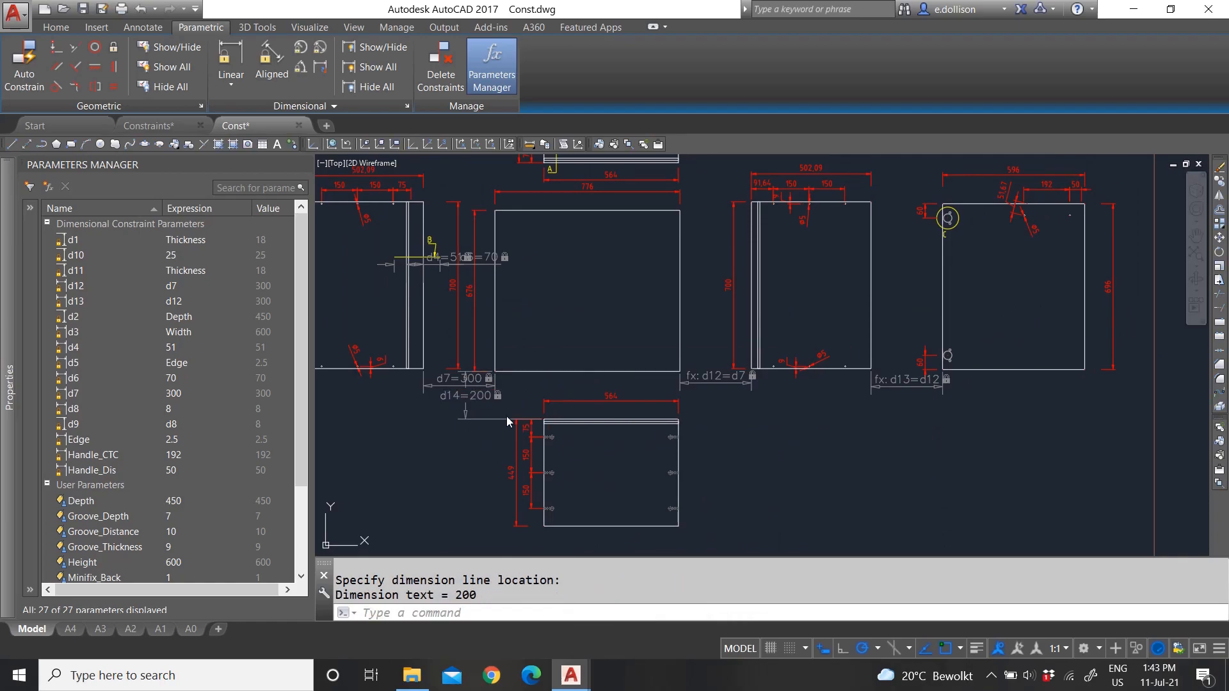
# - Constrain the vertical gap between the upper panel's bottom edge and the central panel's top edge, setting its expression to d14
pyautogui.press('Return')
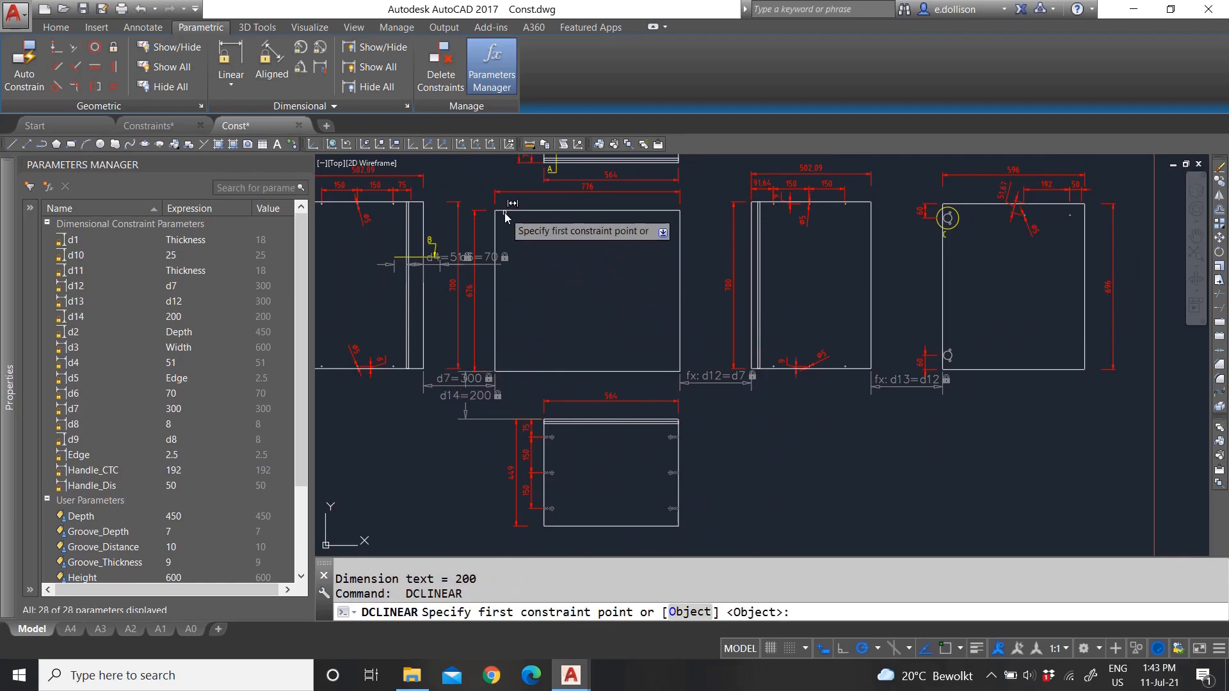
pyautogui.scroll(-4, 536, 323)
pyautogui.scroll(6, 543, 264)
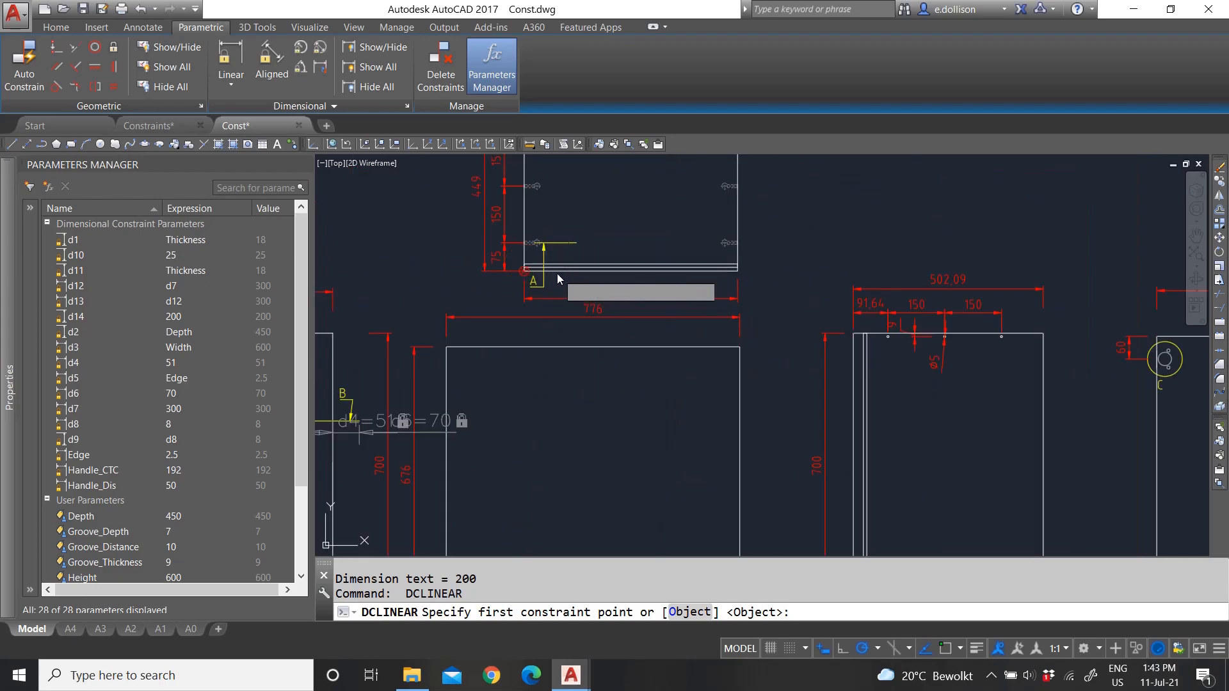
pyautogui.click(555, 275)
pyautogui.click(473, 346)
pyautogui.click(404, 309)
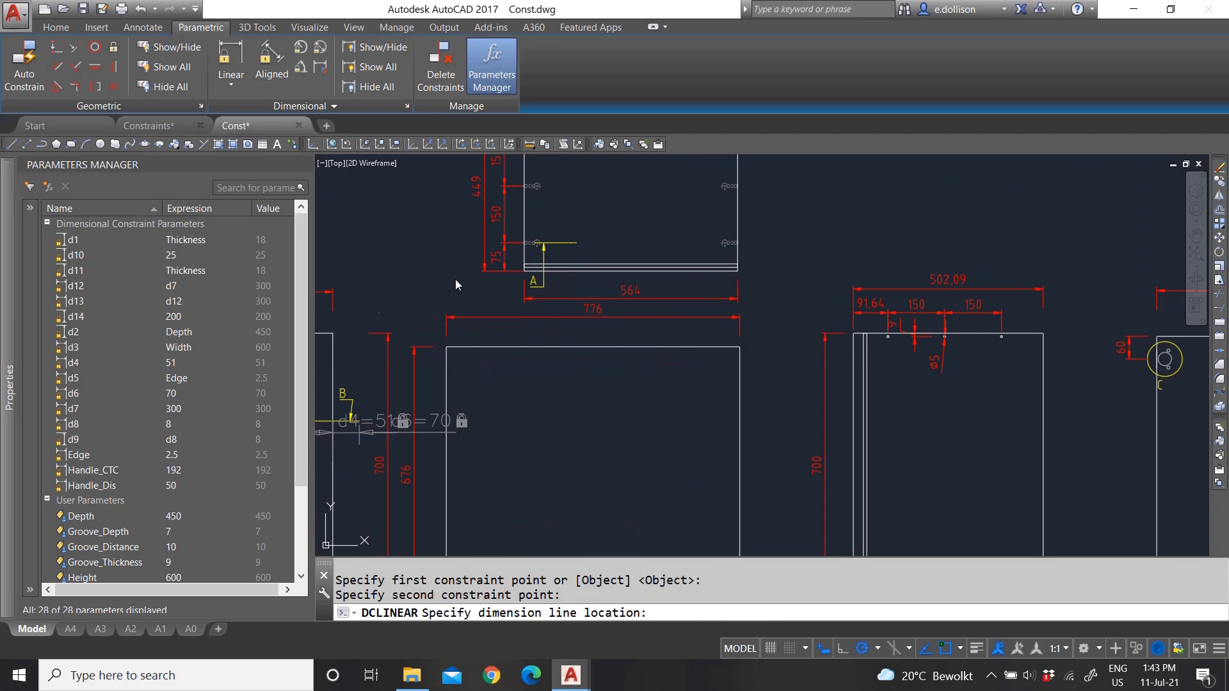
pyautogui.scroll(-3, 458, 306)
pyautogui.scroll(4, 456, 366)
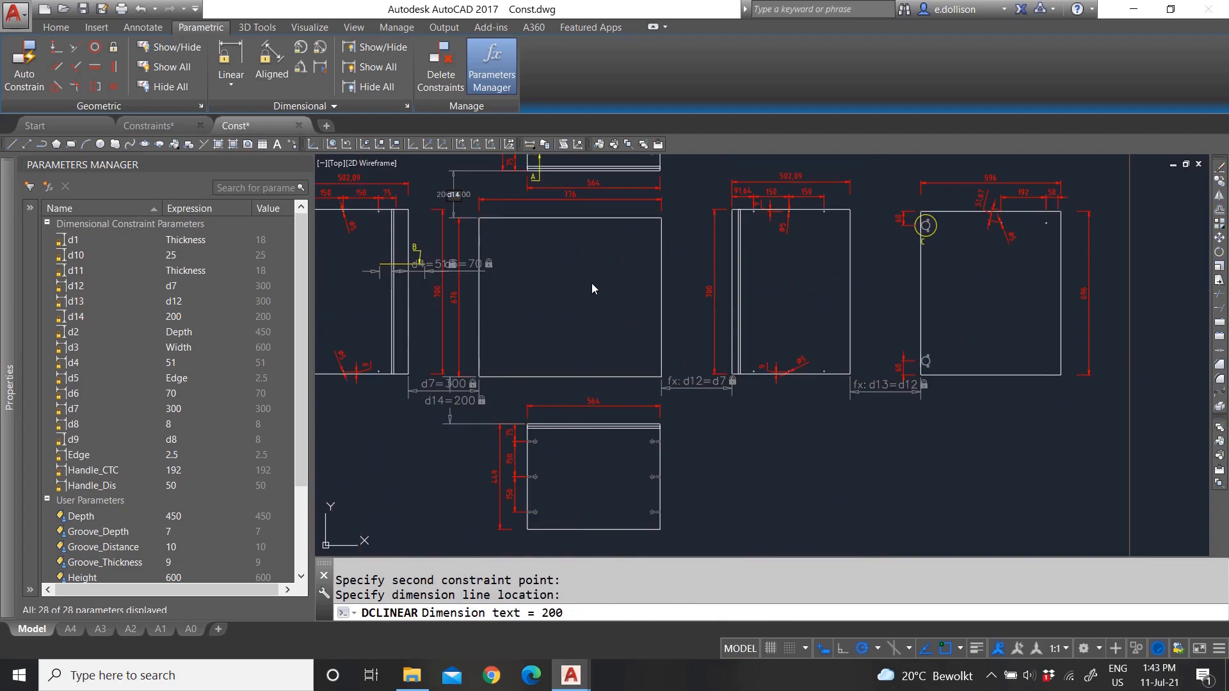
pyautogui.write('d14')
pyautogui.press('Return')
pyautogui.scroll(-4, 566, 333)
pyautogui.scroll(2, 576, 308)
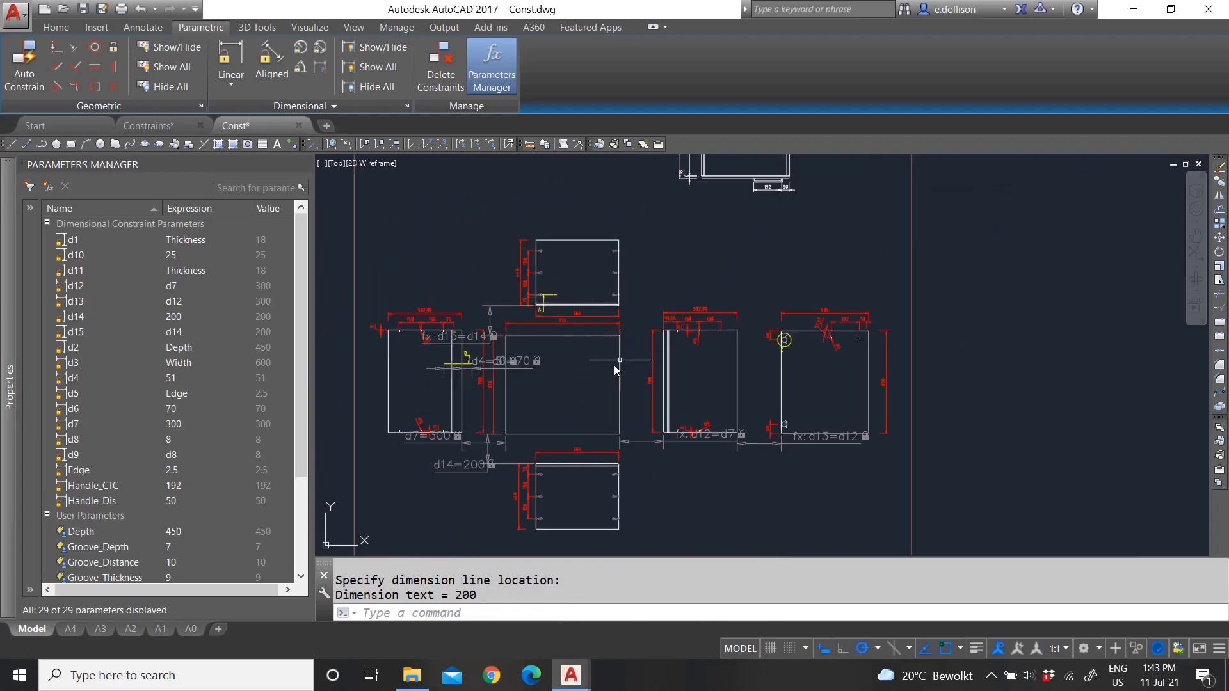
pyautogui.scroll(2, 554, 411)
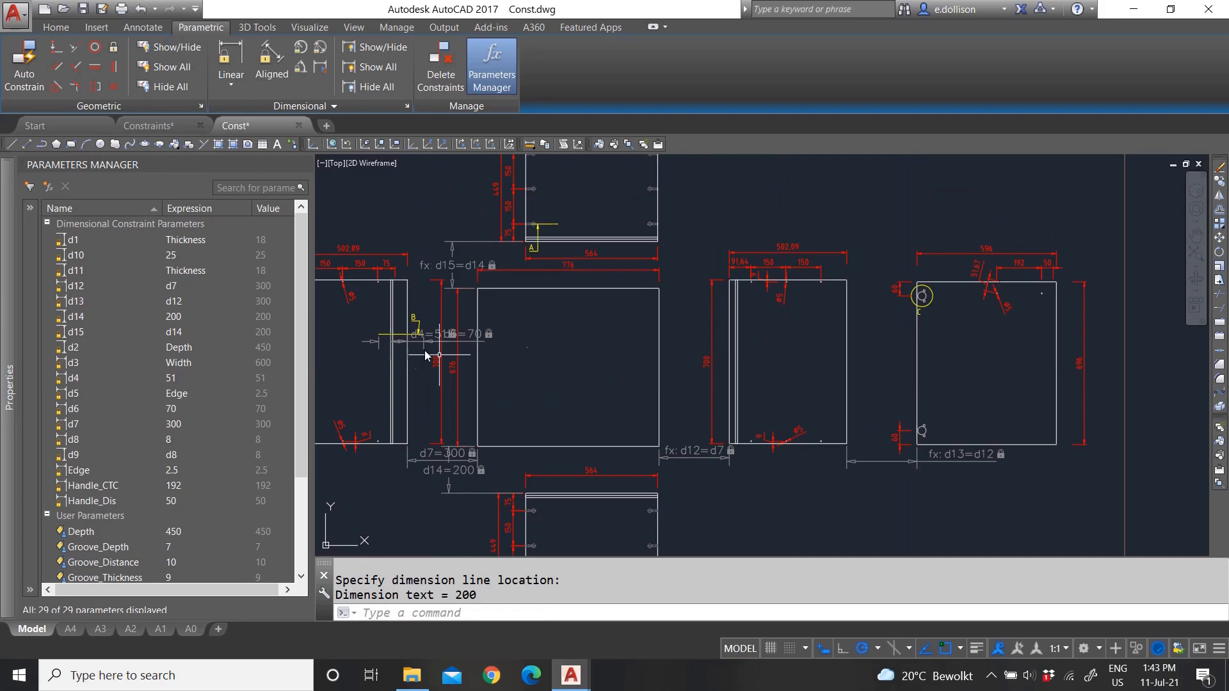
pyautogui.scroll(-3, 597, 346)
pyautogui.scroll(3, 595, 362)
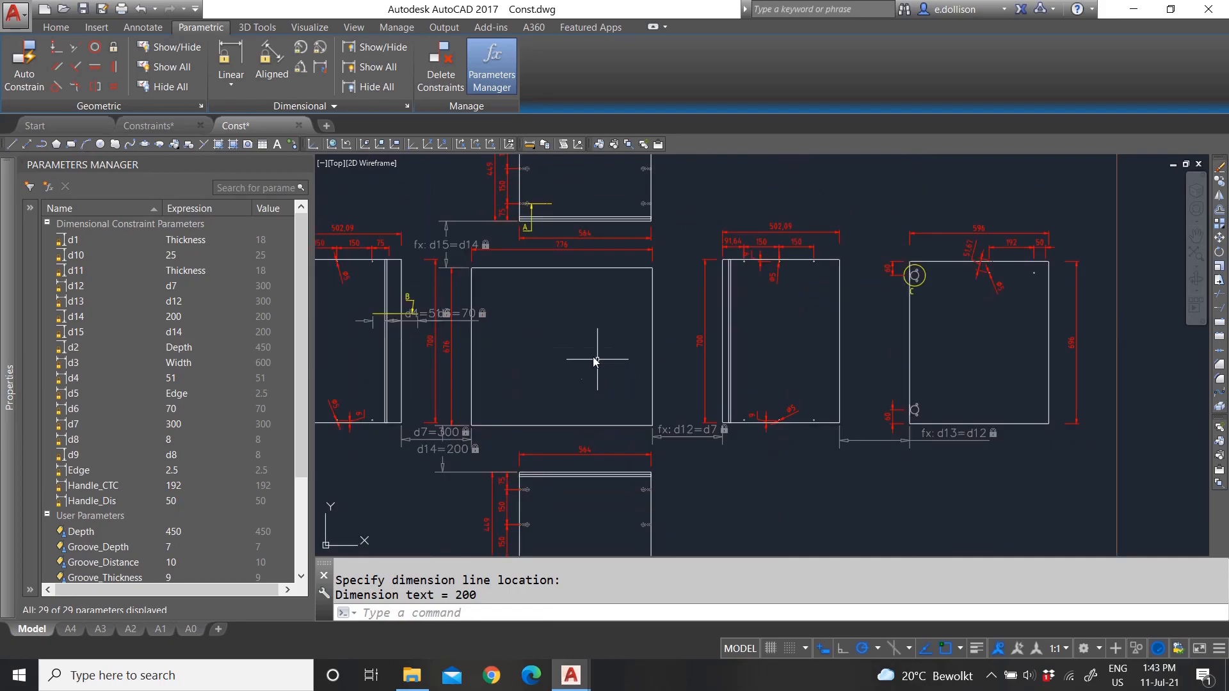
pyautogui.scroll(-3, 572, 343)
pyautogui.scroll(3, 510, 371)
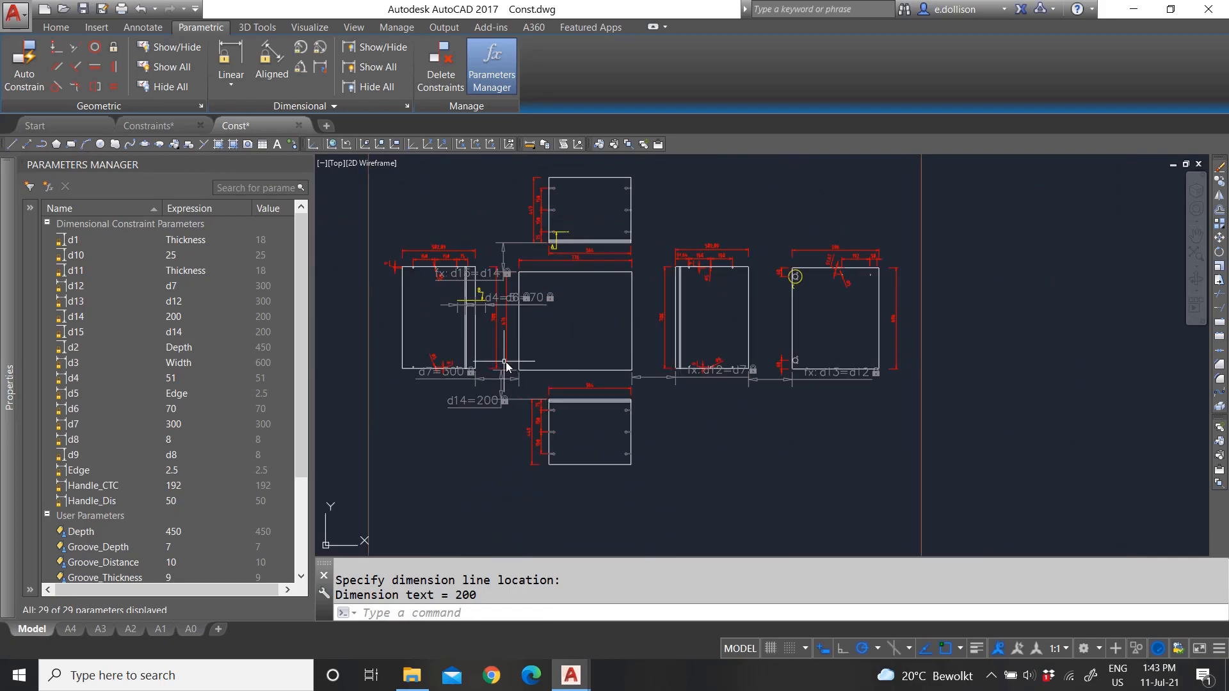
pyautogui.click(232, 64)
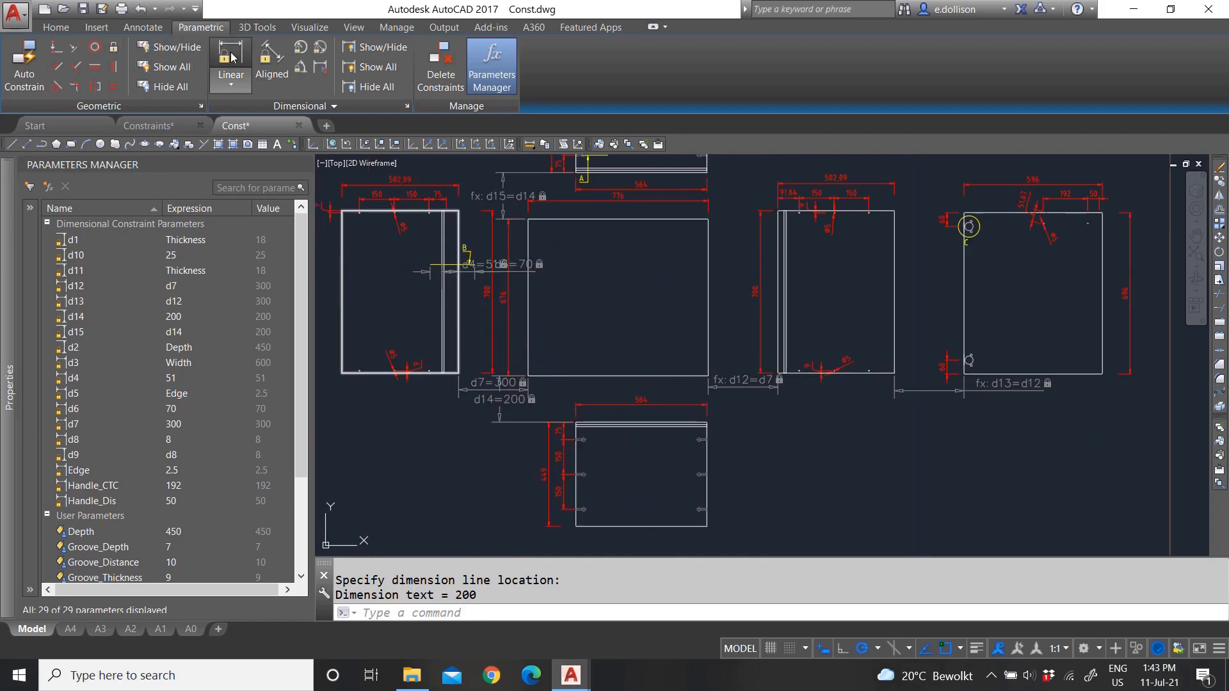
pyautogui.scroll(-3, 582, 263)
pyautogui.scroll(3, 529, 266)
pyautogui.press('Escape')
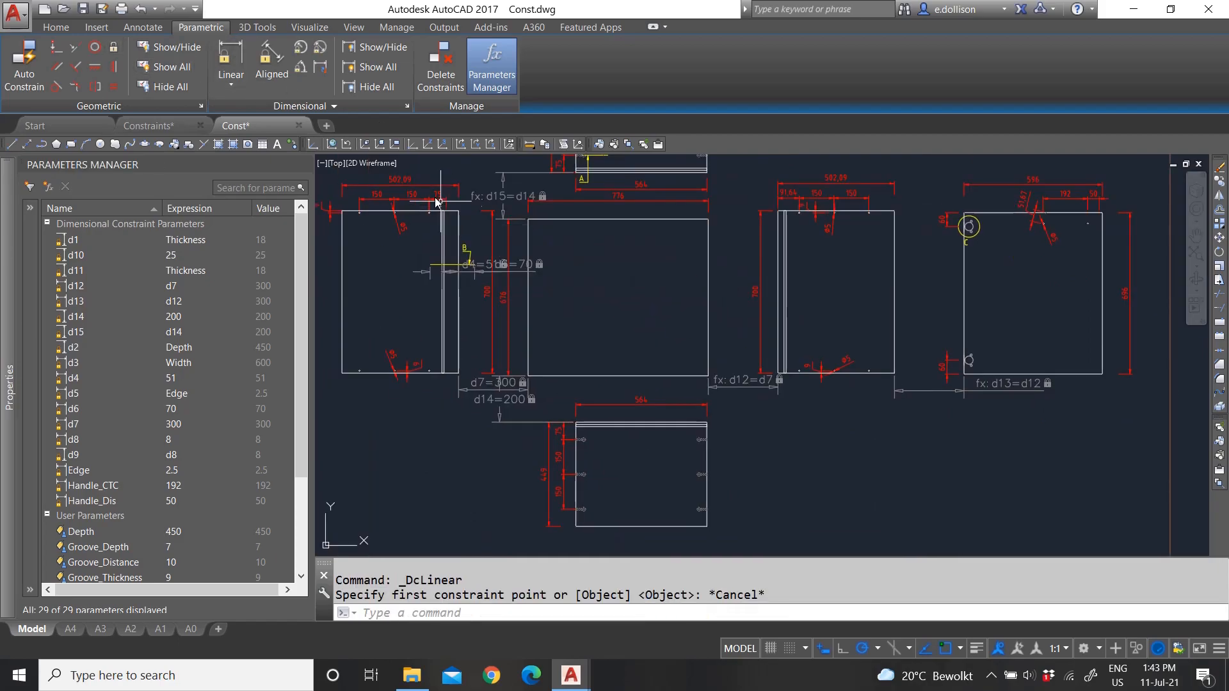
# - Examine the left side panel's overall width dimension and the hole spacing dimensions along its top edge
pyautogui.scroll(3, 375, 179)
pyautogui.click(460, 185)
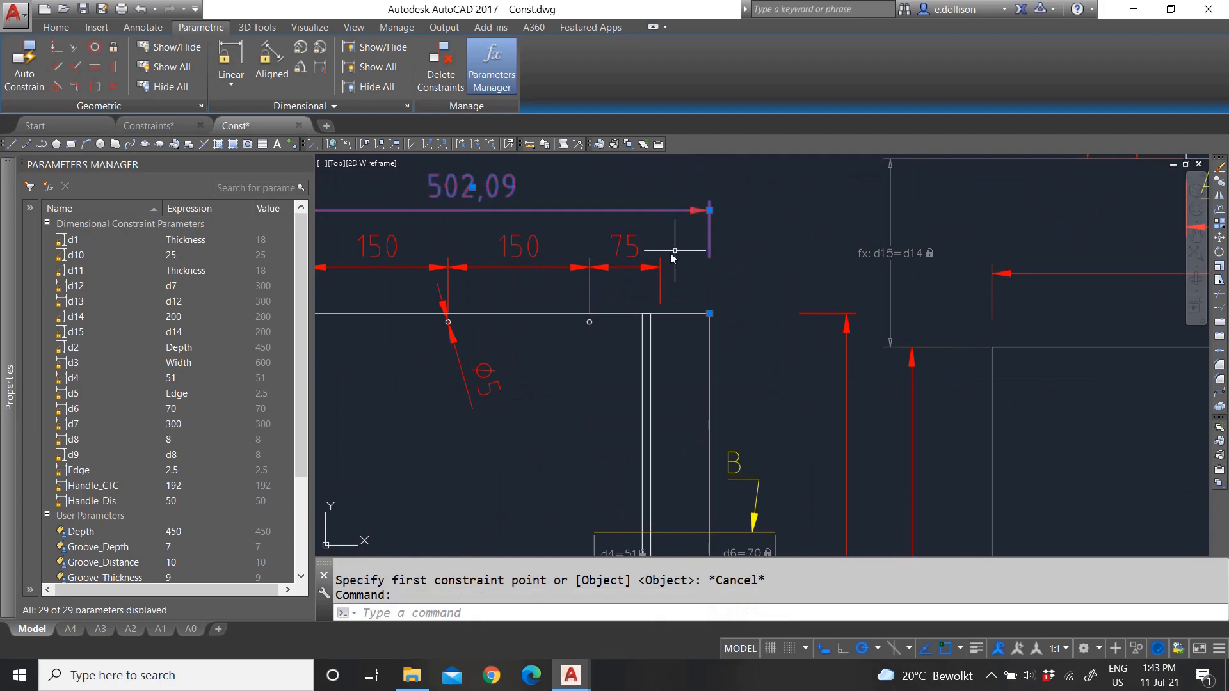
pyautogui.scroll(-2, 630, 284)
pyautogui.scroll(3, 494, 290)
pyautogui.scroll(-6, 499, 282)
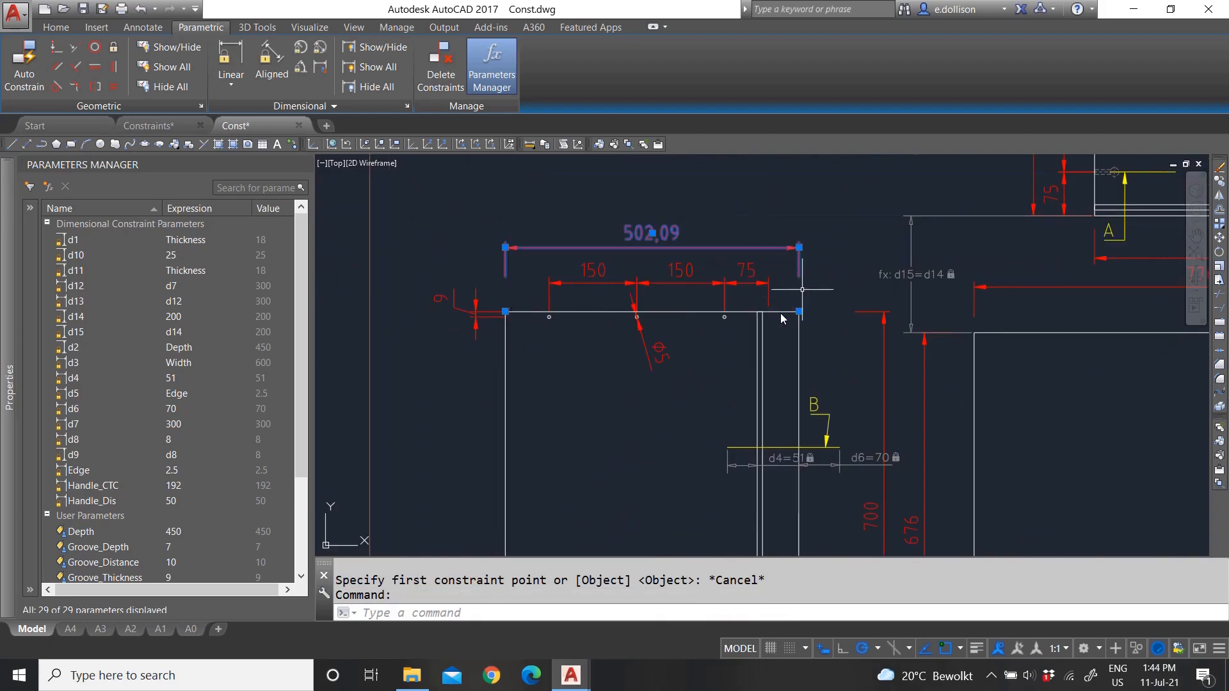
pyautogui.scroll(2, 551, 352)
pyautogui.press('Escape')
# - Turn off the Dimensions layer to hide the red dimensions around the panels
pyautogui.click(484, 177)
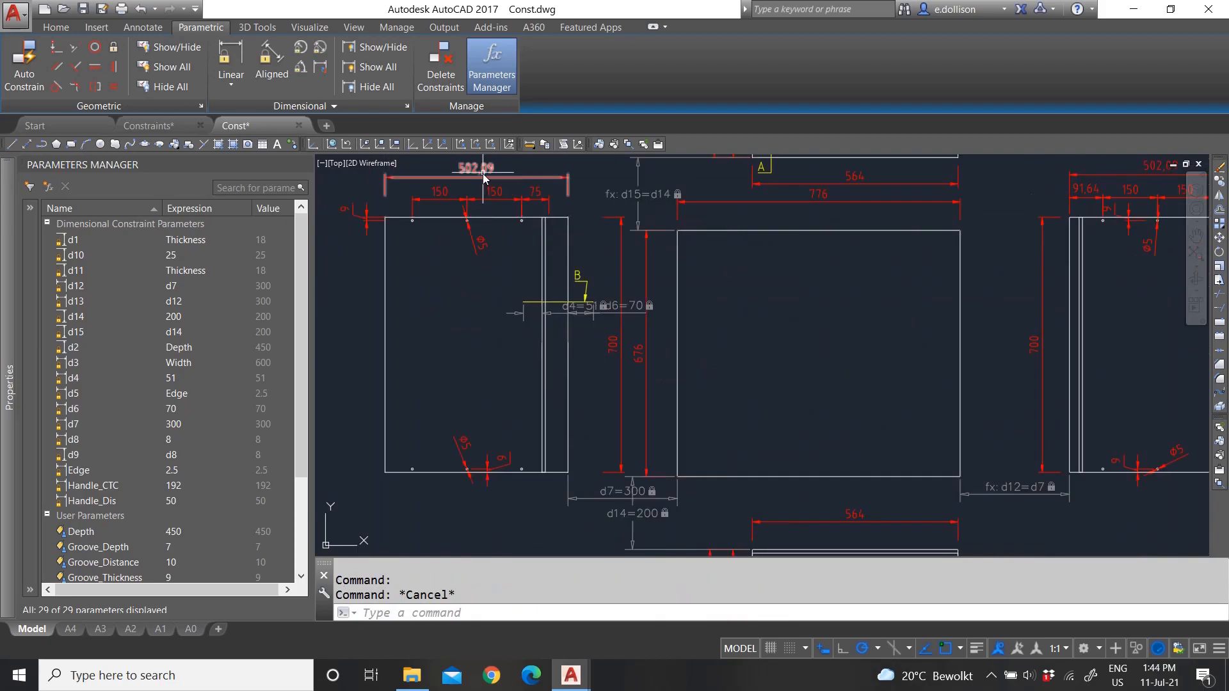
pyautogui.click(59, 27)
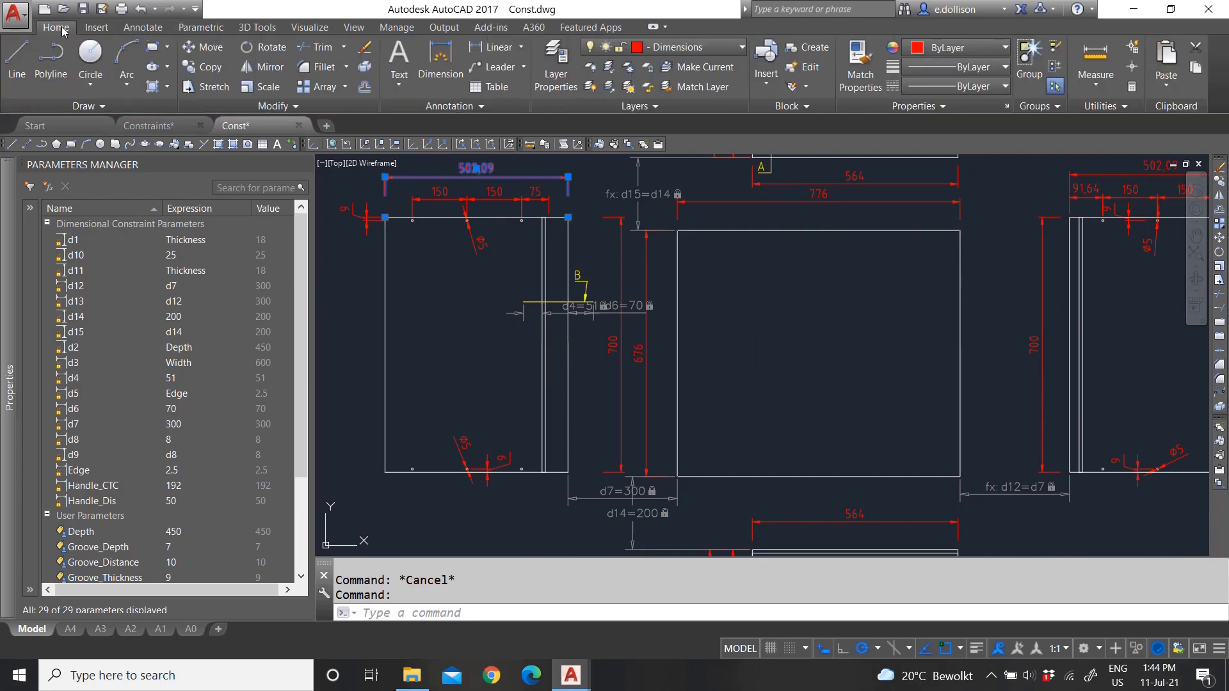
pyautogui.click(656, 50)
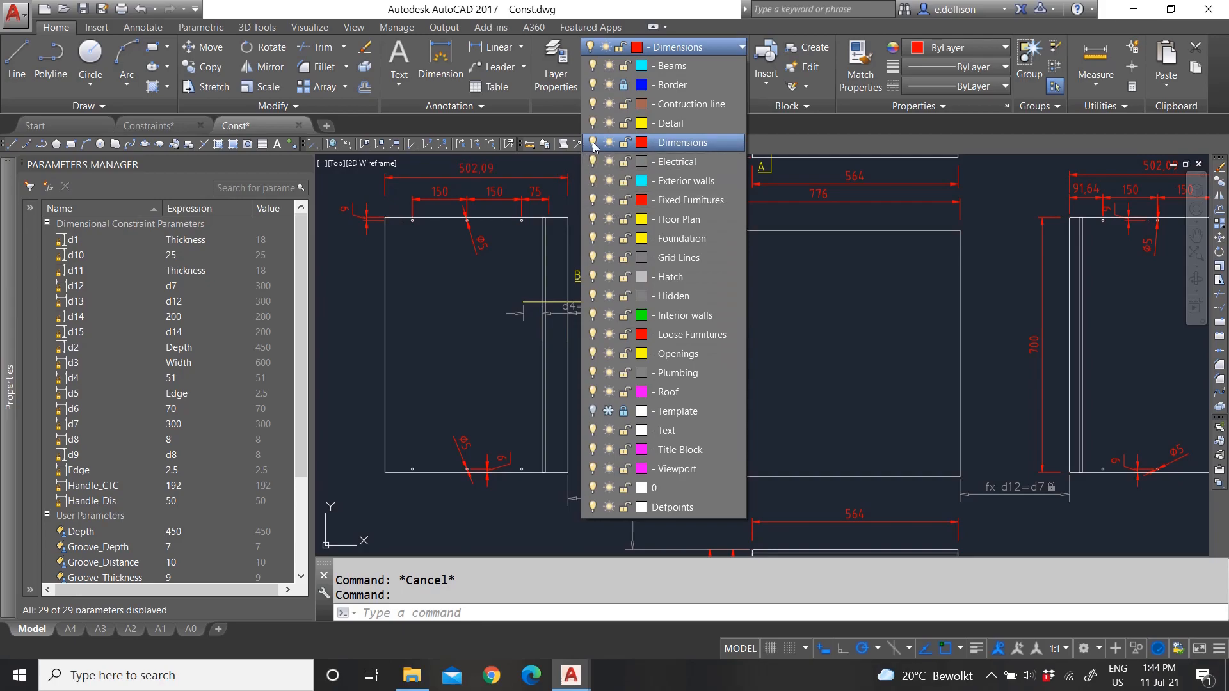
pyautogui.click(593, 143)
pyautogui.press('Escape')
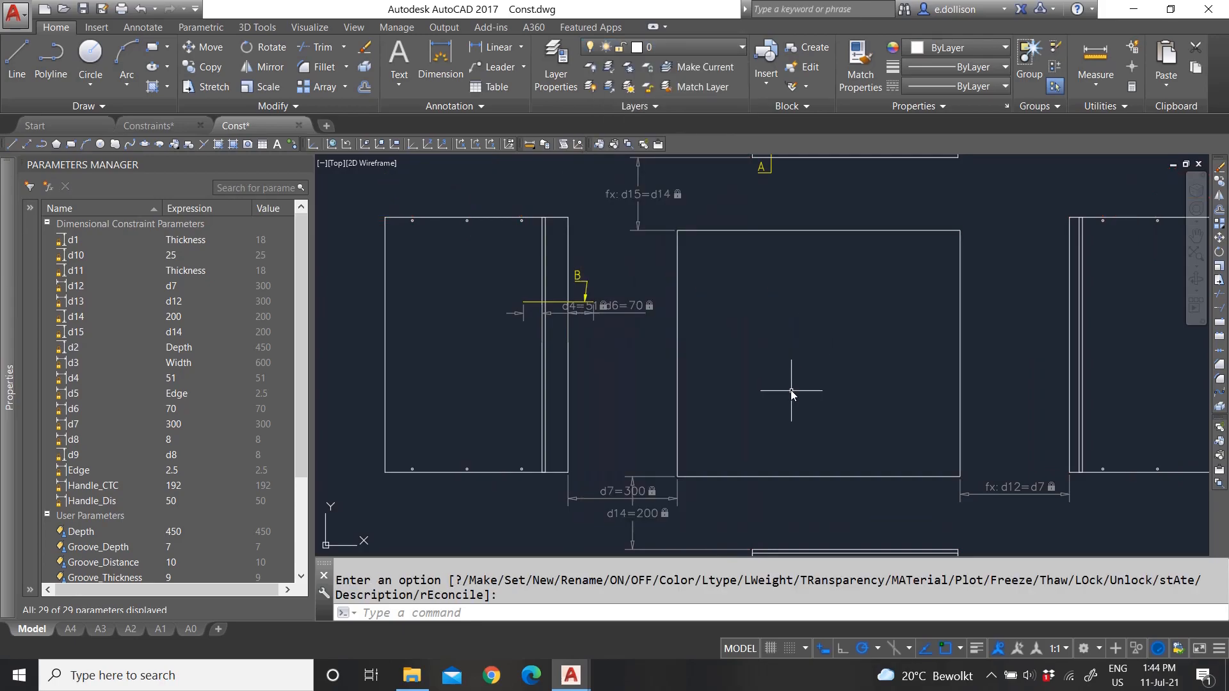
# - Examine the panel layout without dimensions, checking the gap constraints and the constraints around section line B
pyautogui.scroll(-3, 791, 356)
pyautogui.scroll(3, 543, 339)
pyautogui.press('Escape')
pyautogui.scroll(-3, 581, 329)
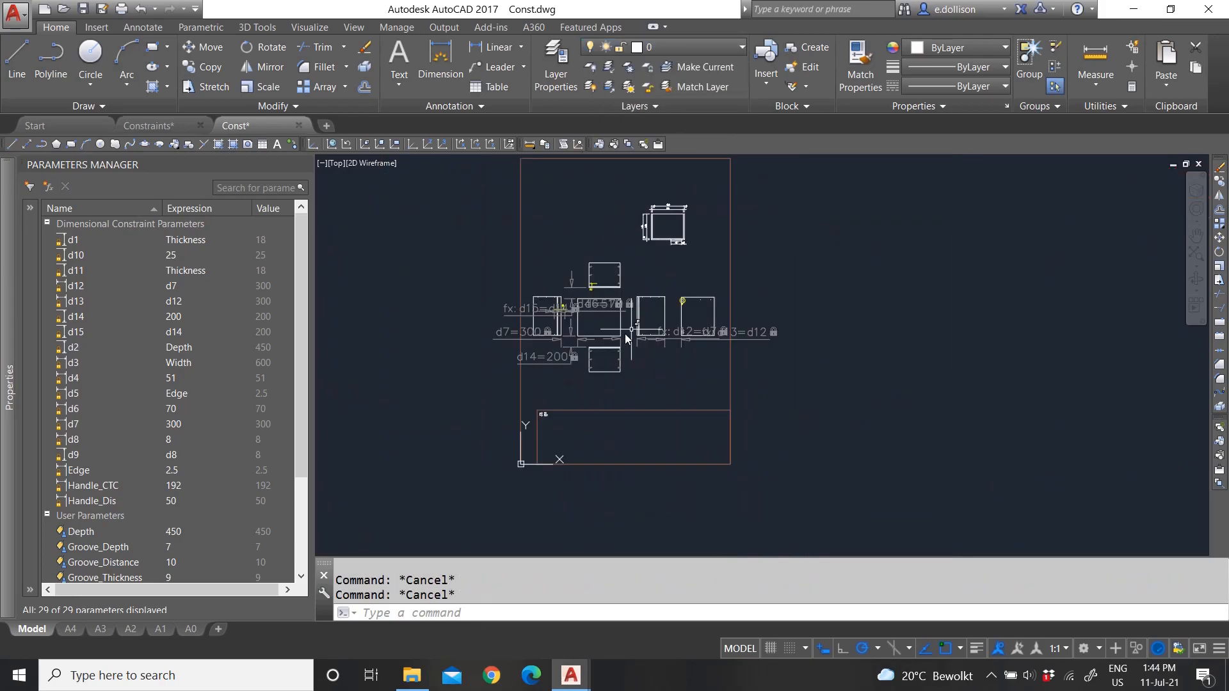
pyautogui.scroll(2, 625, 333)
pyautogui.scroll(-2, 631, 374)
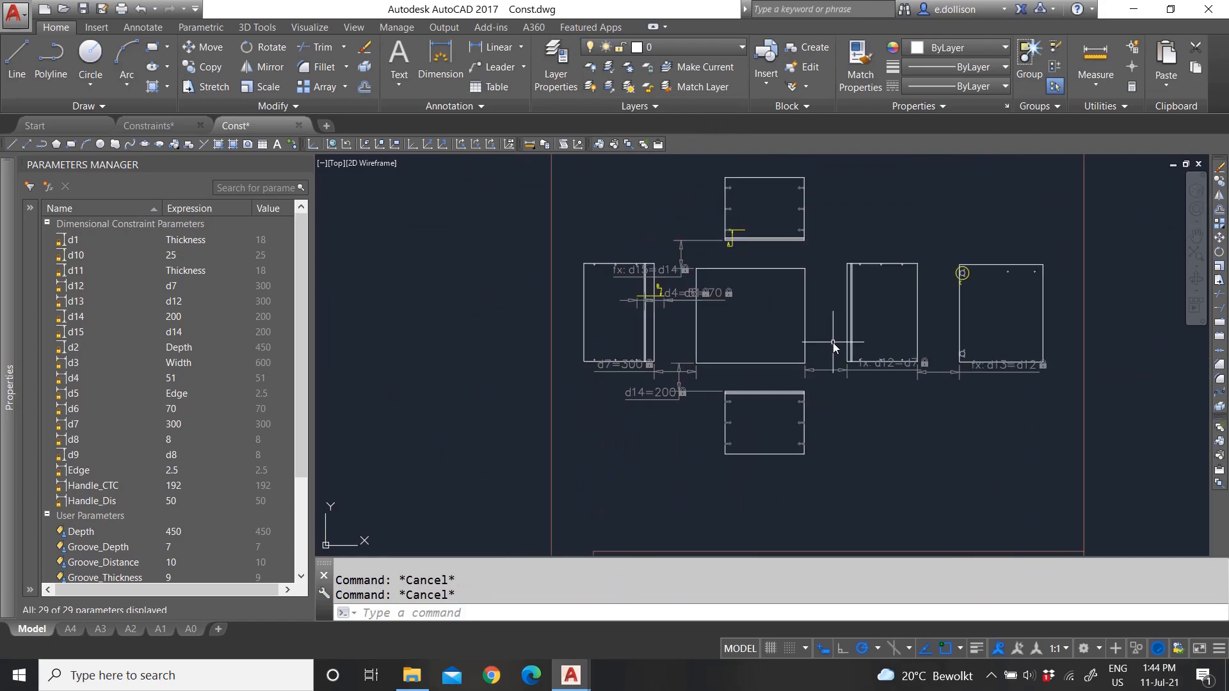
pyautogui.scroll(2, 833, 346)
pyautogui.scroll(4, 486, 208)
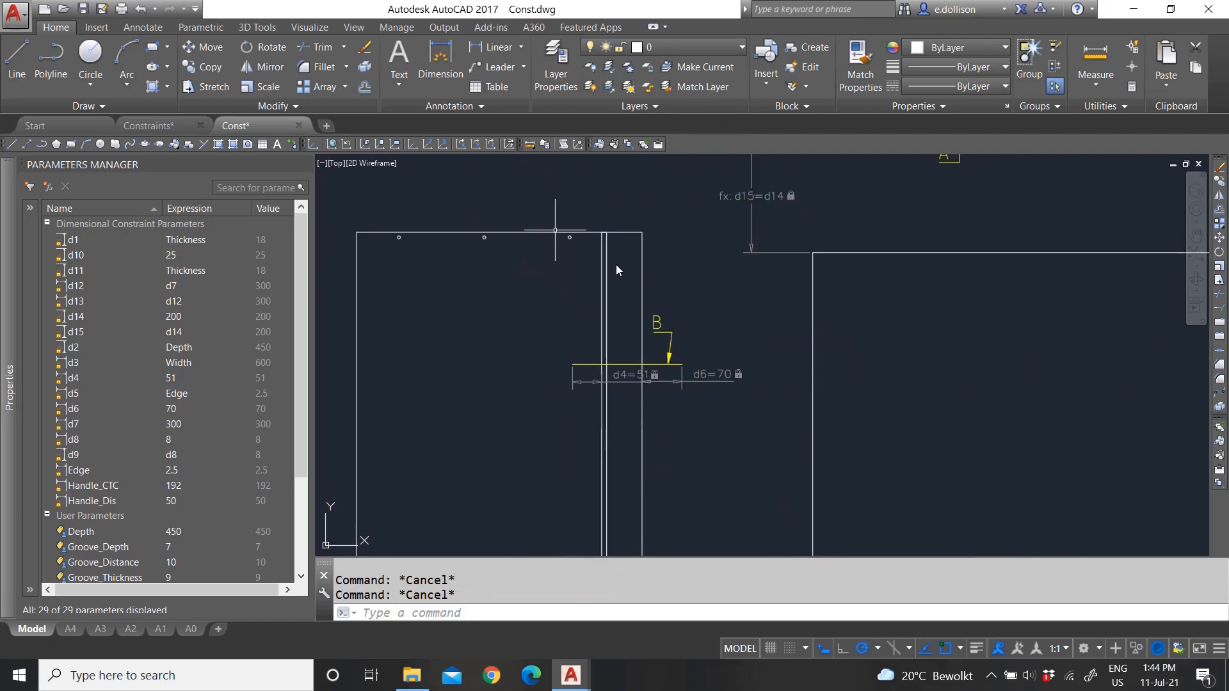
pyautogui.scroll(-3, 512, 307)
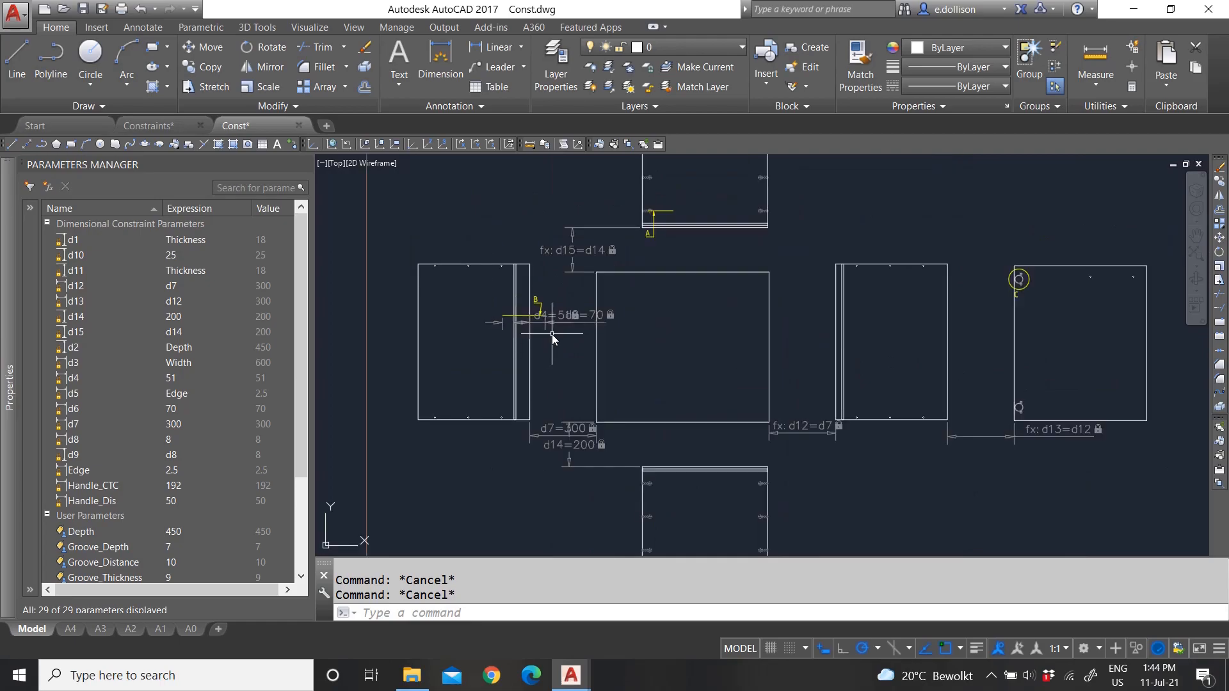
pyautogui.scroll(4, 539, 317)
pyautogui.scroll(-3, 528, 308)
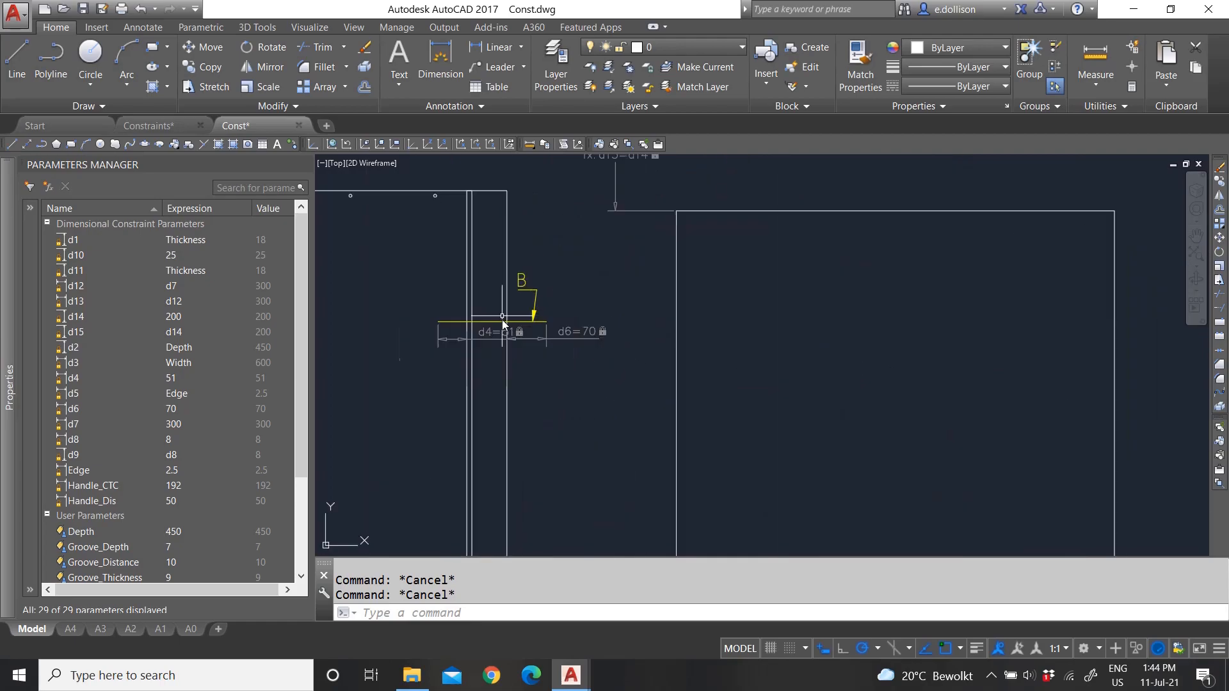
pyautogui.scroll(-2, 522, 317)
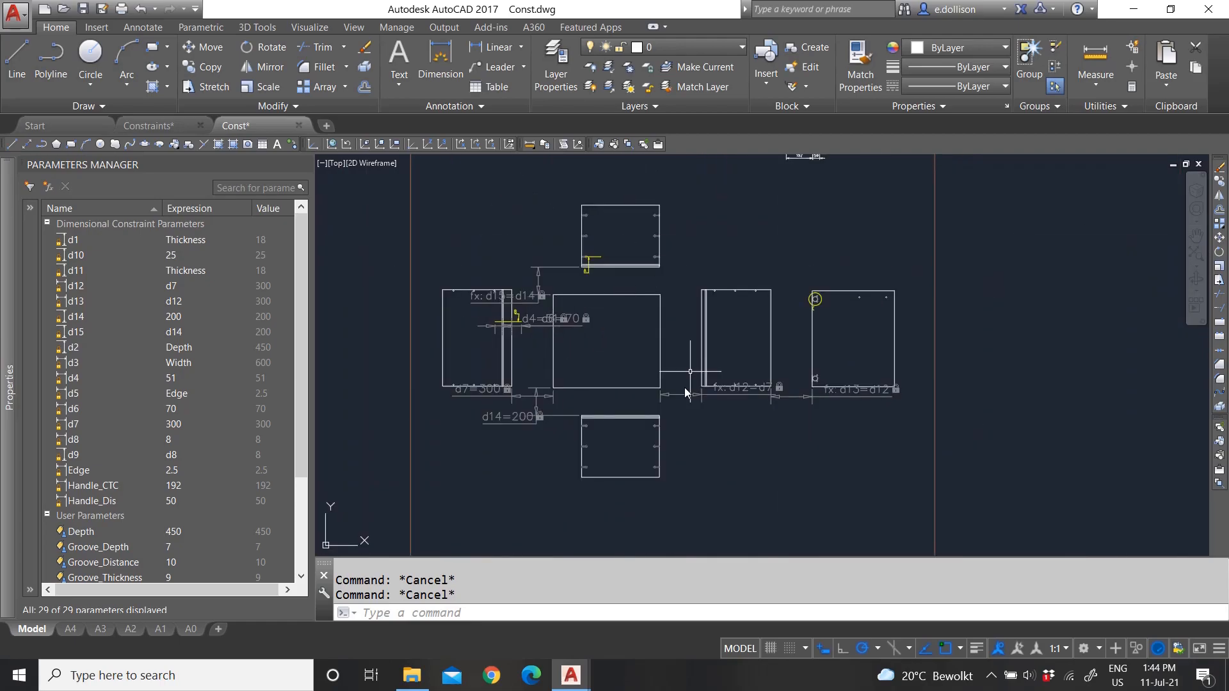
# - Add a horizontal linear constraint between the left side panel's outer groove line and its right edge, placed above the panel
pyautogui.scroll(4, 734, 358)
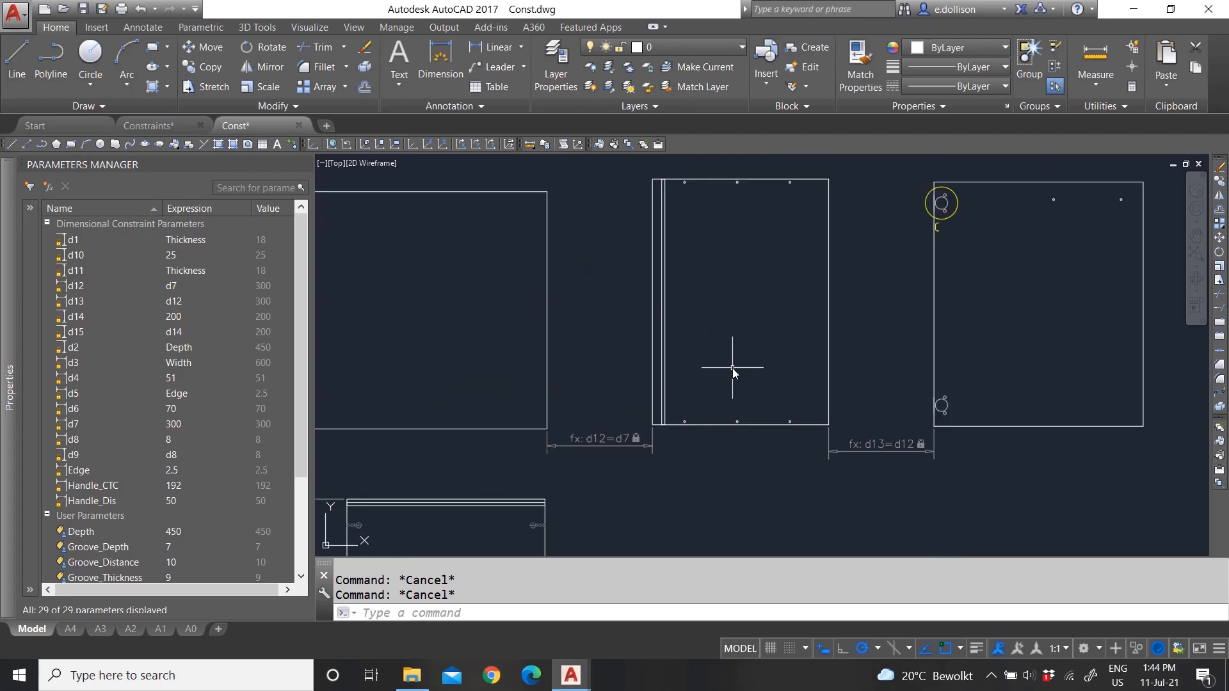
pyautogui.scroll(-6, 683, 330)
pyautogui.scroll(4, 576, 310)
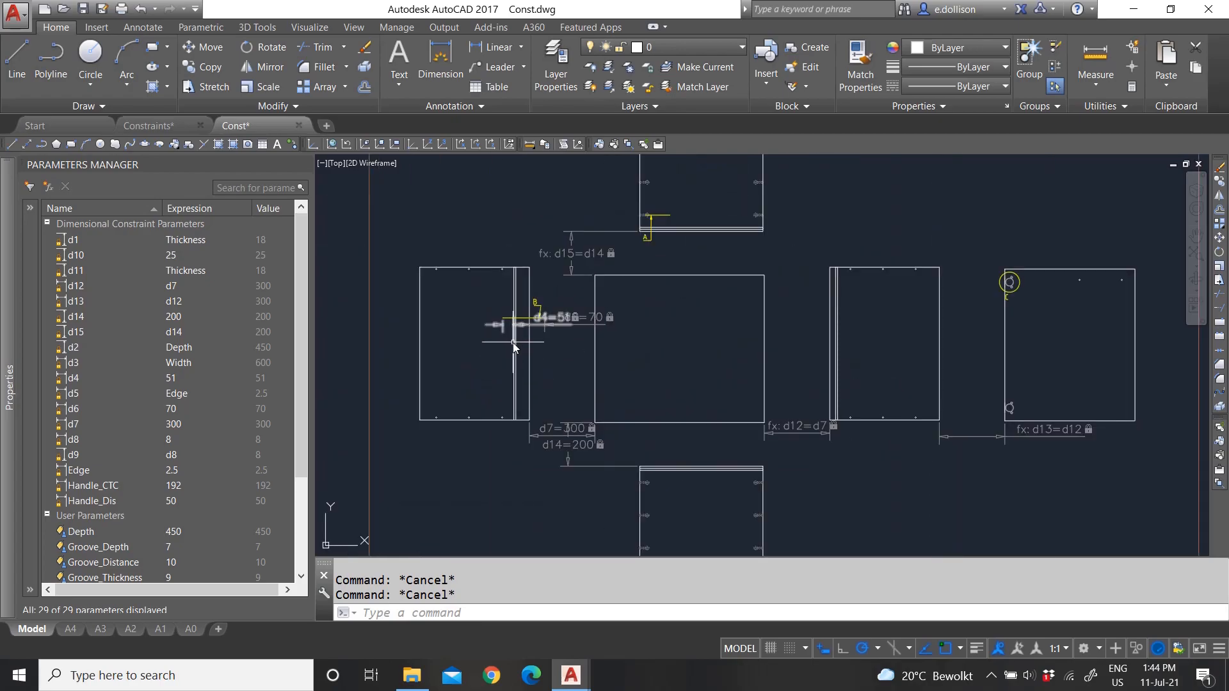
pyautogui.scroll(-3, 180, 461)
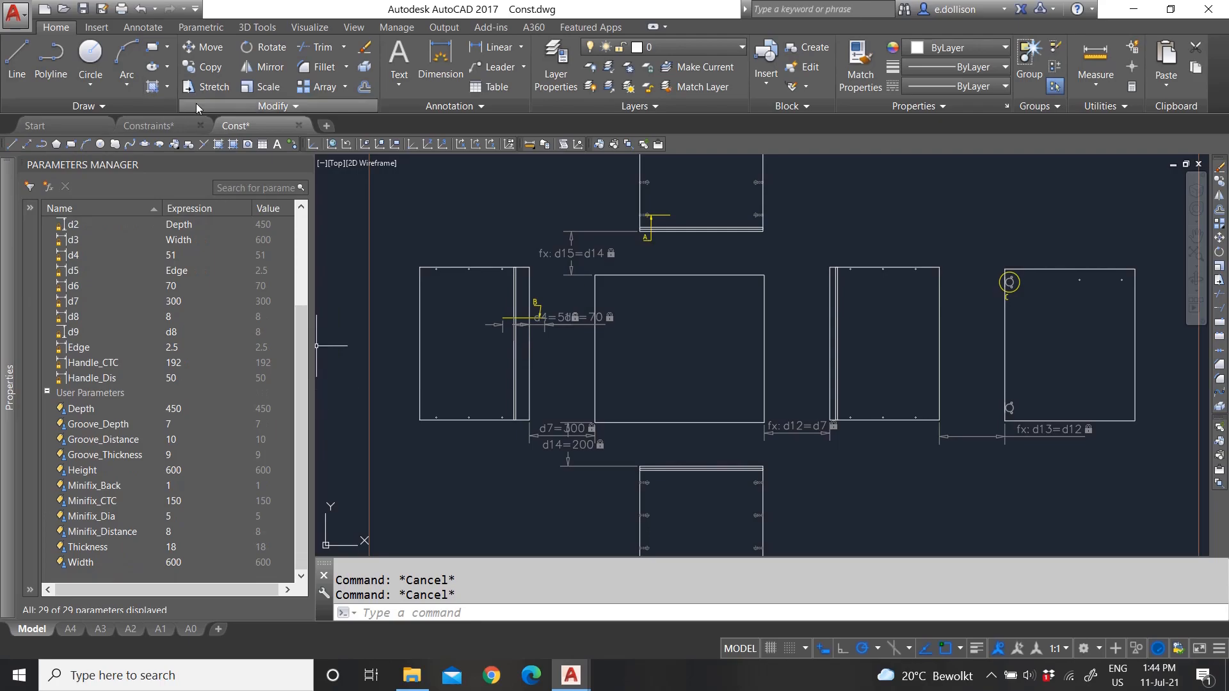
pyautogui.click(201, 27)
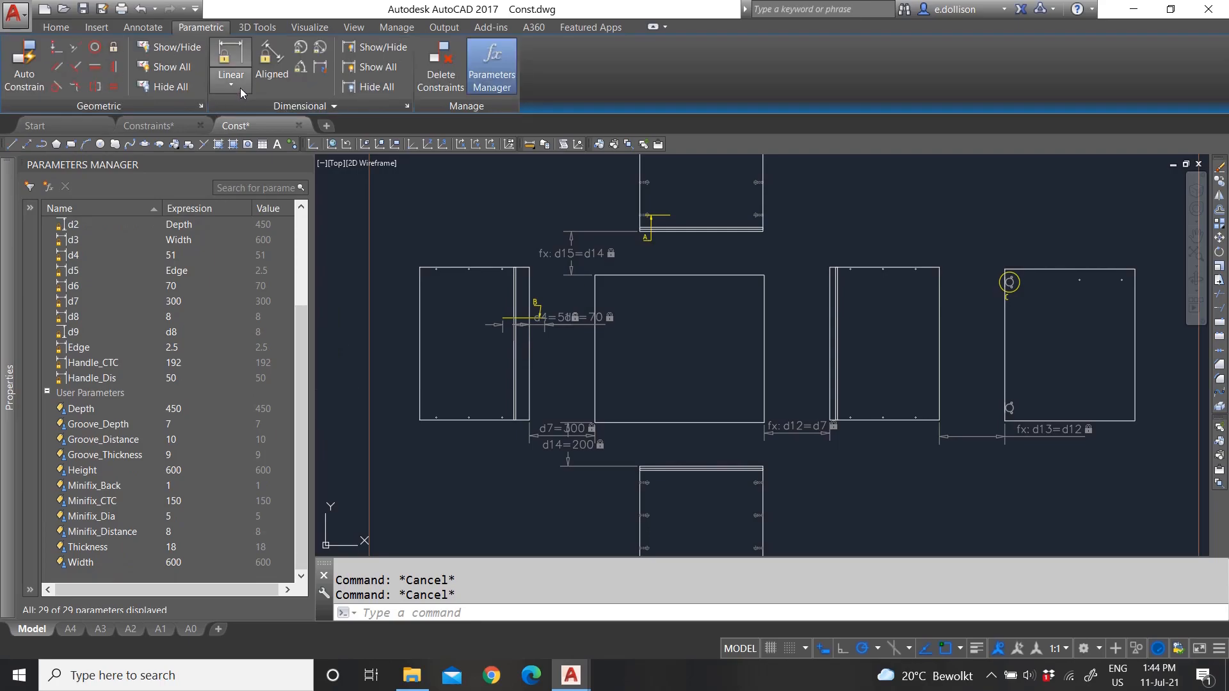
pyautogui.click(231, 61)
pyautogui.scroll(5, 512, 263)
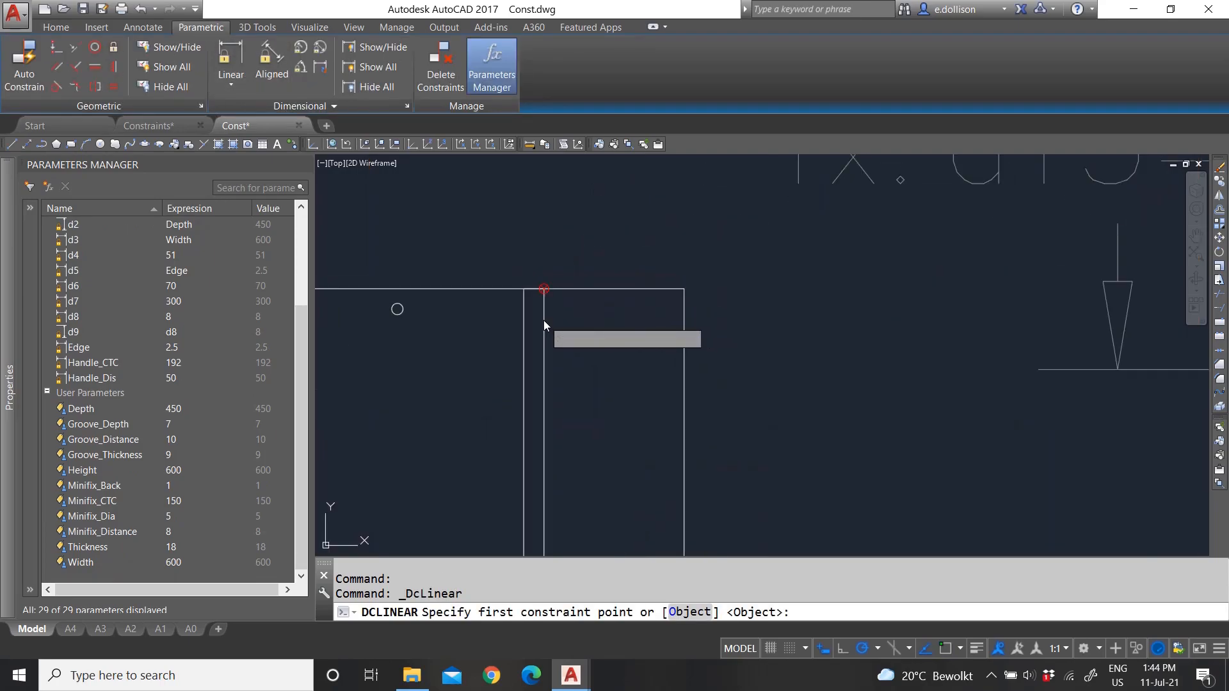
pyautogui.click(543, 318)
pyautogui.click(682, 313)
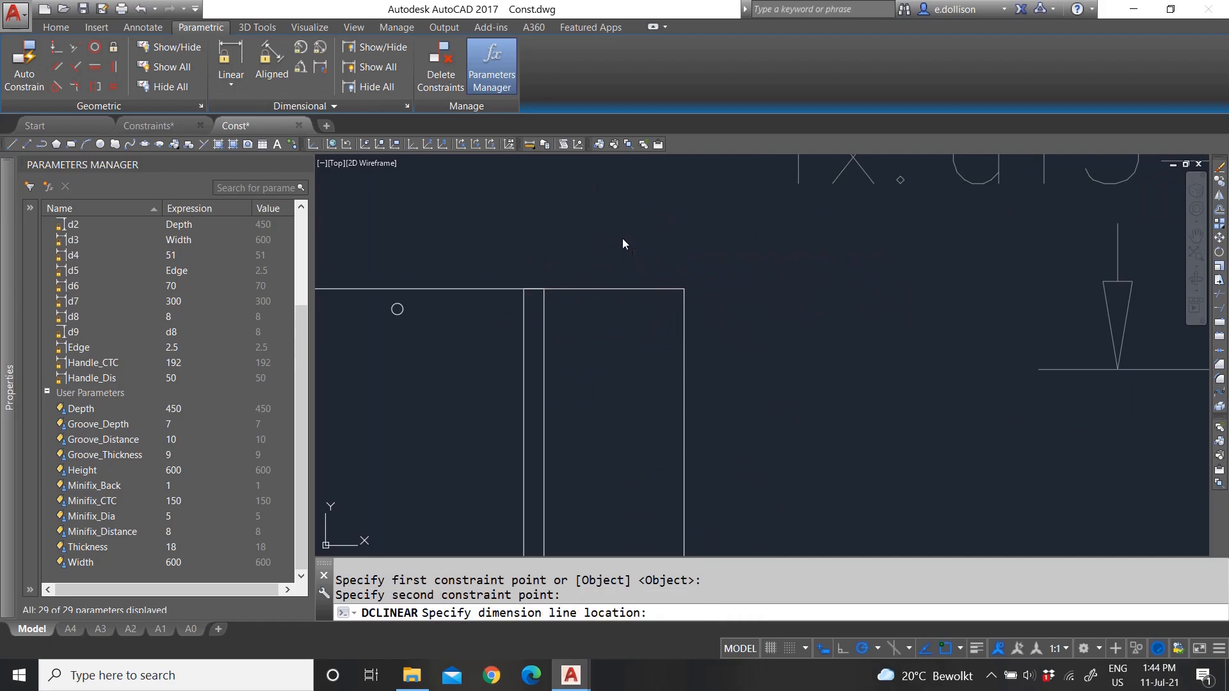
pyautogui.click(622, 238)
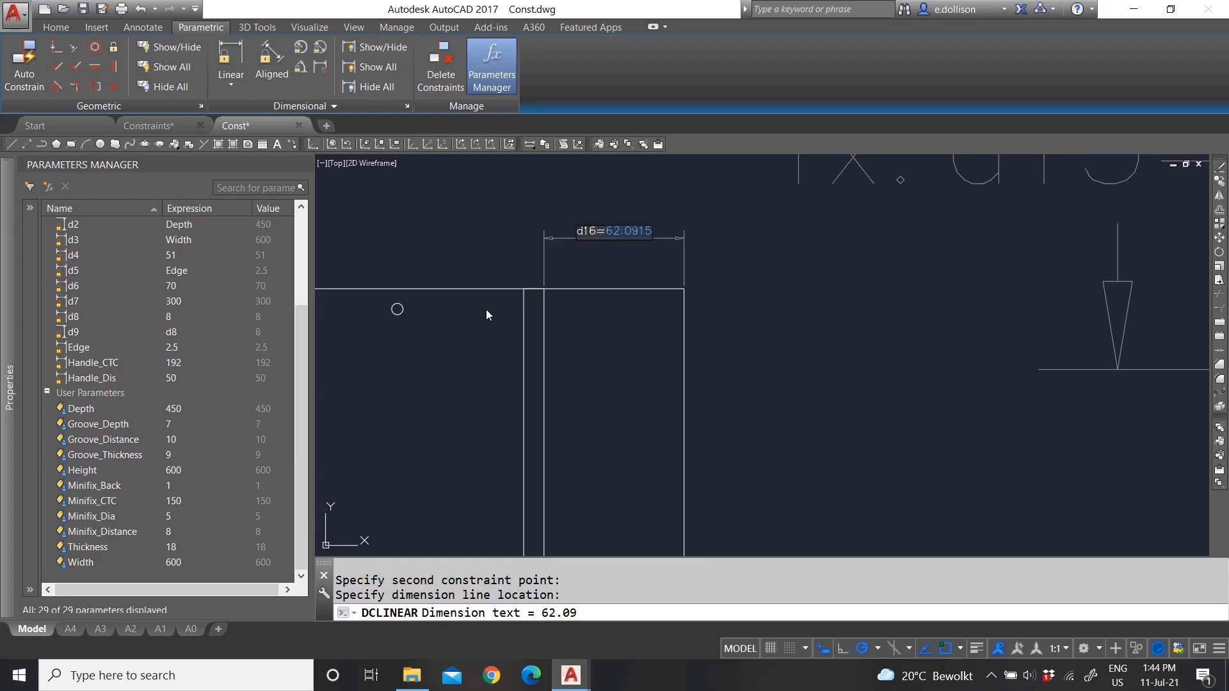
pyautogui.click(541, 219)
# - Set the expression of the left side panel's new groove offset constraint, d16, to the user parameter Groove_Distance
pyautogui.scroll(-2, 167, 439)
pyautogui.scroll(2, 168, 442)
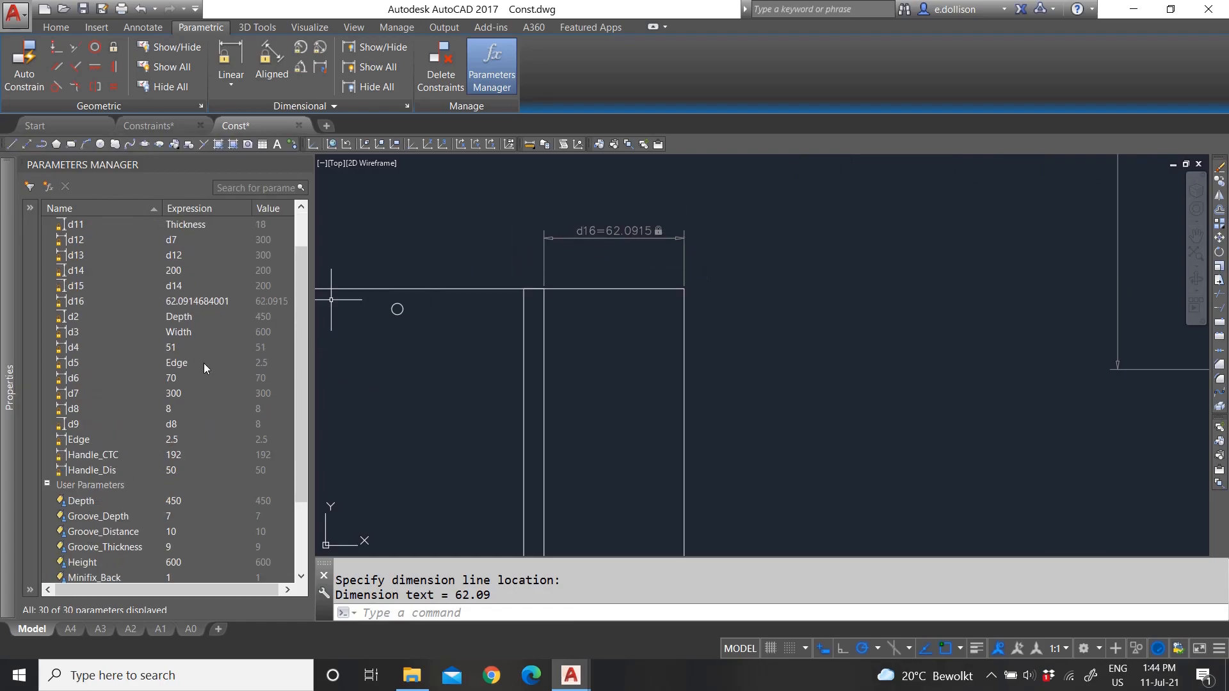
pyautogui.scroll(-1, 202, 356)
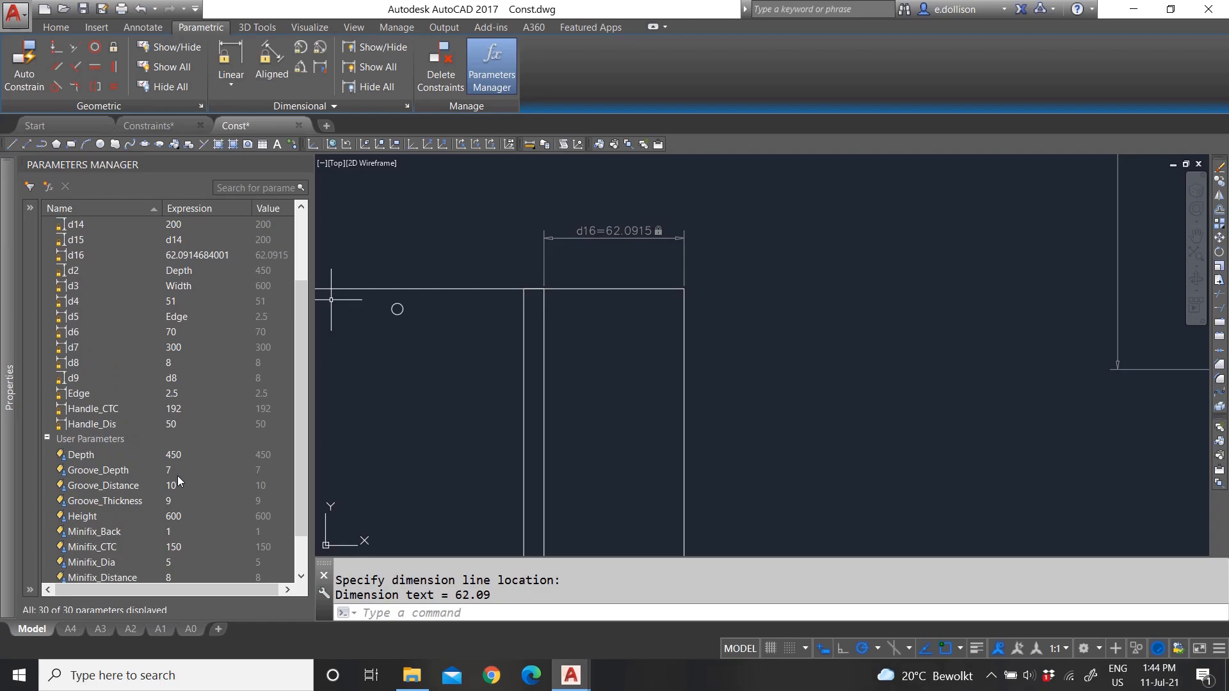
pyautogui.doubleClick(124, 485)
pyautogui.rightClick(123, 486)
pyautogui.click(166, 512)
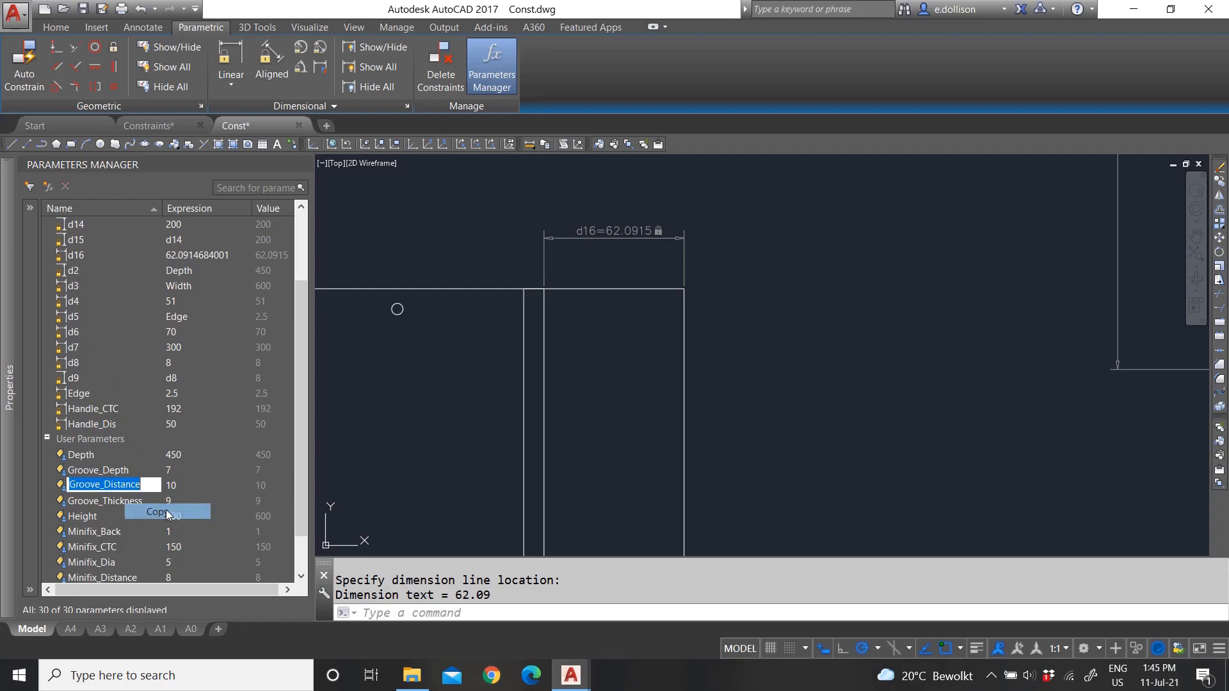
pyautogui.doubleClick(193, 259)
pyautogui.rightClick(193, 259)
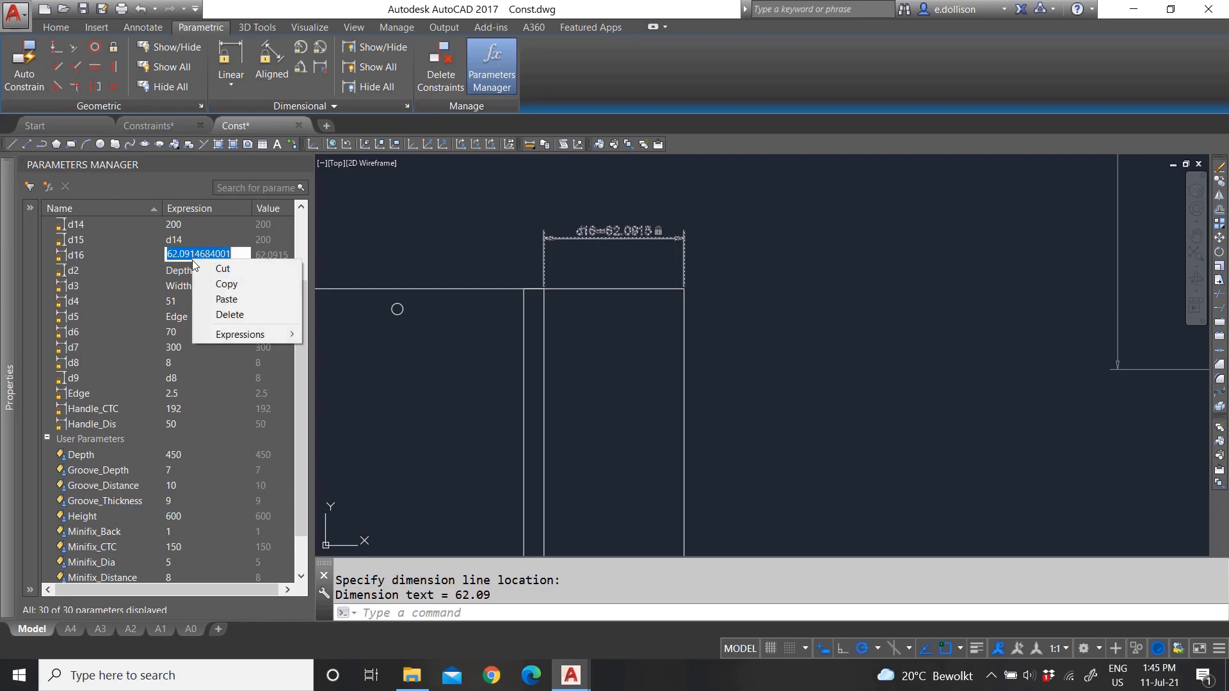
pyautogui.click(223, 299)
pyautogui.click(362, 349)
pyautogui.click(563, 261)
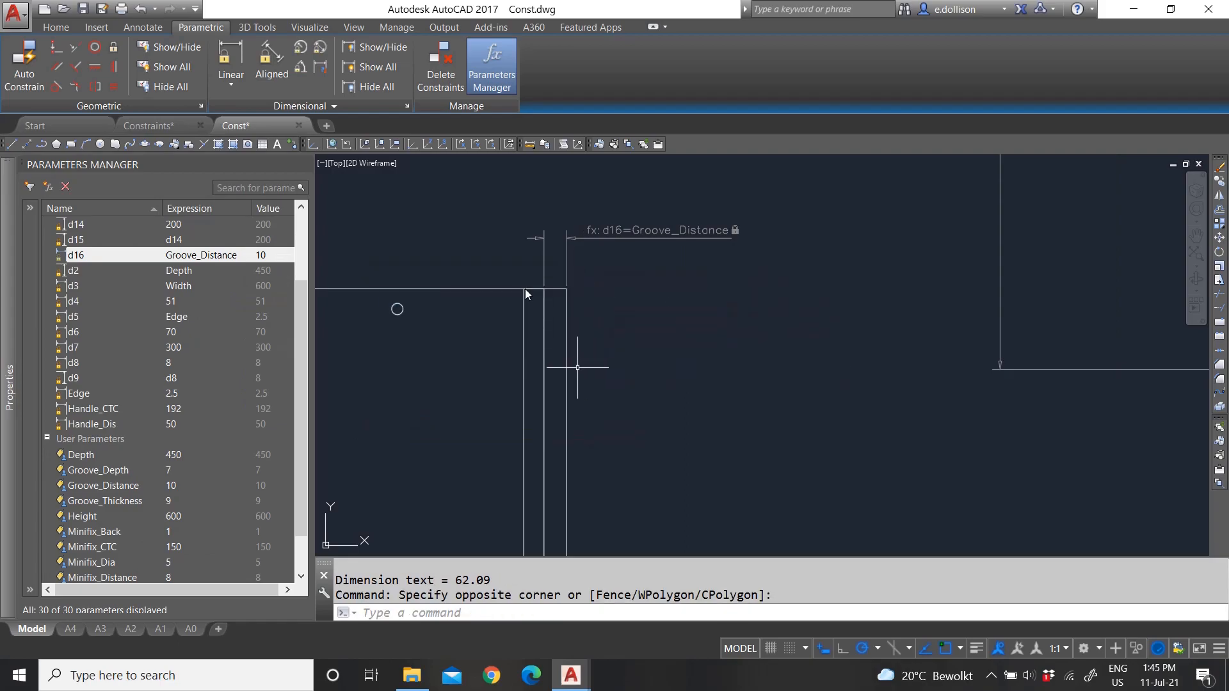
# - Constrain the horizontal distance from the right side panel's left edge to its nearer groove line, with the expression Groove_Distance
pyautogui.scroll(-3, 524, 300)
pyautogui.scroll(2, 544, 269)
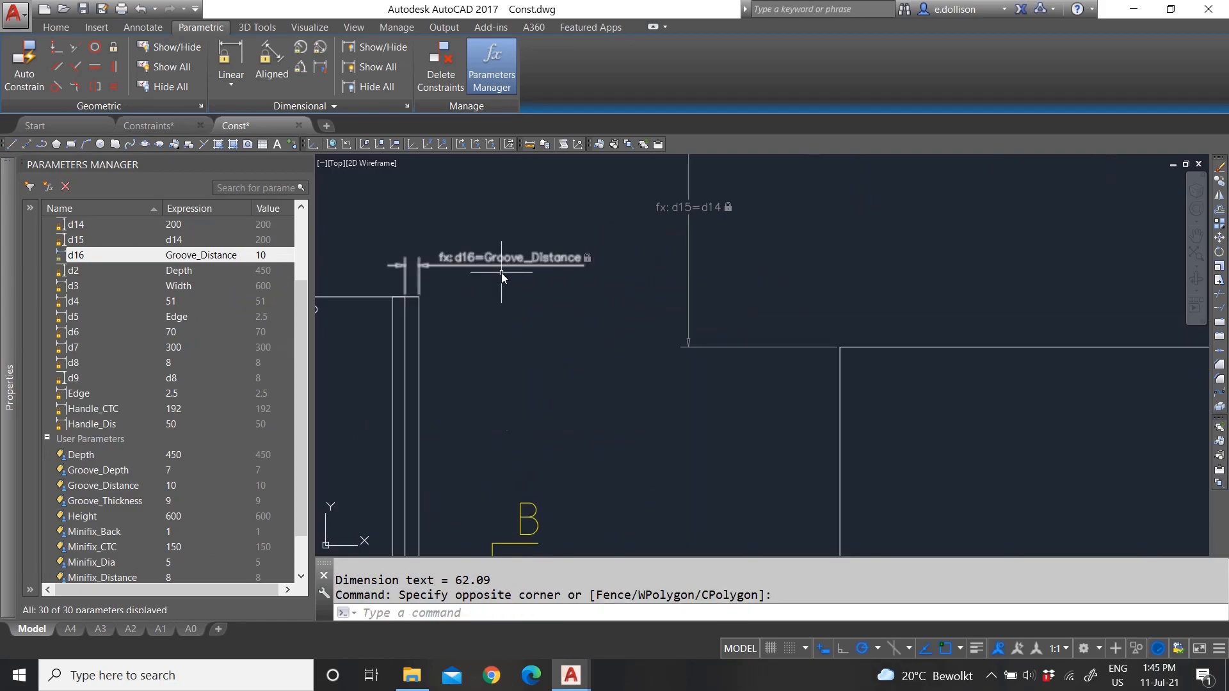
pyautogui.scroll(-4, 525, 301)
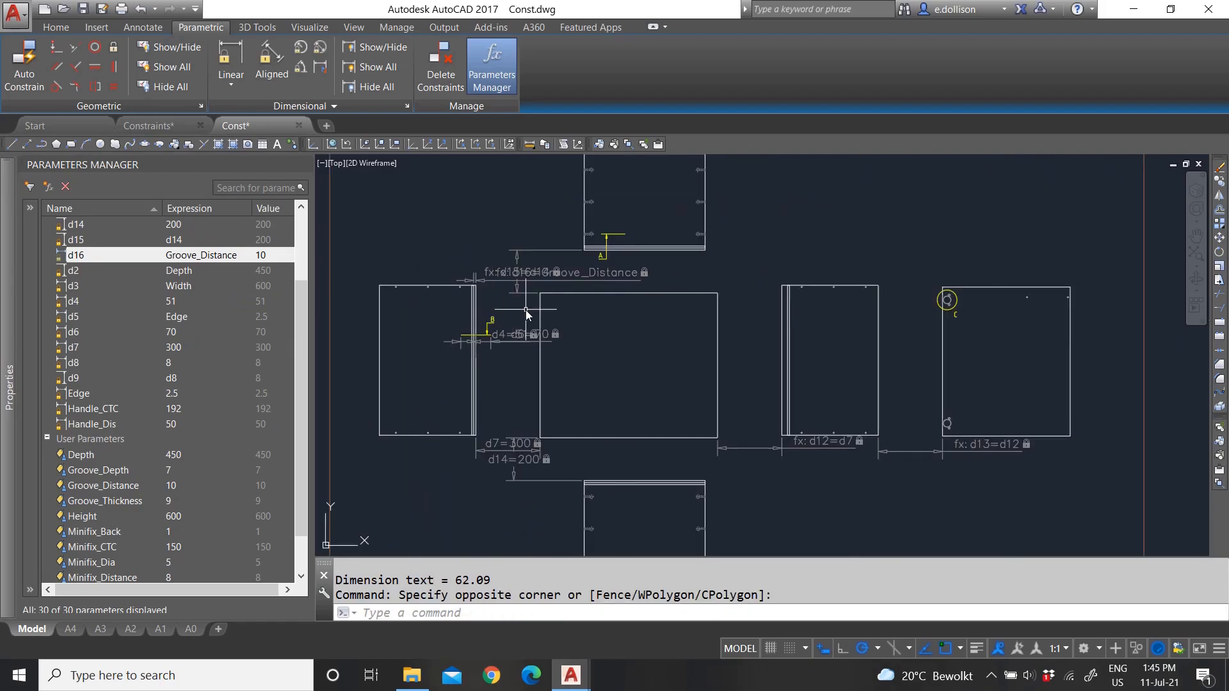
pyautogui.scroll(3, 787, 285)
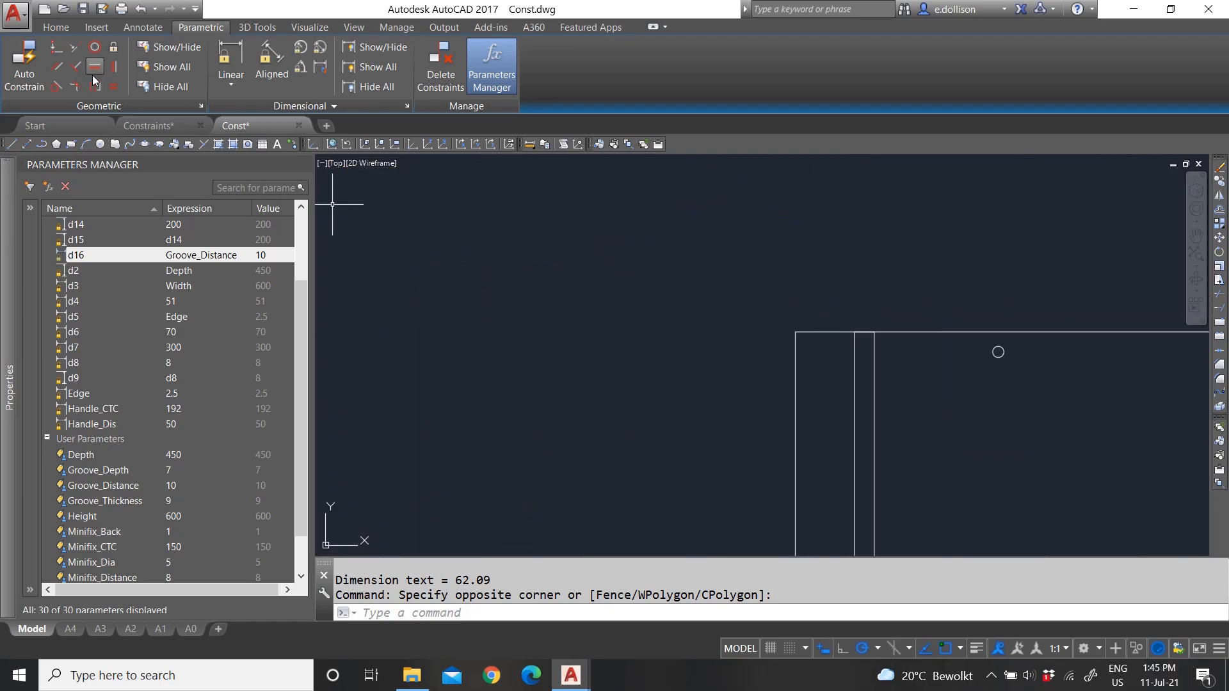
pyautogui.click(233, 64)
pyautogui.click(795, 334)
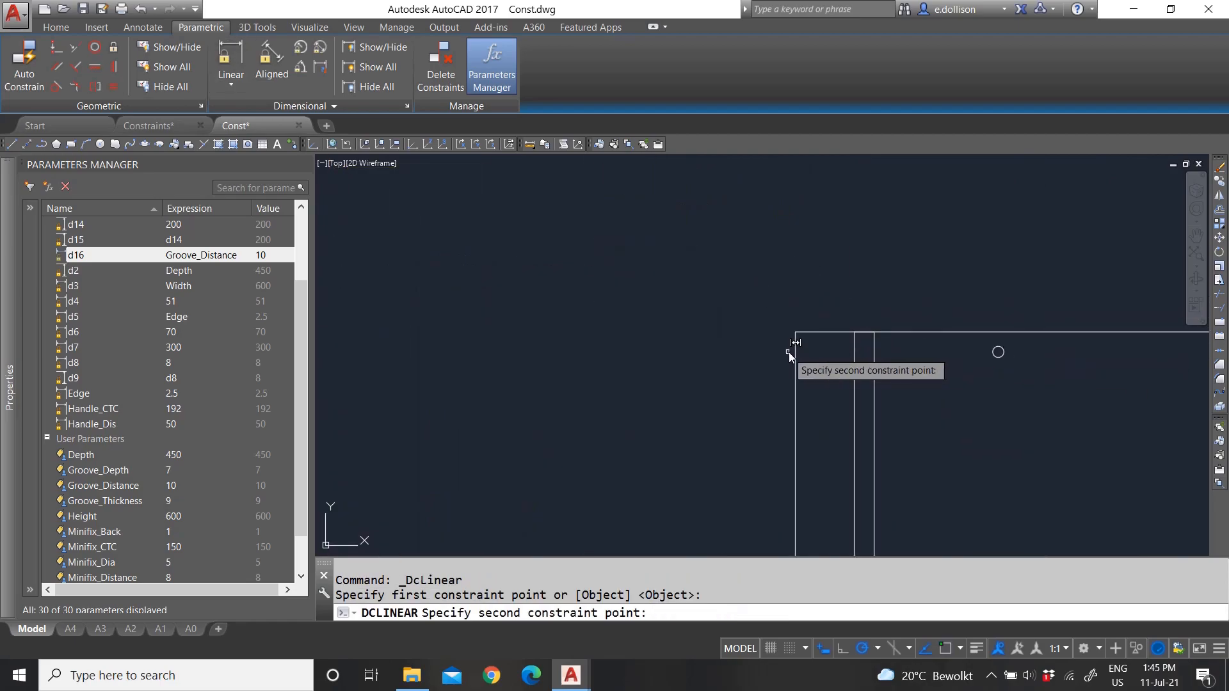
pyautogui.click(853, 332)
pyautogui.click(822, 283)
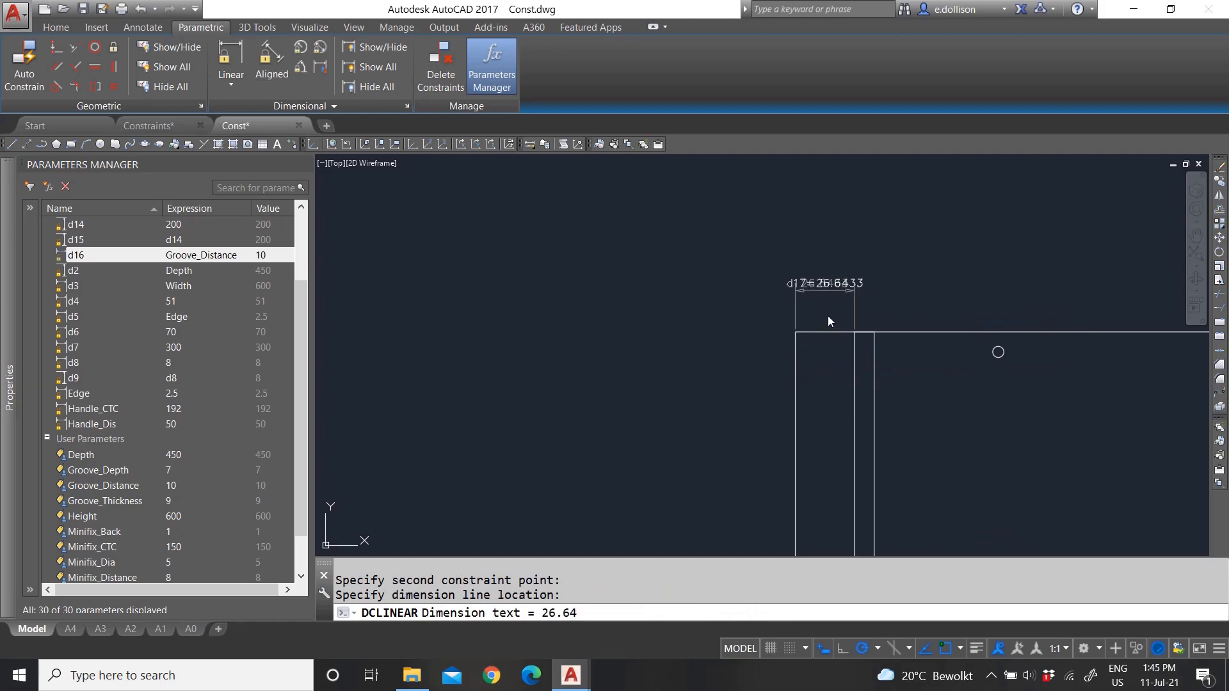
pyautogui.moveTo(819, 283); pyautogui.dragTo(864, 284)
pyautogui.write('Groove_Distance')
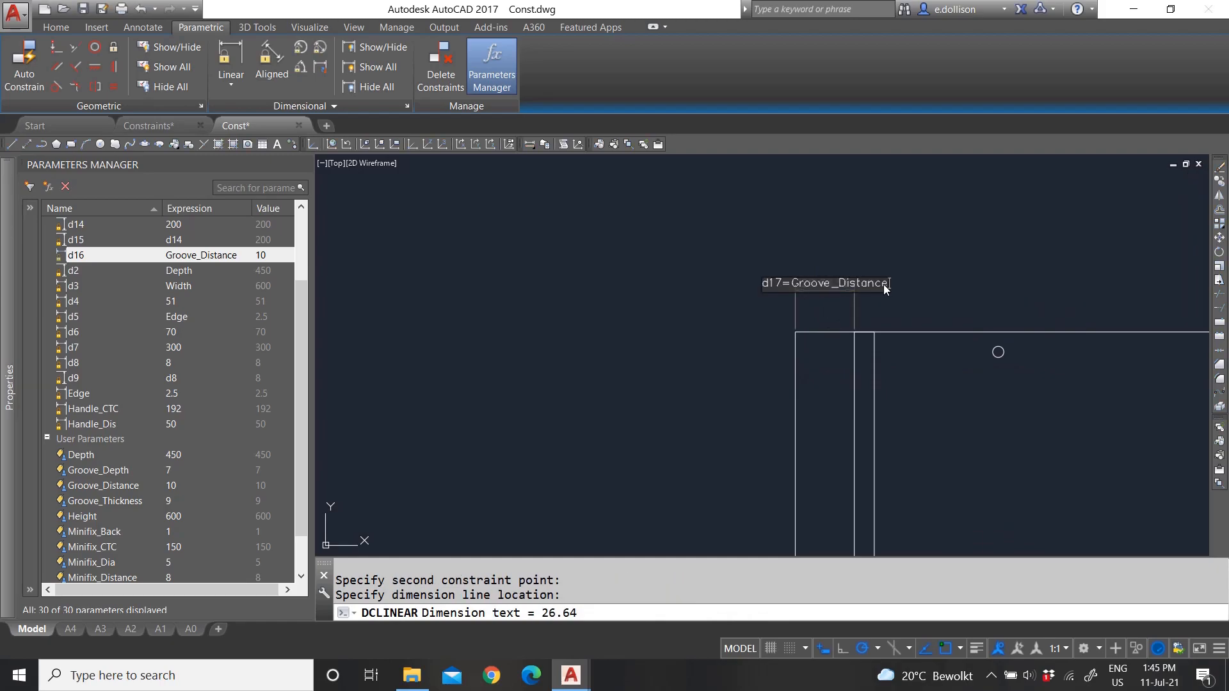
pyautogui.press('Return')
# - Set the Minifix_Back user parameter to 75
pyautogui.scroll(-5, 698, 277)
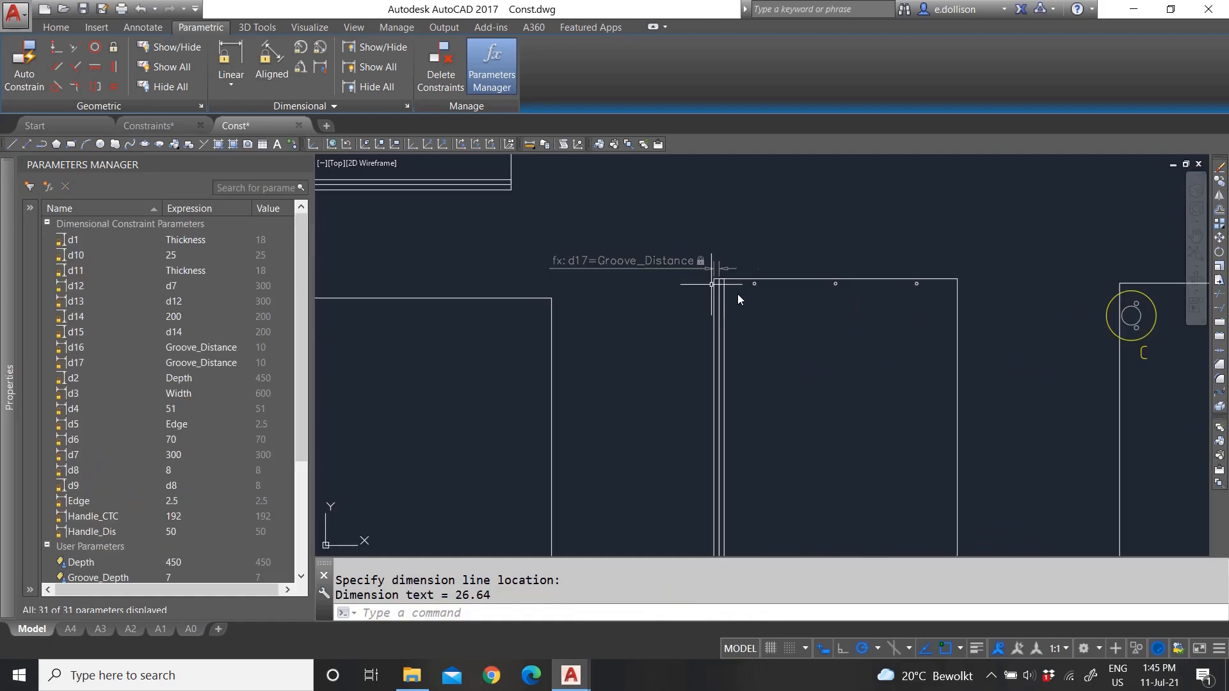
pyautogui.scroll(2, 702, 390)
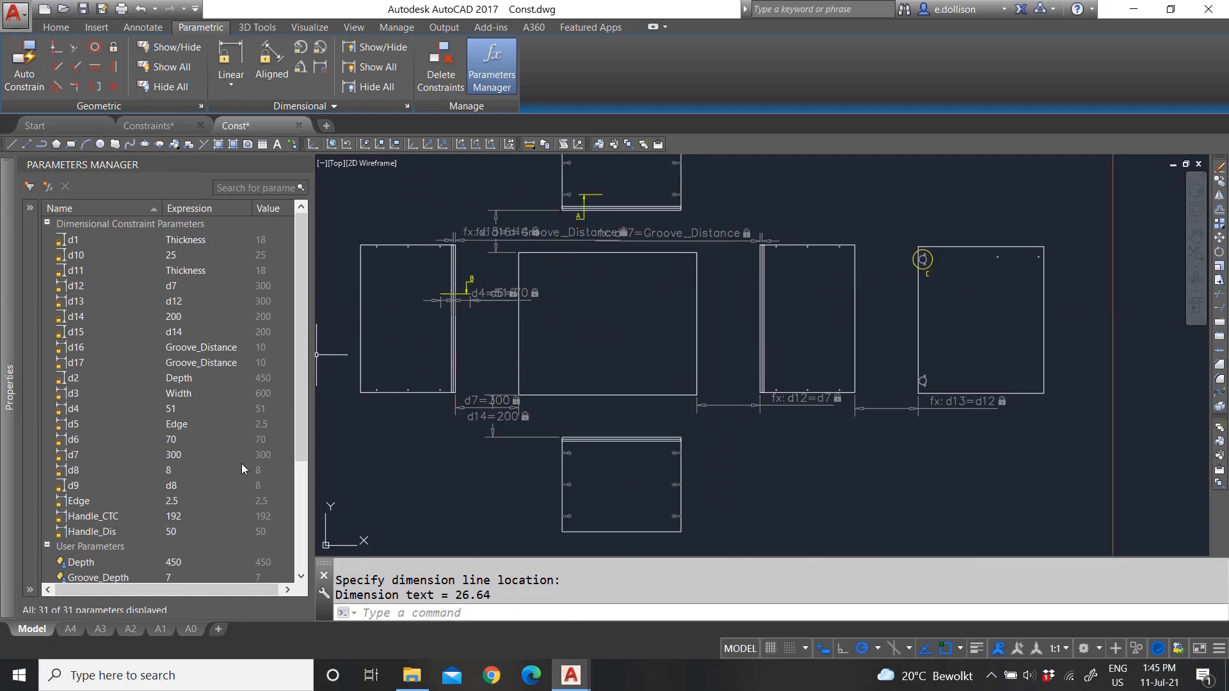
pyautogui.scroll(-4, 139, 520)
pyautogui.doubleClick(193, 487)
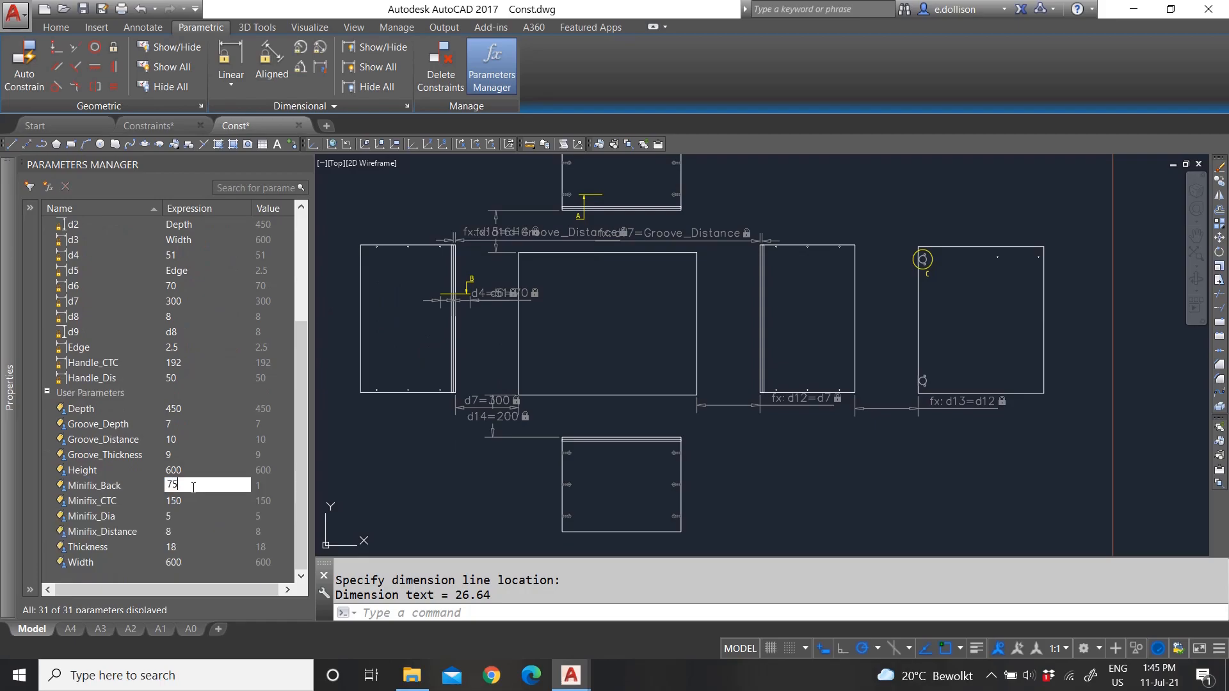
pyautogui.press('Return')
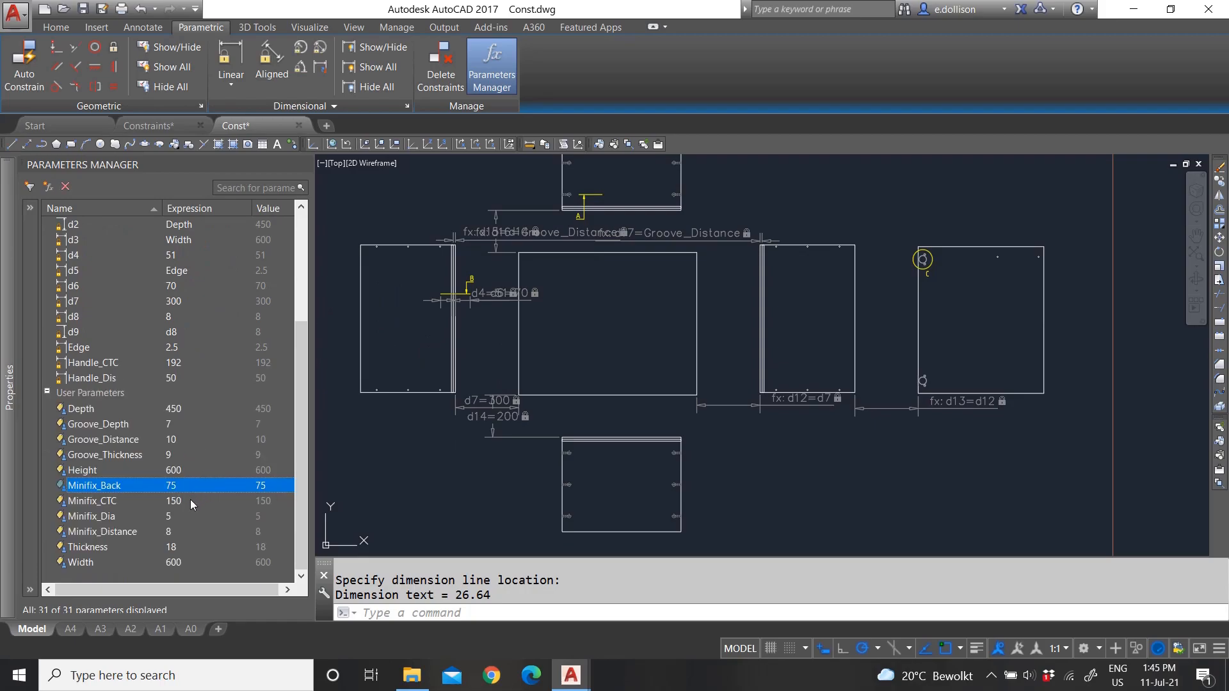
pyautogui.press('Escape')
# - Constrain the horizontal width between the left side panel's two groove lines, with the expression Groove_Thickness
pyautogui.scroll(-3, 578, 297)
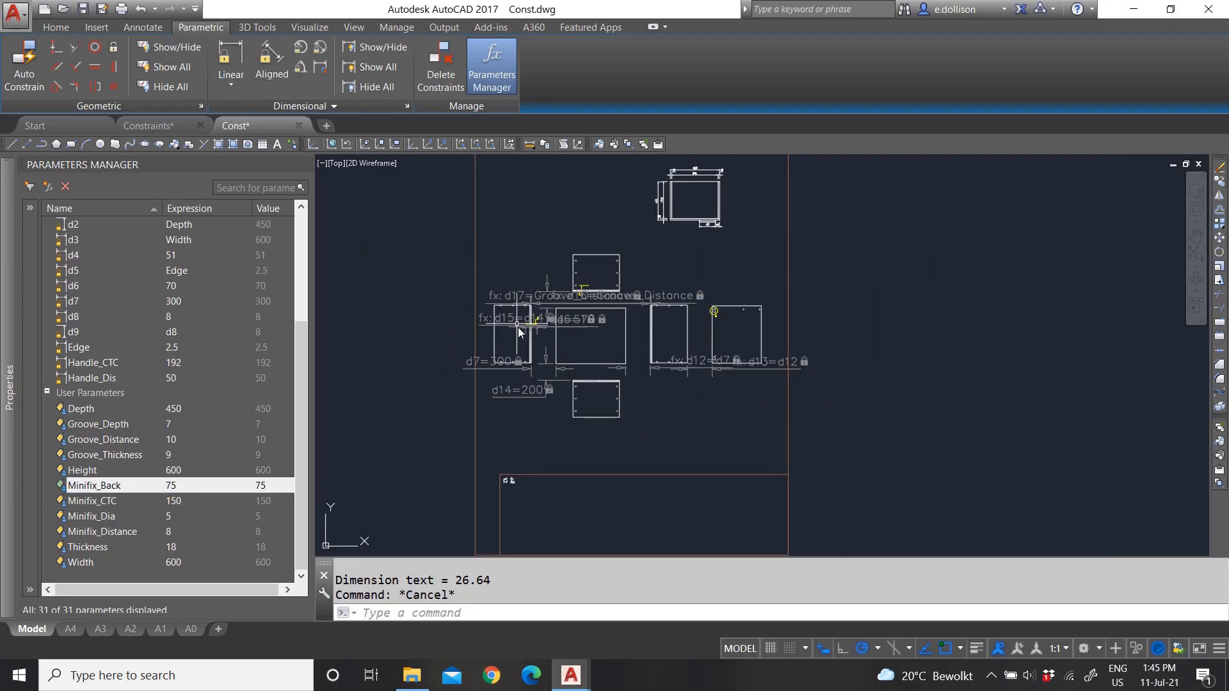
pyautogui.scroll(3, 547, 360)
pyautogui.scroll(2, 603, 421)
pyautogui.scroll(-4, 527, 305)
pyautogui.scroll(5, 549, 300)
pyautogui.scroll(-3, 550, 299)
pyautogui.scroll(3, 563, 289)
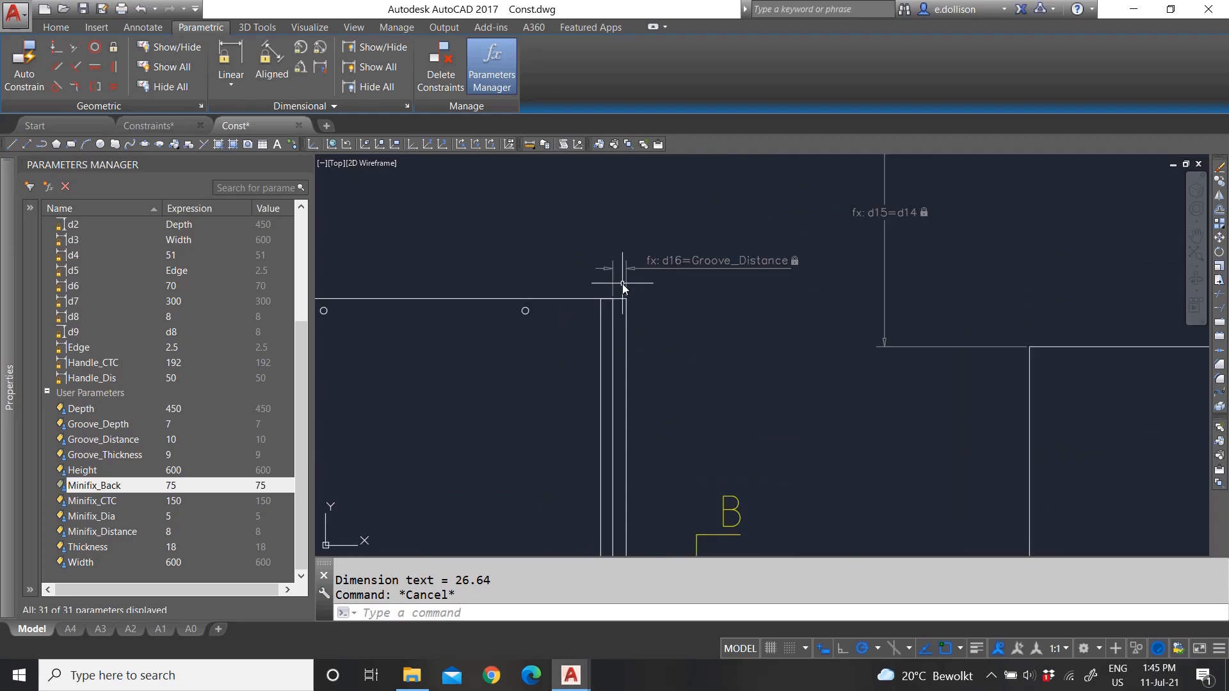
pyautogui.click(219, 50)
pyautogui.click(570, 340)
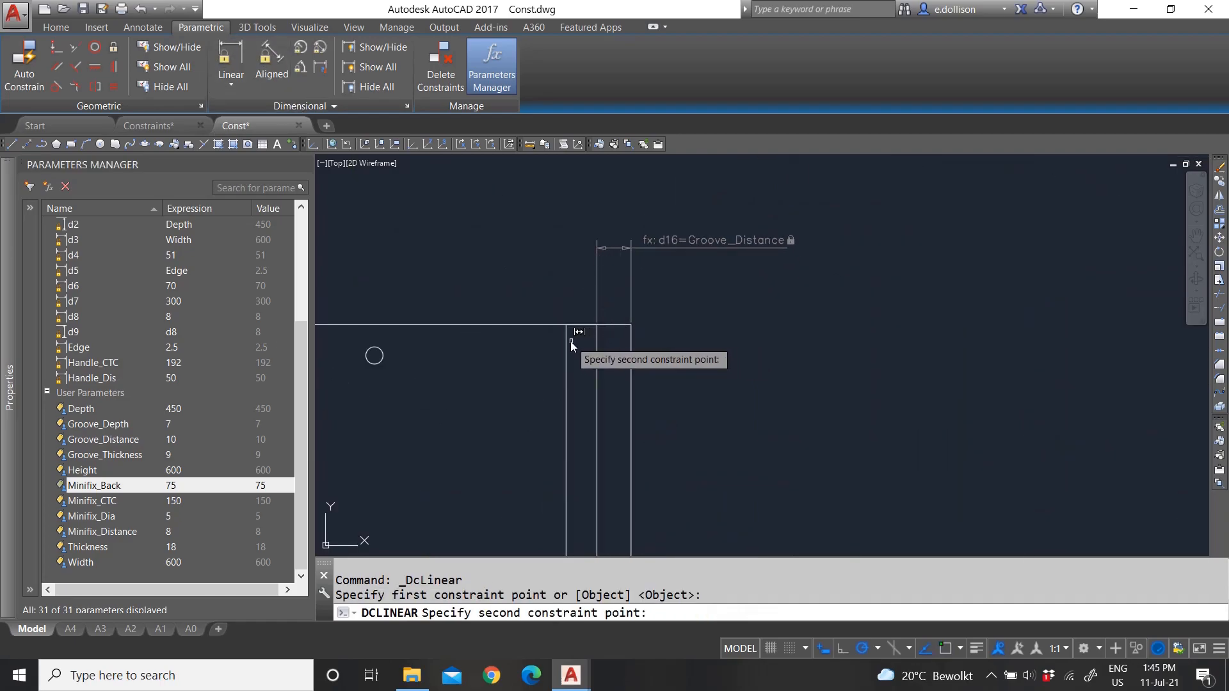
pyautogui.click(565, 340)
pyautogui.click(562, 256)
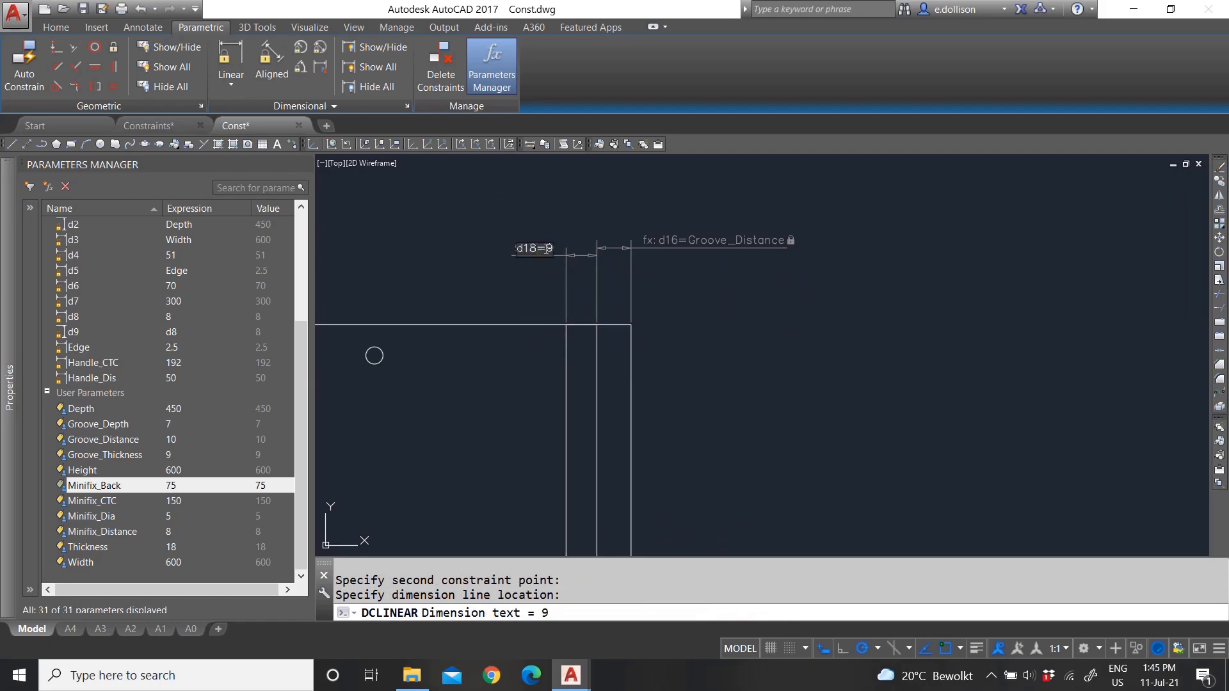
pyautogui.write('Groove_Thickness')
pyautogui.press('Return')
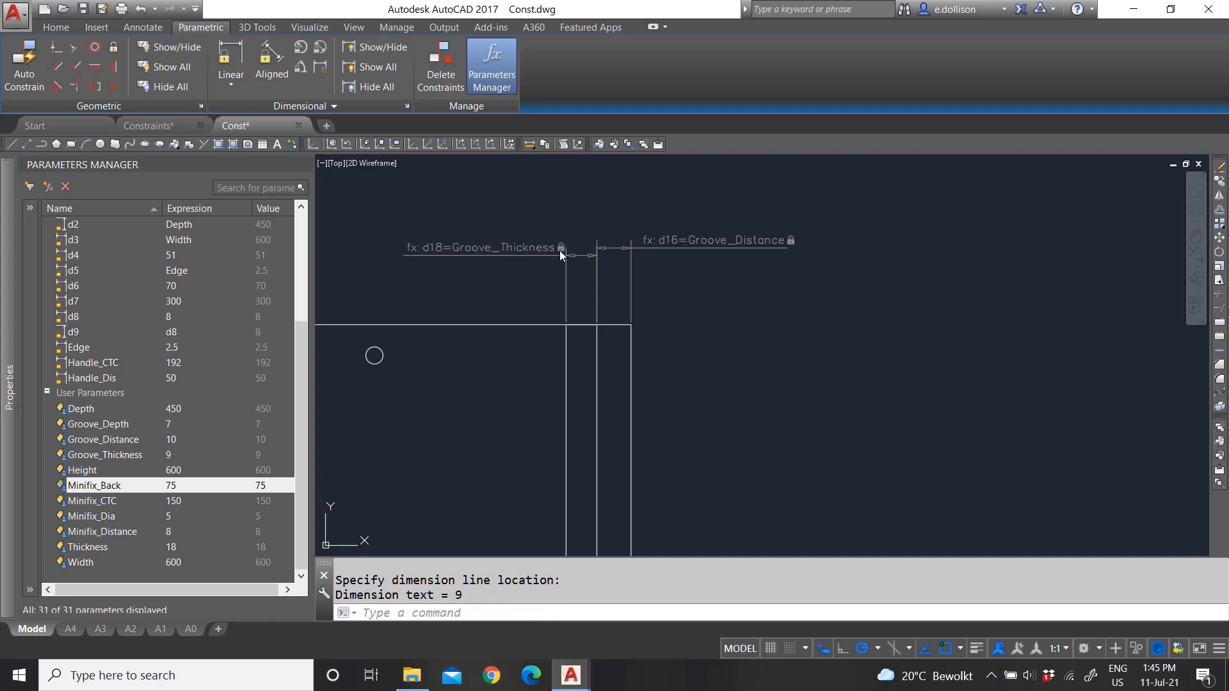
pyautogui.press('Escape')
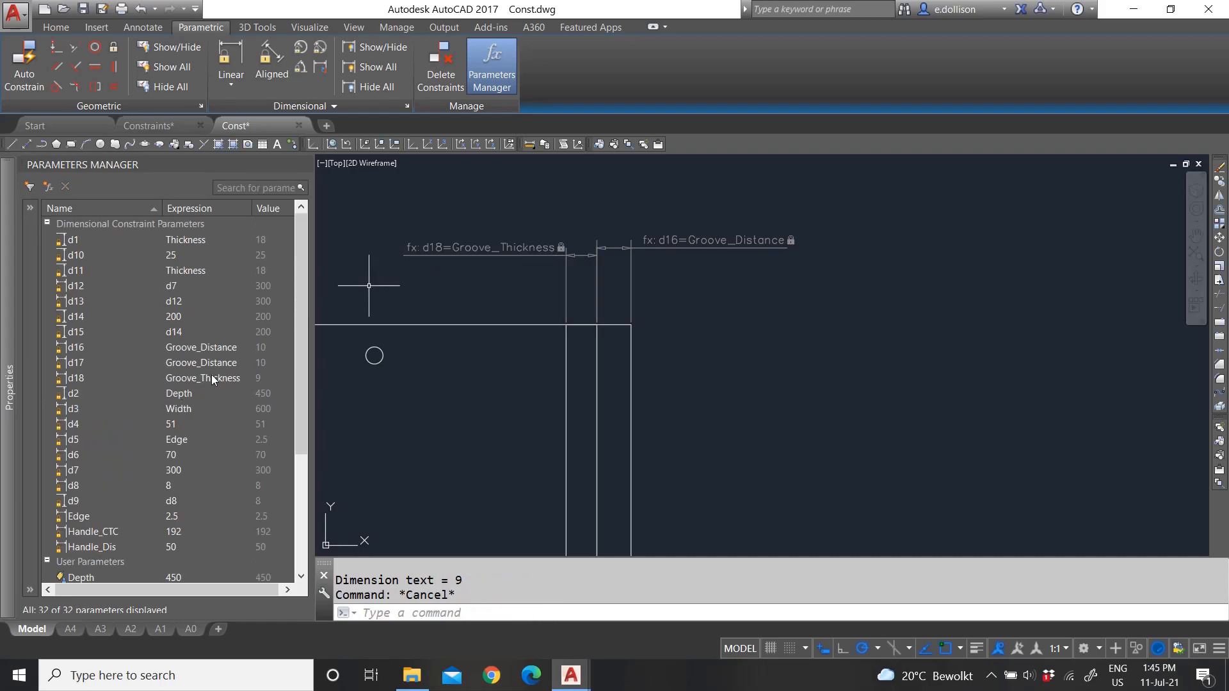
# - Constrain the horizontal width between the right side panel's two groove lines, linking its expression to the left panel's d18
pyautogui.scroll(-6, 521, 255)
pyautogui.scroll(2, 820, 309)
pyautogui.scroll(5, 816, 313)
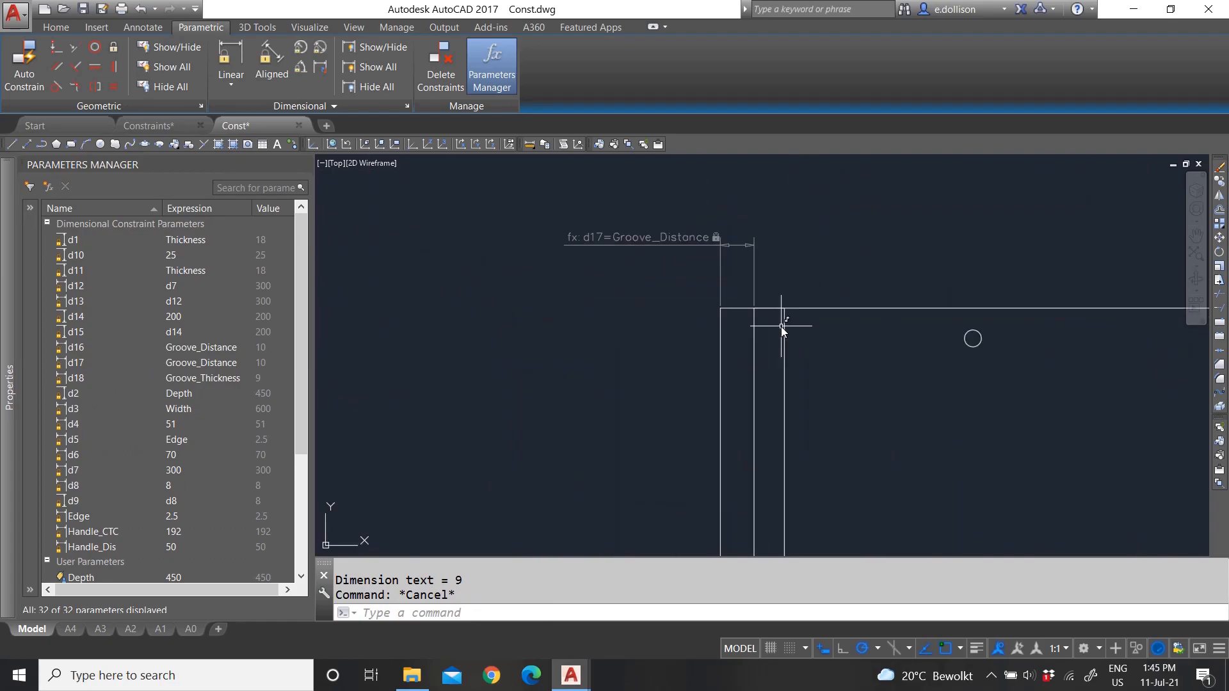
pyautogui.click(231, 64)
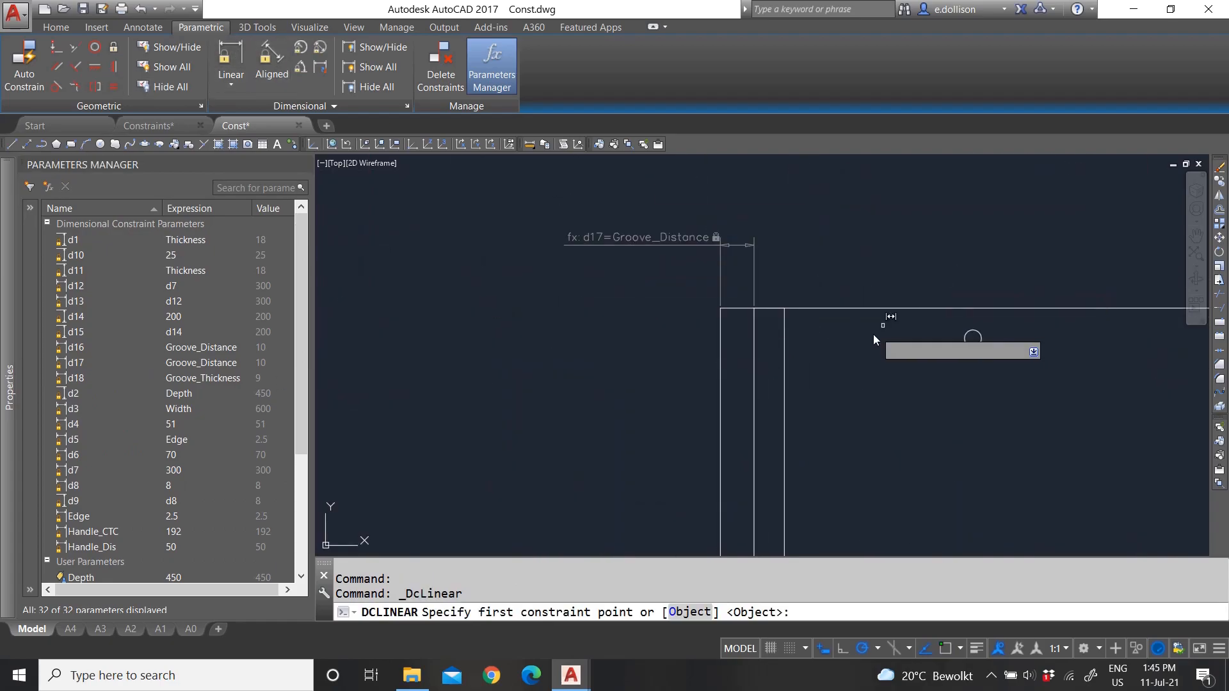
pyautogui.click(755, 328)
pyautogui.click(804, 225)
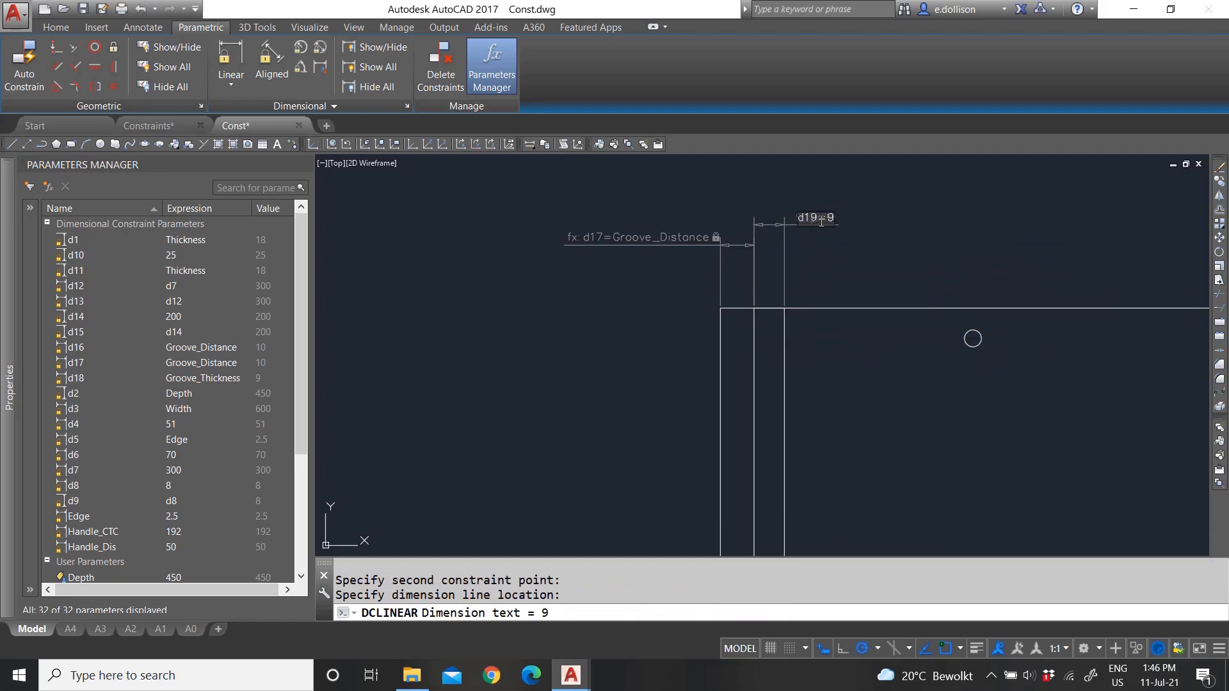
pyautogui.scroll(-5, 595, 308)
pyautogui.scroll(6, 540, 297)
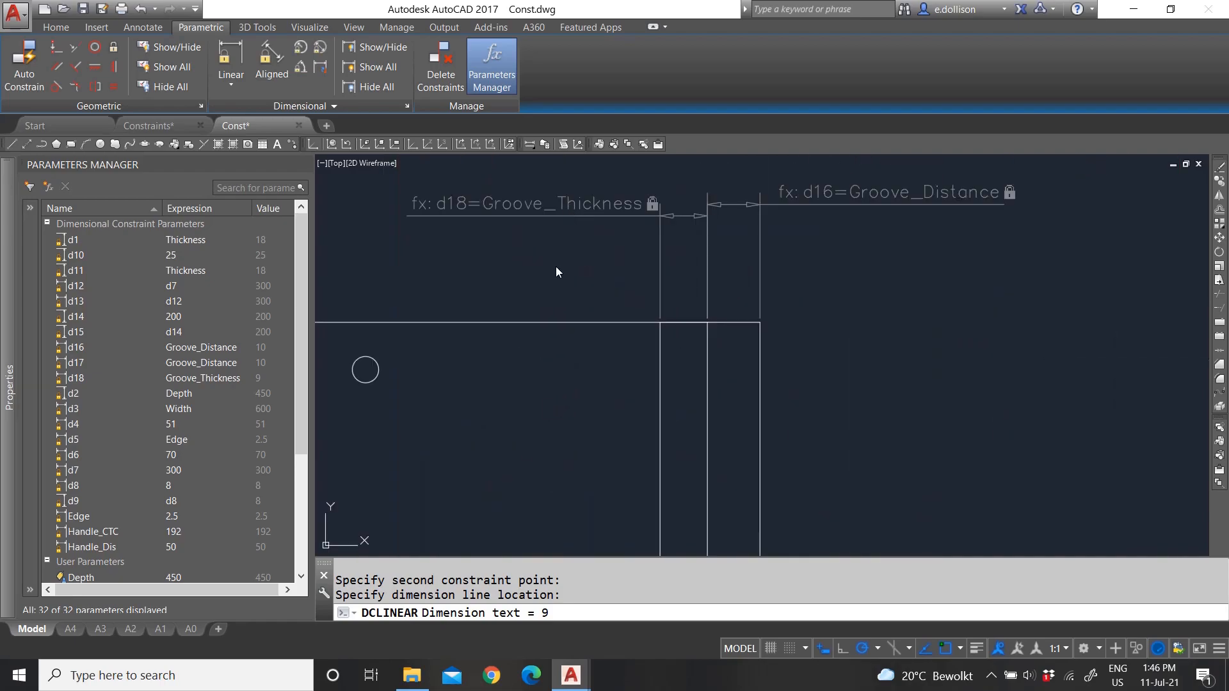
pyautogui.press('Return')
# - Check the expressions of the two groove width parameters, d18 and d19, in the parameter list
pyautogui.scroll(-1, 211, 448)
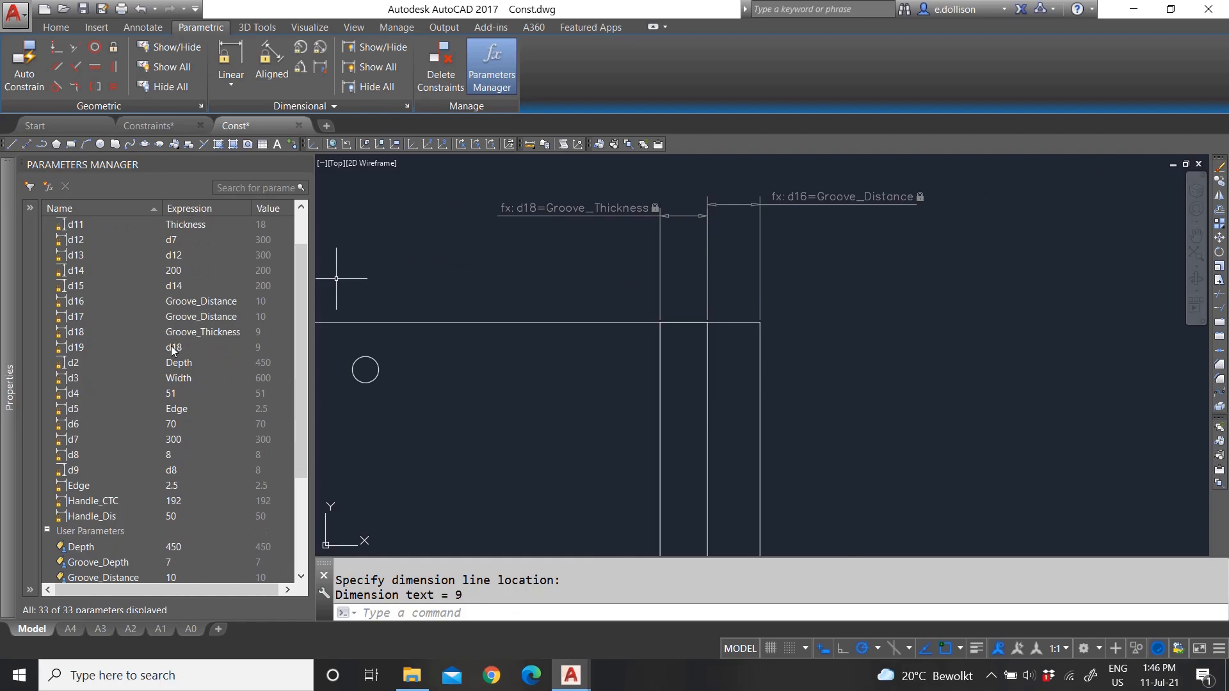
pyautogui.click(213, 332)
pyautogui.click(205, 332)
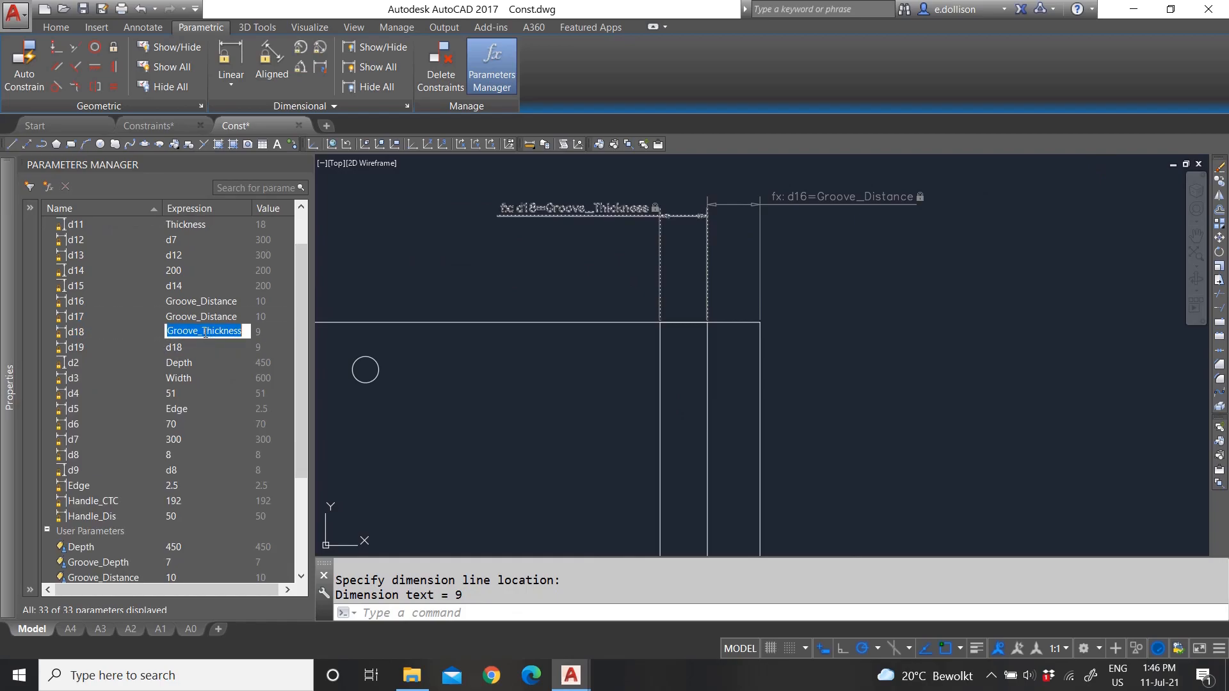
pyautogui.click(173, 350)
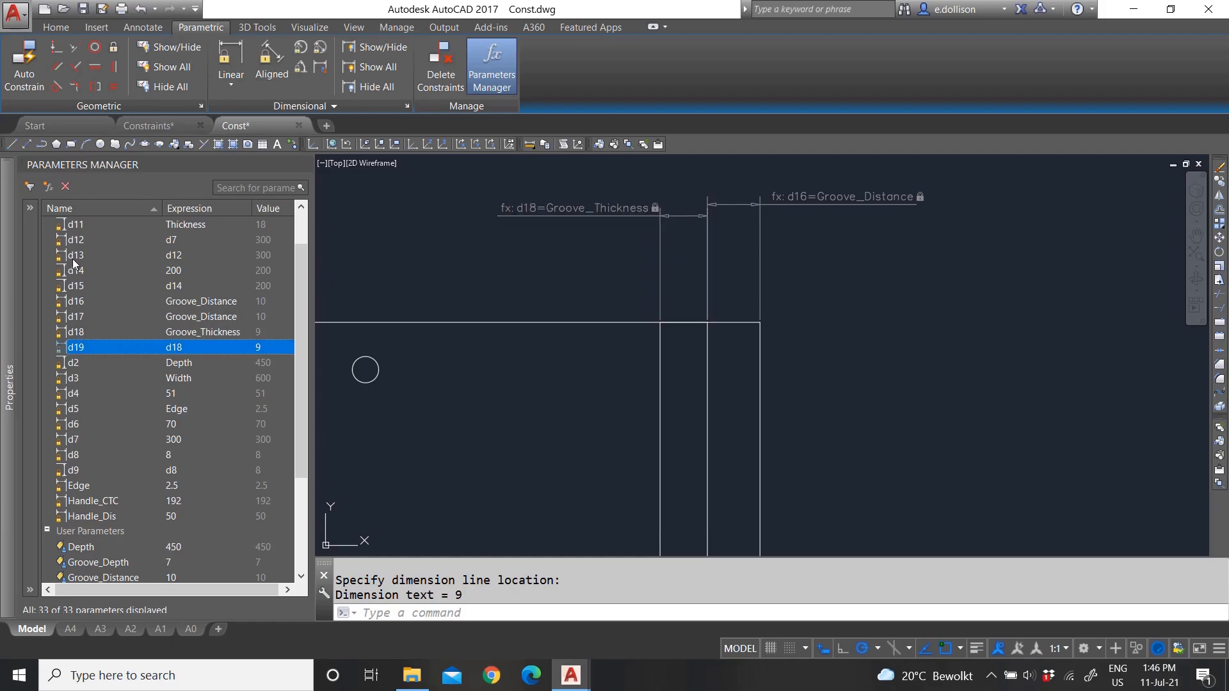
# - Replace the expression of the d19 groove width parameter with Groove_Thickness, copied from d18
pyautogui.click(186, 331)
pyautogui.click(185, 331)
pyautogui.rightClick(185, 331)
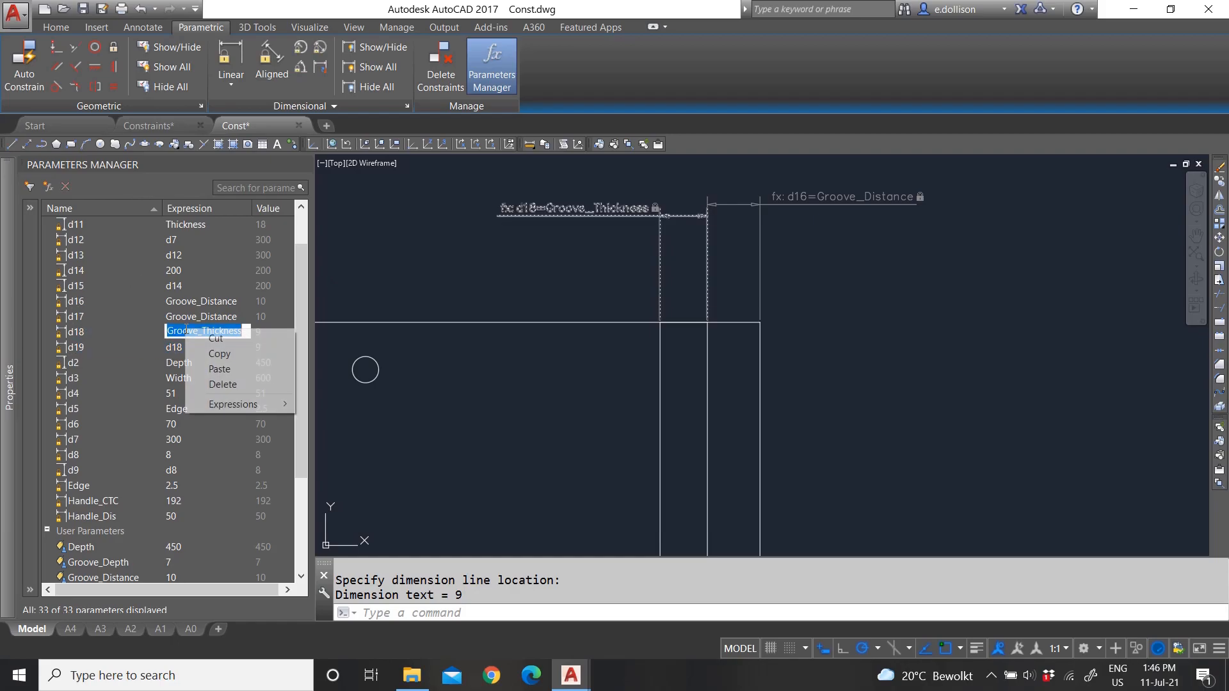
pyautogui.click(211, 352)
pyautogui.click(186, 346)
pyautogui.click(185, 345)
pyautogui.hotkey('ctrl', 'v')
pyautogui.click(218, 377)
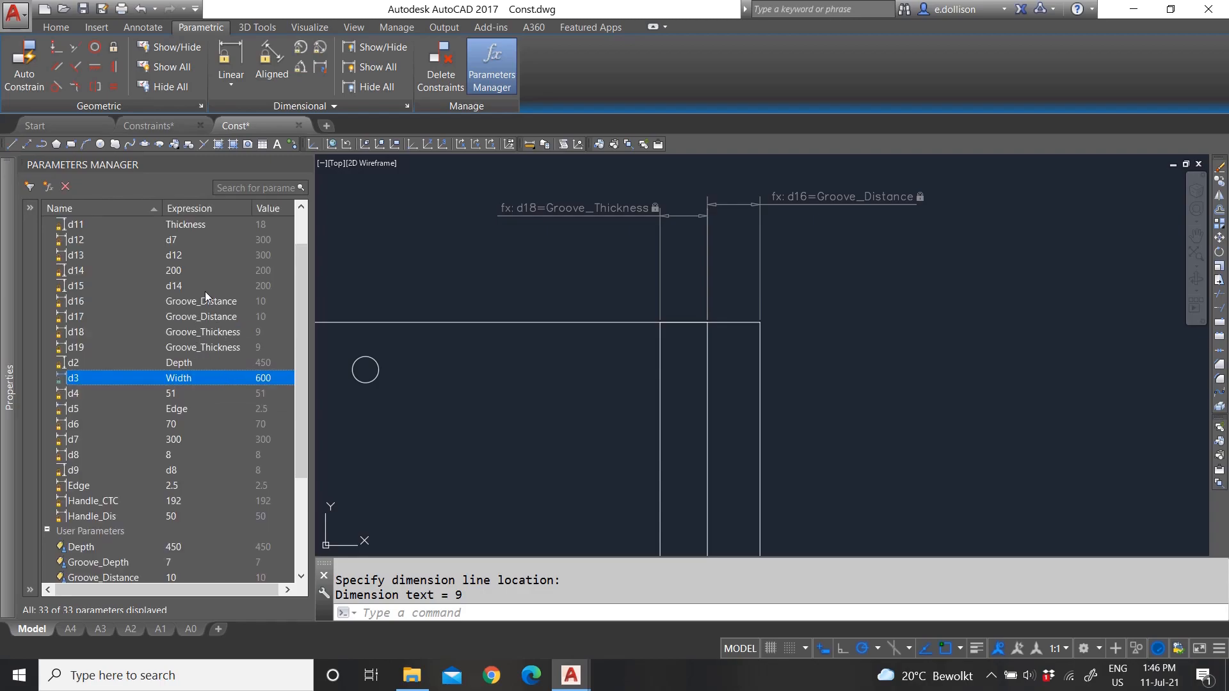
pyautogui.click(186, 304)
pyautogui.click(183, 316)
pyautogui.click(184, 333)
pyautogui.click(186, 349)
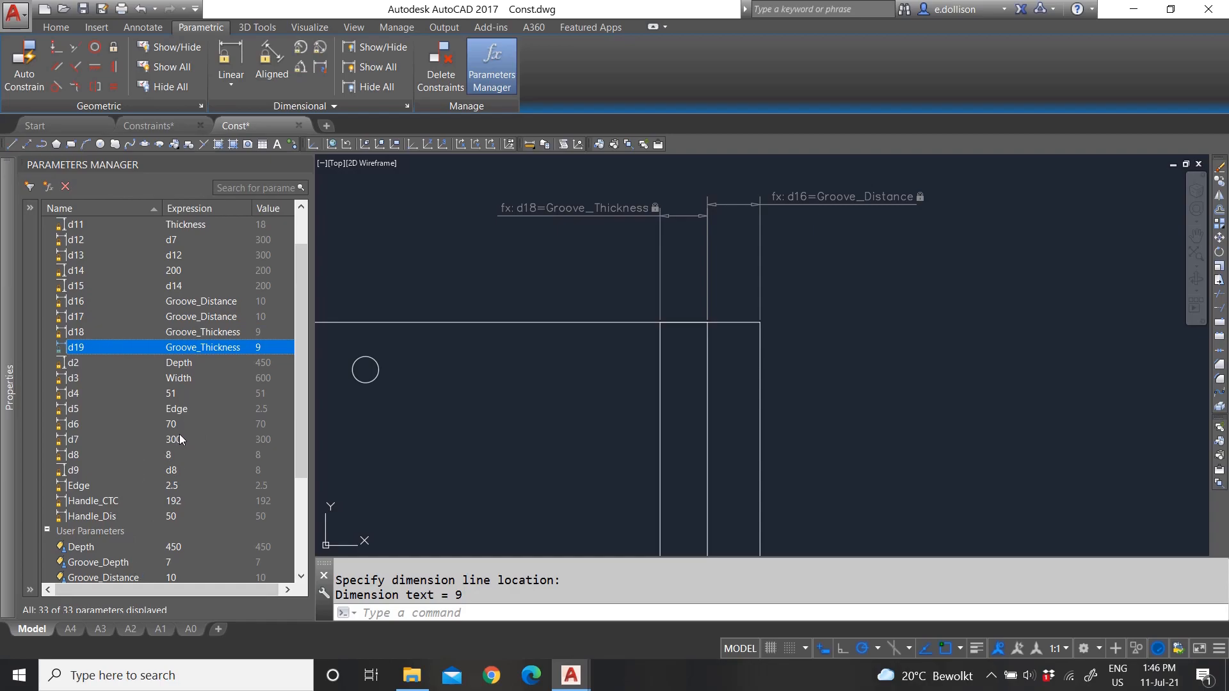
# - Set the expression of the d4 dimensional constraint to 50
pyautogui.click(176, 393)
pyautogui.click(177, 393)
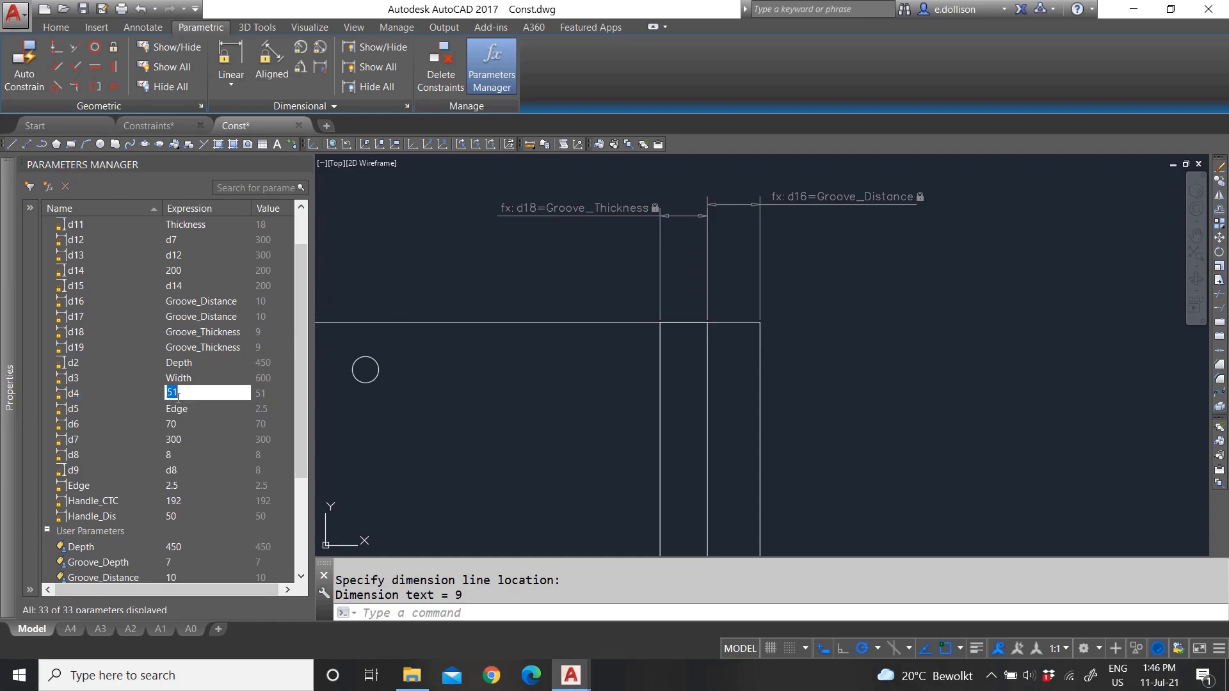
pyautogui.press('Return')
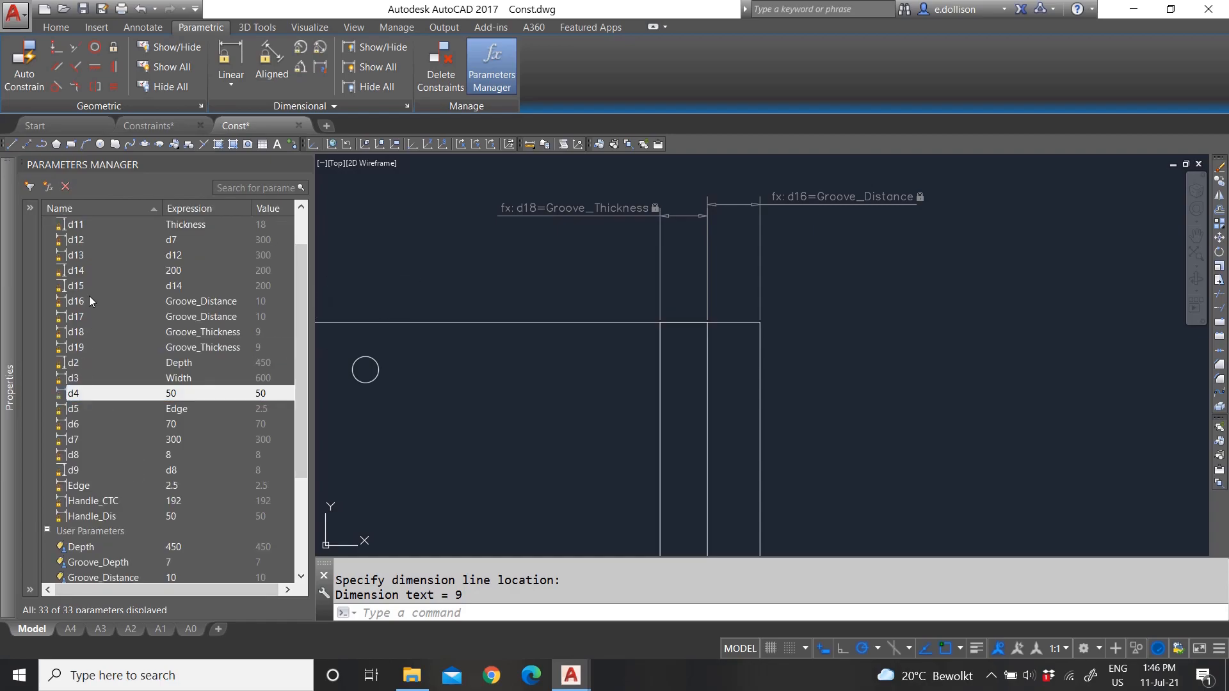
pyautogui.press('Escape')
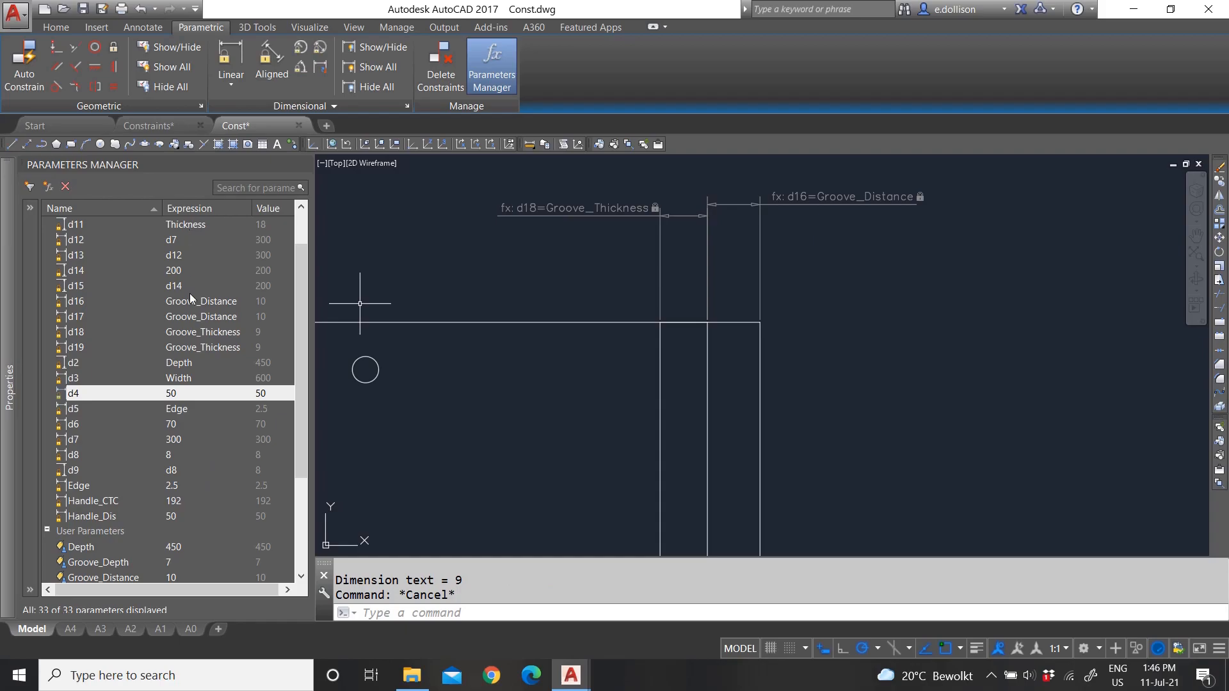
# - Check which panel gaps the d14 and d7 constraints control, and review the dimensional and user parameters in the list
pyautogui.click(180, 270)
pyautogui.scroll(-4, 539, 421)
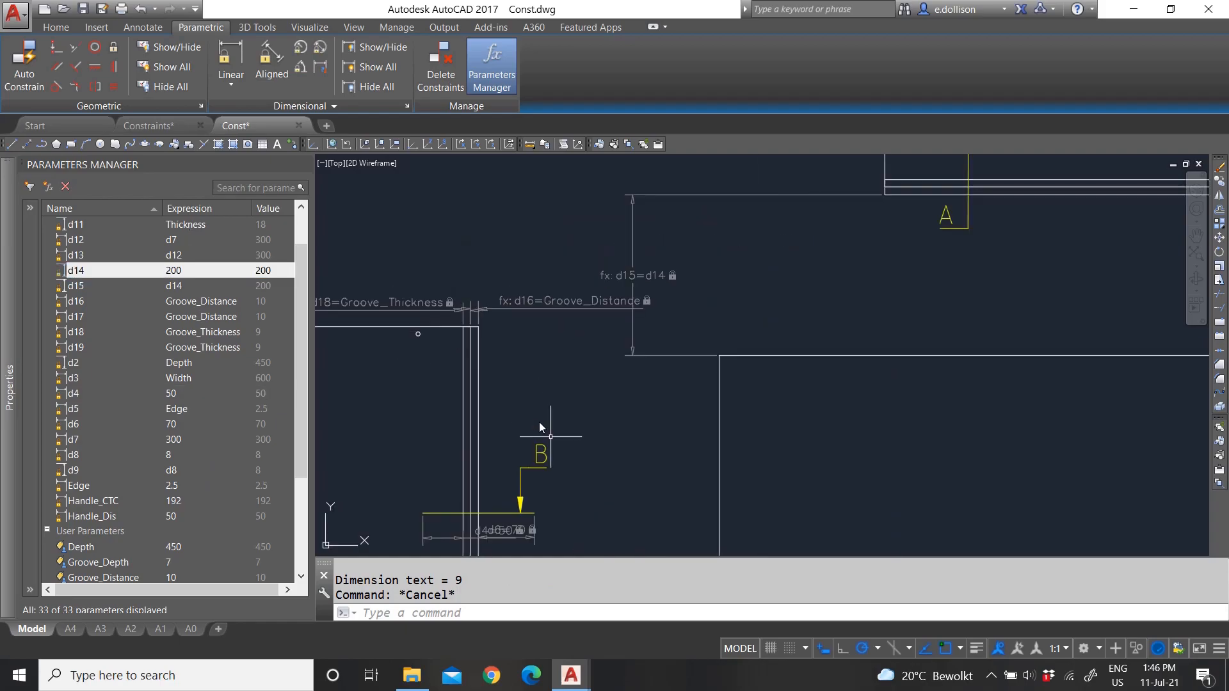
pyautogui.scroll(4, 517, 507)
pyautogui.scroll(6, 524, 359)
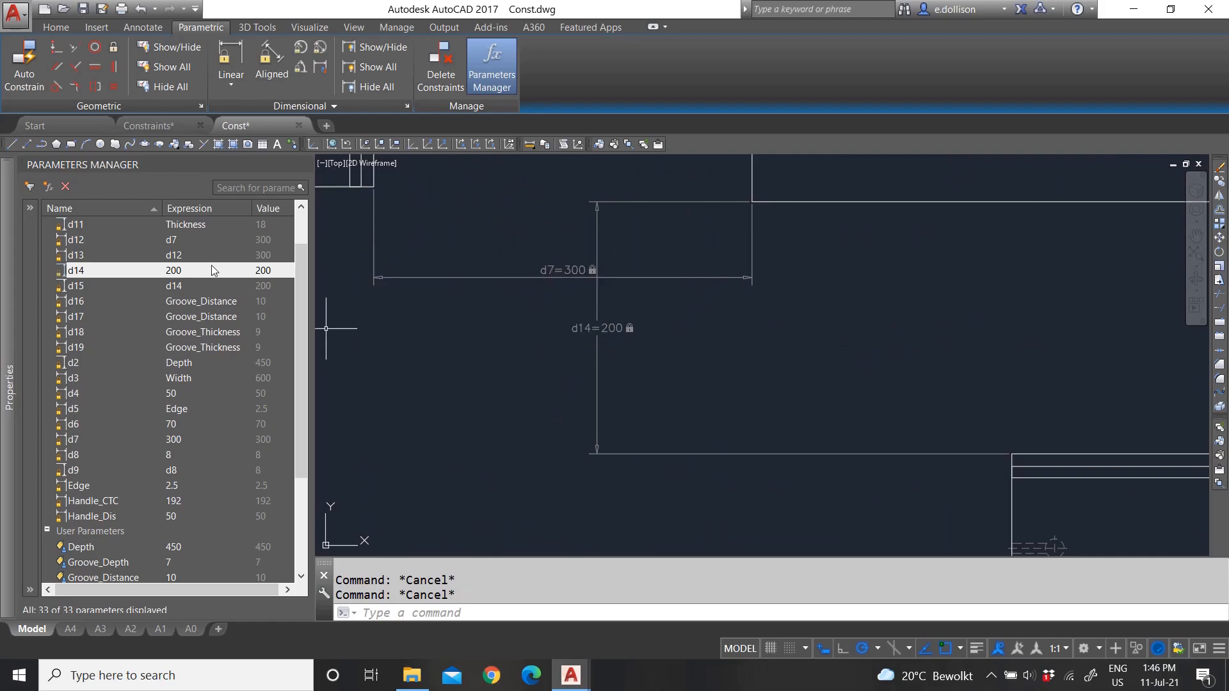
pyautogui.click(193, 441)
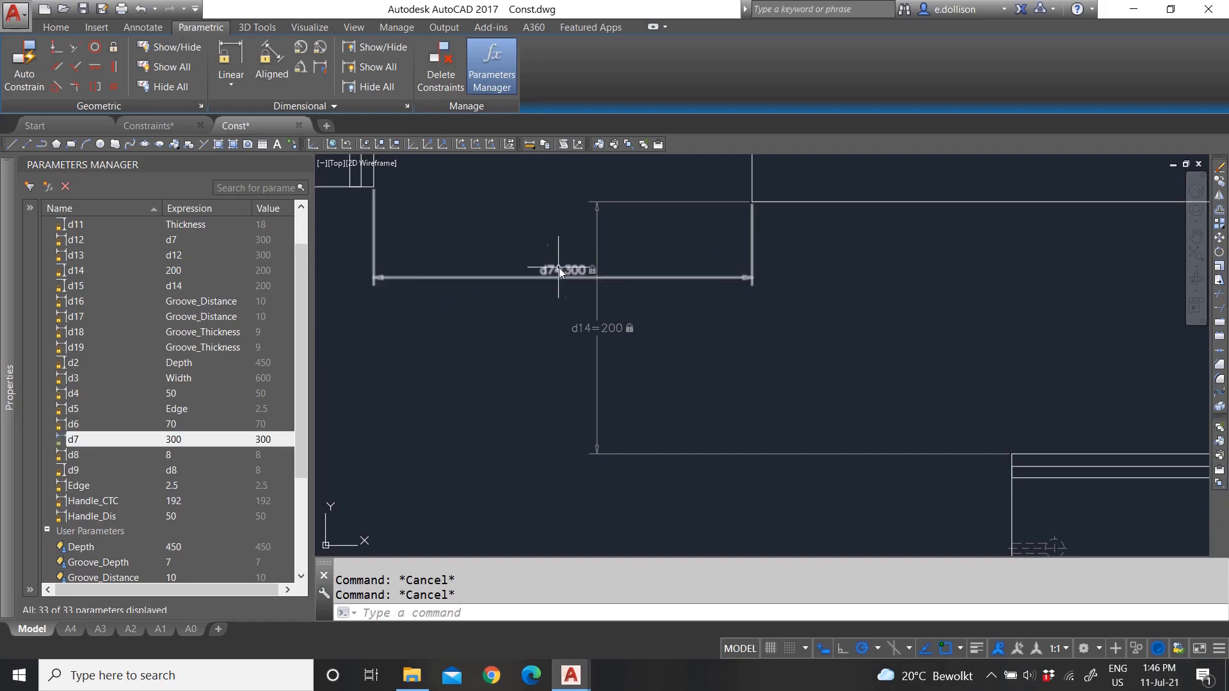
pyautogui.scroll(-5, 486, 384)
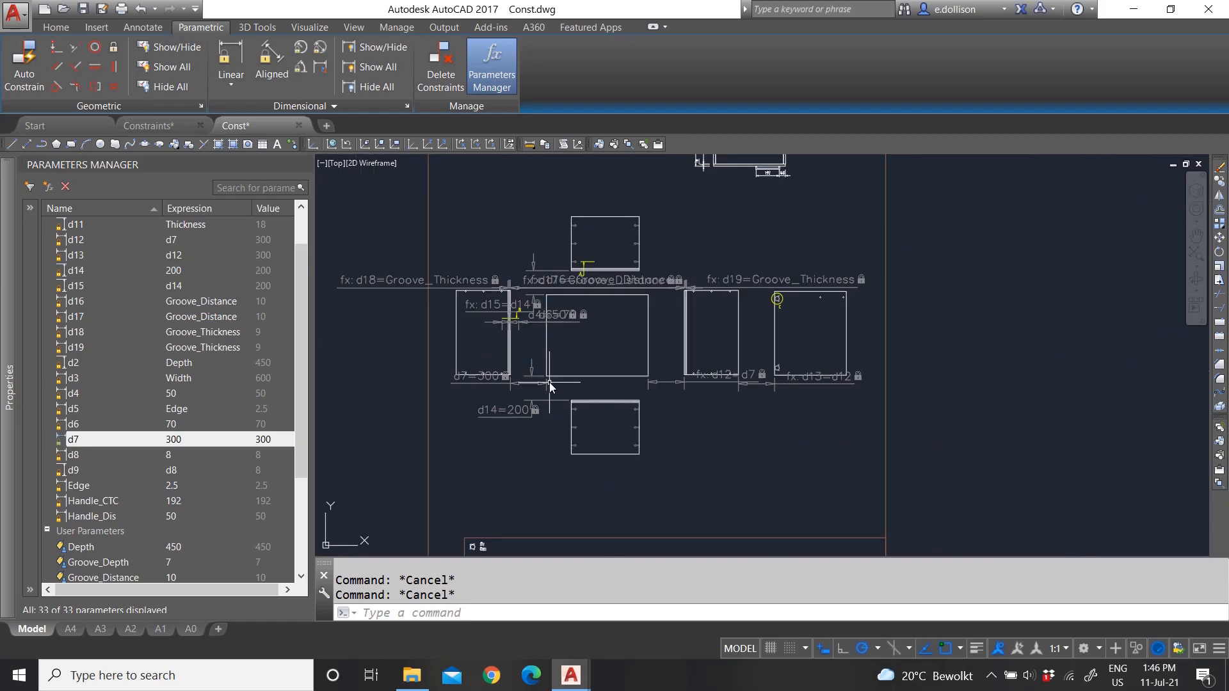
pyautogui.scroll(-1, 187, 487)
pyautogui.scroll(2, 187, 467)
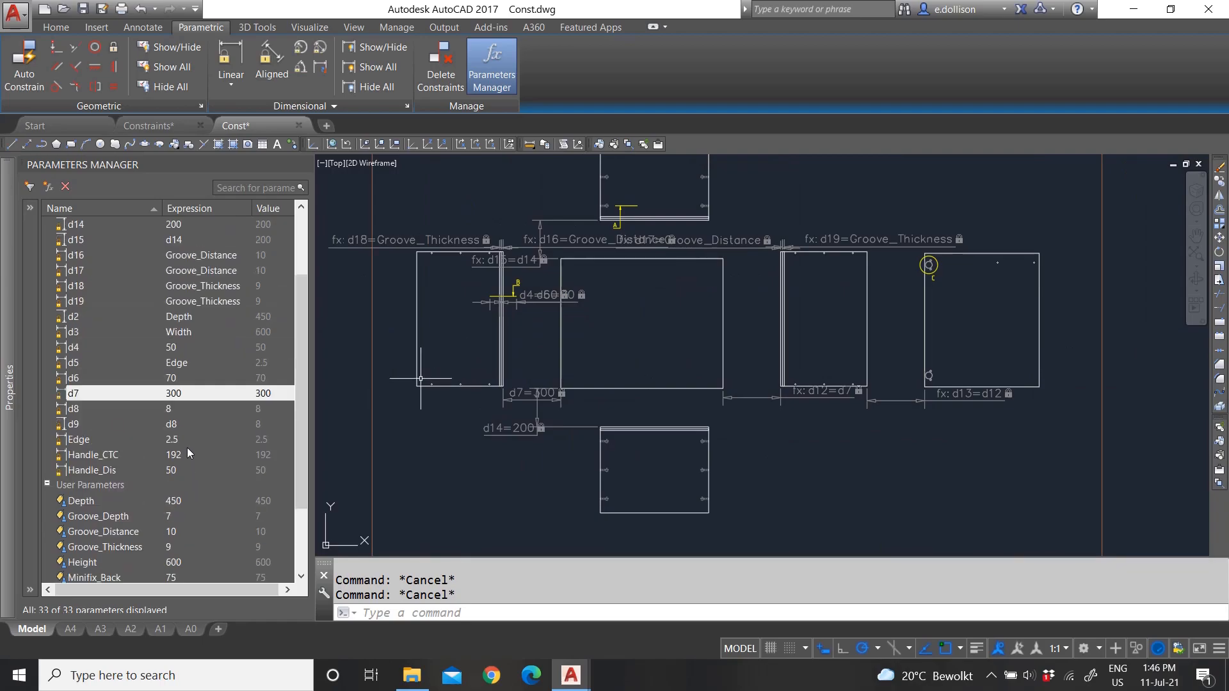
pyautogui.scroll(-3, 109, 477)
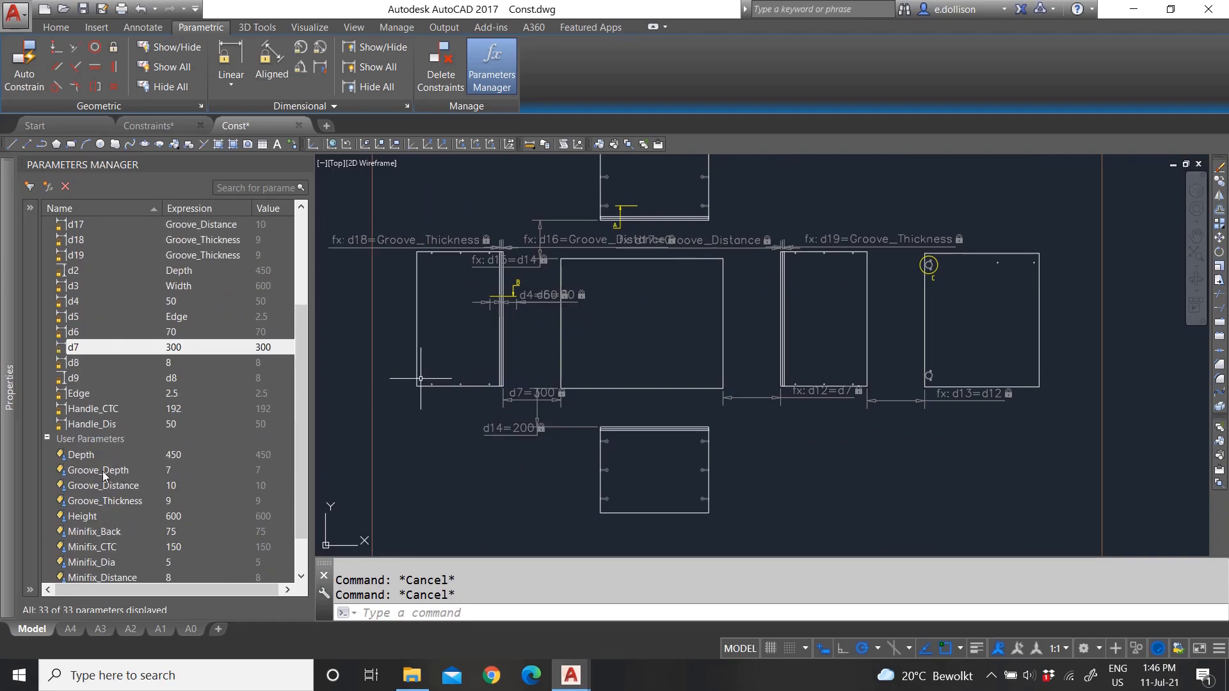
pyautogui.scroll(3, 188, 448)
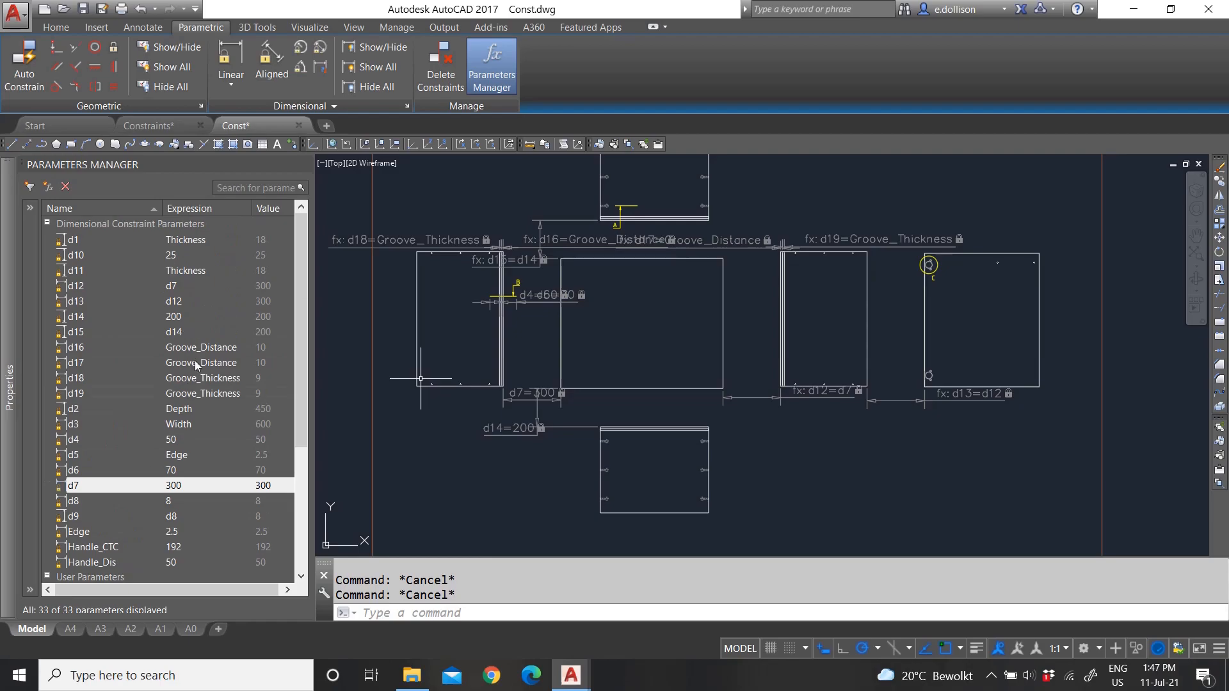
pyautogui.scroll(-2, 210, 348)
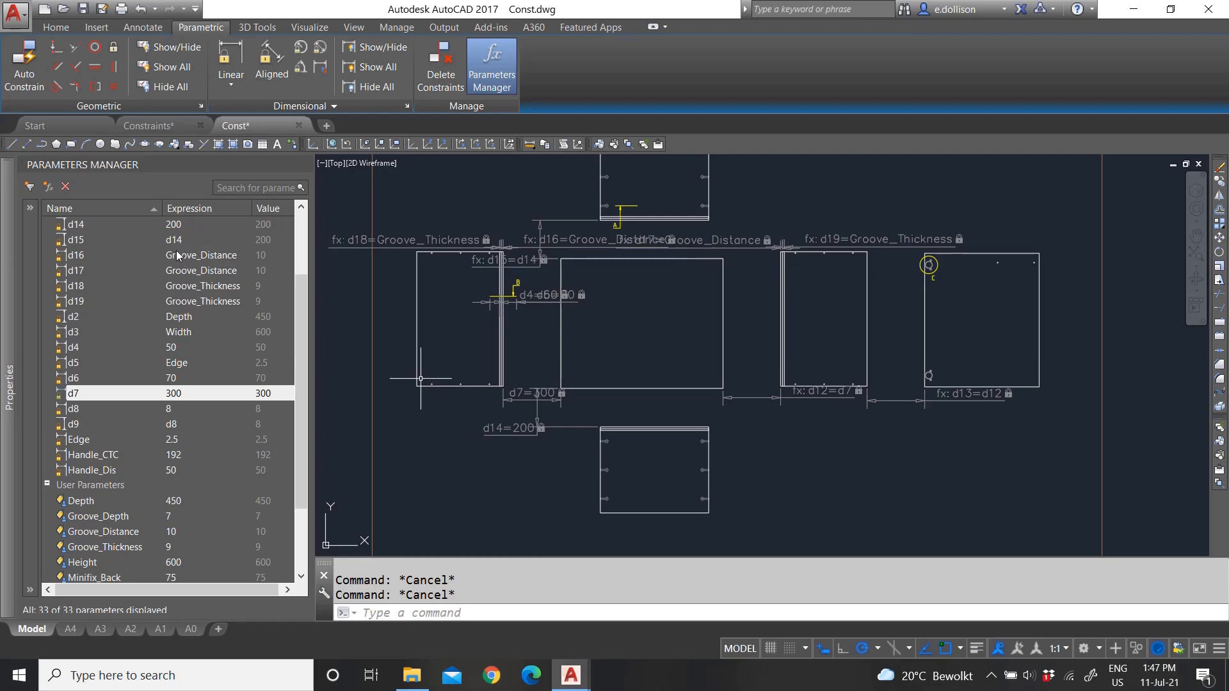
pyautogui.scroll(2, 189, 333)
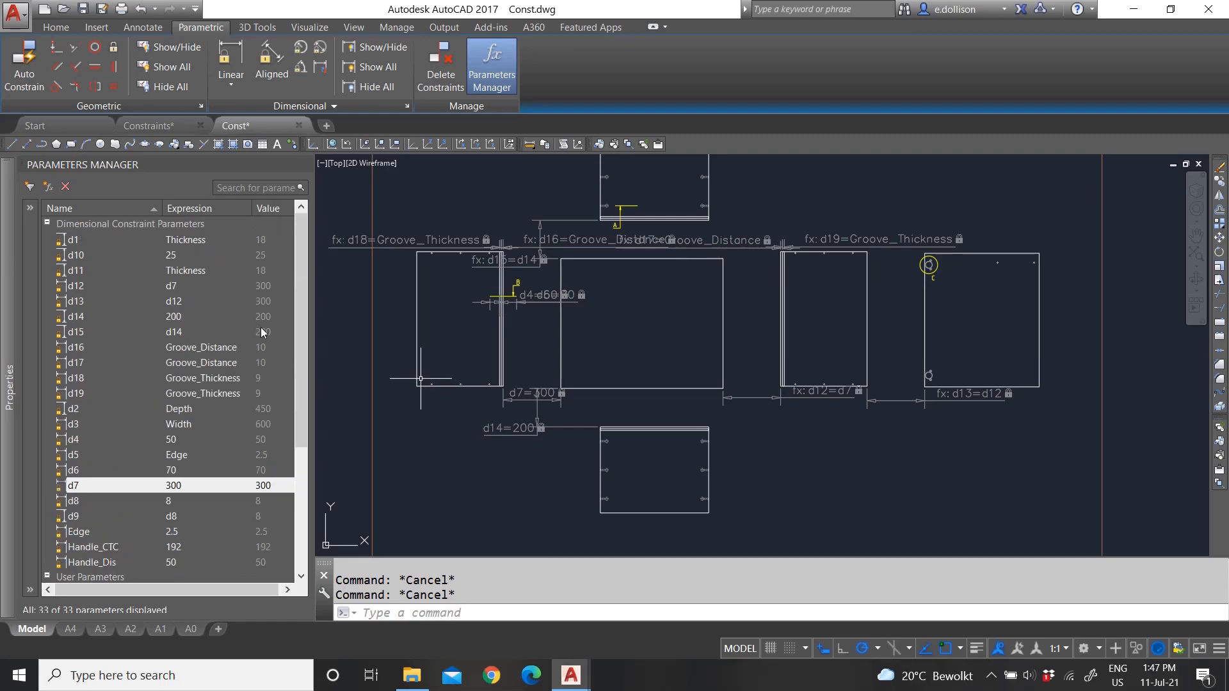
pyautogui.scroll(-2, 586, 387)
pyautogui.scroll(2, 675, 344)
# - Add a vertical linear constraint between the lower panel's upper edge and its nearest groove line
pyautogui.scroll(3, 966, 307)
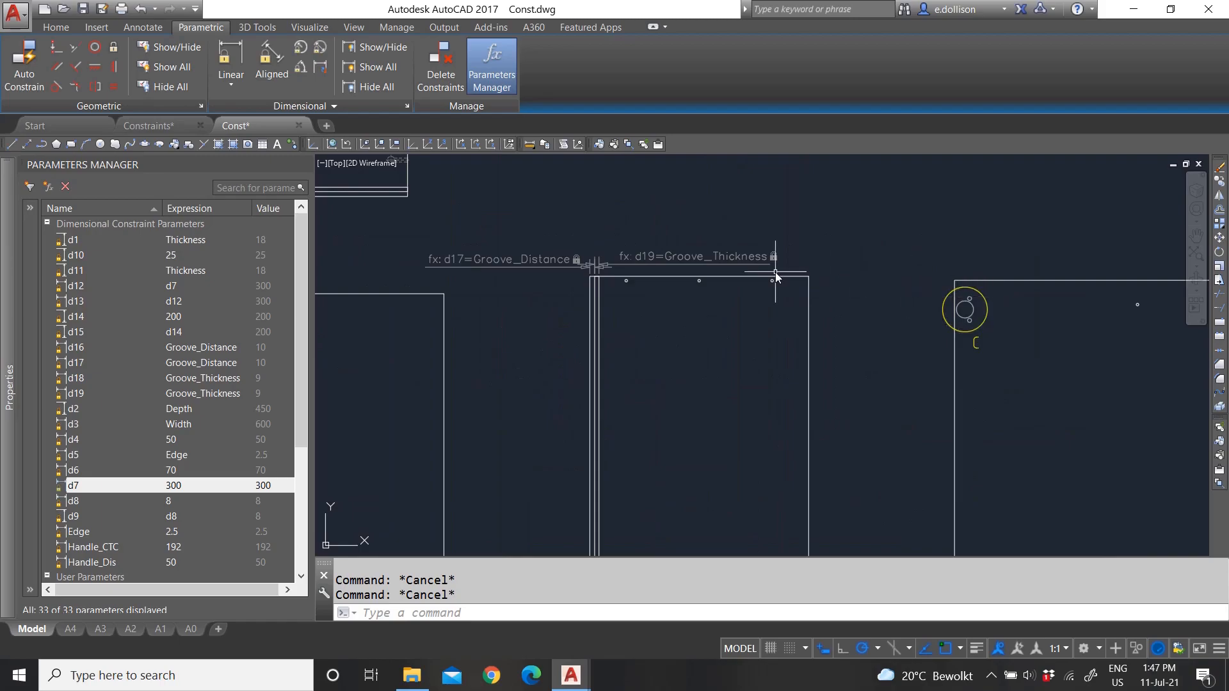
pyautogui.scroll(-3, 770, 283)
pyautogui.scroll(6, 519, 459)
pyautogui.click(235, 60)
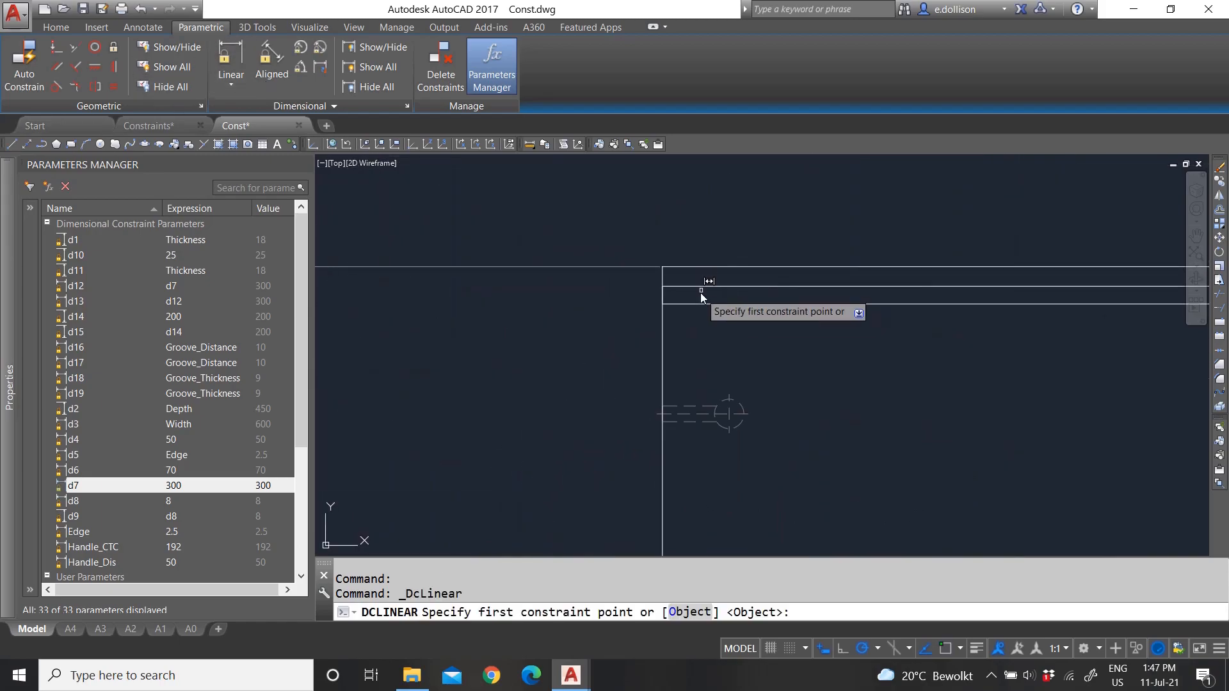
pyautogui.click(685, 268)
pyautogui.click(688, 287)
pyautogui.click(544, 287)
pyautogui.click(527, 297)
pyautogui.moveTo(525, 298); pyautogui.dragTo(561, 299)
pyautogui.press('Return')
# - Add a vertical linear constraint between the two groove lines of the lower panel
pyautogui.press('Return')
pyautogui.click(681, 286)
pyautogui.click(682, 304)
pyautogui.click(586, 327)
pyautogui.press('Return')
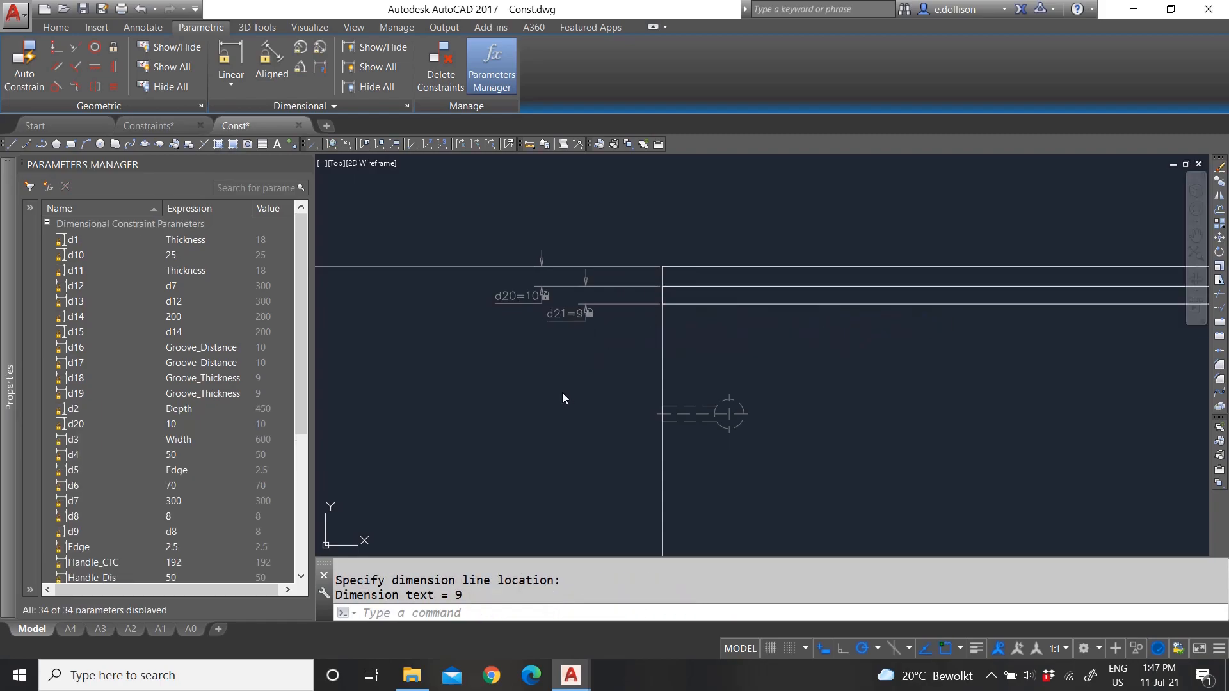
# - Add a vertical linear constraint between the two groove lines of the upper panel
pyautogui.scroll(-5, 562, 393)
pyautogui.scroll(6, 566, 199)
pyautogui.press('Return')
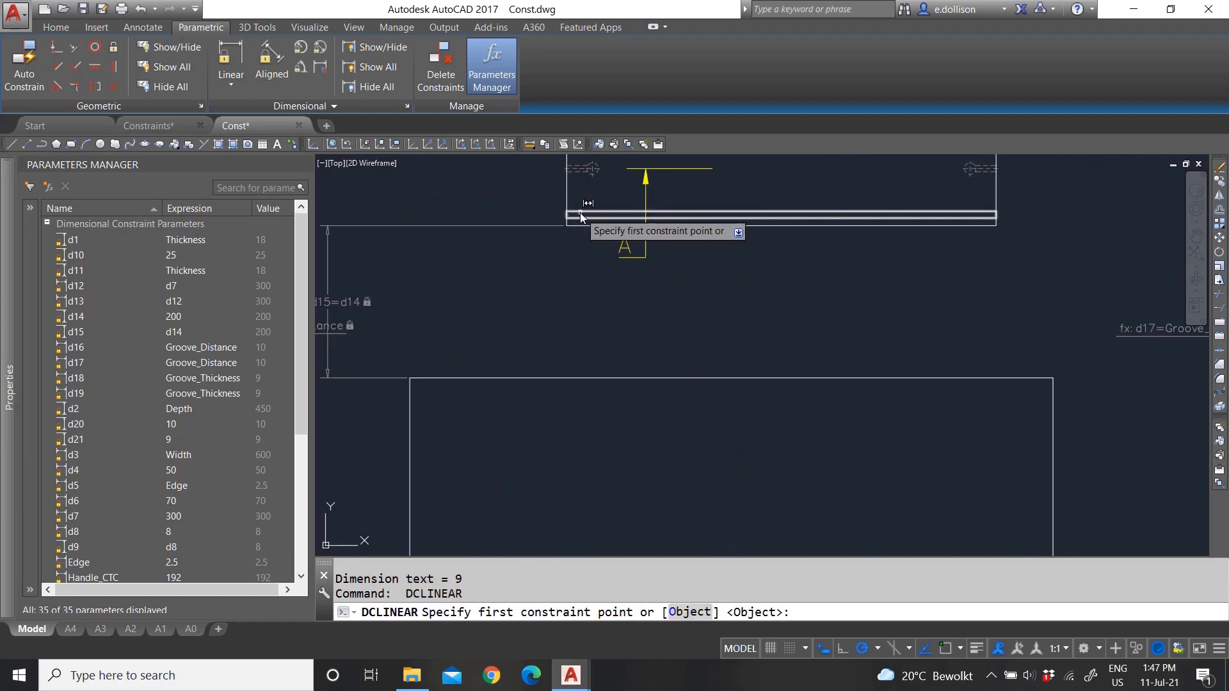
pyautogui.click(574, 217)
pyautogui.click(580, 222)
pyautogui.click(512, 214)
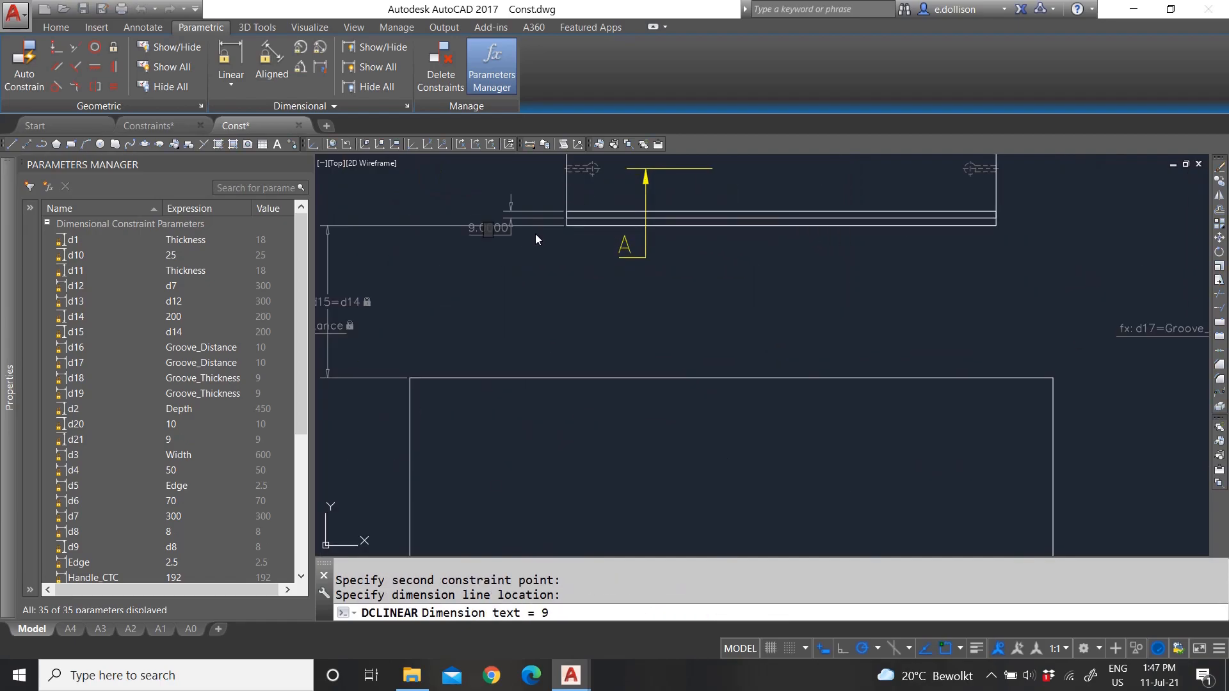
pyautogui.press('Return')
# - Add a vertical linear constraint between the upper panel's lower edge and its nearest groove line
pyautogui.scroll(3, 570, 218)
pyautogui.press('Return')
pyautogui.click(582, 227)
pyautogui.click(581, 235)
pyautogui.click(580, 233)
pyautogui.click(530, 312)
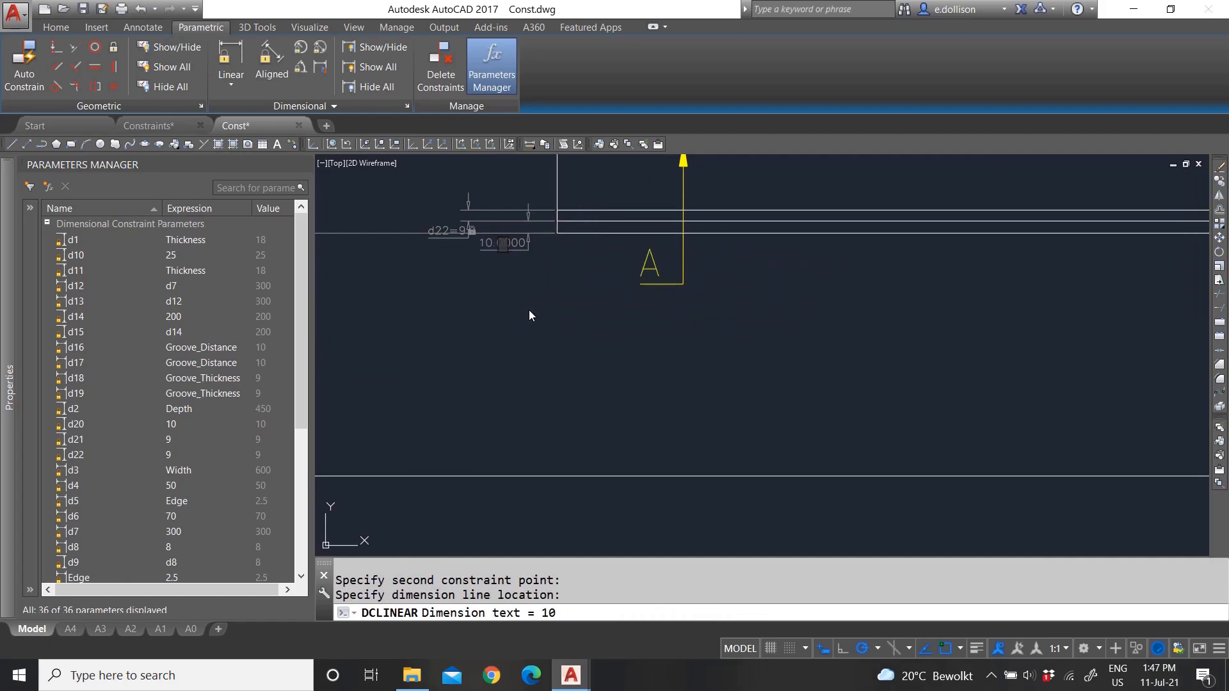
pyautogui.press('Escape')
pyautogui.click(654, 338)
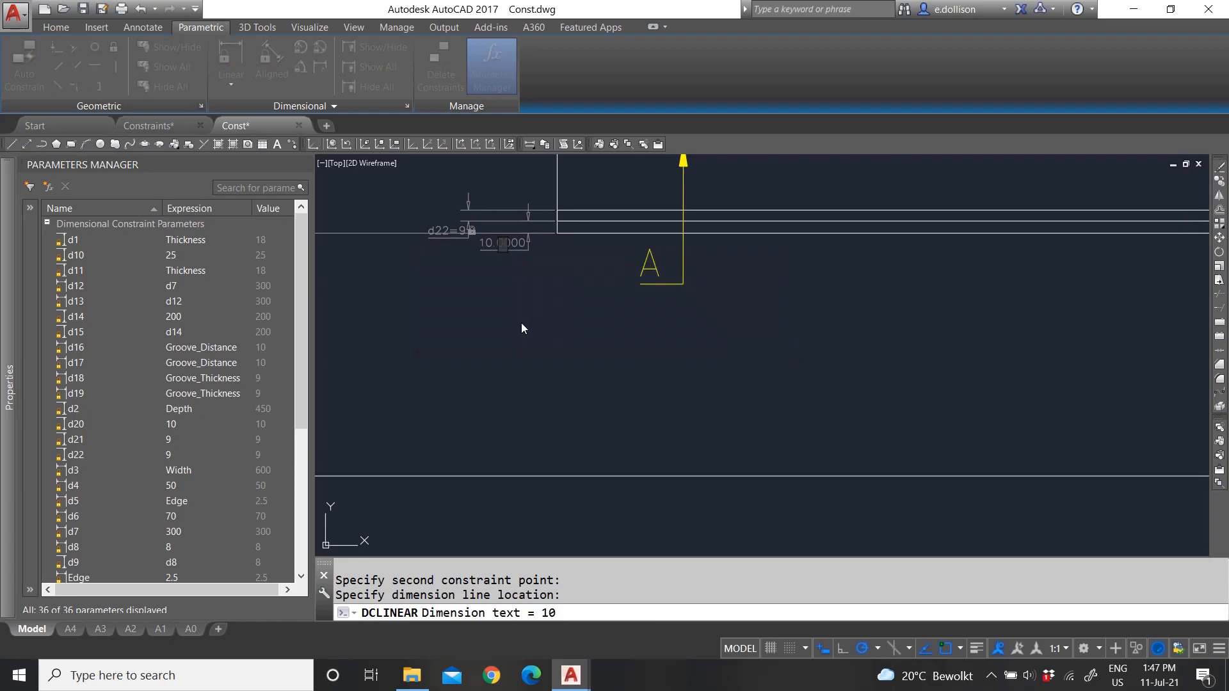
pyautogui.press('Escape')
pyautogui.scroll(2, 451, 219)
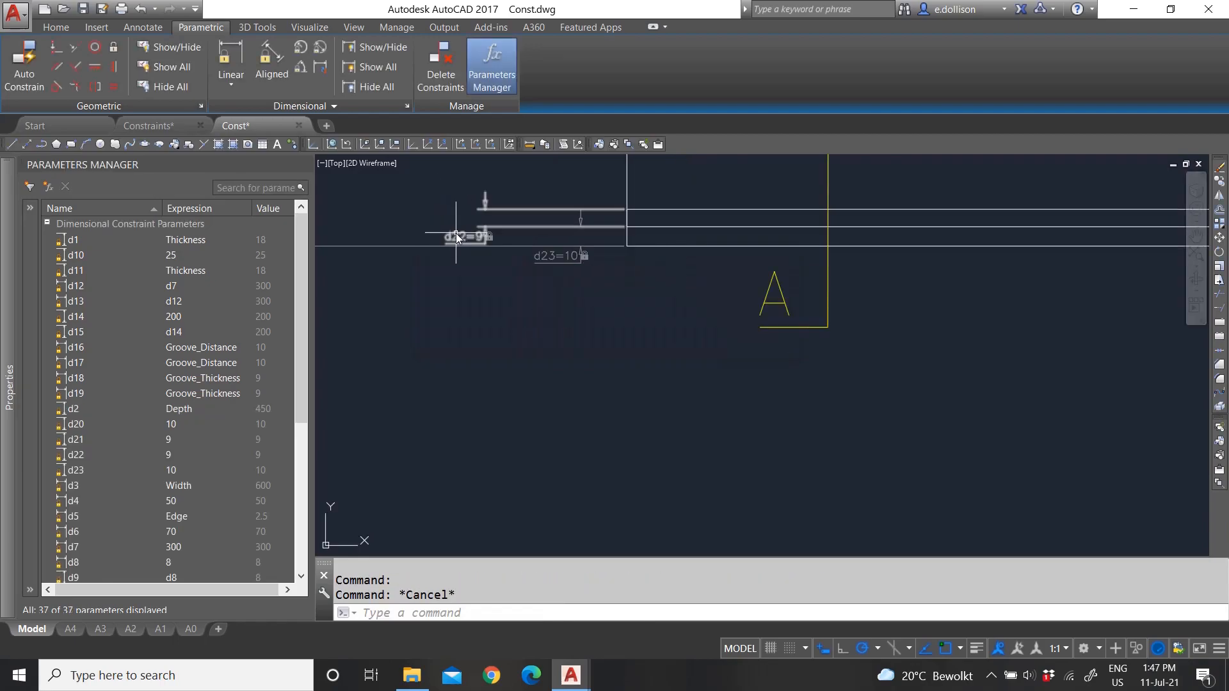
# - Set the expressions of the groove width parameters d22 and d21 to Groove_Thickness, copied from d18
pyautogui.scroll(-2, 147, 448)
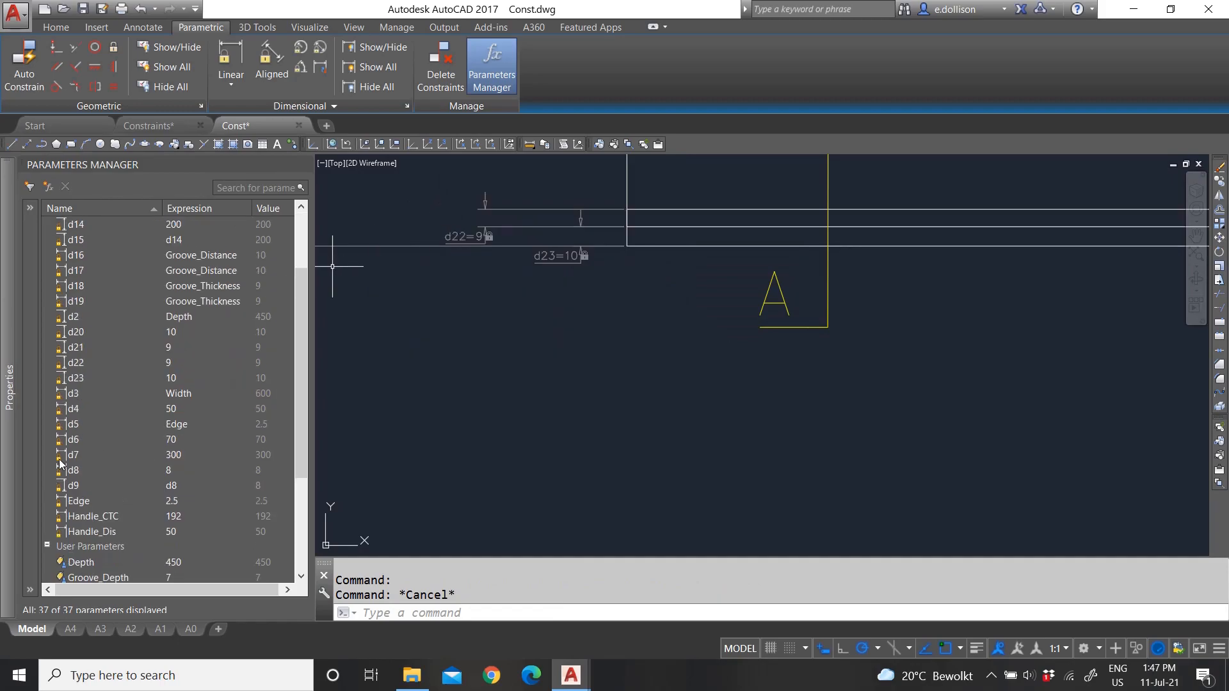
pyautogui.scroll(2, 87, 423)
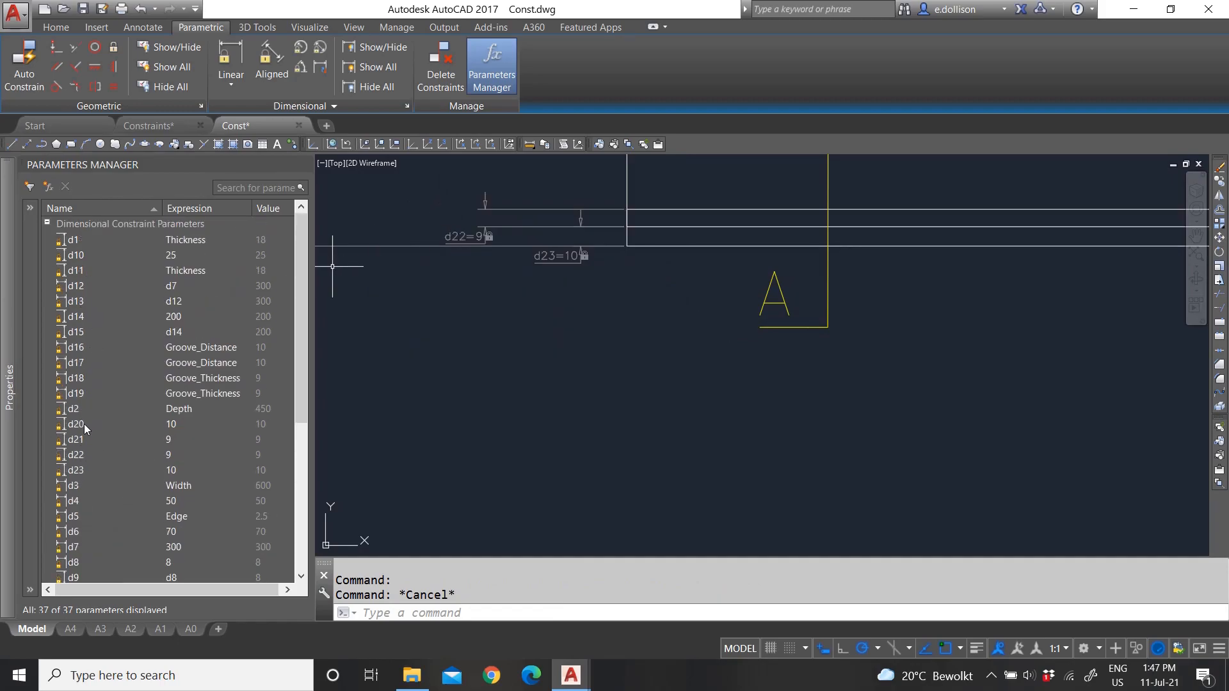
pyautogui.scroll(-1, 114, 409)
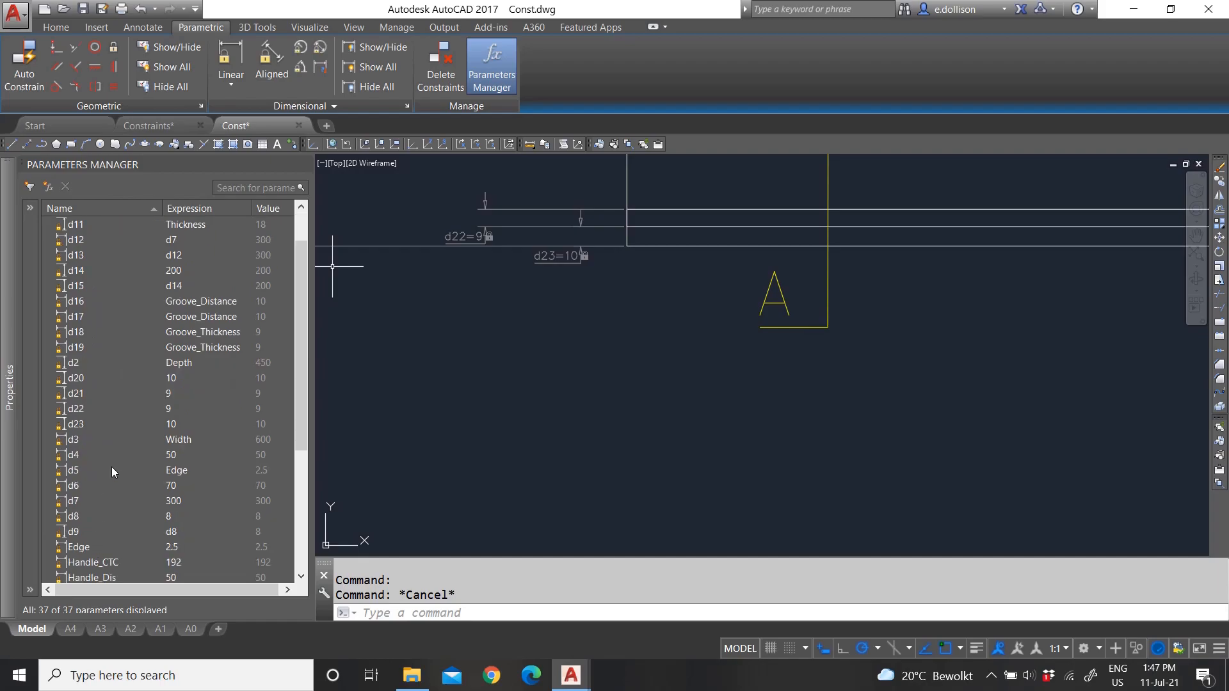
pyautogui.scroll(1, 112, 476)
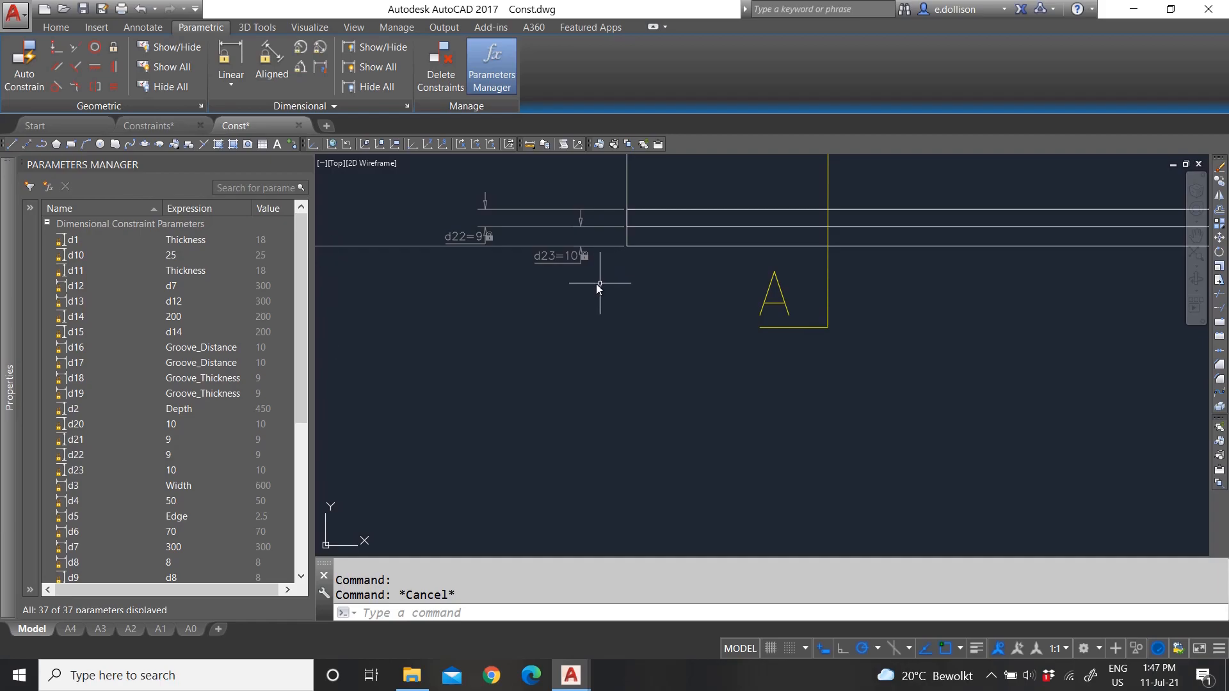
pyautogui.click(199, 380)
pyautogui.click(197, 380)
pyautogui.rightClick(195, 383)
pyautogui.click(228, 403)
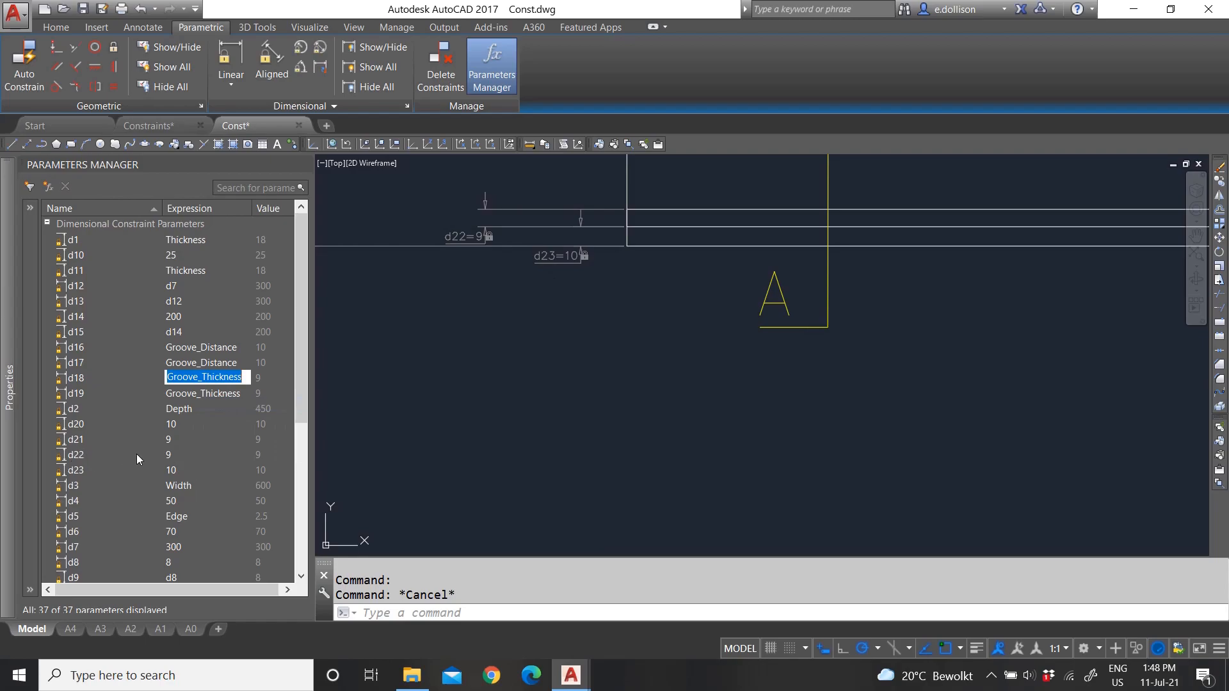
pyautogui.click(183, 454)
pyautogui.click(183, 454)
pyautogui.hotkey('ctrl', 'v')
pyautogui.press('Return')
pyautogui.click(83, 443)
pyautogui.click(179, 439)
pyautogui.hotkey('ctrl', 'v')
pyautogui.press('Return')
# - Set the expressions of the groove offset parameters d23 and d20 to Groove_Distance, copied from d16
pyautogui.click(190, 425)
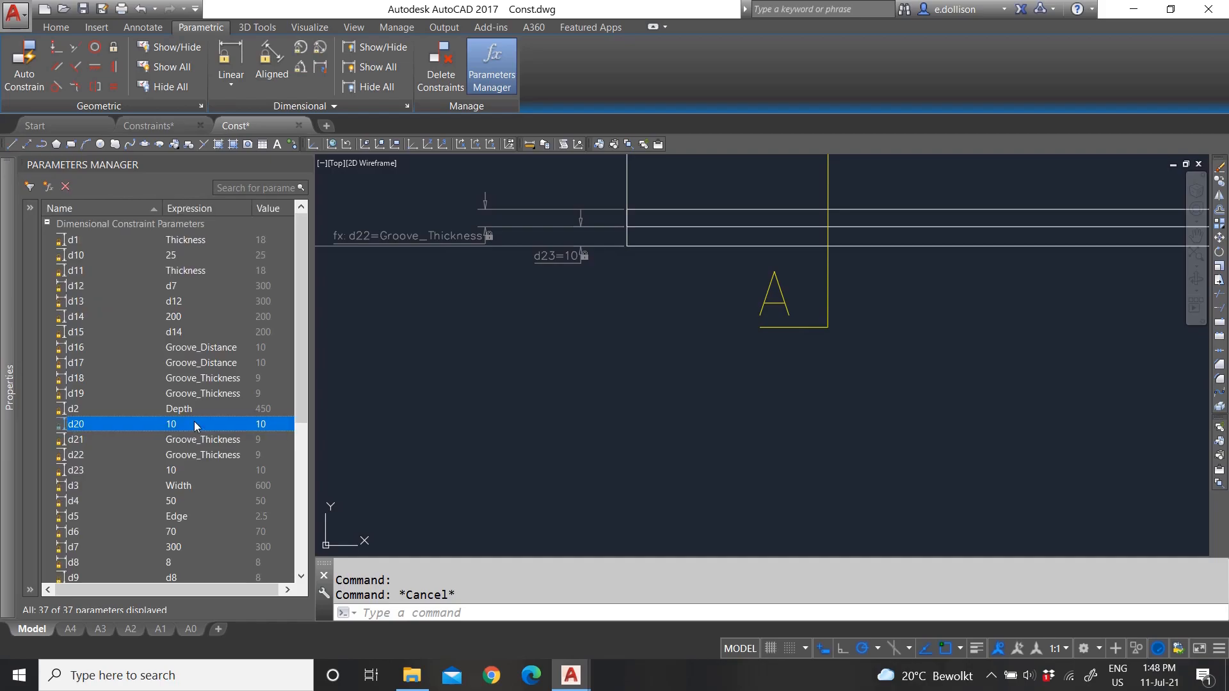
pyautogui.click(192, 352)
pyautogui.click(191, 352)
pyautogui.rightClick(191, 351)
pyautogui.click(225, 373)
pyautogui.click(175, 424)
pyautogui.click(175, 425)
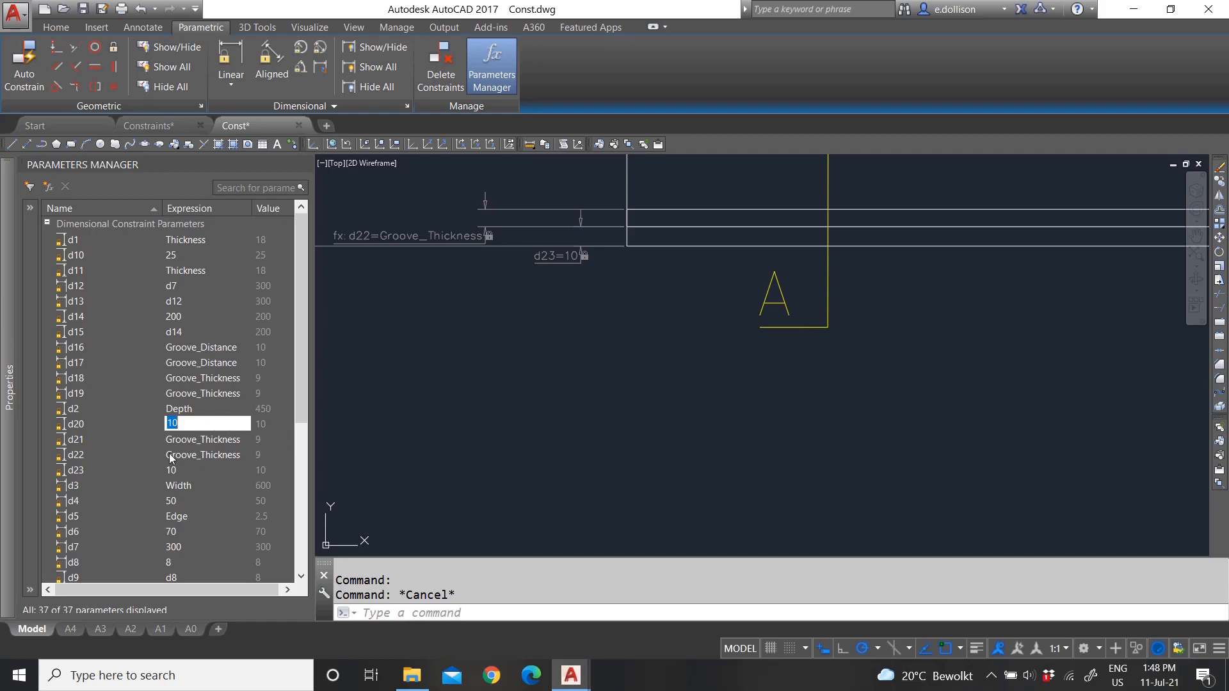
pyautogui.click(186, 470)
pyautogui.click(186, 469)
pyautogui.hotkey('ctrl', 'v')
pyautogui.click(501, 383)
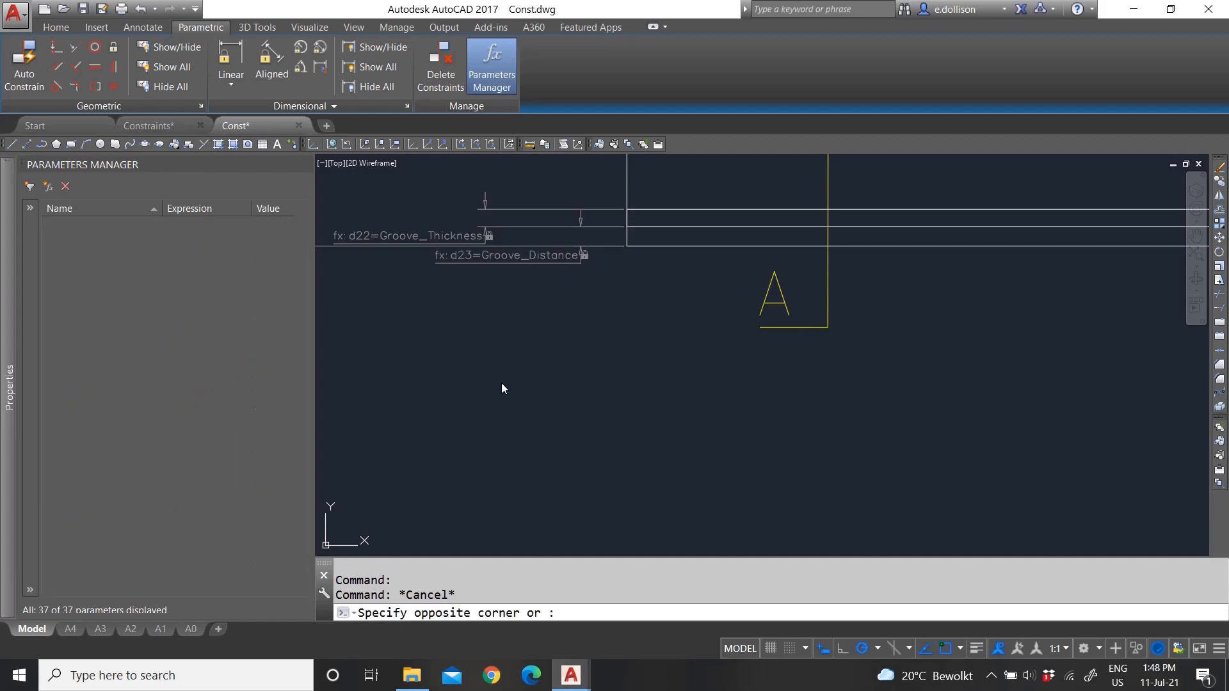
pyautogui.click(493, 406)
pyautogui.doubleClick(181, 425)
pyautogui.hotkey('ctrl', 'v')
pyautogui.click(417, 417)
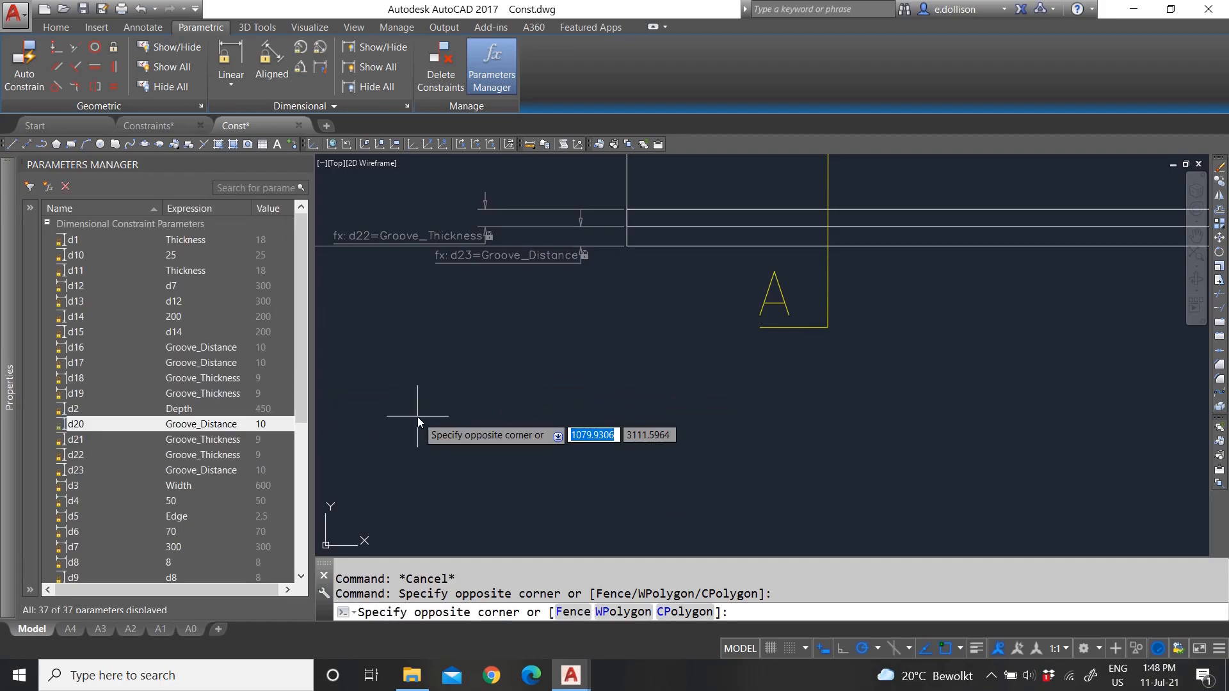
pyautogui.click(512, 417)
# - Inspect the groove constraints on the panels and the holes along the side panels' upper edges
pyautogui.scroll(-5, 553, 309)
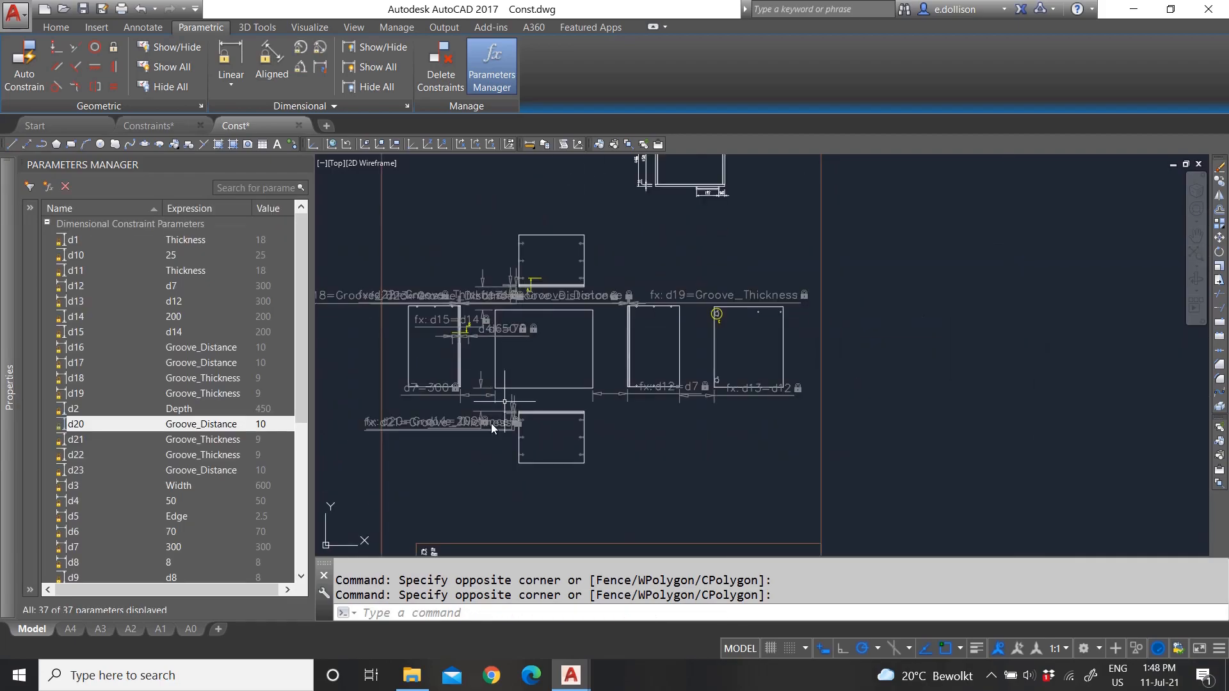
pyautogui.scroll(7, 499, 429)
pyautogui.scroll(-5, 571, 412)
pyautogui.scroll(-3, 609, 335)
pyautogui.scroll(5, 590, 282)
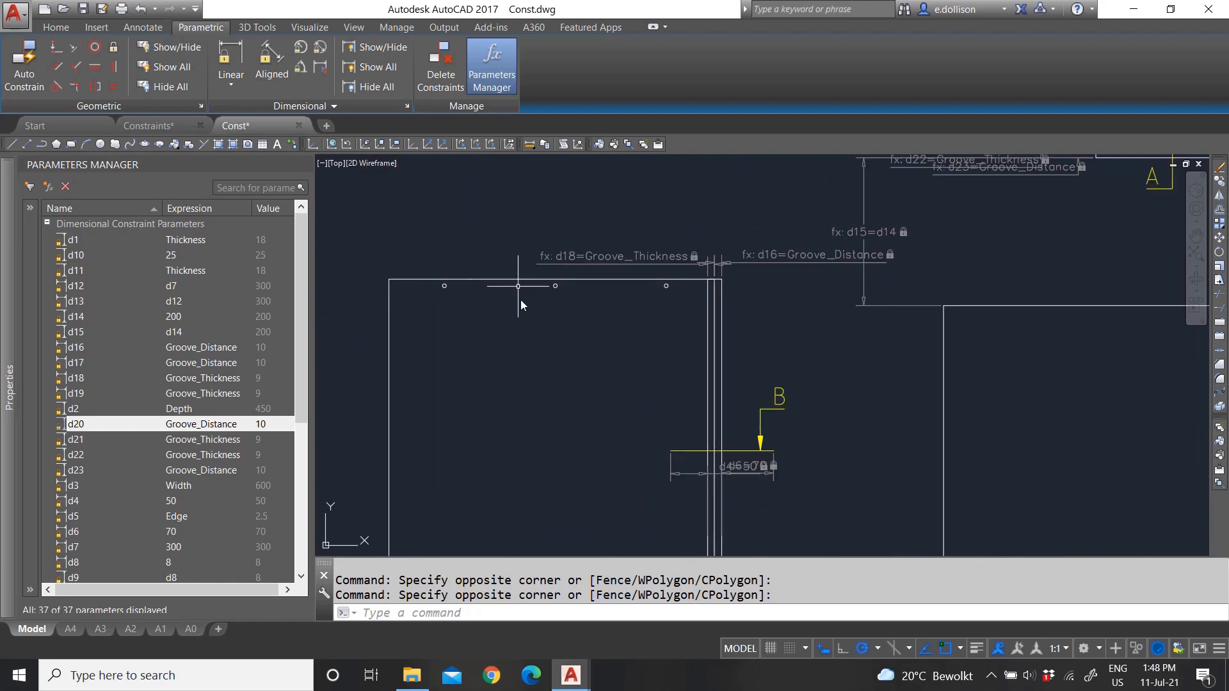
pyautogui.scroll(-3, 515, 281)
pyautogui.scroll(4, 869, 339)
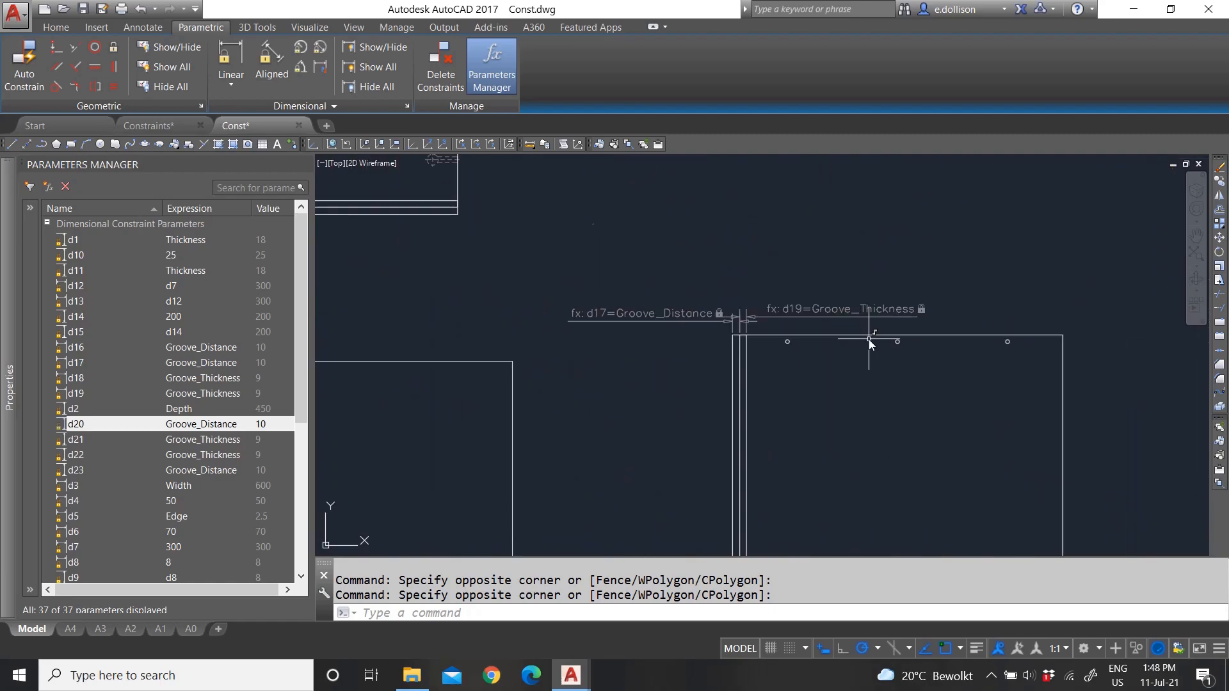
# - Add a vertical linear constraint from the lower panel's upper right corner to the first minifix fitting on its right edge
pyautogui.scroll(-4, 766, 341)
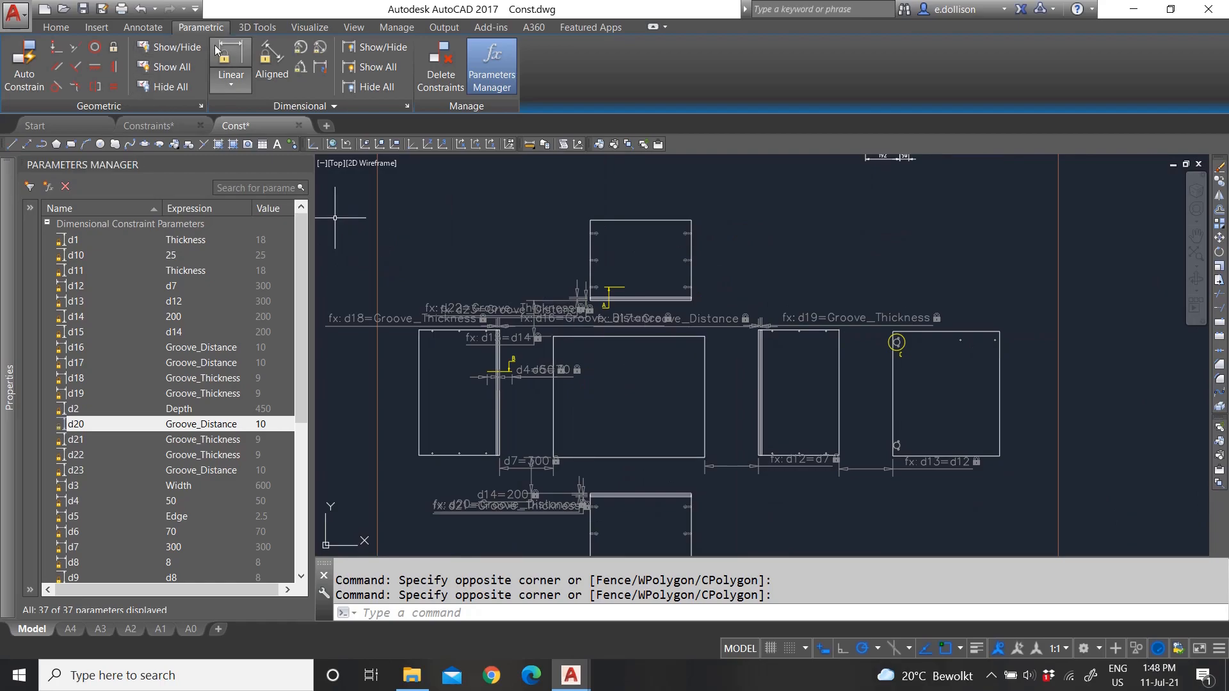
pyautogui.click(235, 54)
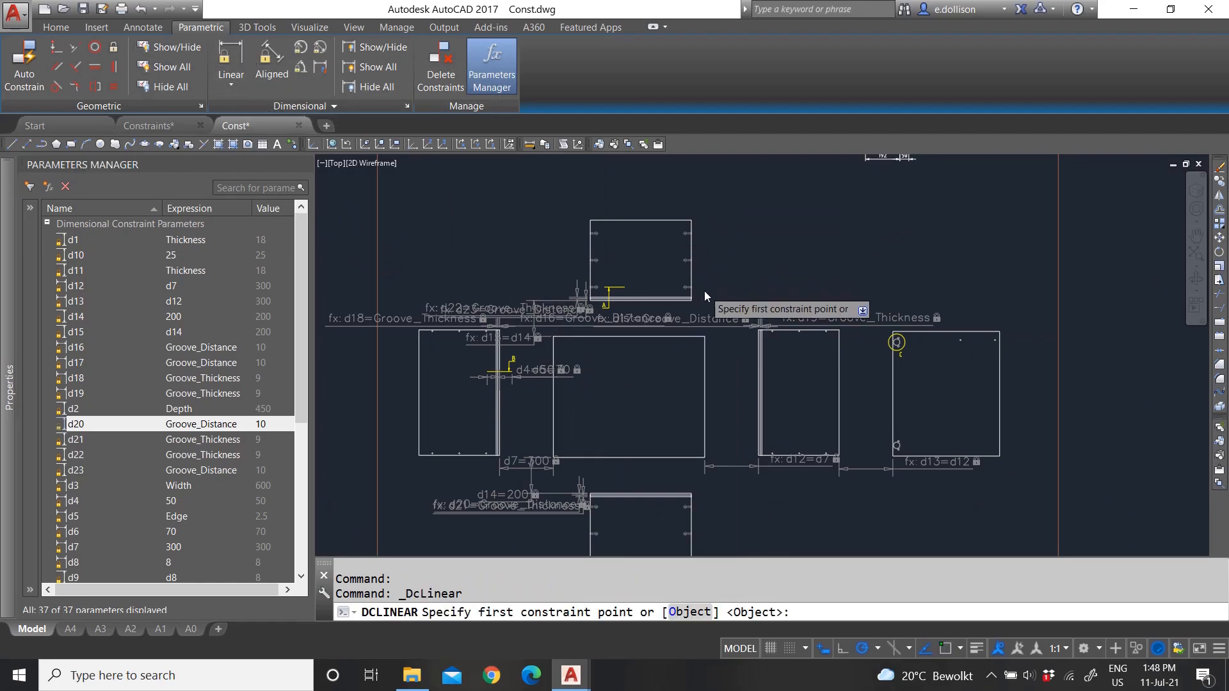
pyautogui.scroll(4, 704, 291)
pyautogui.scroll(-6, 685, 282)
pyautogui.scroll(5, 623, 381)
pyautogui.scroll(-3, 727, 291)
pyautogui.scroll(4, 731, 208)
pyautogui.scroll(2, 730, 209)
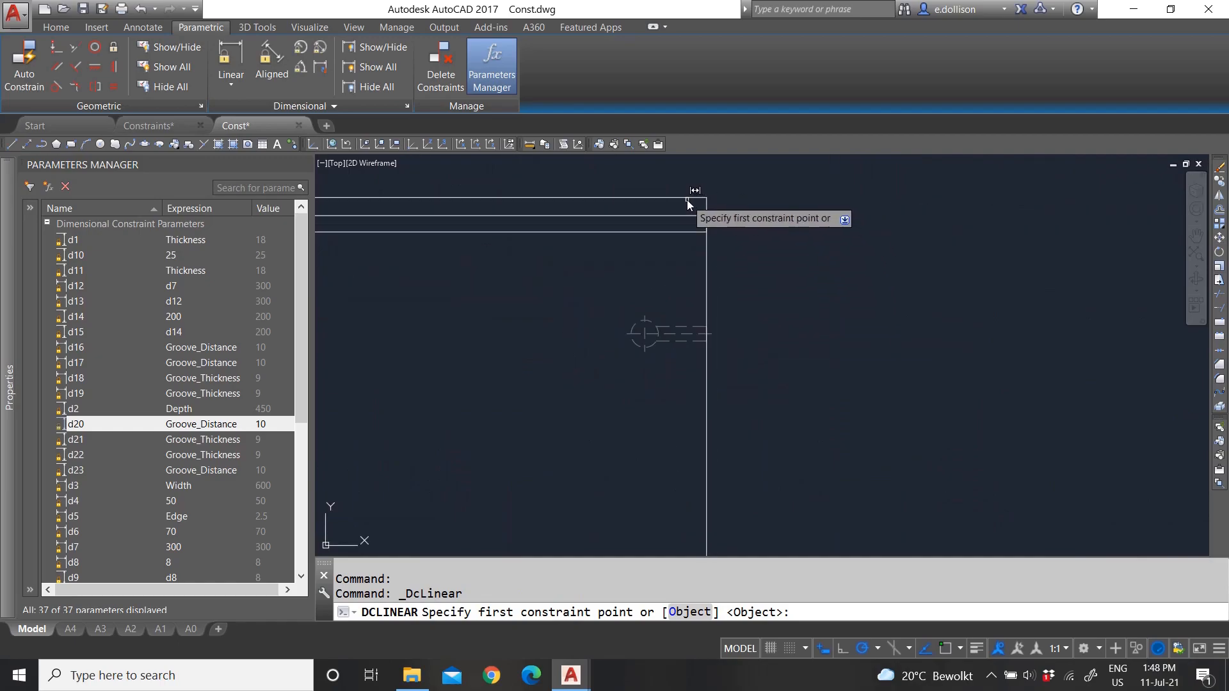
pyautogui.click(705, 198)
pyautogui.click(714, 332)
pyautogui.scroll(-2, 720, 314)
pyautogui.click(728, 298)
pyautogui.press('Return')
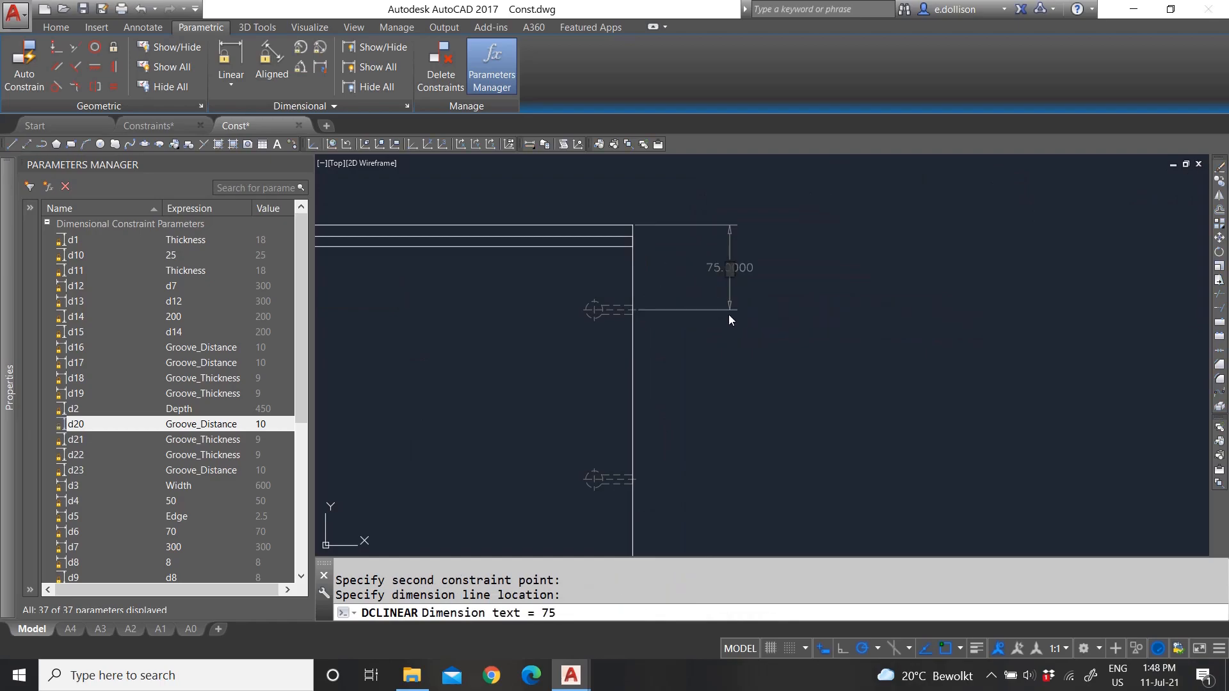
pyautogui.press('Return')
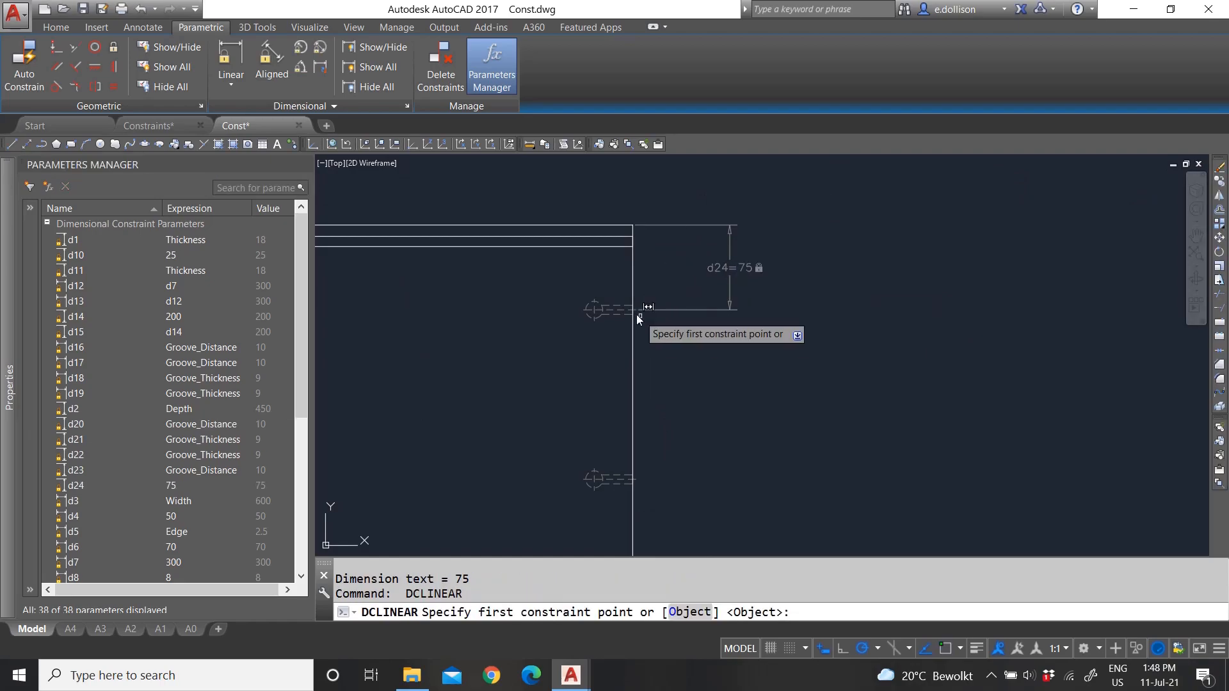
# - Add a vertical linear constraint between the first and second minifix fittings on the lower panel's right edge
pyautogui.click(620, 310)
pyautogui.click(619, 479)
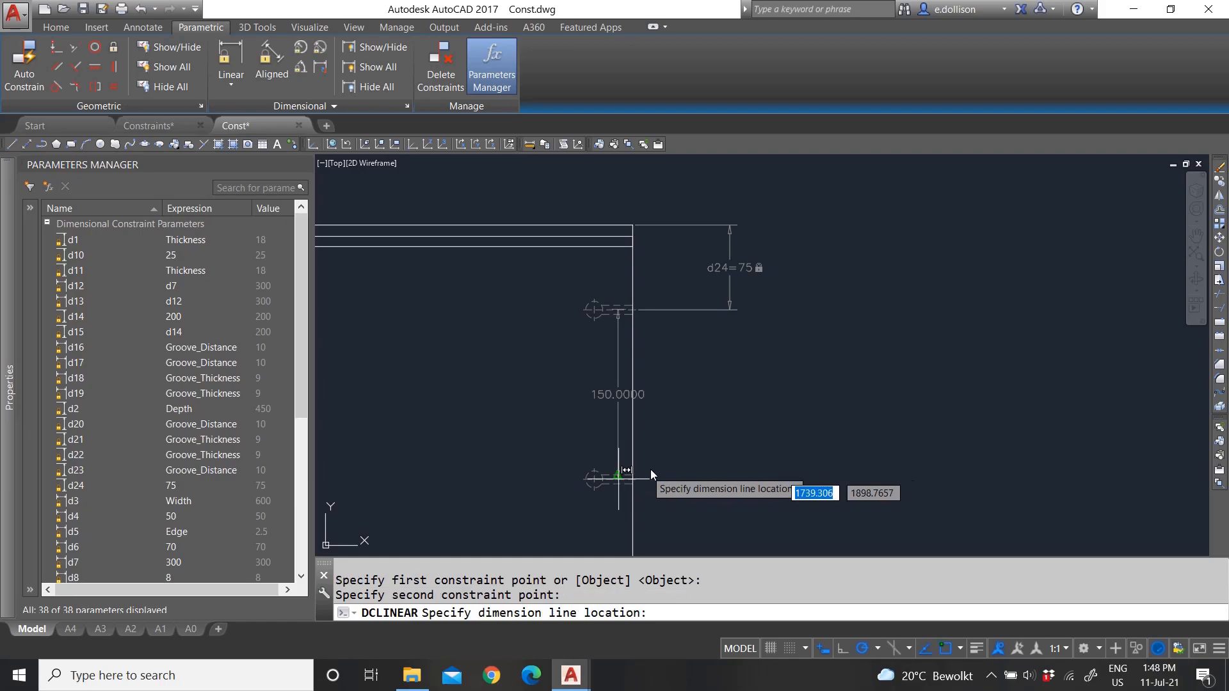
pyautogui.click(741, 458)
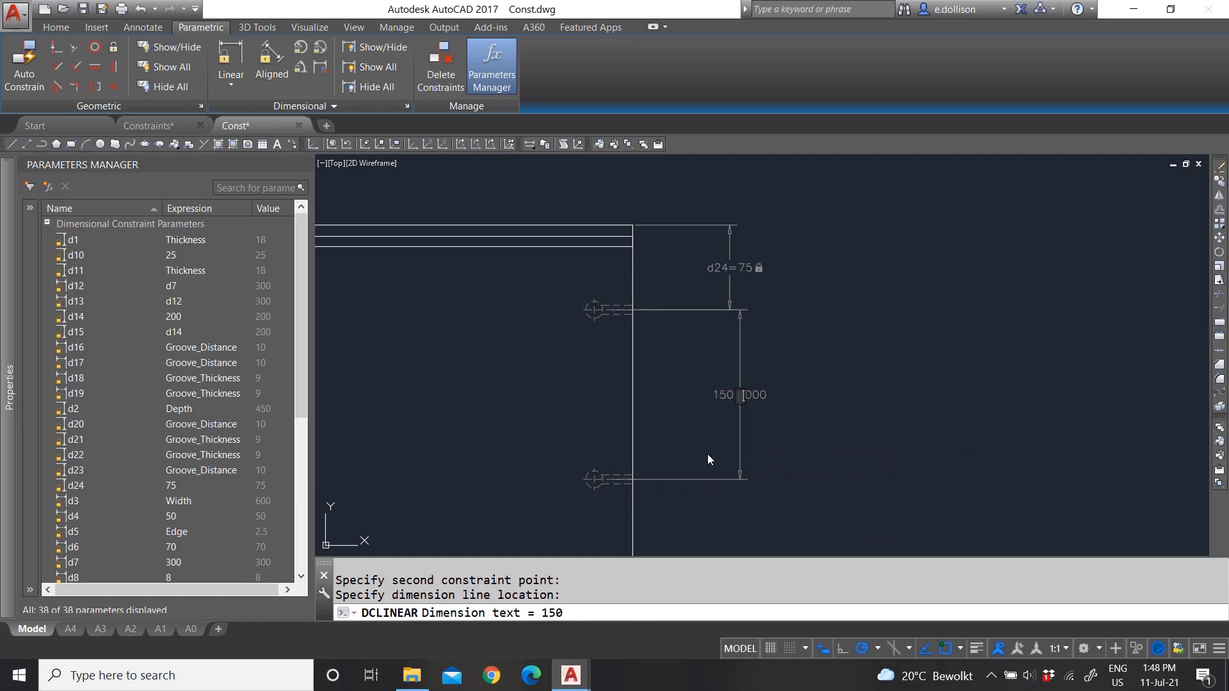
pyautogui.click(666, 395)
# - Add a vertical linear constraint between the second and third minifix fittings on the lower panel's right edge
pyautogui.scroll(-4, 617, 320)
pyautogui.scroll(4, 637, 416)
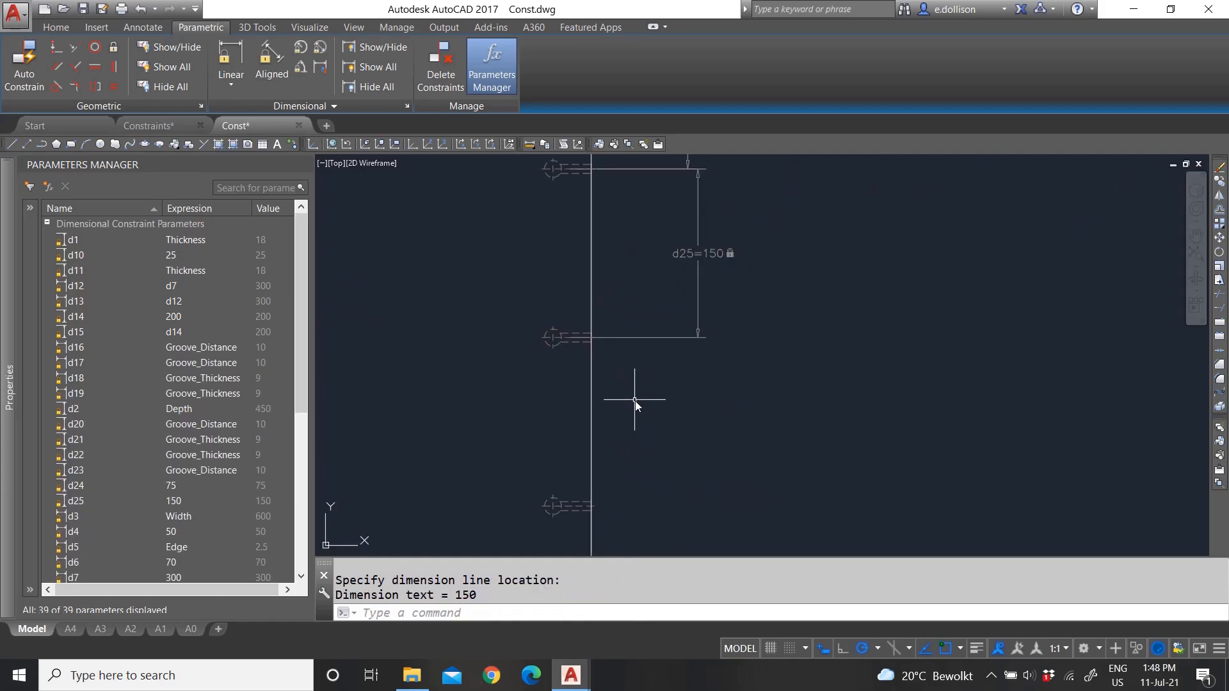
pyautogui.press('Return')
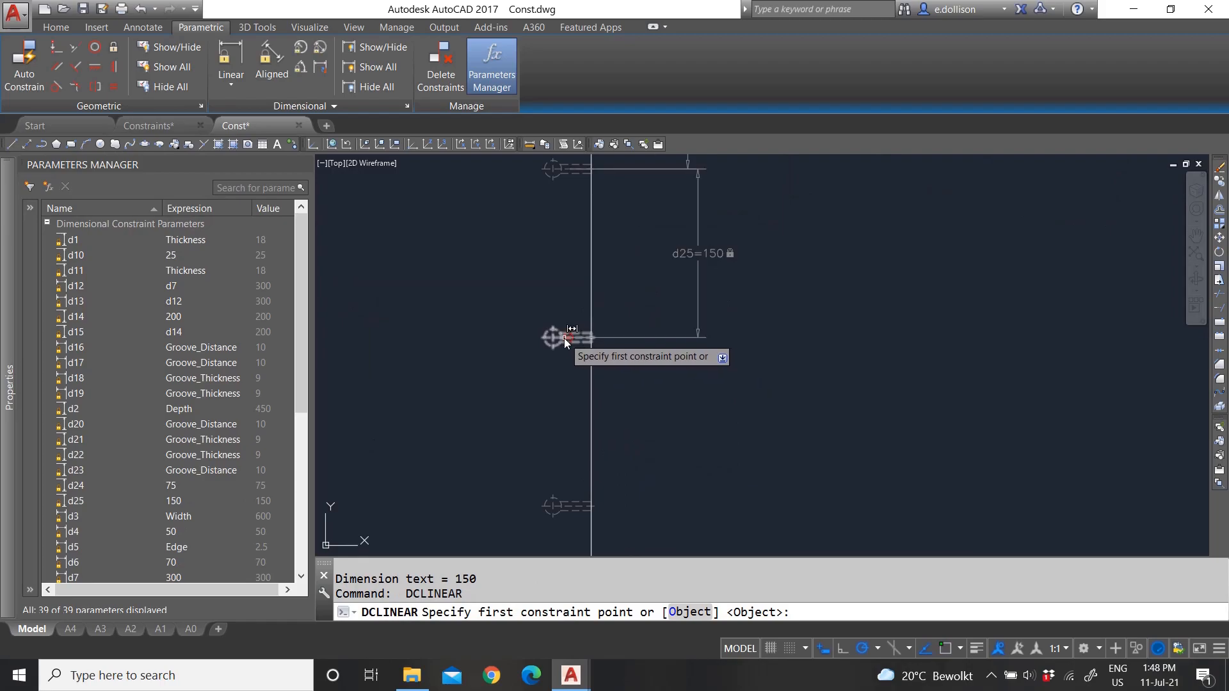
pyautogui.click(565, 338)
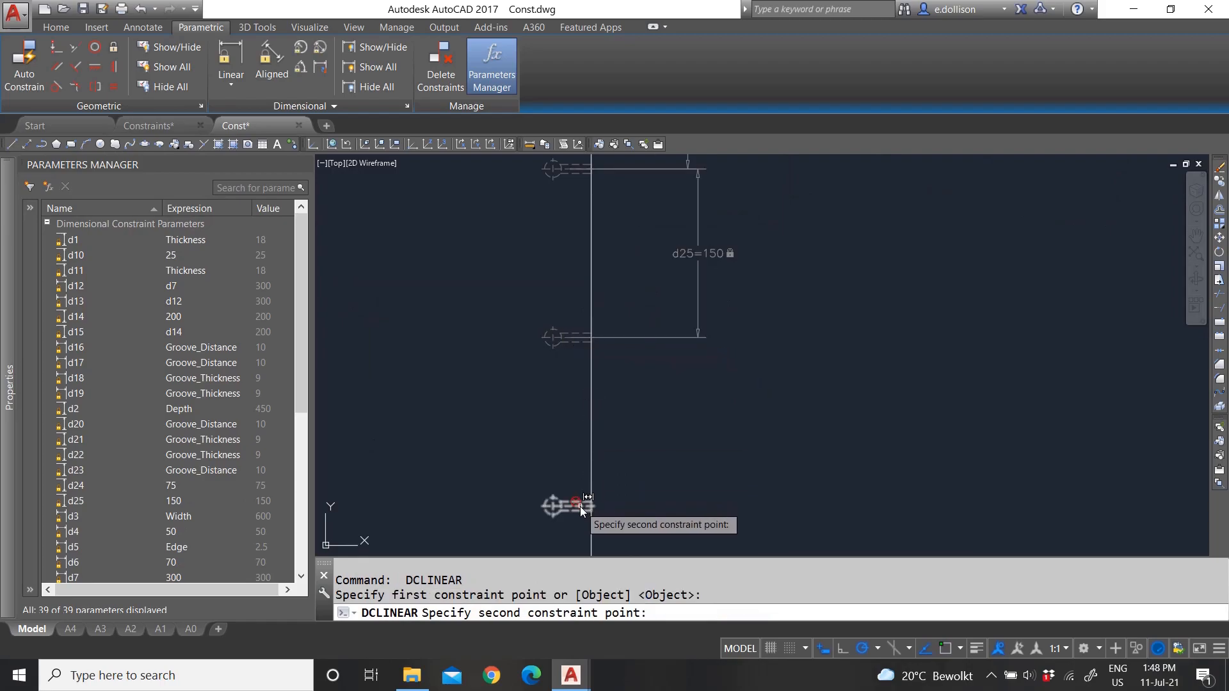
pyautogui.click(576, 506)
pyautogui.click(715, 455)
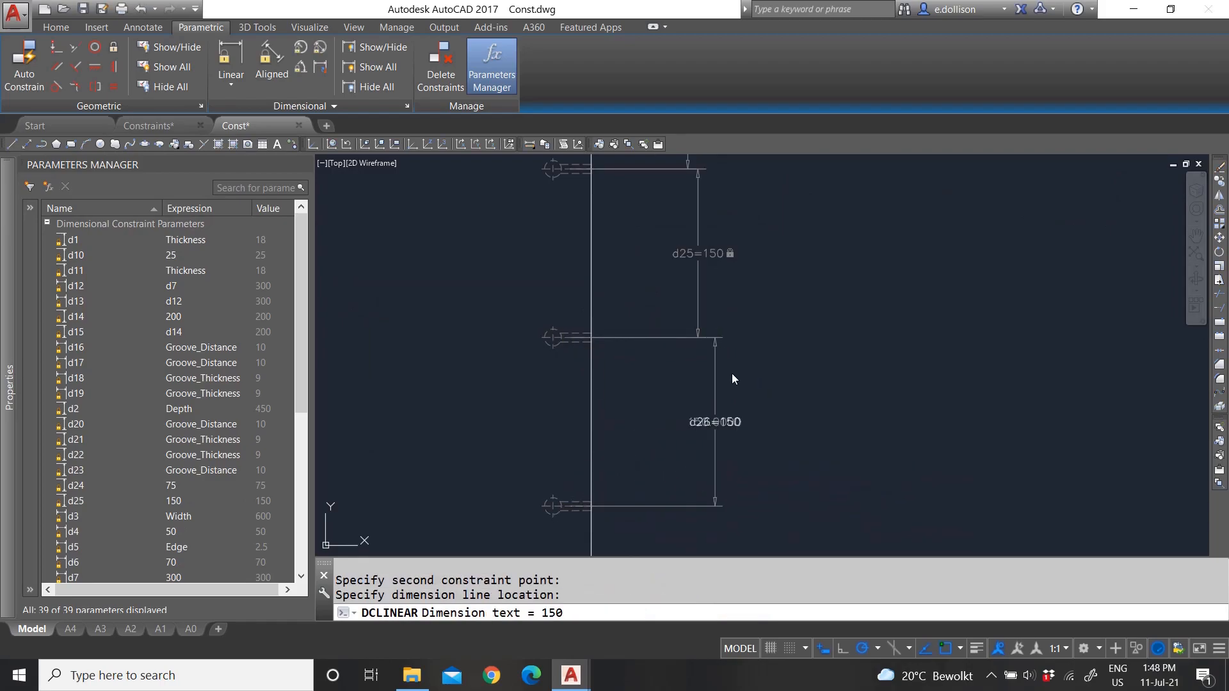
pyautogui.press('Return')
pyautogui.press('Escape')
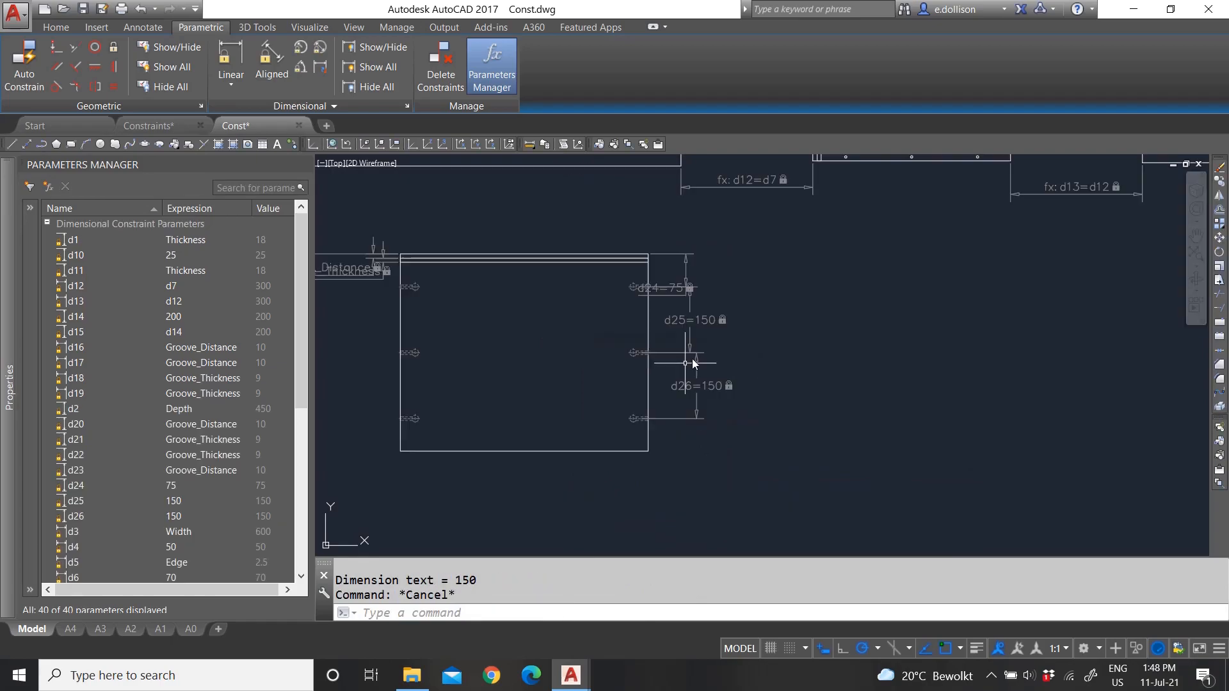
# - Select parameter d24 of the first minifix offset and look up the matching Minifix name among the user parameters
pyautogui.scroll(-2, 690, 359)
pyautogui.moveTo(690, 360); pyautogui.dragTo(694, 288, button='middle')
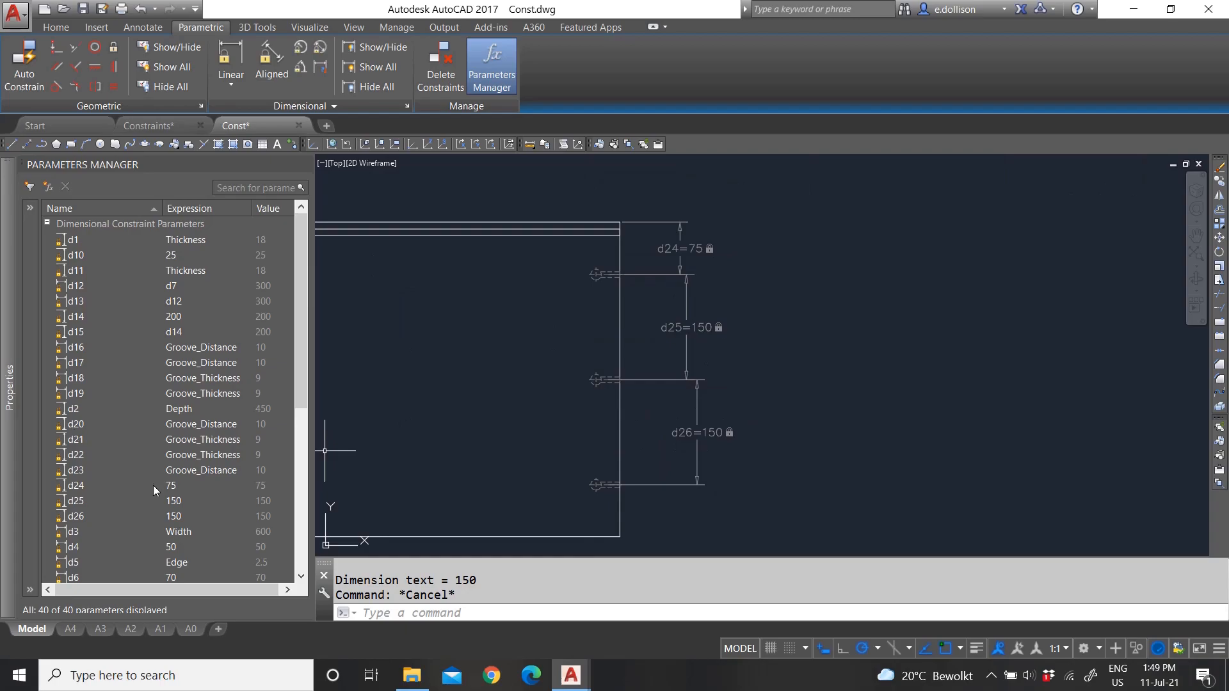
pyautogui.click(175, 491)
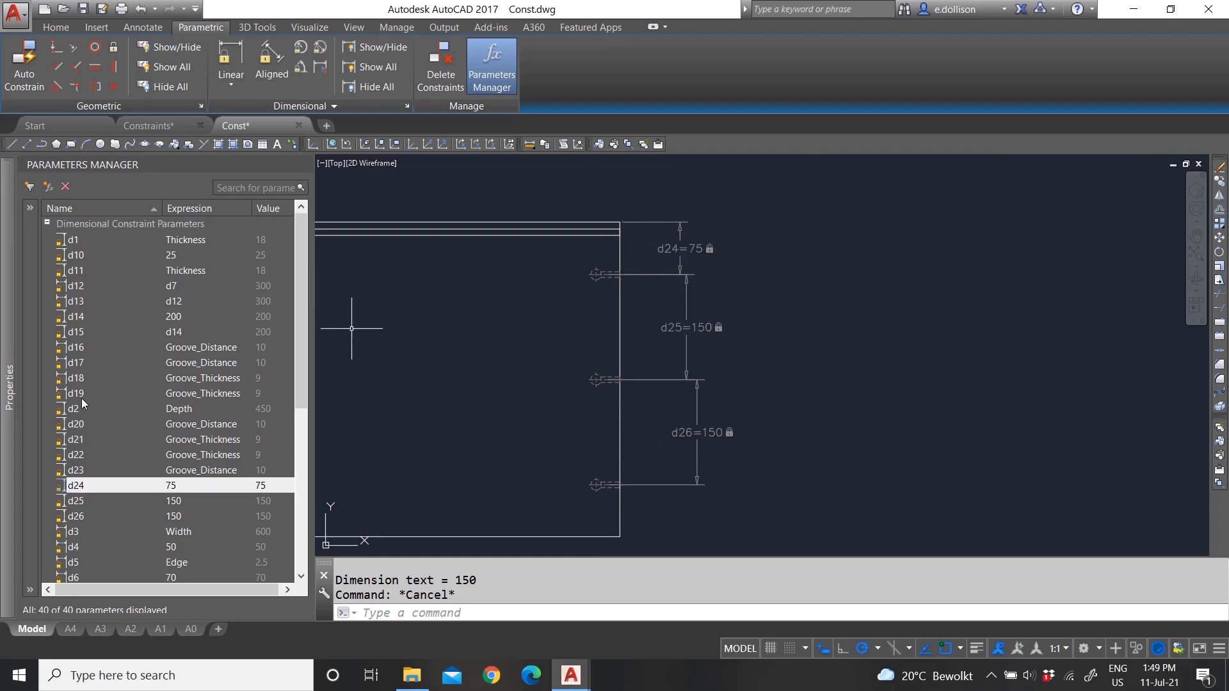
pyautogui.scroll(-3, 186, 488)
pyautogui.scroll(-3, 187, 490)
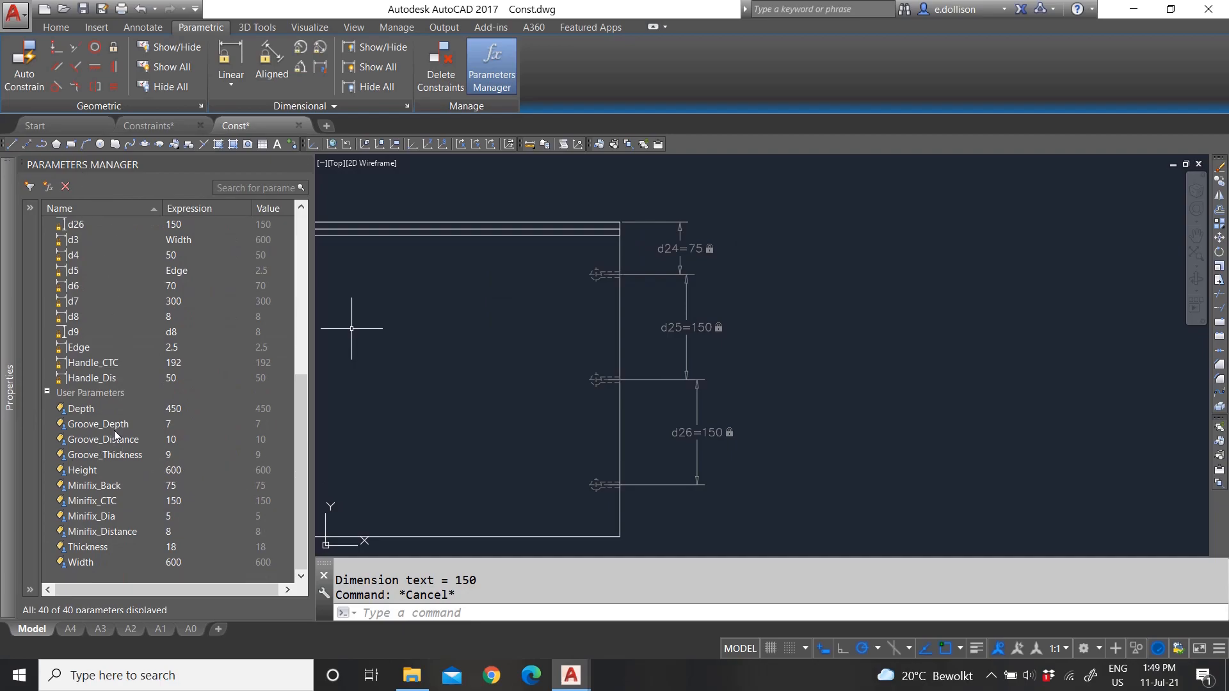
# - Set the expression of dimensional constraint d24 to the user parameter Minifix_Back
pyautogui.doubleClick(177, 484)
pyautogui.rightClick(182, 484)
pyautogui.doubleClick(101, 485)
pyautogui.rightClick(102, 487)
pyautogui.click(137, 510)
pyautogui.scroll(1, 297, 410)
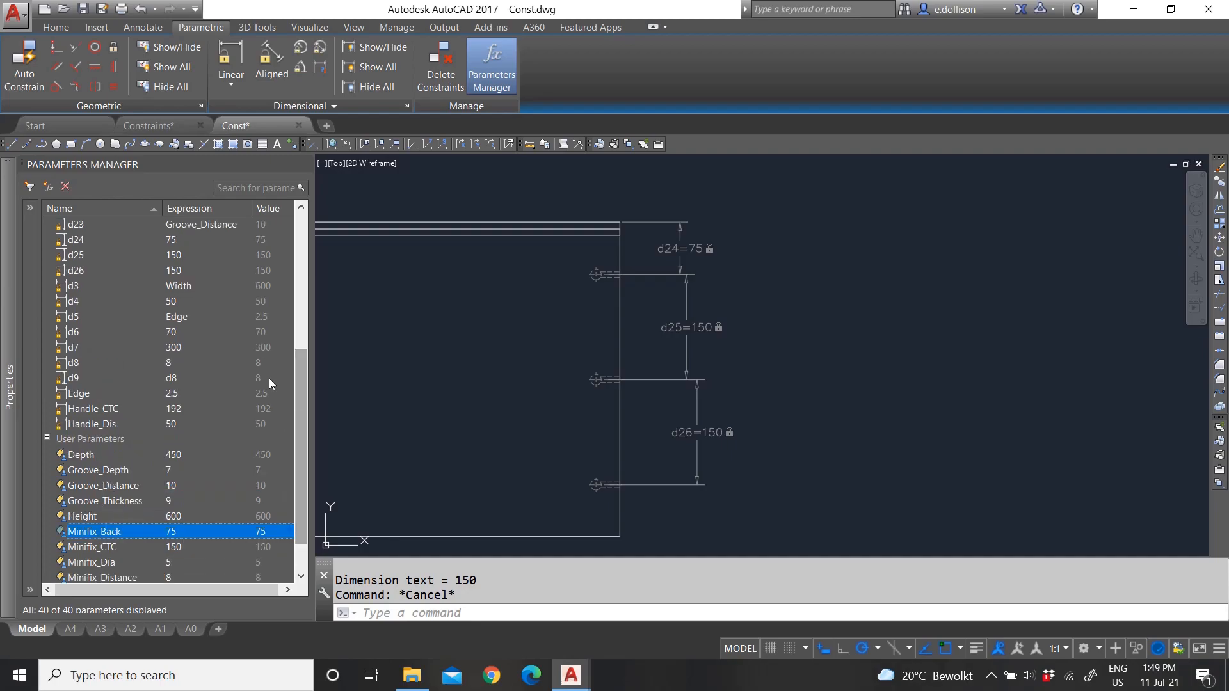
pyautogui.doubleClick(198, 238)
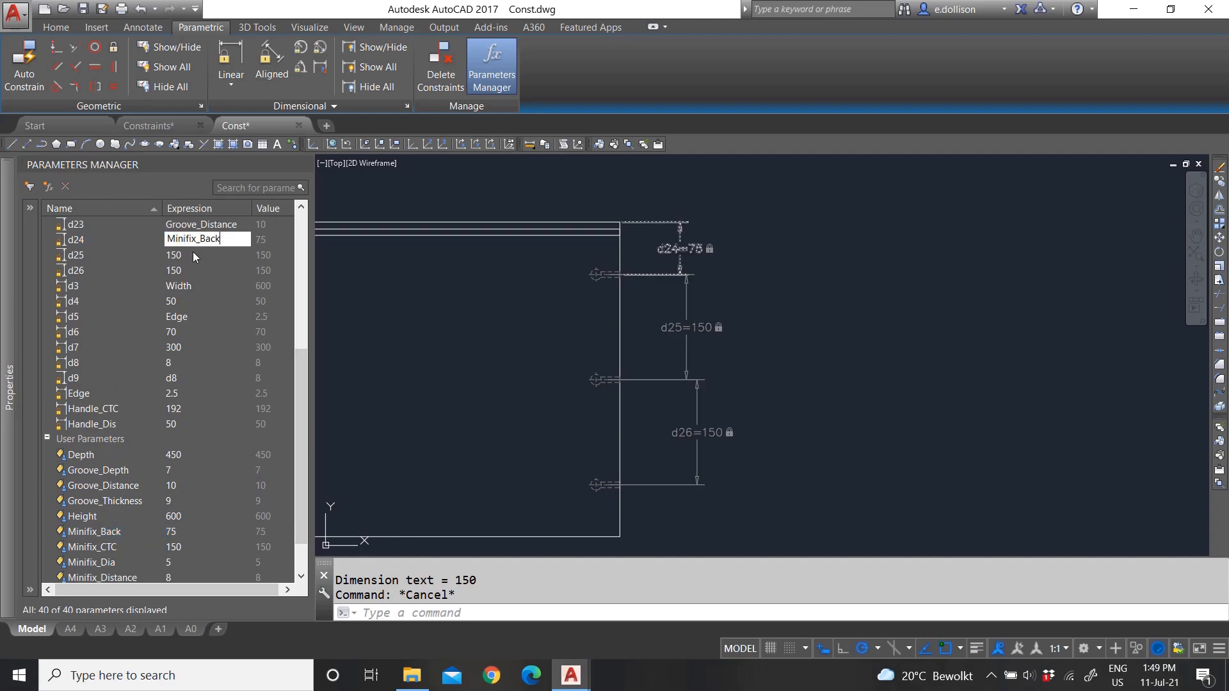
pyautogui.click(194, 256)
# - Set the expressions of dimensional constraints d25 and d26 to the user parameter Minifix_CTC
pyautogui.click(143, 548)
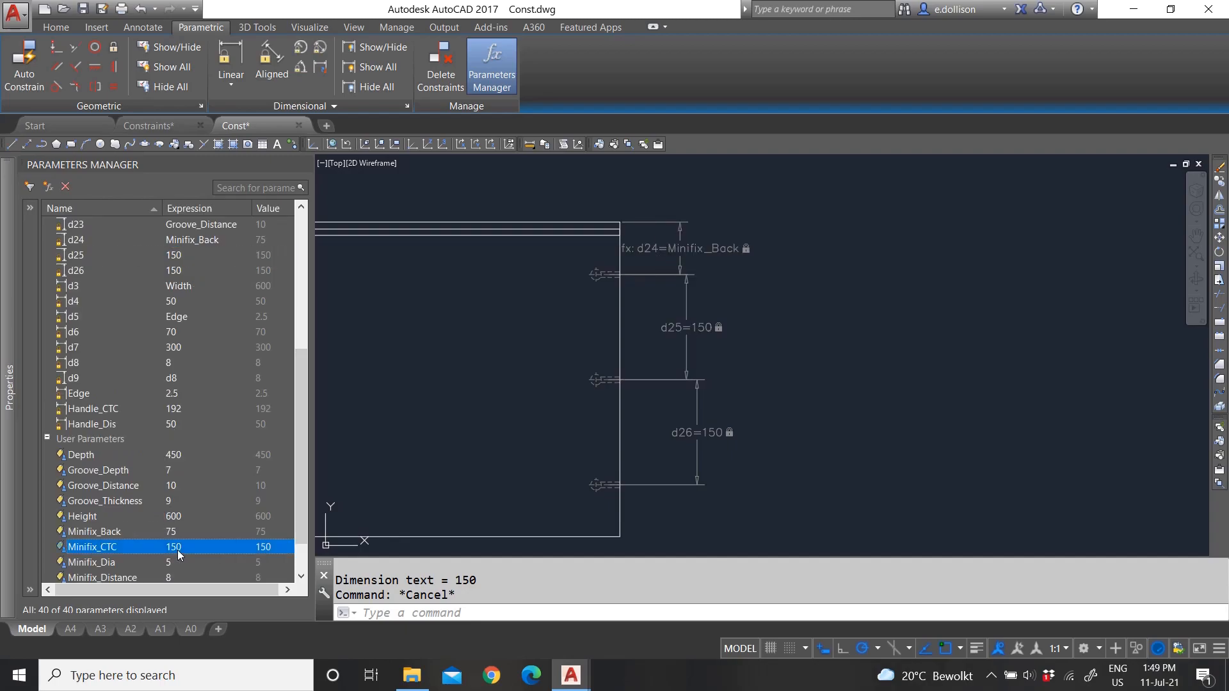
pyautogui.doubleClick(94, 545)
pyautogui.rightClick(96, 545)
pyautogui.click(131, 568)
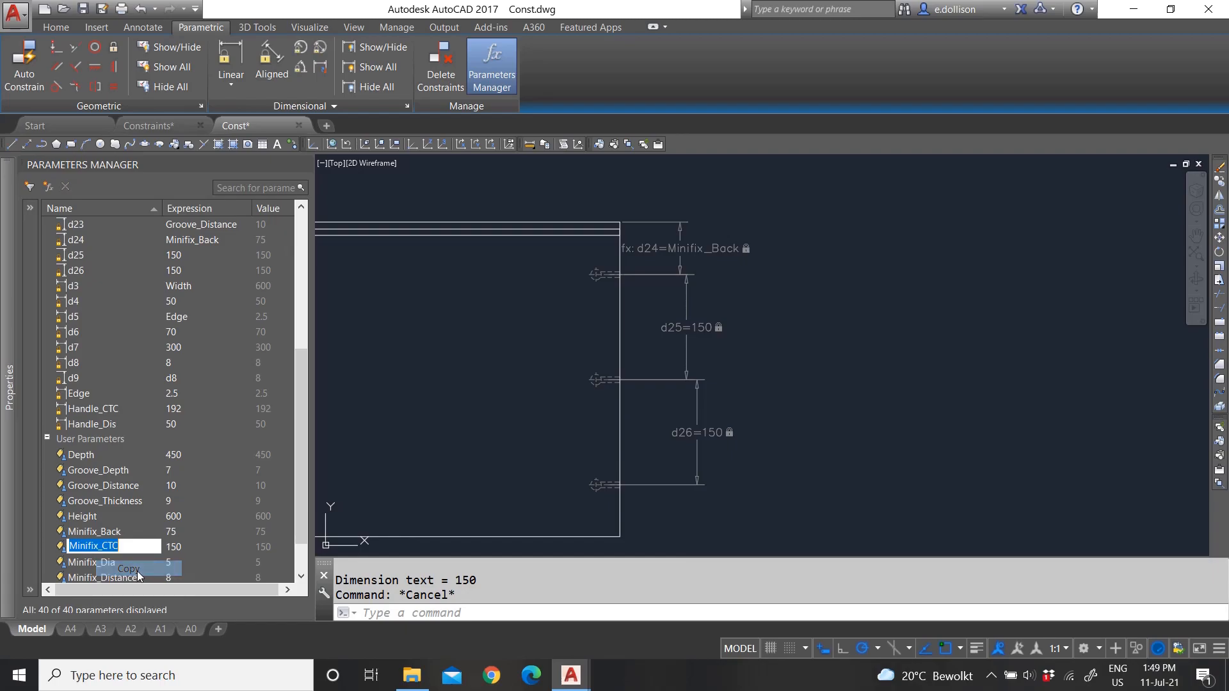
pyautogui.click(193, 249)
pyautogui.click(192, 249)
pyautogui.hotkey('ctrl', 'v')
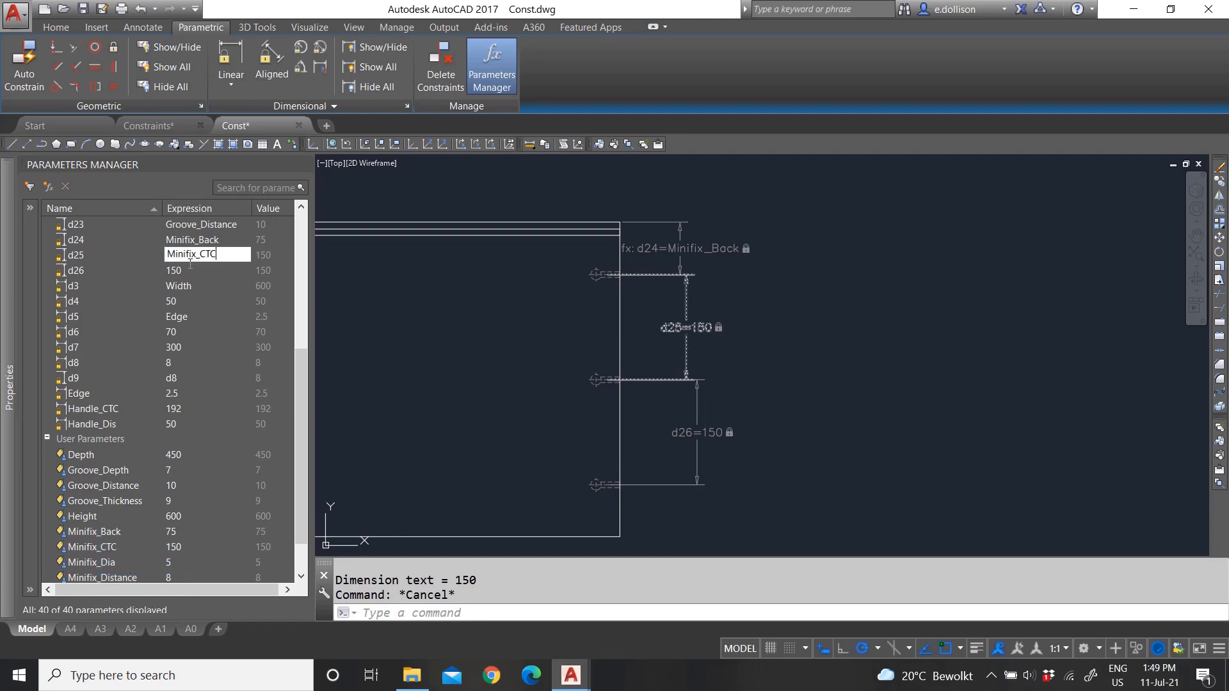
pyautogui.click(192, 271)
pyautogui.click(192, 272)
pyautogui.hotkey('ctrl', 'v')
pyautogui.click(203, 347)
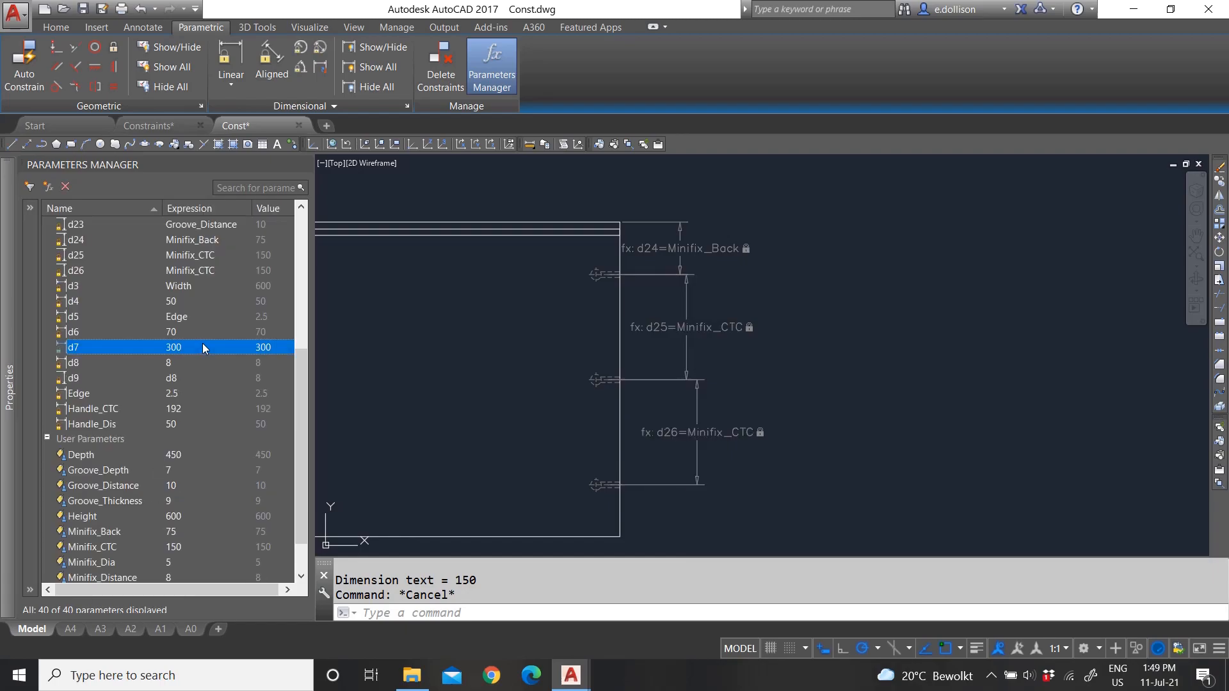
pyautogui.scroll(-2, 695, 393)
pyautogui.scroll(2, 683, 381)
pyautogui.press('Escape')
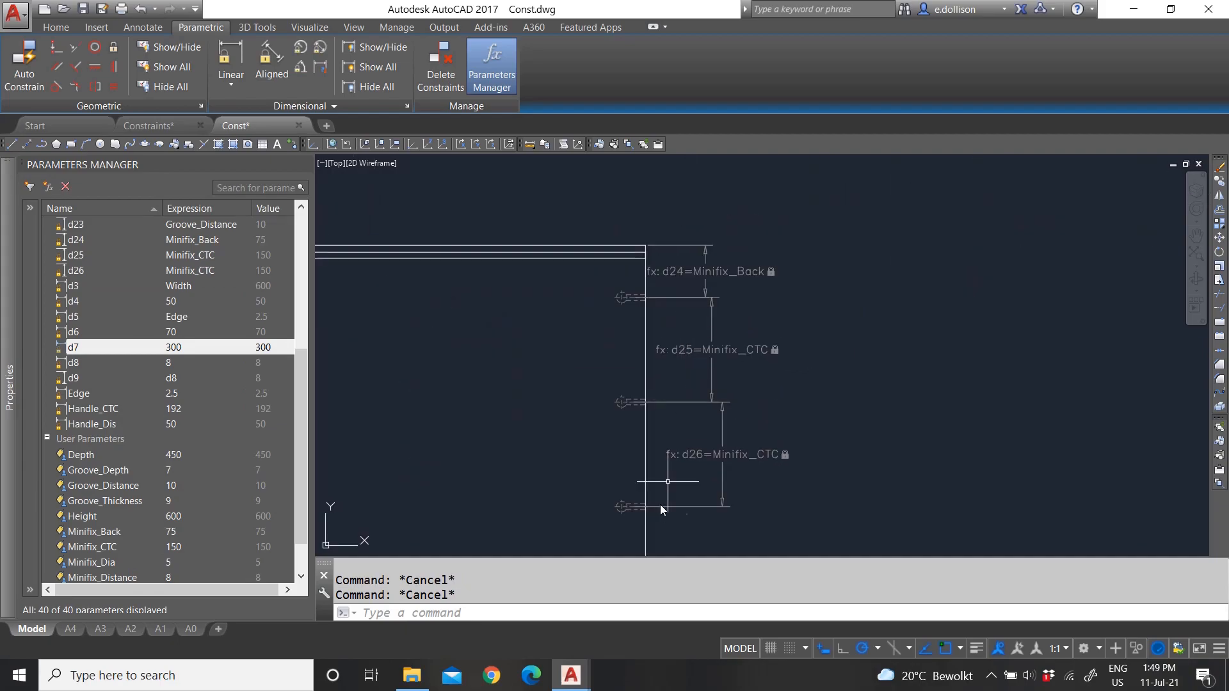
pyautogui.scroll(-3, 640, 364)
pyautogui.scroll(-3, 585, 405)
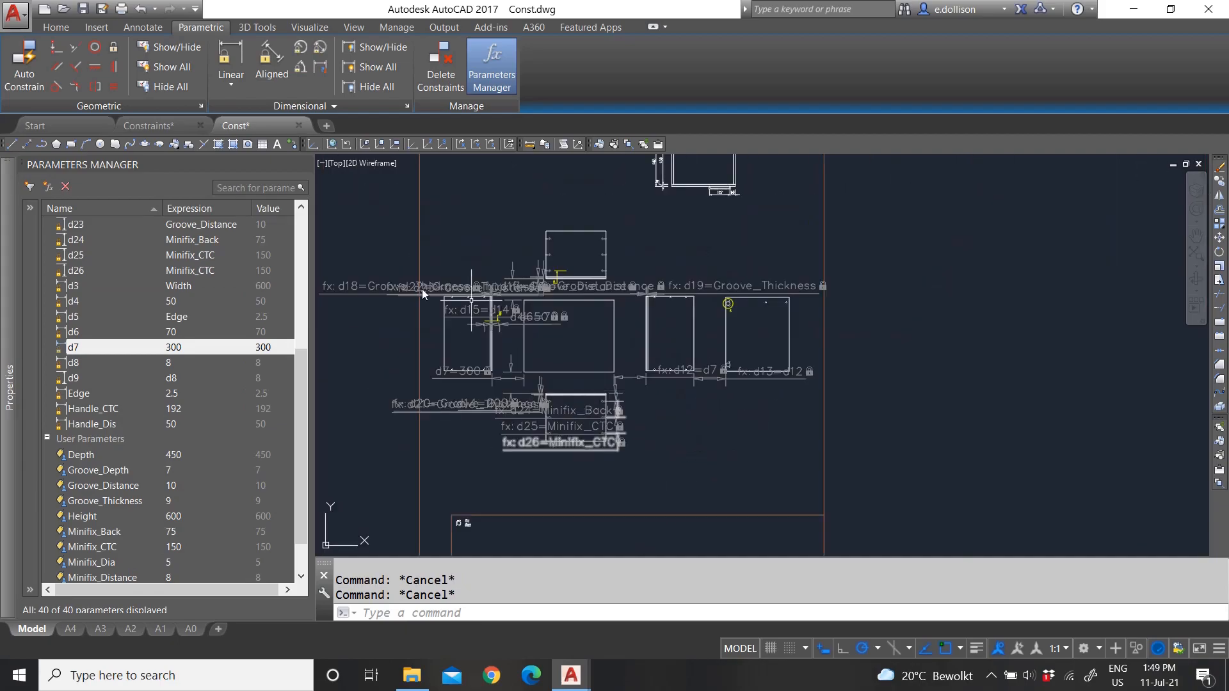
pyautogui.scroll(3, 472, 335)
pyautogui.scroll(4, 517, 458)
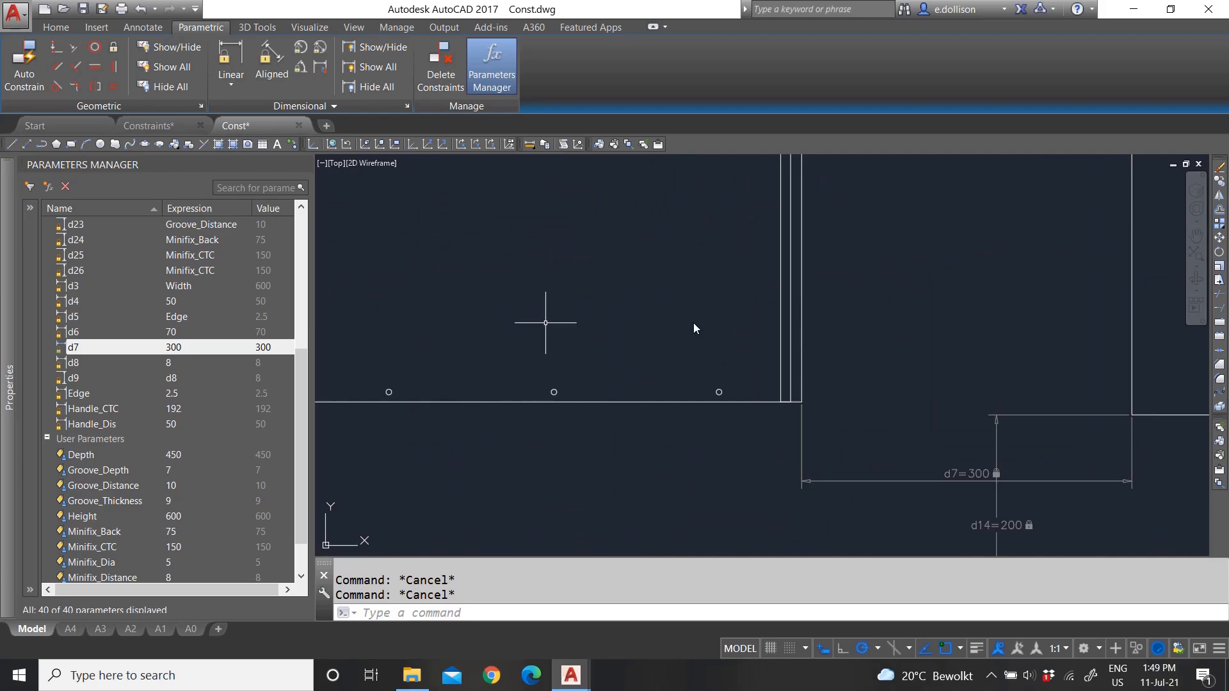
pyautogui.scroll(-3, 512, 371)
pyautogui.scroll(3, 536, 389)
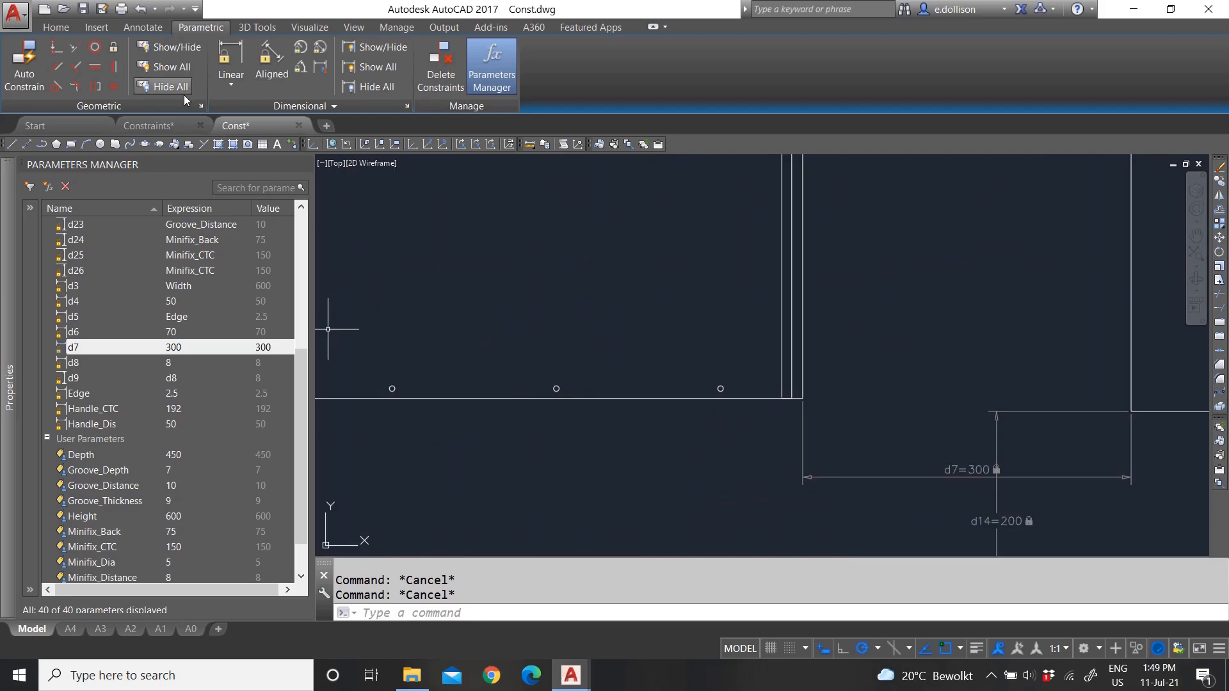
pyautogui.click(231, 56)
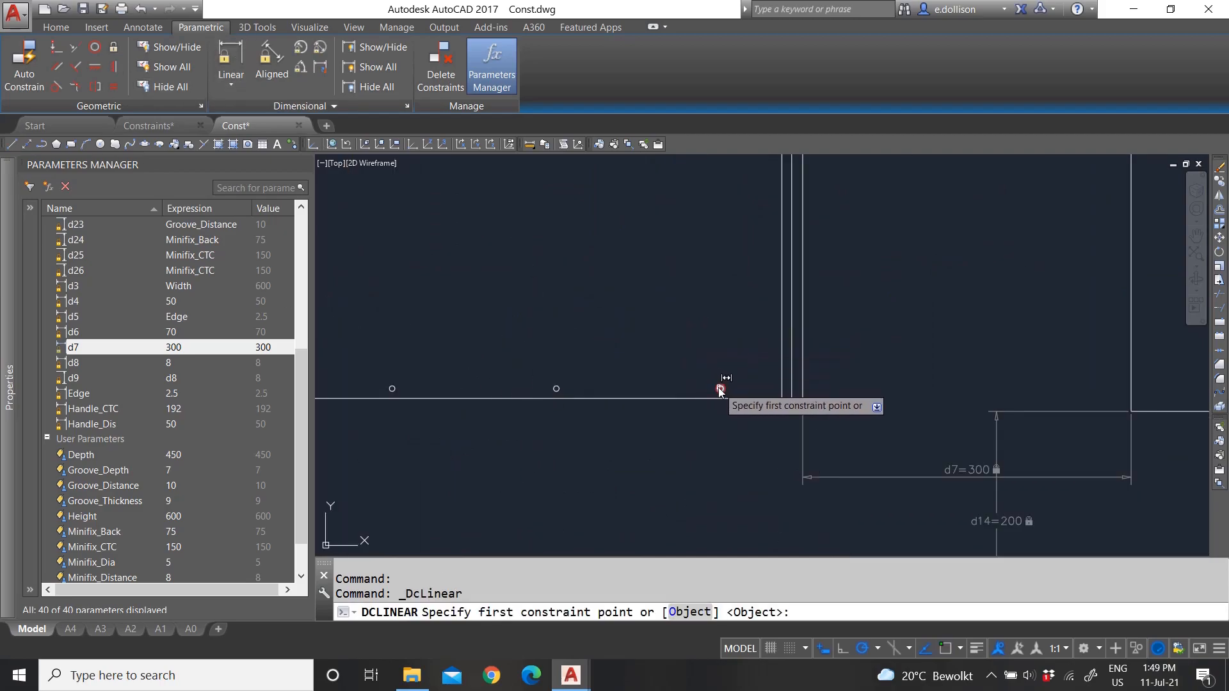
pyautogui.press('Escape')
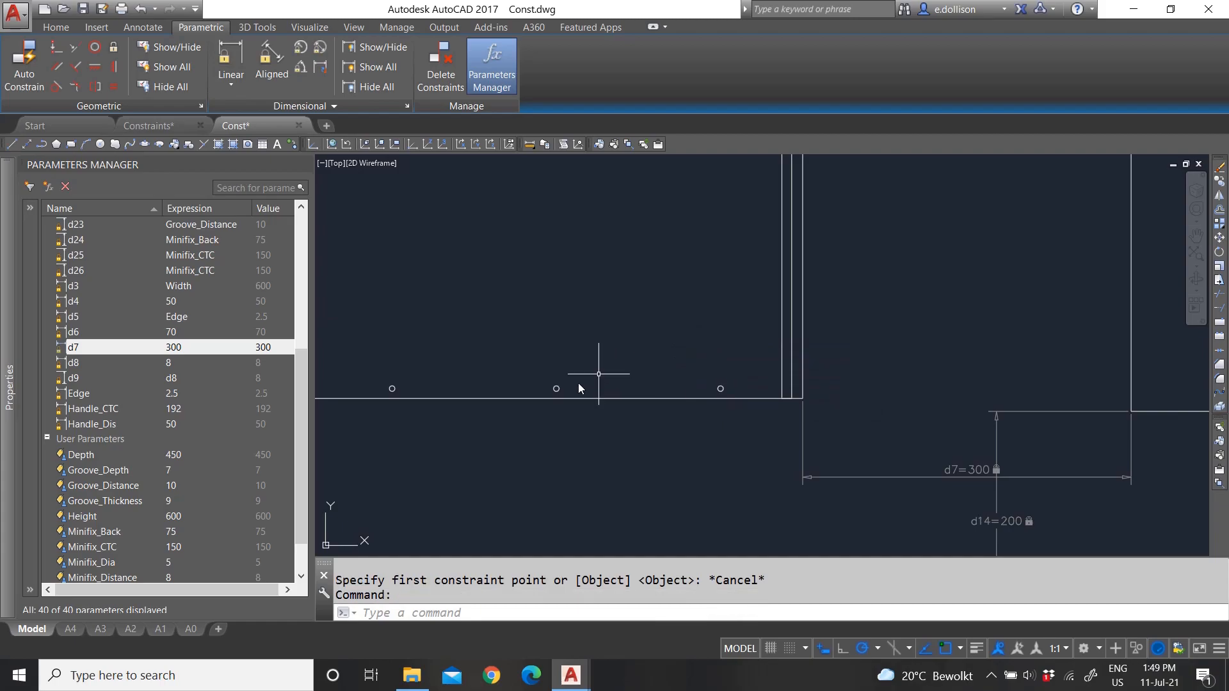
pyautogui.press('Escape')
pyautogui.press('Escape')
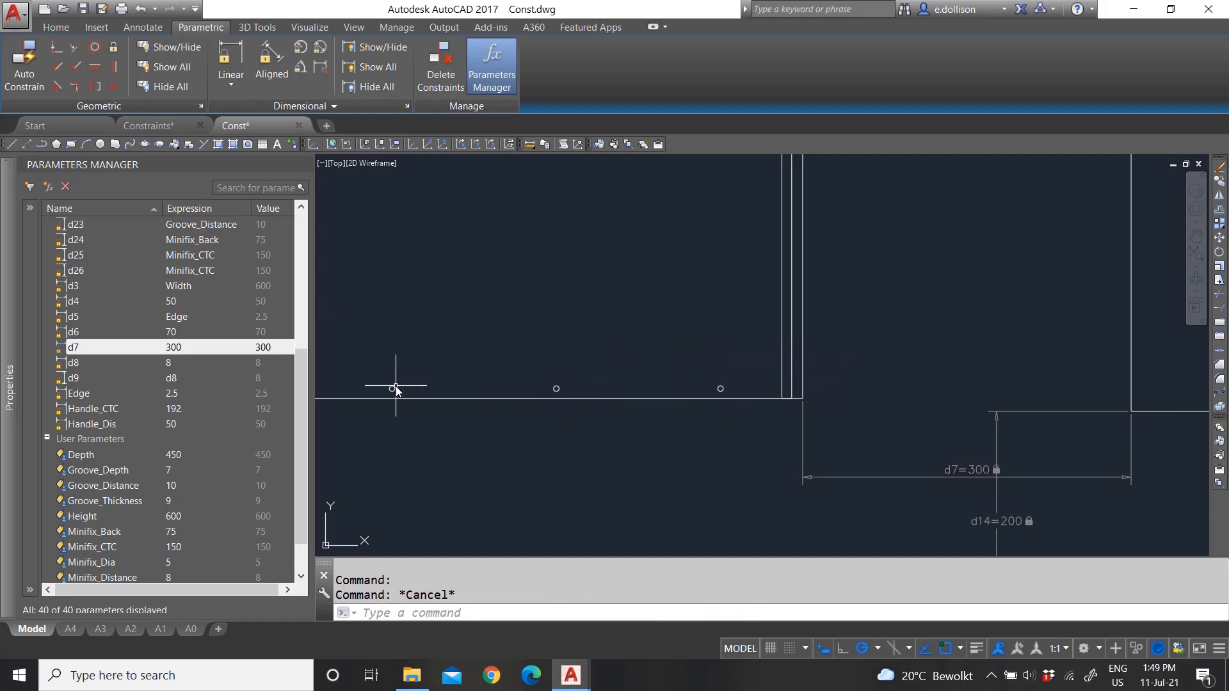
# - Examine the small hole circles along the upper and lower edges of both grooved side panels for existing constraints
pyautogui.scroll(-4, 493, 409)
pyautogui.scroll(-3, 506, 262)
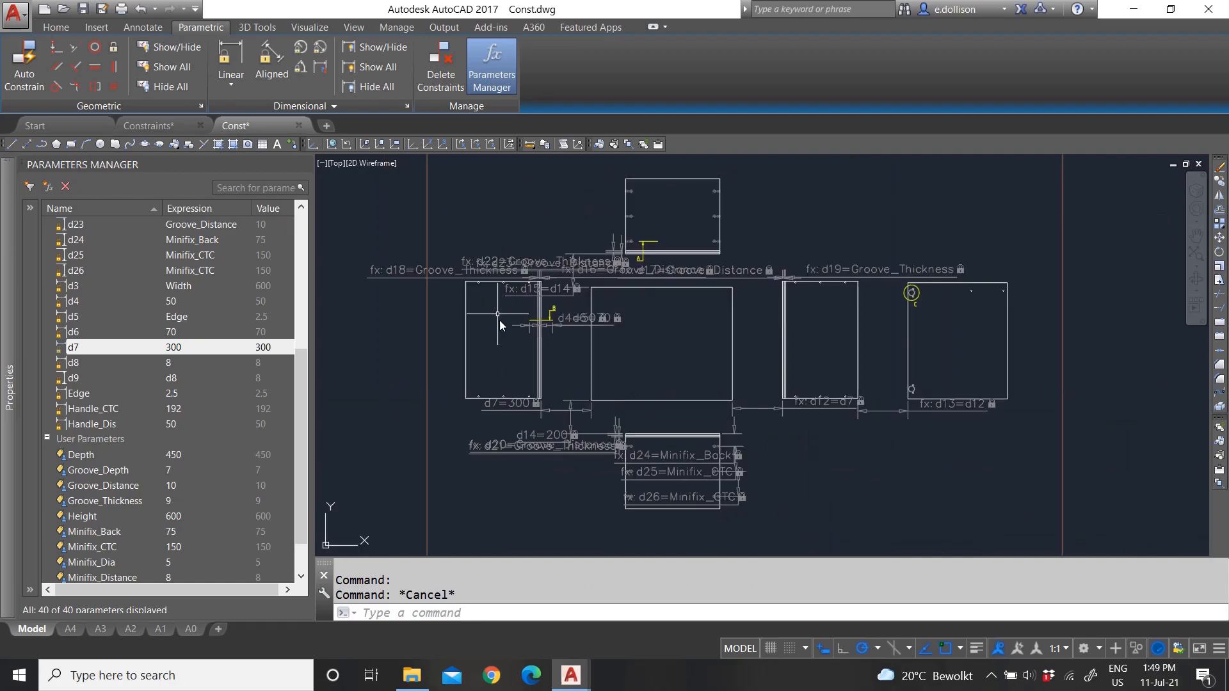
pyautogui.scroll(3, 494, 317)
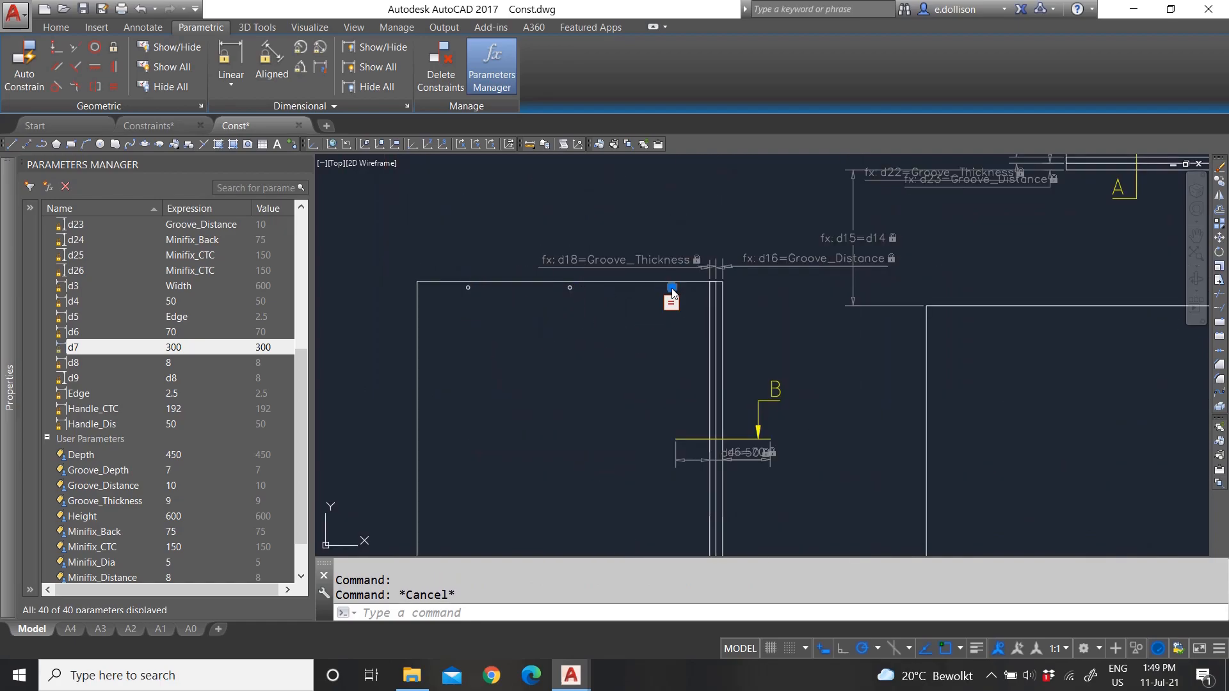
pyautogui.scroll(-4, 553, 317)
pyautogui.scroll(2, 894, 316)
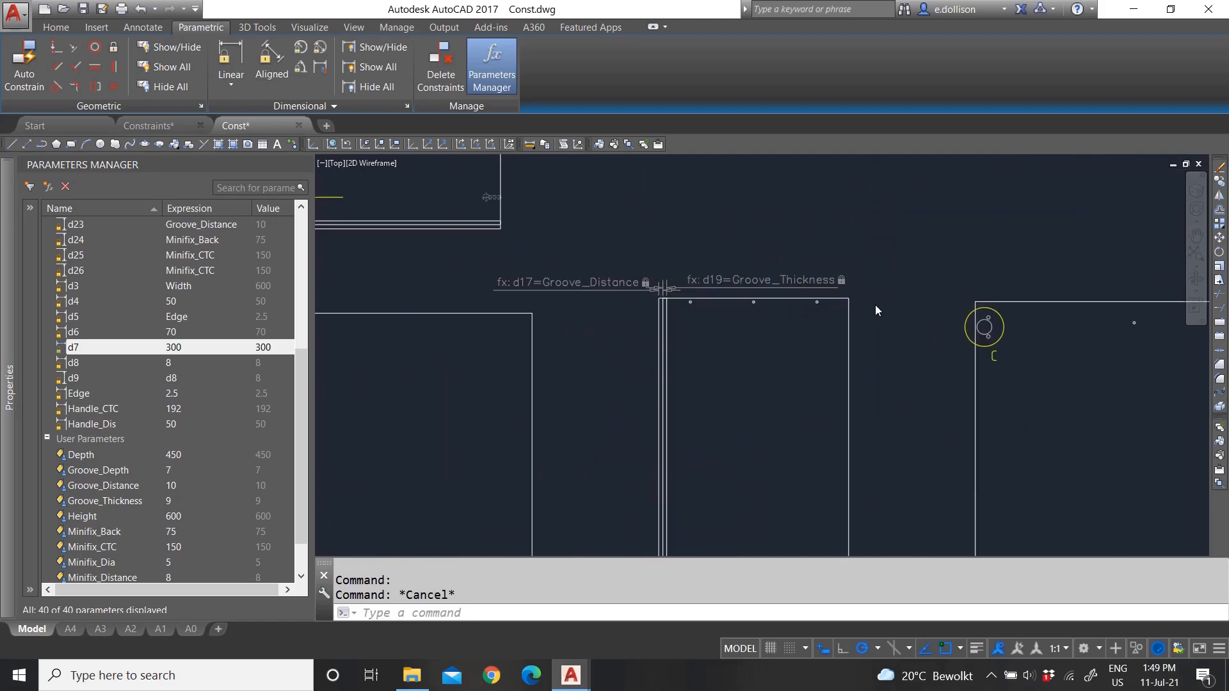
pyautogui.scroll(5, 891, 310)
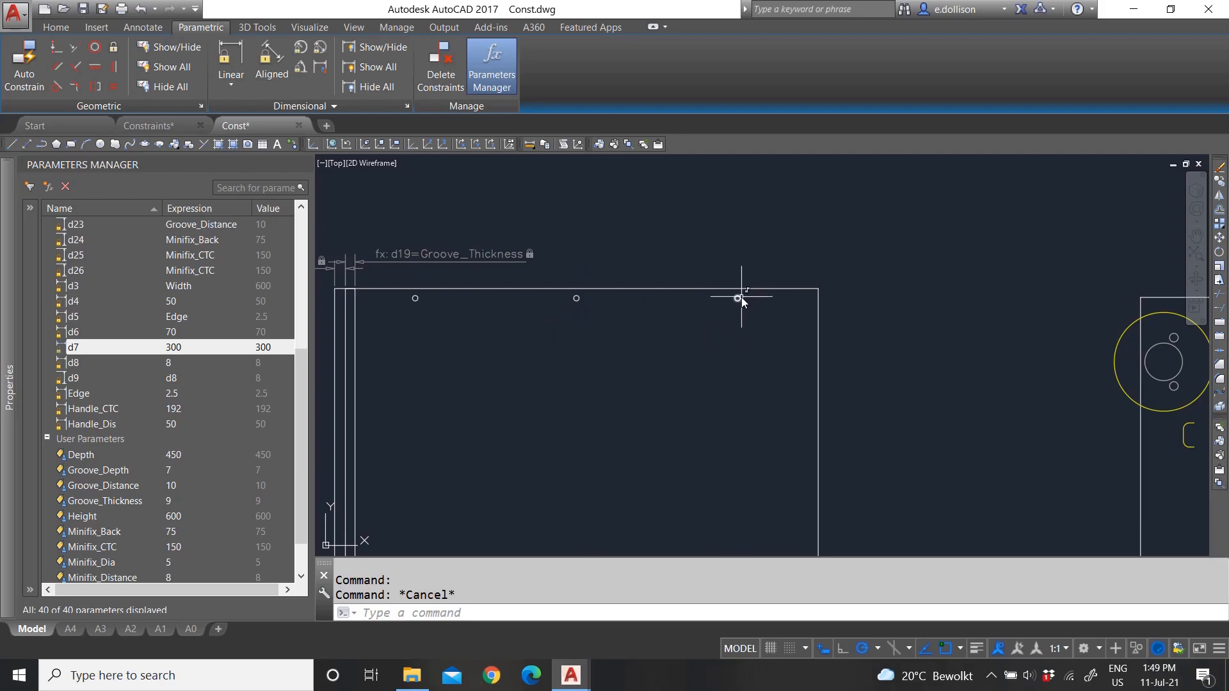
pyautogui.scroll(-4, 616, 297)
pyautogui.scroll(4, 604, 417)
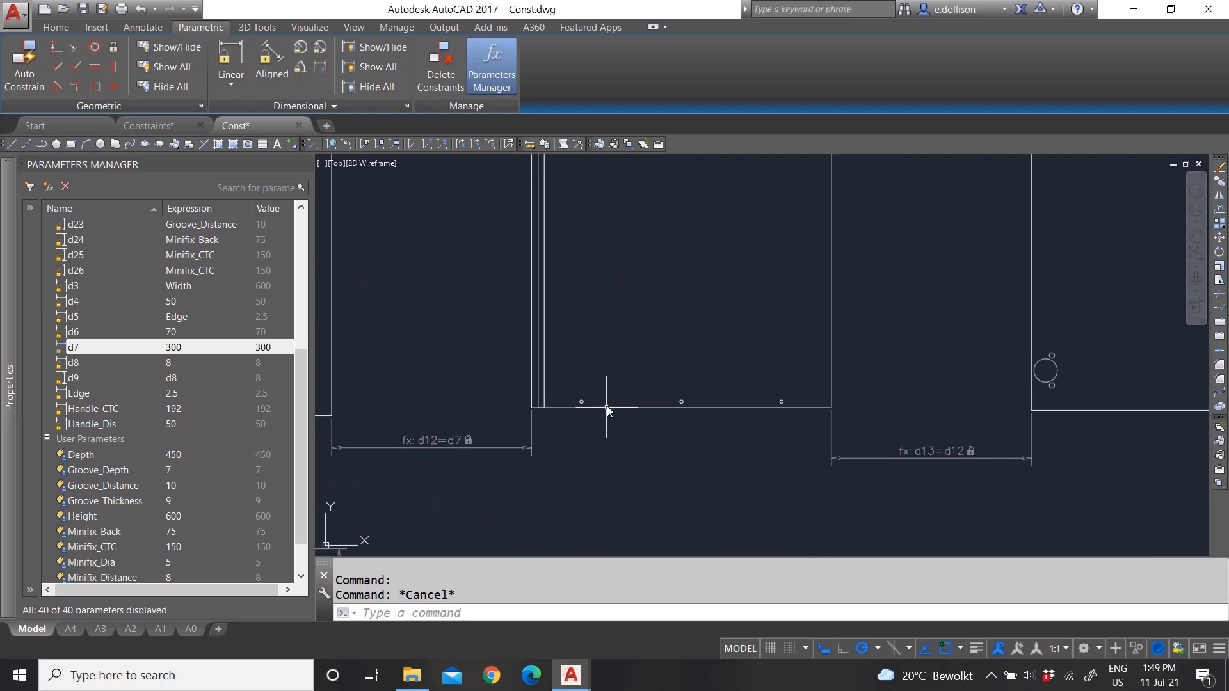
pyautogui.click(585, 401)
pyautogui.press('Escape')
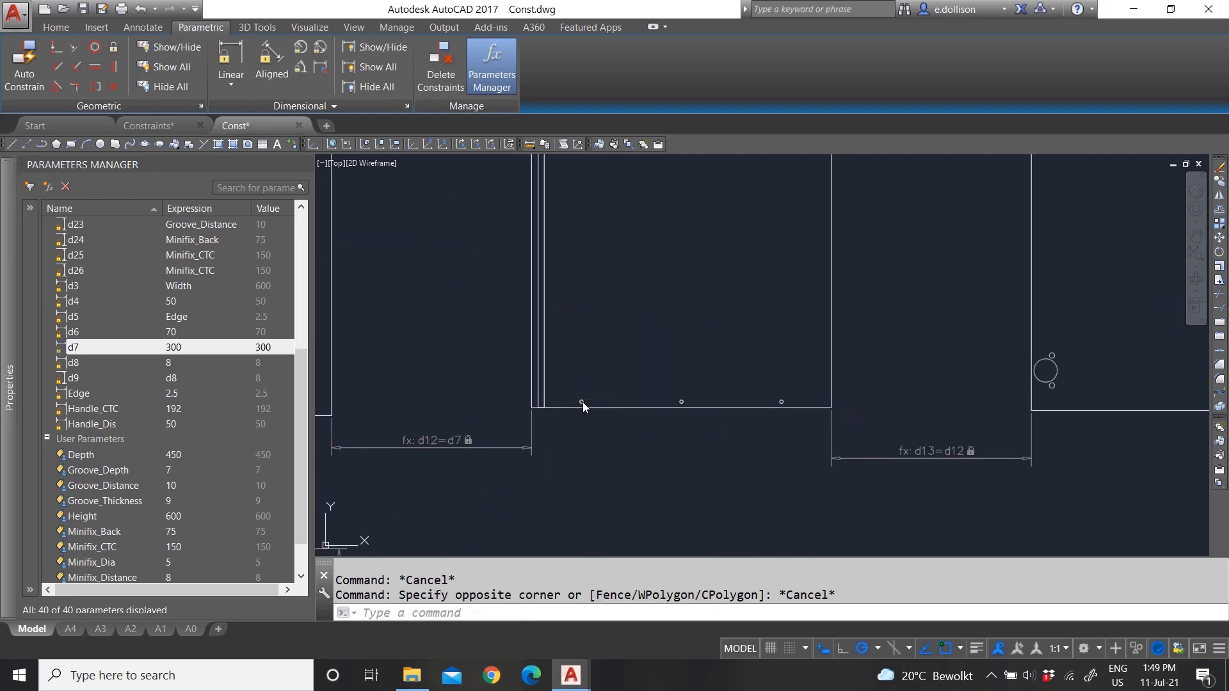
pyautogui.press('Escape')
pyautogui.click(677, 402)
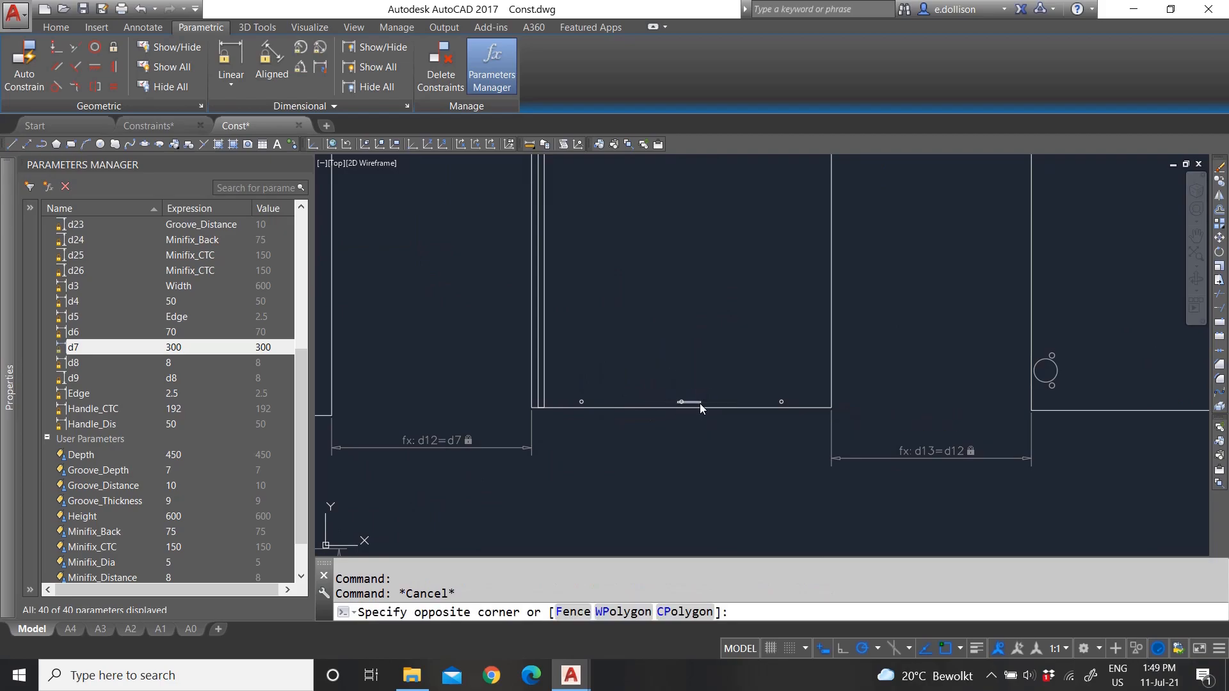
pyautogui.press('Escape')
pyautogui.press('Escape')
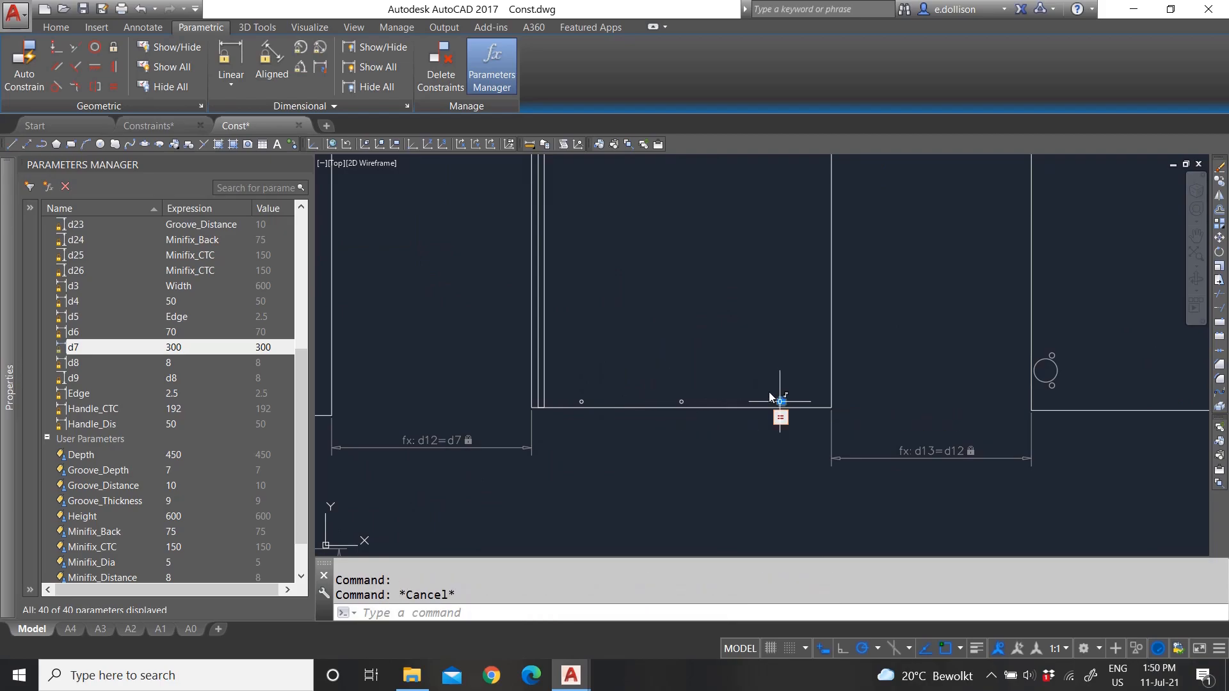
# - Add a diameter constraint to the hole circle nearest the groove on the lower edge of the leftmost panel
pyautogui.scroll(-5, 710, 362)
pyautogui.scroll(4, 490, 393)
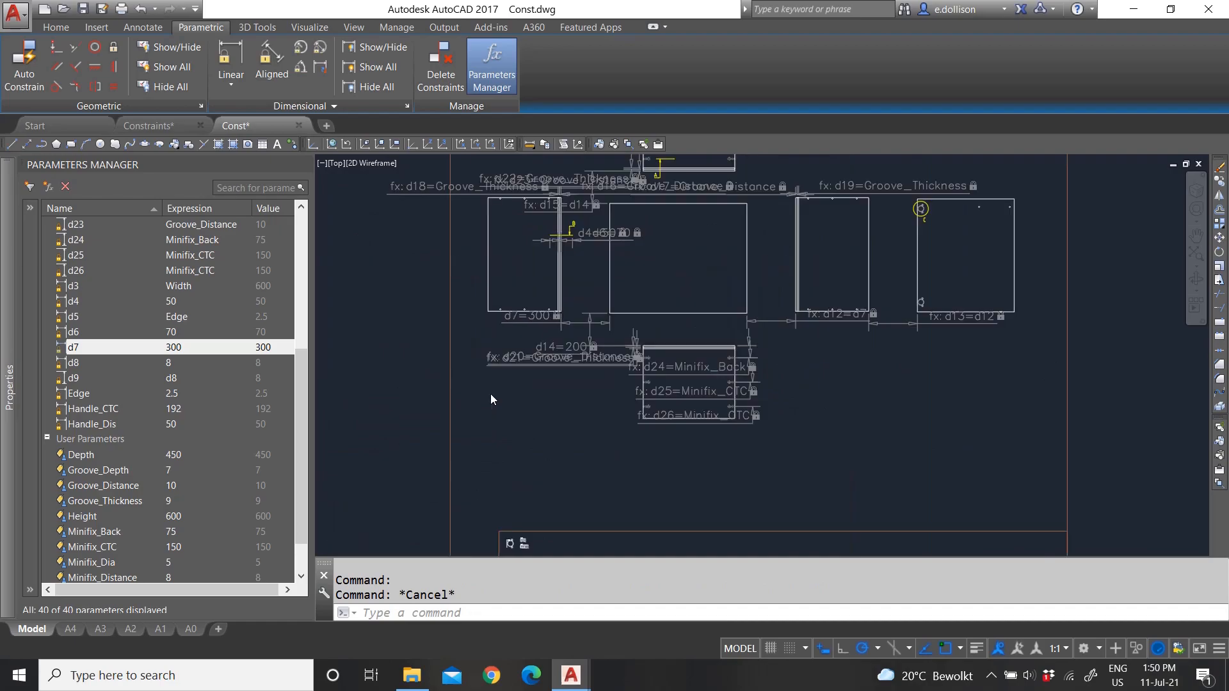
pyautogui.scroll(5, 524, 268)
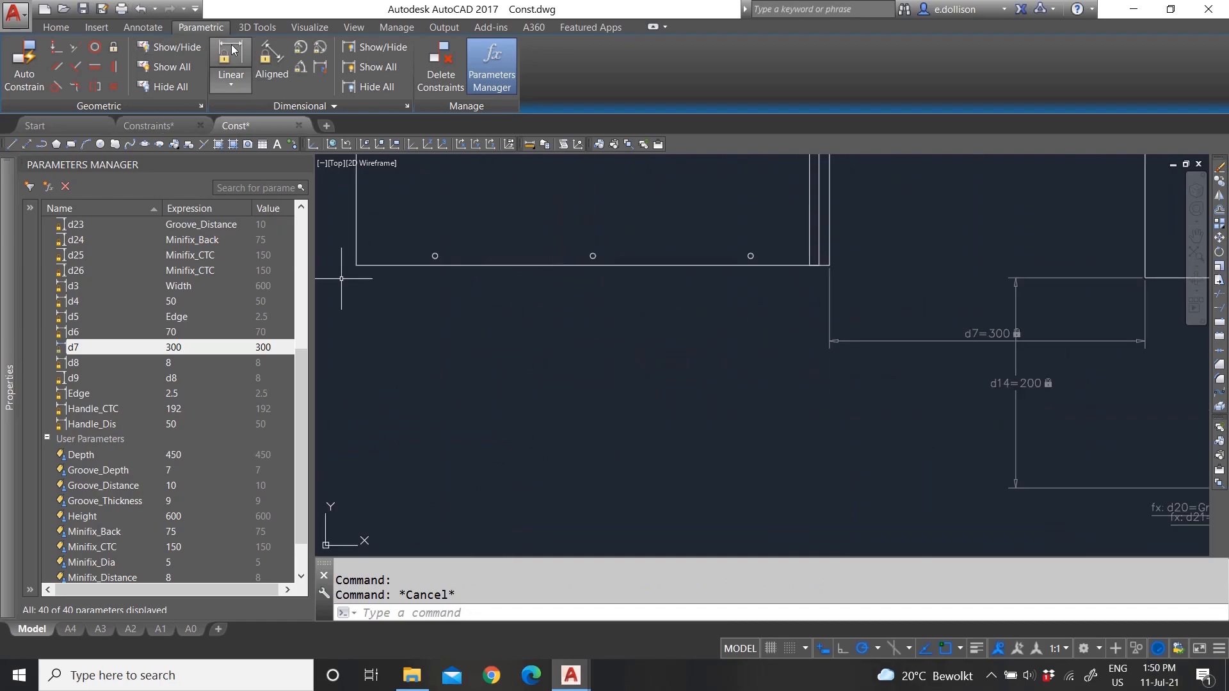
pyautogui.click(319, 52)
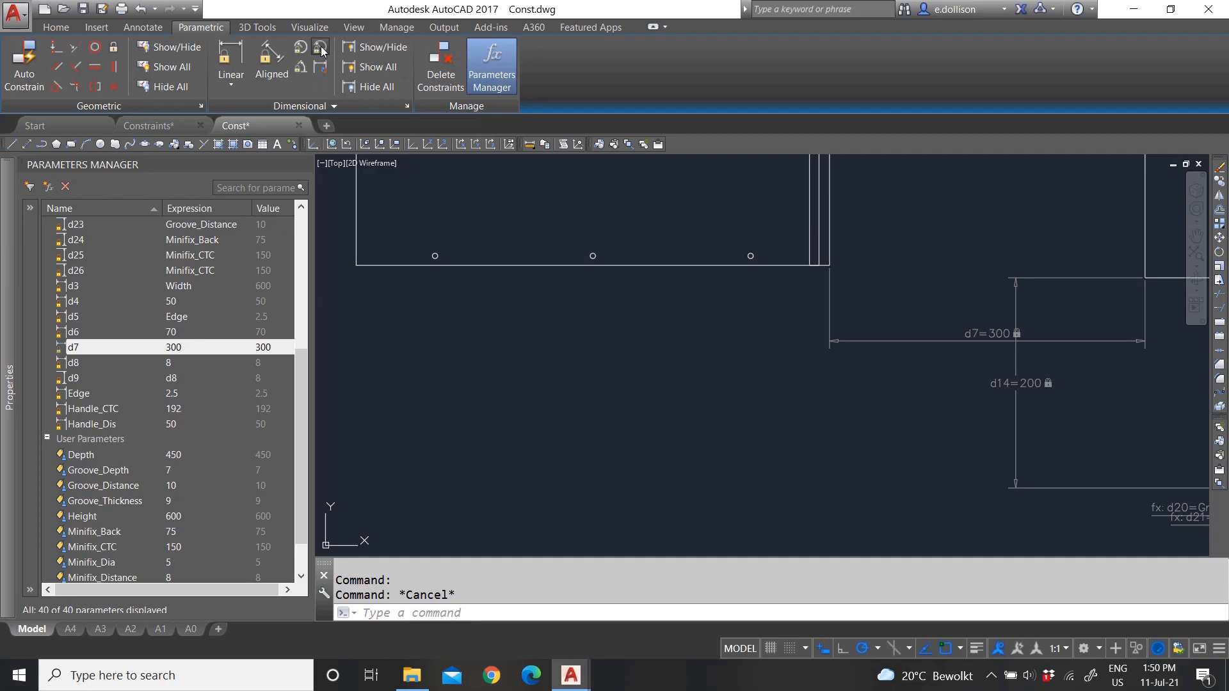
pyautogui.click(750, 256)
pyautogui.click(707, 347)
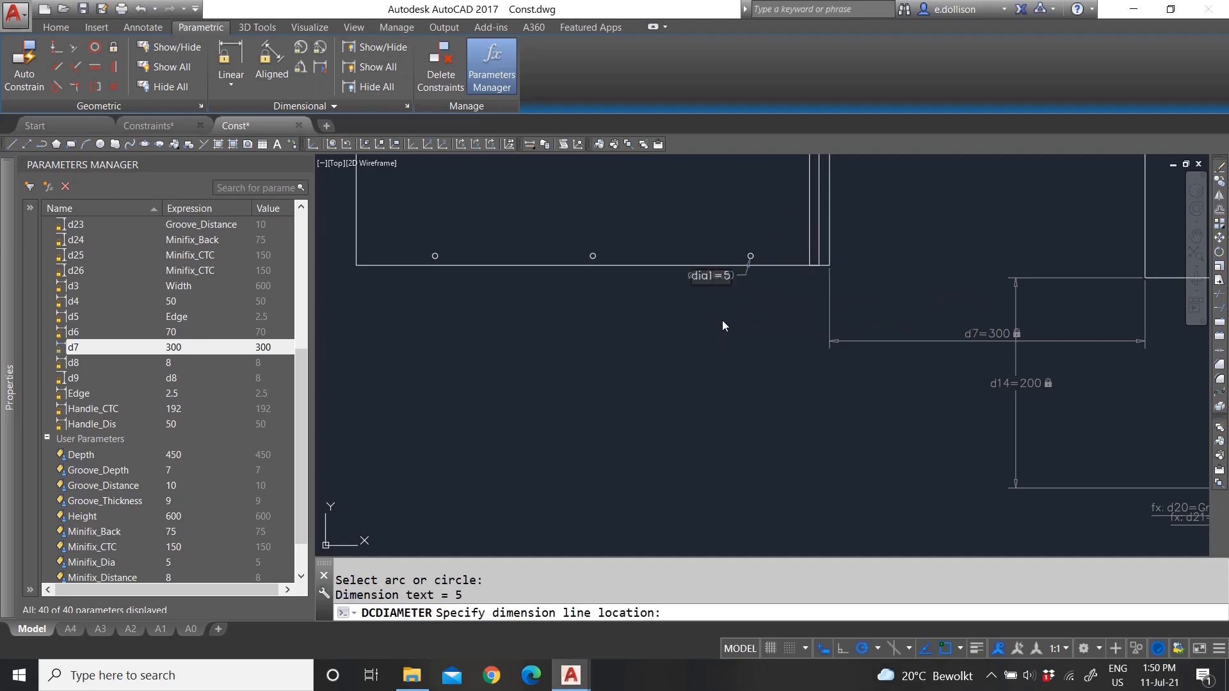
pyautogui.press('Escape')
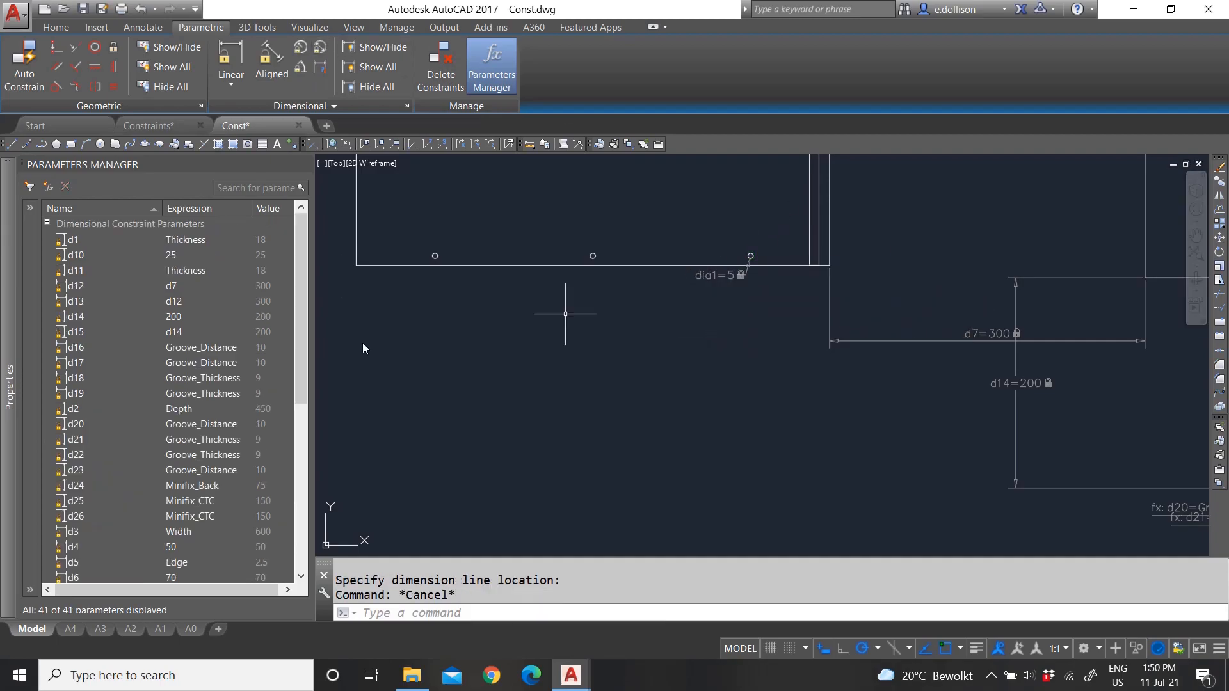
# - Set the expression of diameter constraint dia1 to the user parameter Minifix_Dia
pyautogui.scroll(-2, 178, 412)
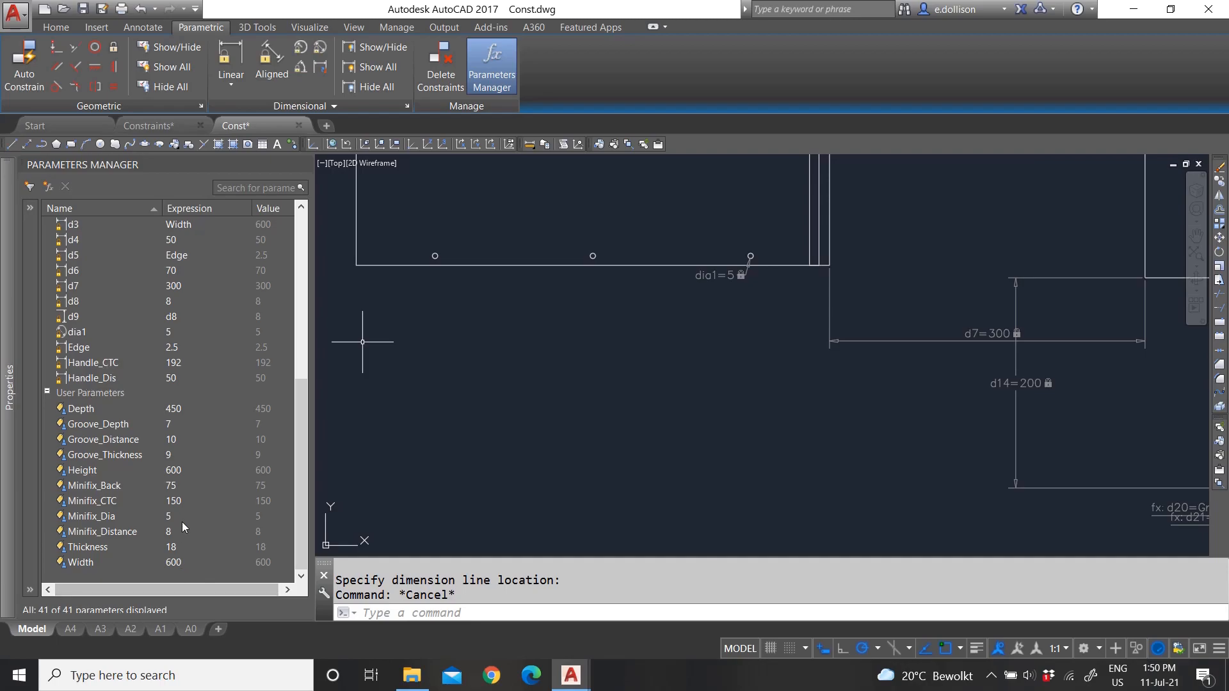
pyautogui.doubleClick(77, 517)
pyautogui.hotkey('ctrl', 'c')
pyautogui.rightClick(83, 518)
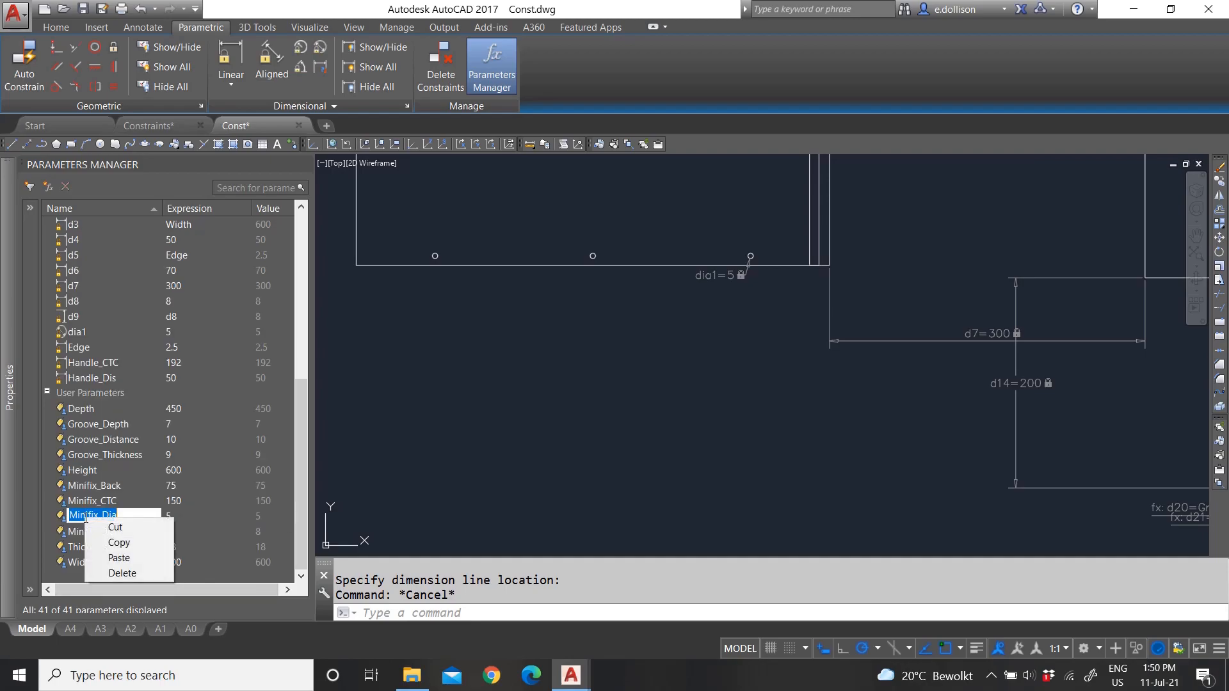
pyautogui.click(118, 542)
pyautogui.click(183, 333)
pyautogui.click(182, 333)
pyautogui.hotkey('ctrl', 'v')
pyautogui.press('Return')
pyautogui.press('Escape')
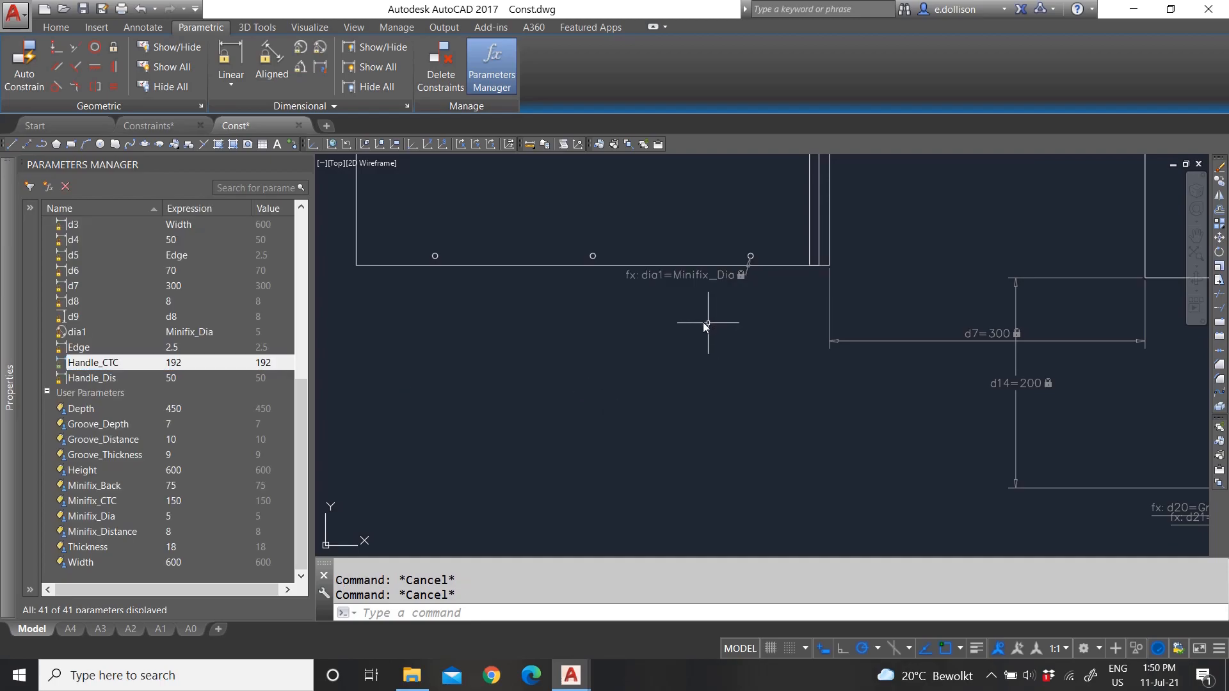
# - Check the leftmost panel's hole circles around the new diameter constraint and along its upper edge
pyautogui.scroll(-2, 599, 396)
pyautogui.scroll(4, 585, 350)
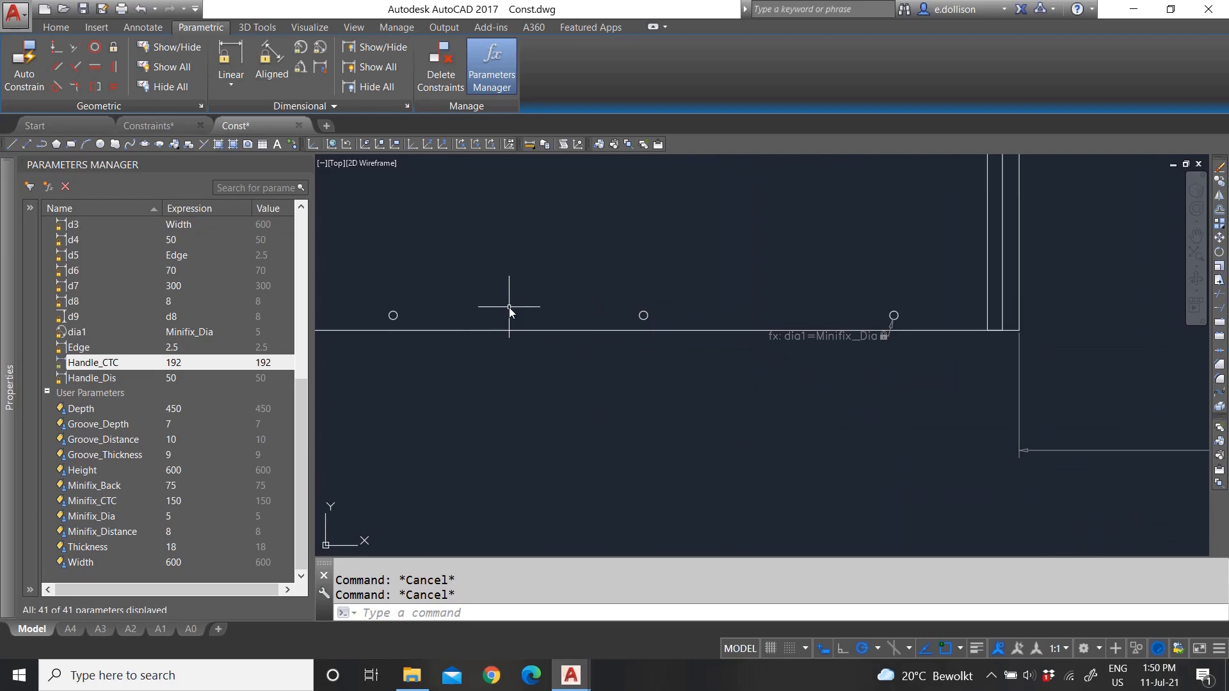
pyautogui.scroll(-4, 534, 368)
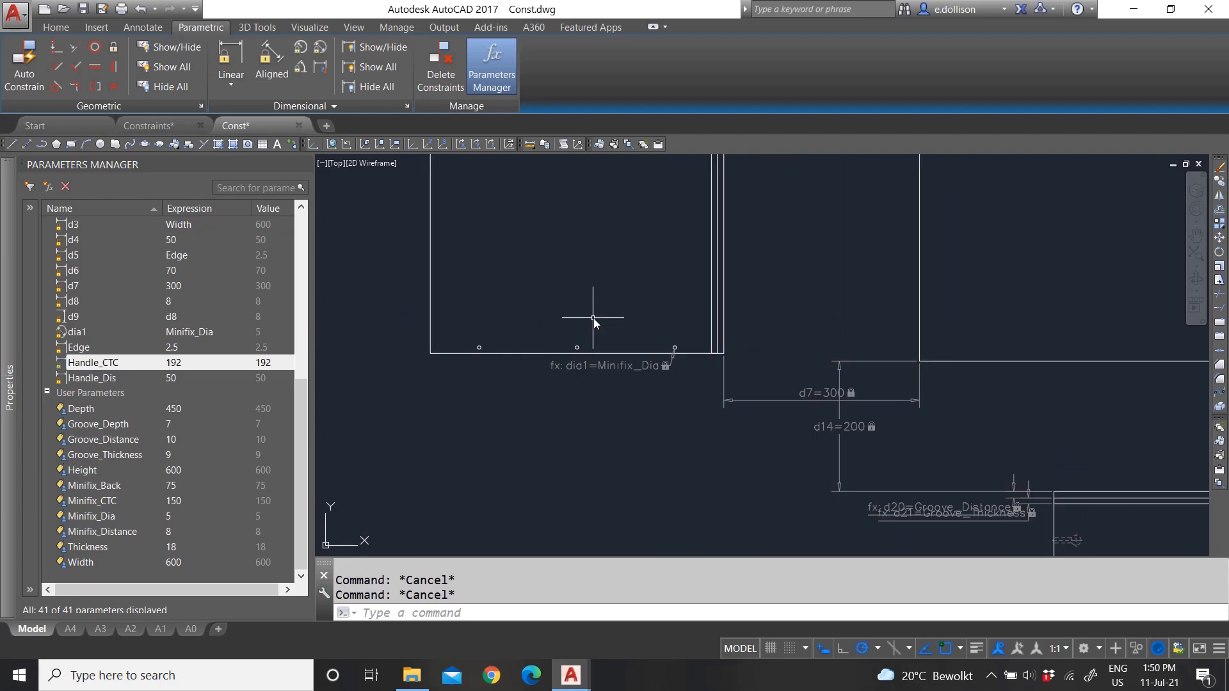
pyautogui.scroll(-4, 487, 374)
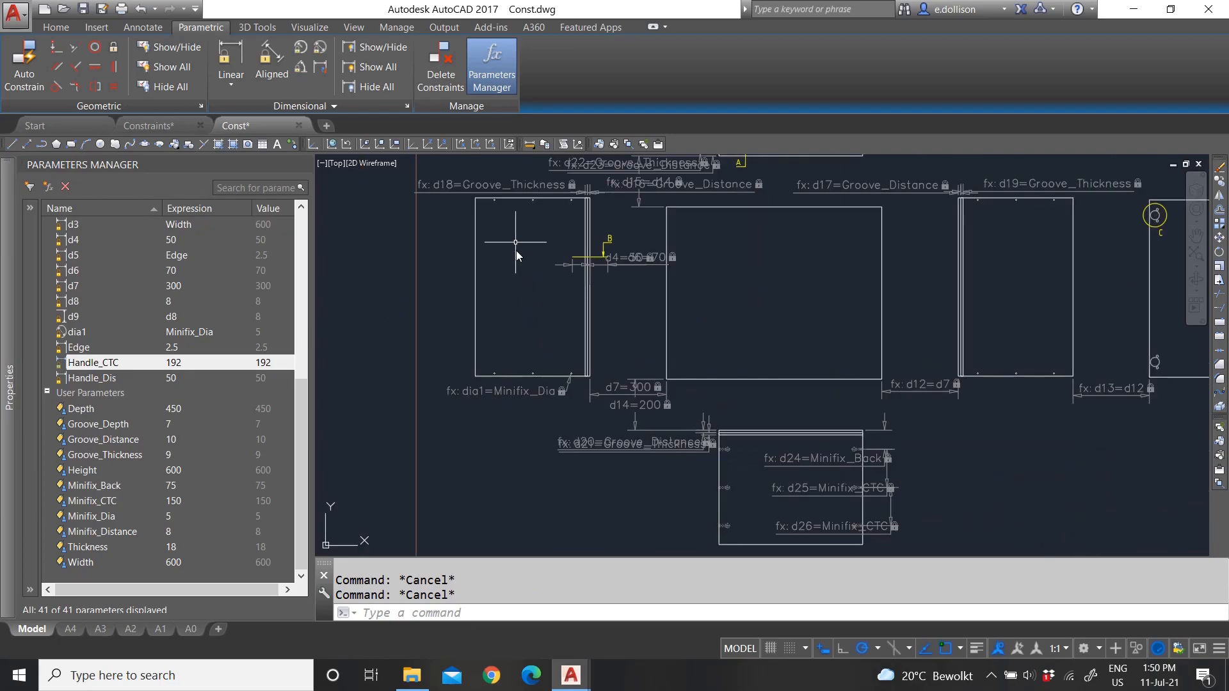
pyautogui.scroll(2, 512, 230)
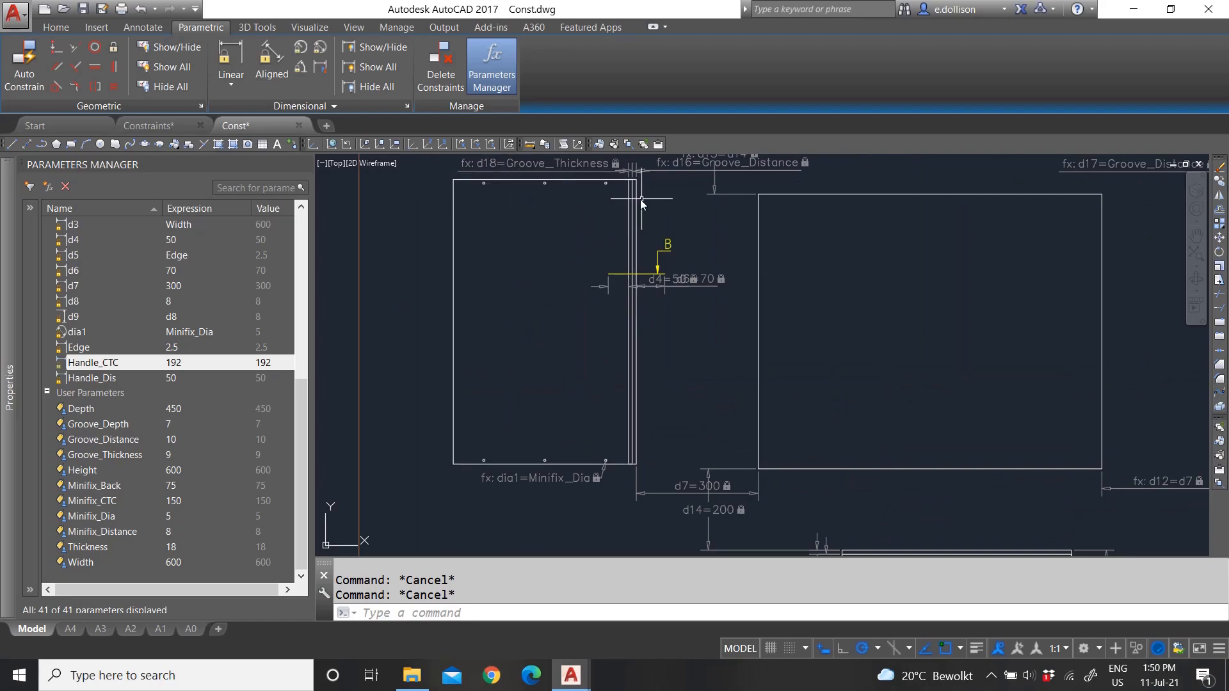
pyautogui.scroll(2, 569, 474)
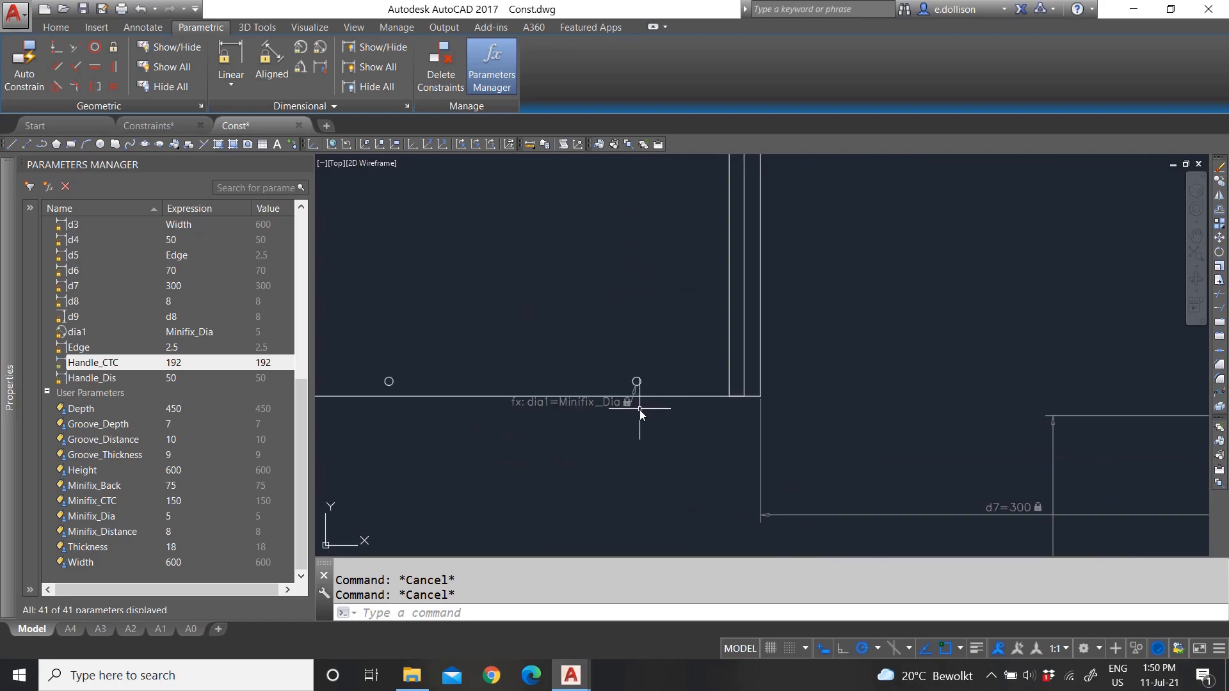
pyautogui.scroll(-4, 642, 382)
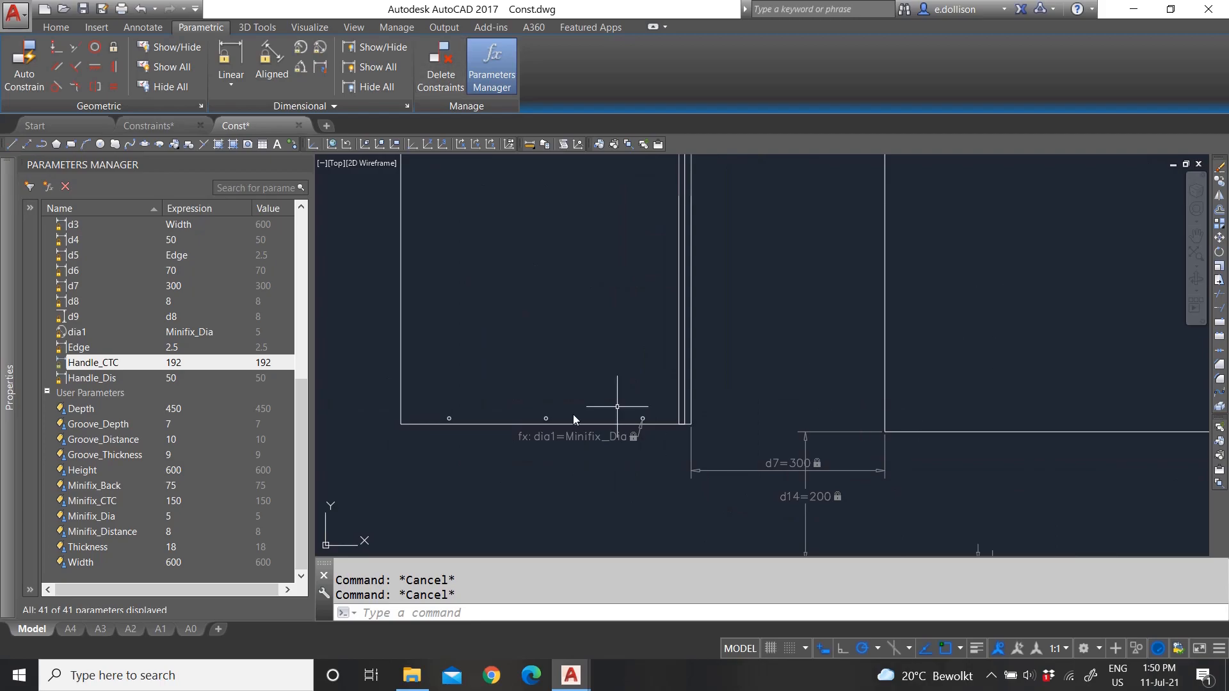
pyautogui.scroll(5, 481, 433)
pyautogui.scroll(-2, 615, 432)
pyautogui.scroll(2, 625, 447)
pyautogui.click(95, 66)
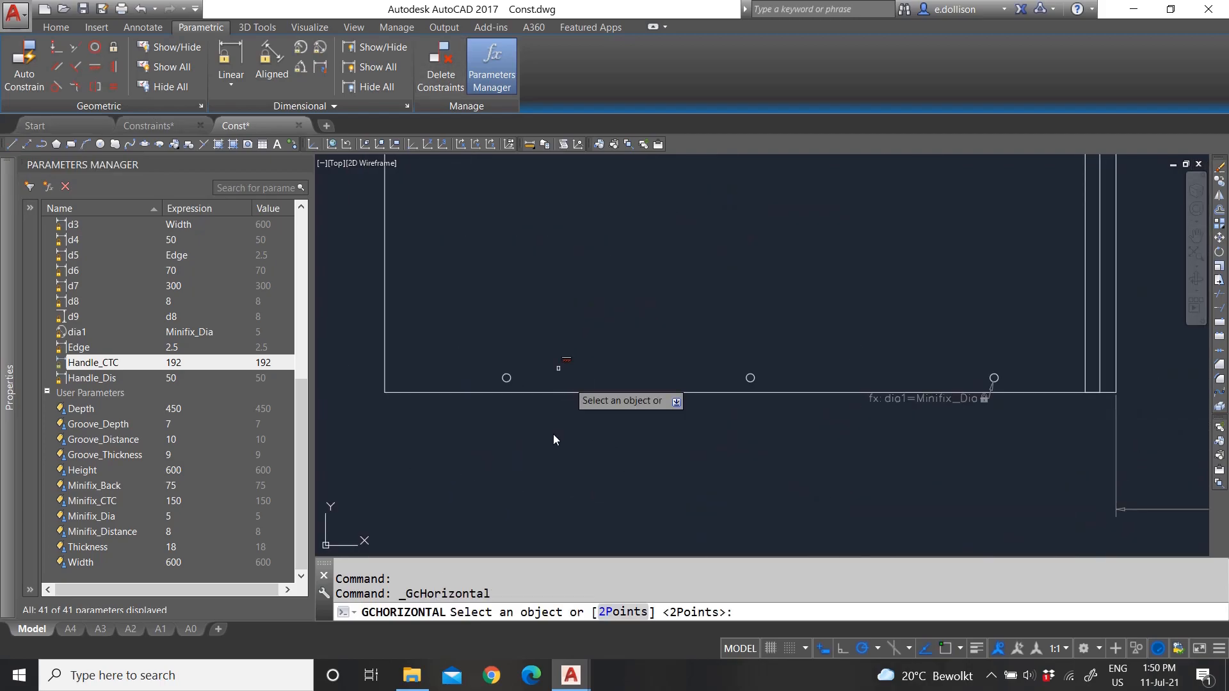
pyautogui.click(510, 379)
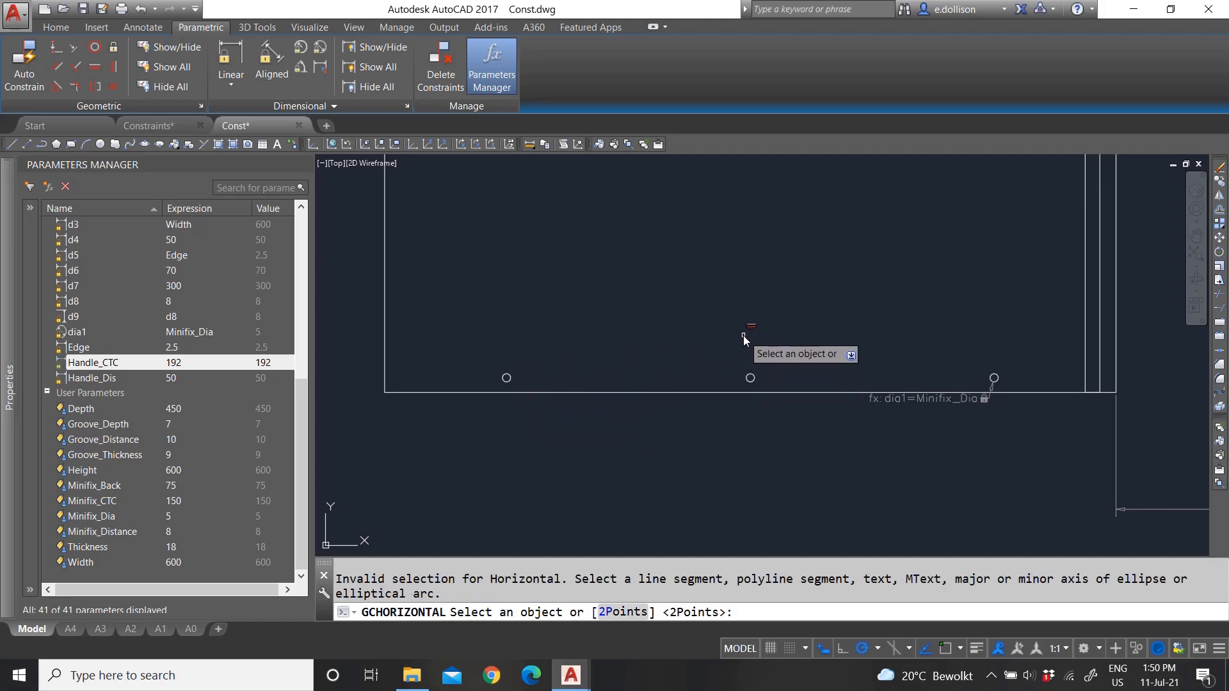
pyautogui.press('Escape')
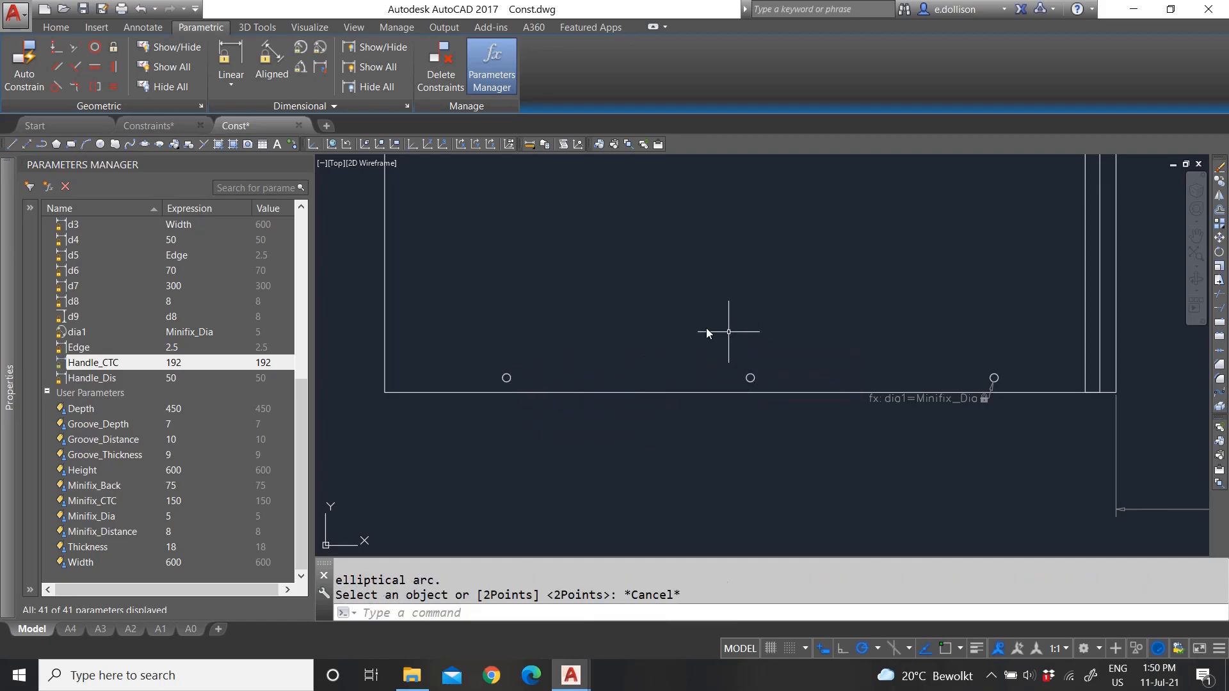
pyautogui.click(57, 86)
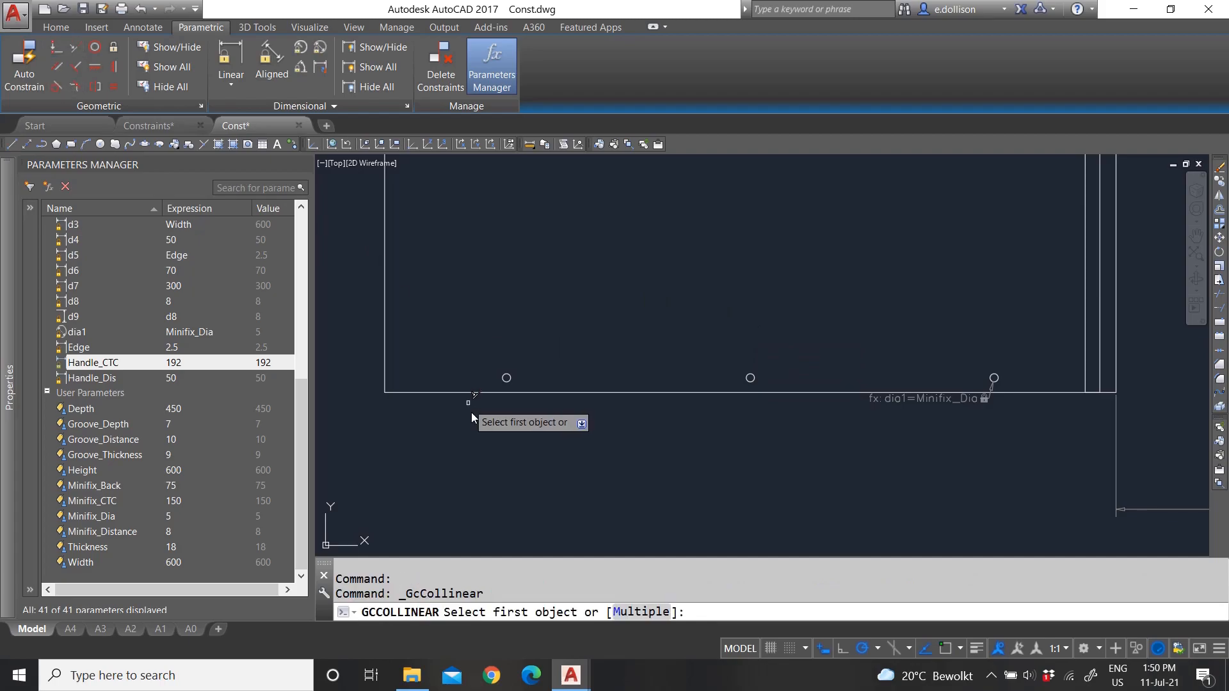
pyautogui.click(509, 376)
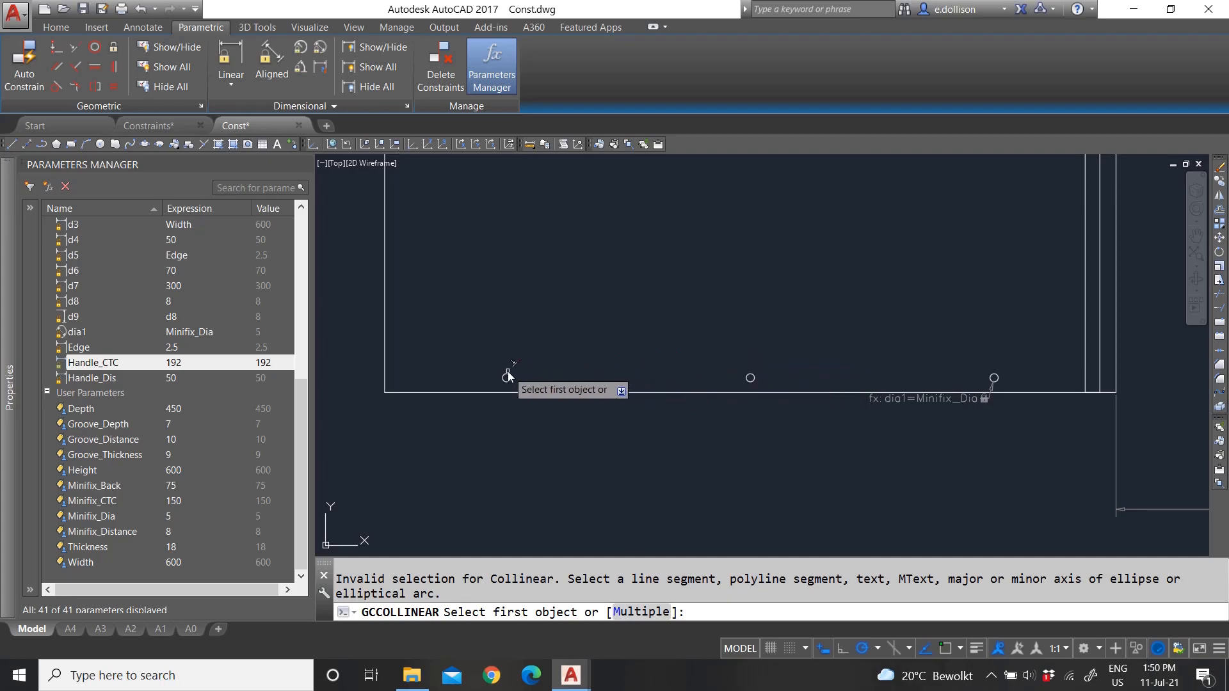
pyautogui.press('Escape')
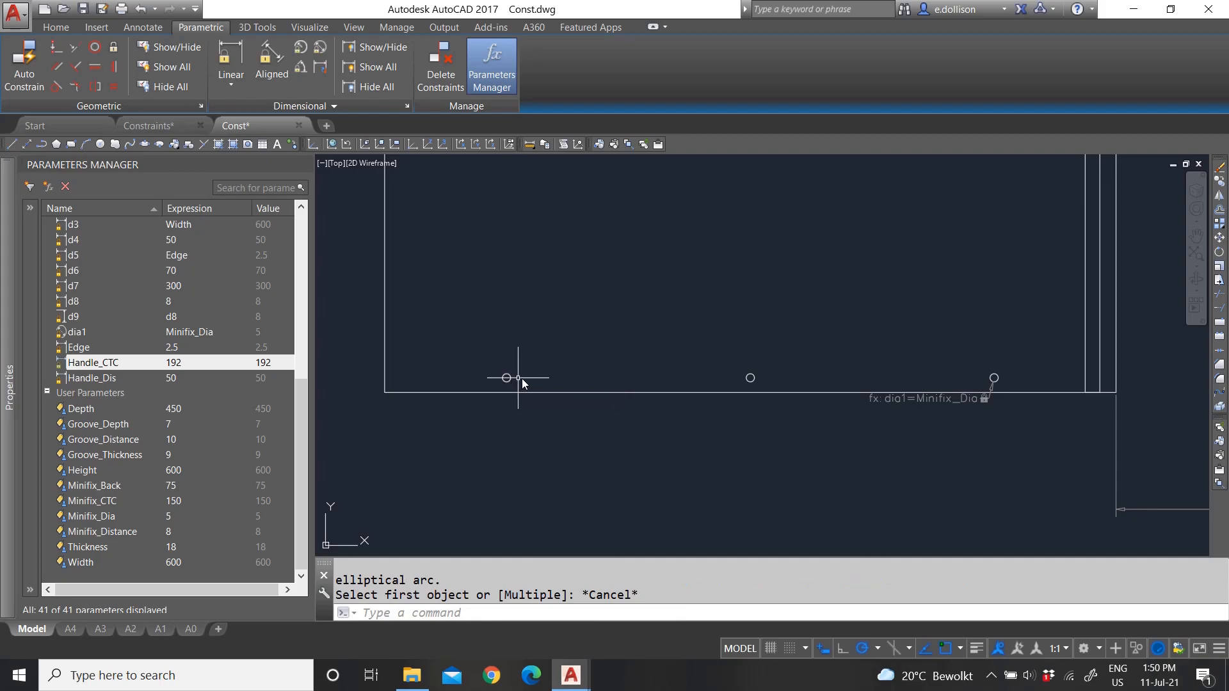
pyautogui.press('Escape')
pyautogui.scroll(3, 754, 376)
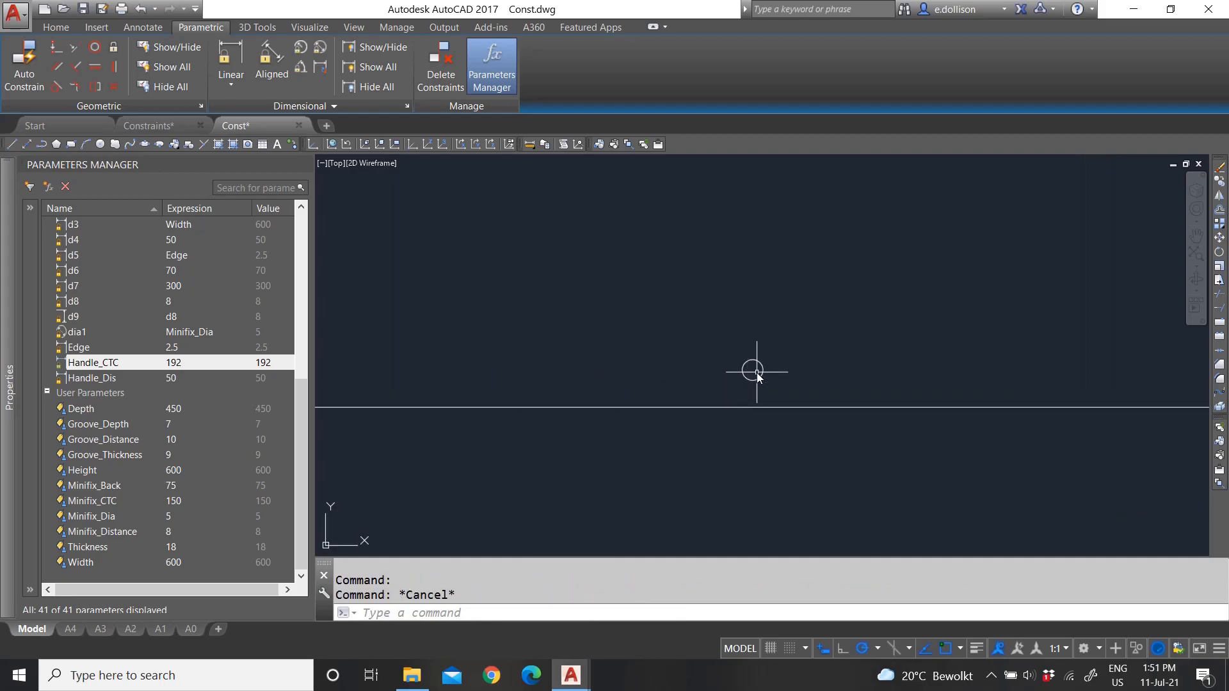
pyautogui.scroll(6, 773, 372)
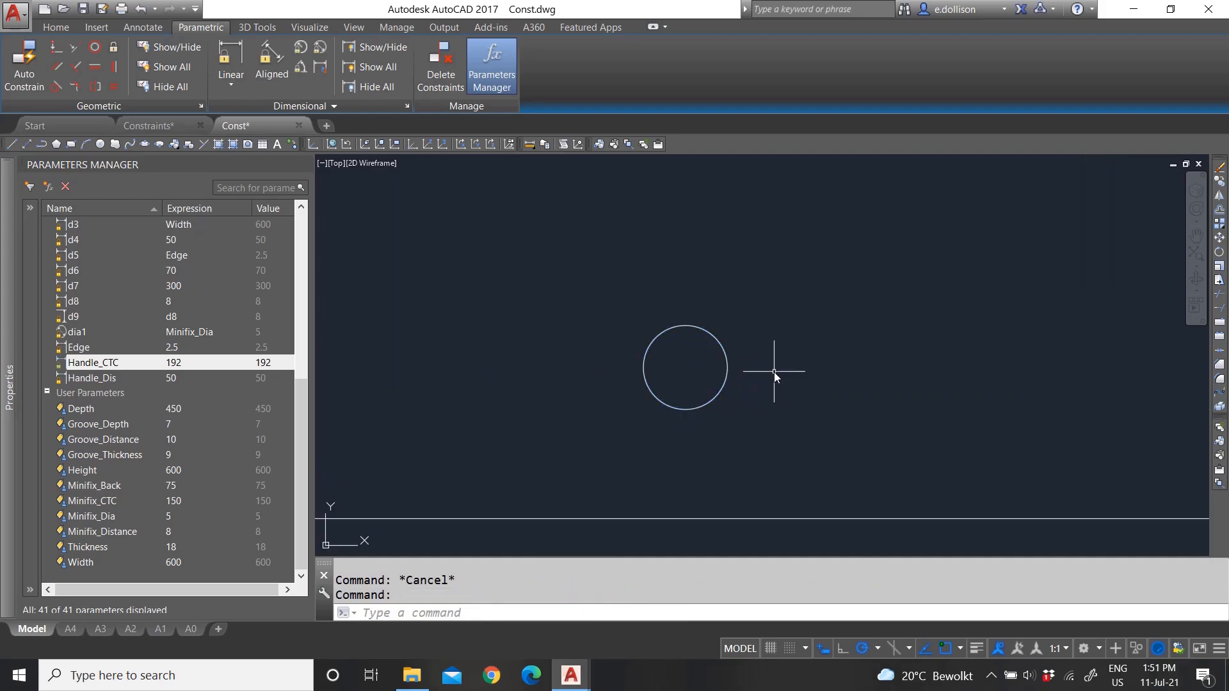
pyautogui.scroll(-8, 721, 400)
pyautogui.scroll(-4, 624, 411)
pyautogui.scroll(2, 535, 394)
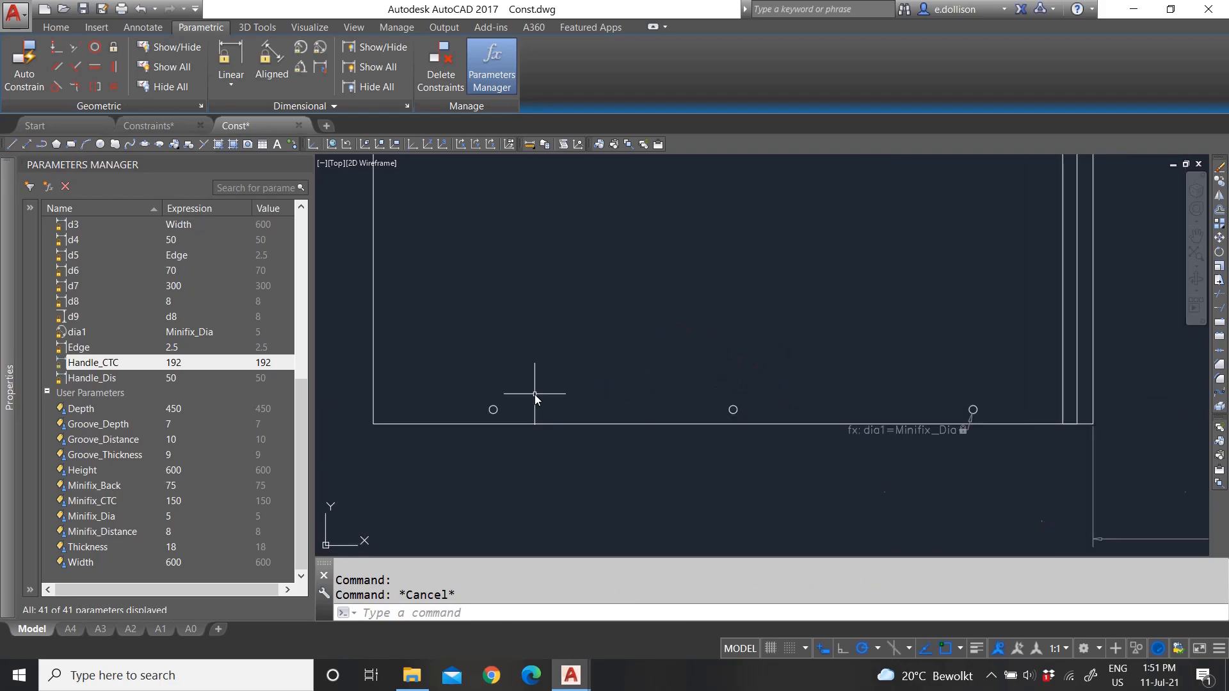
pyautogui.click(94, 66)
pyautogui.click(496, 412)
pyautogui.press('Escape')
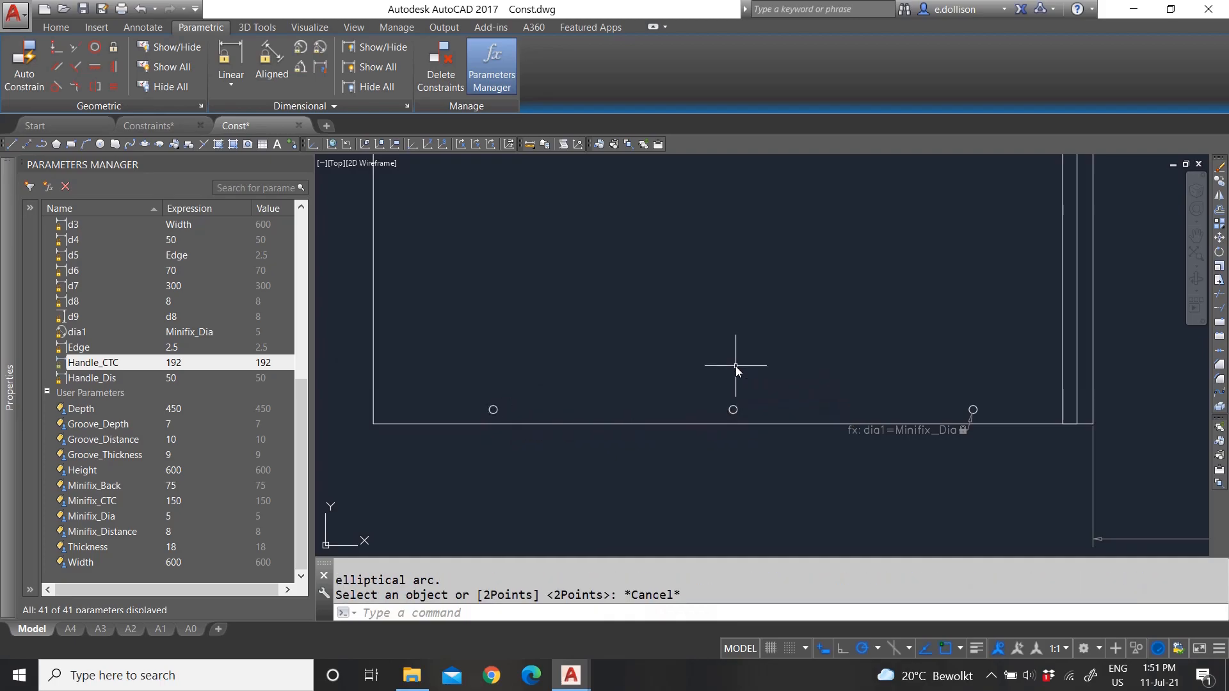
pyautogui.click(493, 410)
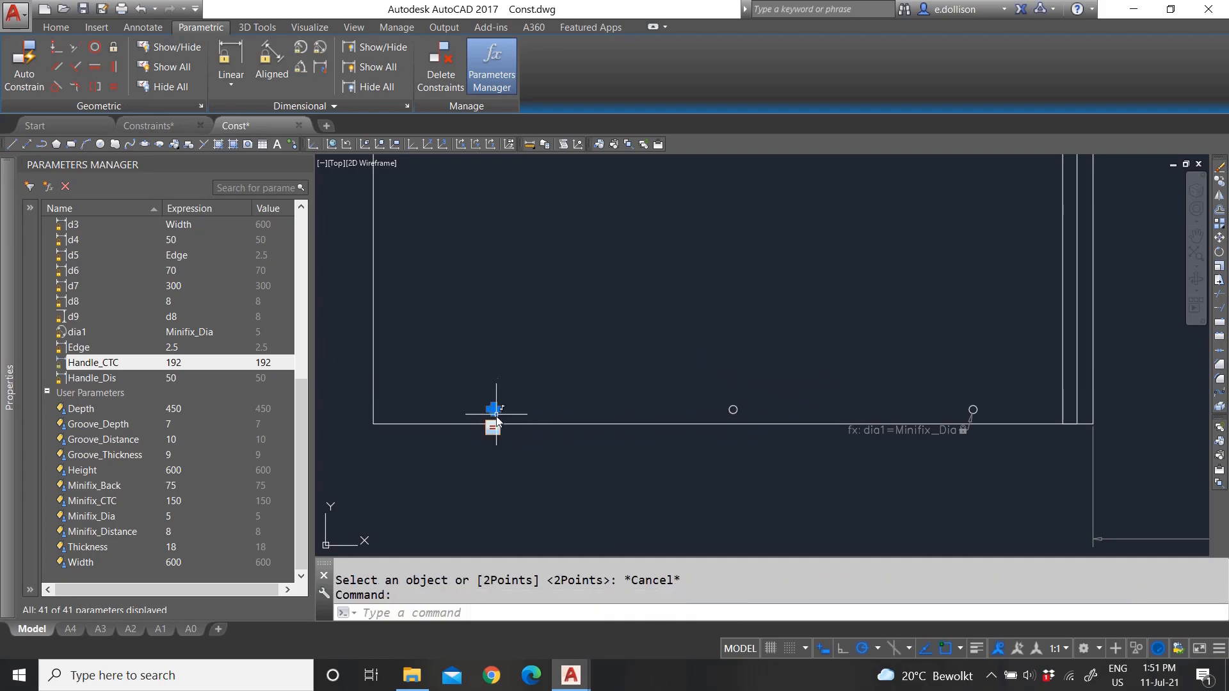
pyautogui.click(734, 410)
pyautogui.press('Escape')
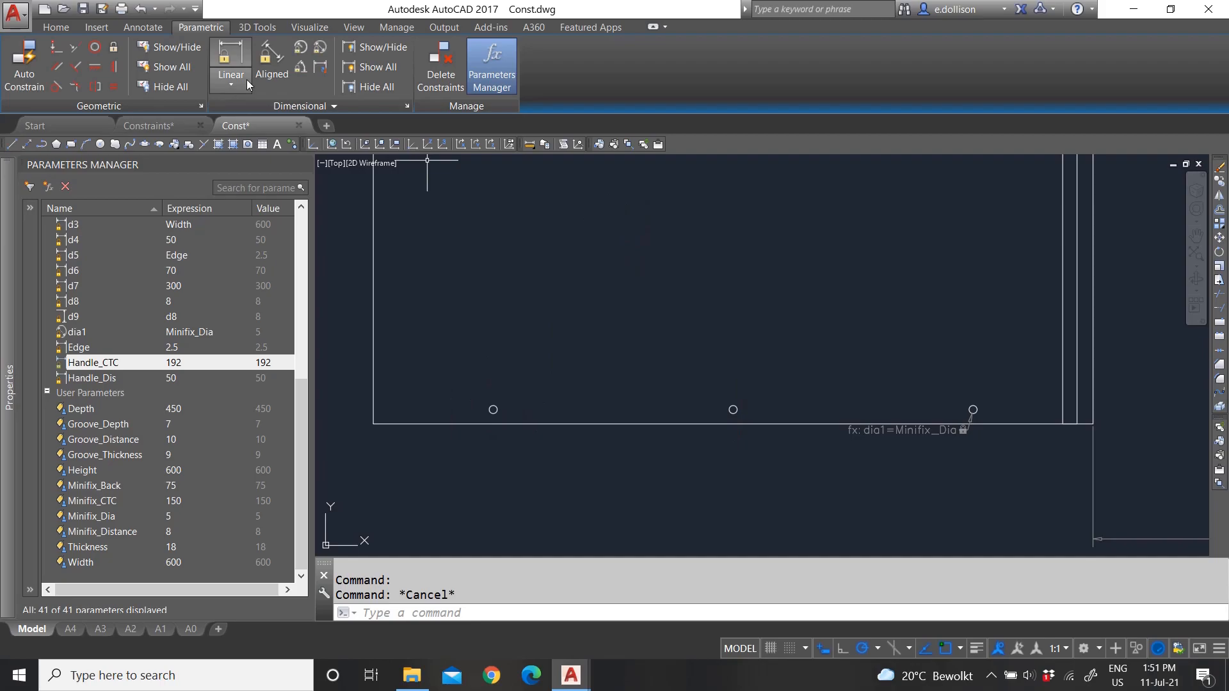
# - Add a vertical linear constraint between the hole farthest from the groove and the lower edge of the leftmost panel
pyautogui.click(232, 62)
pyautogui.scroll(3, 503, 269)
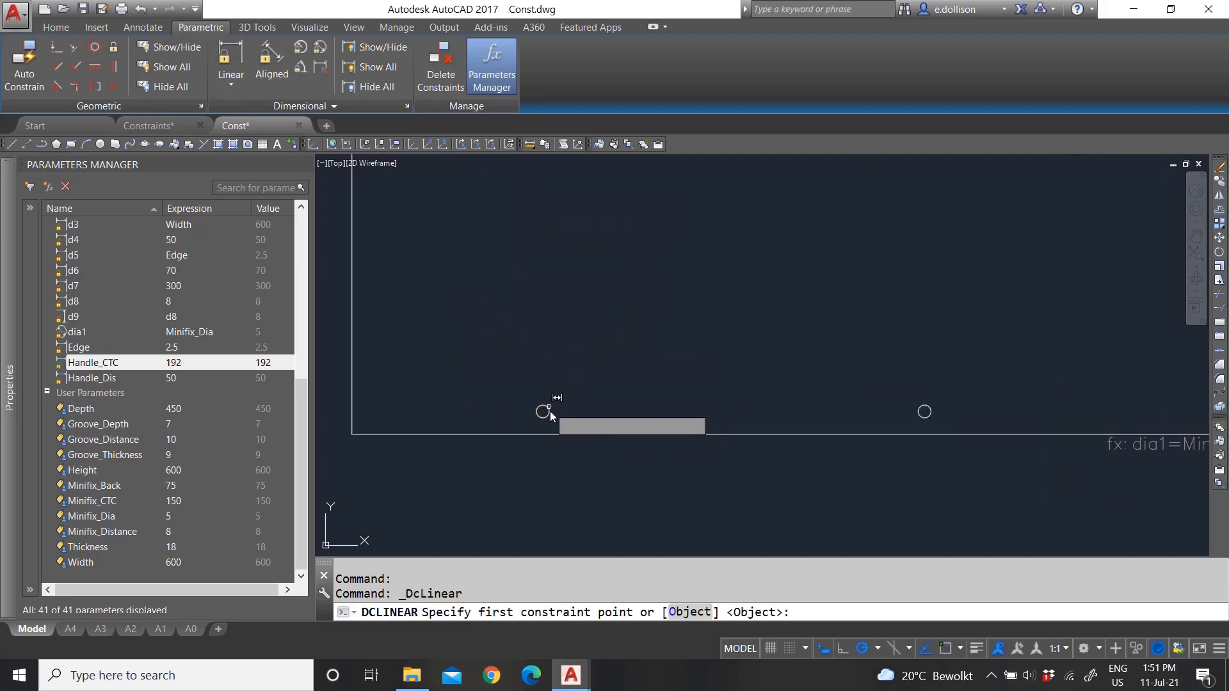
pyautogui.click(549, 411)
pyautogui.click(554, 434)
pyautogui.click(635, 420)
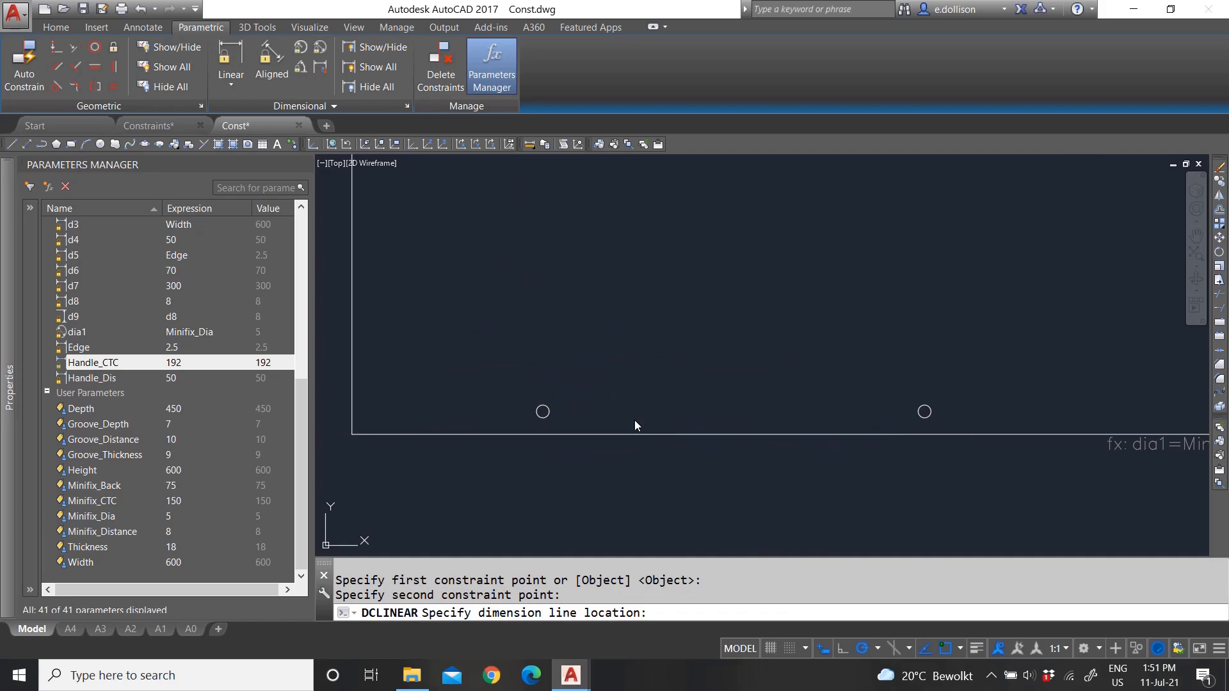
pyautogui.click(690, 382)
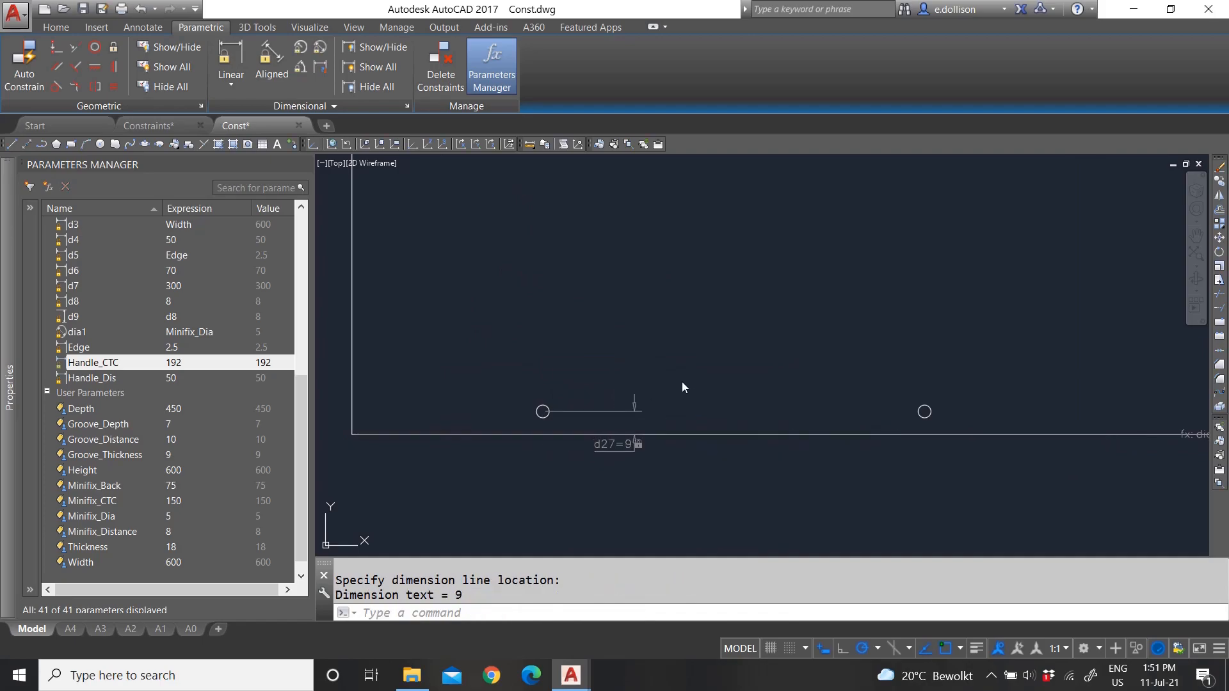
# - Add a vertical linear constraint between the middle hole and the lower edge of the leftmost panel
pyautogui.scroll(-2, 565, 387)
pyautogui.scroll(1, 720, 391)
pyautogui.press('space')
pyautogui.click(697, 405)
pyautogui.click(698, 418)
pyautogui.click(660, 425)
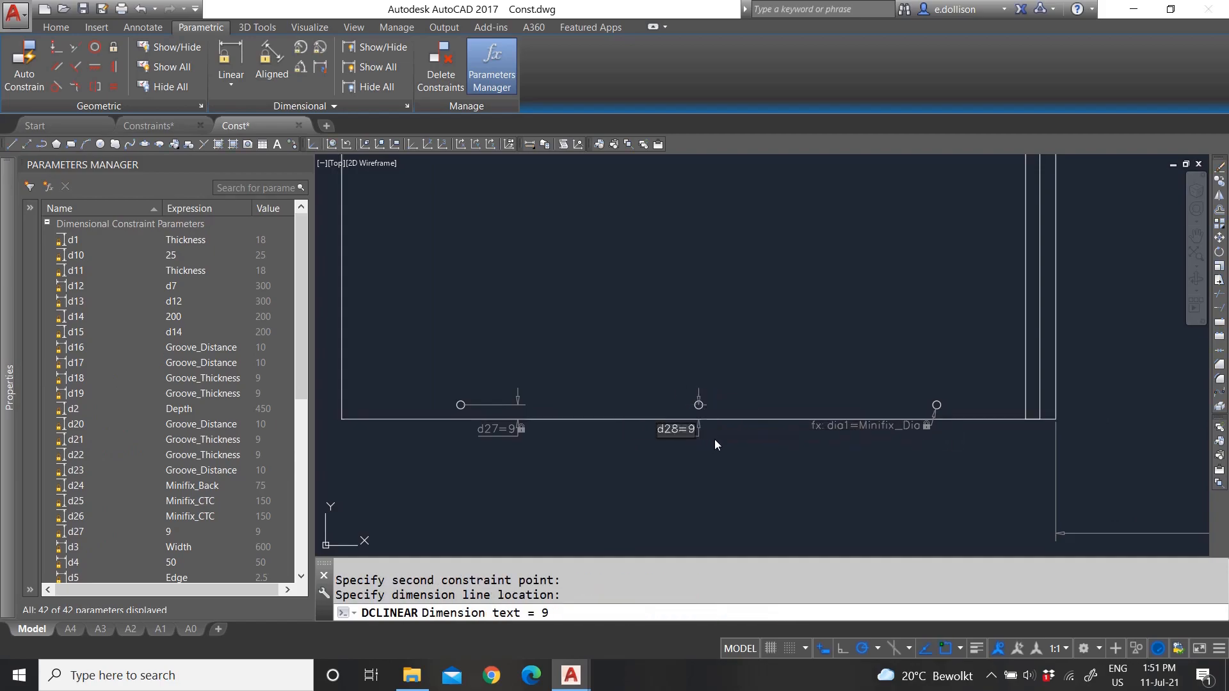
pyautogui.click(723, 448)
# - Add a vertical linear constraint between the hole nearest the groove and the lower edge of the leftmost panel
pyautogui.press('space')
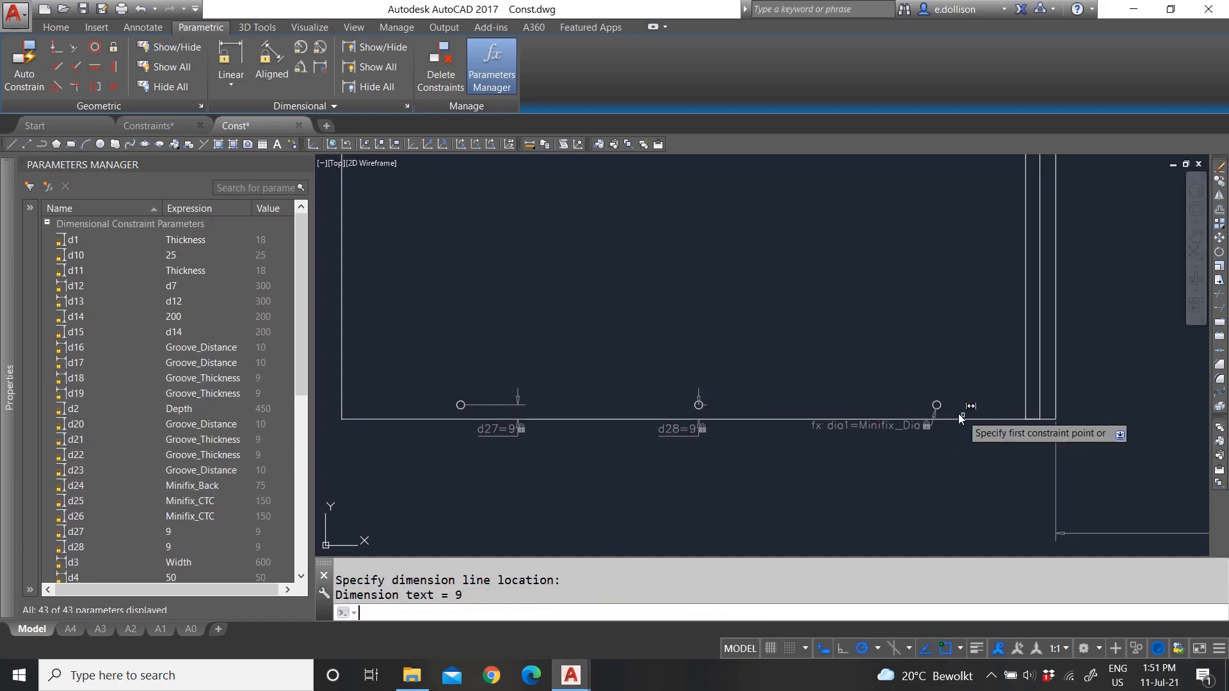
pyautogui.click(937, 405)
pyautogui.click(950, 420)
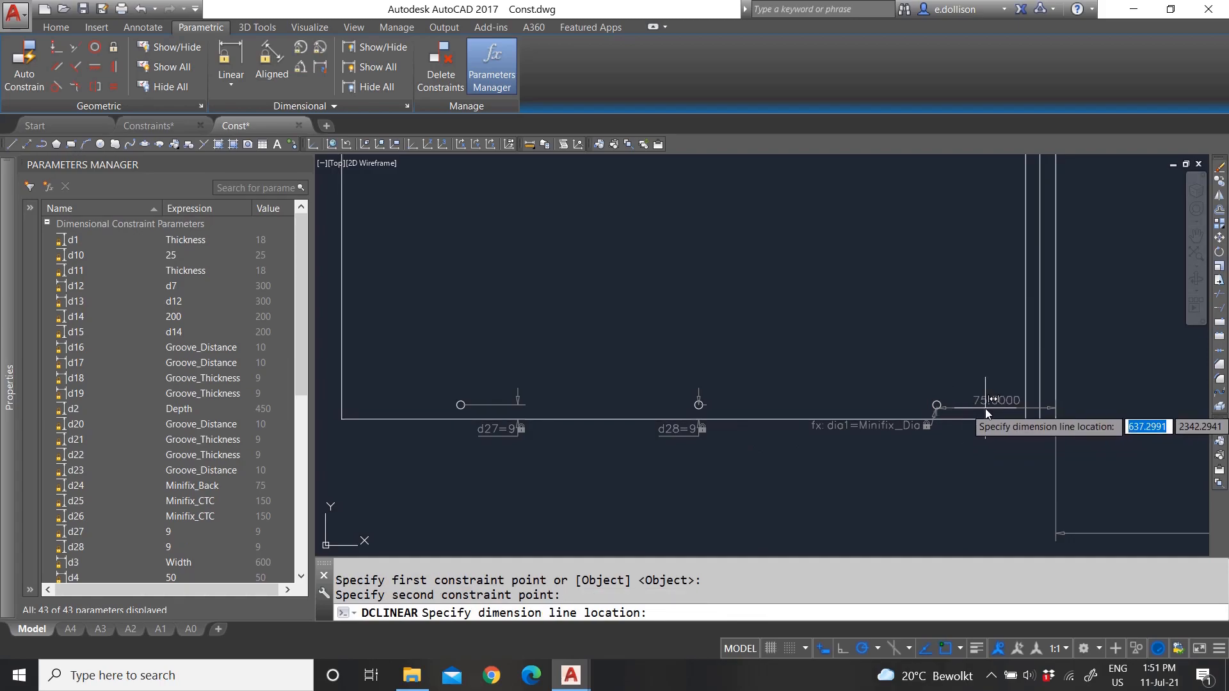
pyautogui.click(981, 409)
pyautogui.press('Return')
pyautogui.press('Escape')
# - Examine the hole offset constraints along the leftmost panel's lower edge and the minifix dimensions on the panel with d24, d25 and d26
pyautogui.scroll(2, 537, 389)
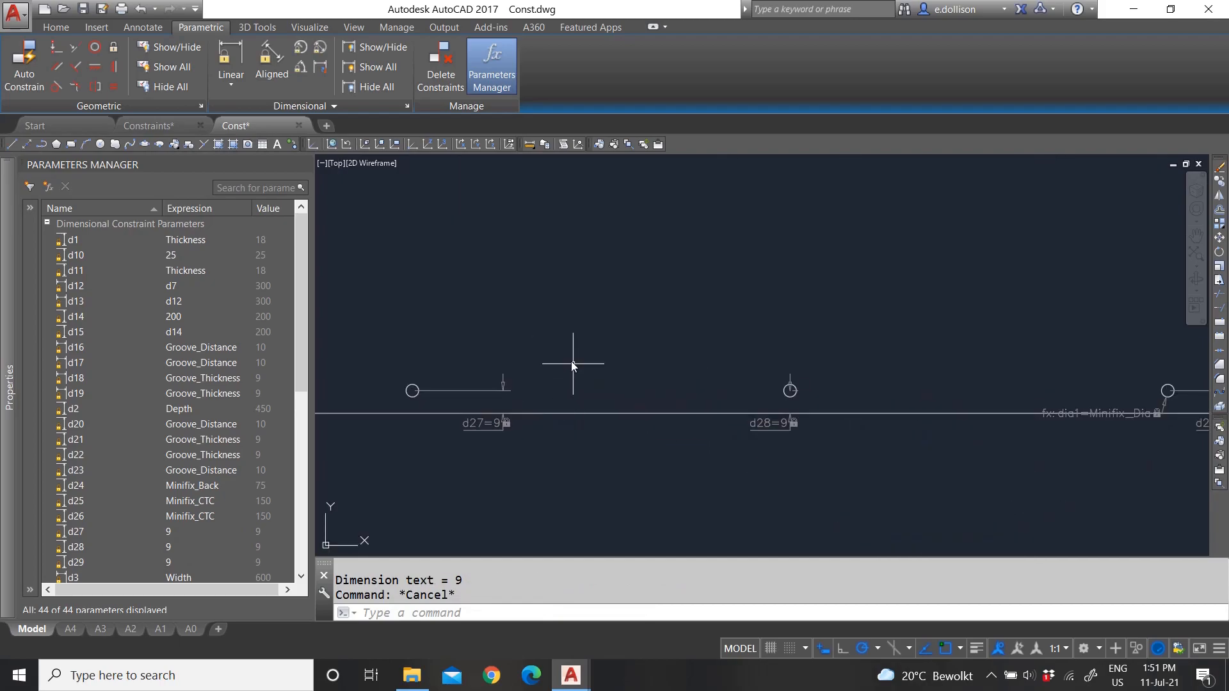
pyautogui.scroll(-5, 582, 436)
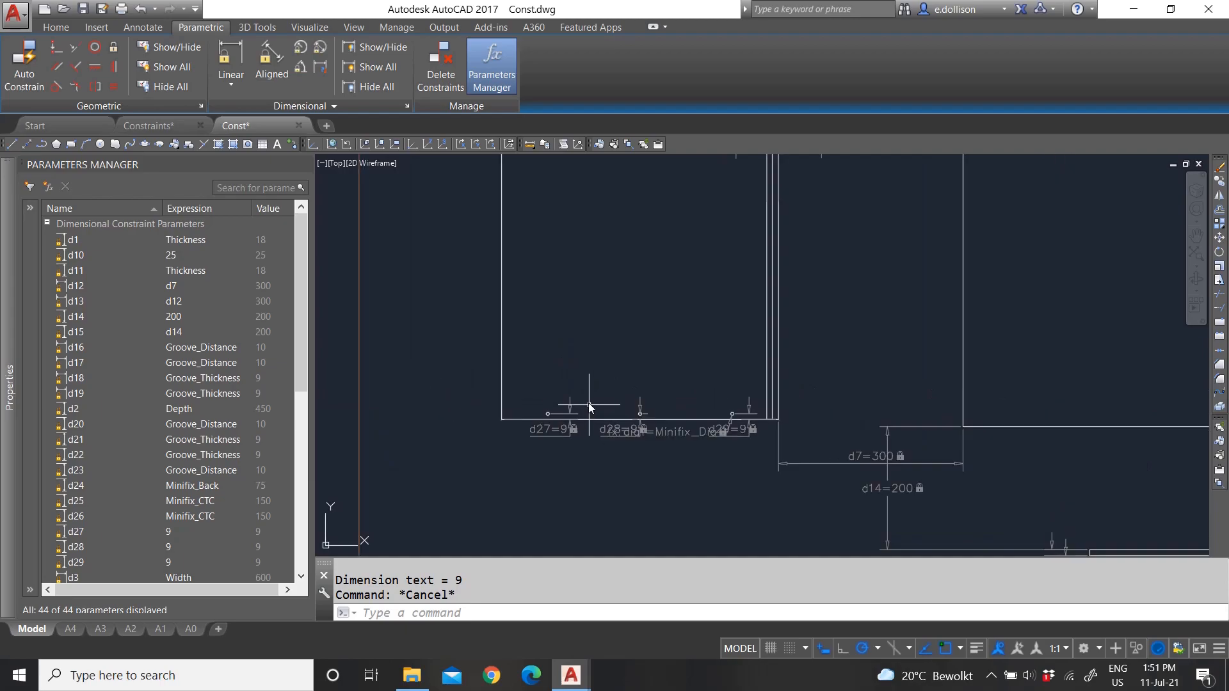
pyautogui.scroll(5, 596, 439)
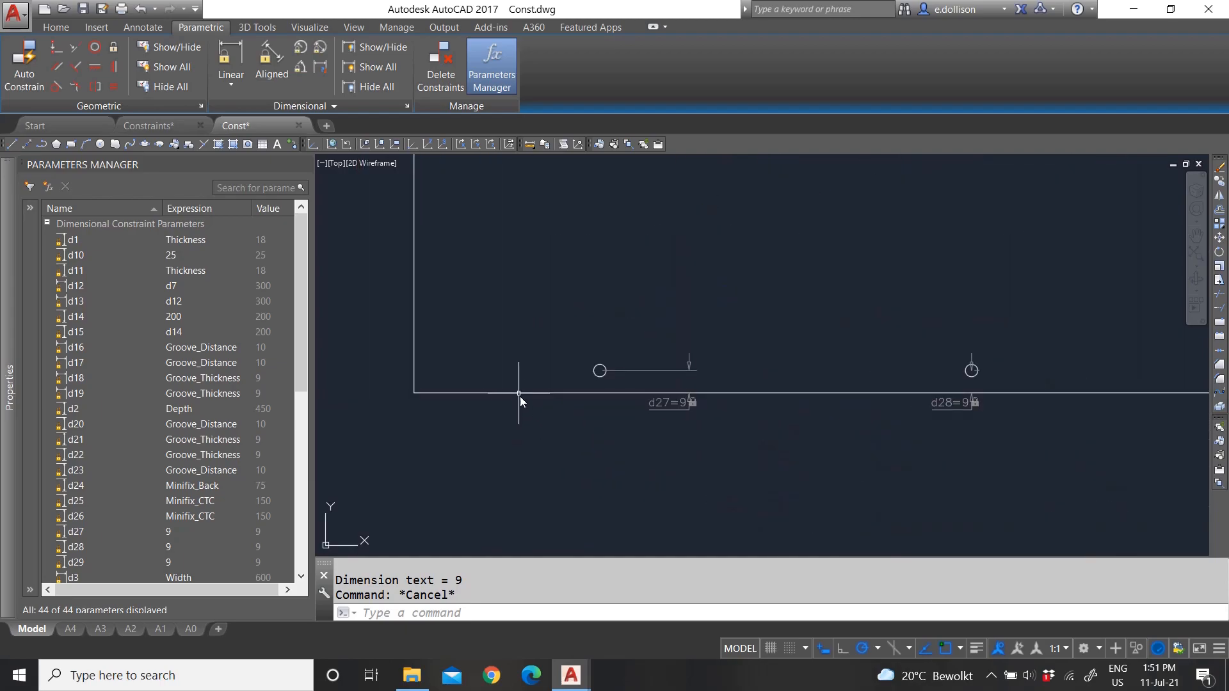
pyautogui.scroll(4, 409, 381)
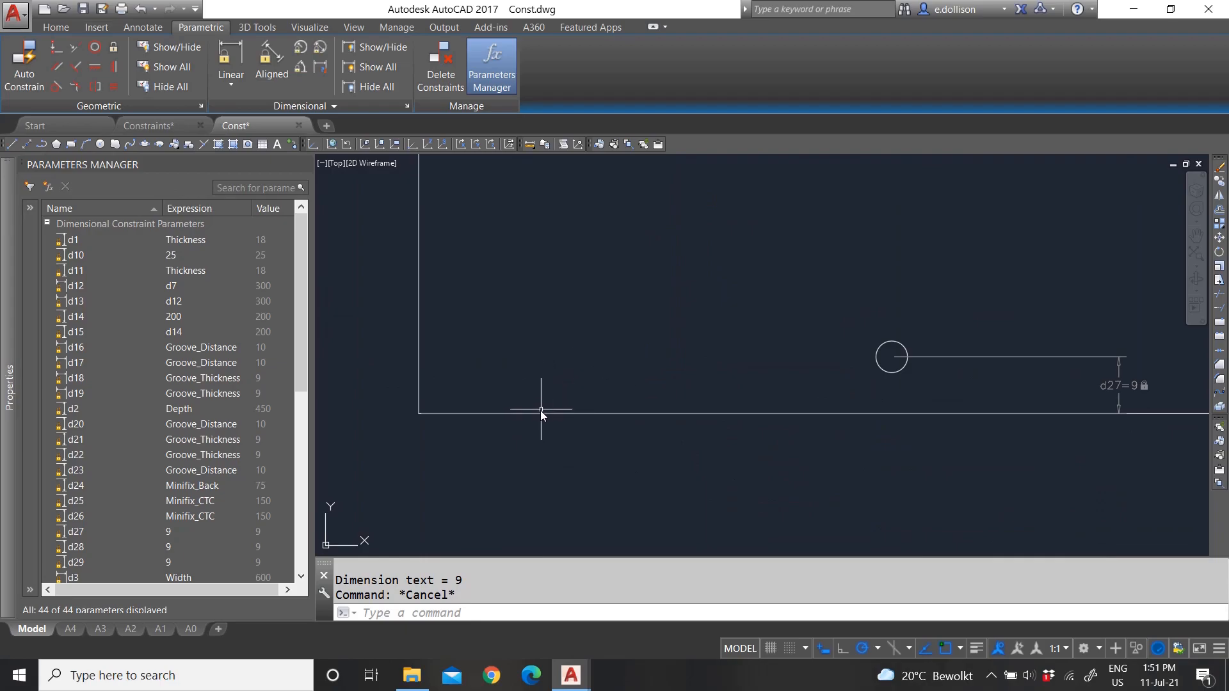
pyautogui.scroll(-5, 540, 384)
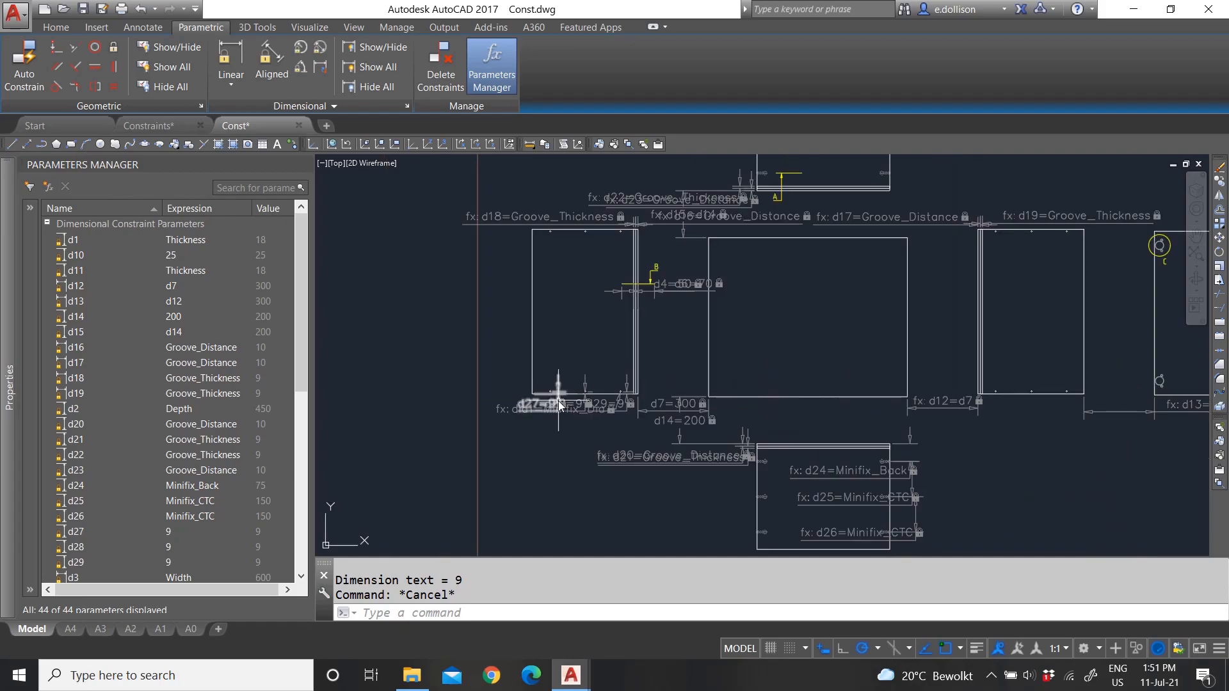
pyautogui.scroll(5, 544, 390)
pyautogui.scroll(4, 527, 369)
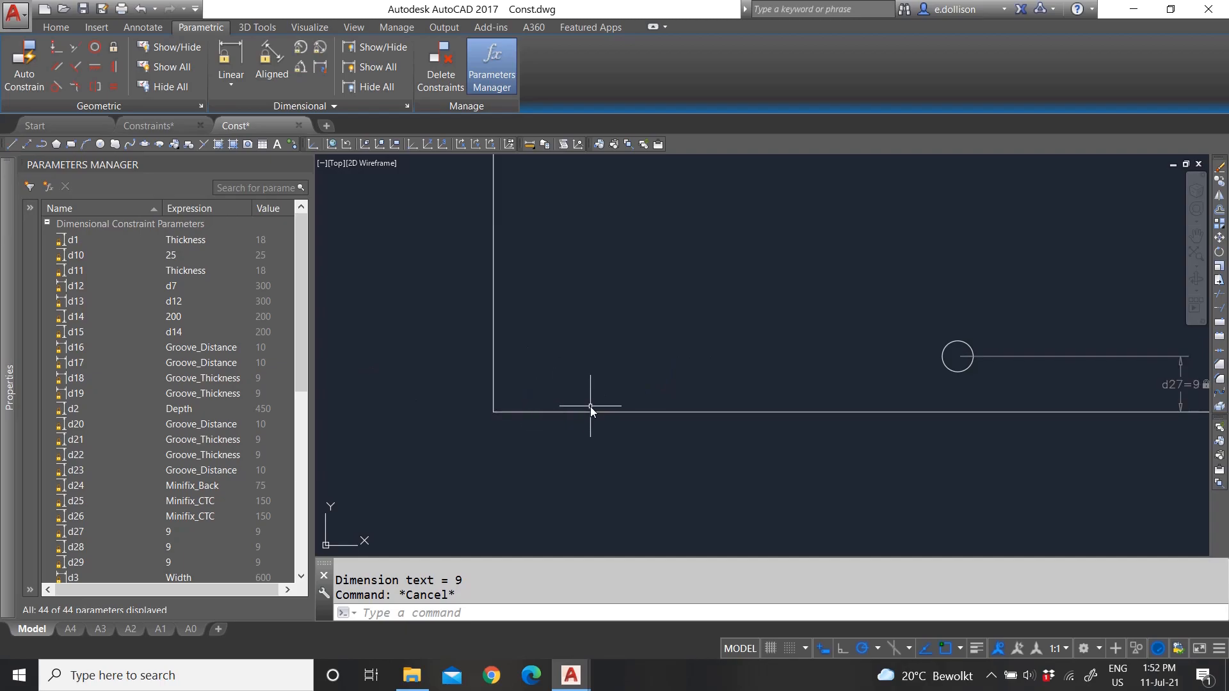
pyautogui.scroll(-5, 544, 385)
pyautogui.scroll(5, 563, 389)
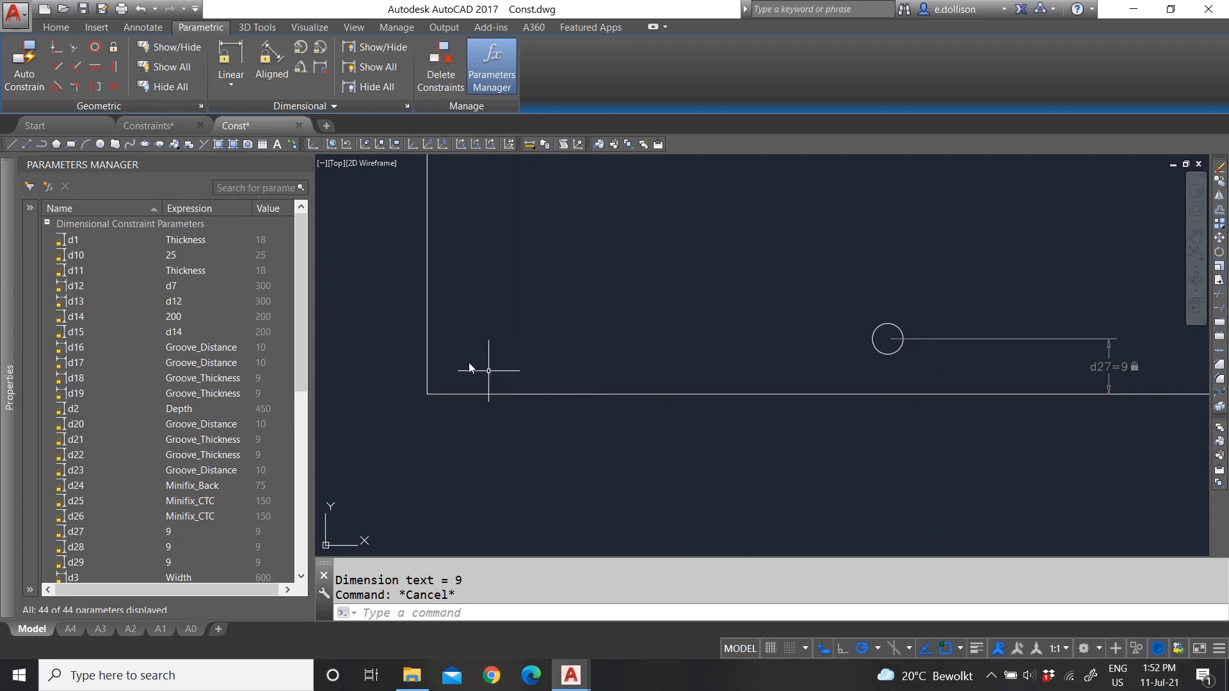
pyautogui.scroll(-5, 556, 365)
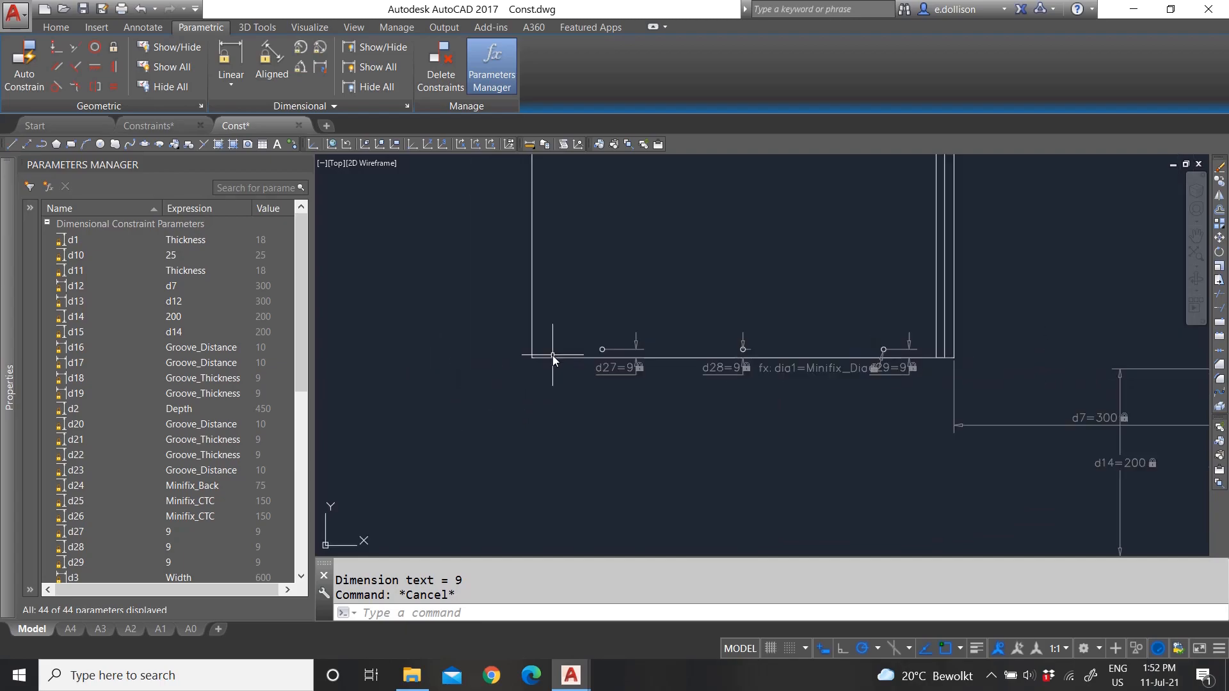
pyautogui.scroll(4, 664, 447)
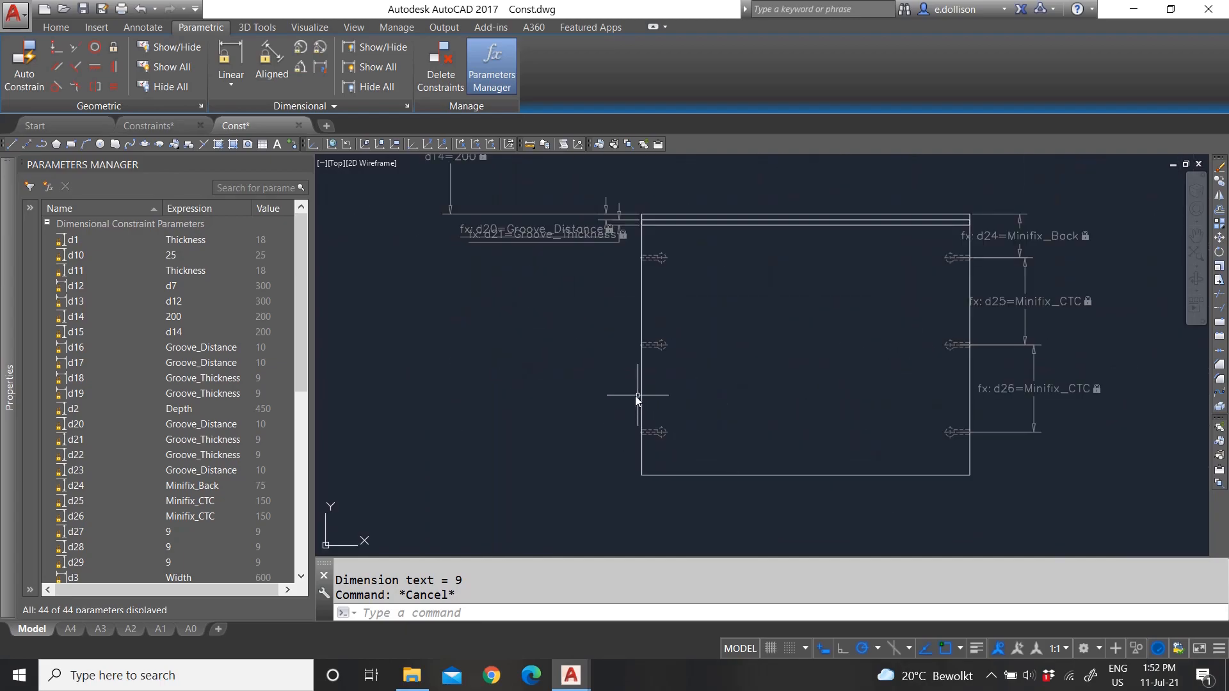
pyautogui.scroll(-4, 601, 409)
pyautogui.scroll(5, 417, 281)
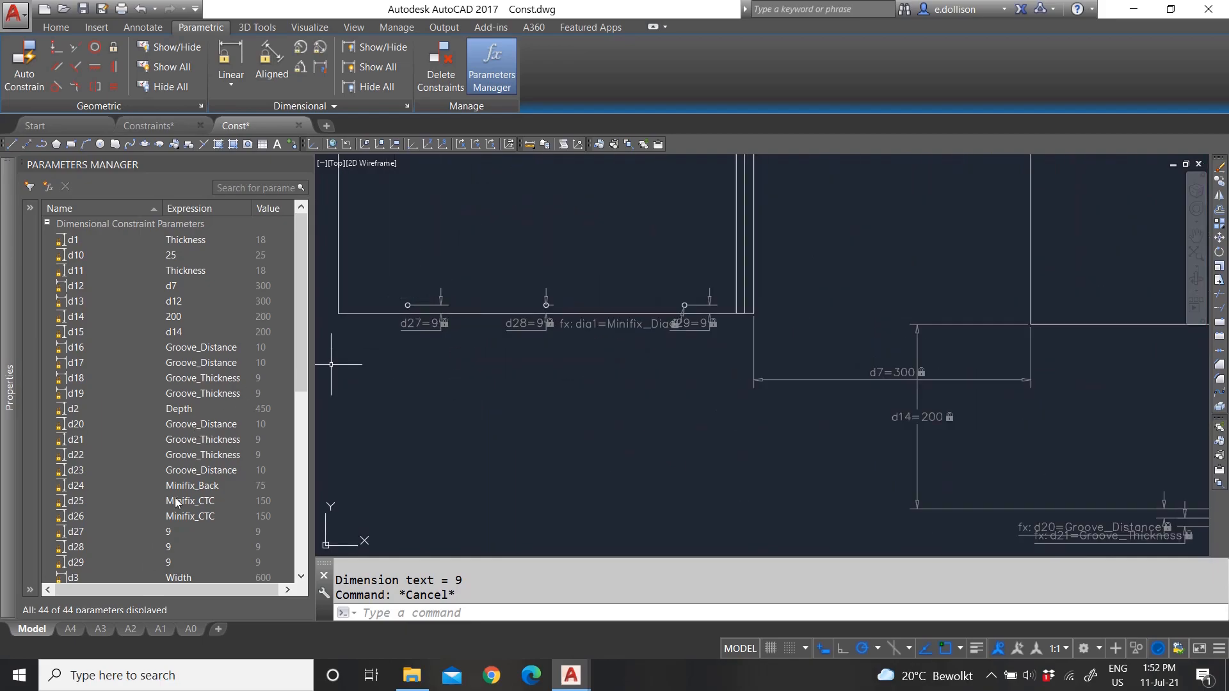
# - Copy the user parameter name Minifix_Distance and set the expression of d27 to Minifix_Distance+1
pyautogui.scroll(-8, 178, 503)
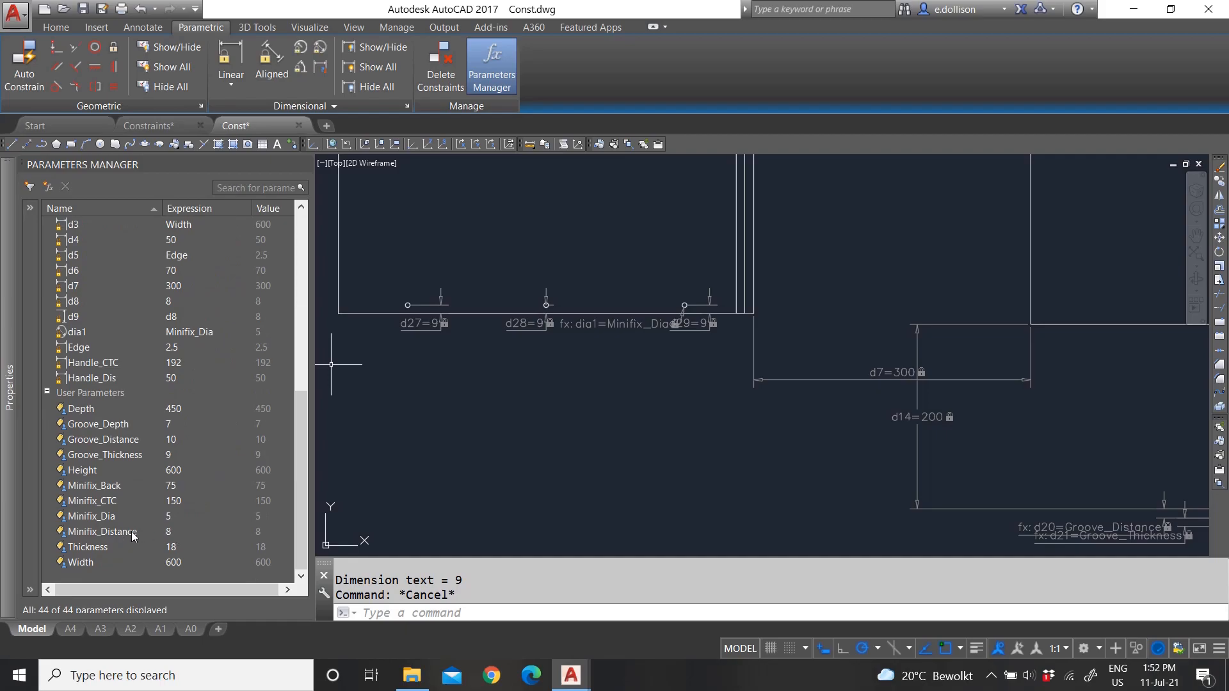
pyautogui.doubleClick(135, 537)
pyautogui.rightClick(128, 530)
pyautogui.click(167, 556)
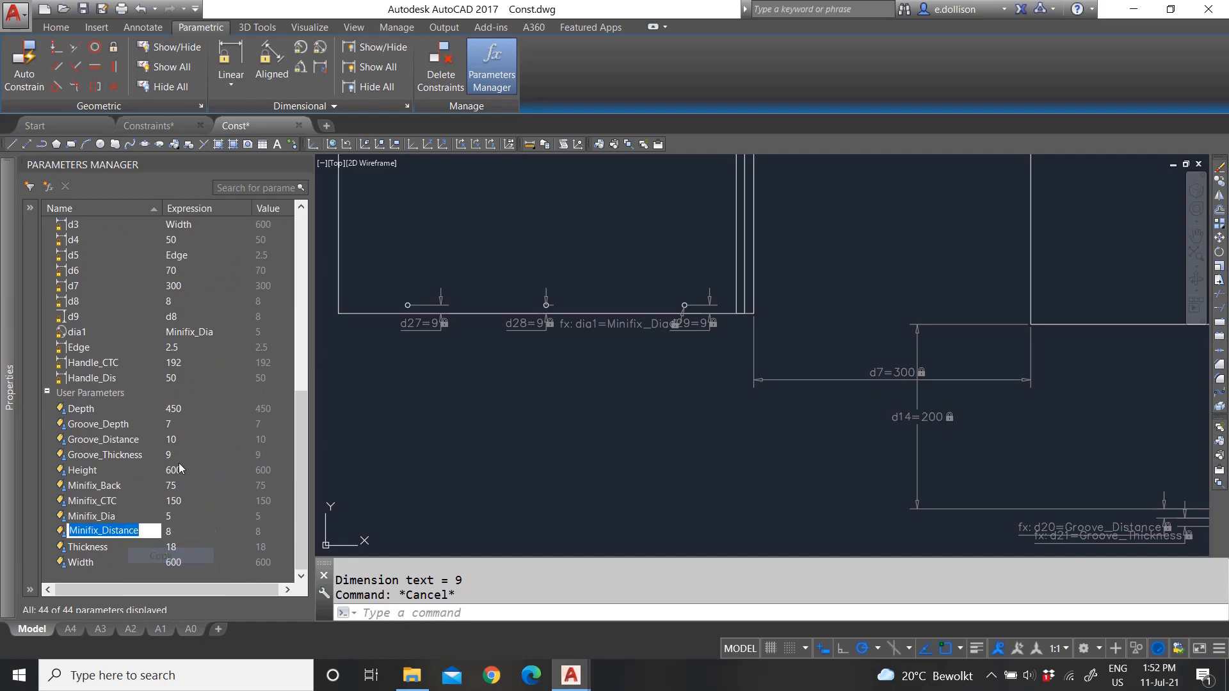
pyautogui.click(183, 285)
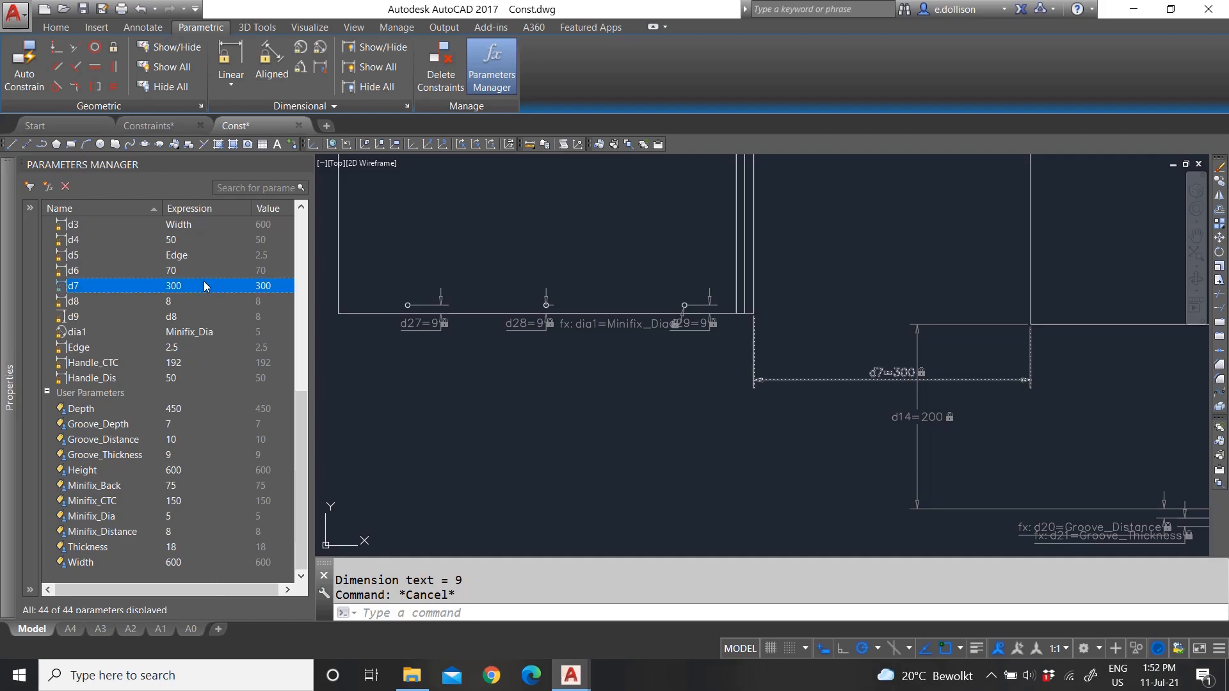
pyautogui.scroll(5, 192, 341)
pyautogui.doubleClick(183, 413)
pyautogui.hotkey('ctrl', 'v')
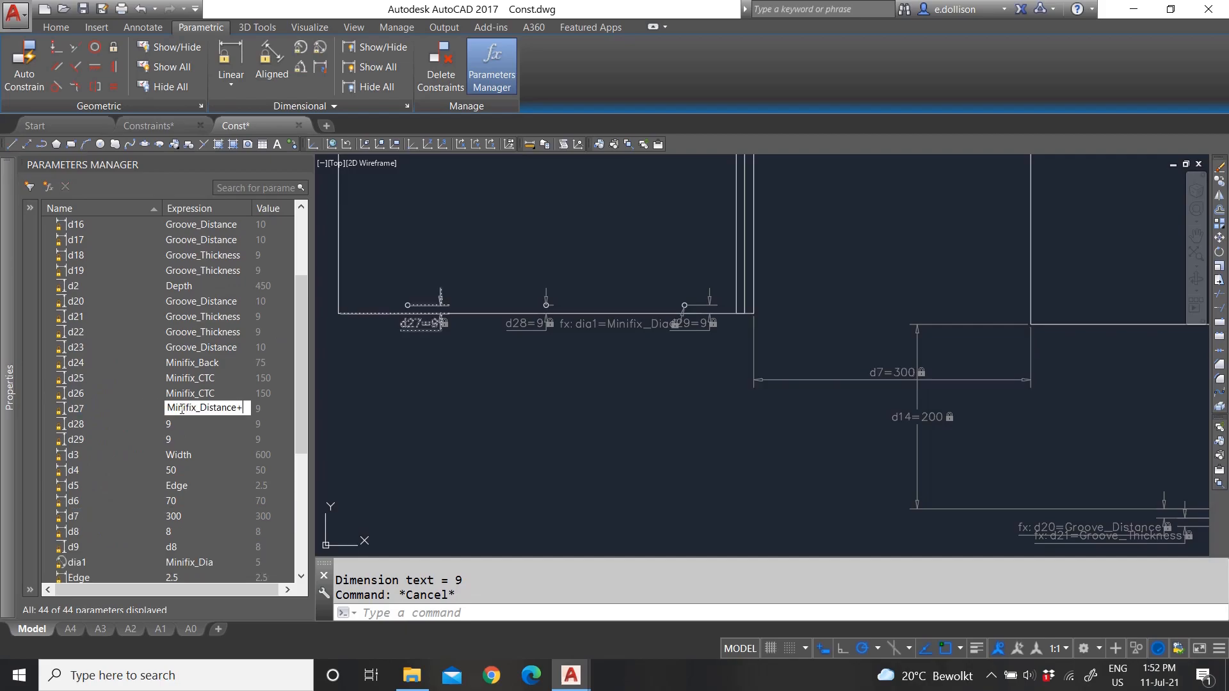
pyautogui.press('Return')
# - Copy the expression of d27 to constraints d28 and d29 so both use Minifix_Distance+1
pyautogui.click(183, 409)
pyautogui.rightClick(181, 409)
pyautogui.click(207, 434)
pyautogui.click(180, 425)
pyautogui.click(183, 425)
pyautogui.hotkey('ctrl', 'v')
pyautogui.press('Return')
pyautogui.doubleClick(192, 439)
pyautogui.hotkey('ctrl', 'v')
pyautogui.click(494, 422)
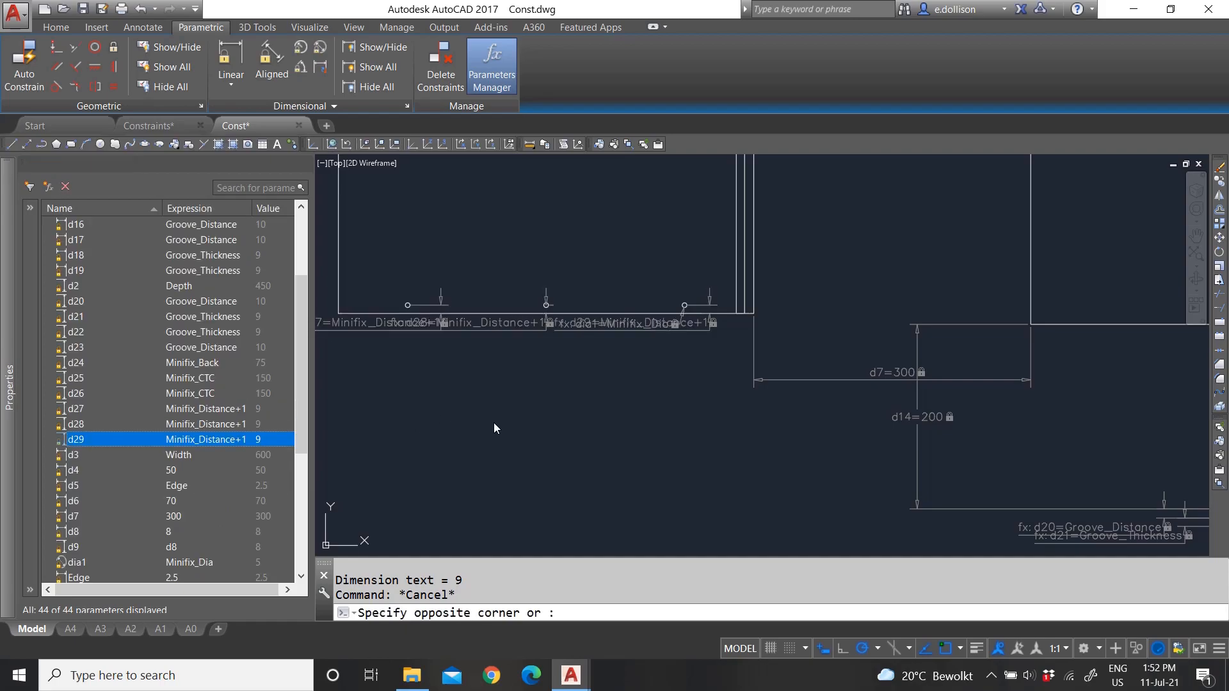
pyautogui.press('Escape')
pyautogui.scroll(-3, 477, 393)
pyautogui.scroll(-2, 478, 346)
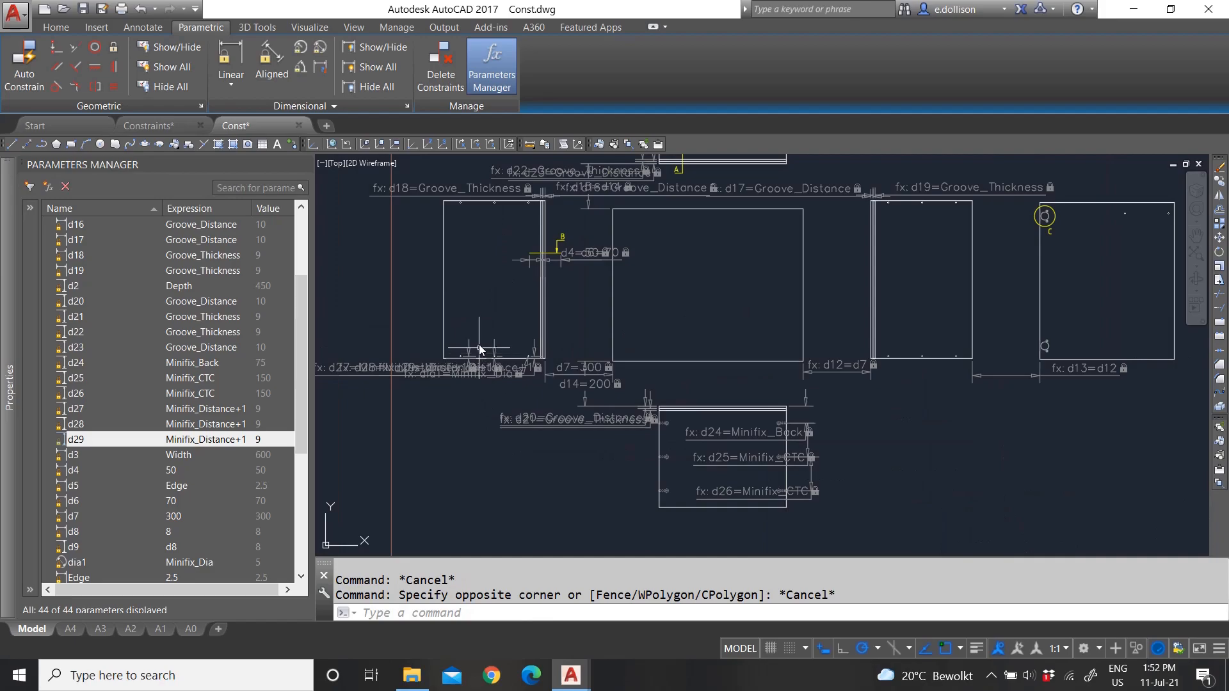
pyautogui.scroll(10, 522, 371)
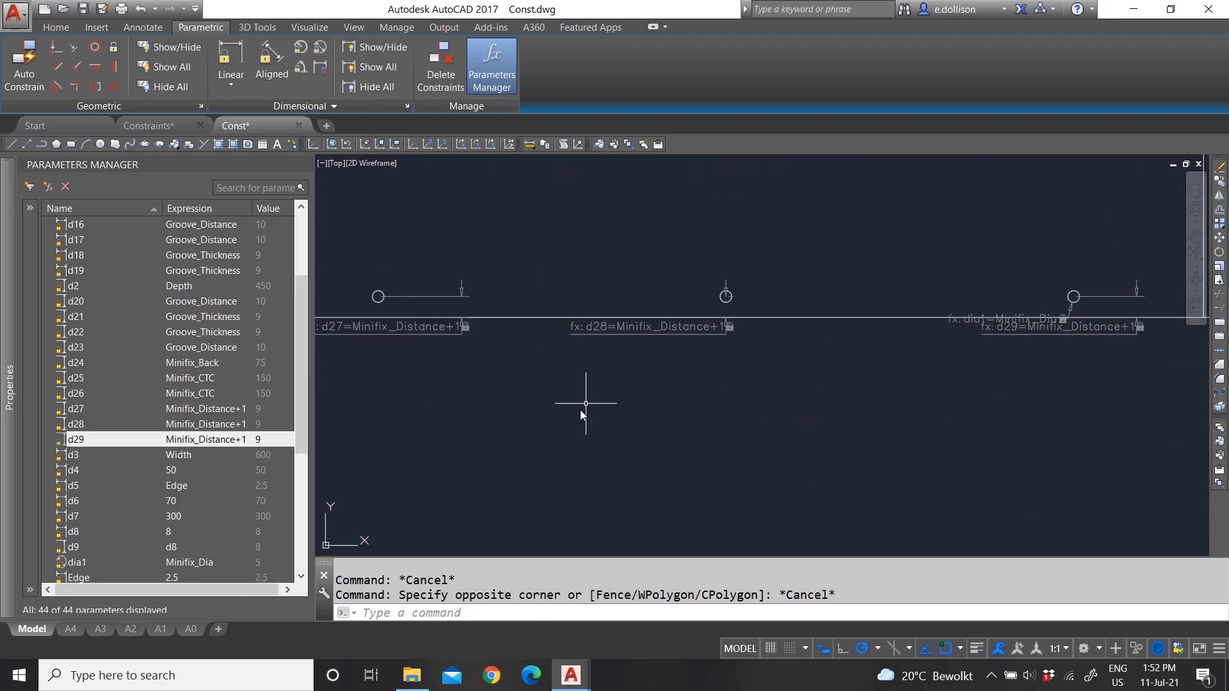
# - Add a horizontal linear constraint between the minifix hole nearest the groove and the groove-side lower corner of the leftmost panel
pyautogui.click(230, 63)
pyautogui.scroll(-4, 781, 429)
pyautogui.scroll(2, 876, 398)
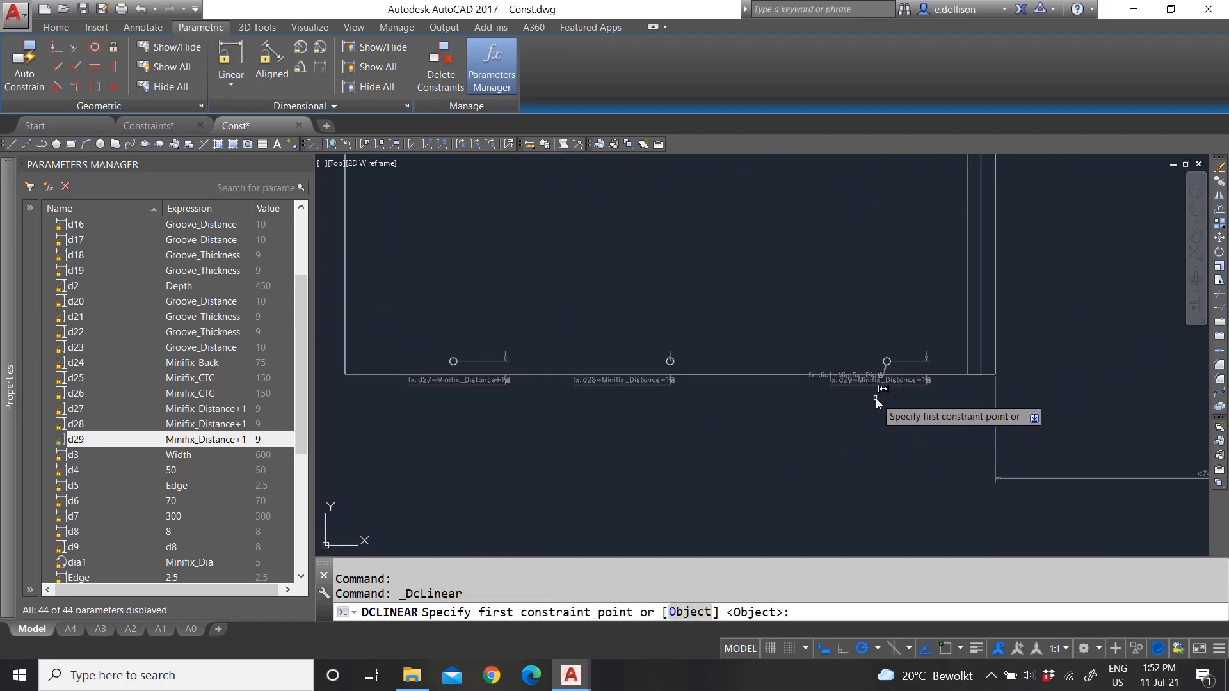
pyautogui.click(889, 366)
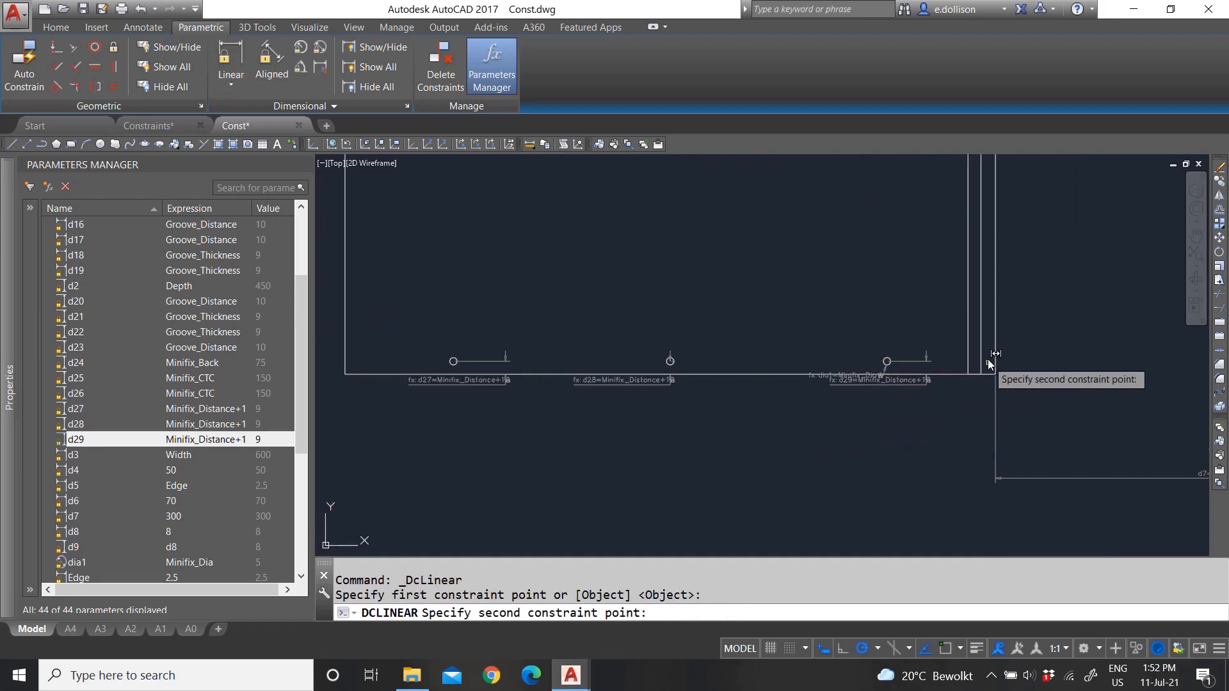
pyautogui.click(994, 375)
pyautogui.click(933, 452)
pyautogui.click(800, 424)
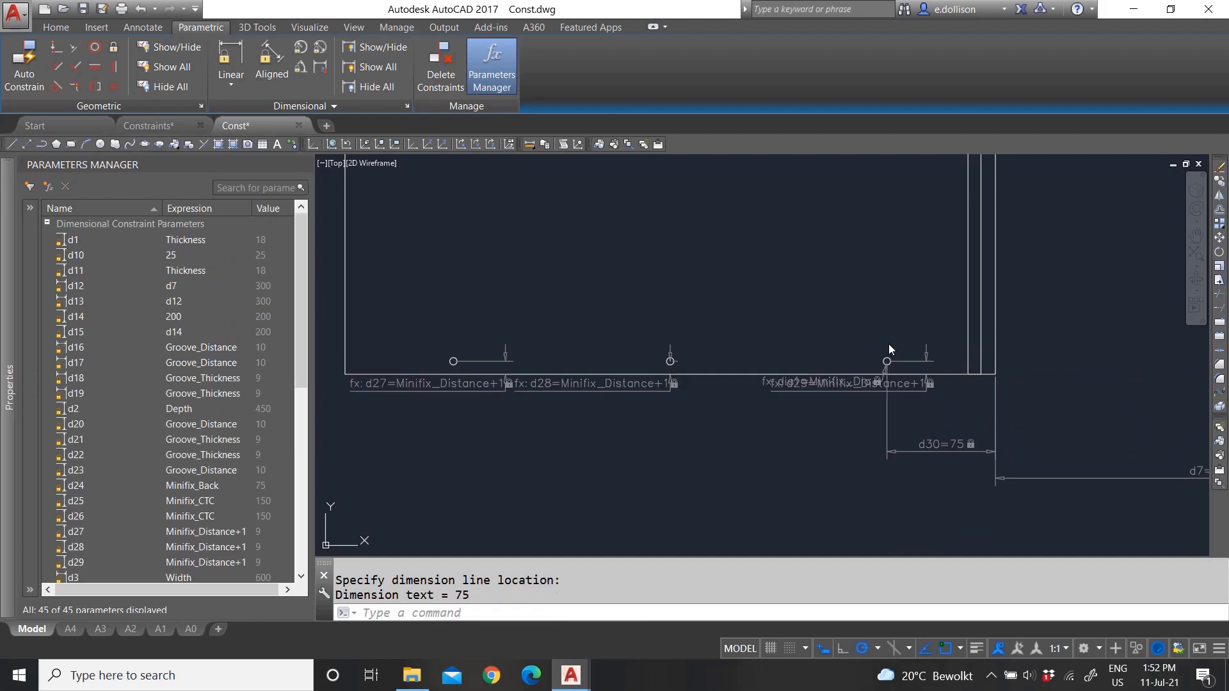
# - Add a horizontal linear constraint between the hole nearest the groove and the middle hole along the leftmost panel's lower edge
pyautogui.press('Return')
pyautogui.click(887, 362)
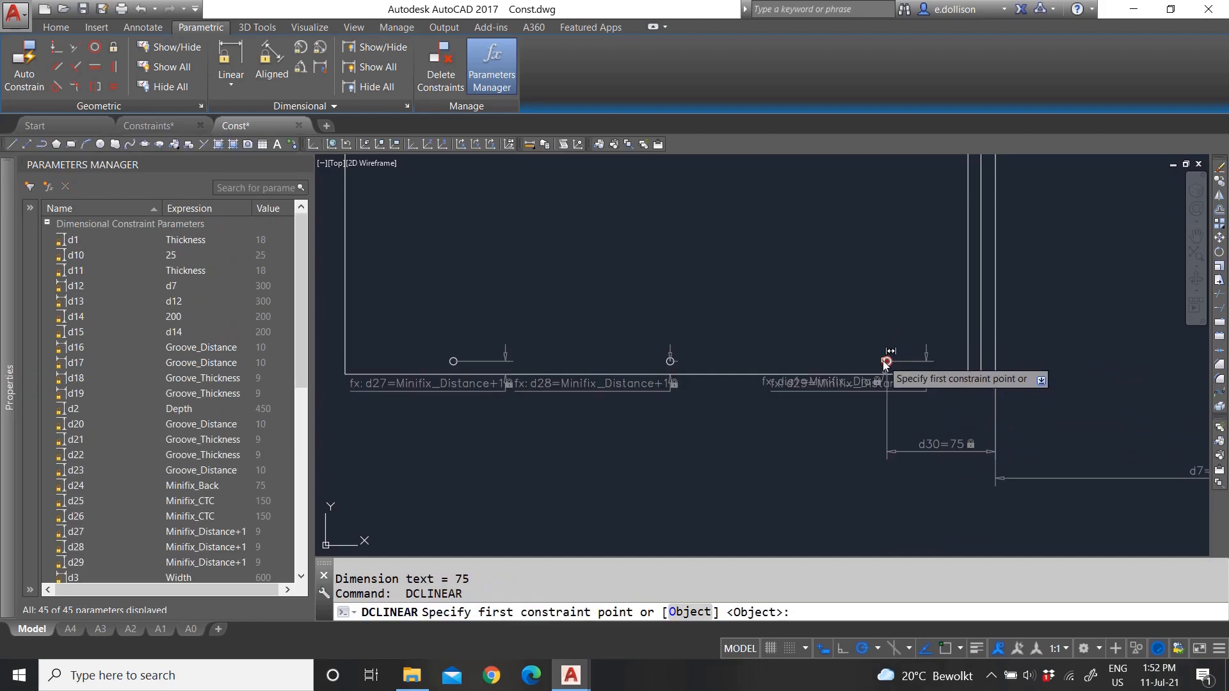
pyautogui.click(675, 364)
pyautogui.click(685, 451)
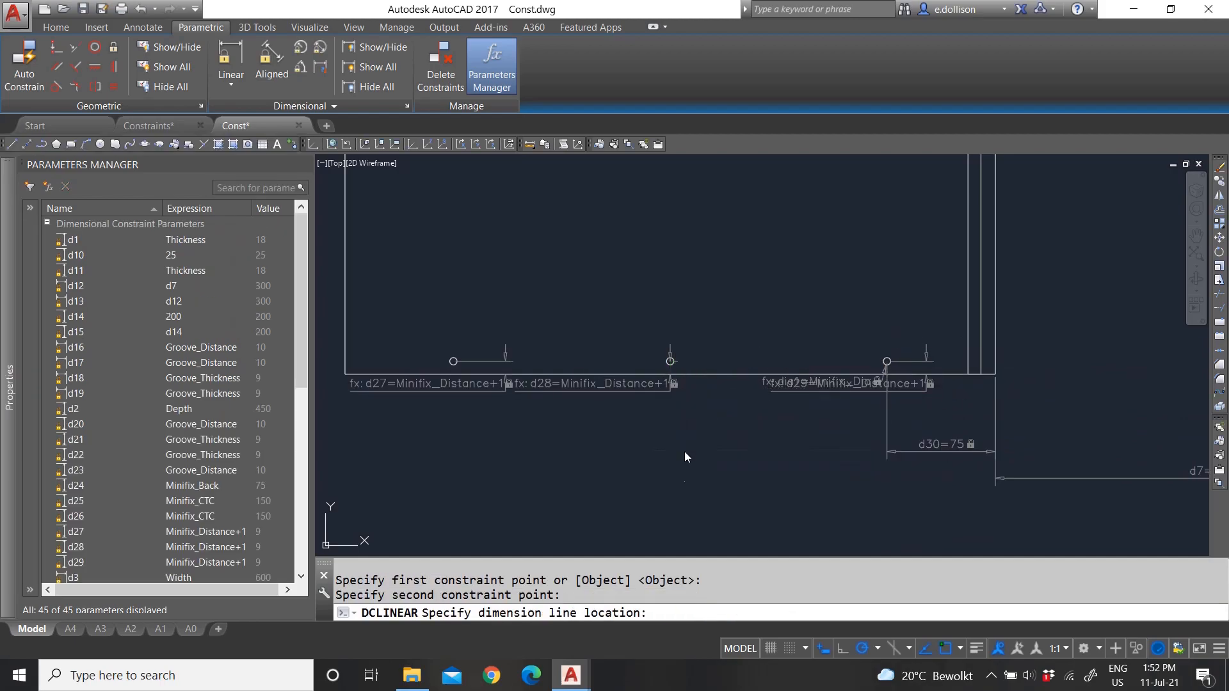
pyautogui.click(709, 416)
# - Add a horizontal linear constraint between the middle hole and the hole farthest from the groove along the leftmost panel's lower edge
pyautogui.press('Return')
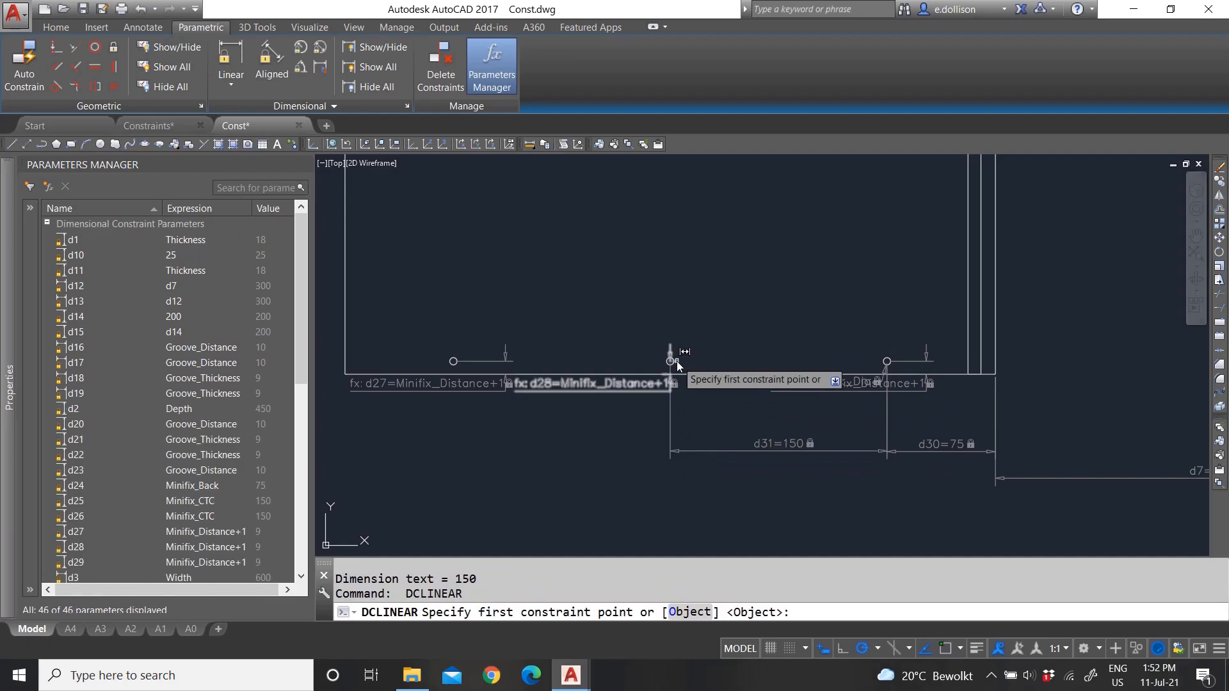
pyautogui.click(676, 361)
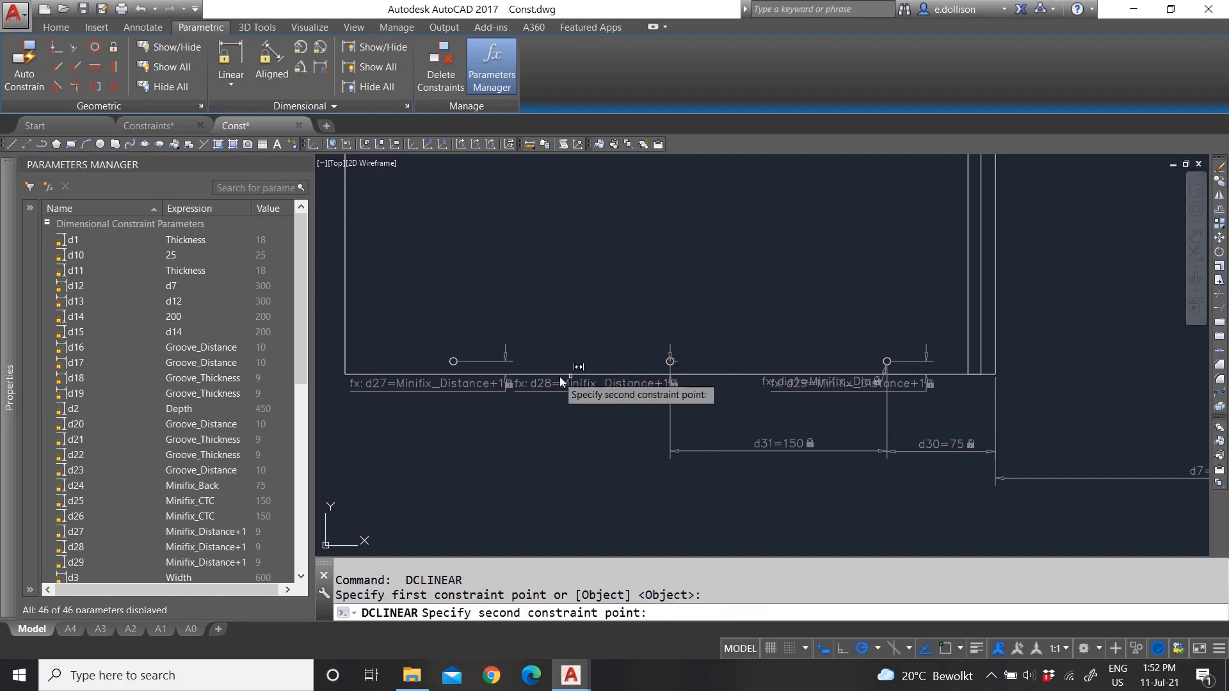
pyautogui.click(453, 362)
pyautogui.click(484, 457)
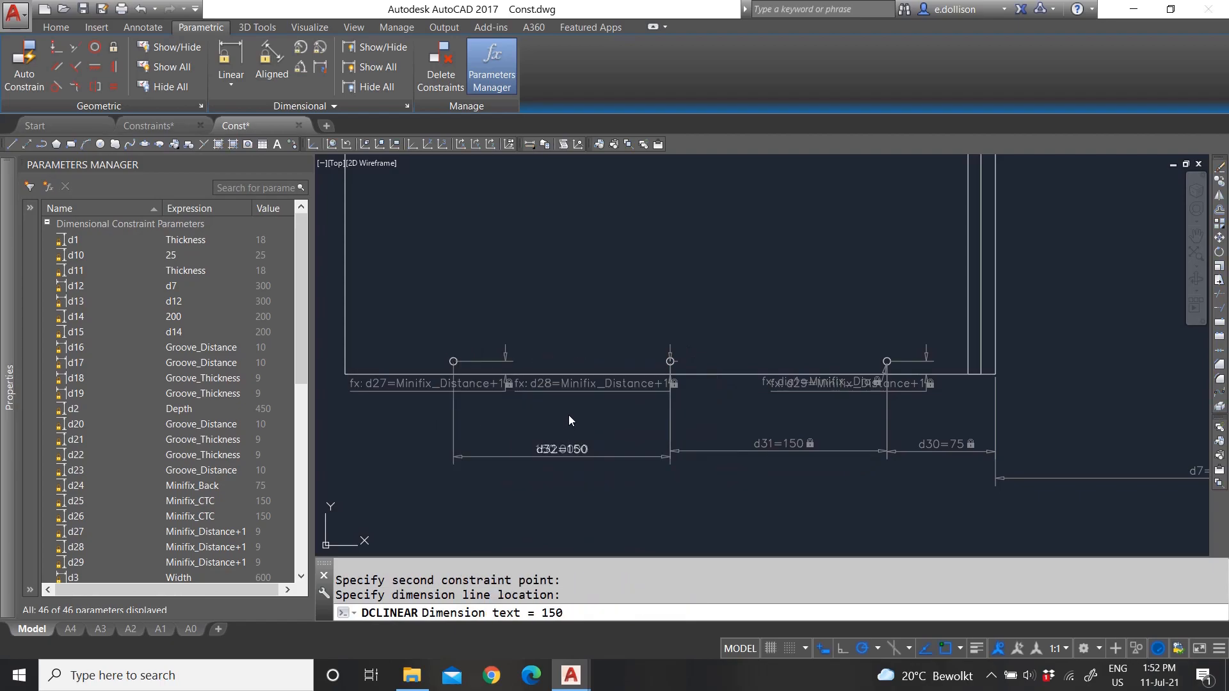
pyautogui.click(607, 424)
pyautogui.press('Escape')
# - Copy the user parameter name Minifix_Back and set the expression of constraint d30 to it
pyautogui.scroll(-1, 198, 475)
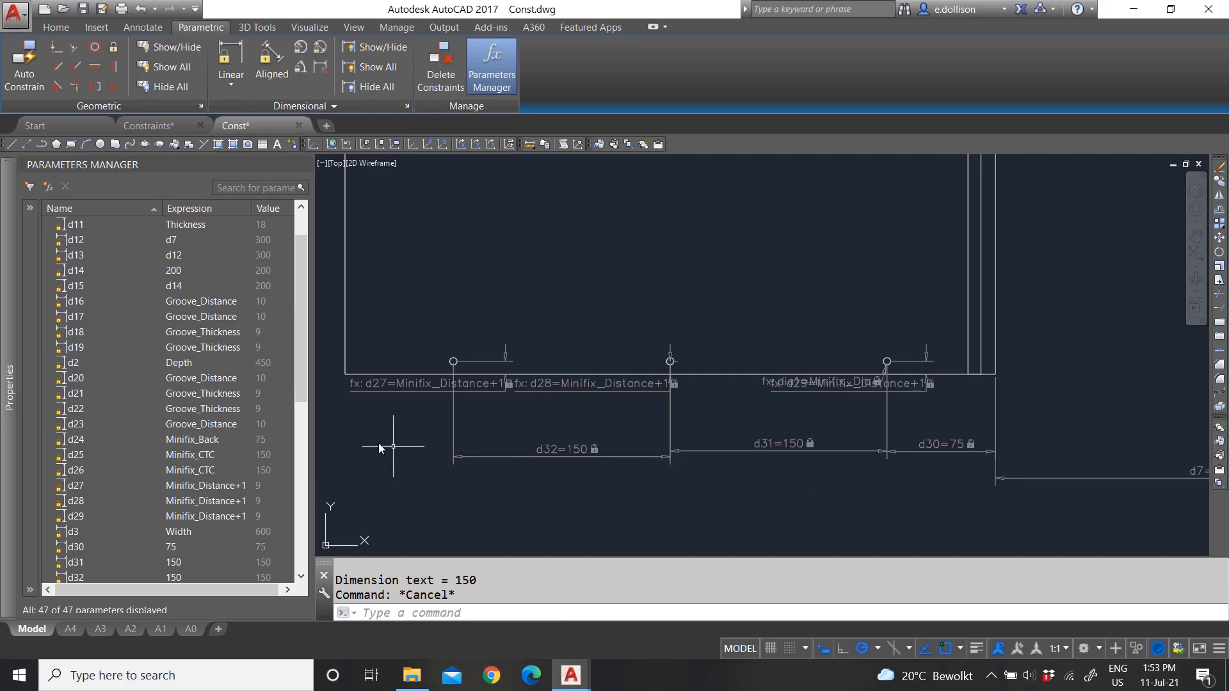
pyautogui.scroll(-7, 181, 482)
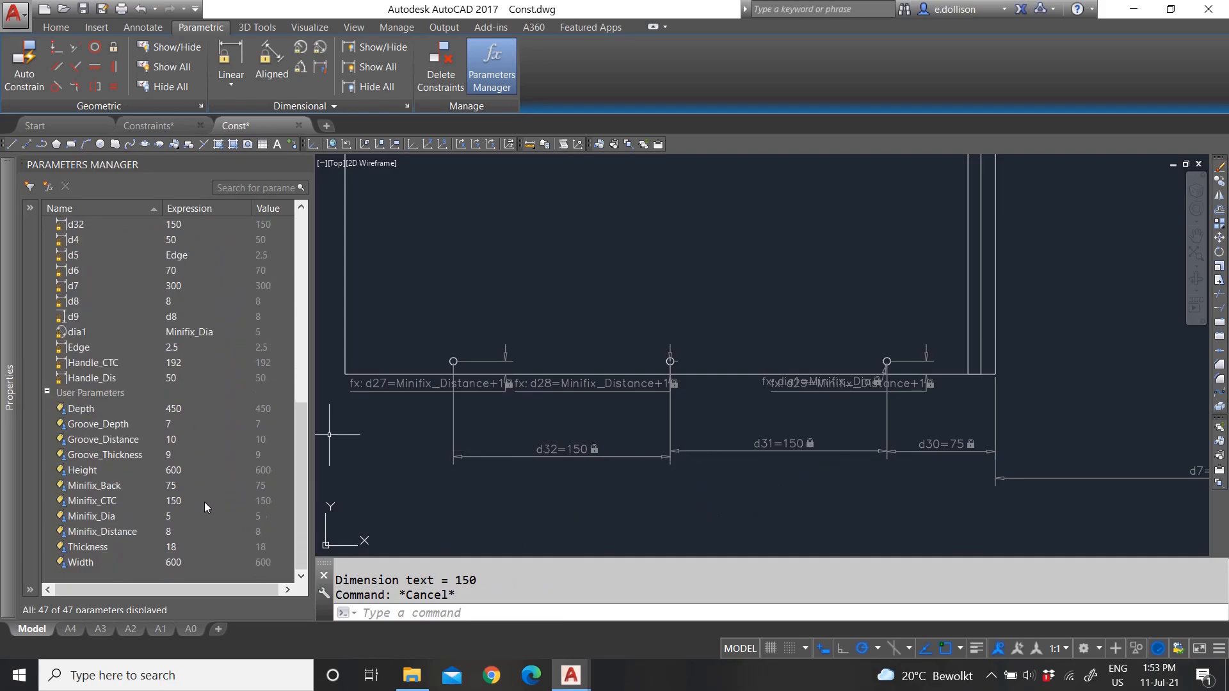
pyautogui.doubleClick(189, 487)
pyautogui.doubleClick(93, 484)
pyautogui.rightClick(93, 484)
pyautogui.click(140, 505)
pyautogui.moveTo(303, 459); pyautogui.dragTo(300, 371)
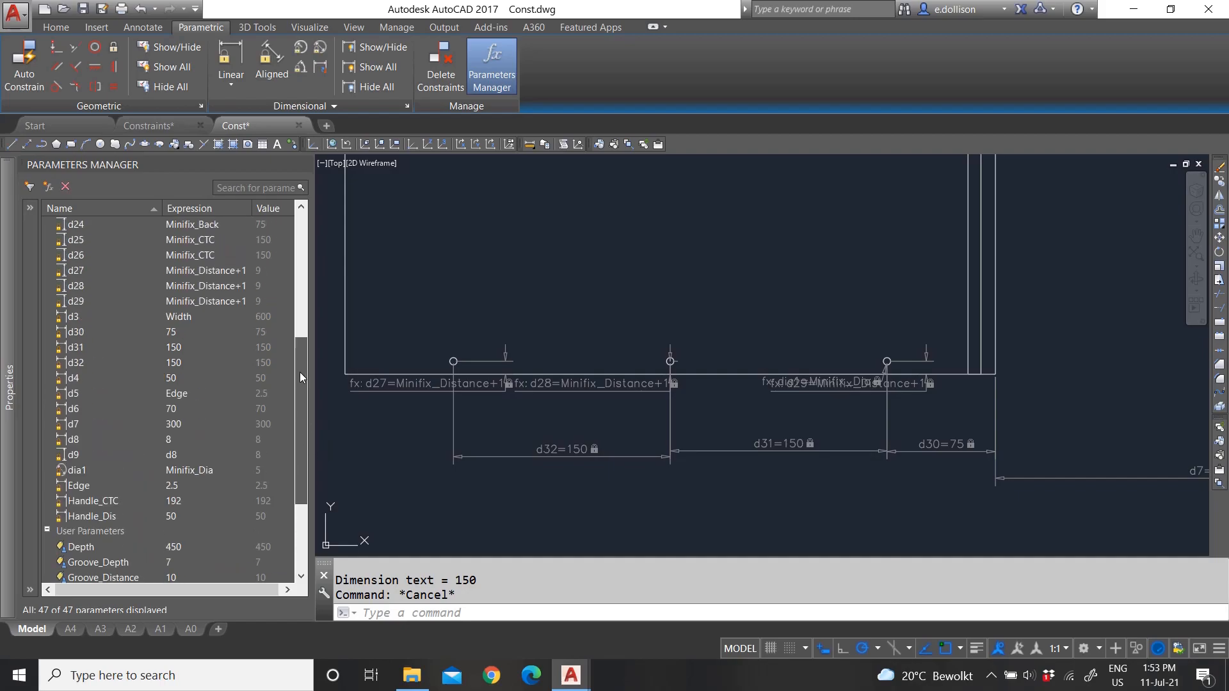
pyautogui.doubleClick(187, 332)
pyautogui.hotkey('ctrl', 'v')
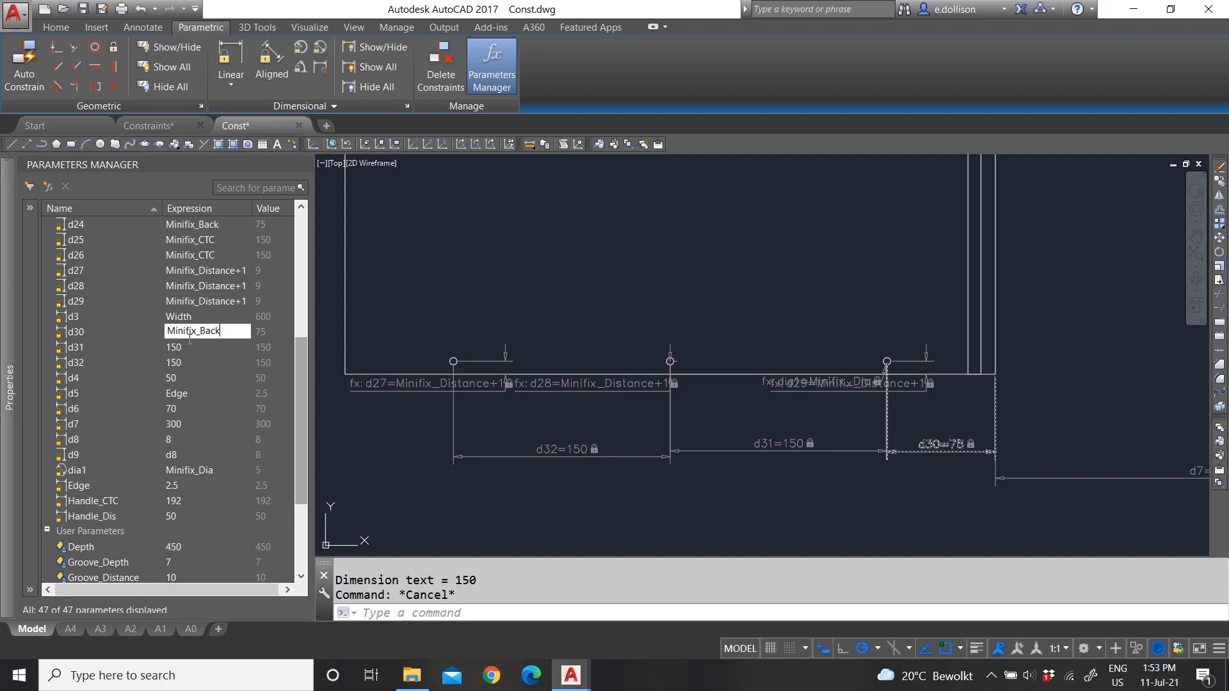
# - Copy the Minifix_CTC expression from d25 and apply it to the hole spacing constraints d31 and d32
pyautogui.click(187, 346)
pyautogui.click(206, 240)
pyautogui.doubleClick(206, 240)
pyautogui.rightClick(205, 238)
pyautogui.click(237, 259)
pyautogui.doubleClick(182, 346)
pyautogui.hotkey('ctrl', 'v')
pyautogui.doubleClick(183, 361)
pyautogui.hotkey('ctrl', 'v')
pyautogui.click(454, 275)
pyautogui.click(646, 309)
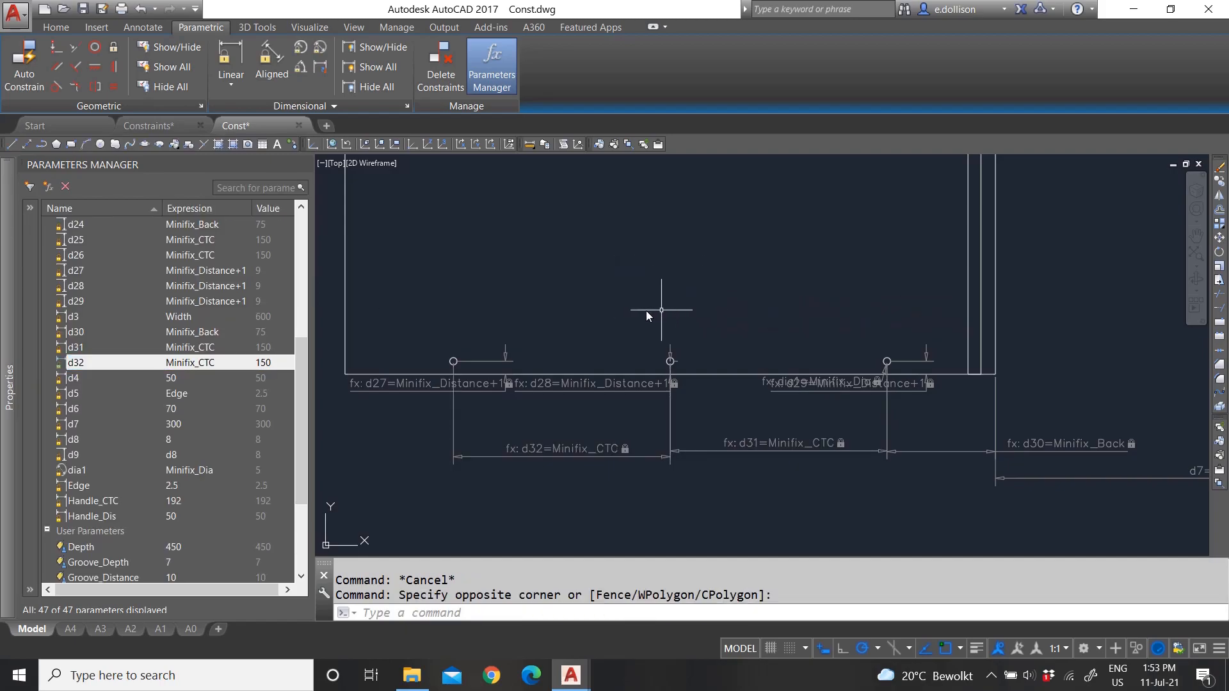
pyautogui.press('Escape')
# - Add a horizontal linear constraint across the full width of the leftmost panel, placed below its hole spacing dimensions
pyautogui.scroll(-4, 658, 292)
pyautogui.scroll(-4, 615, 396)
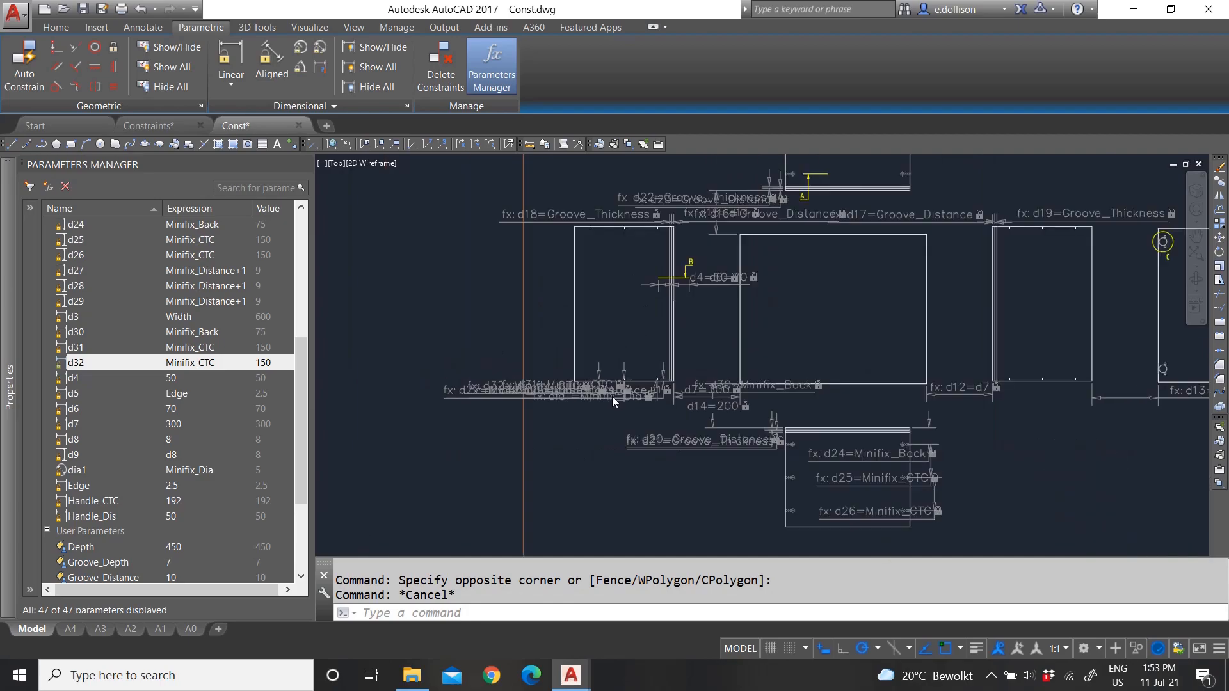
pyautogui.scroll(6, 631, 365)
pyautogui.scroll(-3, 625, 461)
pyautogui.scroll(3, 573, 486)
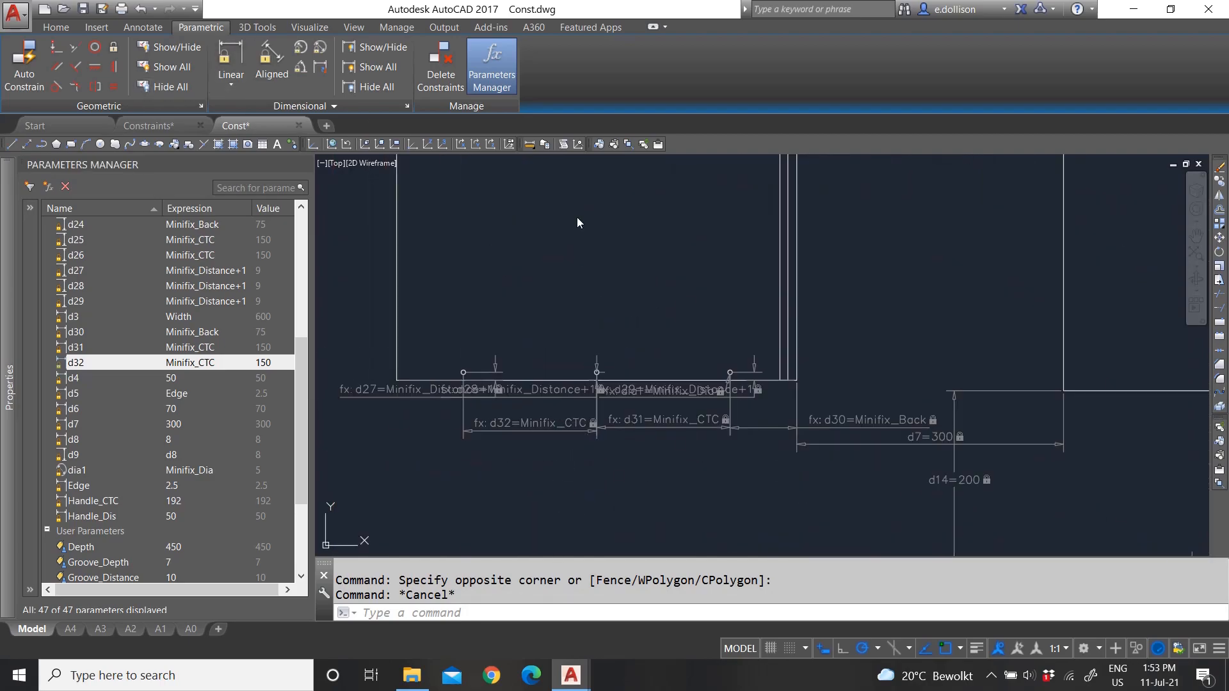
pyautogui.press('Return')
pyautogui.click(798, 374)
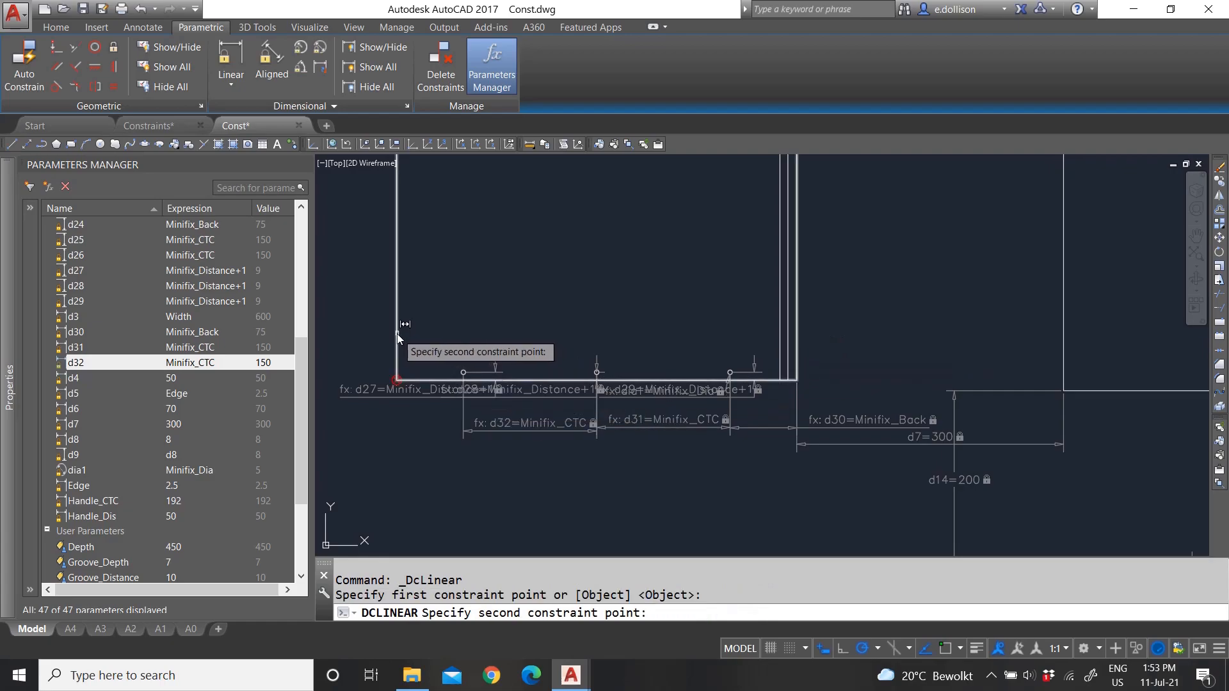
pyautogui.click(397, 337)
pyautogui.click(587, 475)
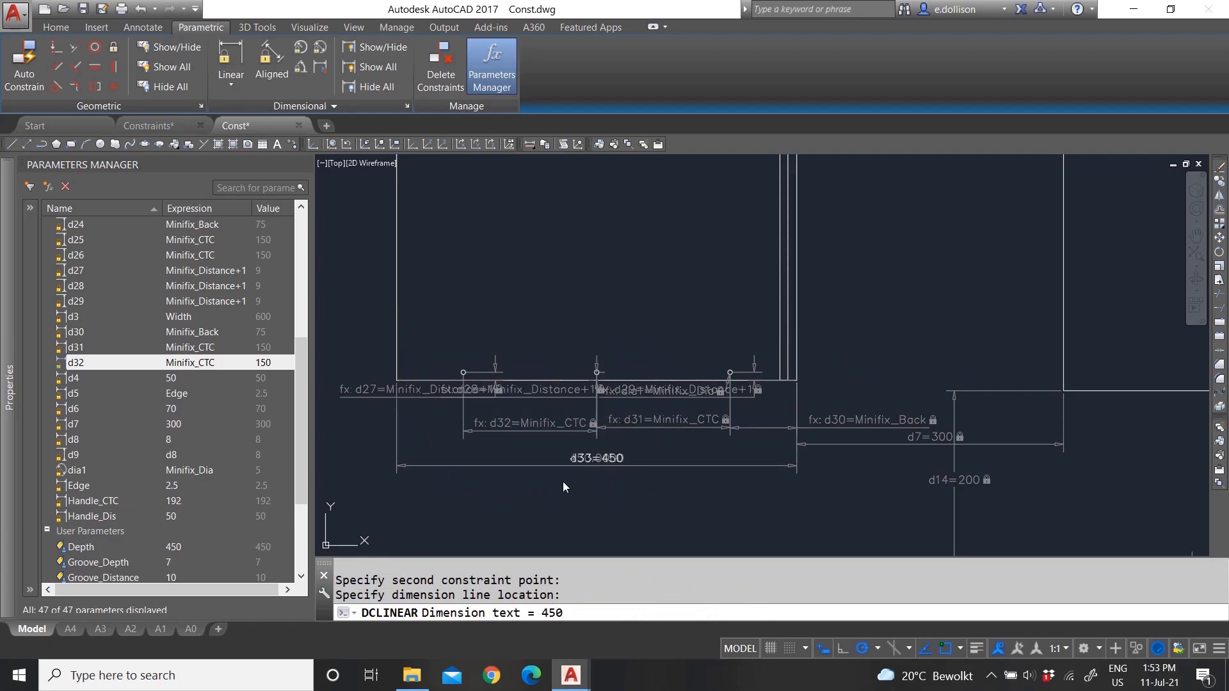
pyautogui.scroll(-2, 626, 432)
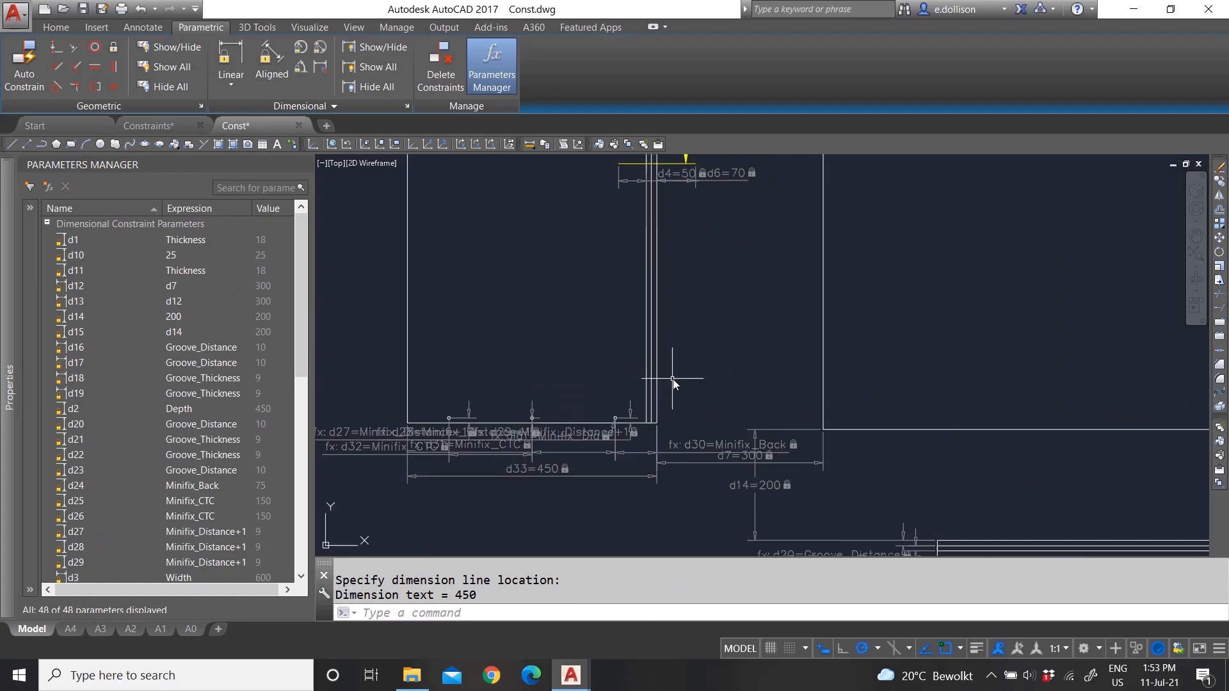
# - Add a vertical linear constraint over the full height of the leftmost panel, placed beside its groove edge
pyautogui.press('Return')
pyautogui.scroll(-3, 633, 393)
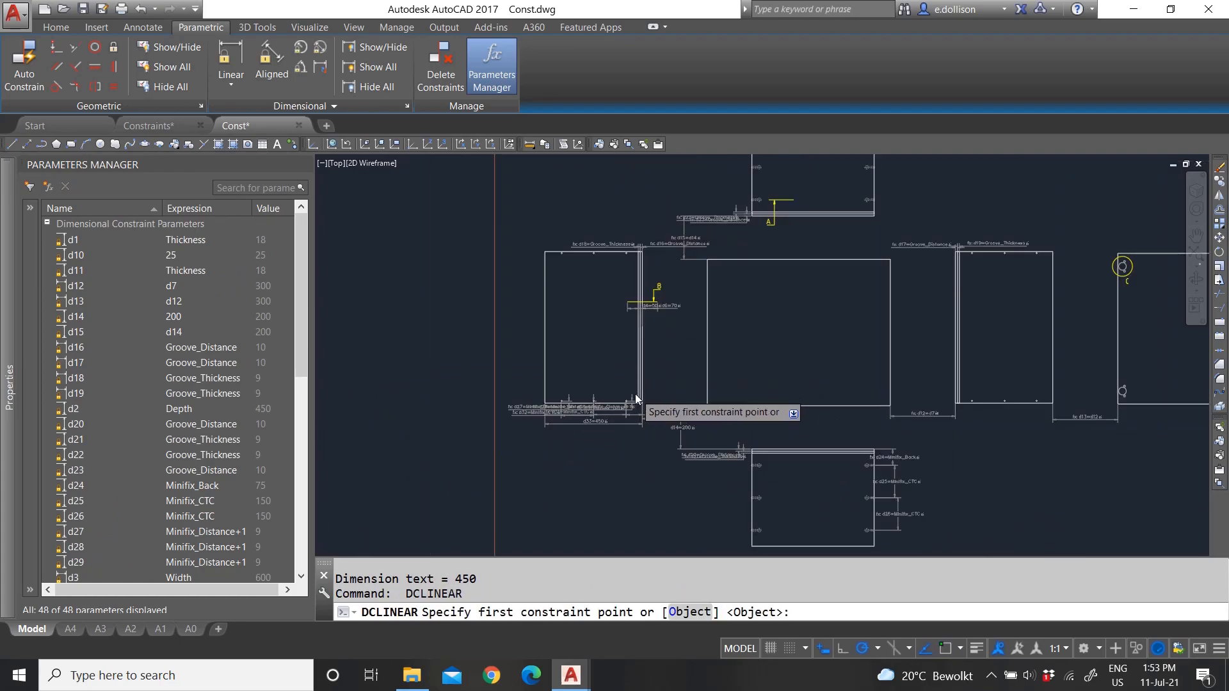
pyautogui.scroll(4, 629, 439)
pyautogui.click(630, 433)
pyautogui.scroll(-3, 628, 409)
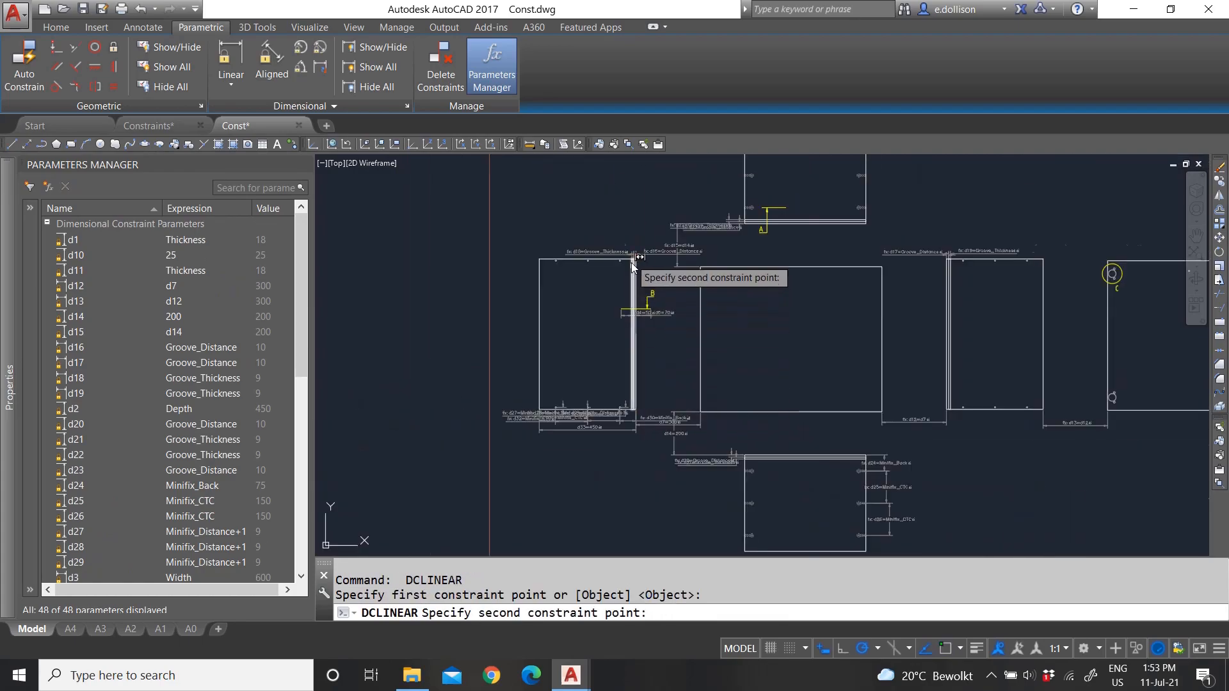
pyautogui.scroll(3, 608, 256)
pyautogui.click(605, 255)
pyautogui.scroll(-3, 658, 244)
pyautogui.scroll(2, 677, 331)
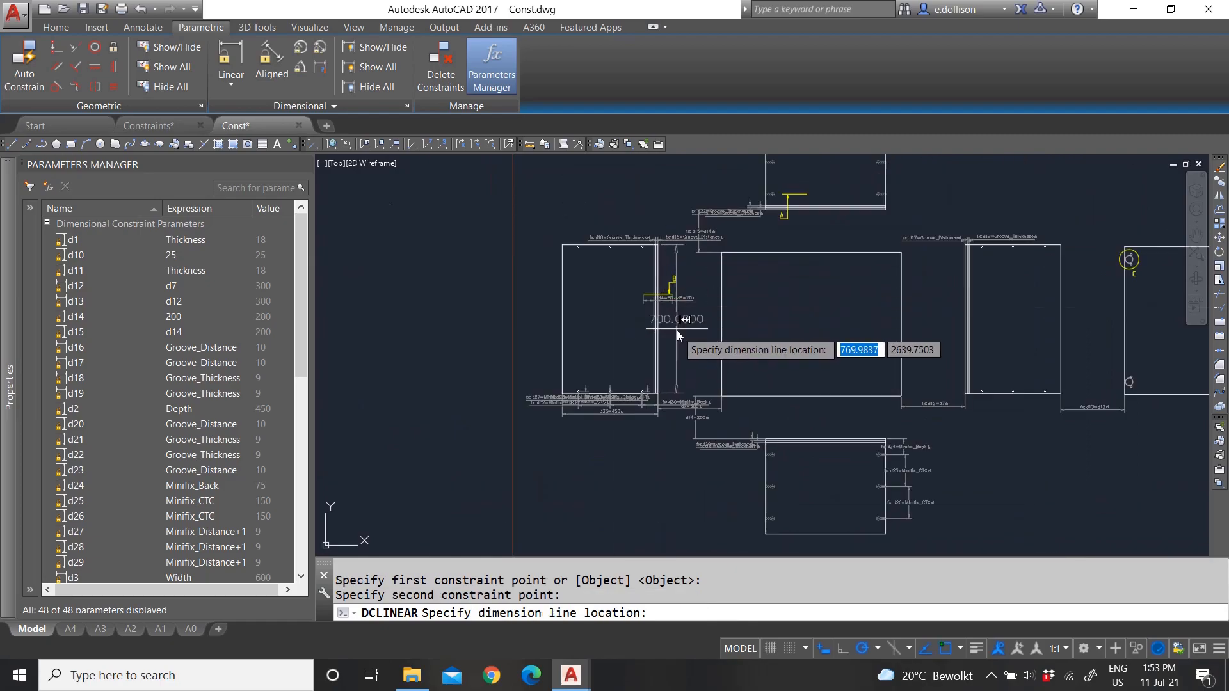
pyautogui.click(686, 352)
pyautogui.press('Return')
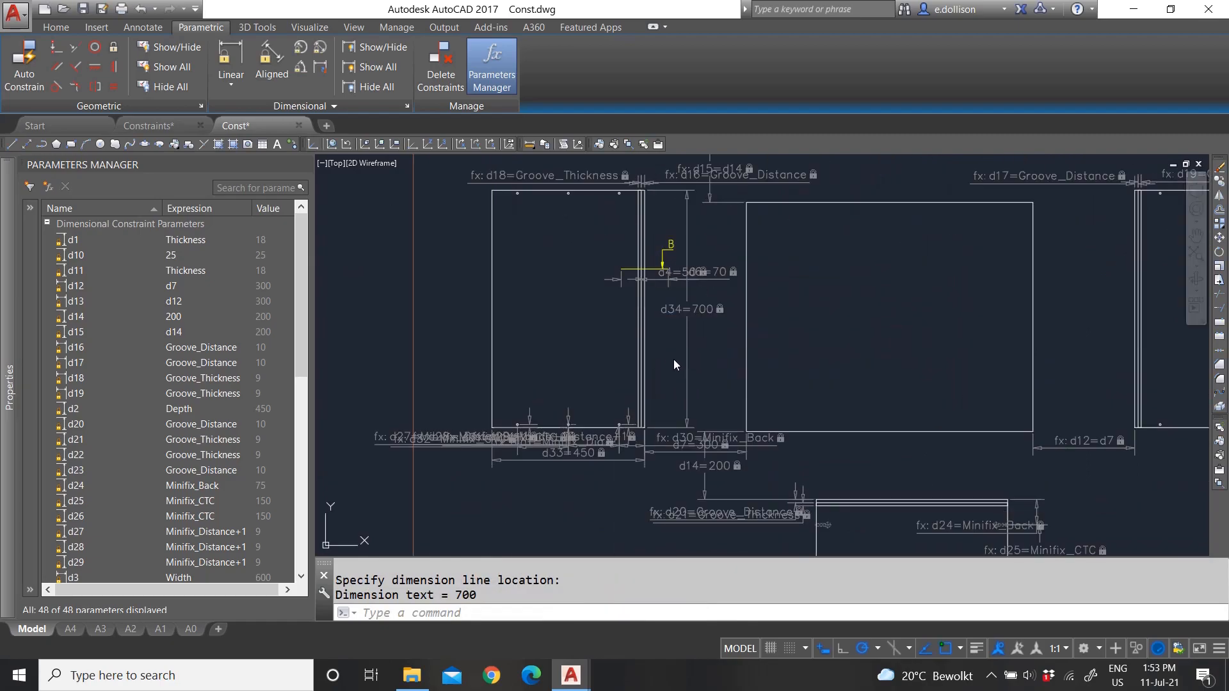
pyautogui.press('Escape')
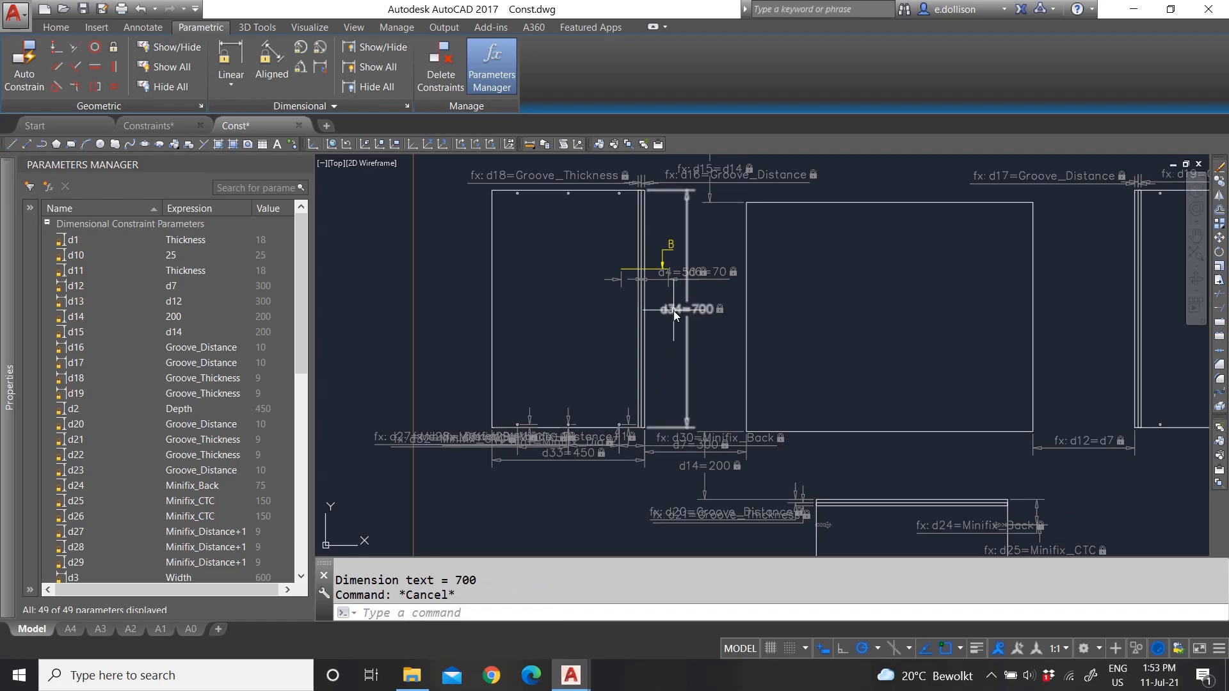
pyautogui.click(687, 318)
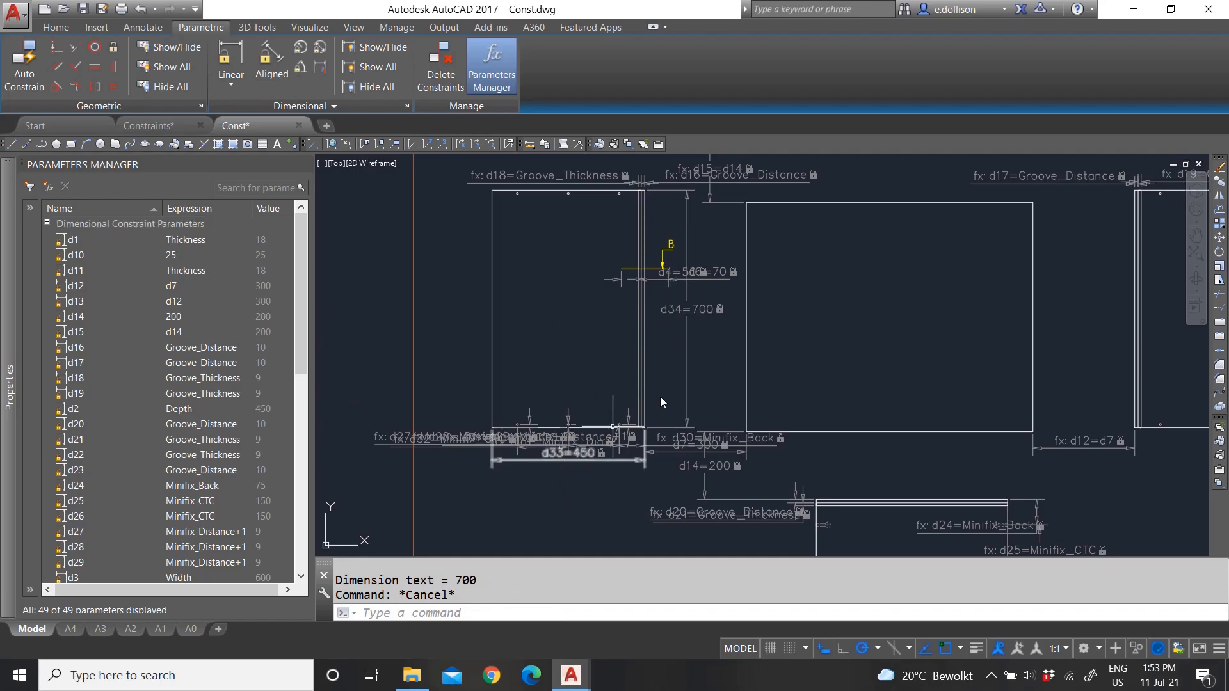
pyautogui.press('Escape')
# - Copy the user parameter name Depth and set the expression of the panel width constraint d33 to it
pyautogui.scroll(-8, 202, 492)
pyautogui.scroll(-1, 204, 504)
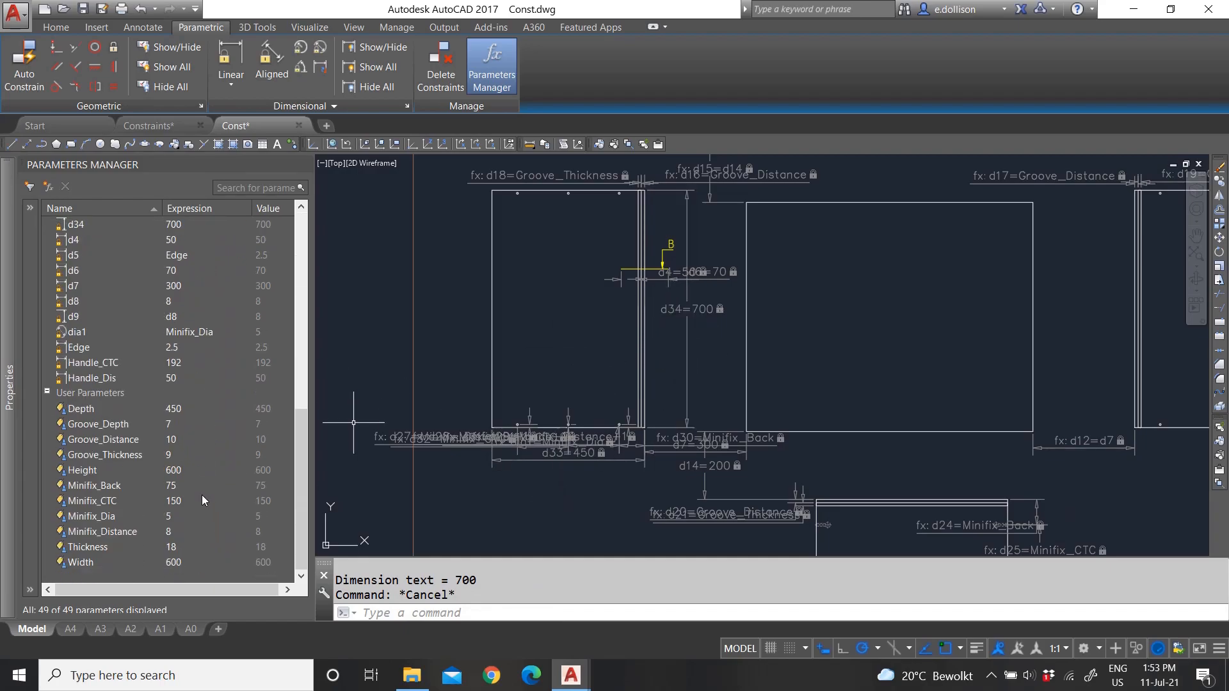
pyautogui.scroll(3, 192, 468)
pyautogui.doubleClick(89, 503)
pyautogui.rightClick(88, 501)
pyautogui.click(138, 524)
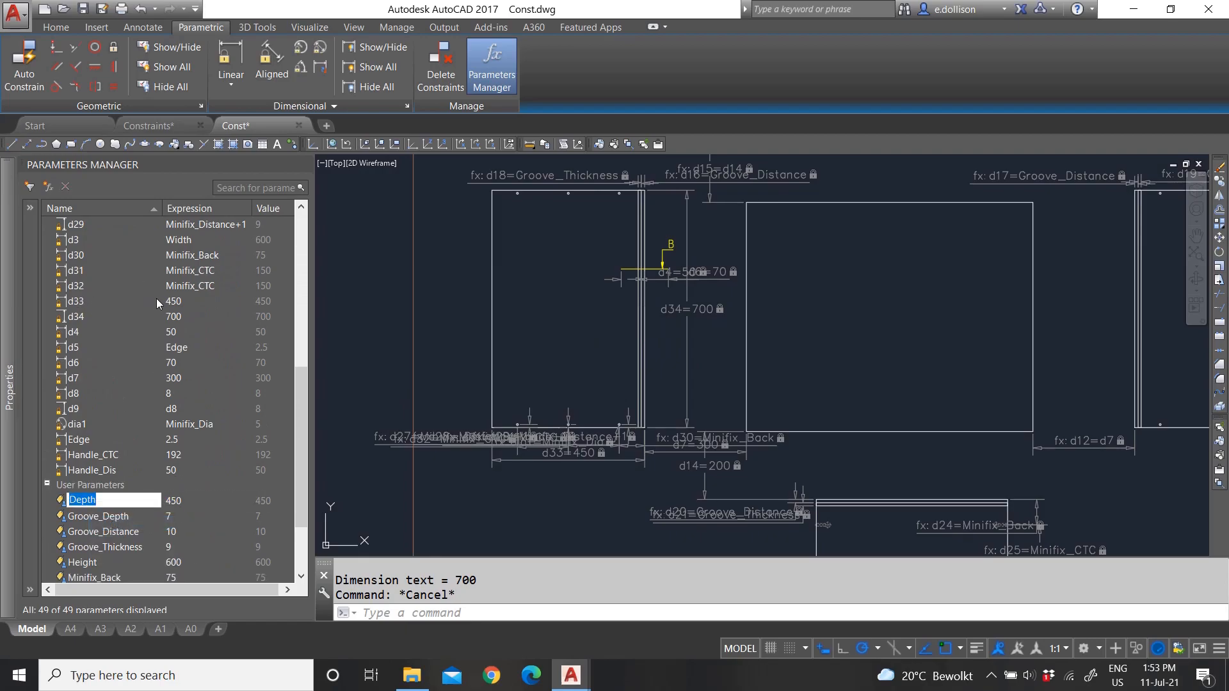
pyautogui.doubleClick(186, 300)
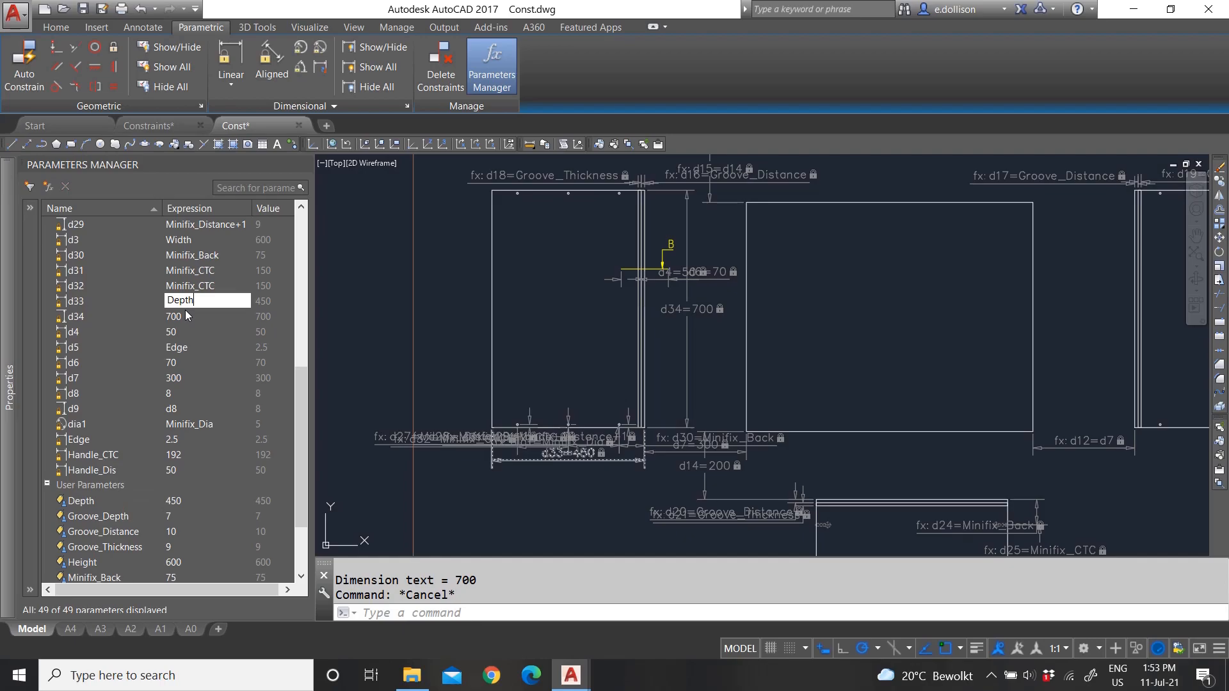
# - Copy the user parameter name Height and set the expression of the panel height constraint d34 to it
pyautogui.click(186, 315)
pyautogui.doubleClick(98, 561)
pyautogui.rightClick(98, 561)
pyautogui.click(131, 585)
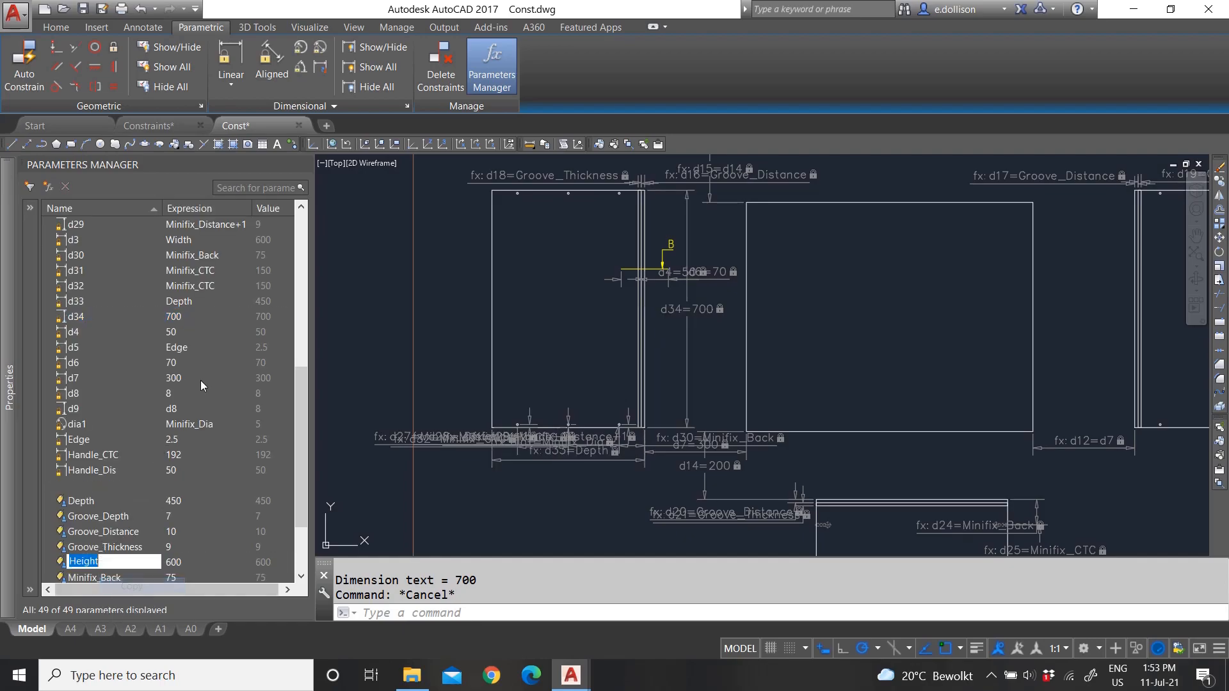
pyautogui.doubleClick(182, 317)
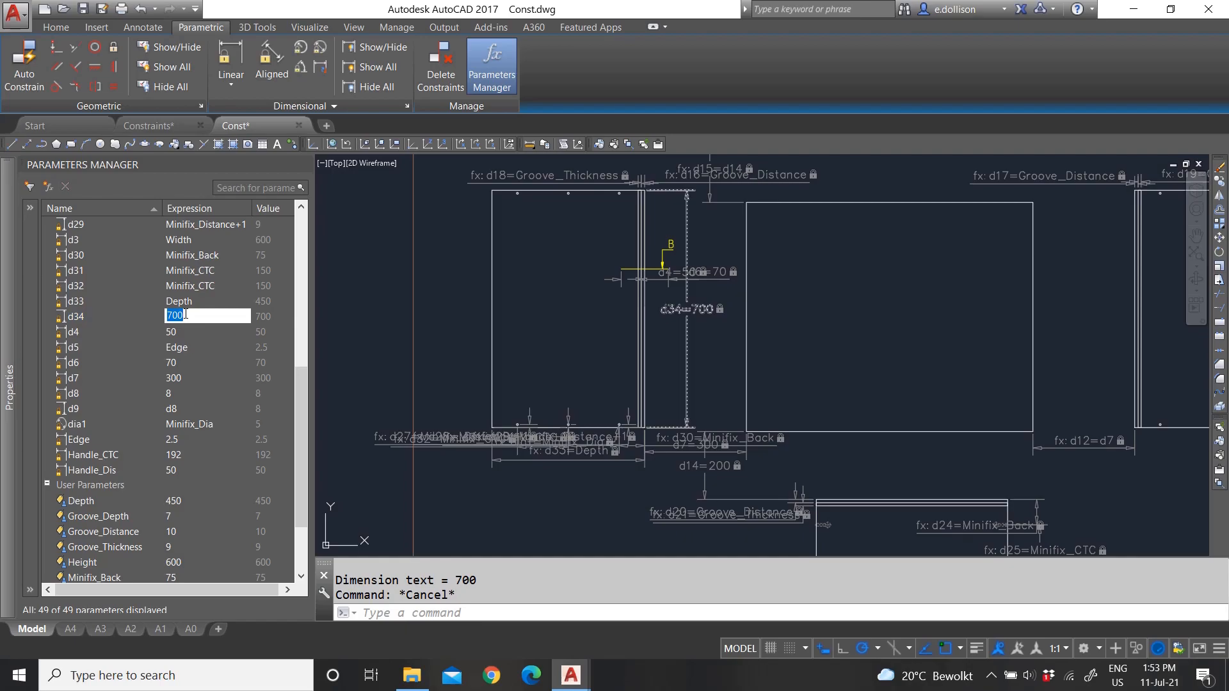
pyautogui.click(373, 343)
pyautogui.press('Escape')
pyautogui.press('Escape')
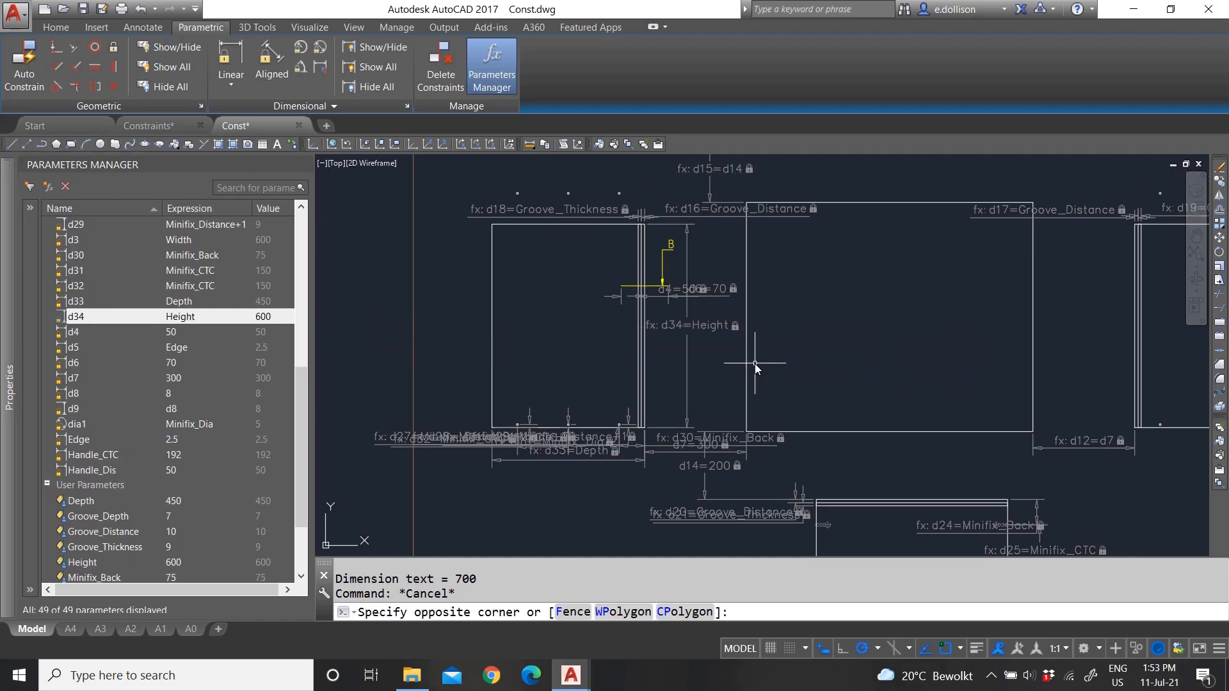
pyautogui.scroll(-2, 579, 350)
pyautogui.scroll(1, 777, 332)
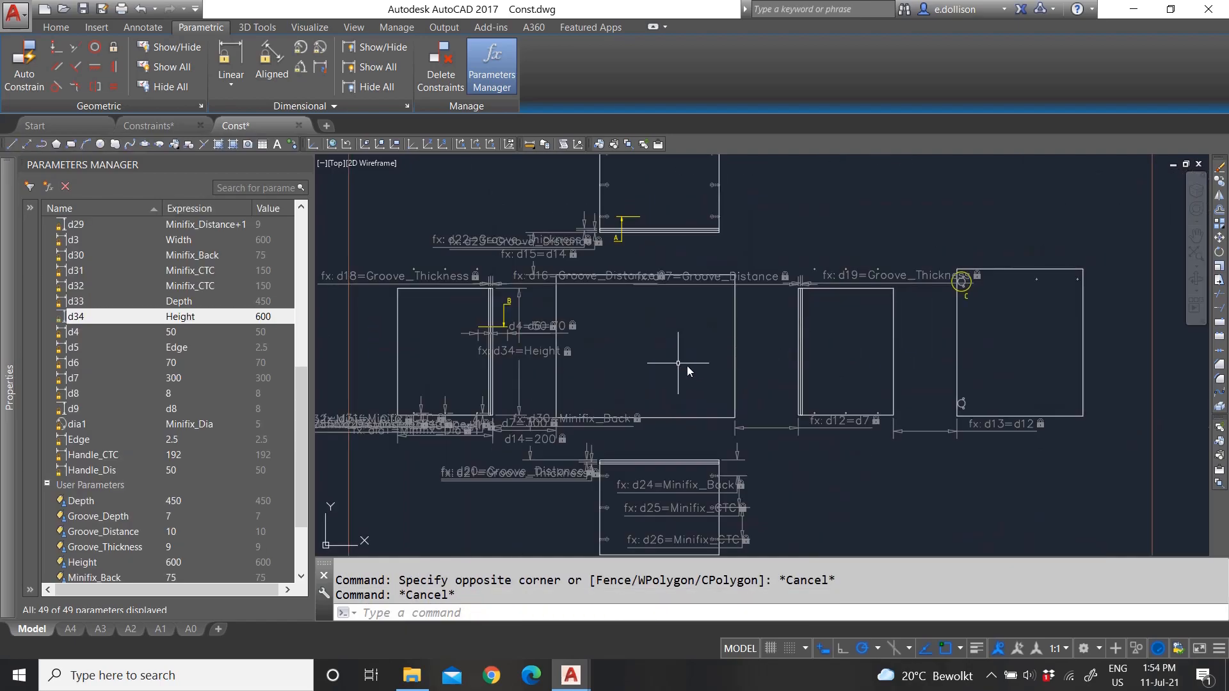
pyautogui.scroll(2, 882, 314)
pyautogui.scroll(4, 845, 247)
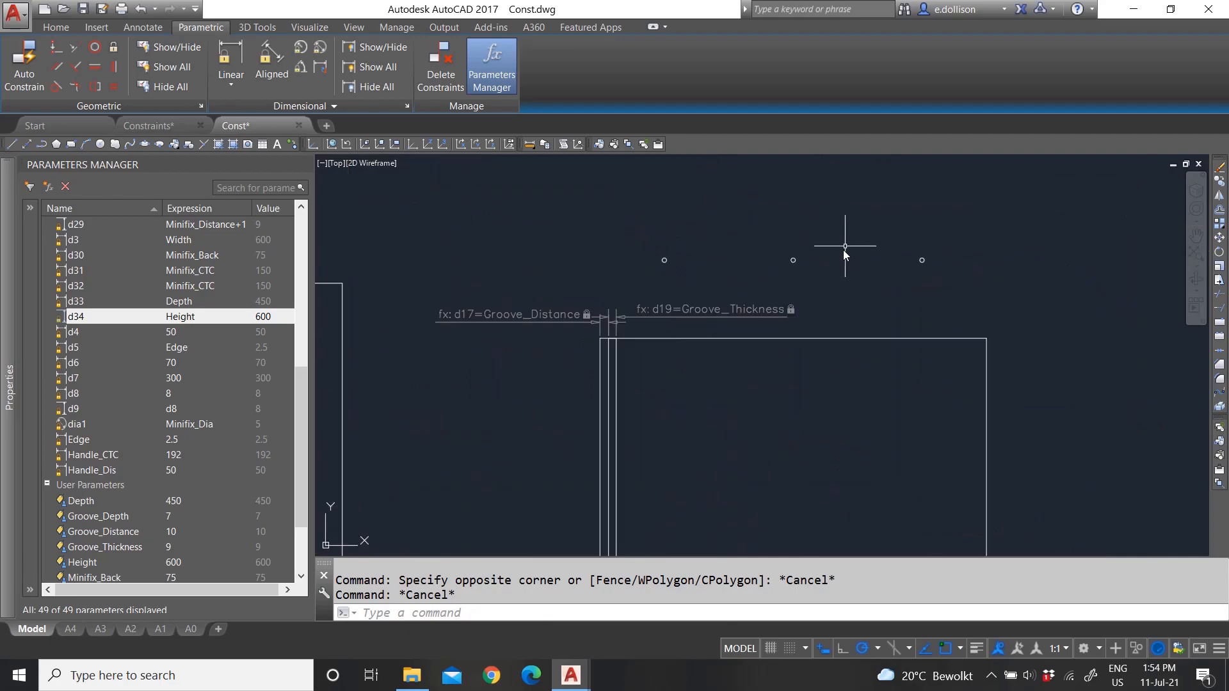
pyautogui.scroll(-2, 590, 256)
pyautogui.scroll(2, 654, 276)
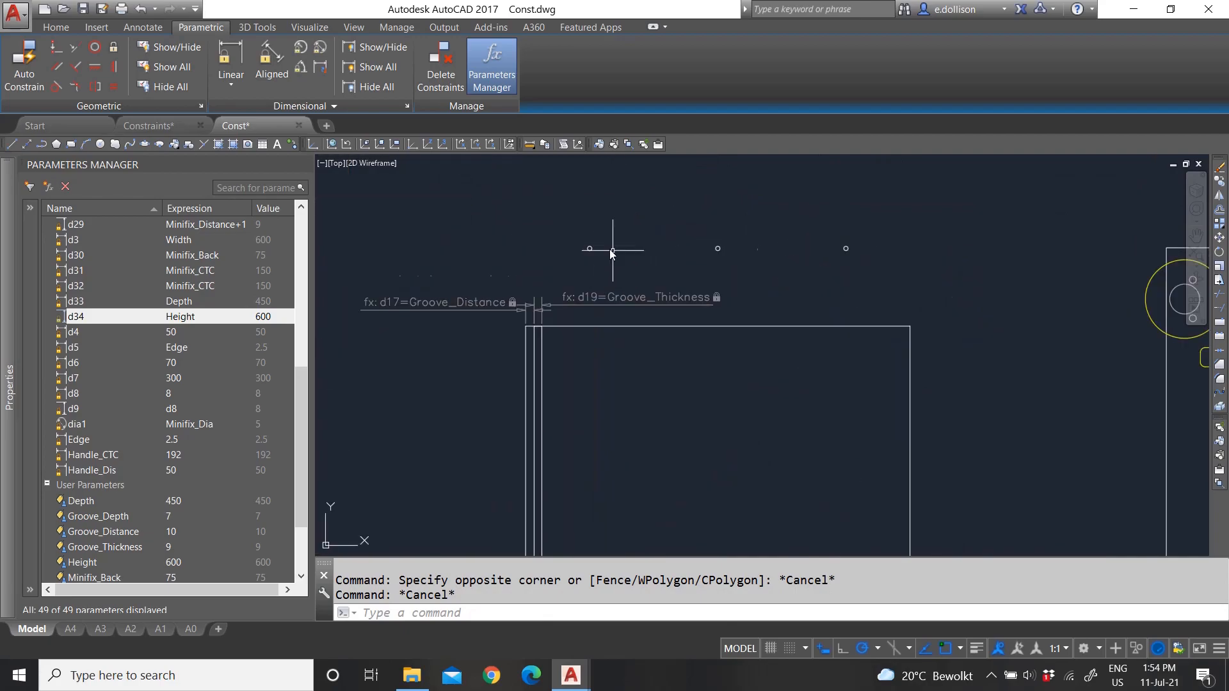
pyautogui.click(566, 232)
pyautogui.click(894, 285)
pyautogui.write('m')
pyautogui.press('Return')
pyautogui.click(910, 327)
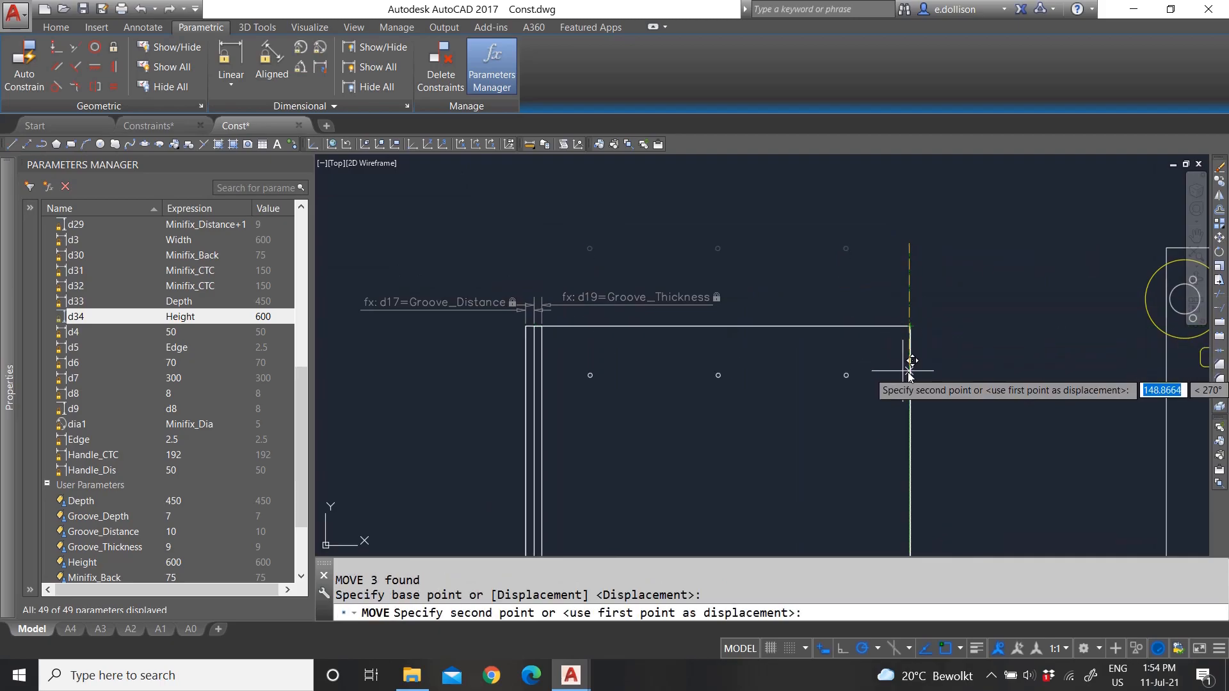
pyautogui.press('Escape')
# - Move the three minifix holes above the right-hand grooved side panel straight down inside the panel, just below its top edge
pyautogui.click(568, 238)
pyautogui.click(952, 293)
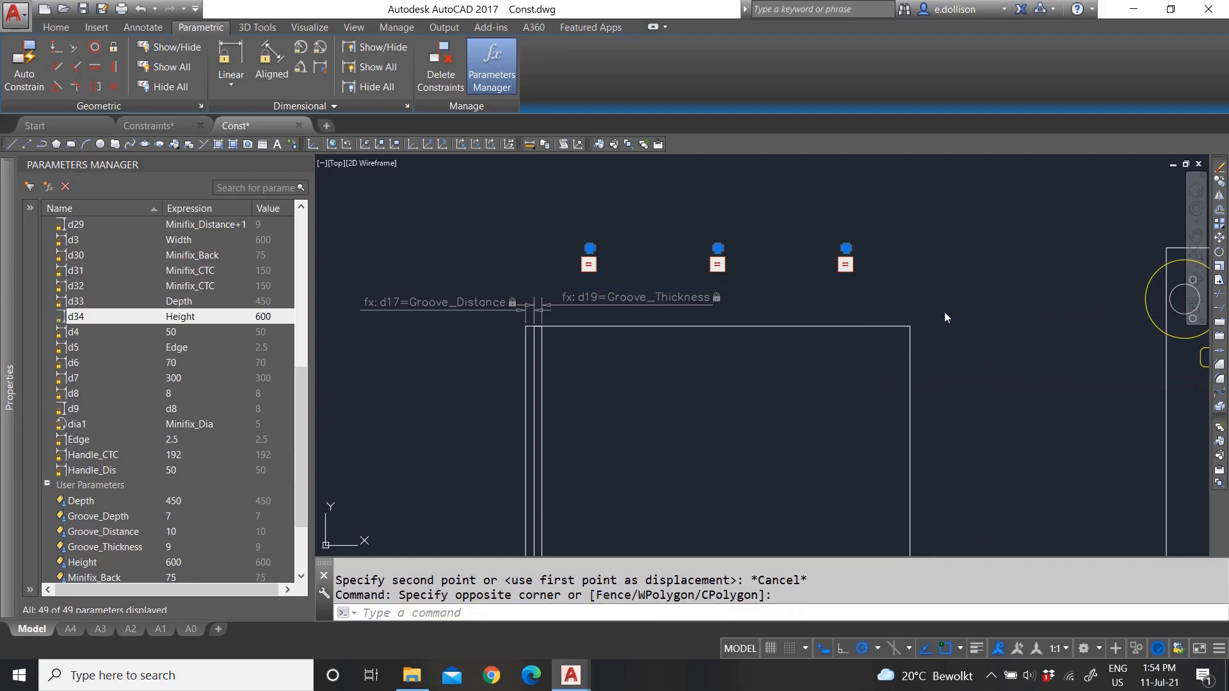
pyautogui.write('m')
pyautogui.press('Return')
pyautogui.click(945, 313)
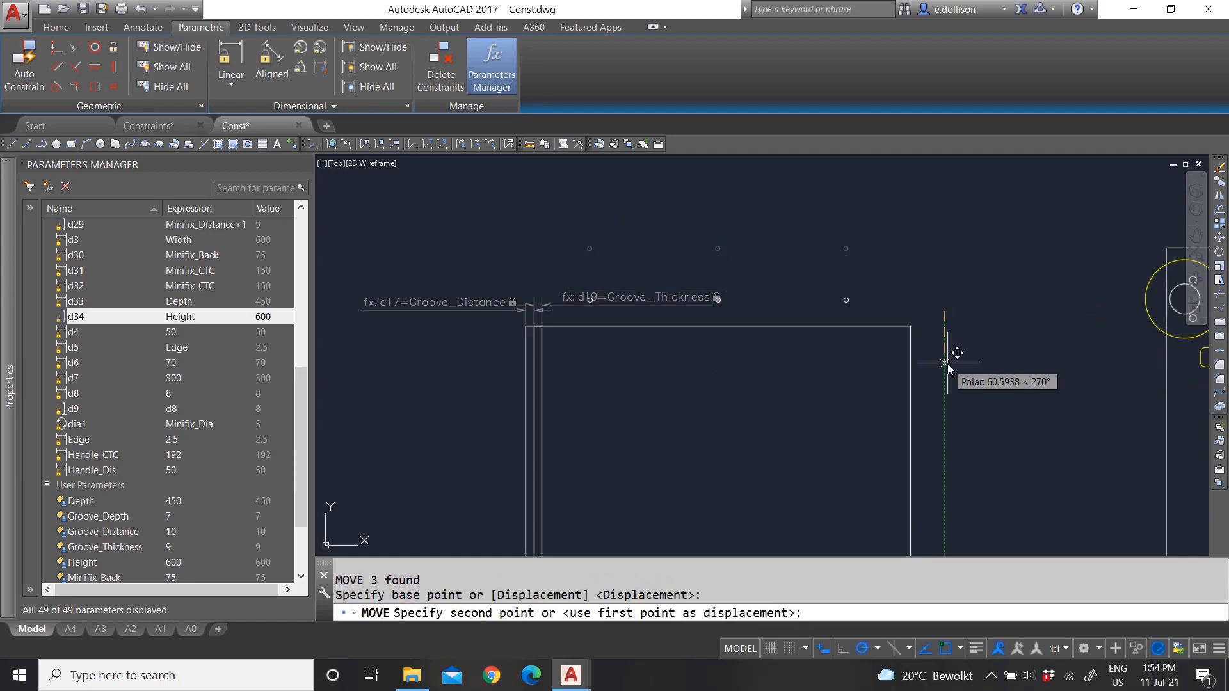
pyautogui.click(950, 400)
pyautogui.scroll(-4, 891, 292)
pyautogui.scroll(2, 634, 339)
pyautogui.scroll(-2, 567, 389)
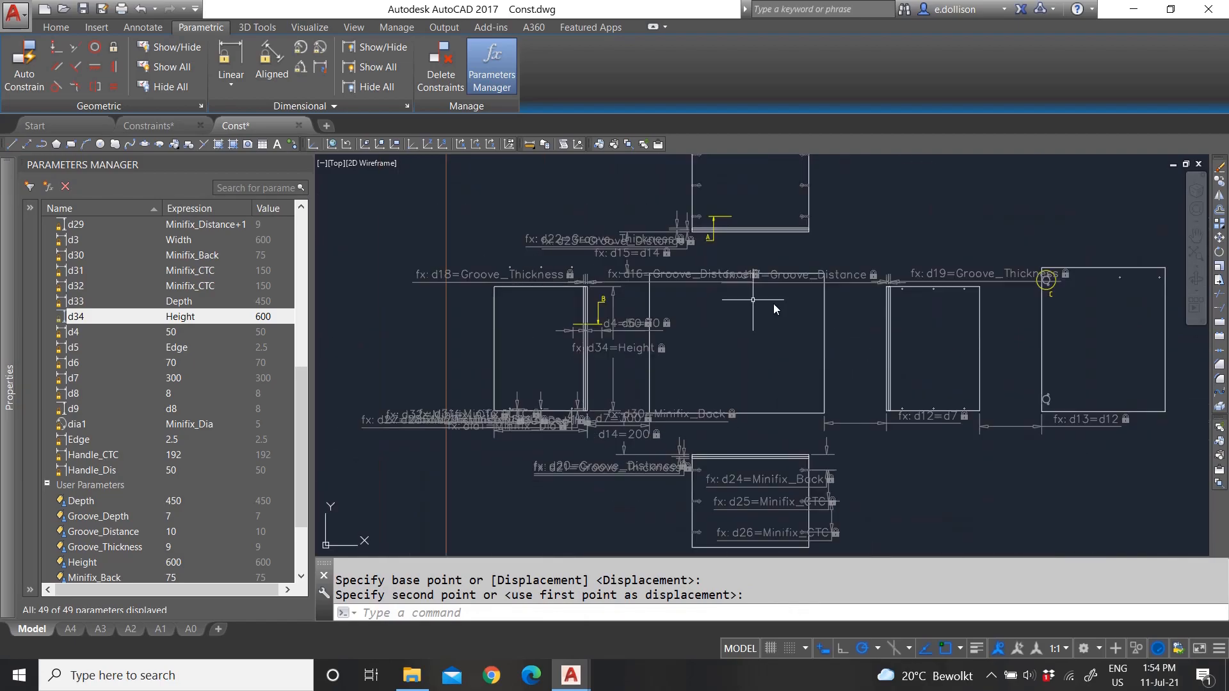
# - Move the three minifix holes above the leftmost panel straight down inside the panel, just below its top edge
pyautogui.scroll(4, 517, 301)
pyautogui.click(466, 198)
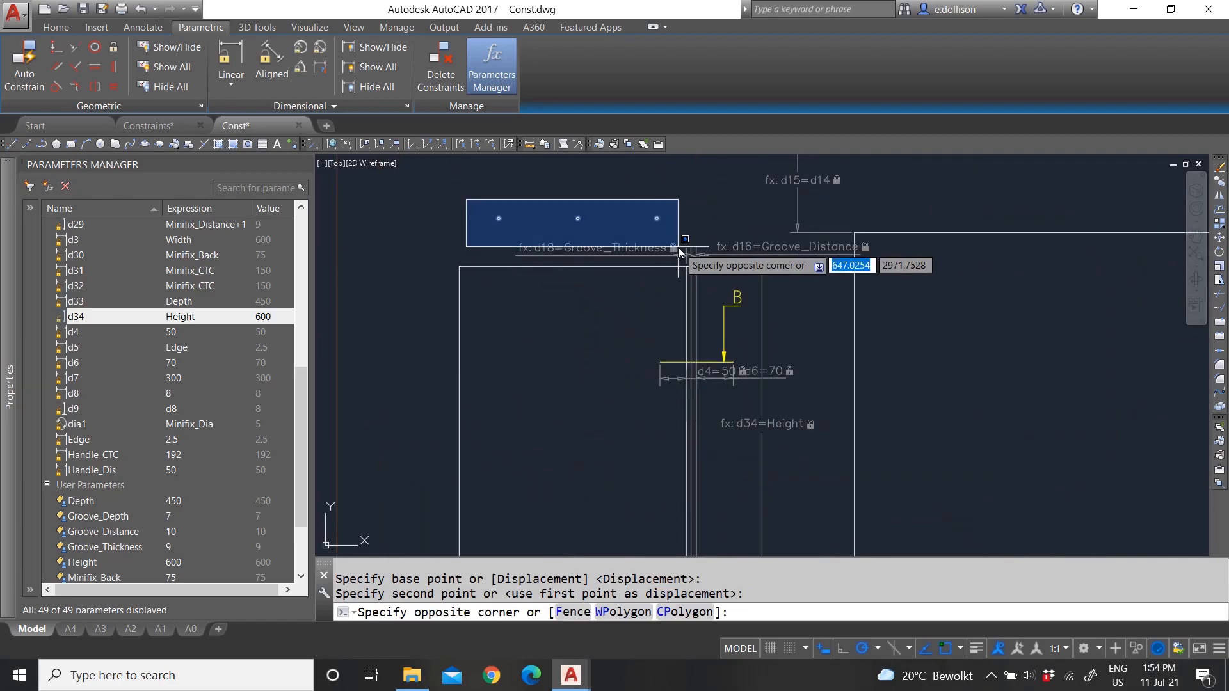
pyautogui.click(677, 247)
pyautogui.write('m')
pyautogui.press('Return')
pyautogui.click(563, 308)
pyautogui.click(563, 373)
pyautogui.scroll(-3, 654, 303)
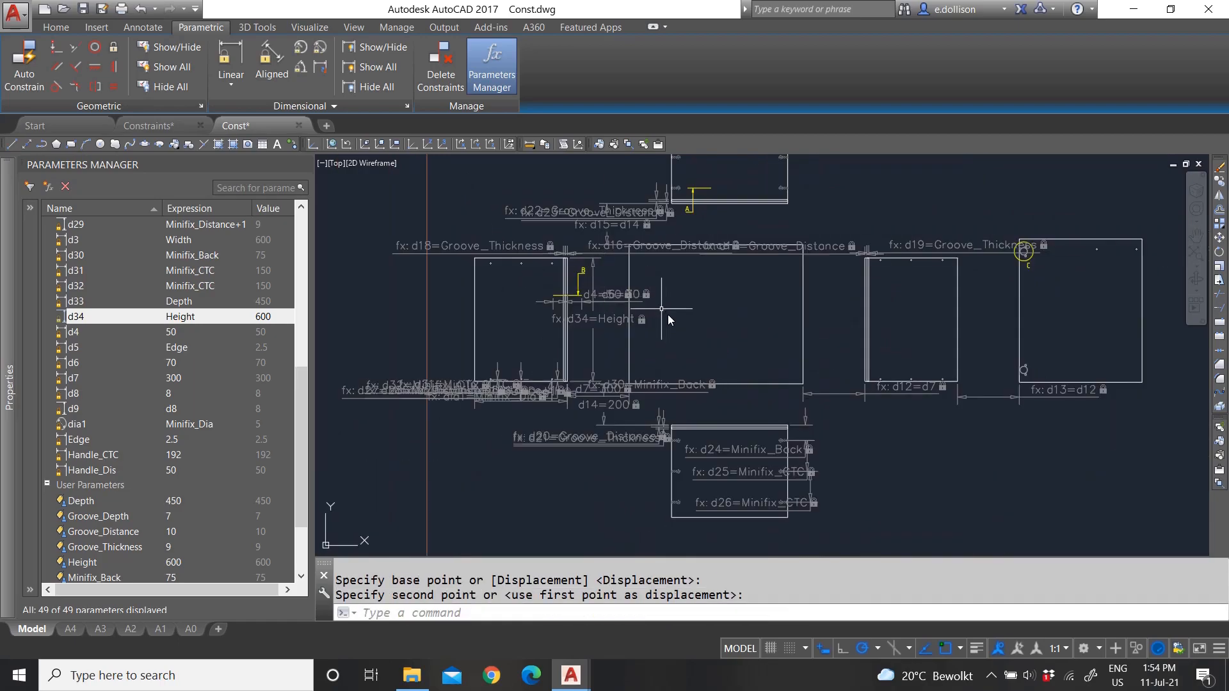
pyautogui.scroll(3, 663, 298)
pyautogui.scroll(-2, 588, 428)
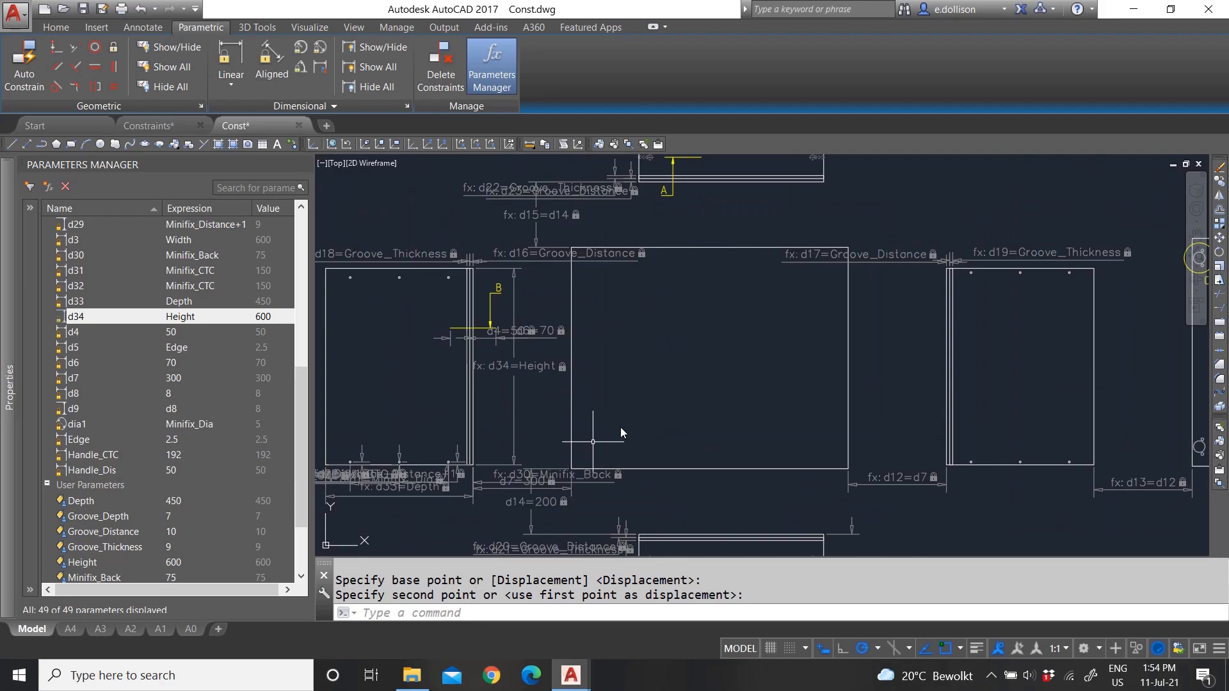
pyautogui.click(231, 64)
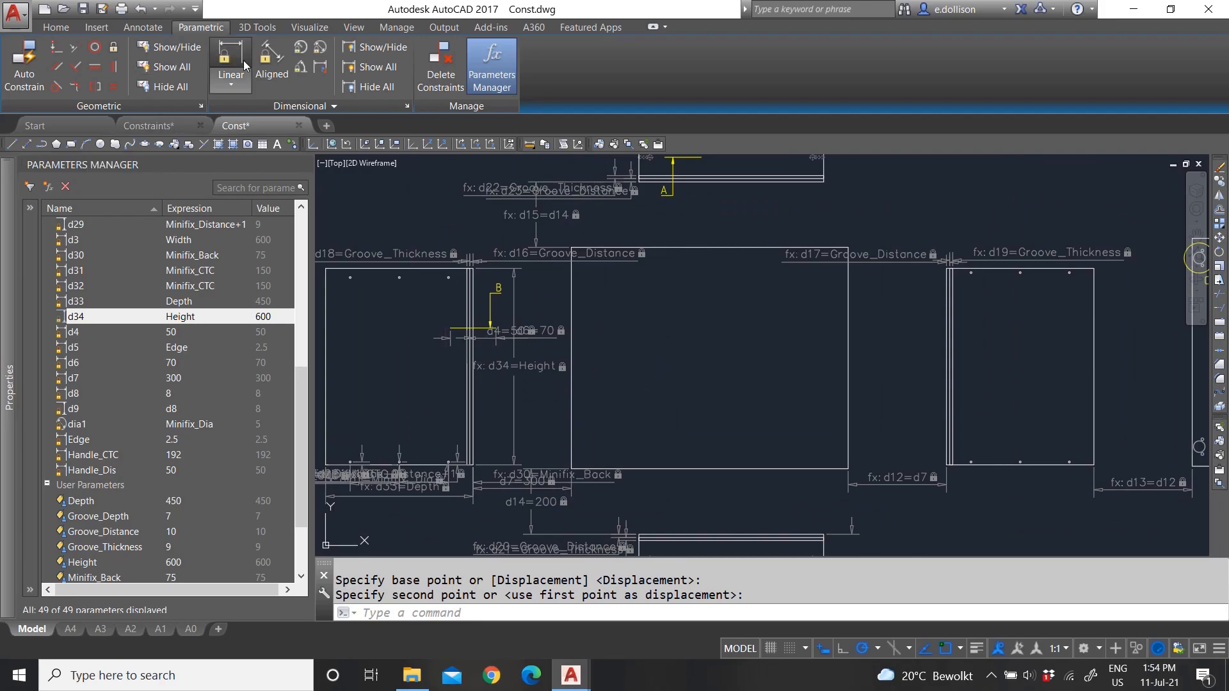
pyautogui.click(846, 320)
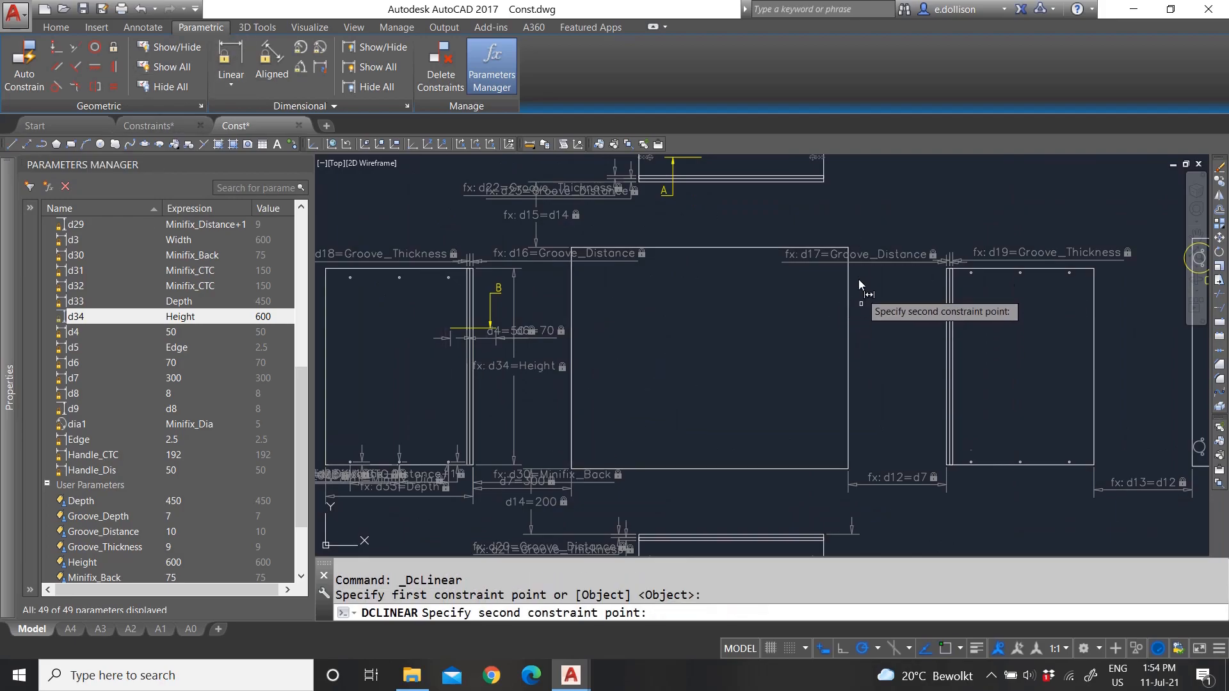
pyautogui.click(828, 250)
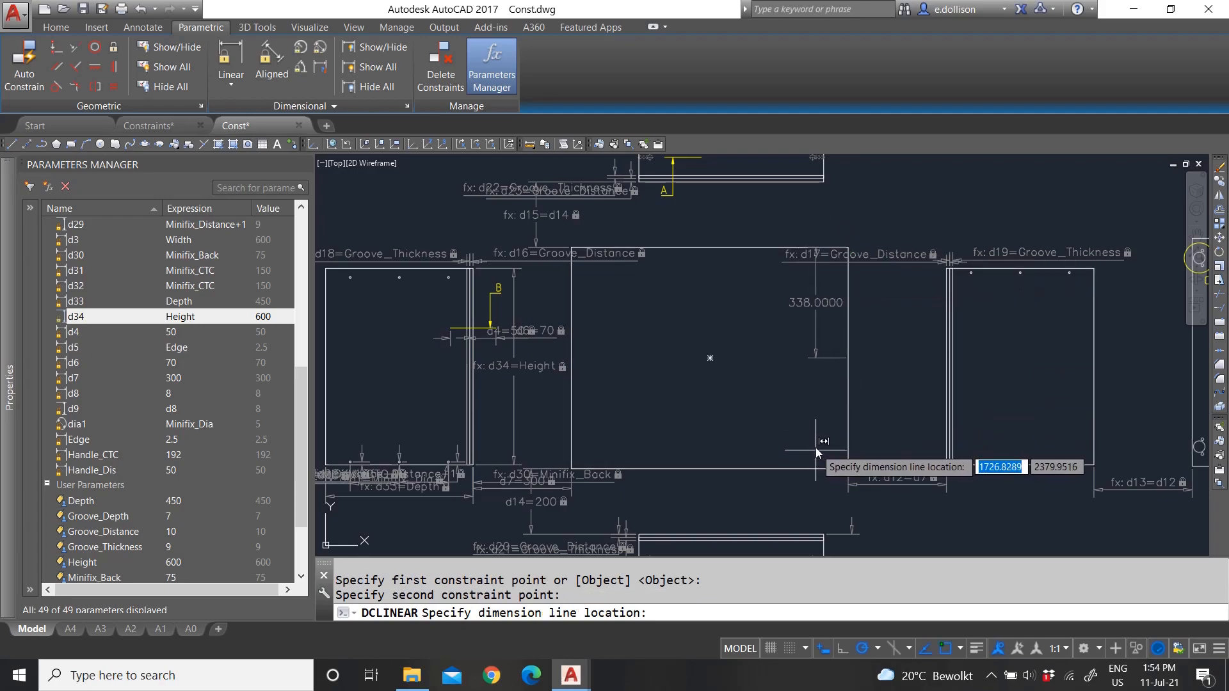
pyautogui.press('Escape')
# - Add a vertical linear constraint over the full height of the central panel, between its top and bottom edges, placed inside the panel
pyautogui.press('Return')
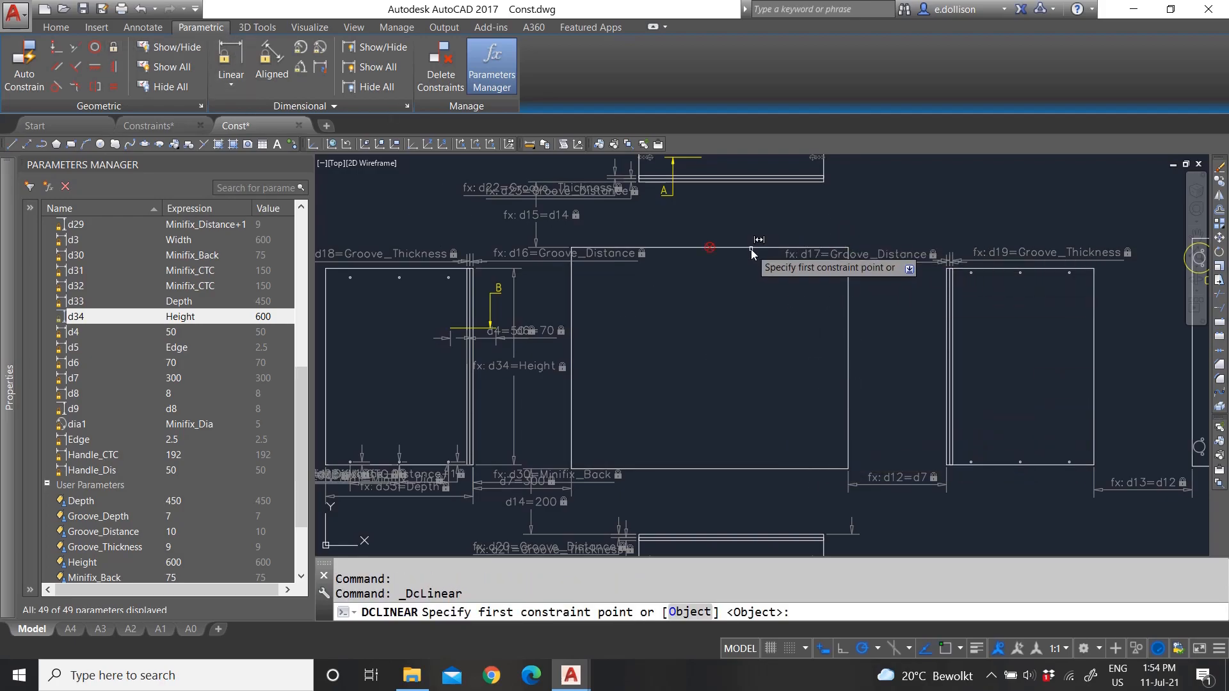
pyautogui.click(751, 249)
pyautogui.click(746, 466)
pyautogui.click(763, 359)
pyautogui.press('Return')
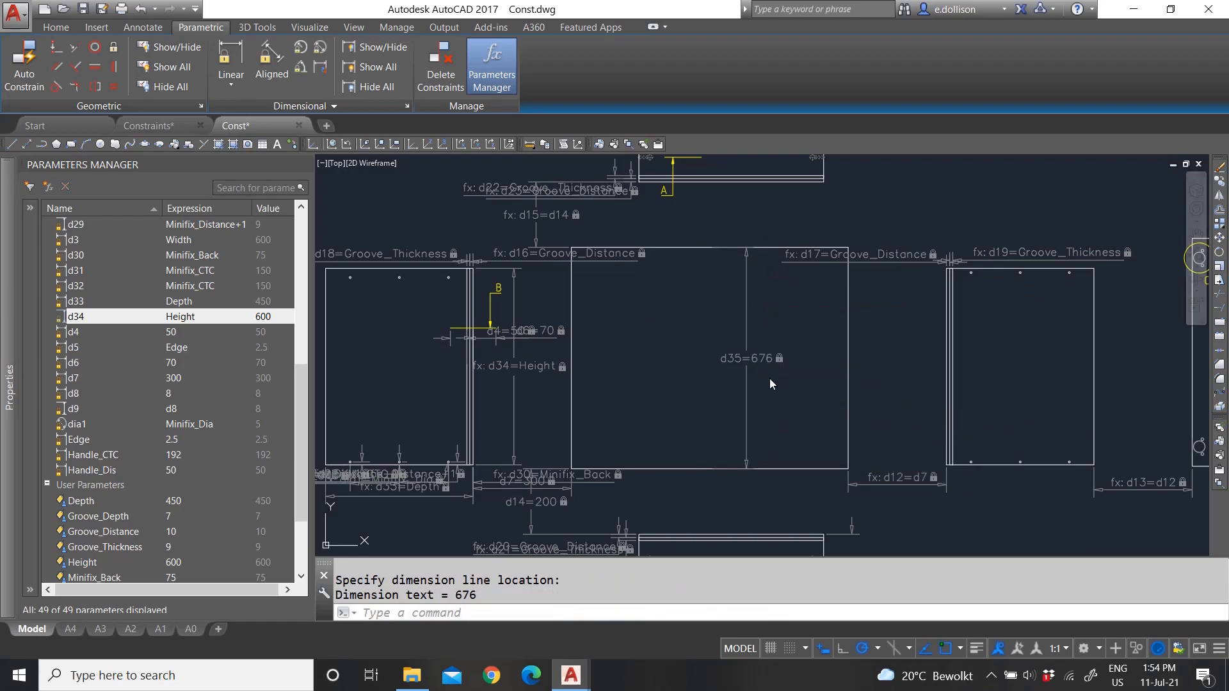
pyautogui.press('Escape')
# - Examine the groove cross-section in Detail B, including its depth and distance from the panel edge
pyautogui.scroll(-2, 682, 413)
pyautogui.scroll(2, 693, 407)
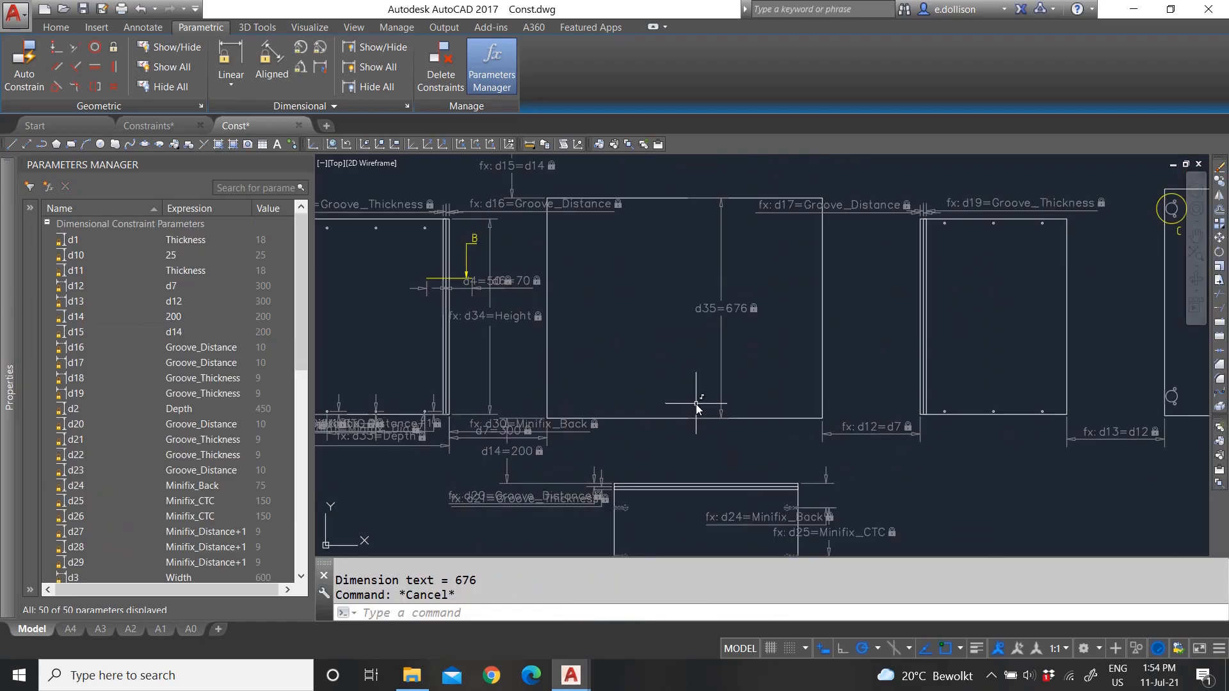
pyautogui.scroll(-6, 650, 409)
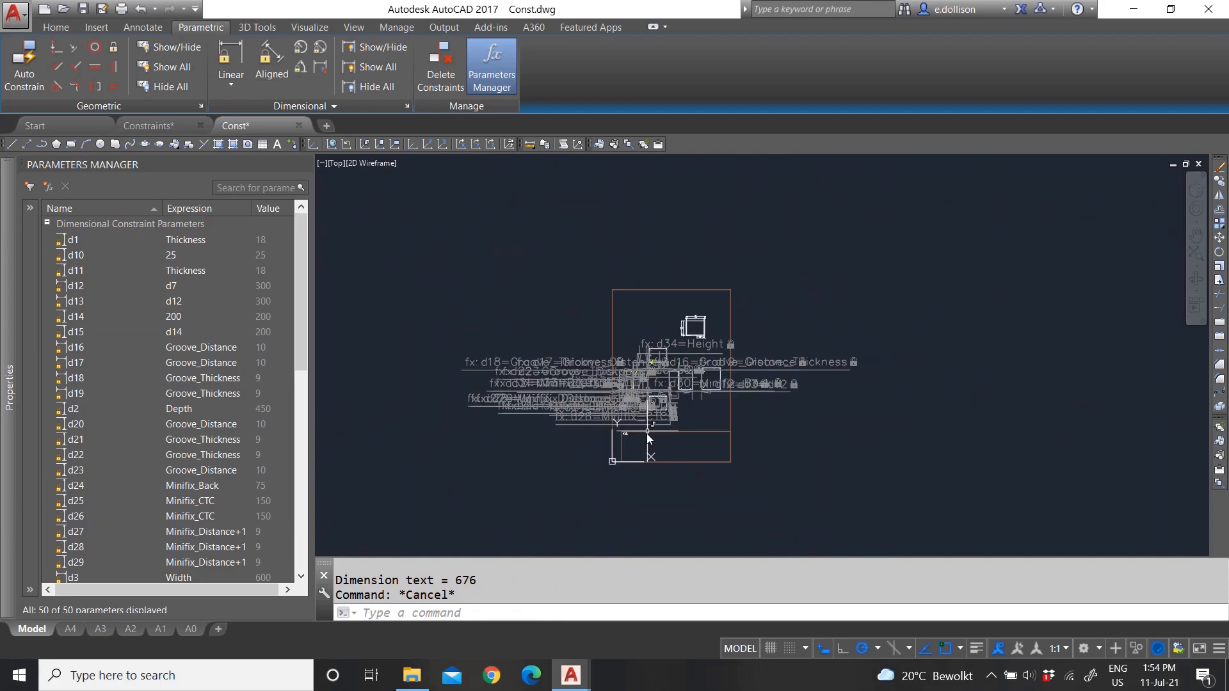
pyautogui.scroll(10, 626, 435)
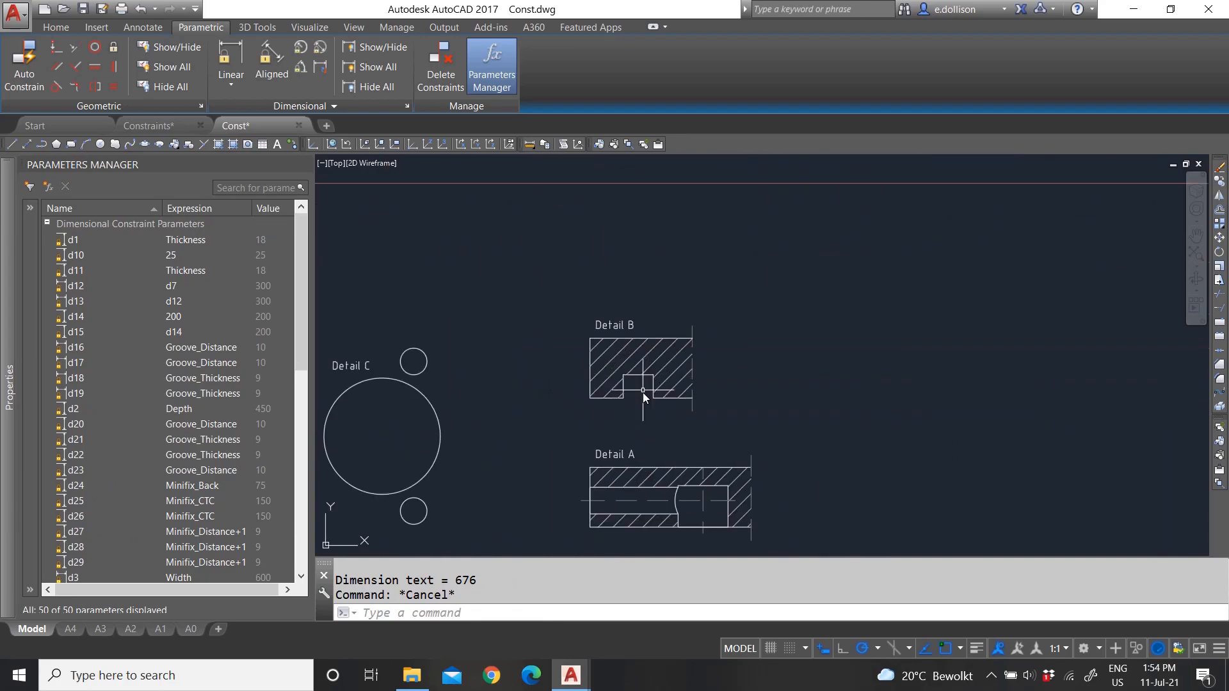
pyautogui.scroll(2, 640, 384)
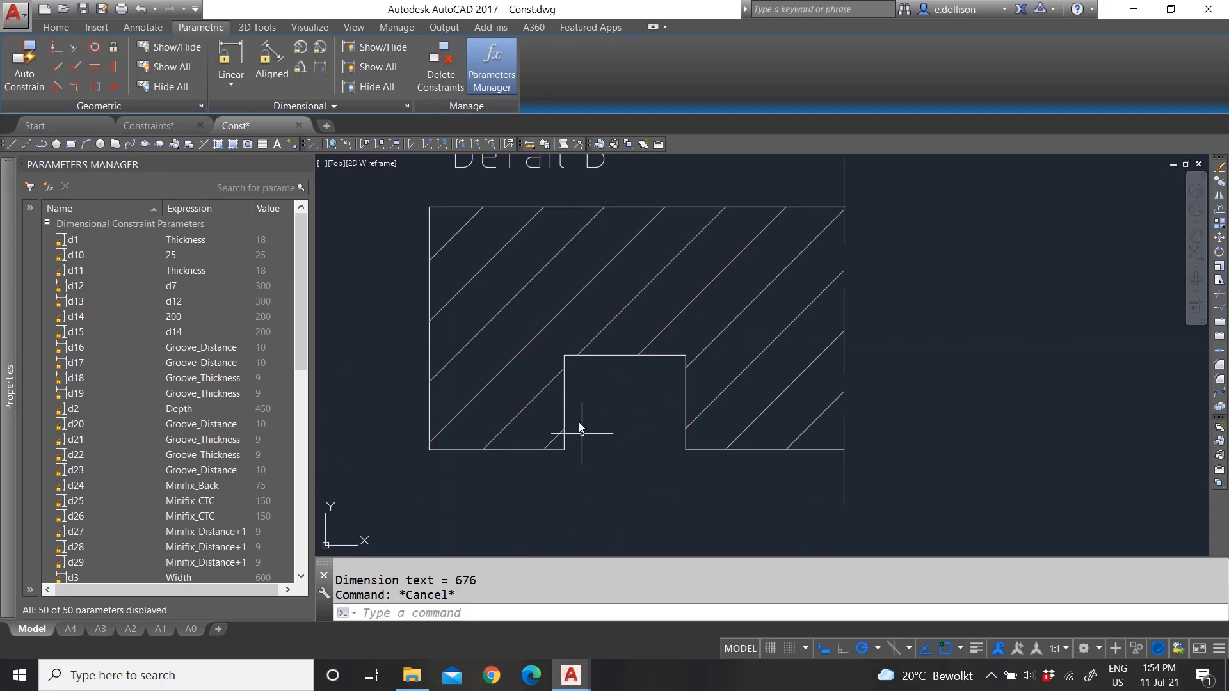
pyautogui.scroll(-3, 585, 416)
pyautogui.scroll(3, 582, 359)
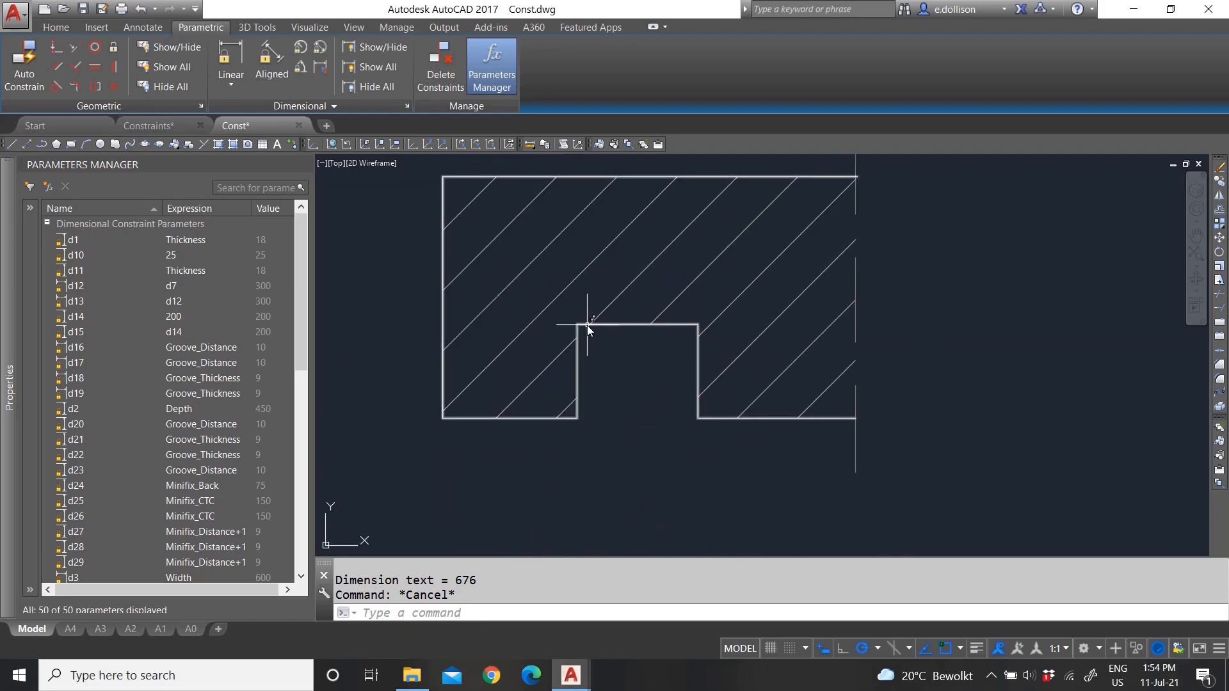
pyautogui.scroll(-2, 599, 363)
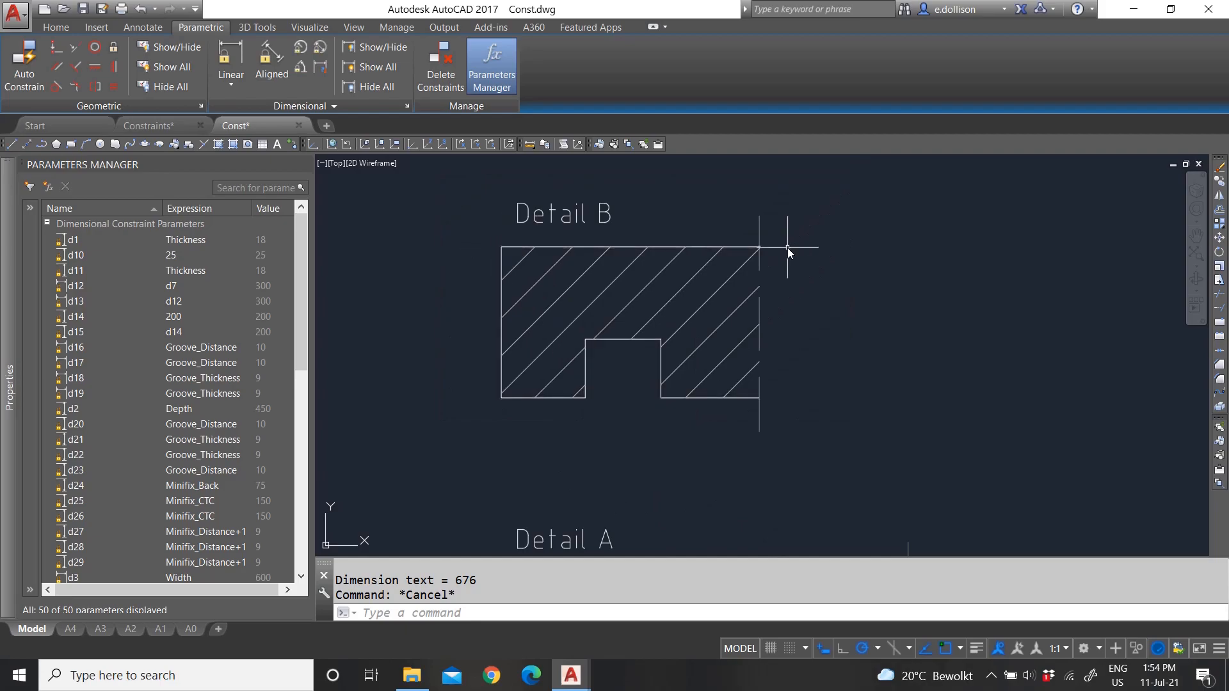
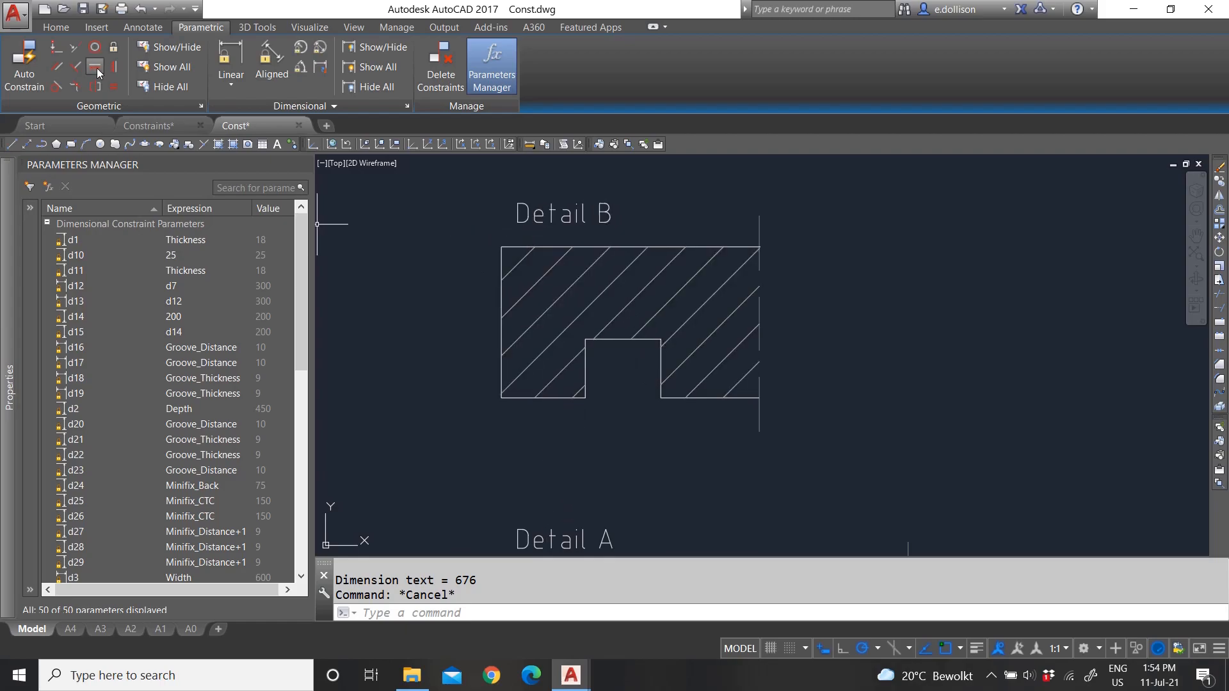
# - Check the remaining material between the groove and the panel's top face in Detail B with a temporary linear dimension
pyautogui.click(100, 26)
pyautogui.click(64, 29)
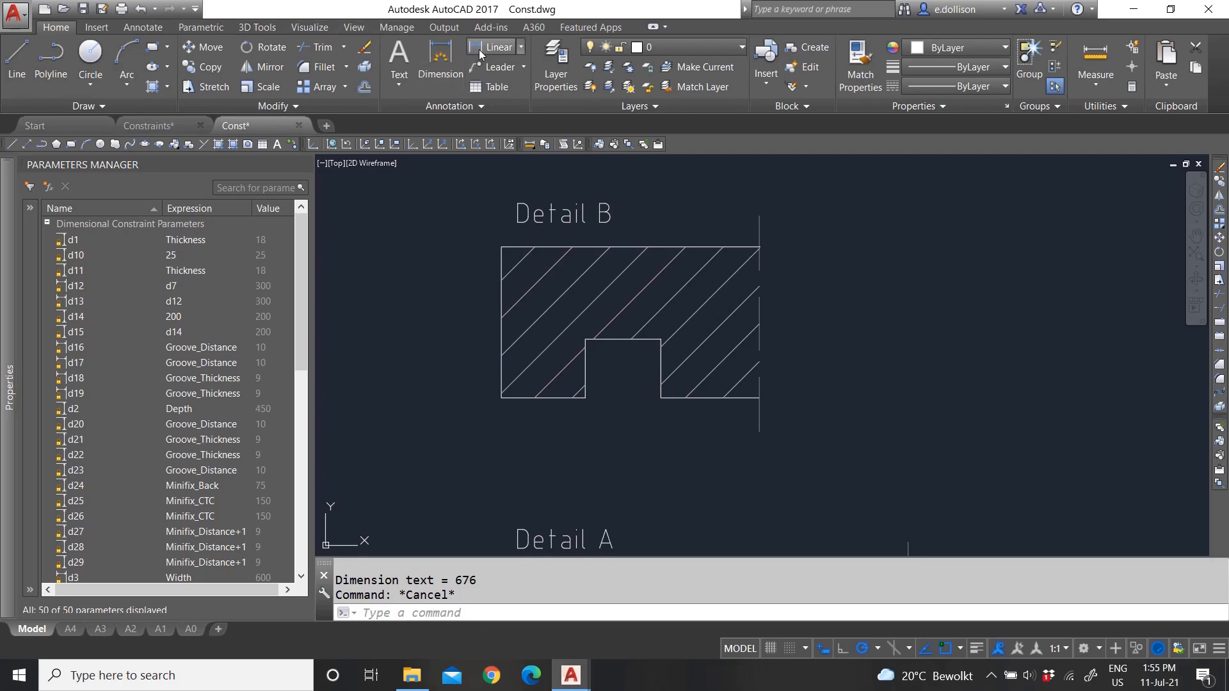
pyautogui.click(503, 46)
pyautogui.click(597, 340)
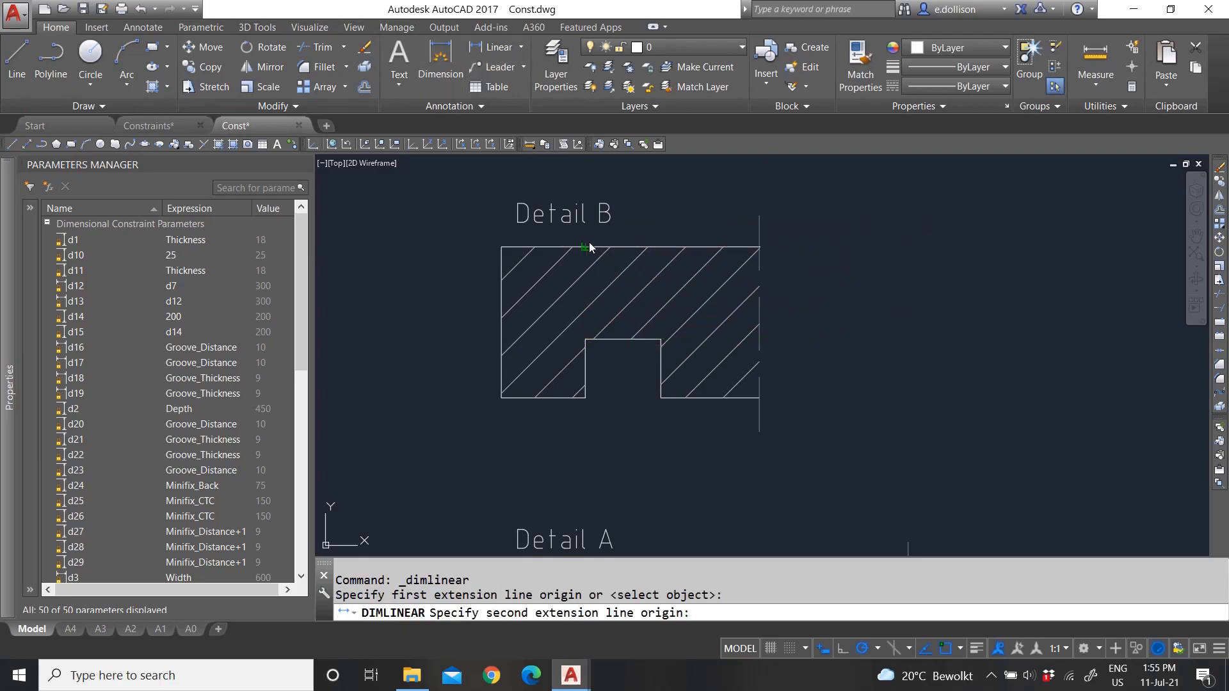
pyautogui.click(589, 244)
pyautogui.scroll(-4, 442, 344)
pyautogui.scroll(4, 548, 351)
pyautogui.scroll(-4, 557, 356)
pyautogui.press('Escape')
pyautogui.scroll(5, 608, 351)
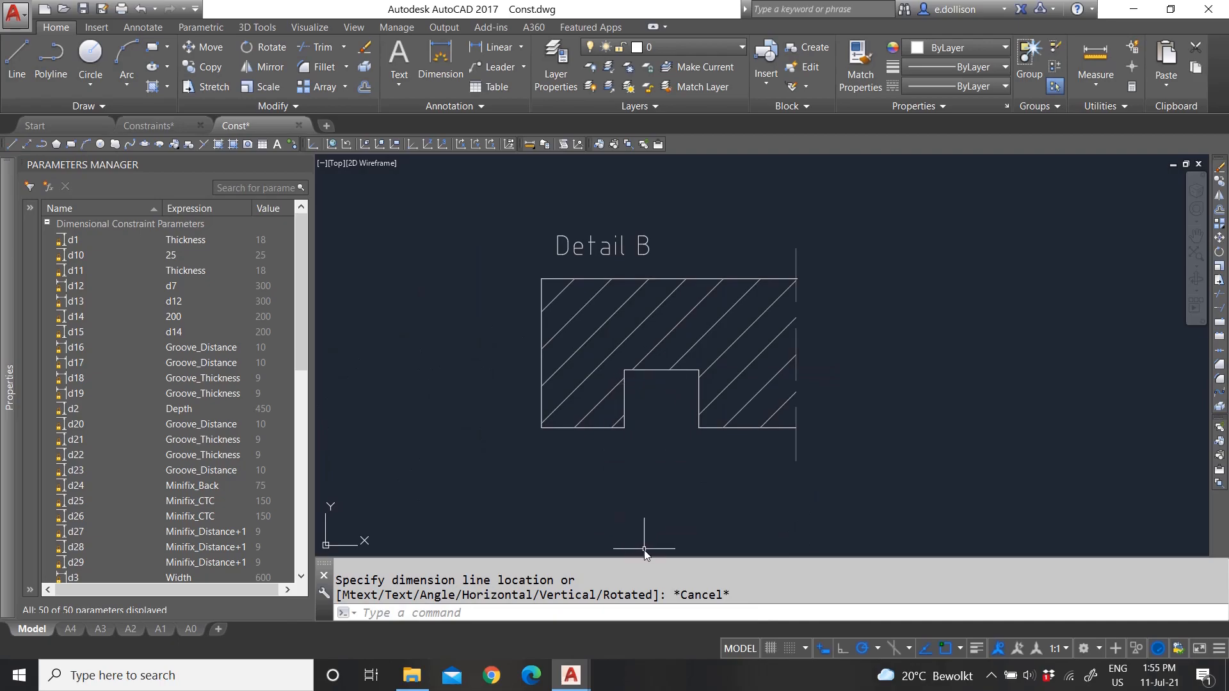
pyautogui.scroll(-6, 560, 382)
pyautogui.scroll(4, 598, 385)
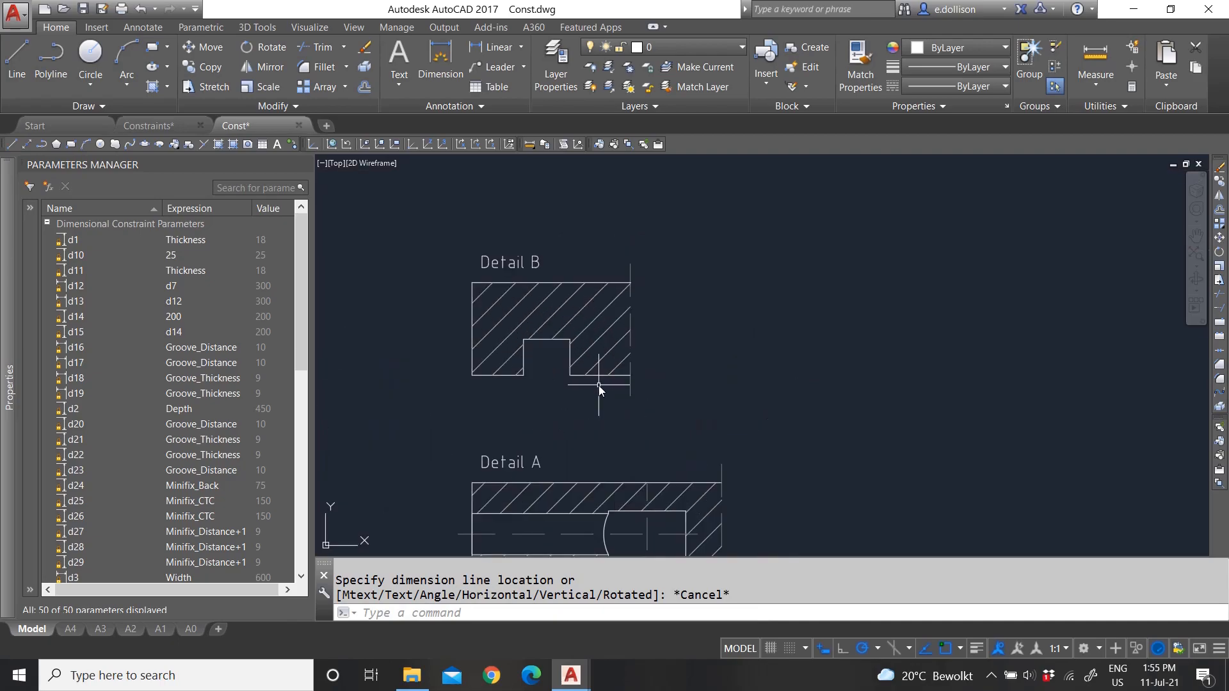
pyautogui.scroll(-8, 569, 379)
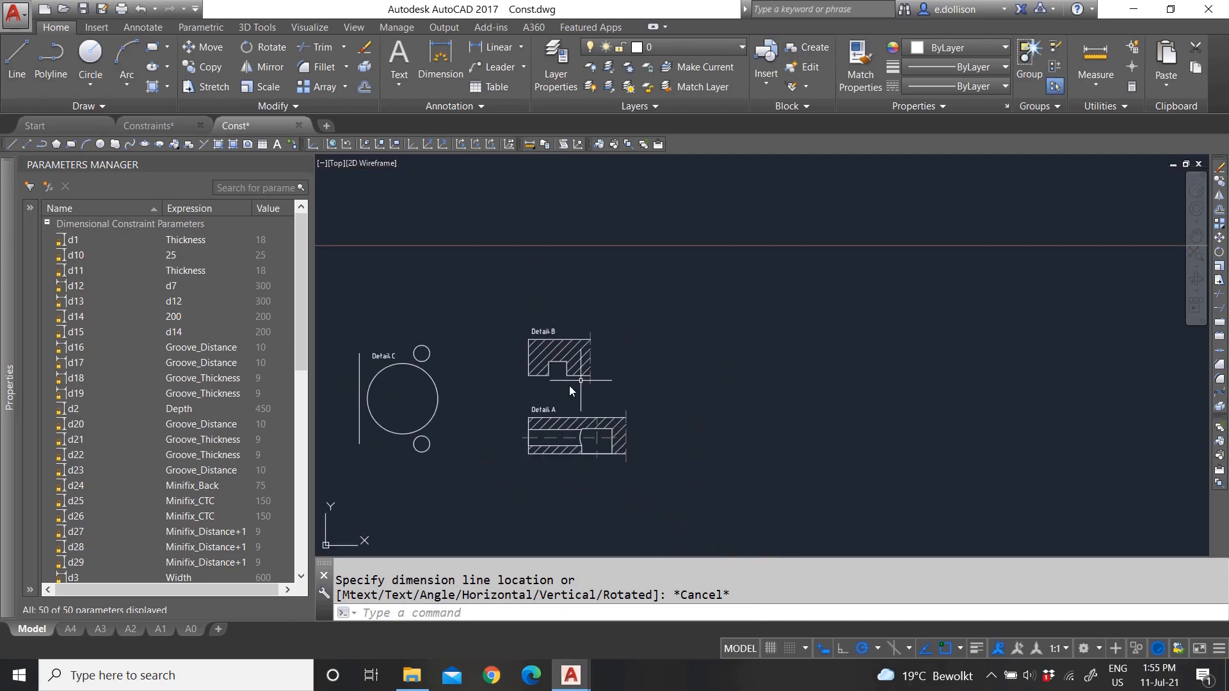
# - Add a horizontal linear constraint across the full width of the central panel, placed below its bottom edge
pyautogui.scroll(10, 630, 393)
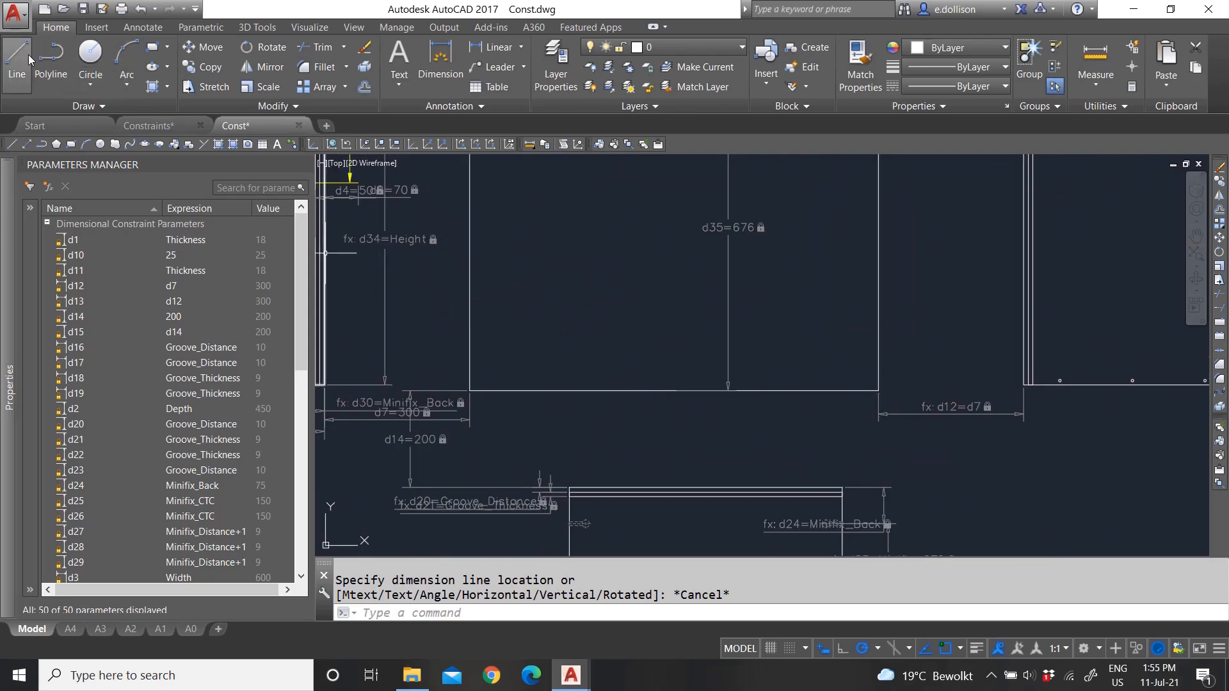
pyautogui.click(200, 27)
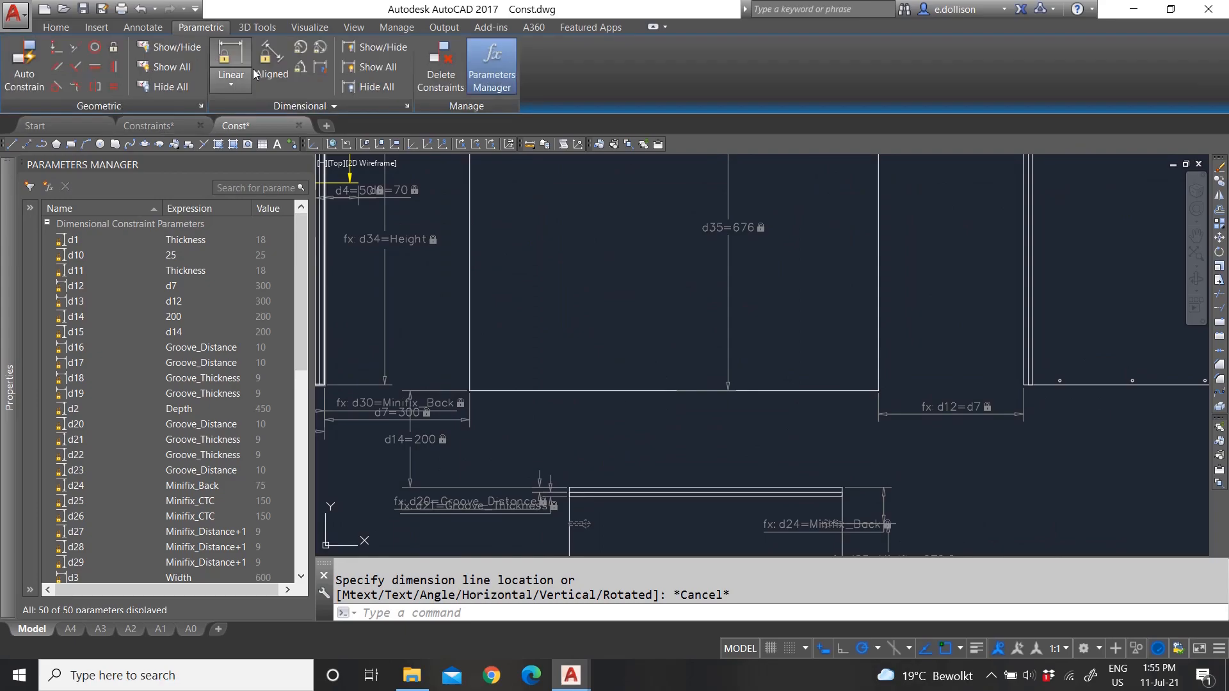
pyautogui.press('Return')
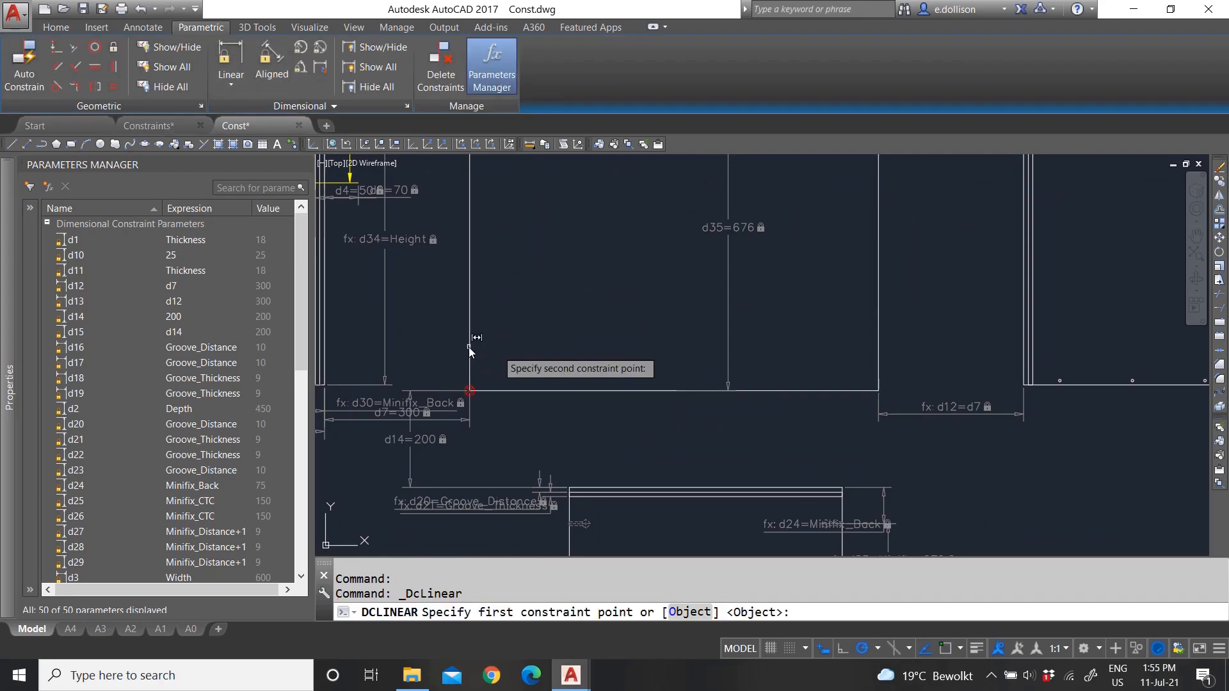
pyautogui.click(469, 347)
pyautogui.click(876, 358)
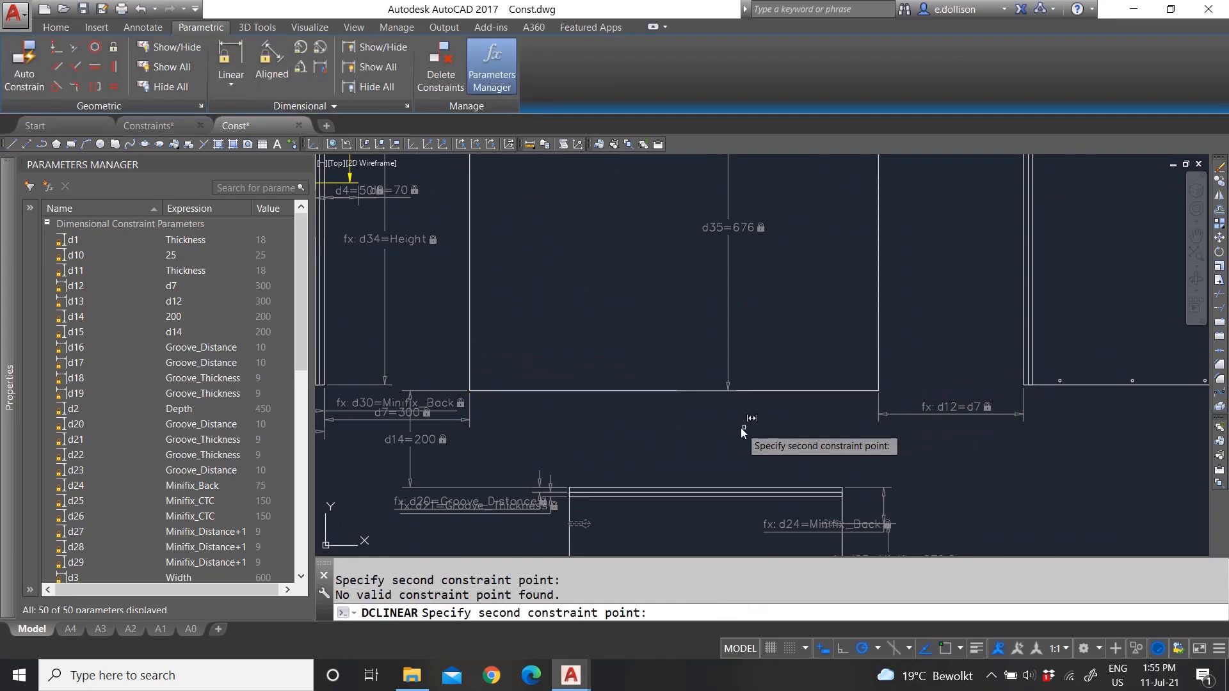
pyautogui.click(880, 355)
pyautogui.click(649, 440)
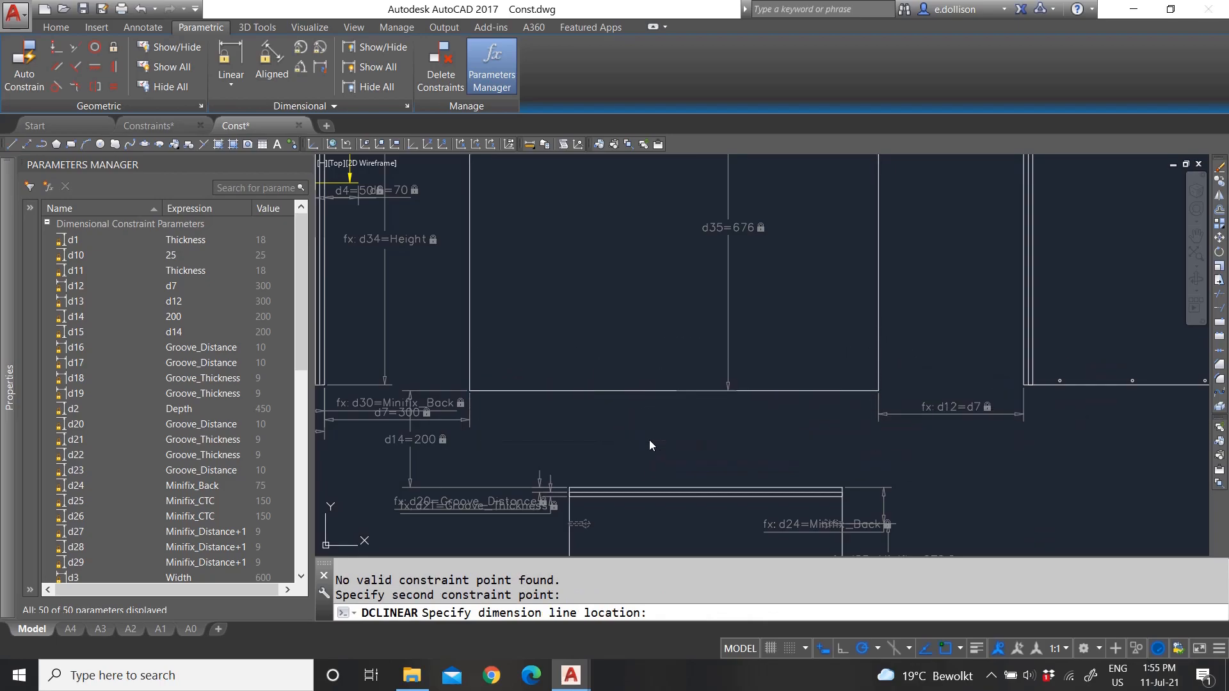
pyautogui.press('Return')
pyautogui.press('Escape')
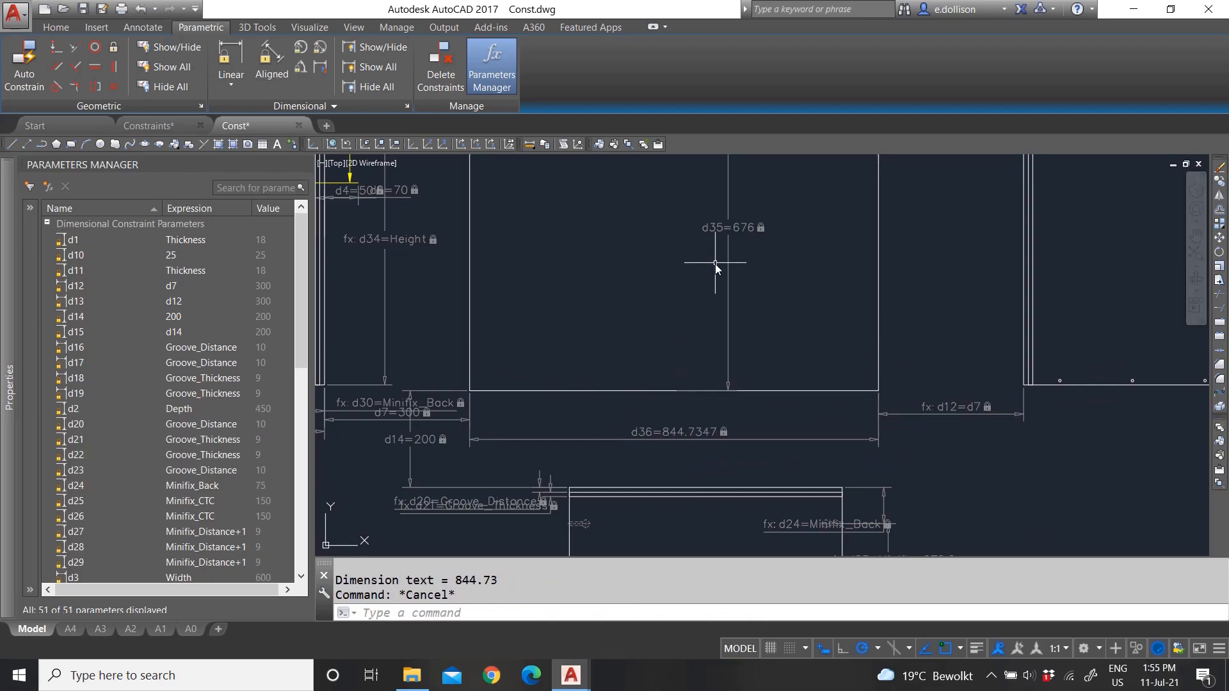
# - Copy the user parameter name Height and set the expression of the central panel's height constraint d35 to Height-24
pyautogui.scroll(-8, 145, 483)
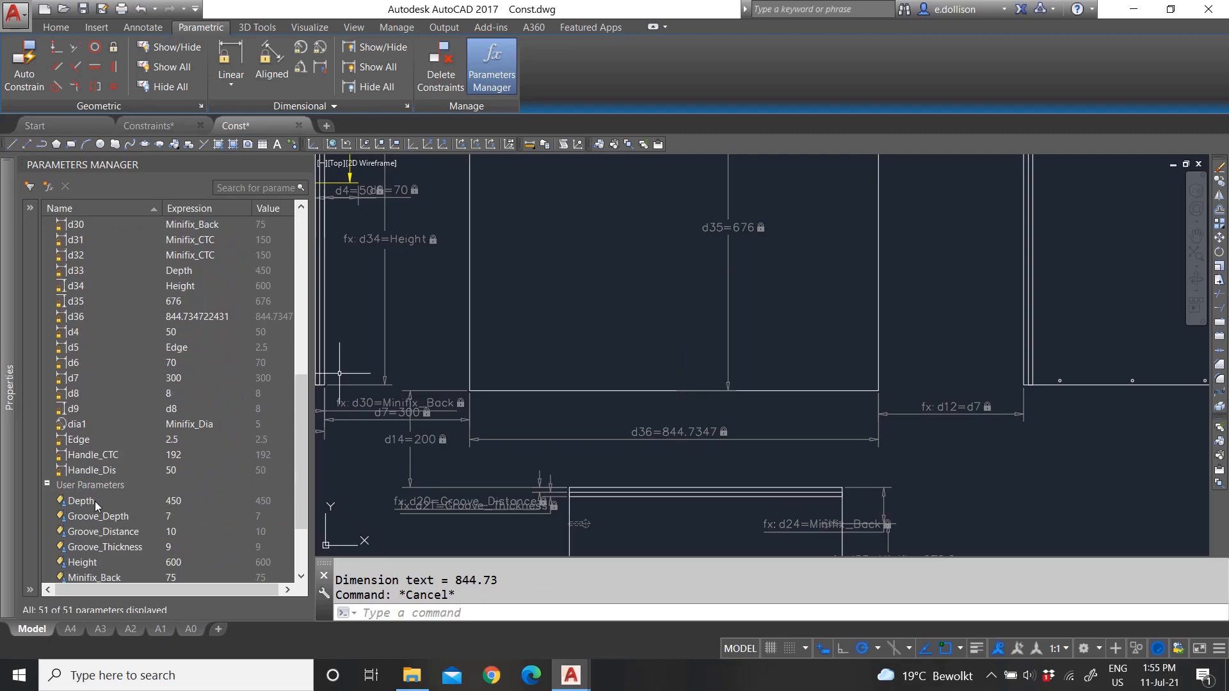
pyautogui.doubleClick(96, 564)
pyautogui.rightClick(93, 563)
pyautogui.click(128, 588)
pyautogui.click(646, 262)
pyautogui.click(704, 265)
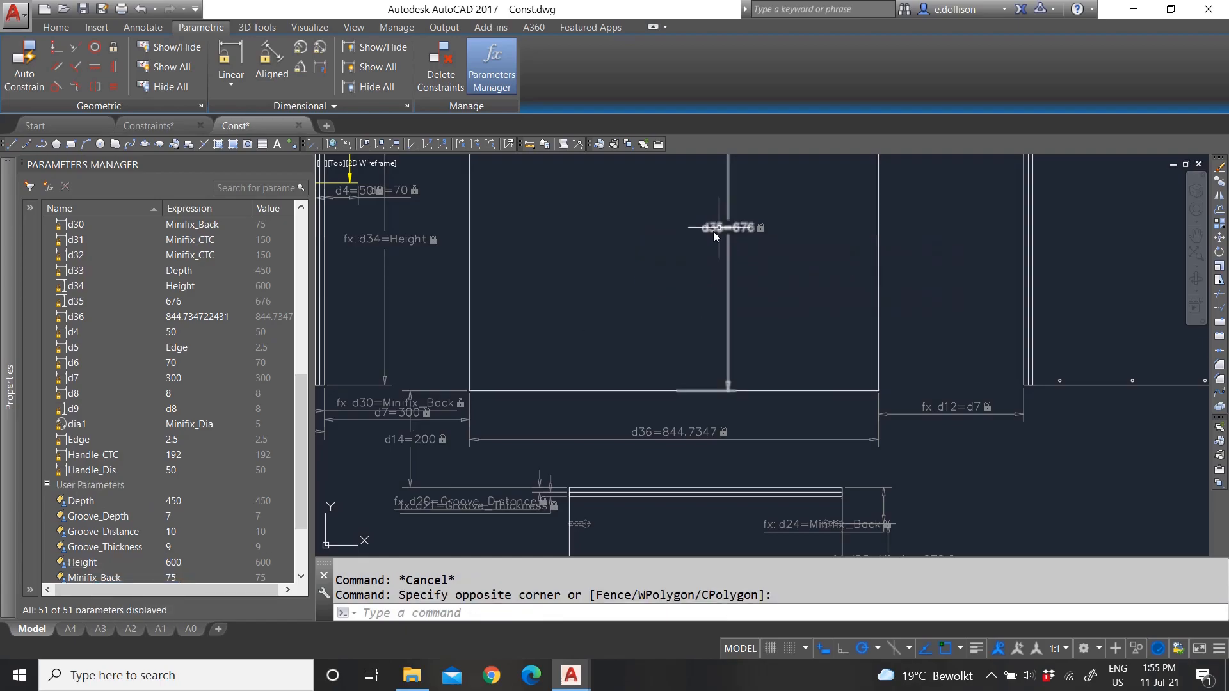
pyautogui.doubleClick(188, 300)
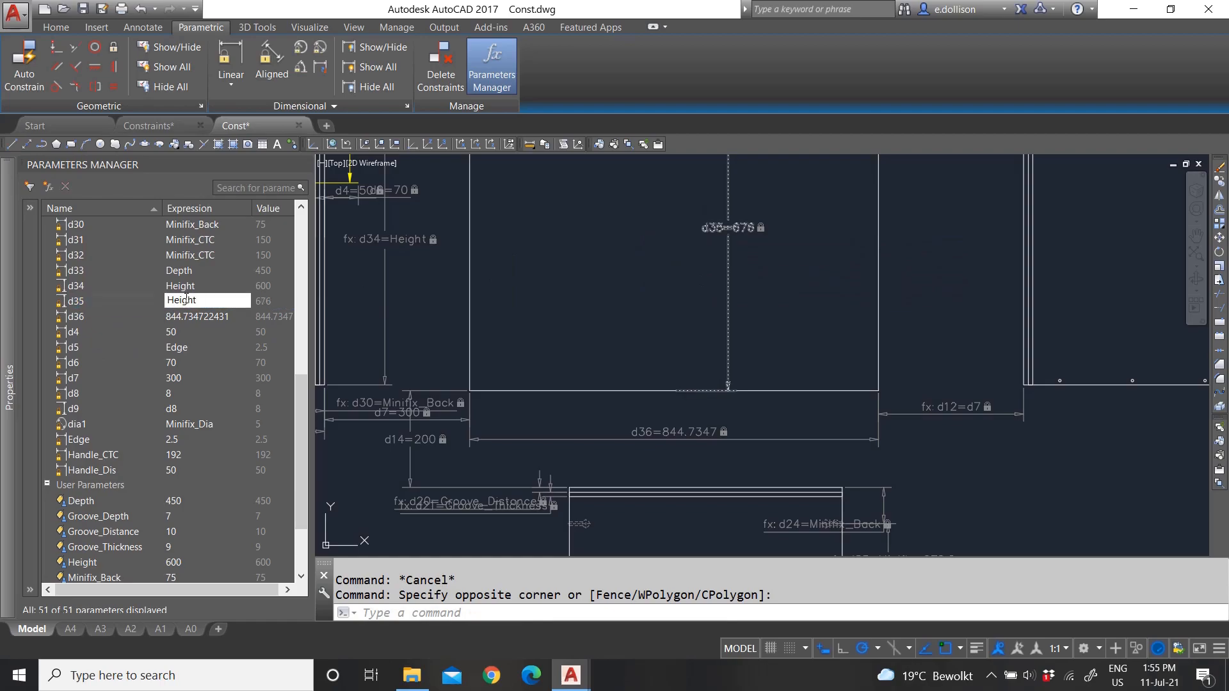
pyautogui.press('Return')
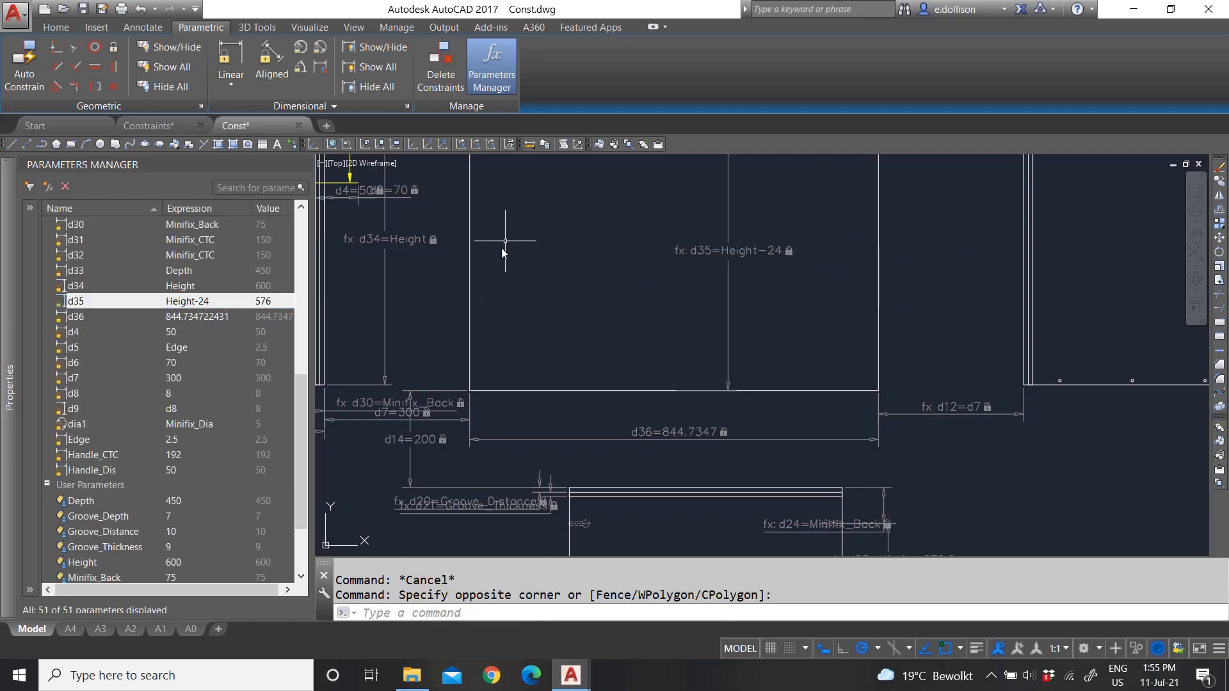
# - Set the expression of the central panel's width constraint d36 to Width -24
pyautogui.doubleClick(199, 318)
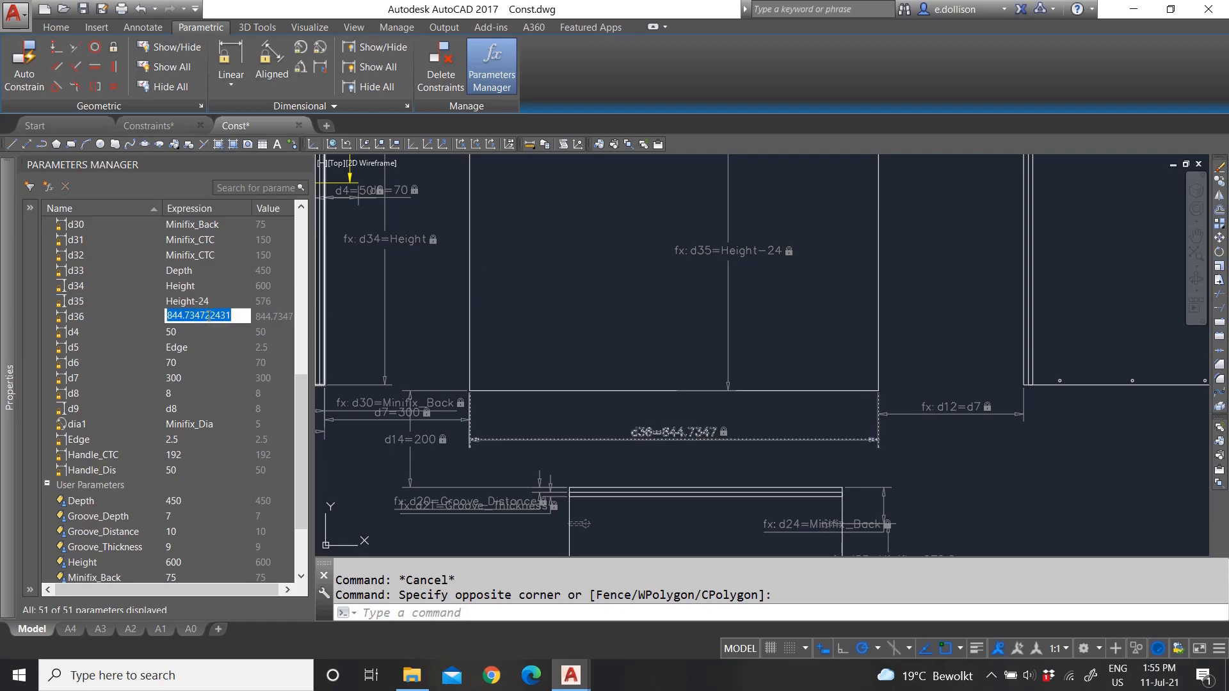
pyautogui.write('Width -24')
pyautogui.press('Return')
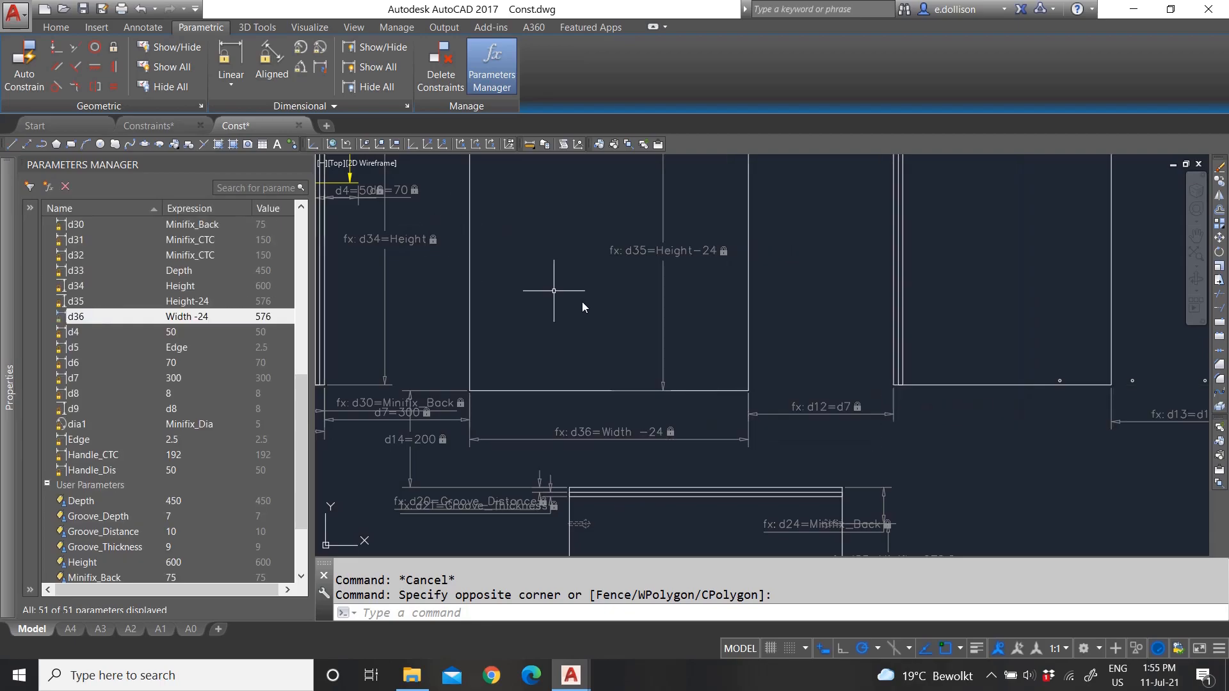
# - Apply a collinear constraint between the central panel's left edge and the lower panel's left edge
pyautogui.scroll(-3, 763, 294)
pyautogui.scroll(2, 762, 294)
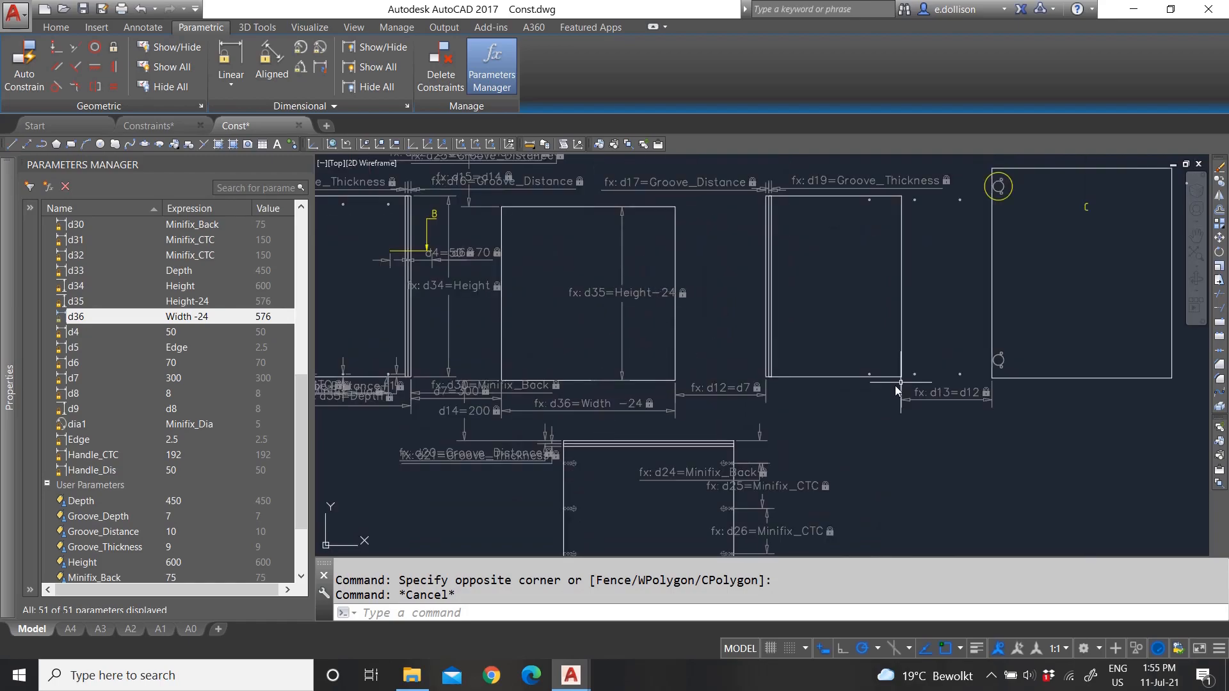
pyautogui.scroll(2, 568, 460)
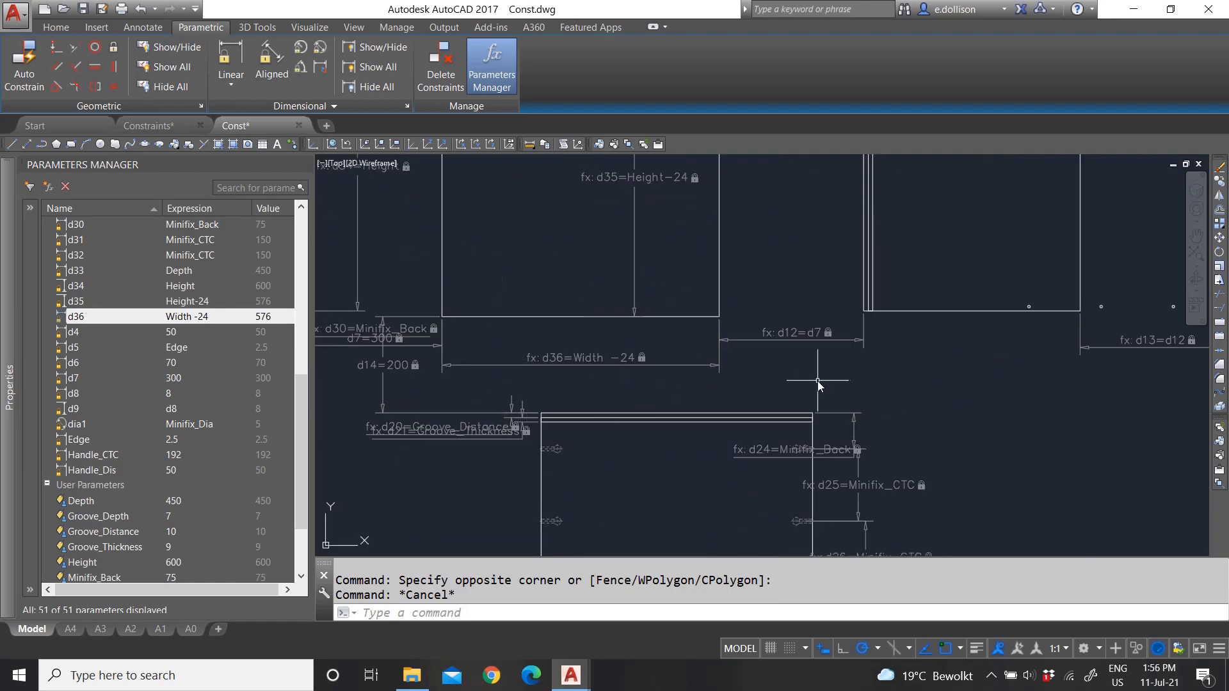
pyautogui.scroll(-3, 786, 353)
pyautogui.scroll(3, 717, 416)
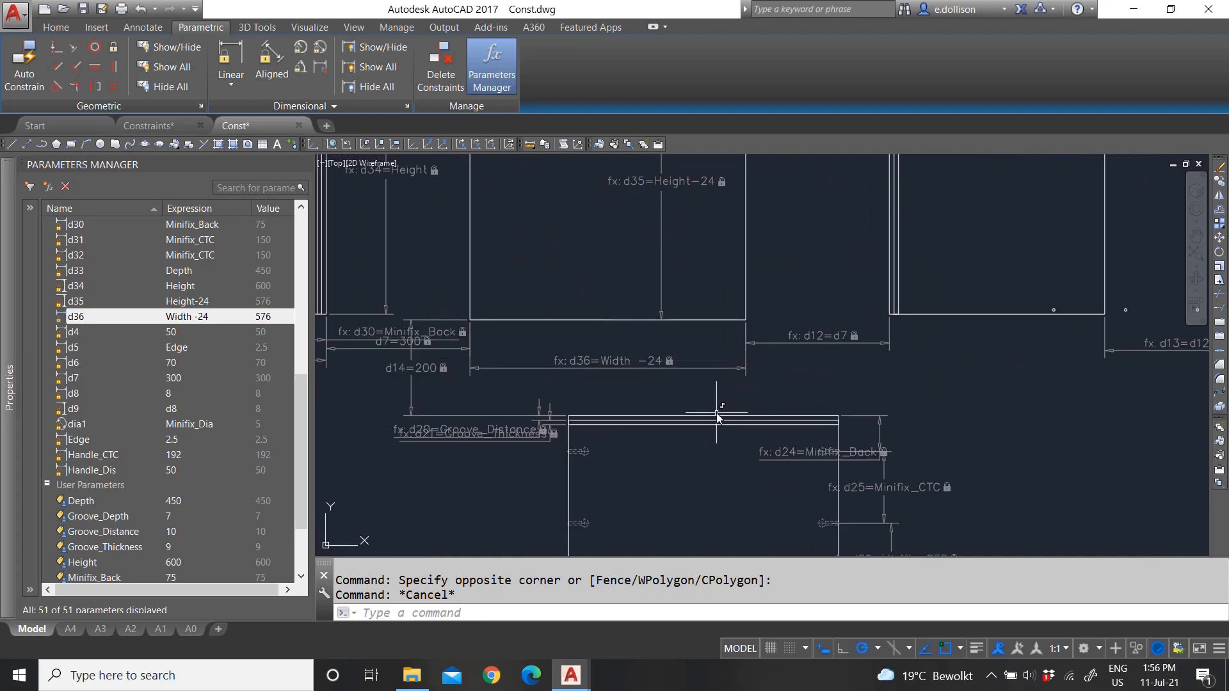
pyautogui.click(96, 28)
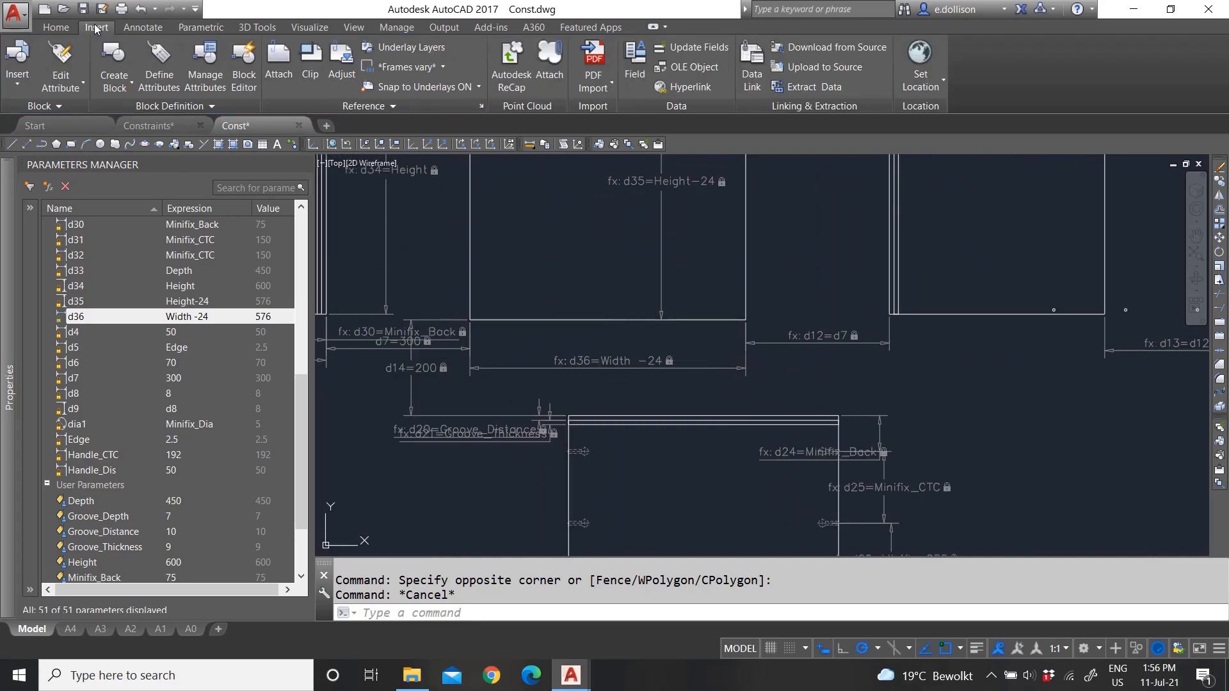
pyautogui.click(202, 28)
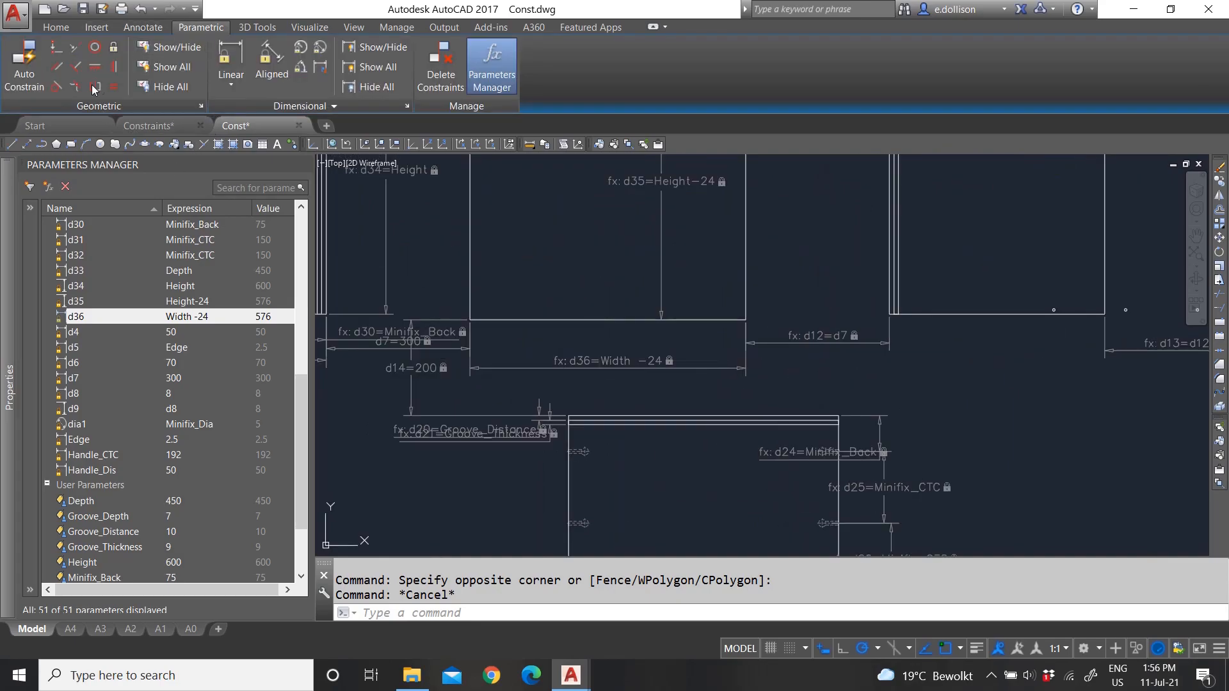
pyautogui.click(82, 50)
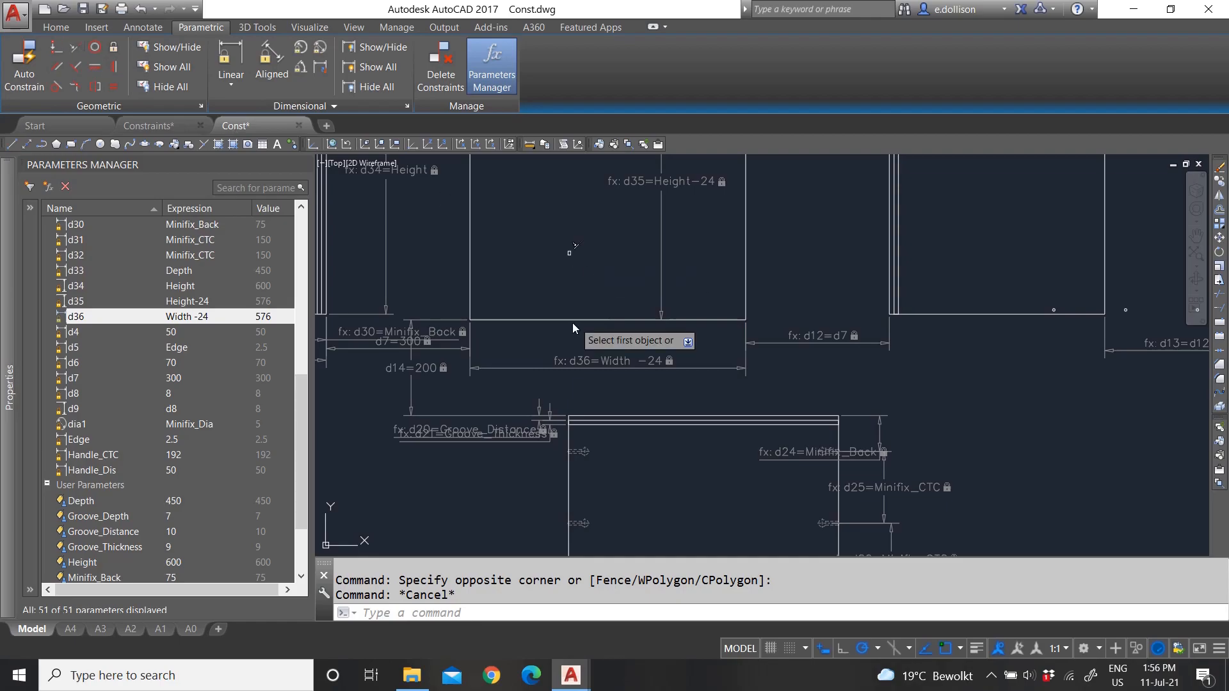
pyautogui.click(470, 265)
pyautogui.scroll(-4, 579, 381)
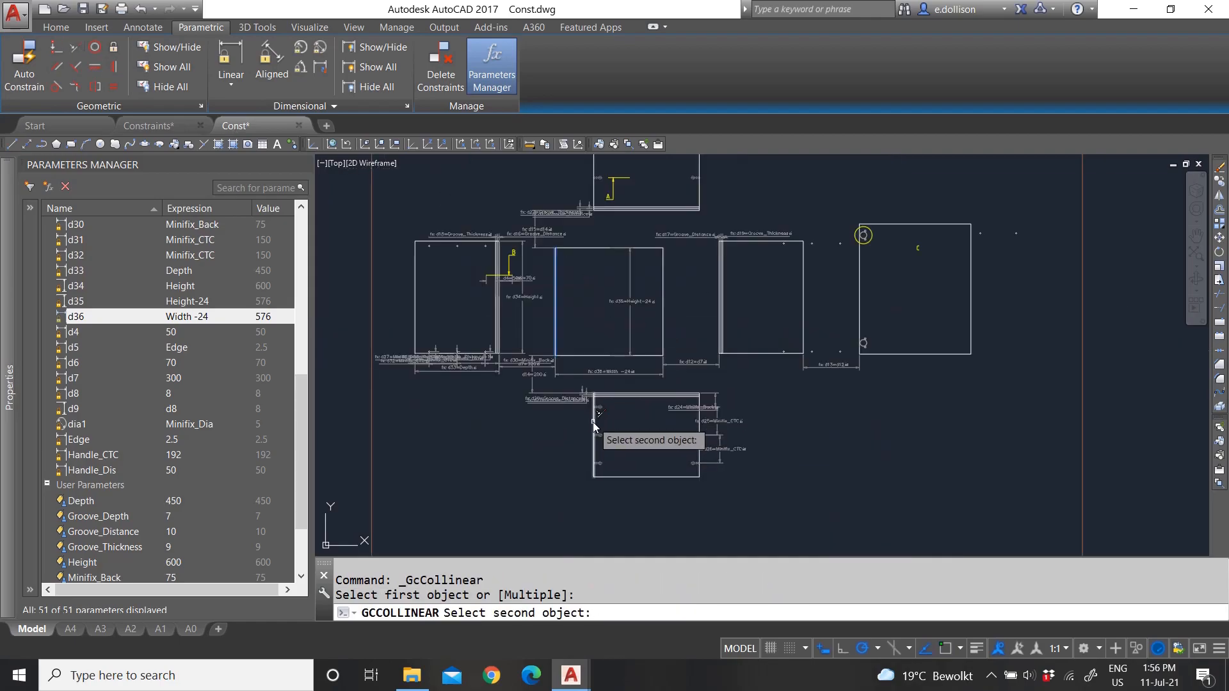
pyautogui.press('Escape')
# - Hide all dimensional constraints in the drawing
pyautogui.scroll(2, 590, 471)
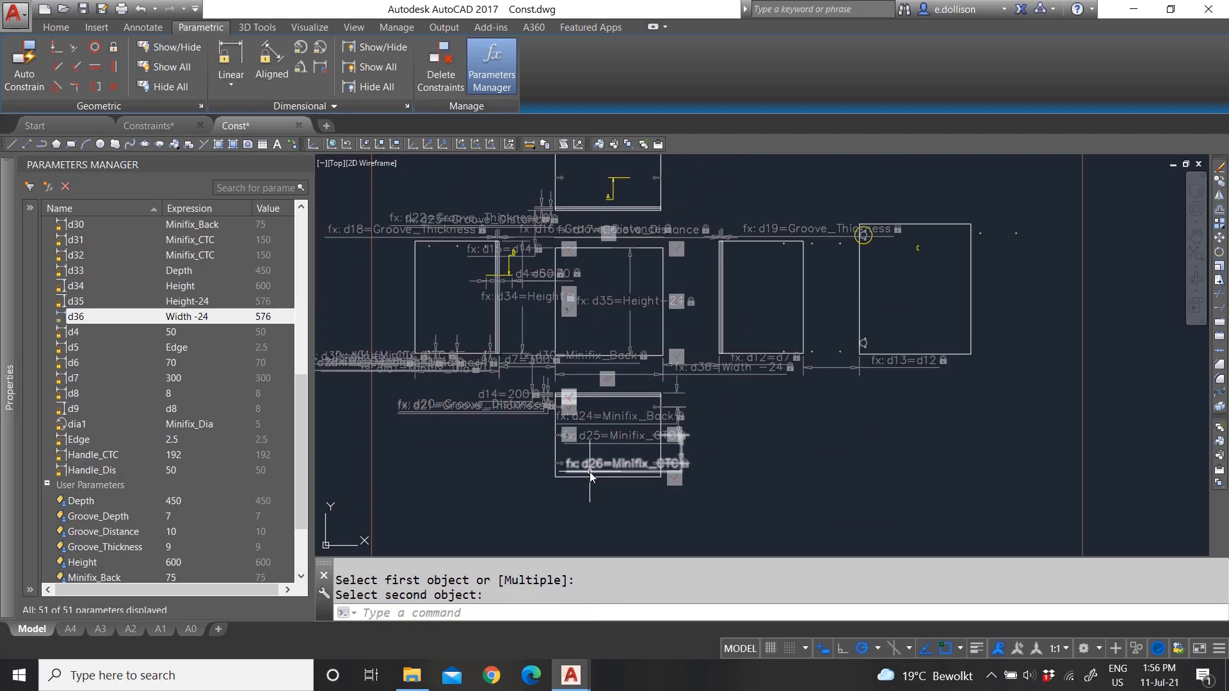
pyautogui.scroll(2, 619, 425)
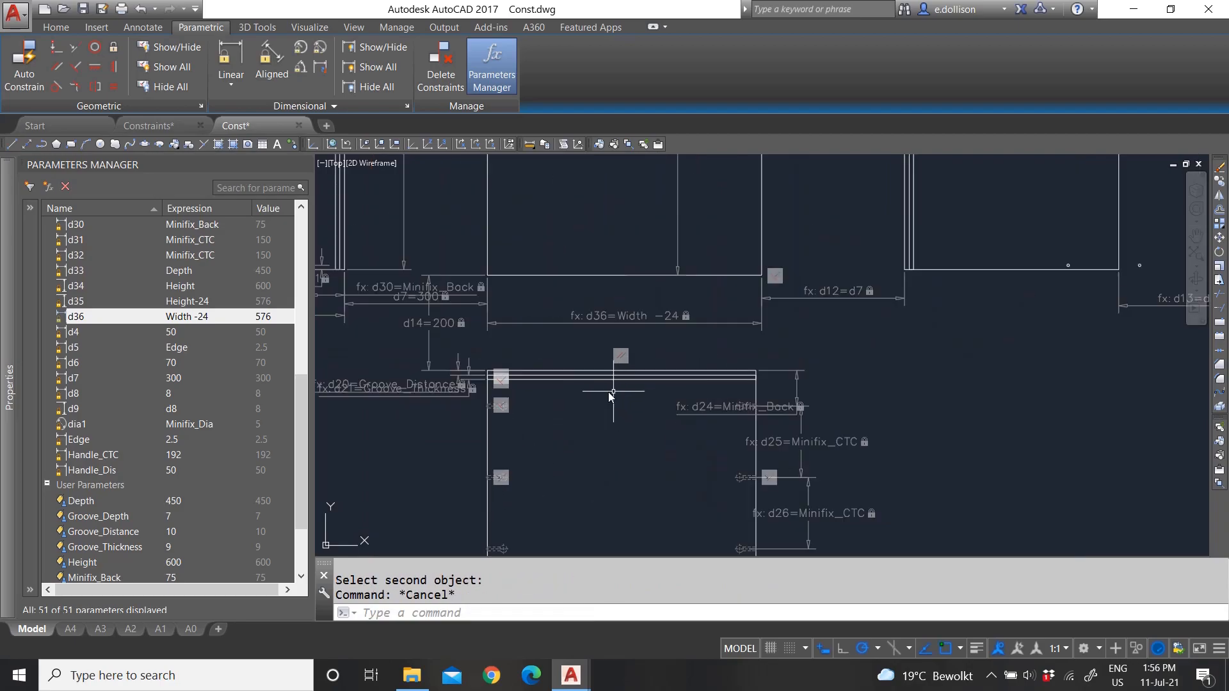
pyautogui.click(363, 68)
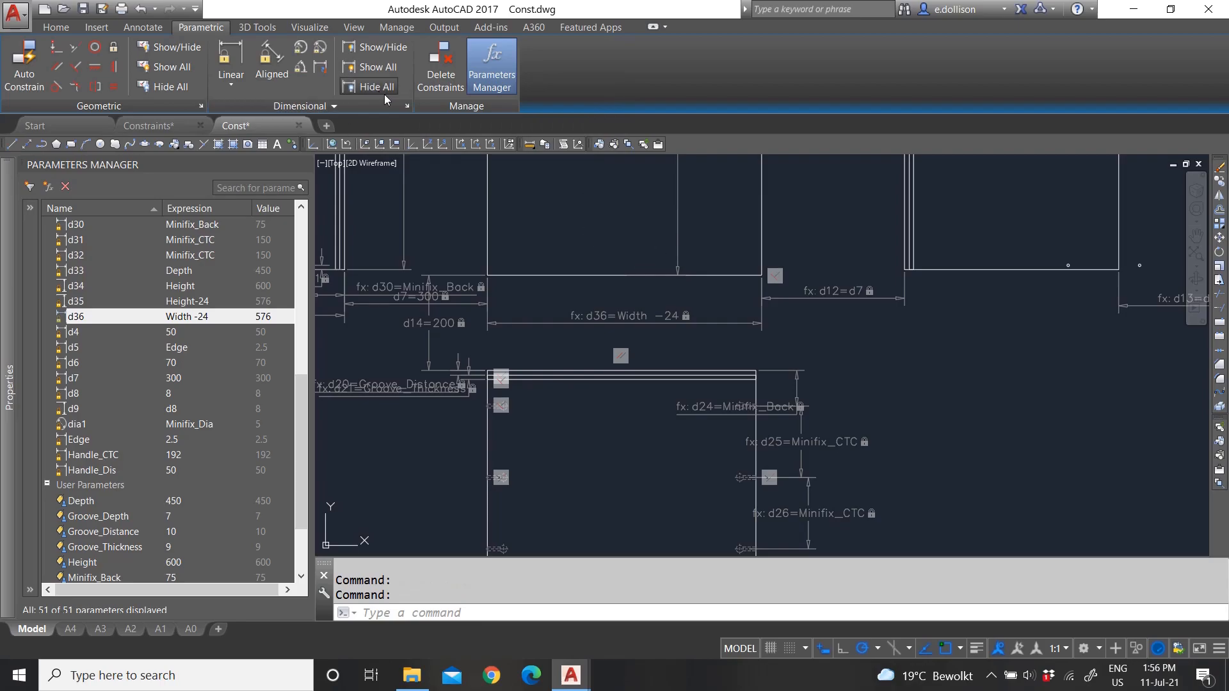
pyautogui.scroll(-5, 598, 337)
pyautogui.scroll(4, 590, 350)
pyautogui.scroll(-4, 590, 346)
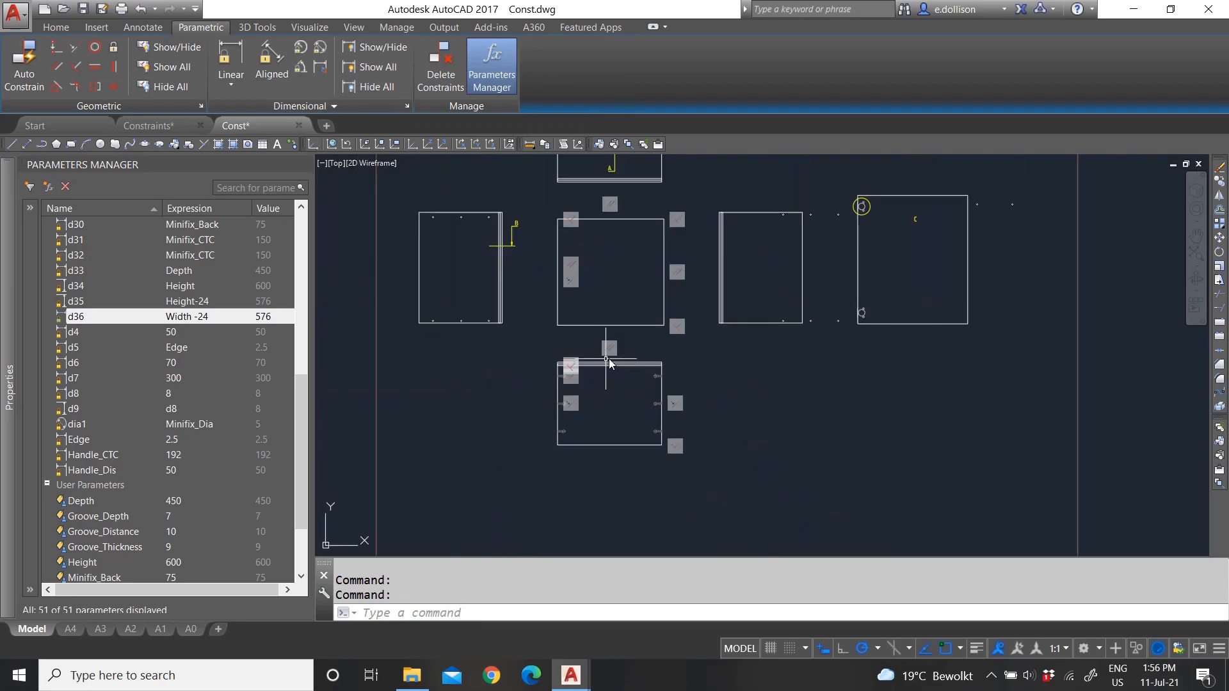
pyautogui.scroll(4, 598, 358)
pyautogui.scroll(-1, 576, 318)
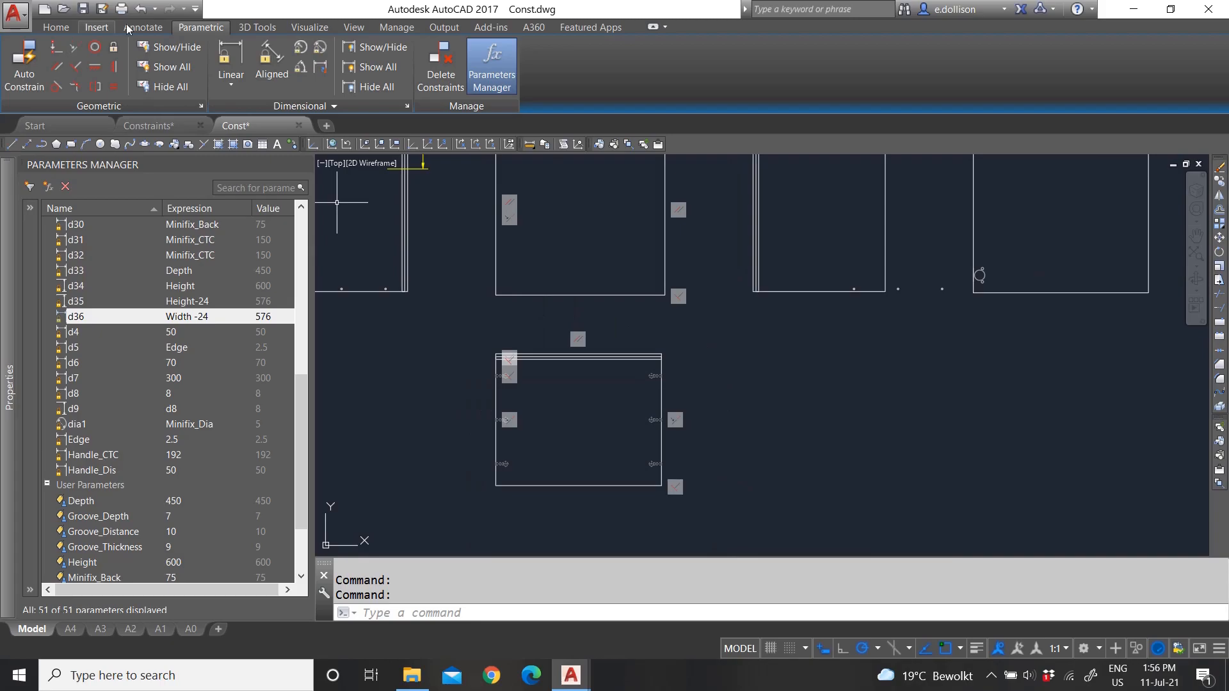
pyautogui.click(239, 55)
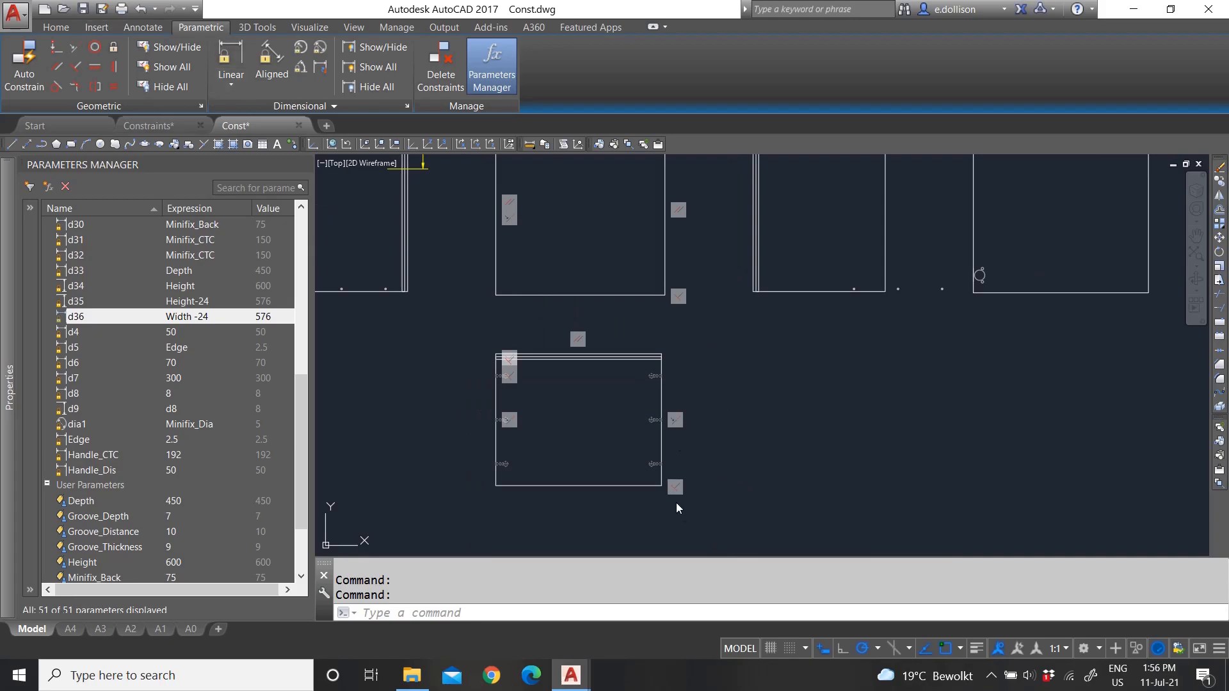
pyautogui.click(541, 486)
pyautogui.click(496, 485)
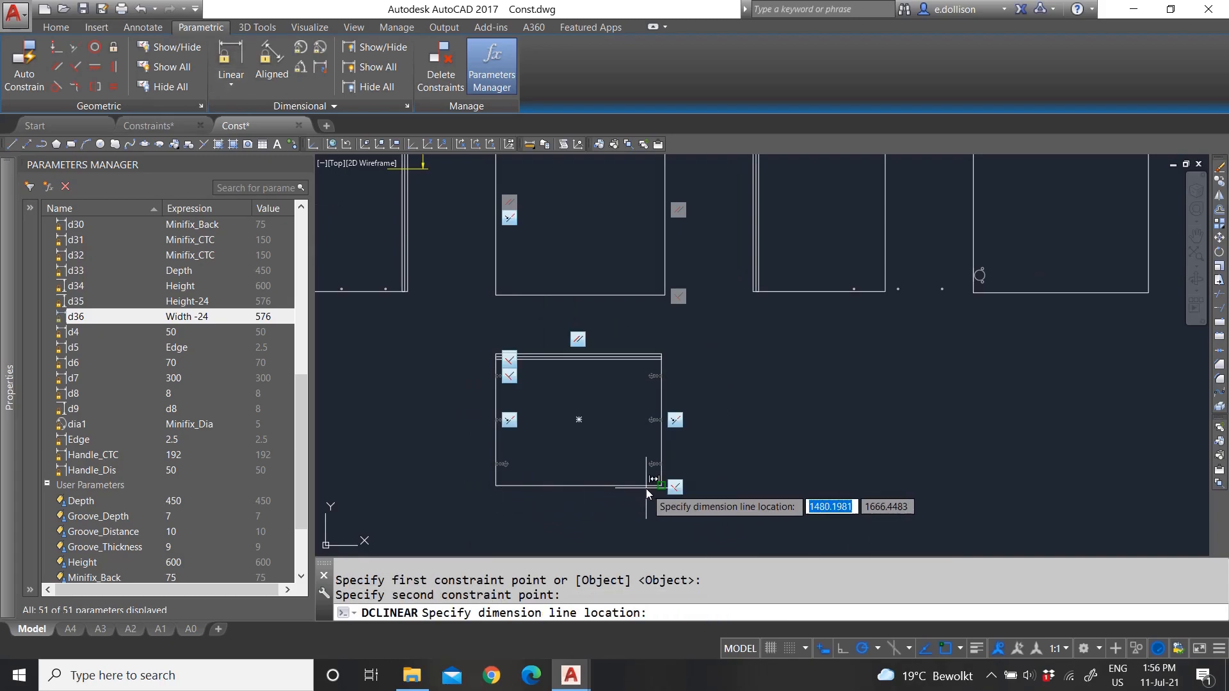
# - Add a horizontal linear constraint across the full width of the lower panel, placed below its bottom edge
pyautogui.click(231, 61)
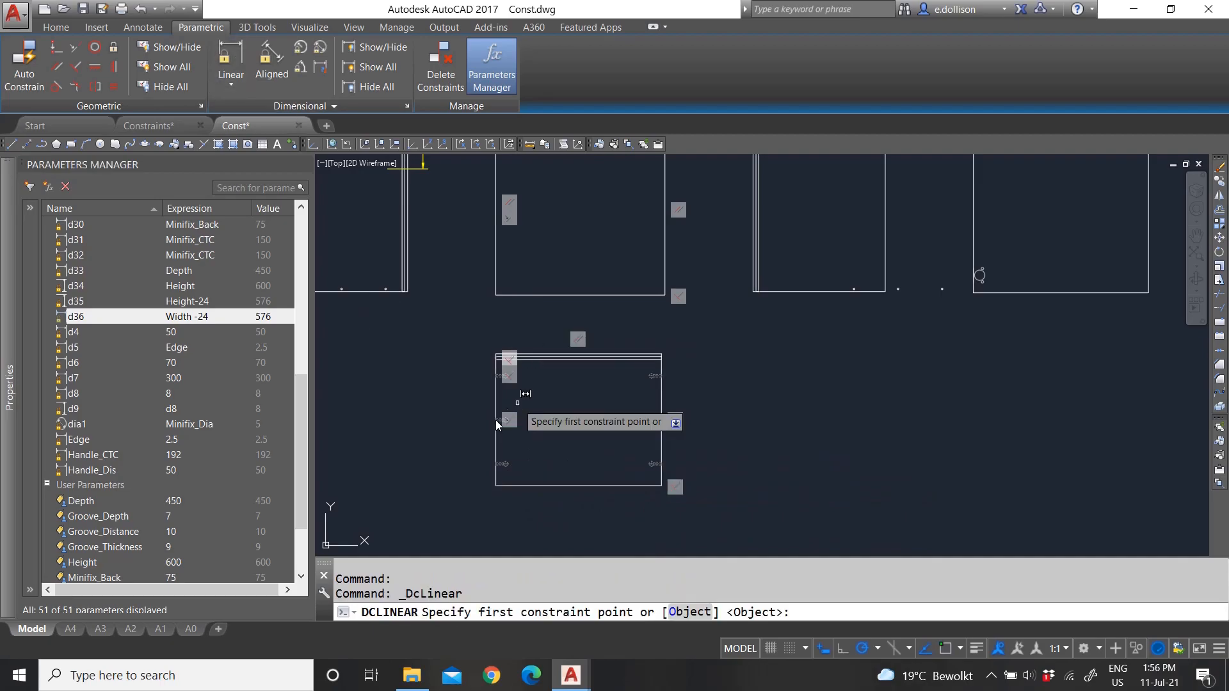
pyautogui.click(494, 403)
pyautogui.click(662, 420)
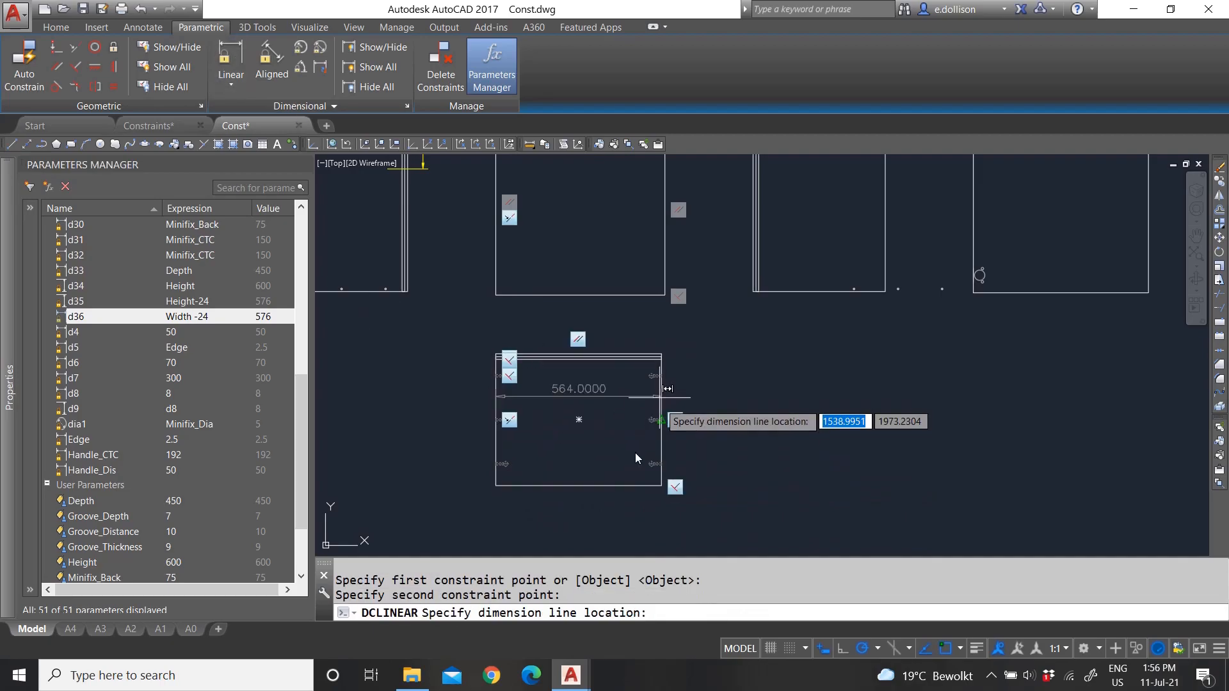
pyautogui.click(574, 515)
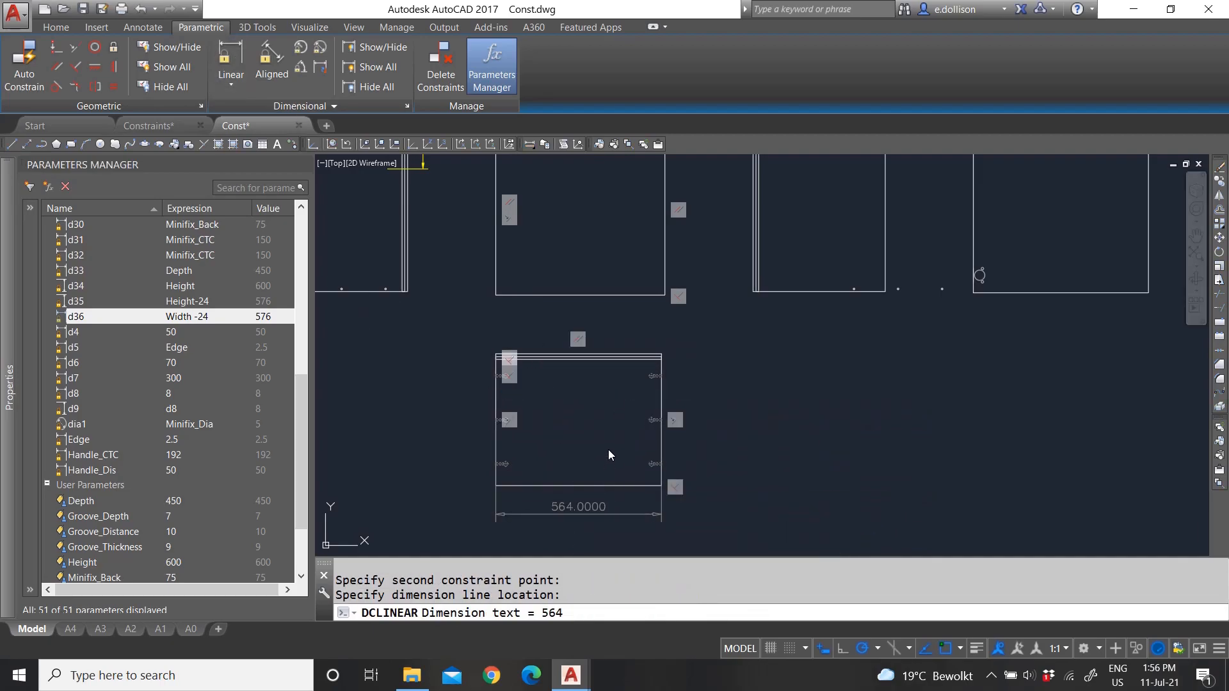
pyautogui.press('Return')
# - Set the expression of the lower panel's width constraint d37 to Width-Thickness-Thickness
pyautogui.scroll(4, 557, 528)
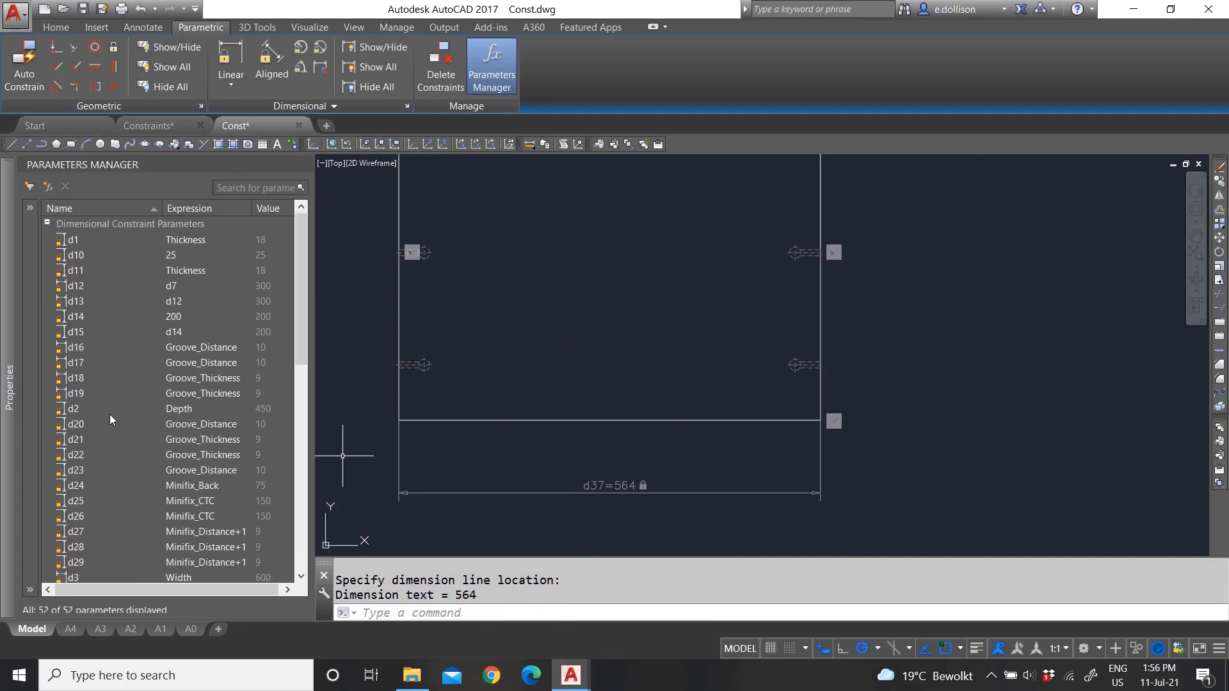
pyautogui.scroll(-5, 171, 430)
pyautogui.scroll(-2, 170, 430)
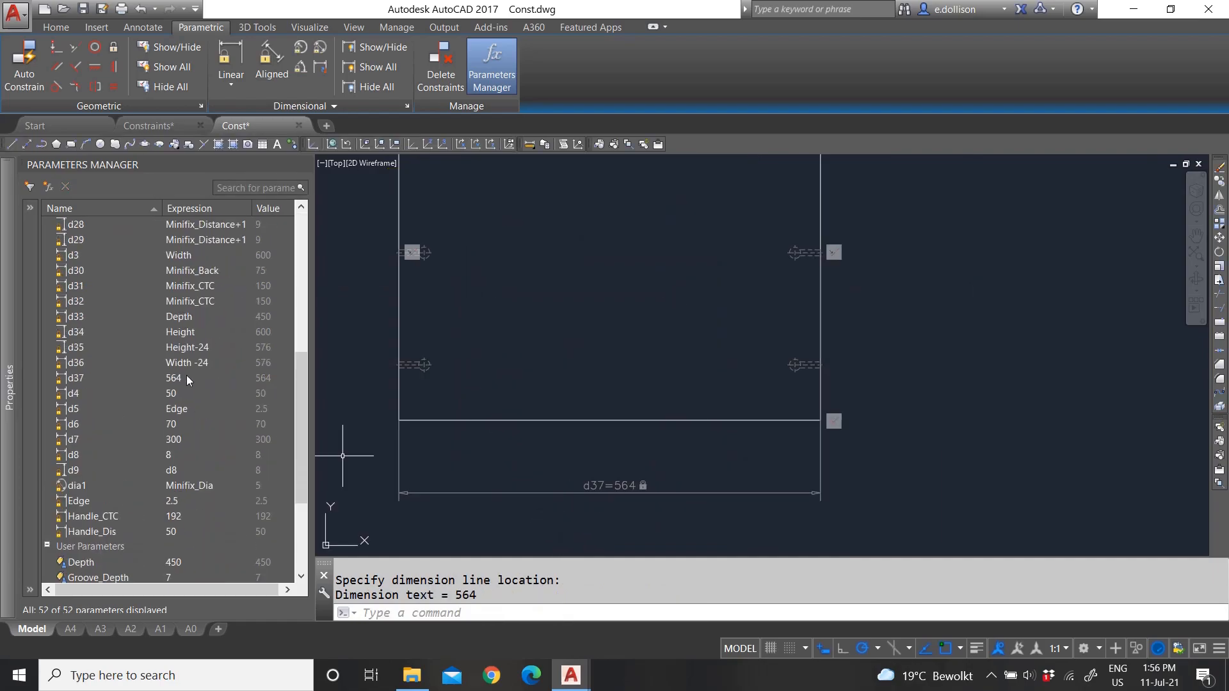
pyautogui.click(183, 365)
pyautogui.click(183, 365)
pyautogui.click(194, 363)
pyautogui.rightClick(170, 366)
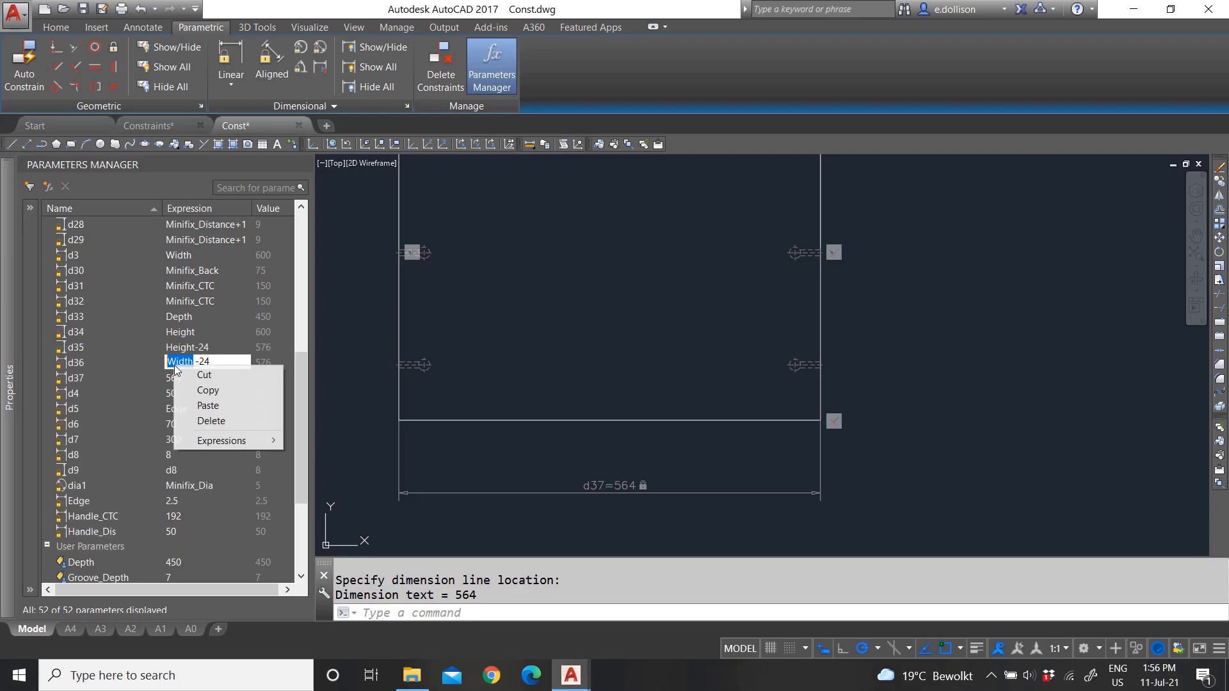
pyautogui.click(187, 390)
pyautogui.doubleClick(186, 377)
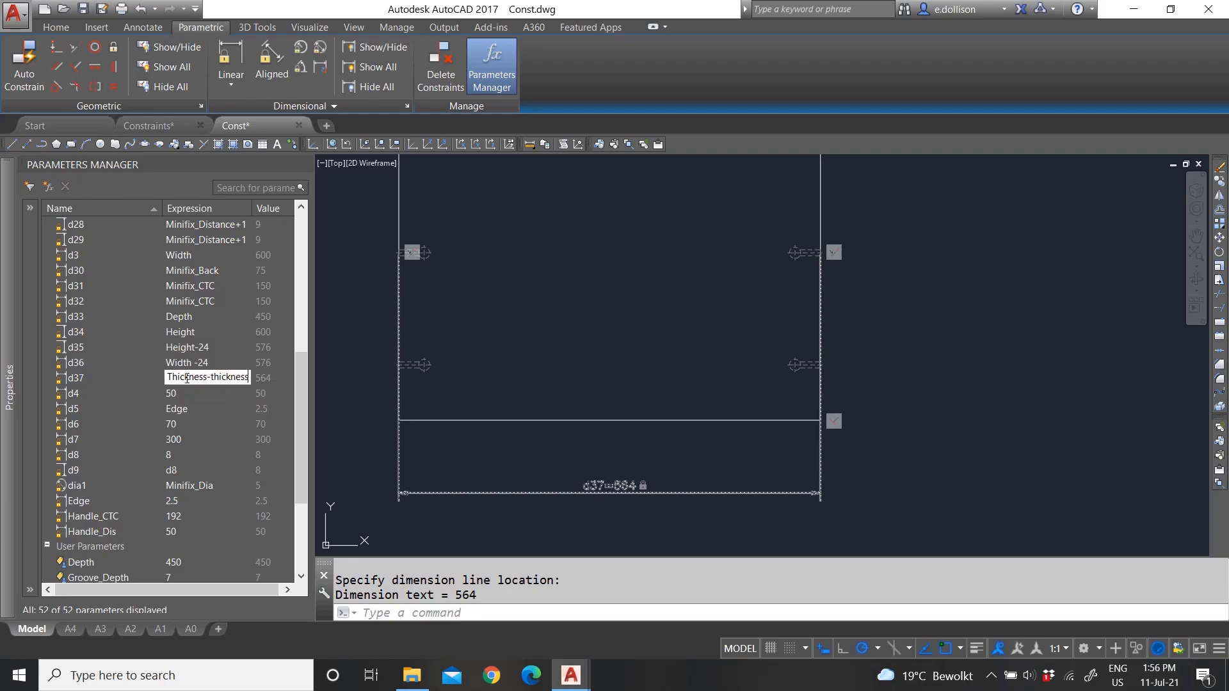
pyautogui.press('Return')
# - Widen the Expression column and the Parameters Manager palette to make room for long expressions
pyautogui.moveTo(252, 208); pyautogui.dragTo(281, 210)
pyautogui.click(251, 377)
pyautogui.click(242, 377)
pyautogui.click(252, 418)
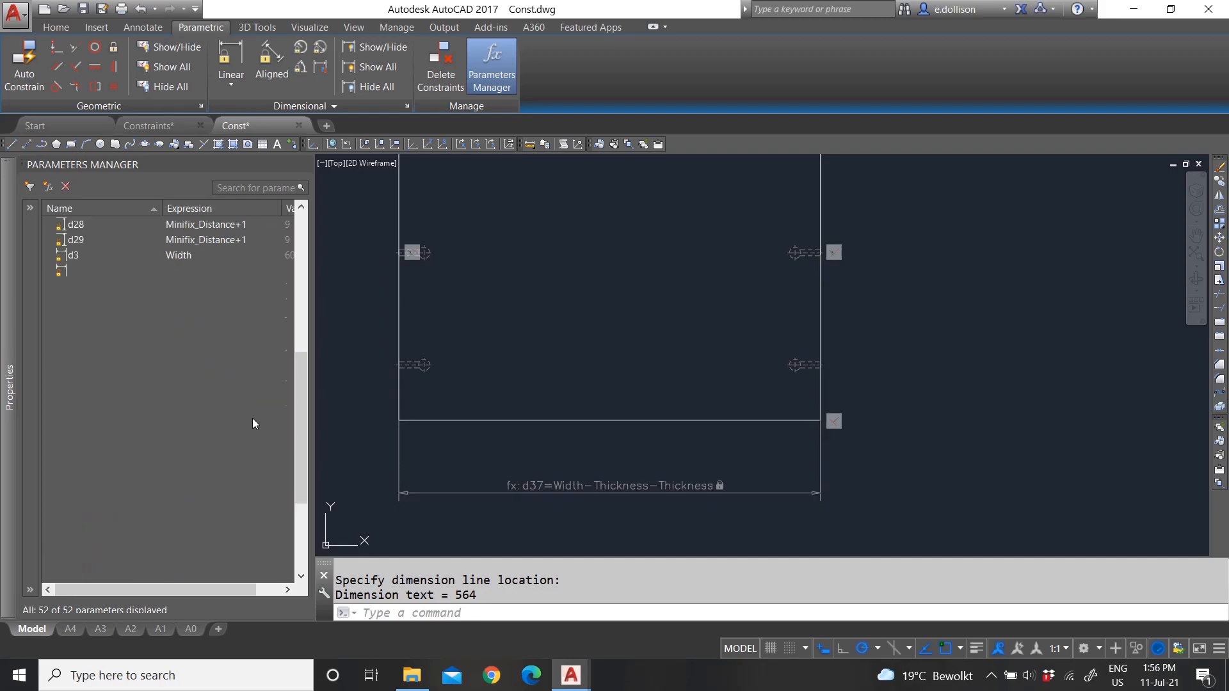
pyautogui.click(314, 364)
pyautogui.moveTo(314, 364); pyautogui.dragTo(355, 363)
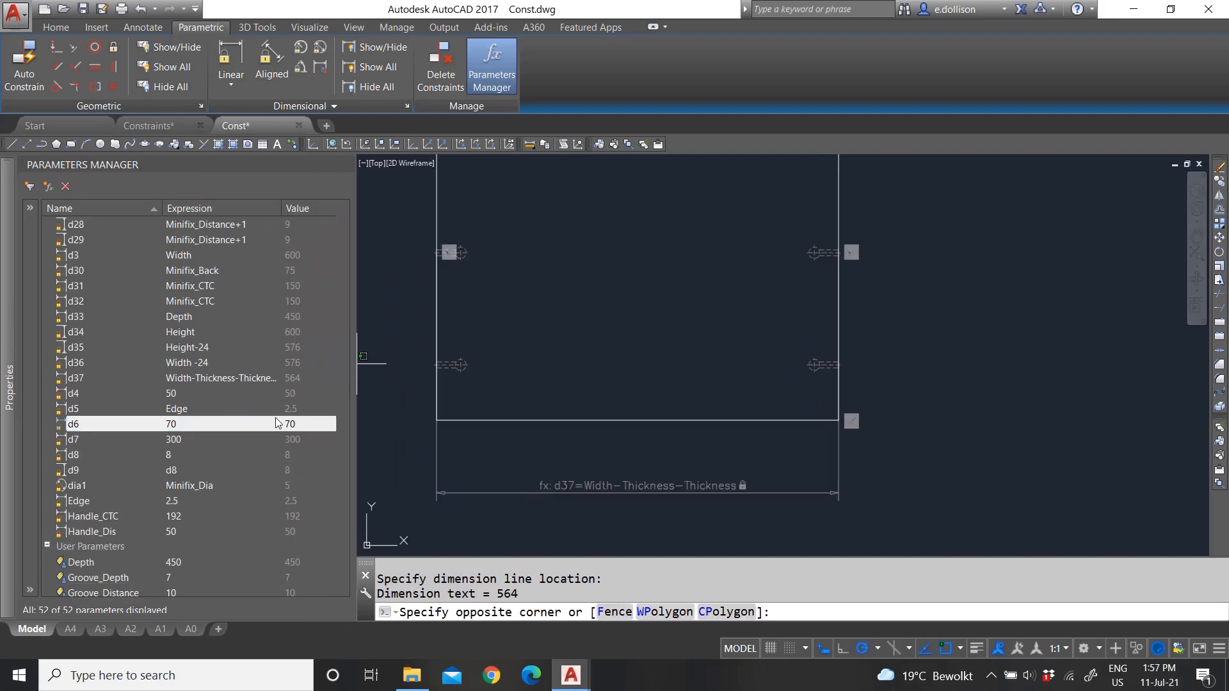
# - Review the user parameters and the expressions of the dimensional constraints in the parameter list
pyautogui.scroll(-3, 268, 433)
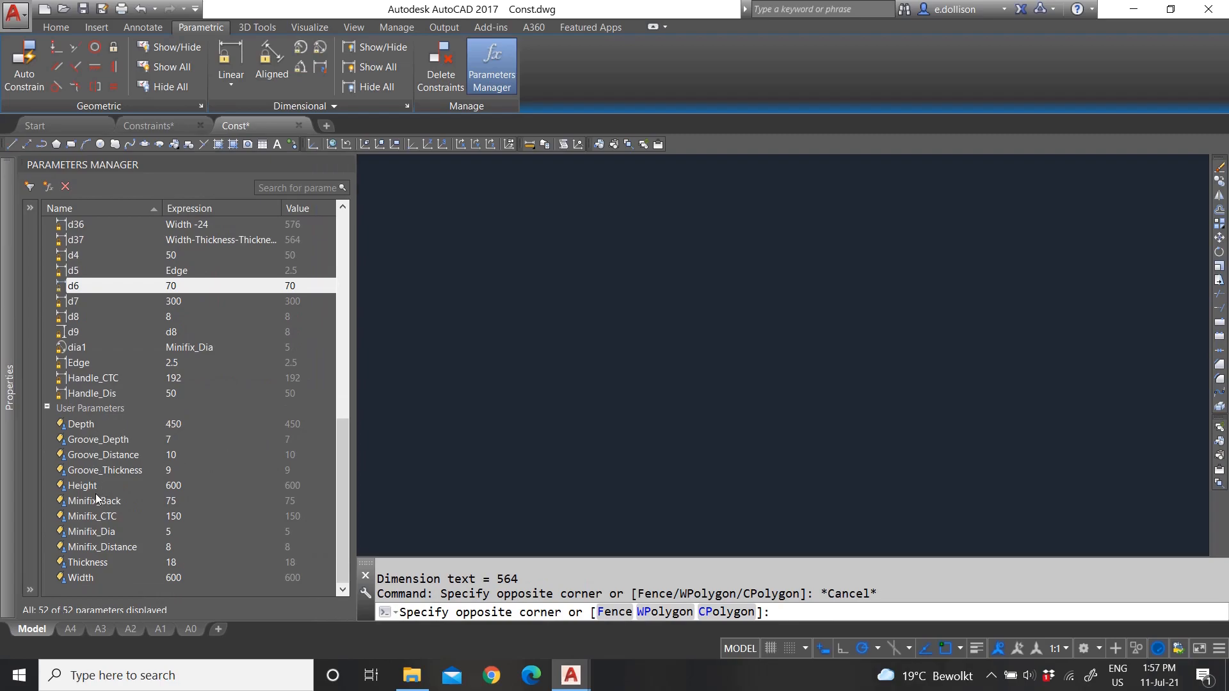
pyautogui.scroll(4, 224, 453)
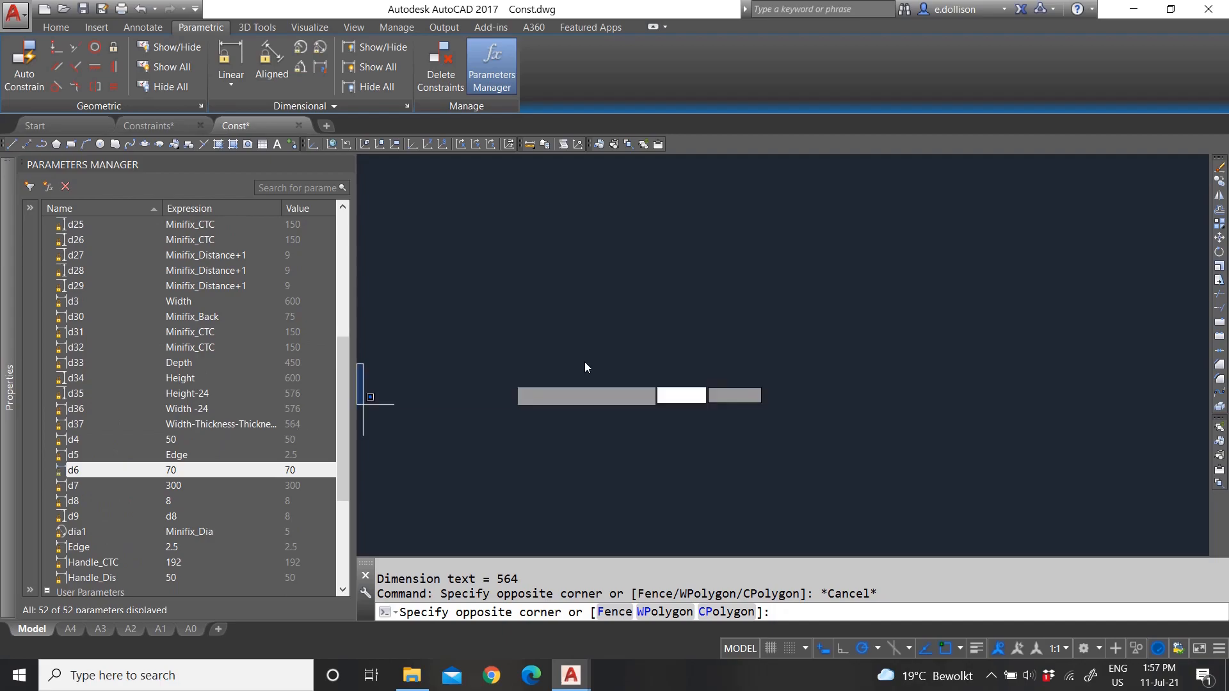
pyautogui.click(558, 306)
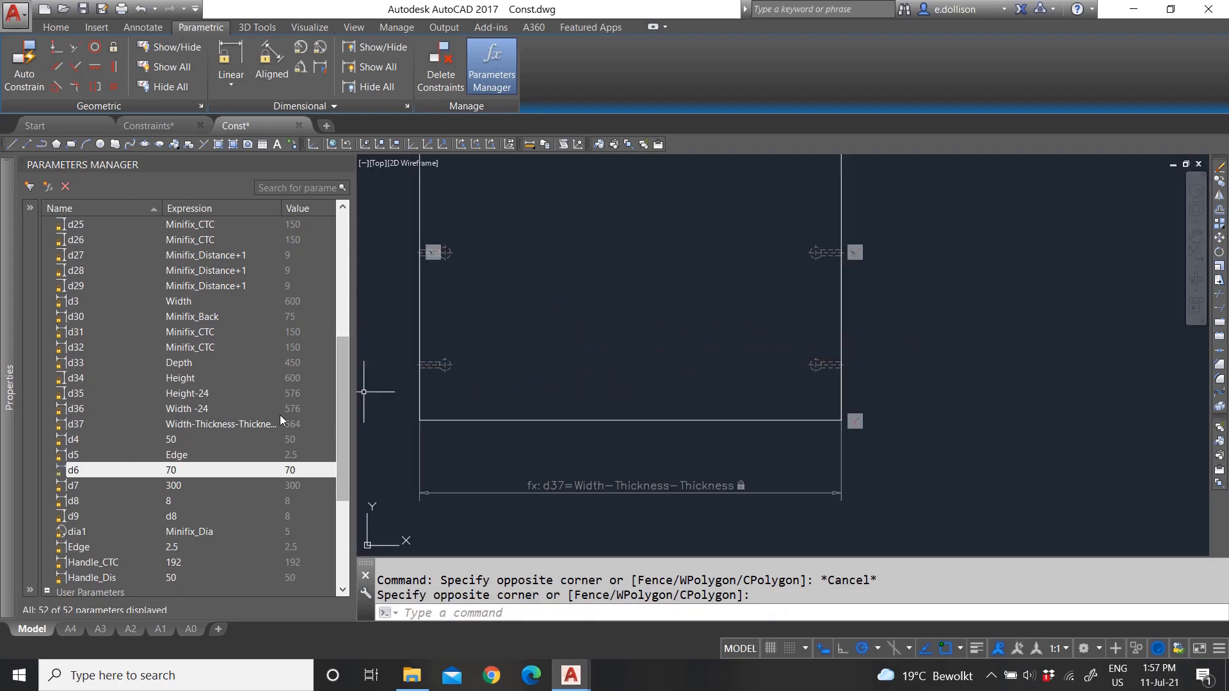
pyautogui.scroll(-3, 279, 416)
pyautogui.scroll(-1, 184, 561)
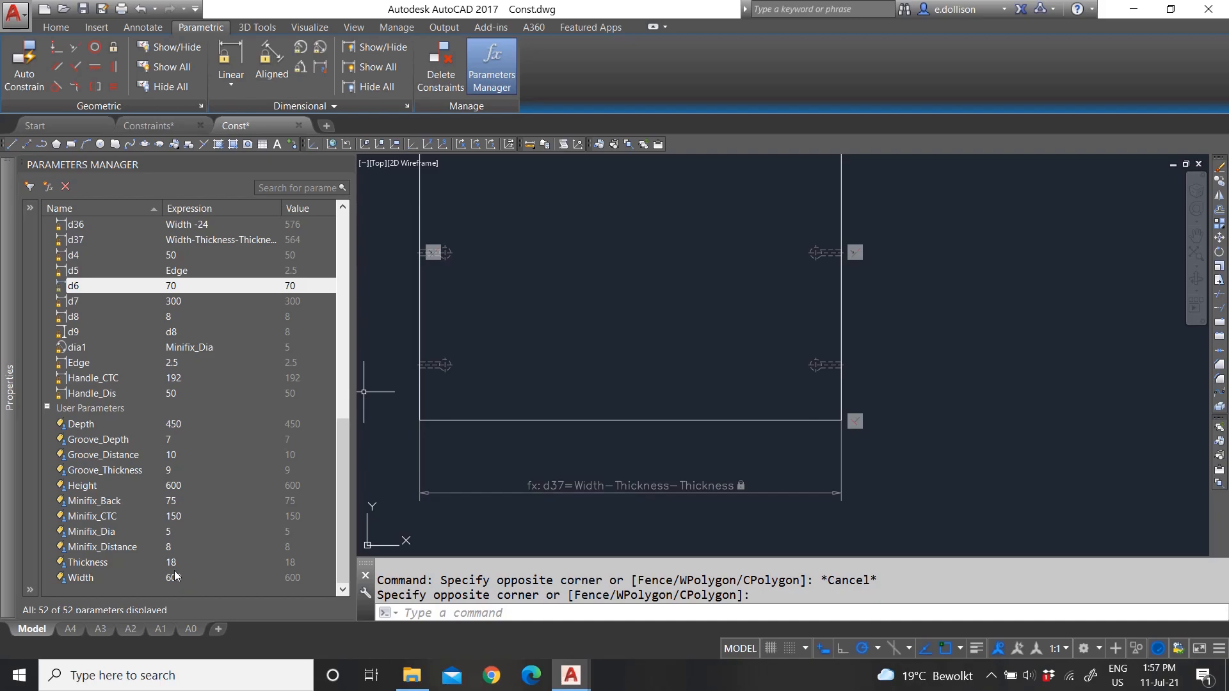
pyautogui.scroll(5, 248, 420)
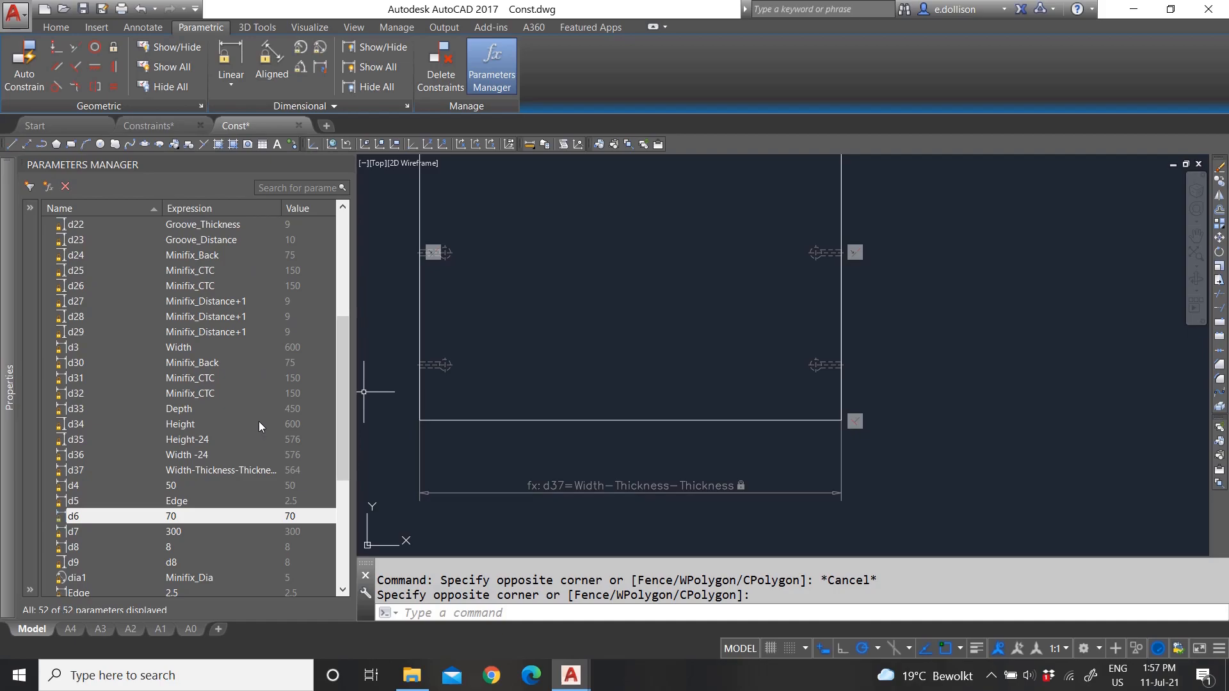
# - Examine which geometric constraints tie the upper panel's side edges to the lower panel
pyautogui.scroll(-6, 557, 403)
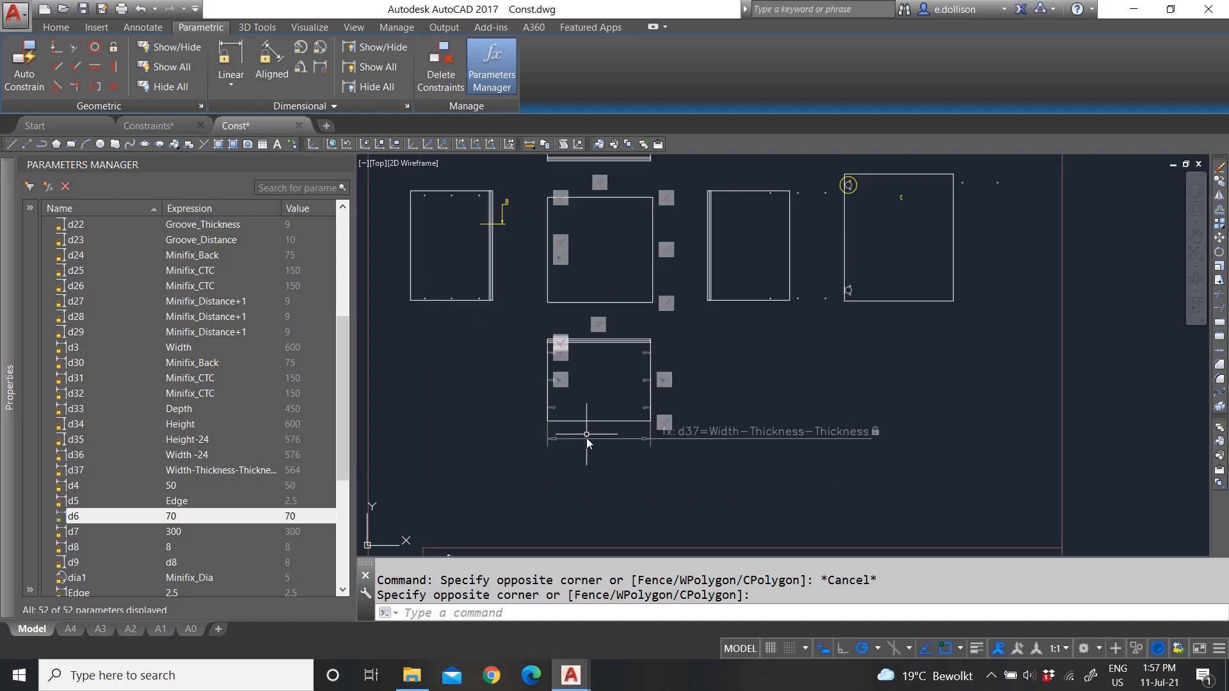
pyautogui.scroll(2, 601, 392)
pyautogui.press('Escape')
pyautogui.scroll(-2, 602, 391)
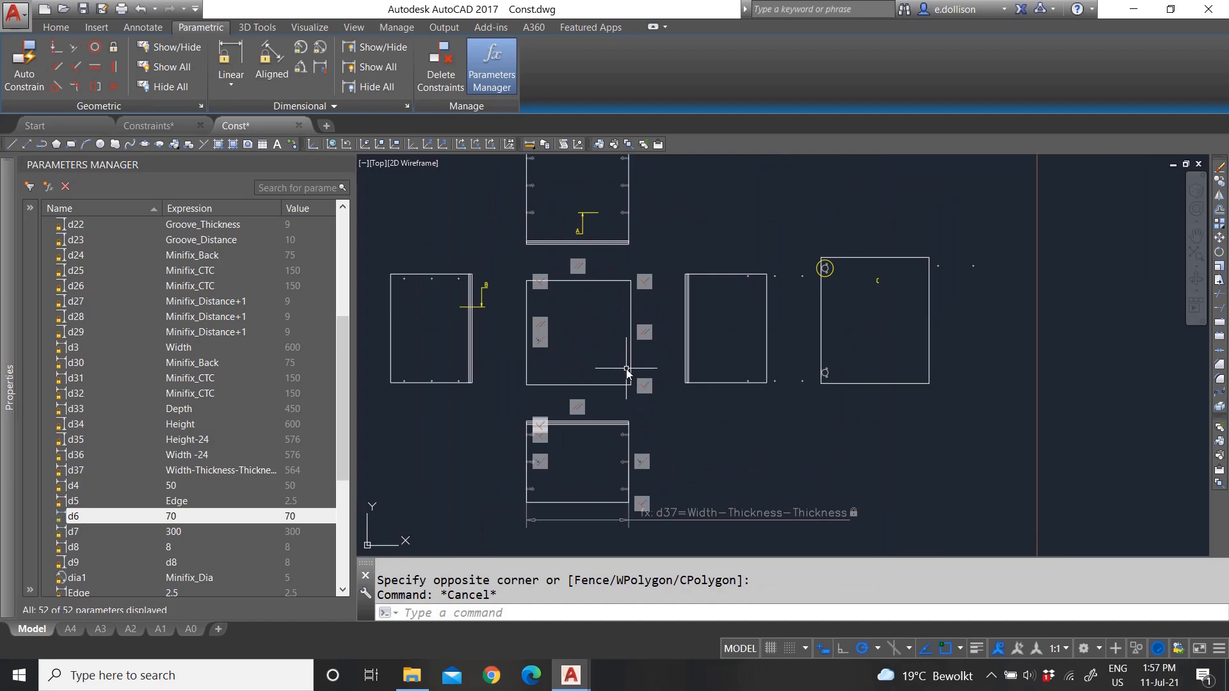
pyautogui.click(527, 198)
pyautogui.moveTo(541, 197)
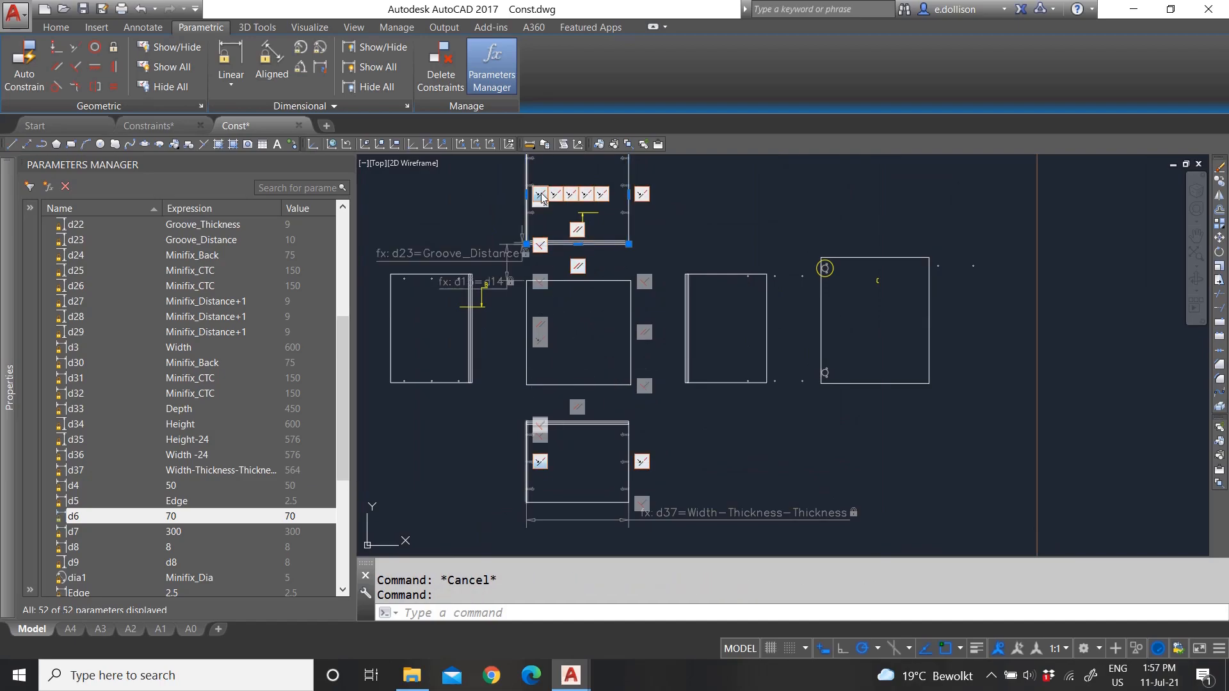
pyautogui.moveTo(644, 199)
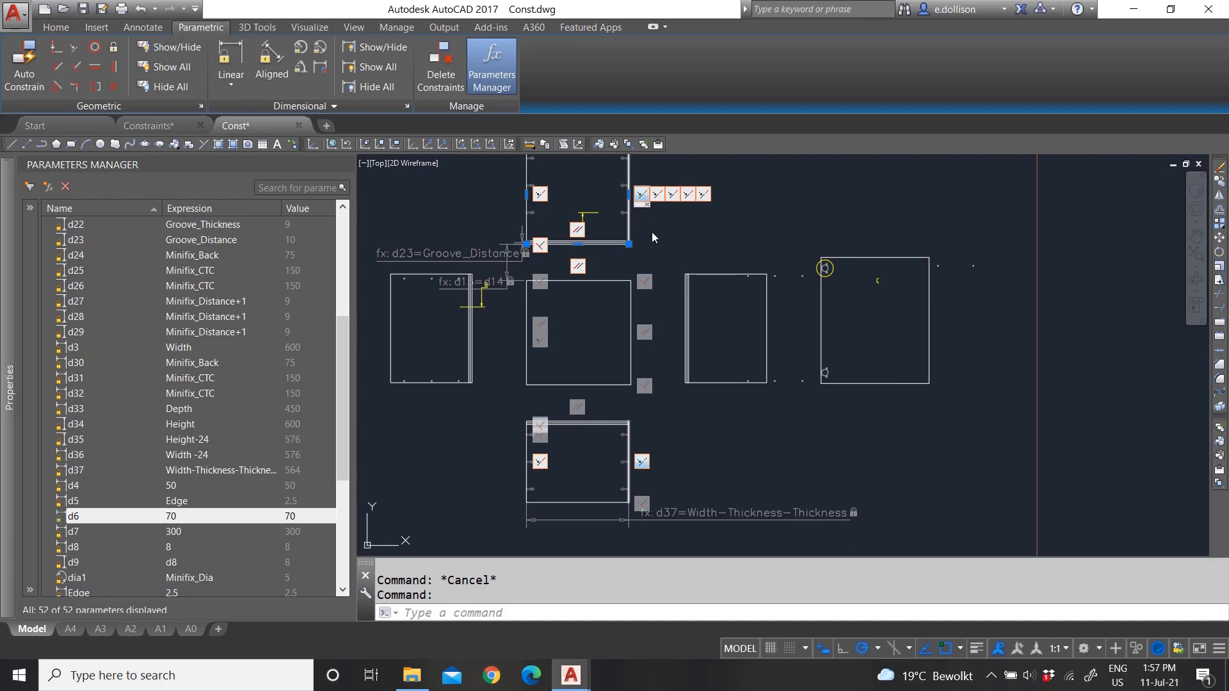
pyautogui.press('Escape')
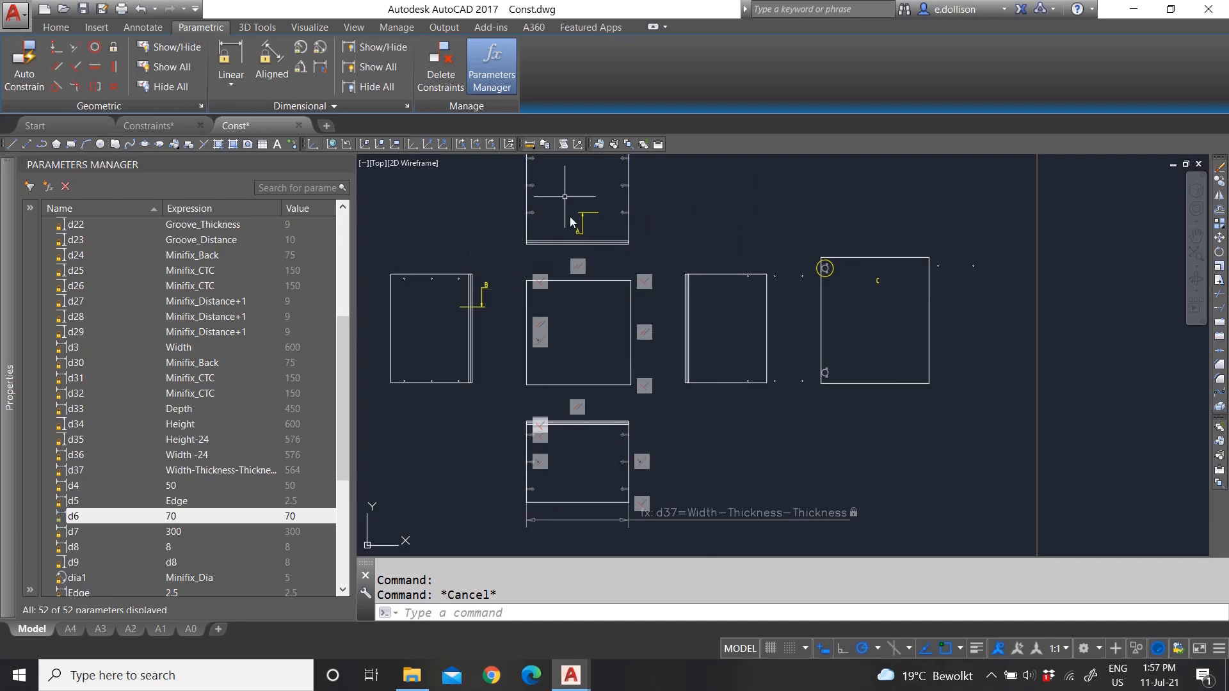
pyautogui.scroll(-2, 584, 364)
pyautogui.scroll(2, 584, 364)
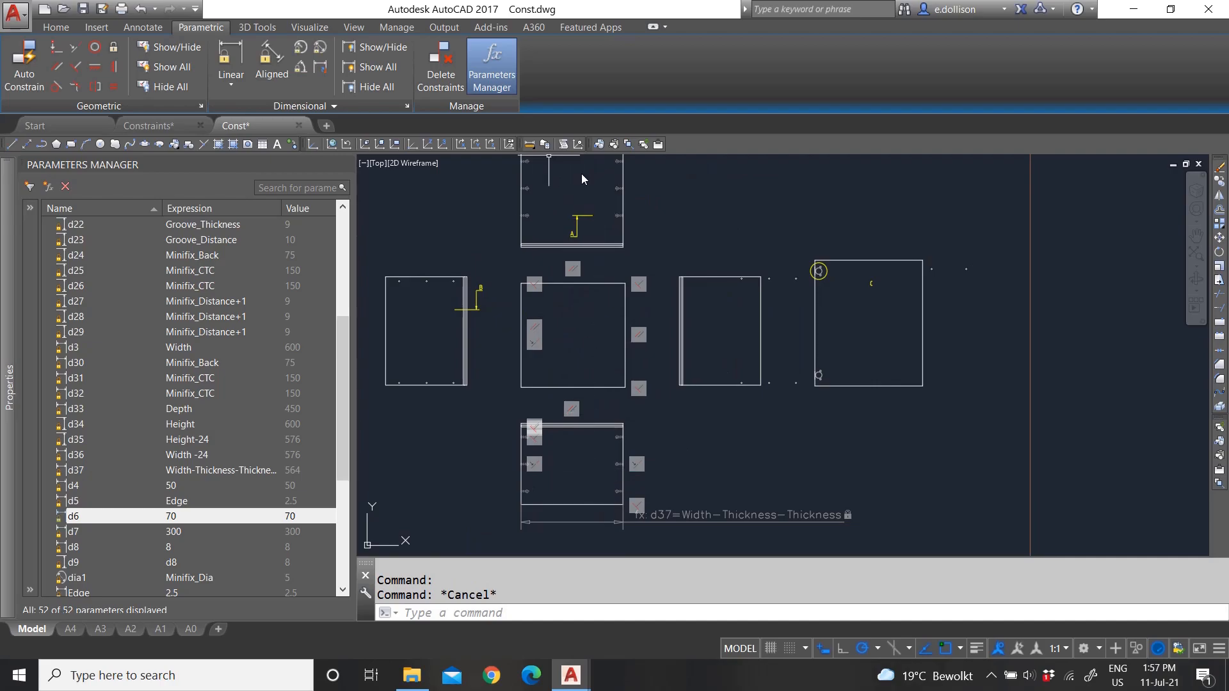
pyautogui.scroll(4, 593, 528)
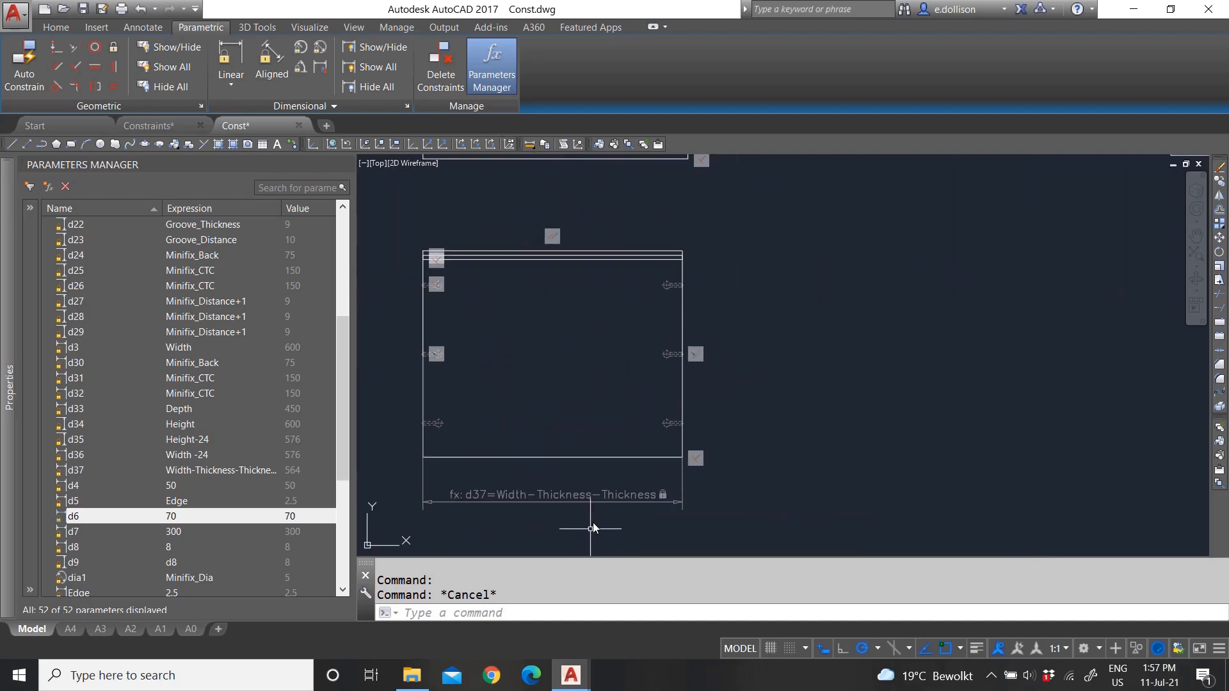
# - Add a vertical linear constraint between the top and bottom edges of the lower panel, placed beside its left edge
pyautogui.scroll(-3, 576, 425)
pyautogui.scroll(1, 609, 467)
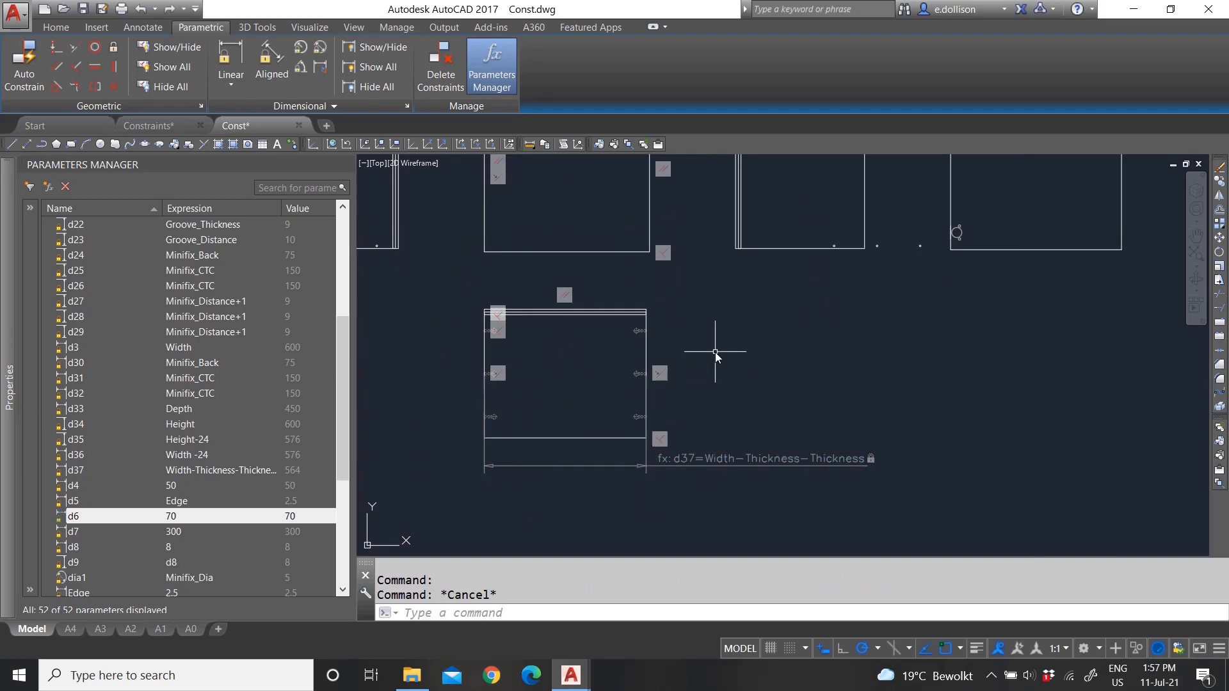
pyautogui.click(229, 59)
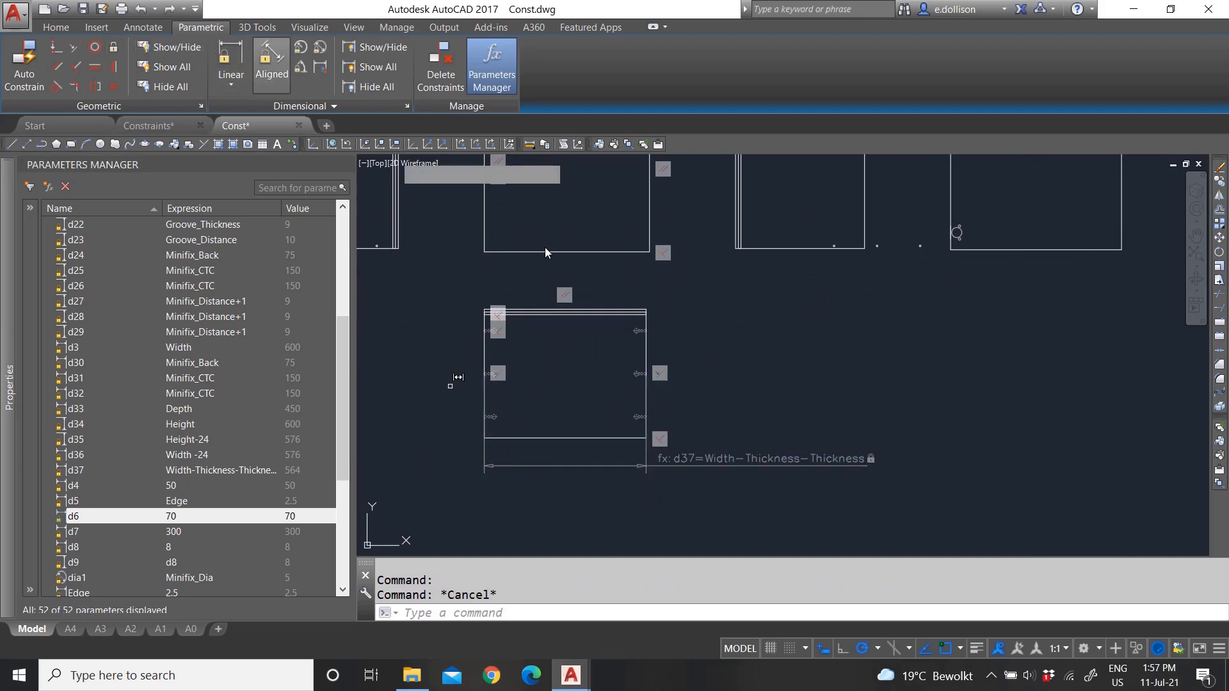
pyautogui.click(534, 311)
pyautogui.click(486, 439)
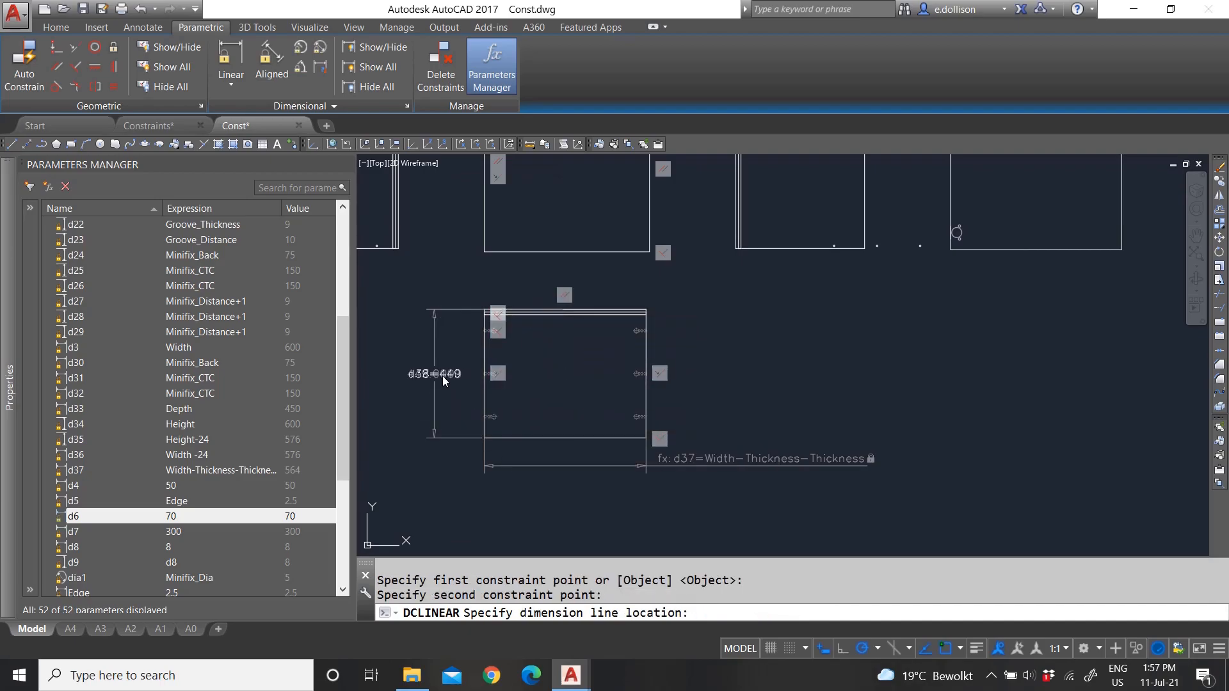
pyautogui.click(443, 375)
pyautogui.press('Return')
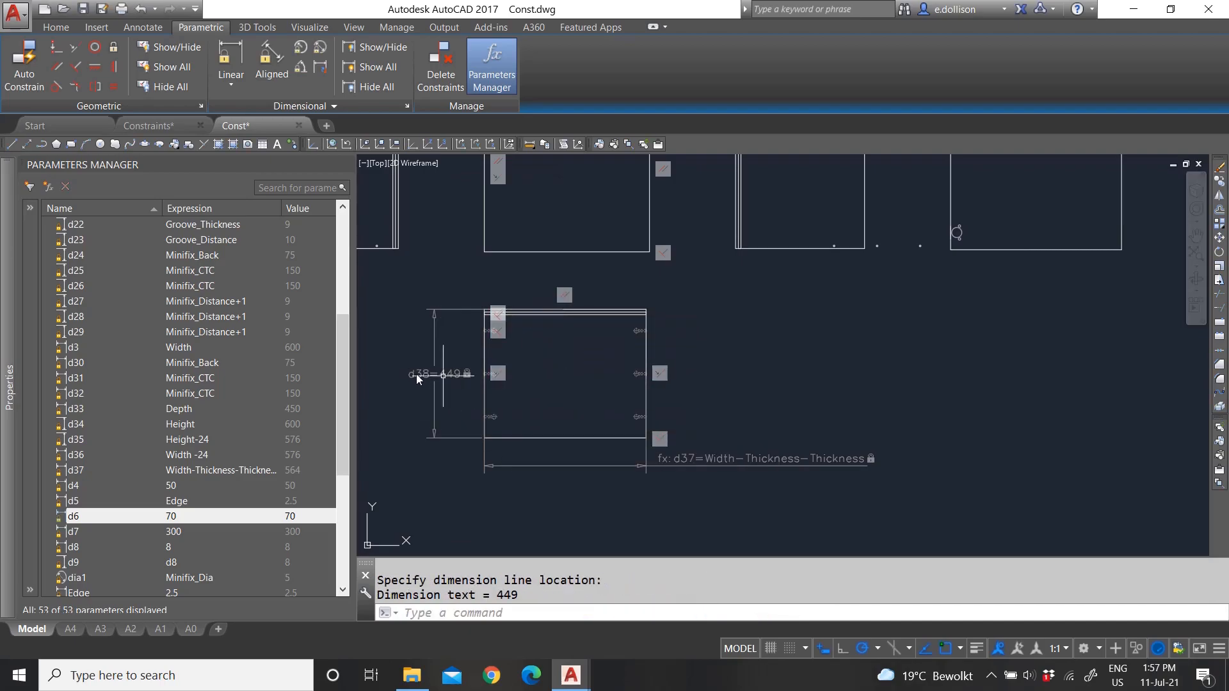
# - Set the expression of the lower panel's vertical constraint d38 to Depth-1
pyautogui.scroll(-5, 130, 463)
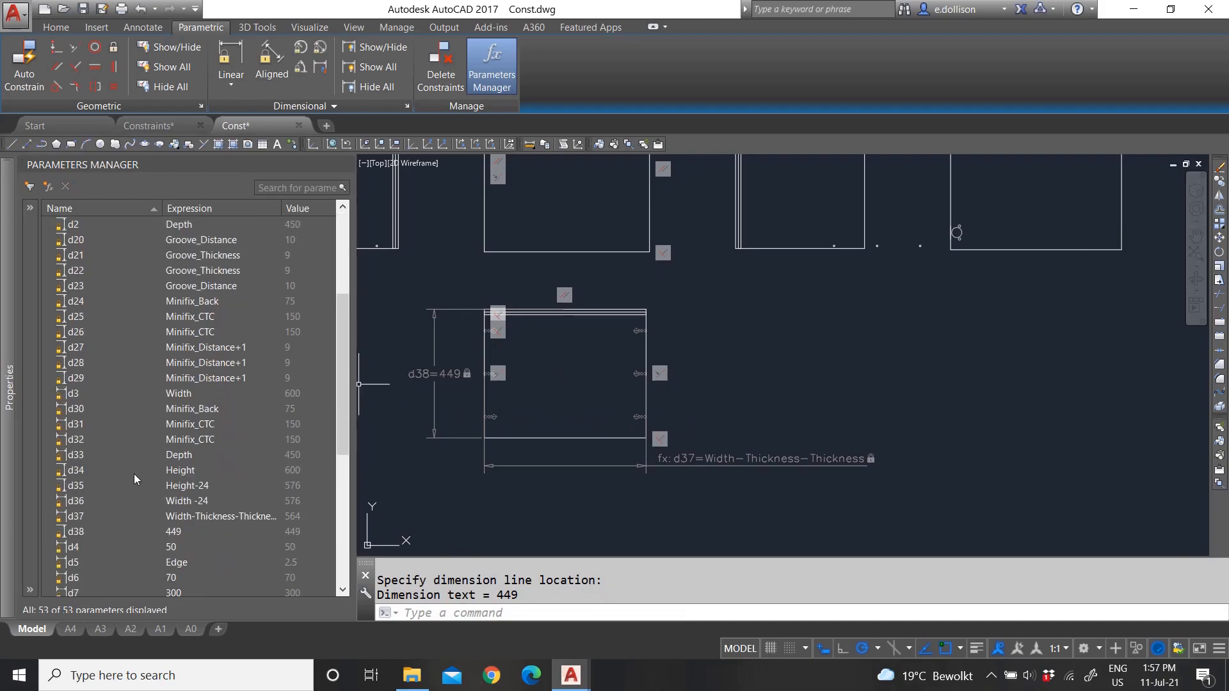
pyautogui.scroll(-4, 192, 525)
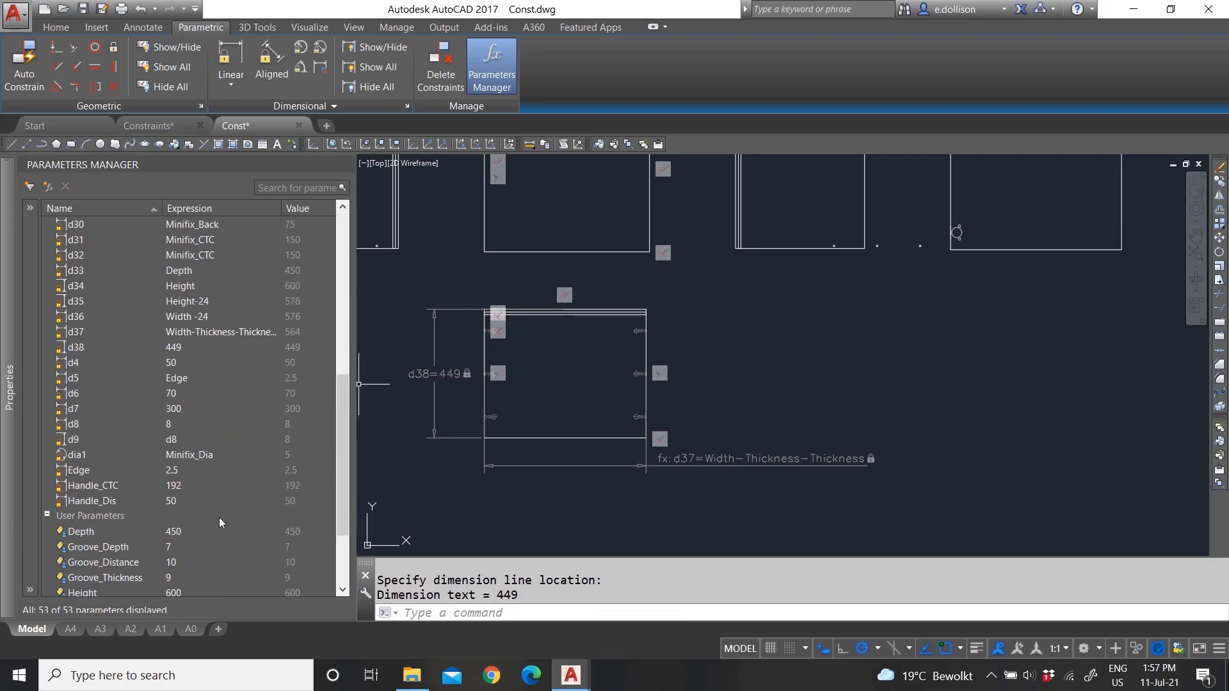
pyautogui.doubleClick(190, 344)
pyautogui.write('Depth-')
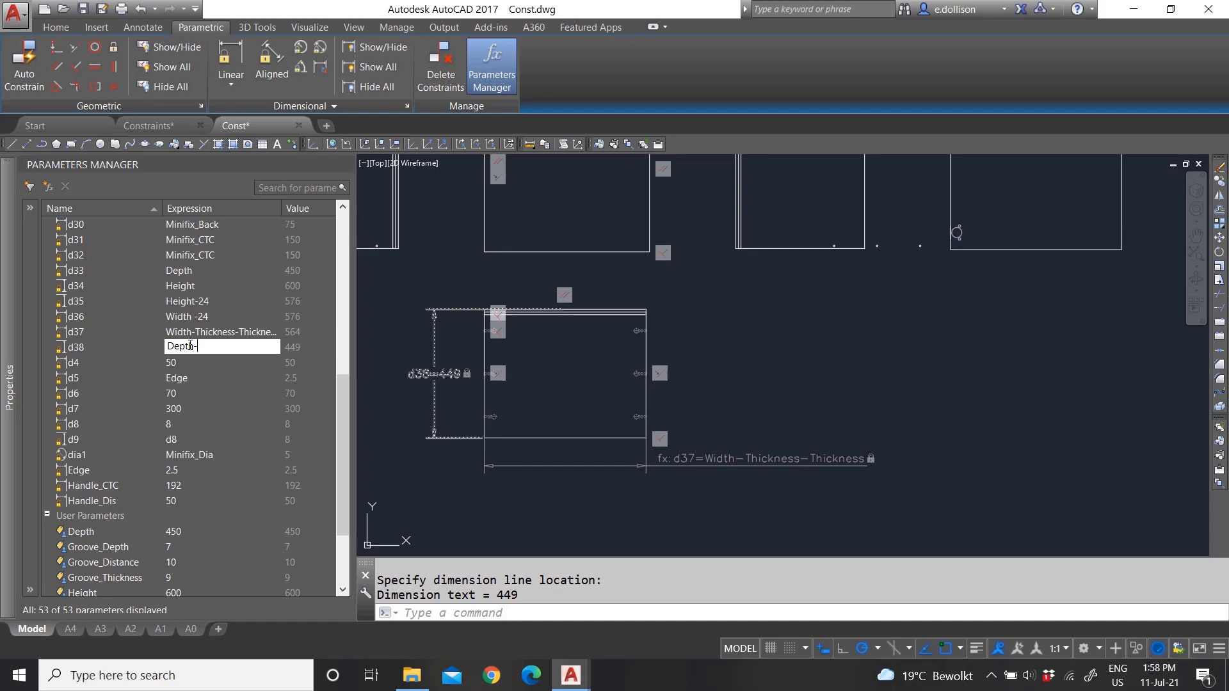
pyautogui.press('Return')
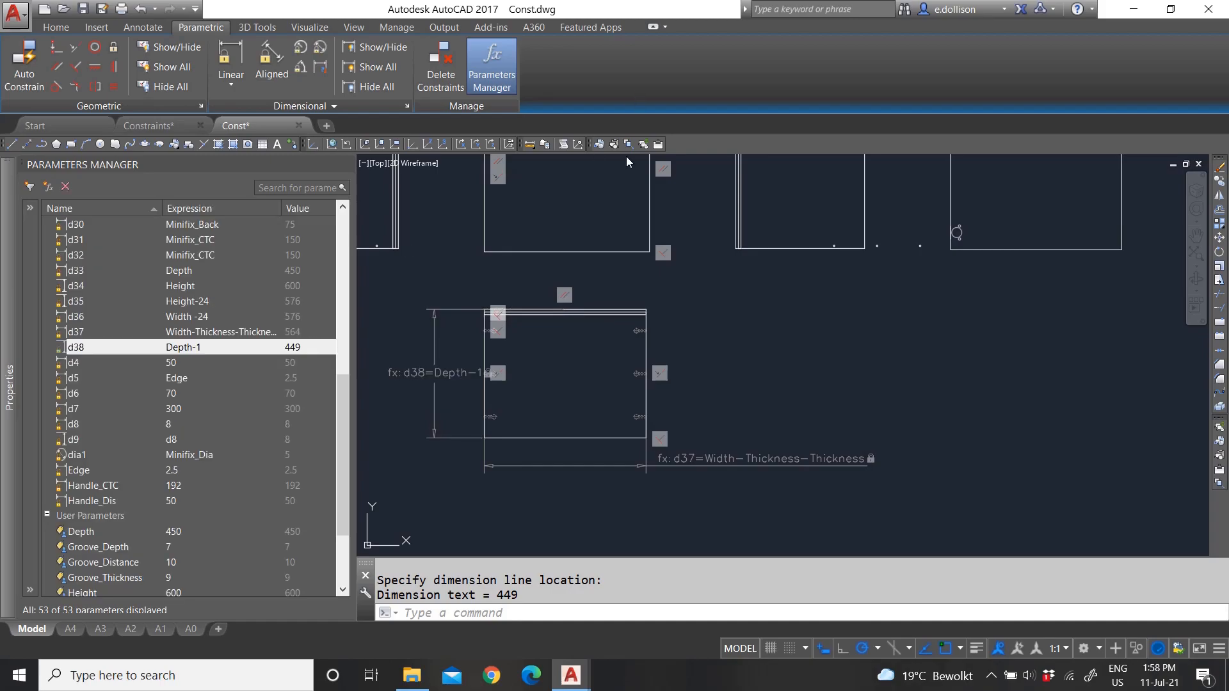
pyautogui.press('Escape')
# - Inspect the corners, holes and grooves of the surrounding panels and the constraints on the lower panel
pyautogui.scroll(4, 488, 435)
pyautogui.scroll(-8, 541, 448)
pyautogui.scroll(5, 392, 323)
pyautogui.scroll(-5, 503, 379)
pyautogui.scroll(10, 471, 324)
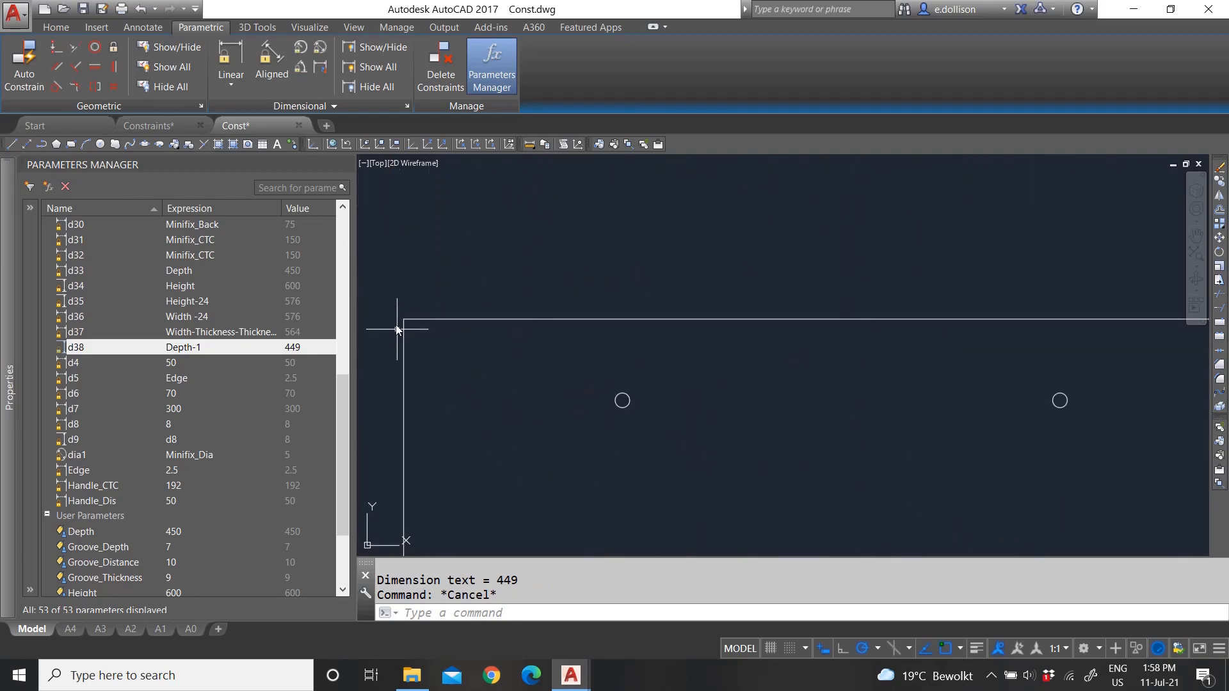
pyautogui.scroll(-3, 463, 294)
pyautogui.scroll(5, 656, 280)
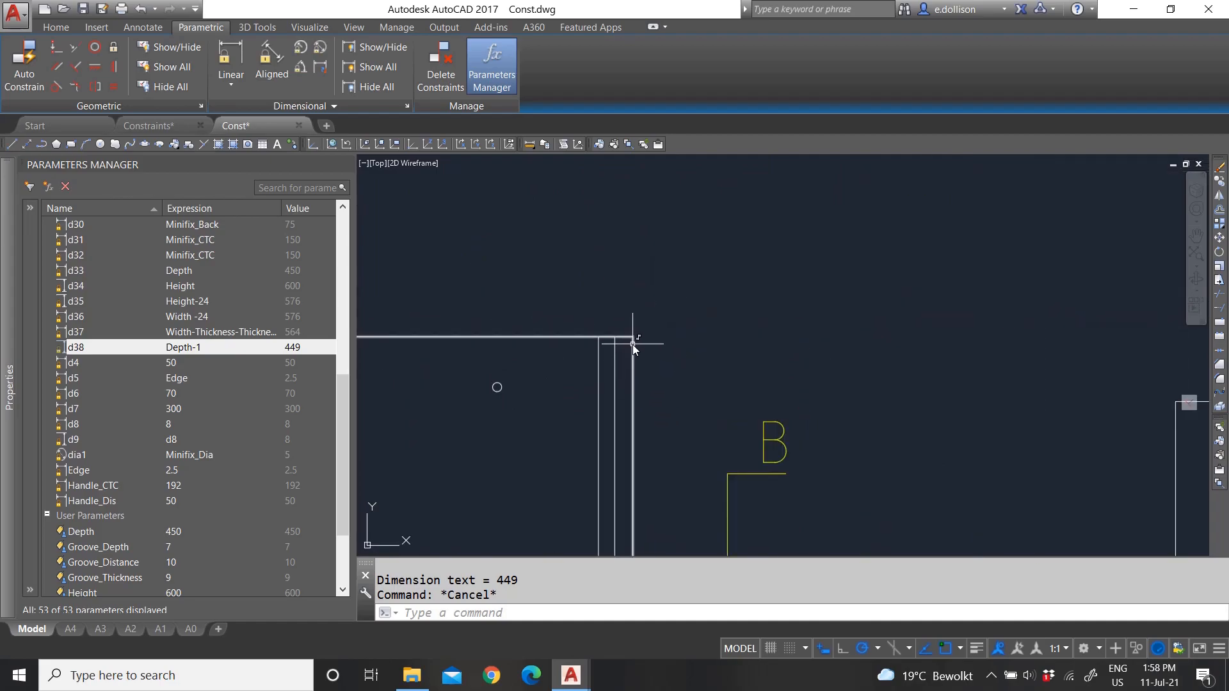
pyautogui.scroll(-5, 656, 352)
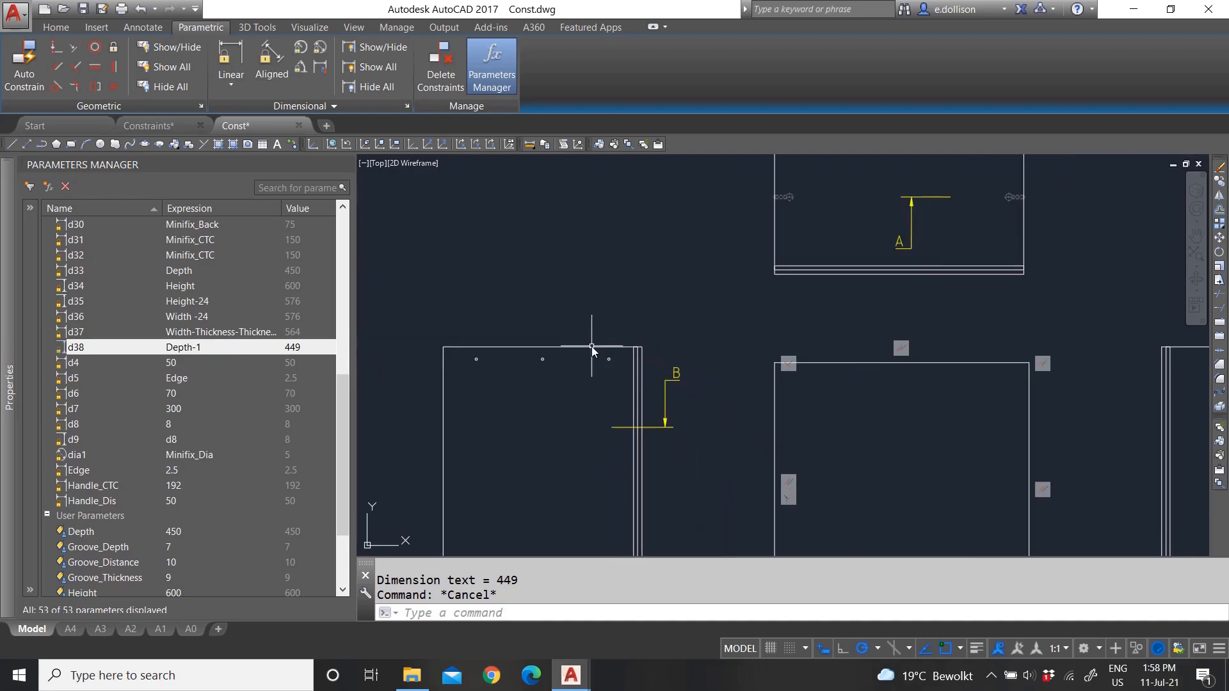
pyautogui.scroll(-4, 591, 346)
pyautogui.scroll(6, 537, 363)
pyautogui.scroll(-5, 506, 314)
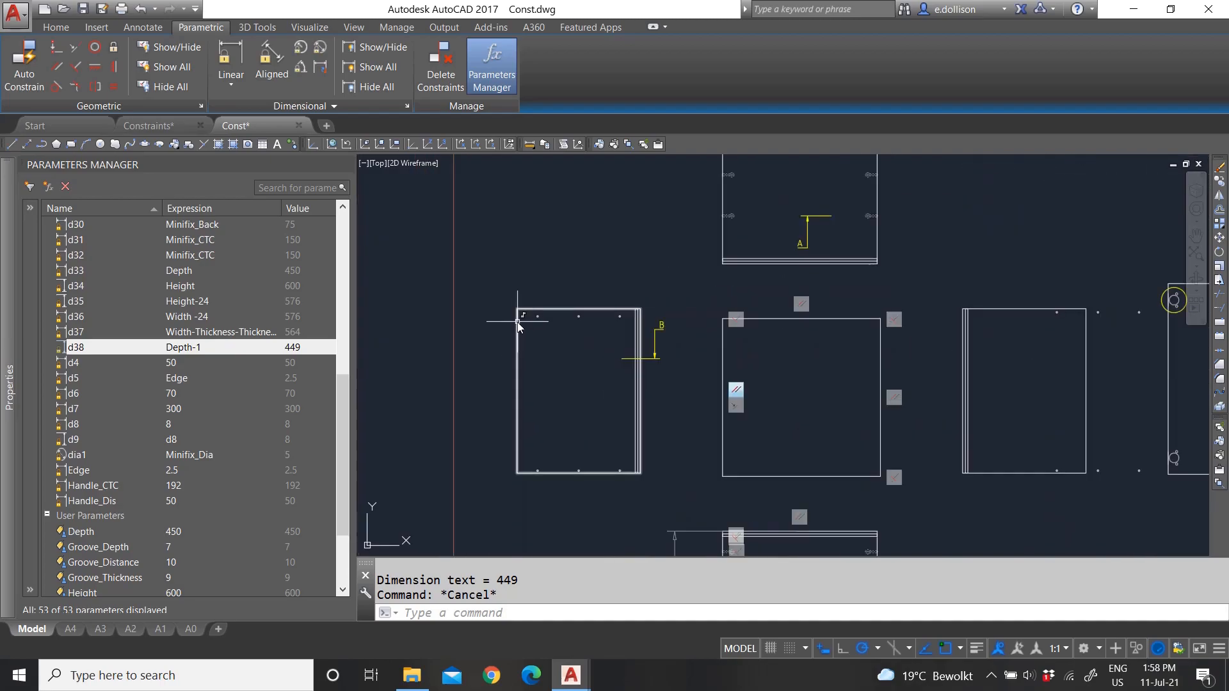
pyautogui.scroll(-5, 631, 440)
pyautogui.scroll(7, 686, 419)
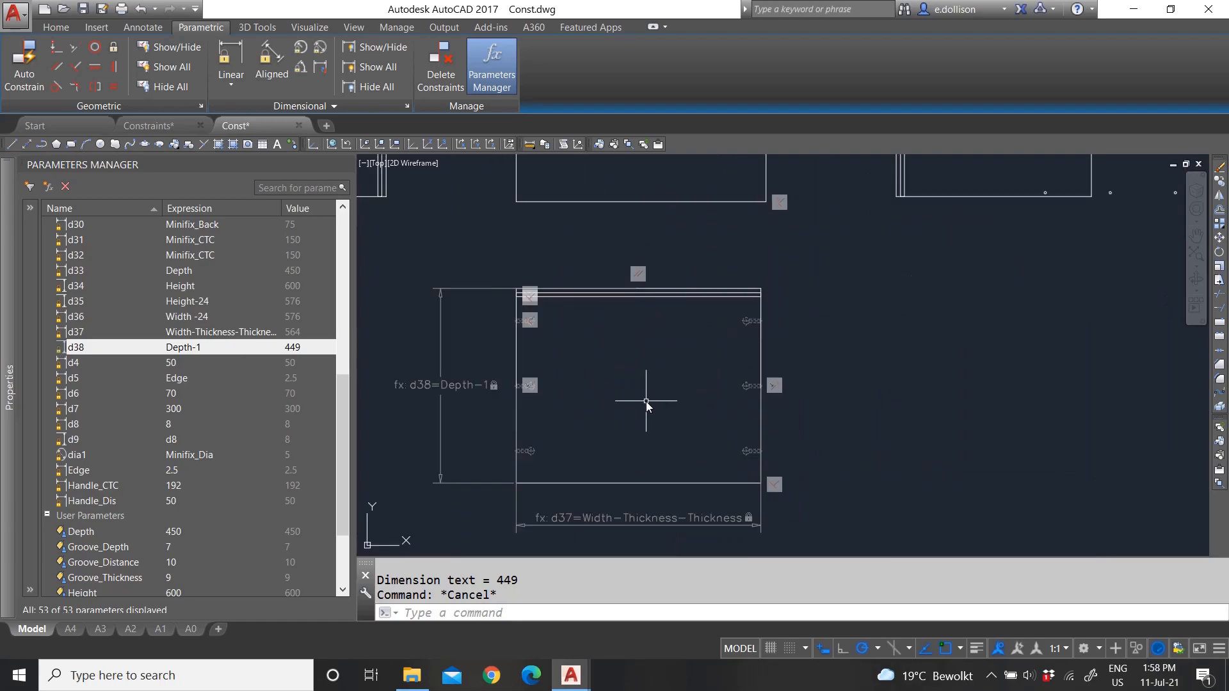
pyautogui.scroll(2, 545, 438)
pyautogui.scroll(-2, 604, 391)
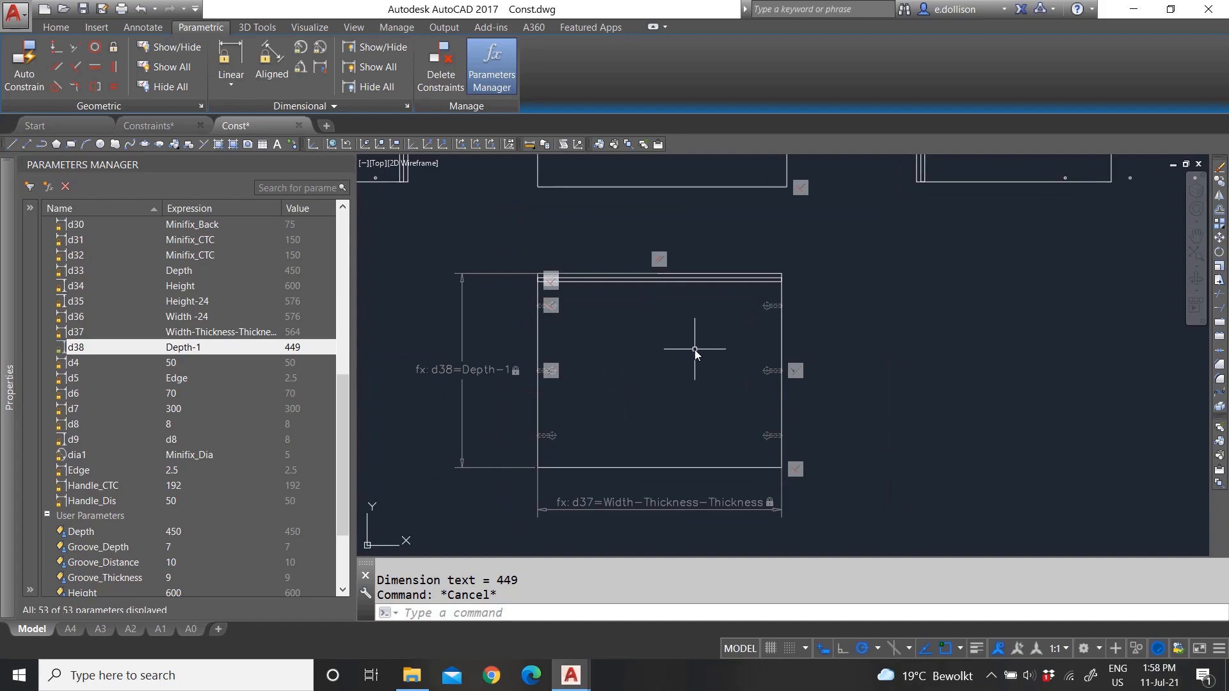
pyautogui.scroll(-1, 659, 358)
pyautogui.scroll(1, 651, 348)
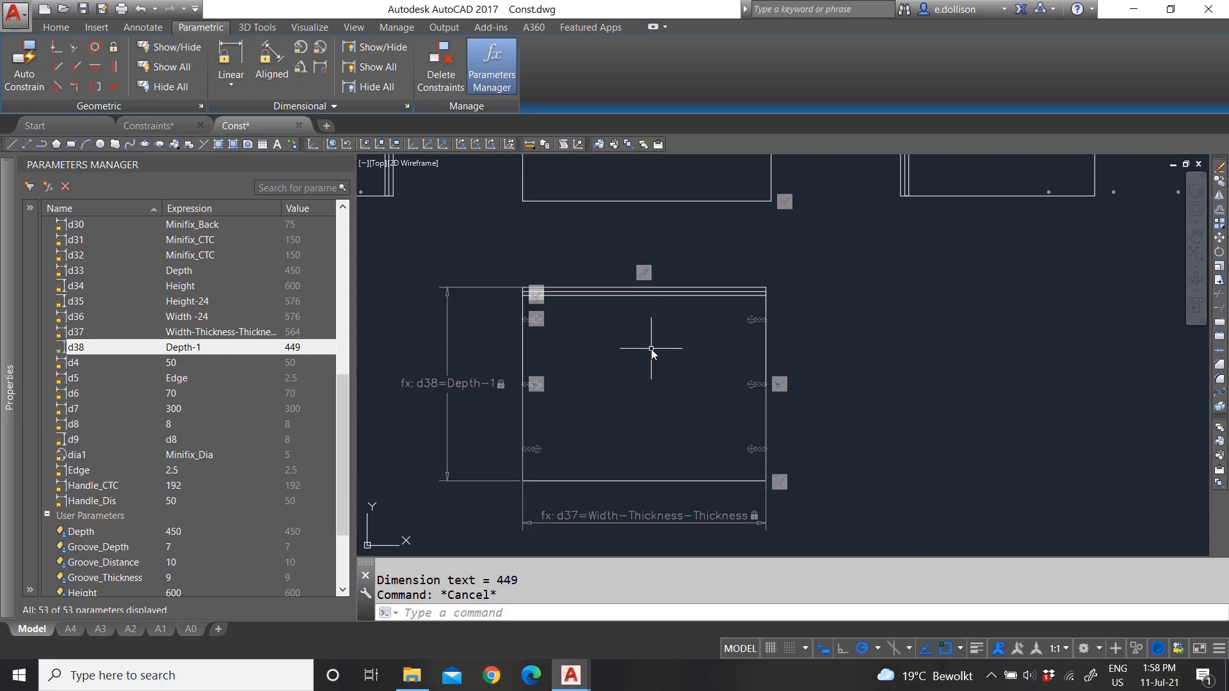
# - Move the six minifix holes of the right side panel horizontally left so they lie inside its outline
pyautogui.scroll(-4, 592, 397)
pyautogui.scroll(2, 608, 226)
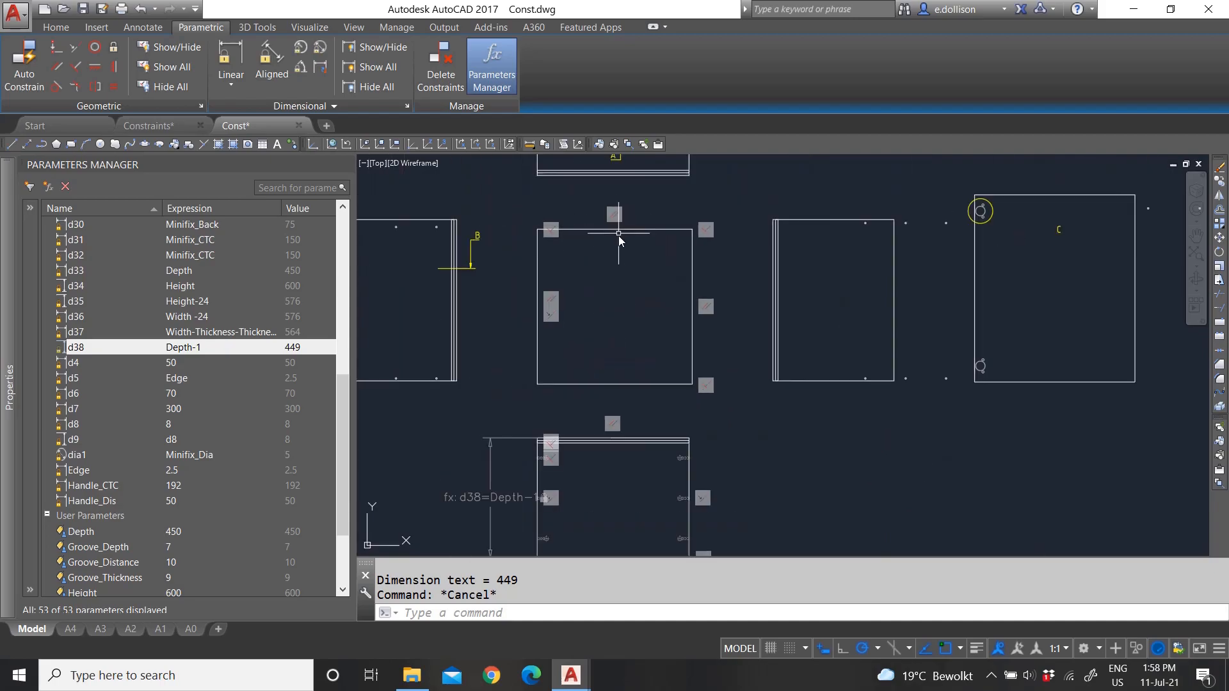
pyautogui.scroll(-3, 613, 266)
pyautogui.scroll(5, 880, 231)
pyautogui.scroll(-2, 685, 240)
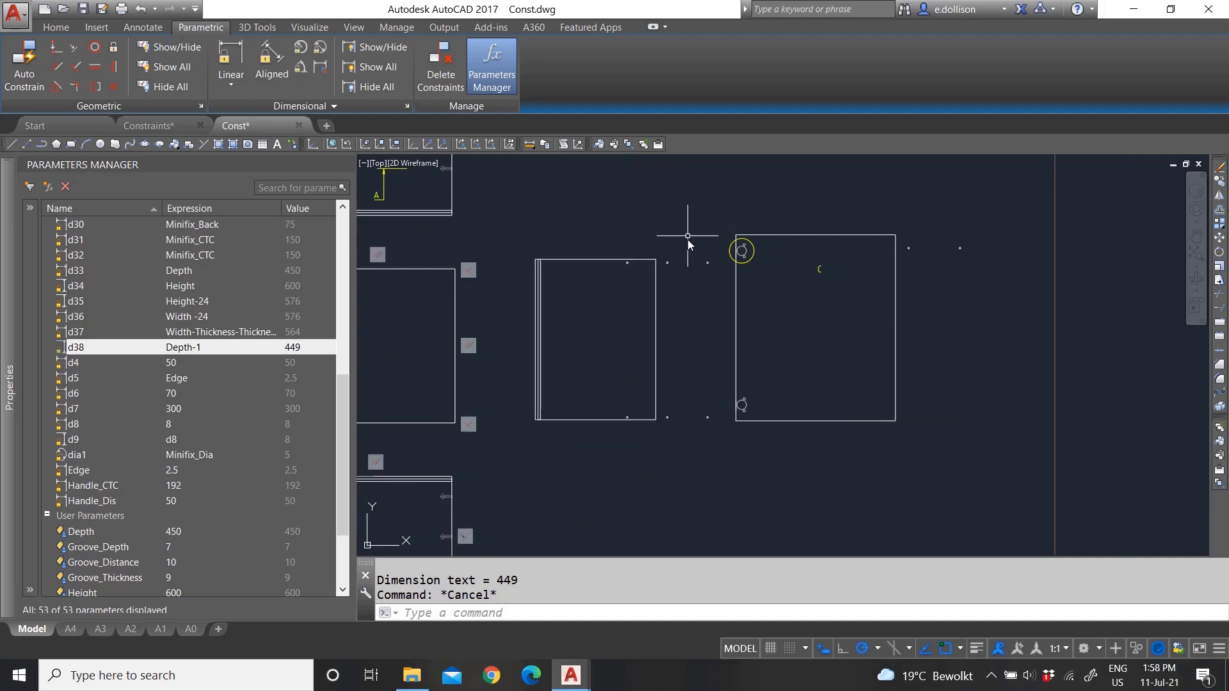
pyautogui.scroll(2, 651, 258)
pyautogui.click(618, 199)
pyautogui.click(798, 519)
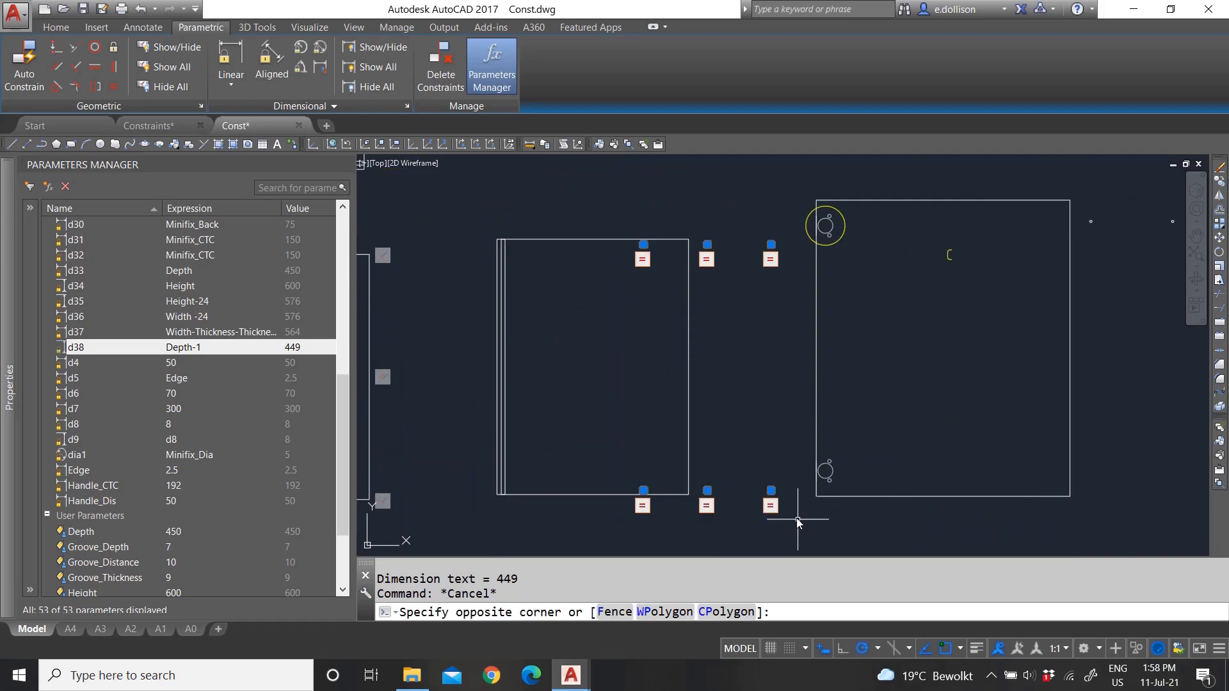
pyautogui.write('m')
pyautogui.press('Return')
pyautogui.click(671, 187)
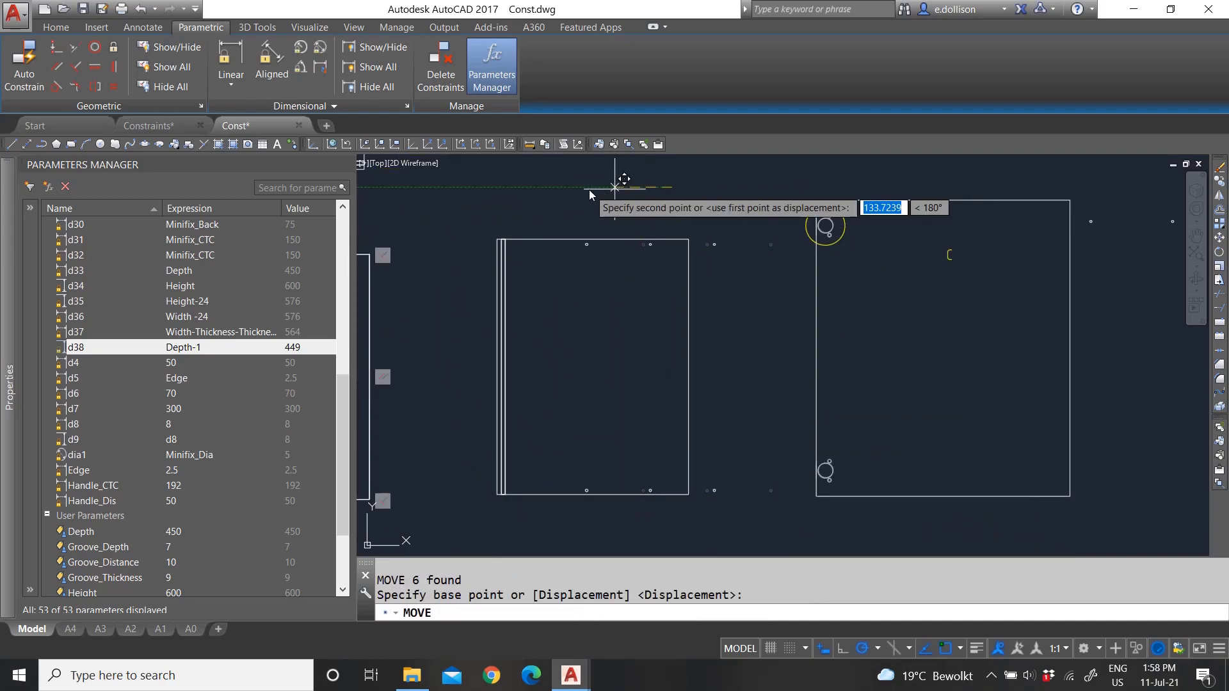
pyautogui.click(560, 187)
# - Move the two handle holes beside the door panel left so they lie inside its upper right corner
pyautogui.scroll(-2, 751, 306)
pyautogui.scroll(2, 891, 259)
pyautogui.click(831, 208)
pyautogui.click(1012, 346)
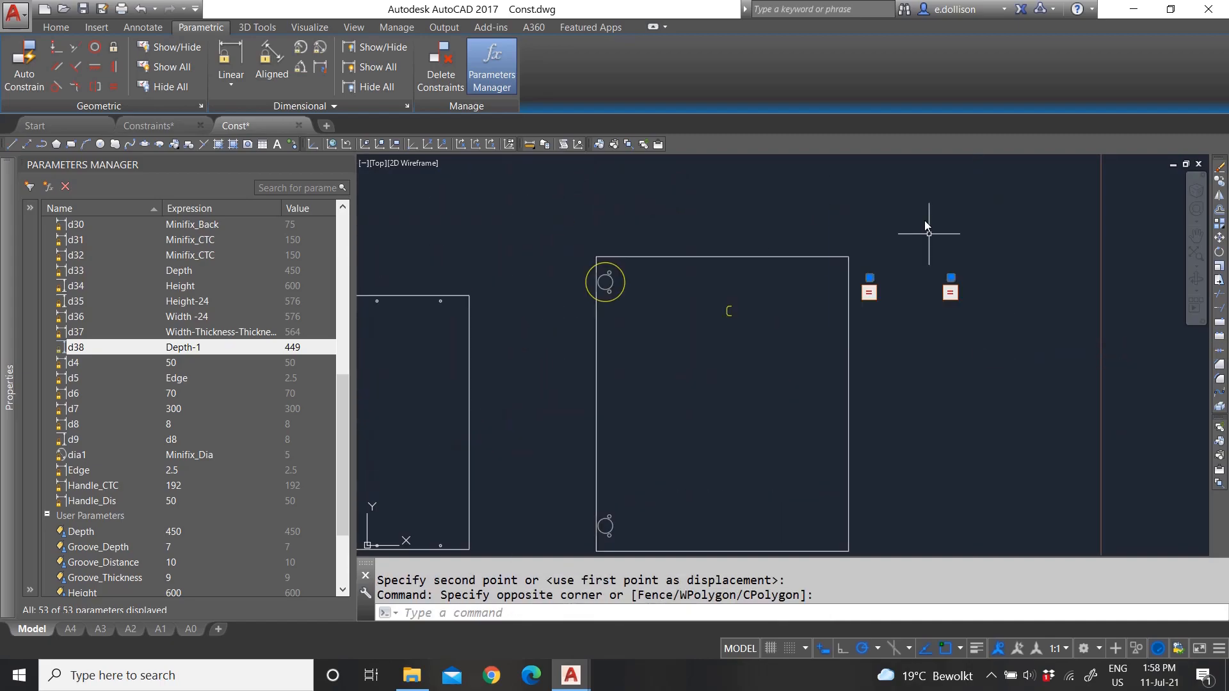
pyautogui.write('m')
pyautogui.press('Return')
pyautogui.click(904, 187)
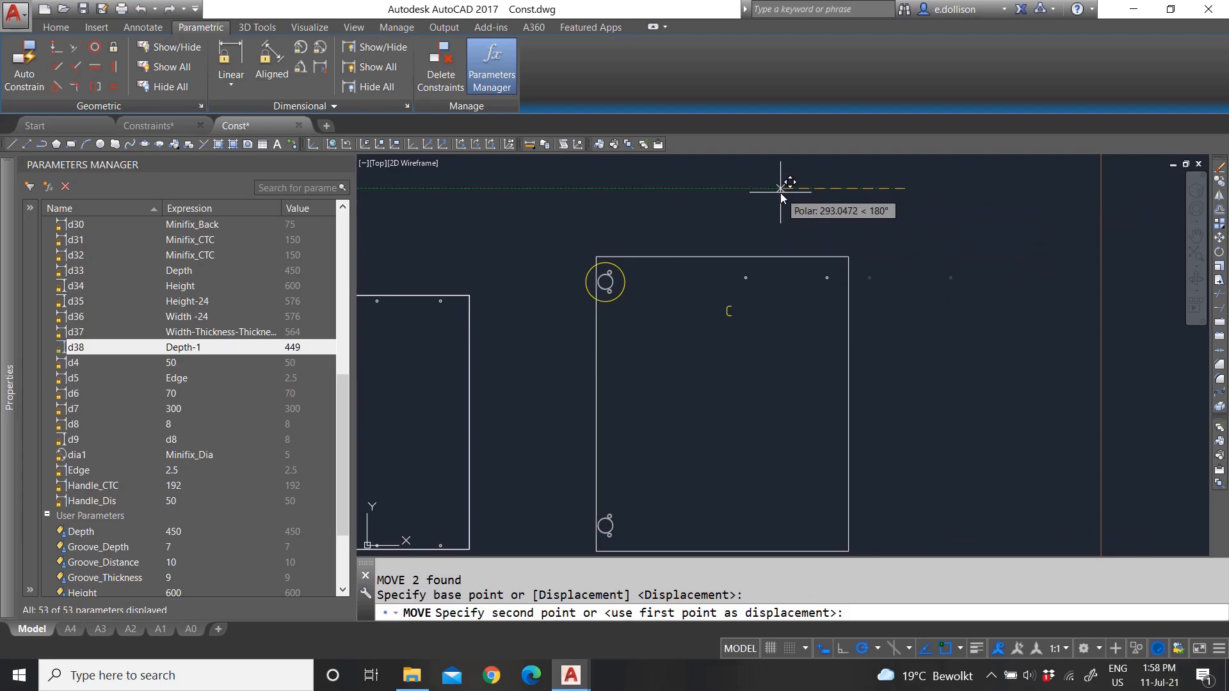
pyautogui.click(772, 208)
# - Add a horizontal linear constraint between the door panel's upper corners, placed above its top edge
pyautogui.scroll(-5, 772, 256)
pyautogui.scroll(3, 712, 272)
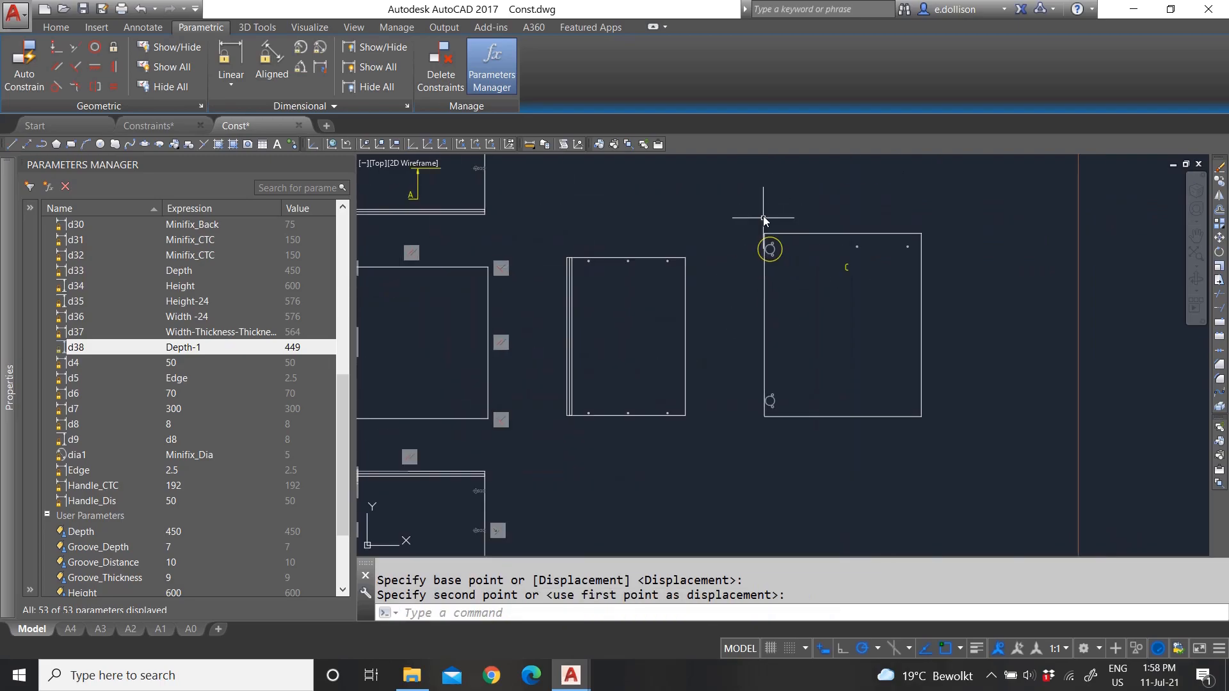
pyautogui.scroll(-4, 864, 391)
pyautogui.scroll(4, 813, 352)
pyautogui.scroll(-2, 791, 387)
pyautogui.scroll(-1, 791, 387)
pyautogui.scroll(1, 796, 329)
pyautogui.click(231, 57)
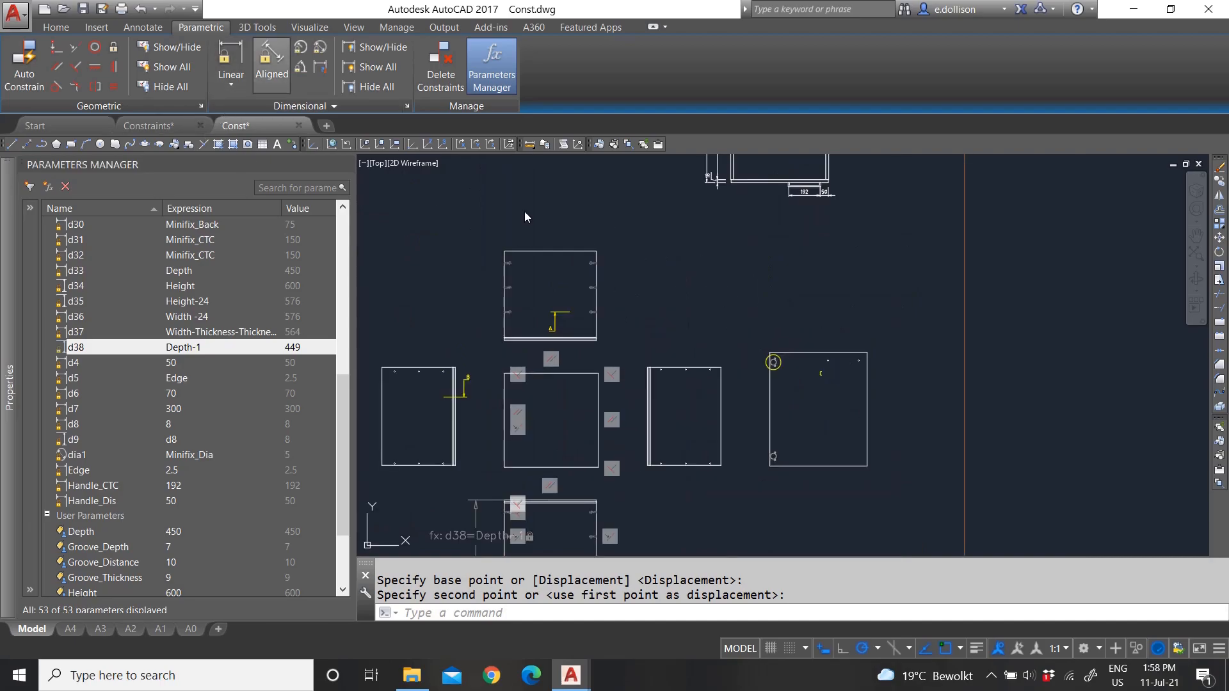
pyautogui.scroll(2, 770, 384)
pyautogui.click(924, 331)
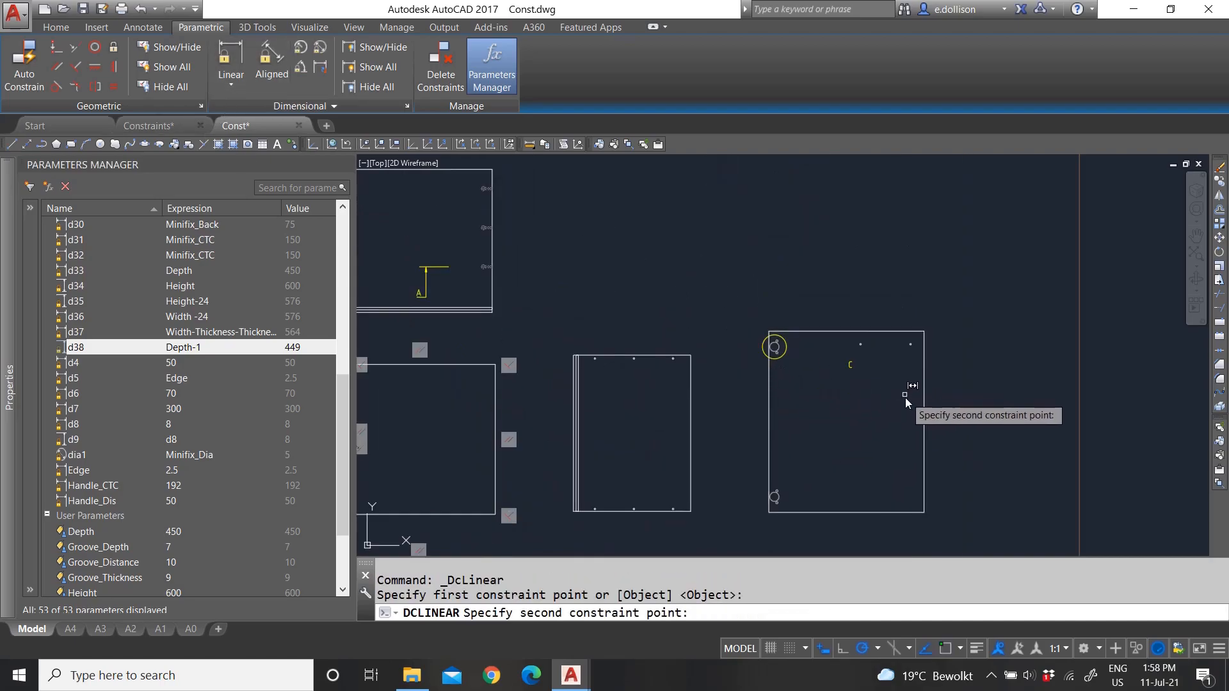
pyautogui.click(769, 331)
pyautogui.click(874, 306)
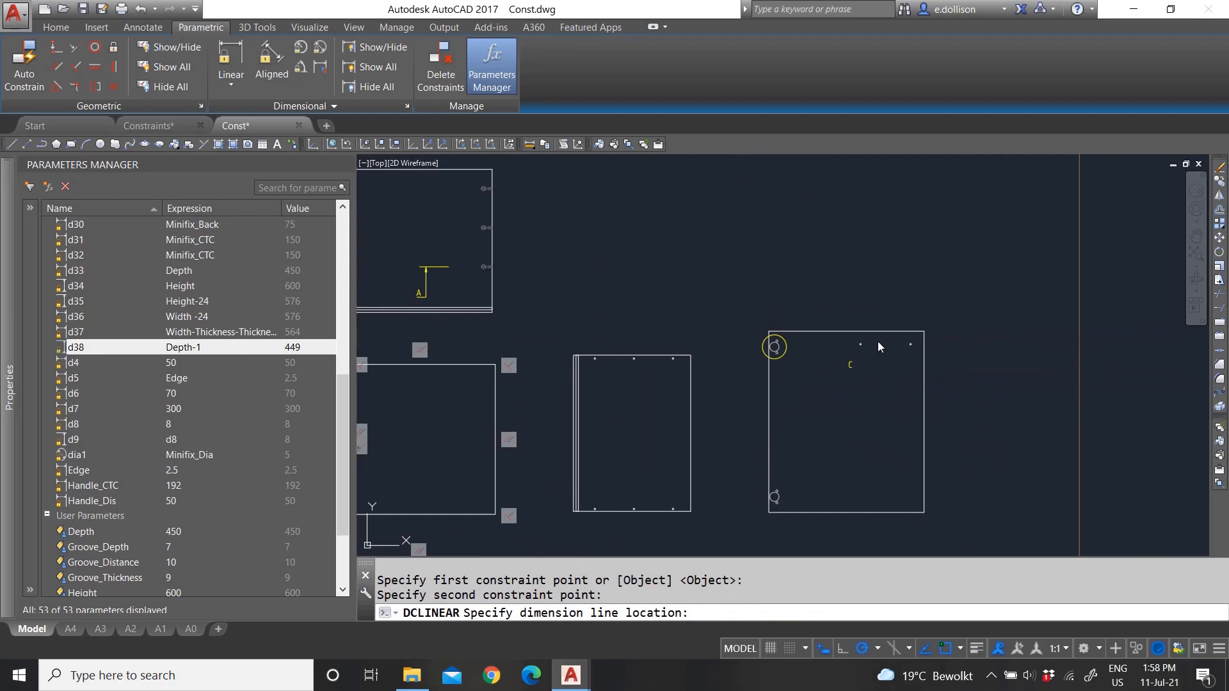
pyautogui.press('Return')
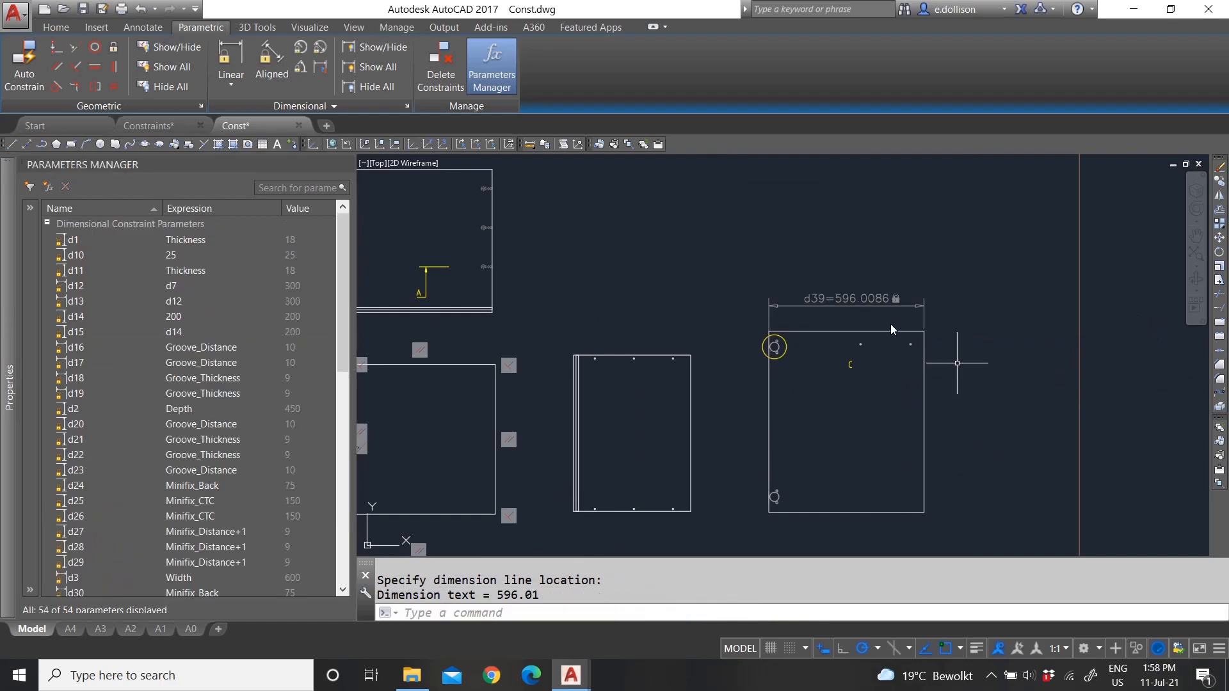
# - Try to add a vertical linear constraint between the door panel's two right corners
pyautogui.press('Return')
pyautogui.click(924, 332)
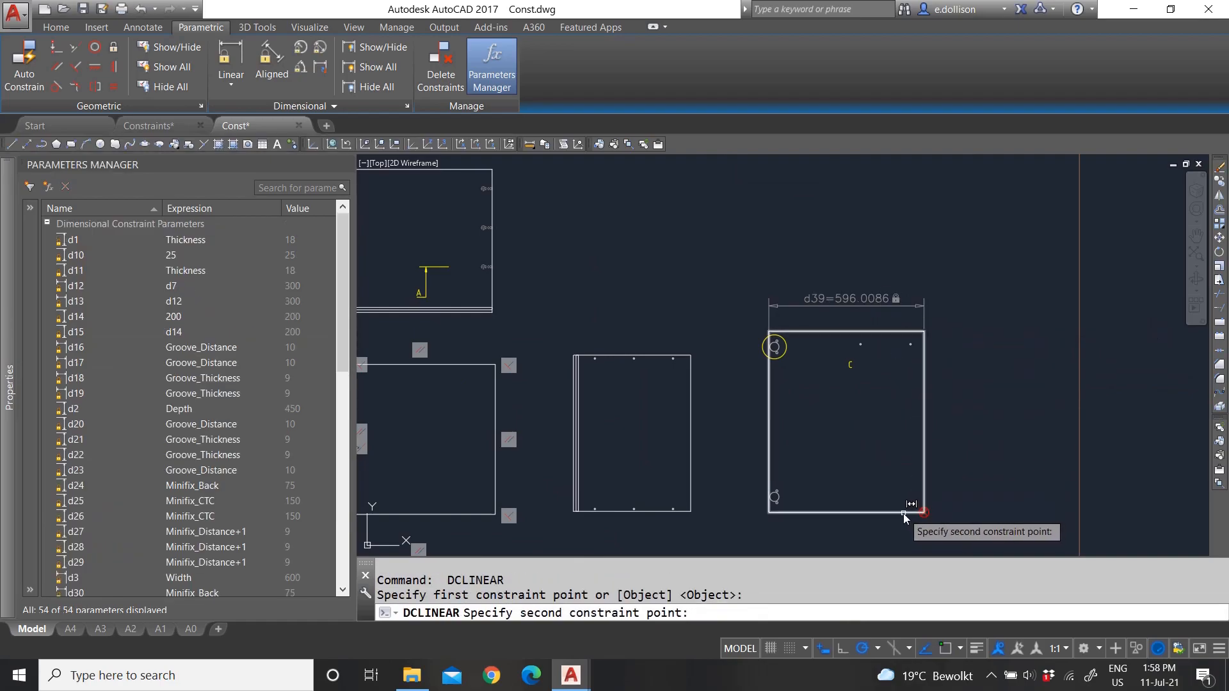
pyautogui.click(923, 512)
pyautogui.click(954, 479)
pyautogui.press('Return')
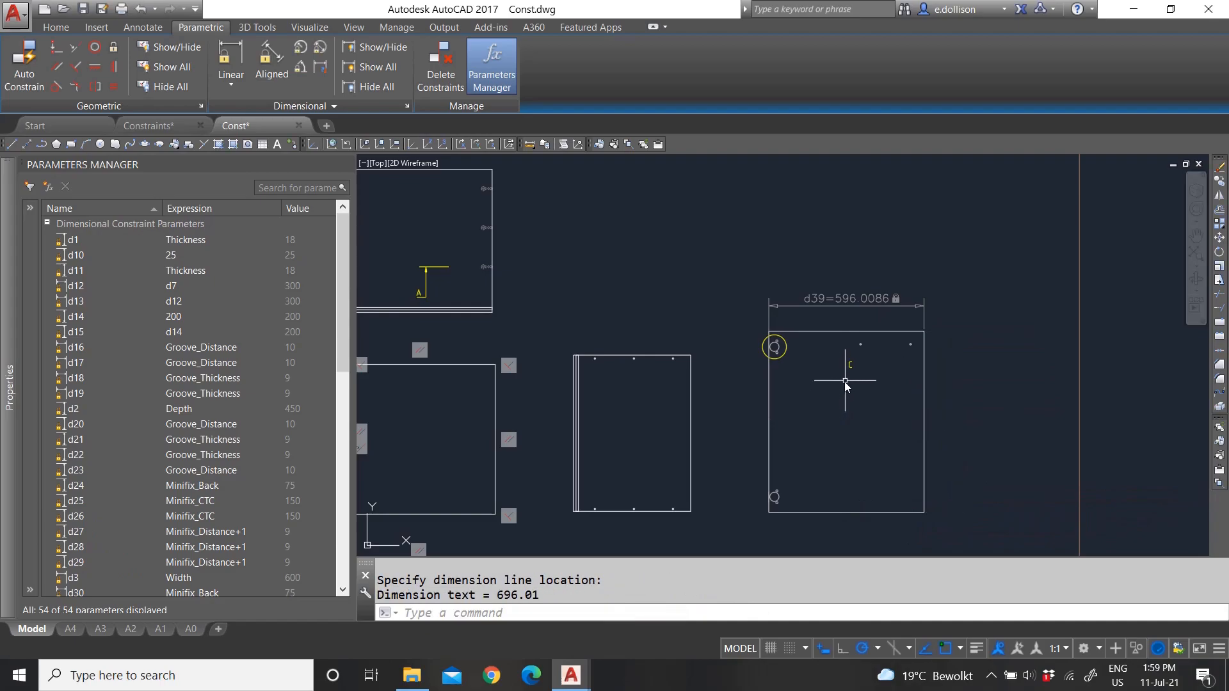
pyautogui.press('Escape')
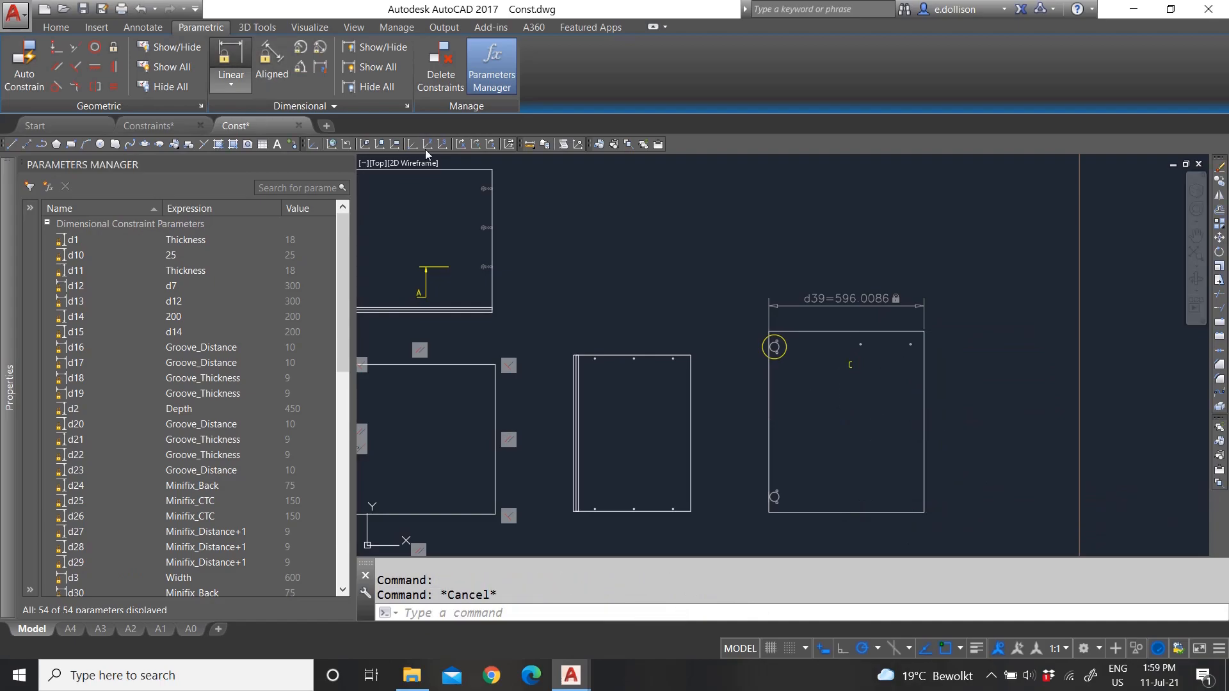
# - Add a vertical linear constraint for the door panel's height, placed outside its right edge
pyautogui.press('Return')
pyautogui.click(924, 331)
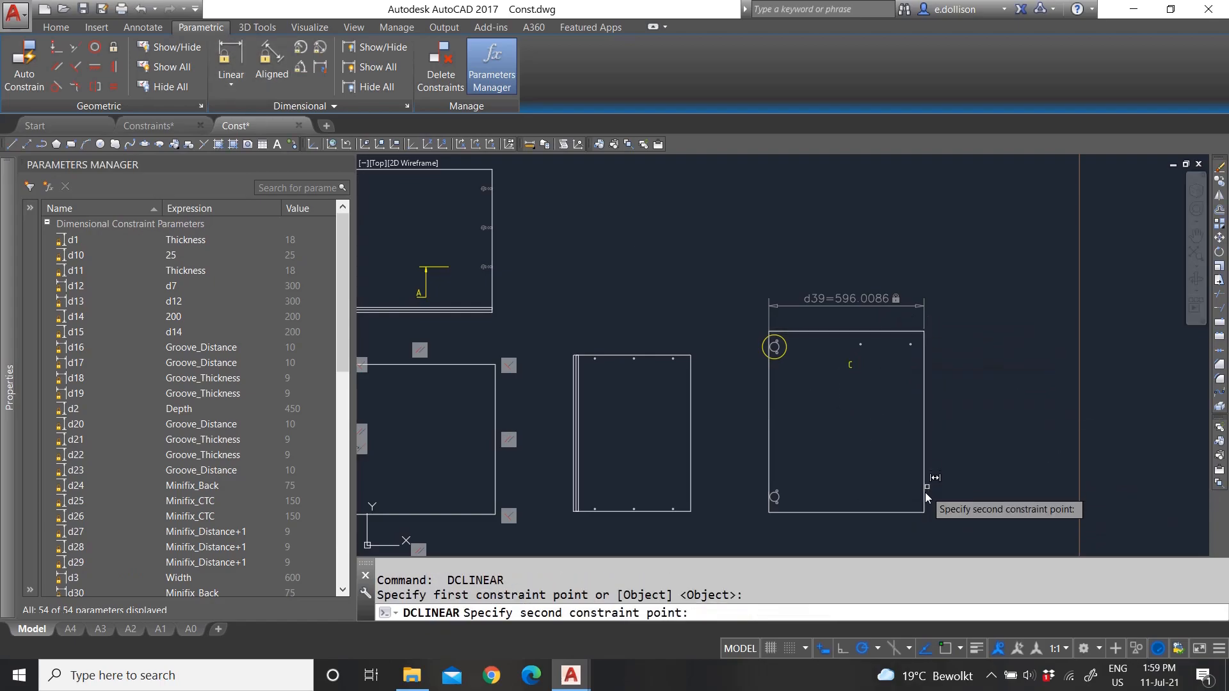
pyautogui.click(920, 511)
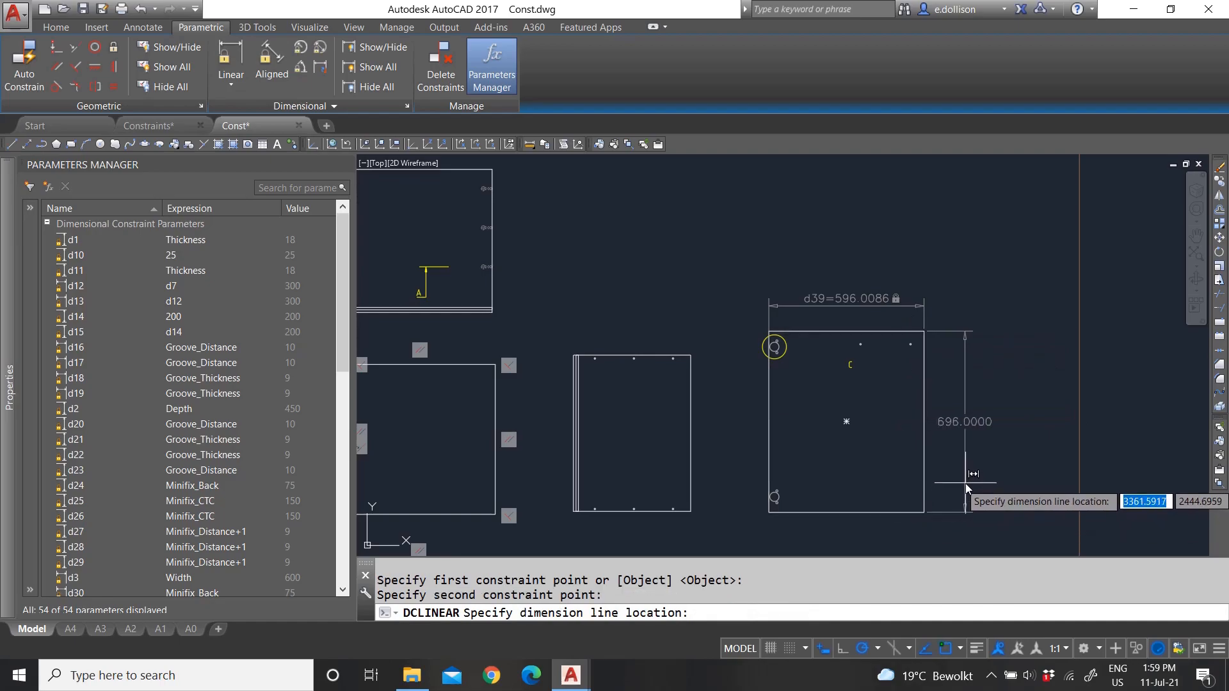
pyautogui.click(965, 483)
pyautogui.press('Return')
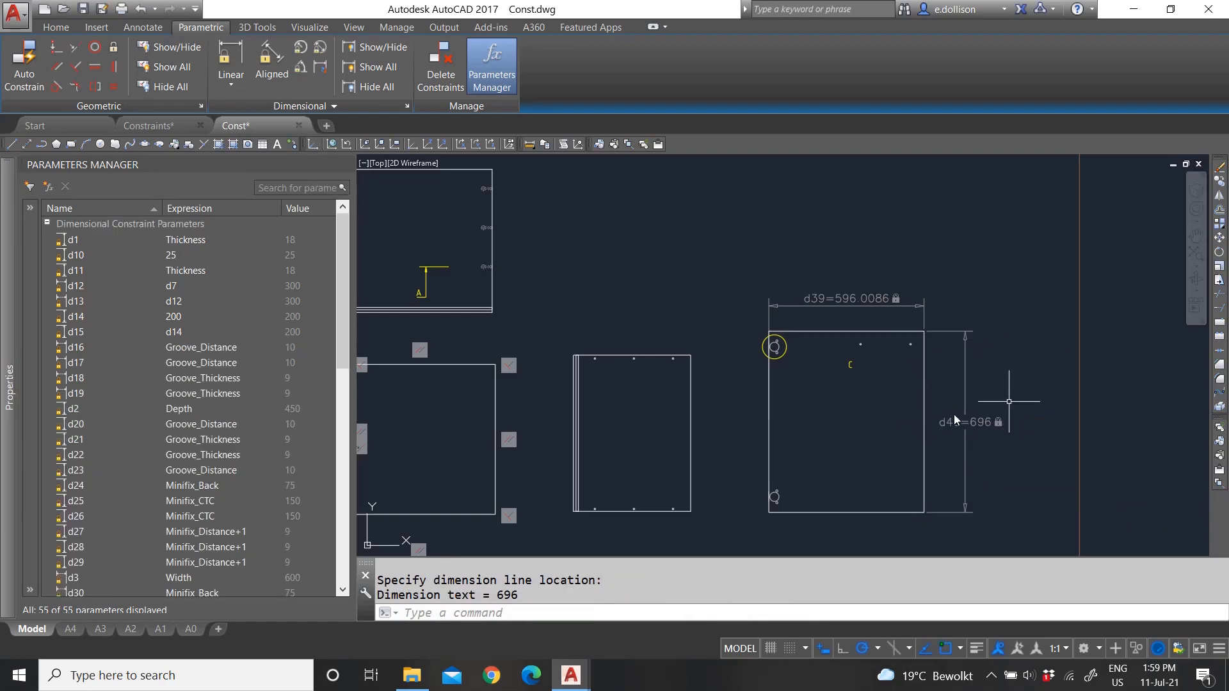
pyautogui.press('Escape')
# - Move the detail label C to just below the yellow circle around the door panel's upper hinge hole
pyautogui.scroll(6, 839, 354)
pyautogui.click(898, 382)
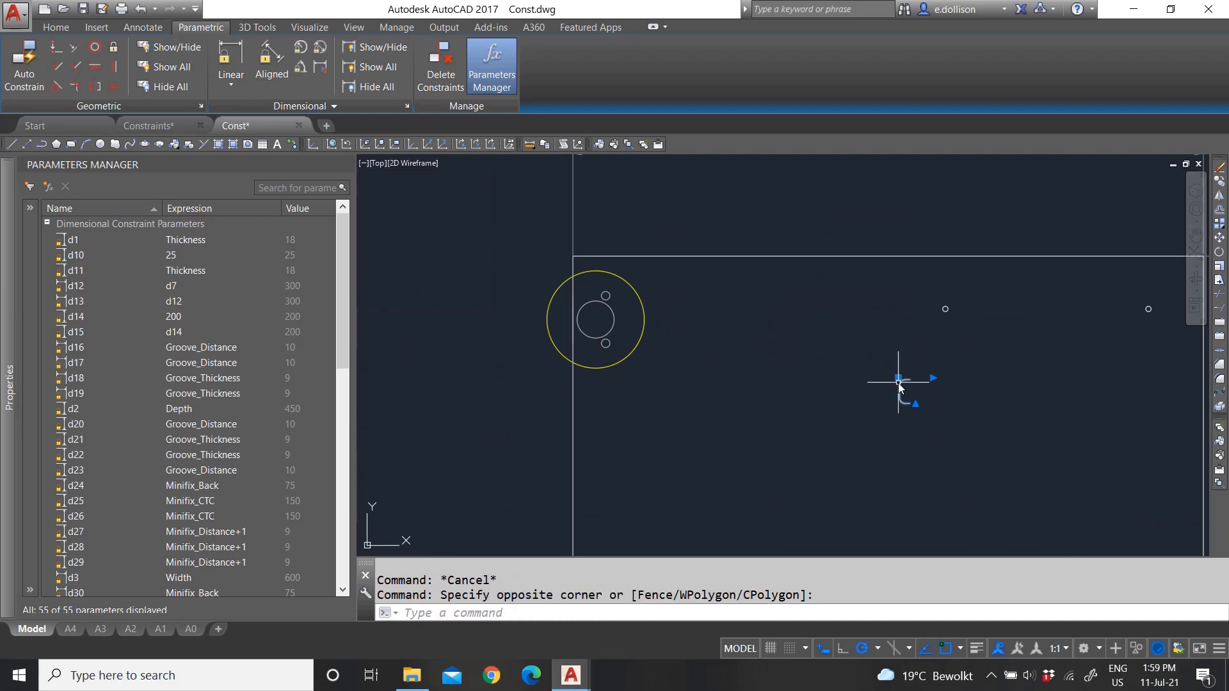
pyautogui.click(898, 378)
pyautogui.press('Escape')
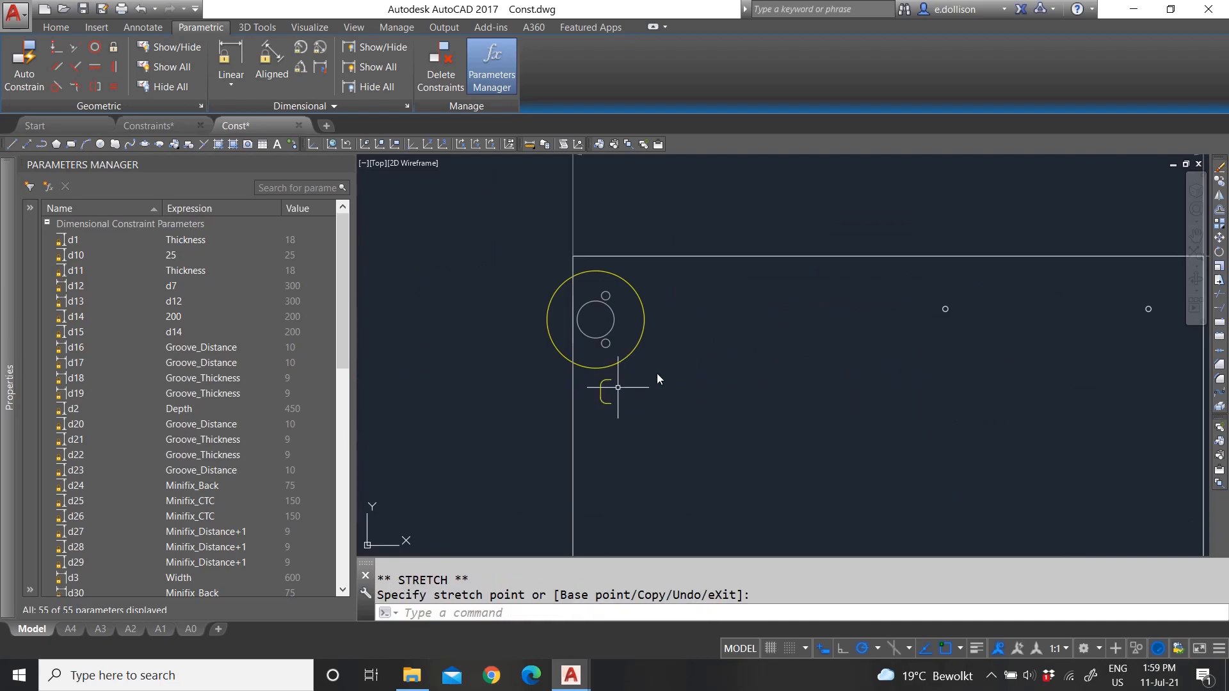
pyautogui.scroll(-4, 682, 377)
pyautogui.scroll(-3, 669, 404)
pyautogui.scroll(1, 658, 367)
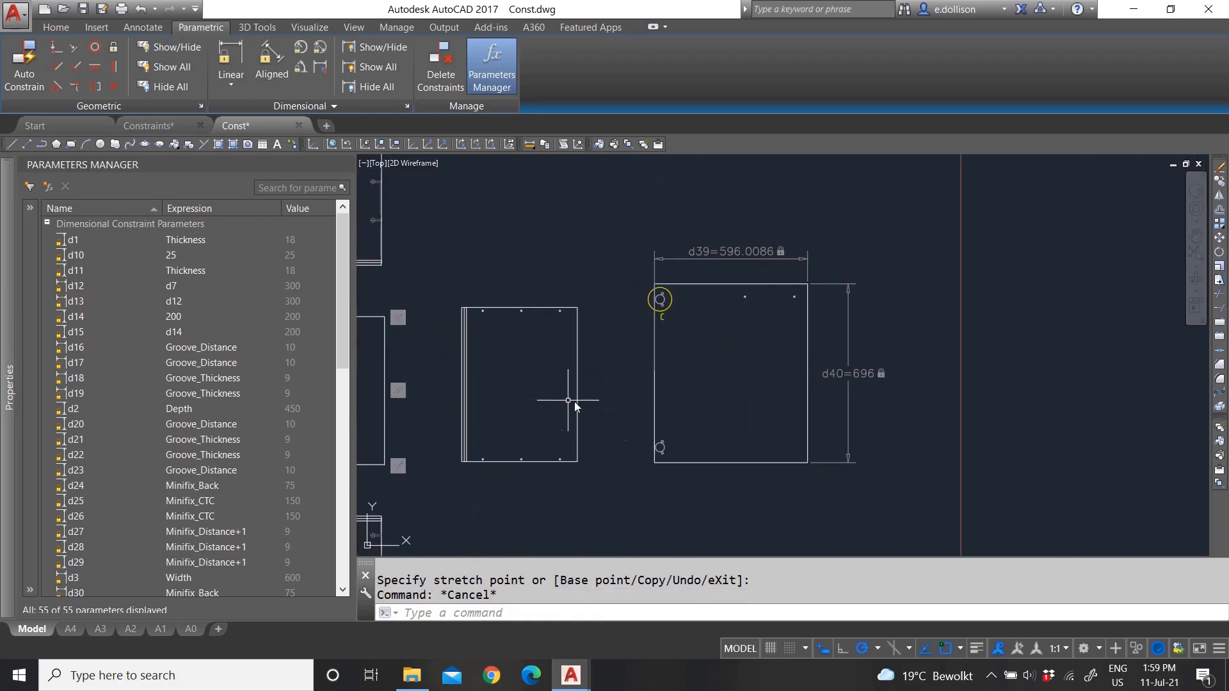
# - Show all dimensional constraints in the drawing and hide them all again
pyautogui.click(369, 68)
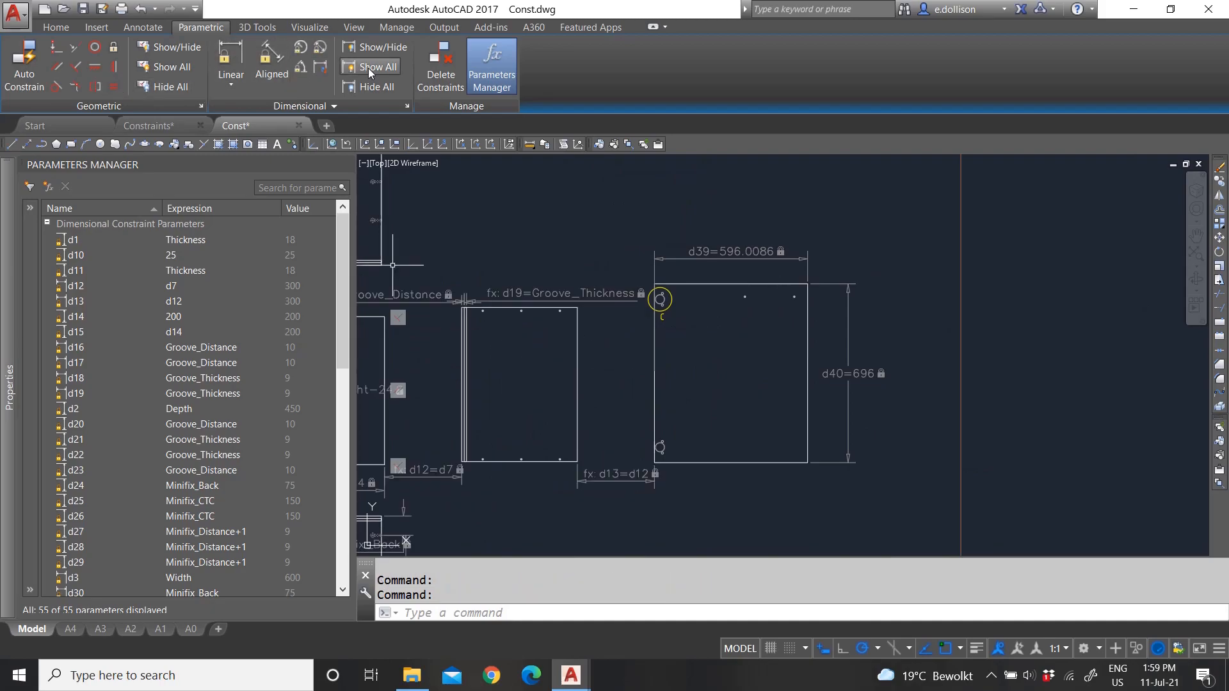
pyautogui.click(370, 87)
pyautogui.scroll(-4, 743, 368)
pyautogui.scroll(6, 715, 339)
pyautogui.scroll(-3, 741, 338)
pyautogui.scroll(2, 653, 336)
pyautogui.scroll(-7, 106, 515)
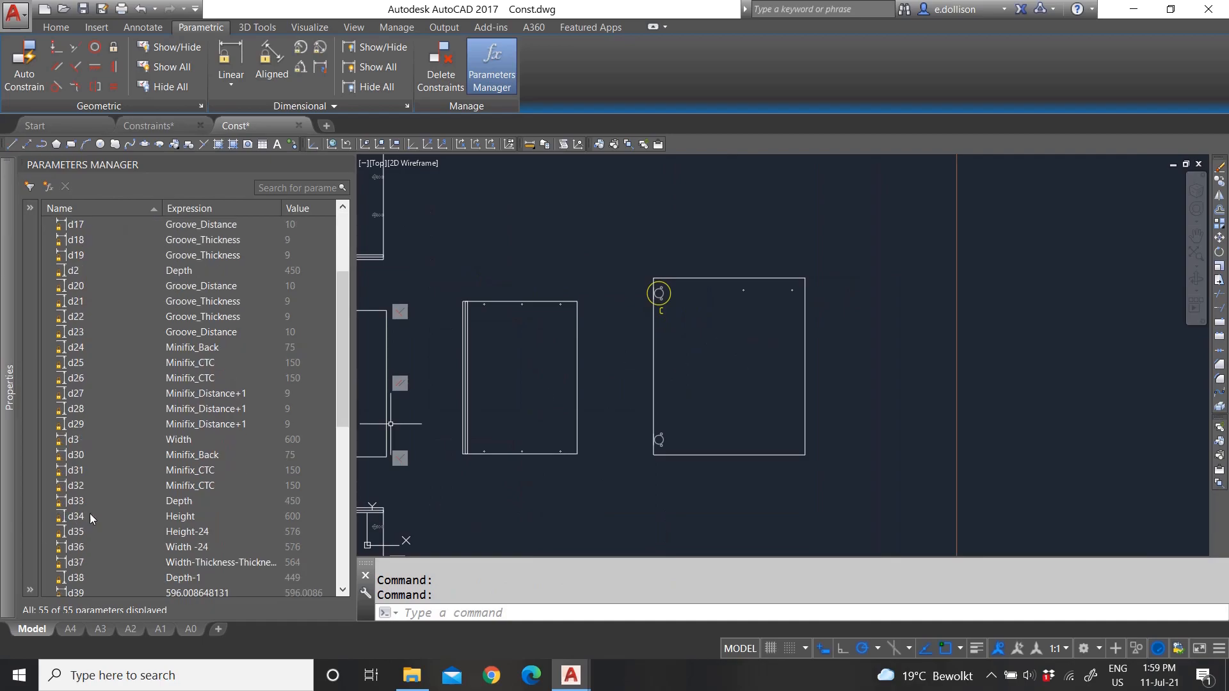
# - Show the dimensional constraints attached to the door panel's top and right edges
pyautogui.click(374, 48)
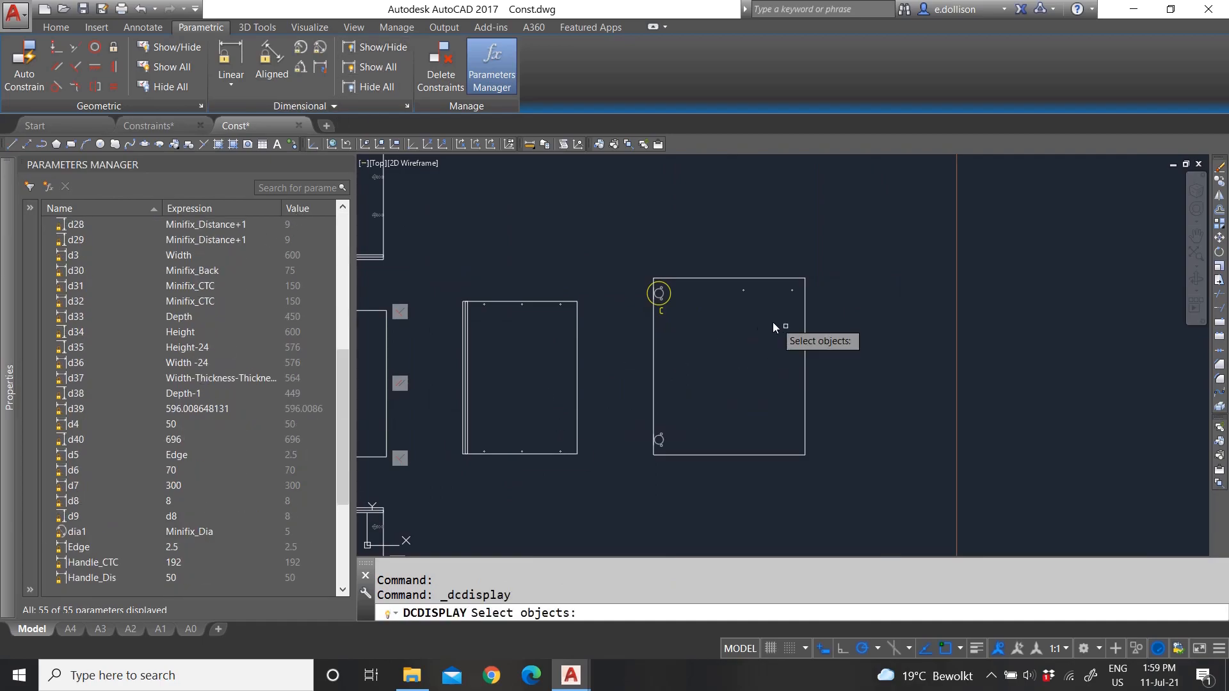
pyautogui.click(716, 278)
pyautogui.click(804, 347)
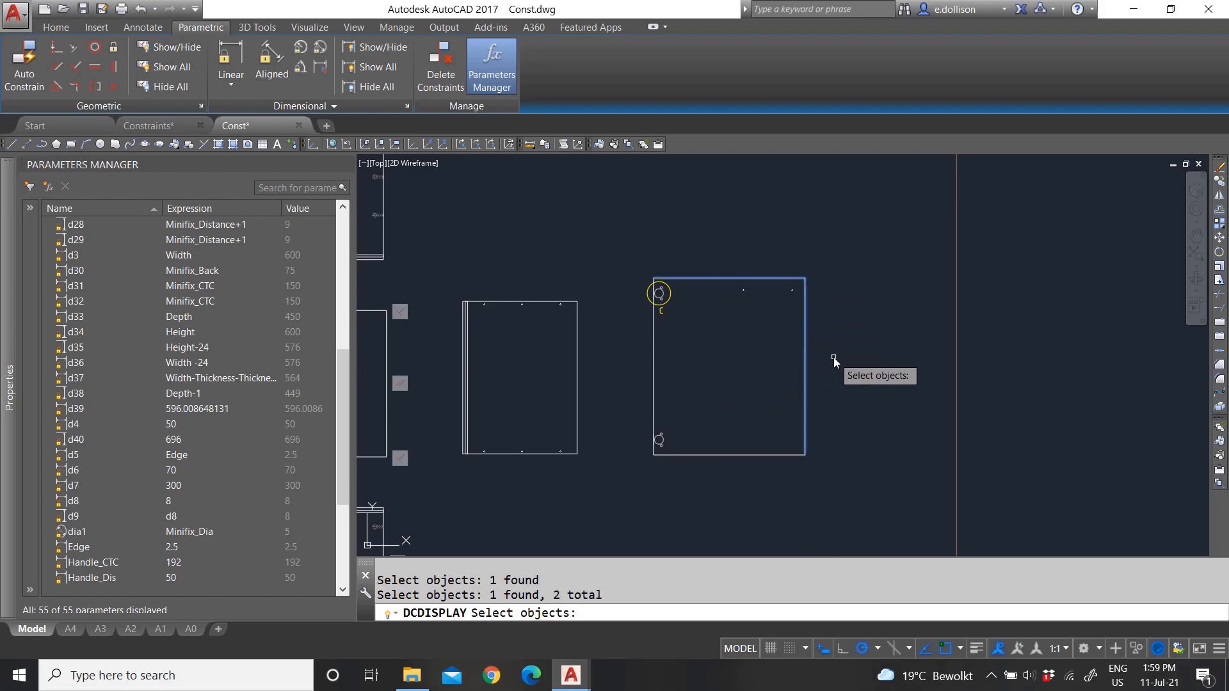
pyautogui.press('Return')
pyautogui.click(865, 395)
pyautogui.press('Escape')
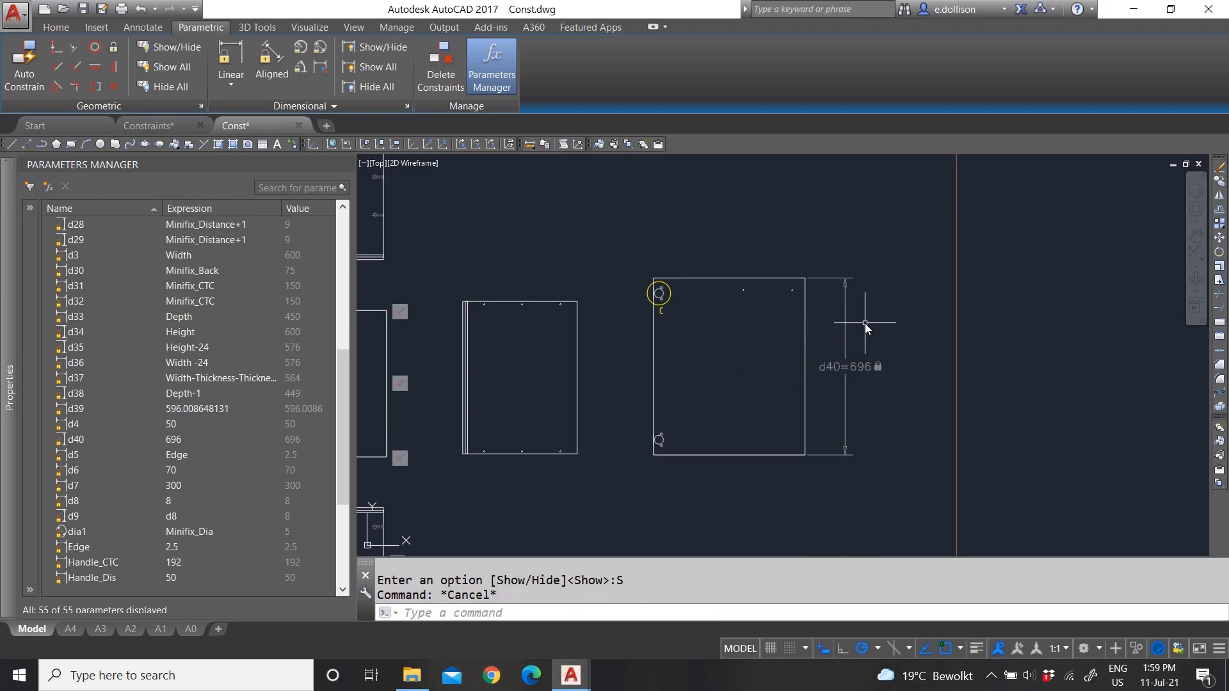
# - Try to show the dimensional constraint for the door panel's width by selecting its top edge
pyautogui.press('Return')
pyautogui.click(759, 283)
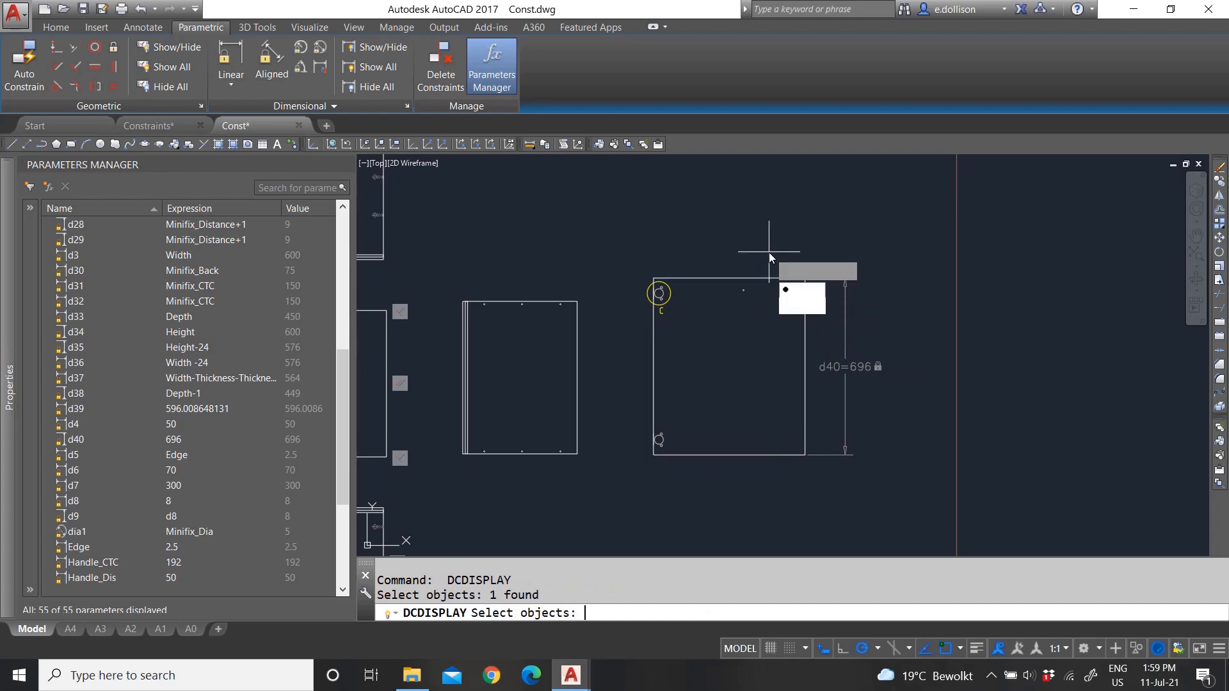
pyautogui.press('Return')
pyautogui.write('s')
pyautogui.press('Return')
pyautogui.press('Escape')
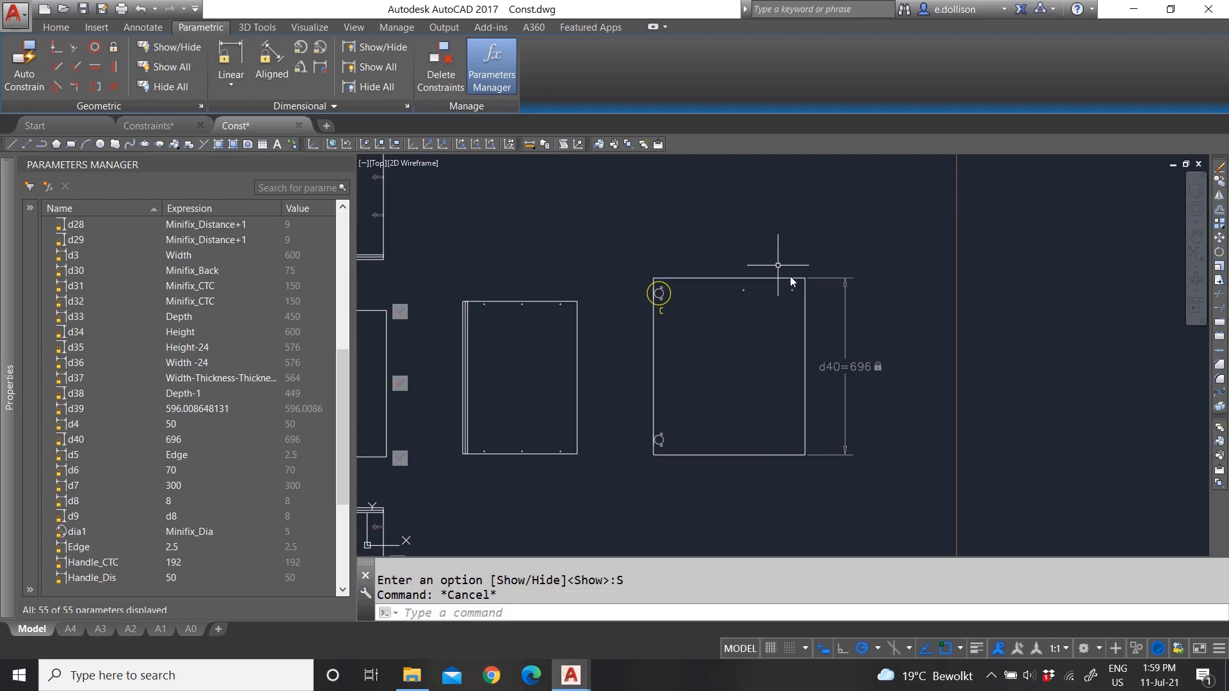
pyautogui.scroll(-2, 134, 443)
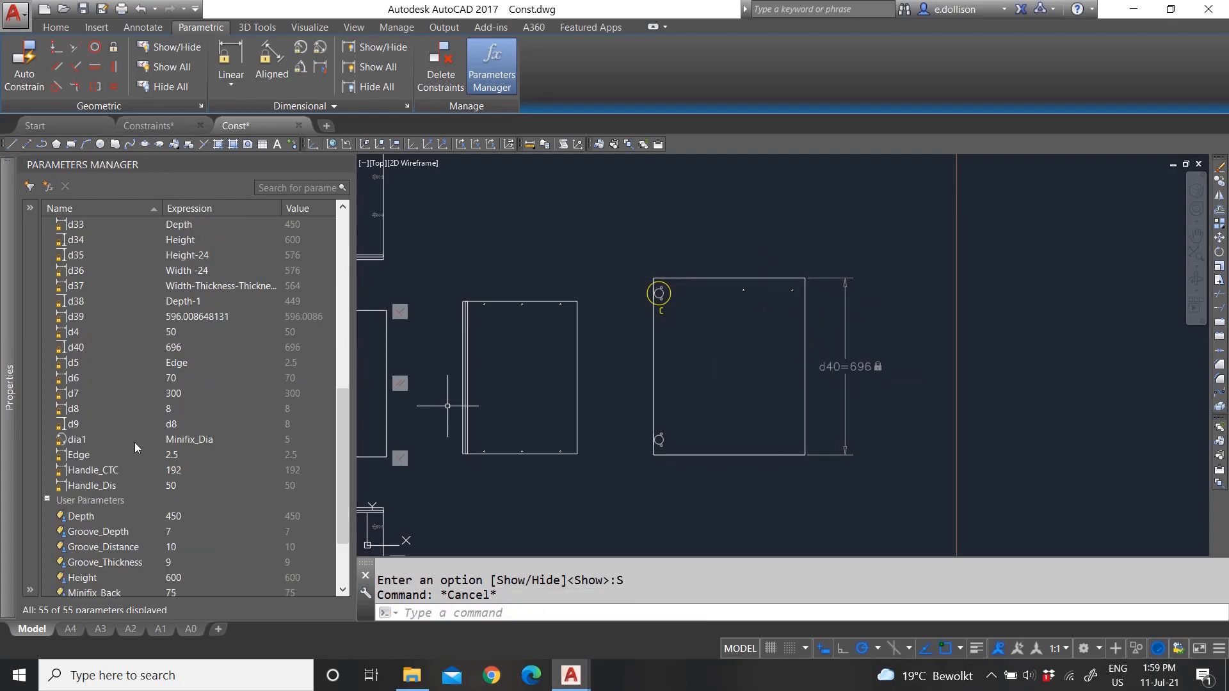
pyautogui.click(207, 317)
pyautogui.rightClick(207, 317)
pyautogui.click(263, 322)
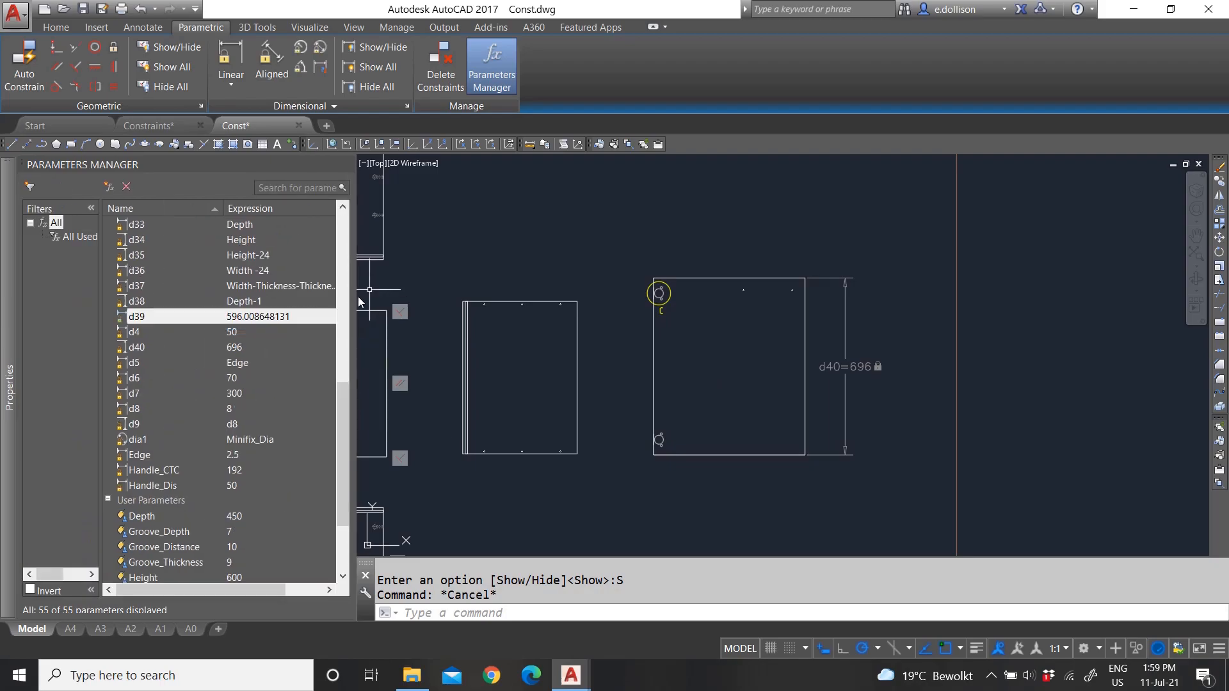
pyautogui.click(92, 208)
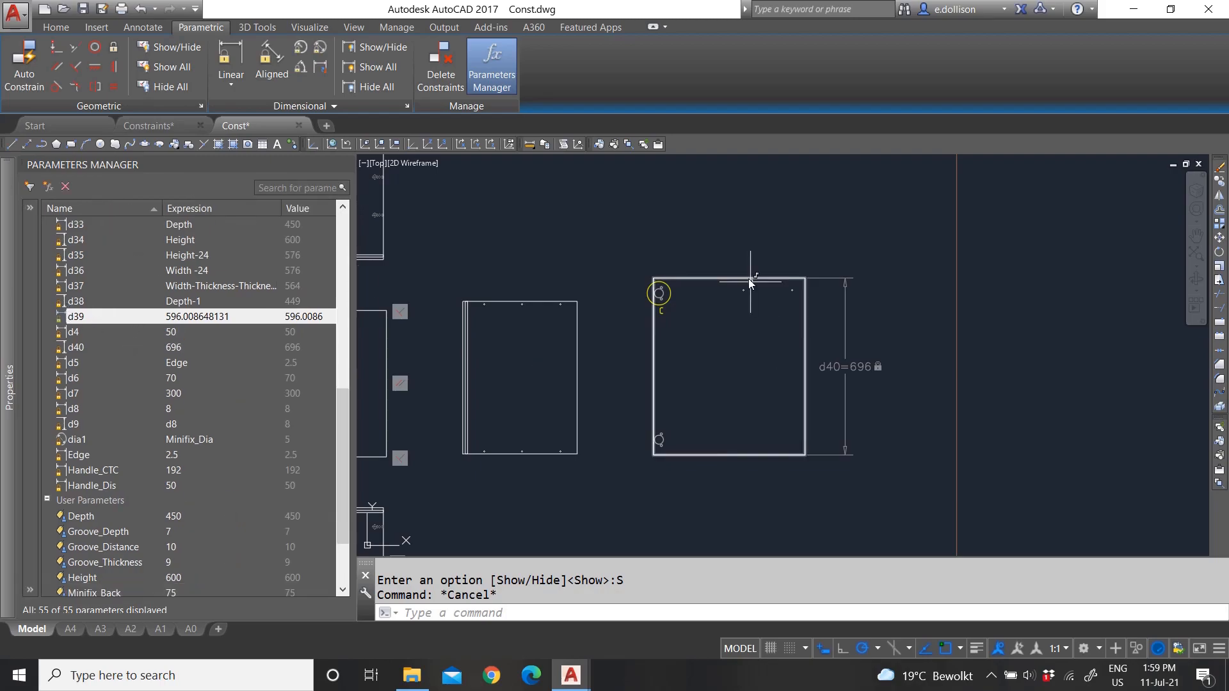
pyautogui.scroll(2, 755, 281)
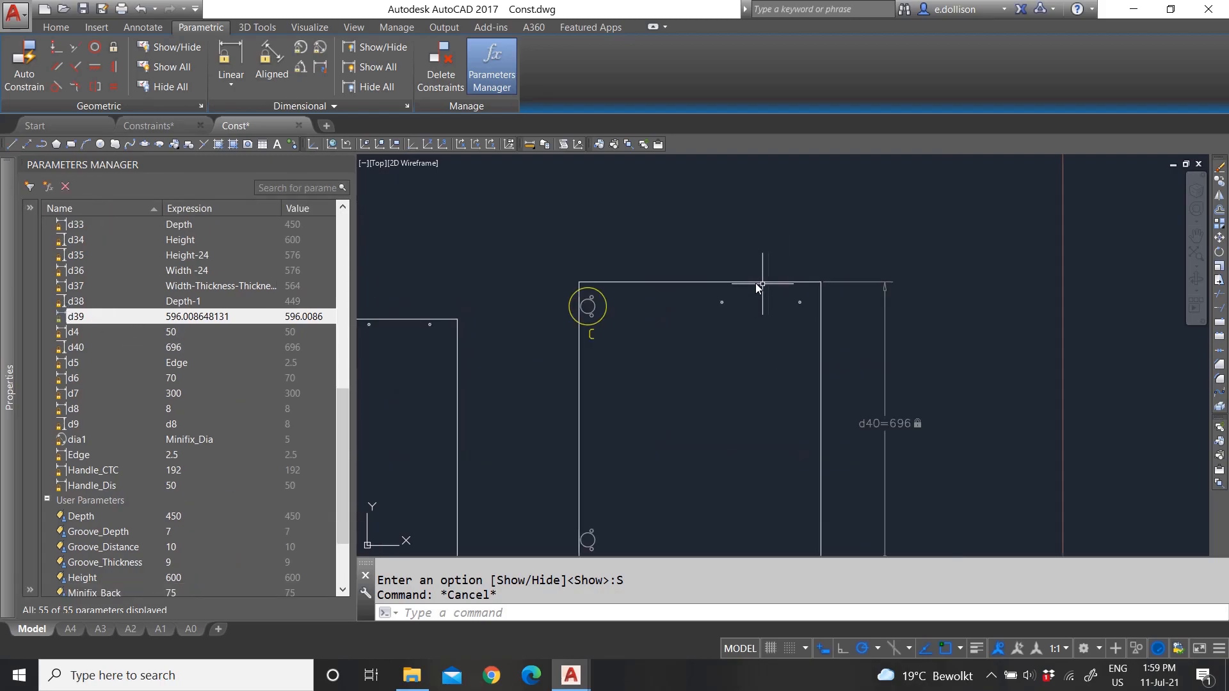
pyautogui.rightClick(61, 321)
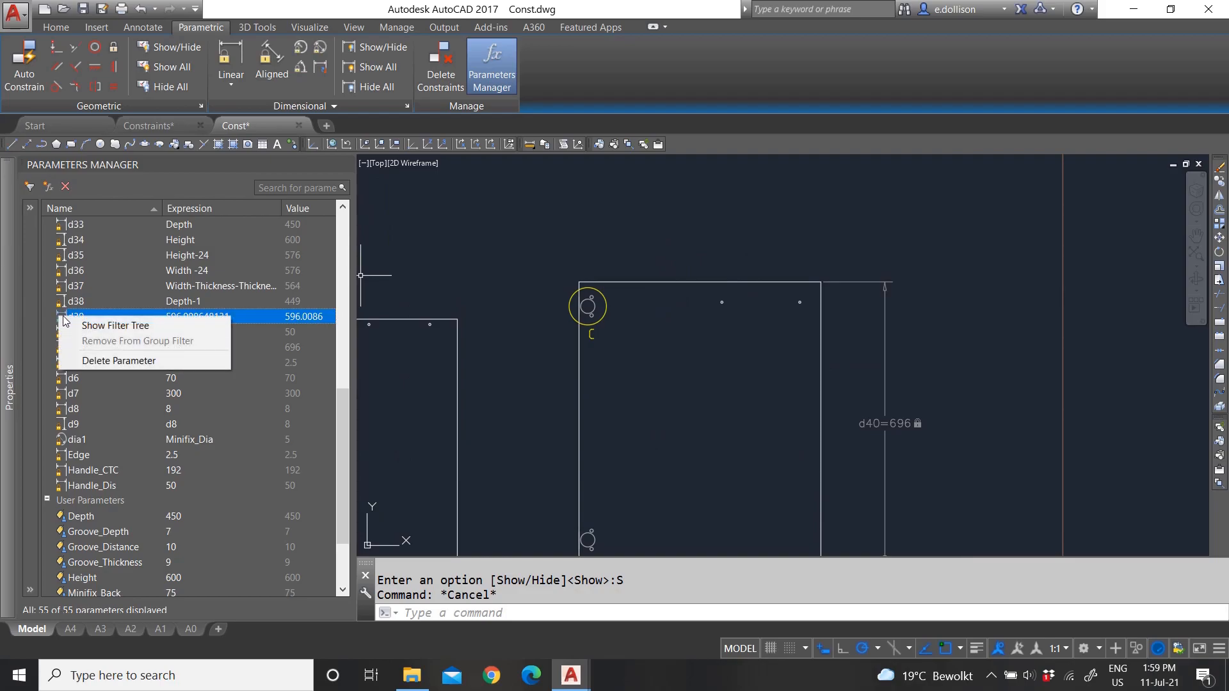
pyautogui.click(530, 238)
pyautogui.press('Escape')
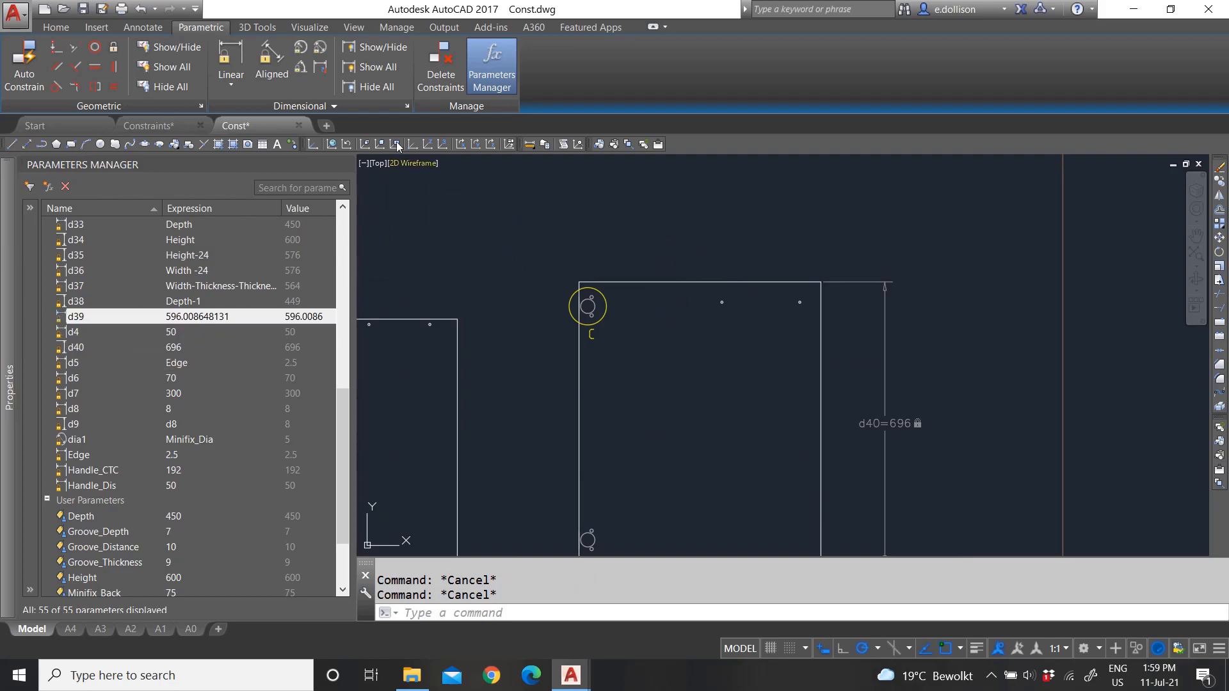
# - Try to show the dimensional constraints attached to the door panel's top edge and left edge
pyautogui.click(379, 48)
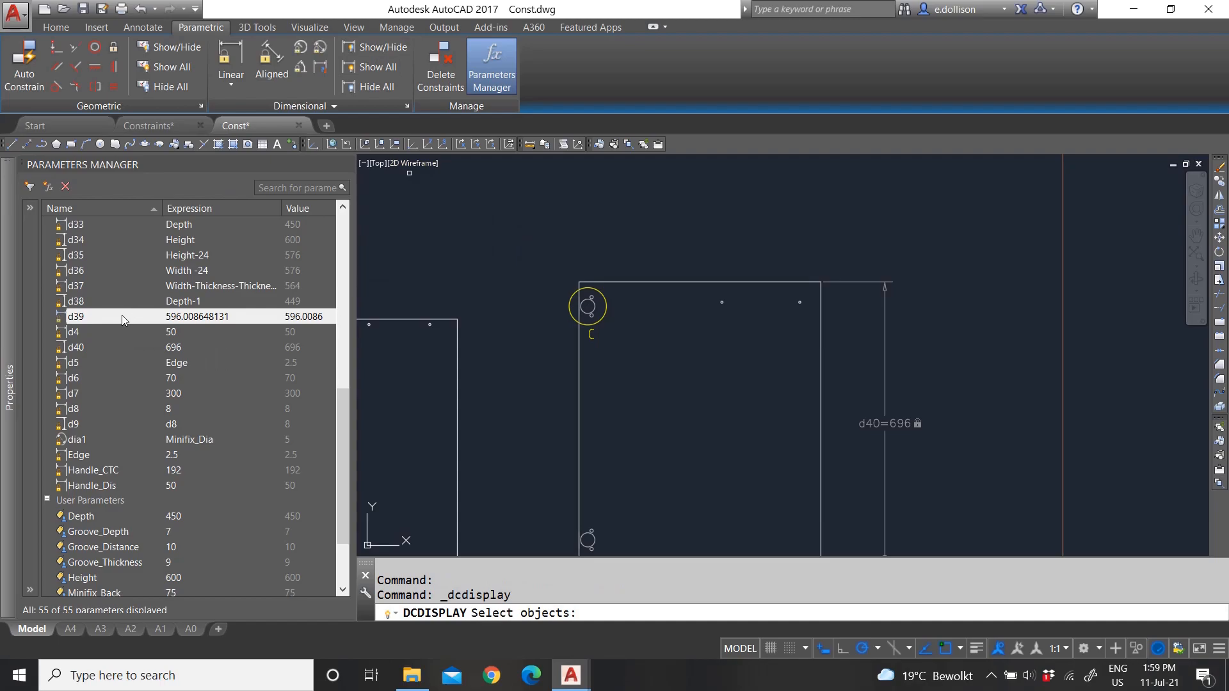
pyautogui.click(124, 320)
pyautogui.click(631, 282)
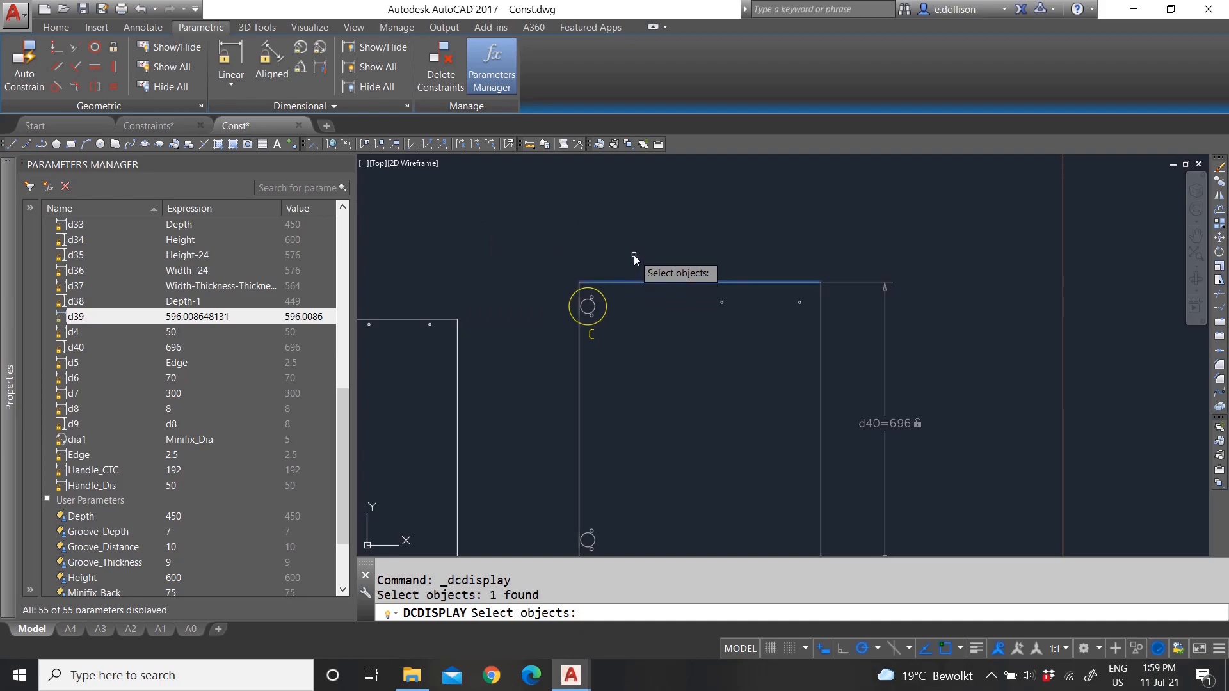
pyautogui.press('Return')
pyautogui.write('S')
pyautogui.press('Return')
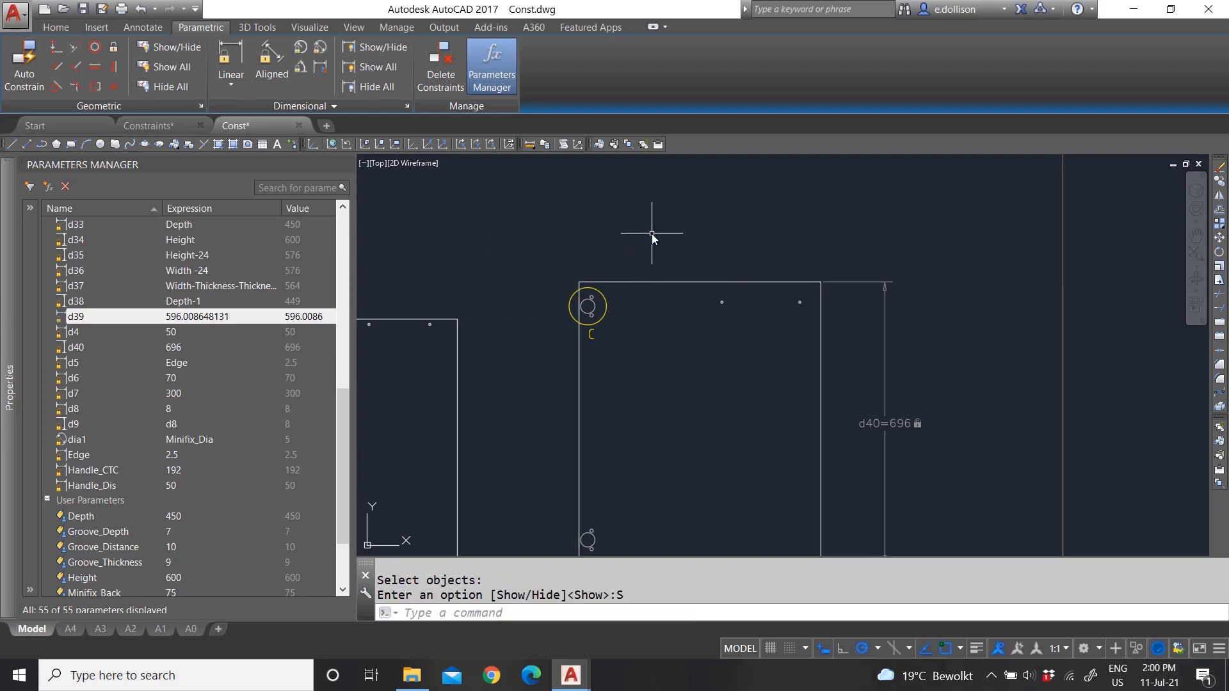
pyautogui.press('Return')
pyautogui.click(578, 358)
pyautogui.press('Return')
pyautogui.click(652, 382)
pyautogui.scroll(-2, 644, 313)
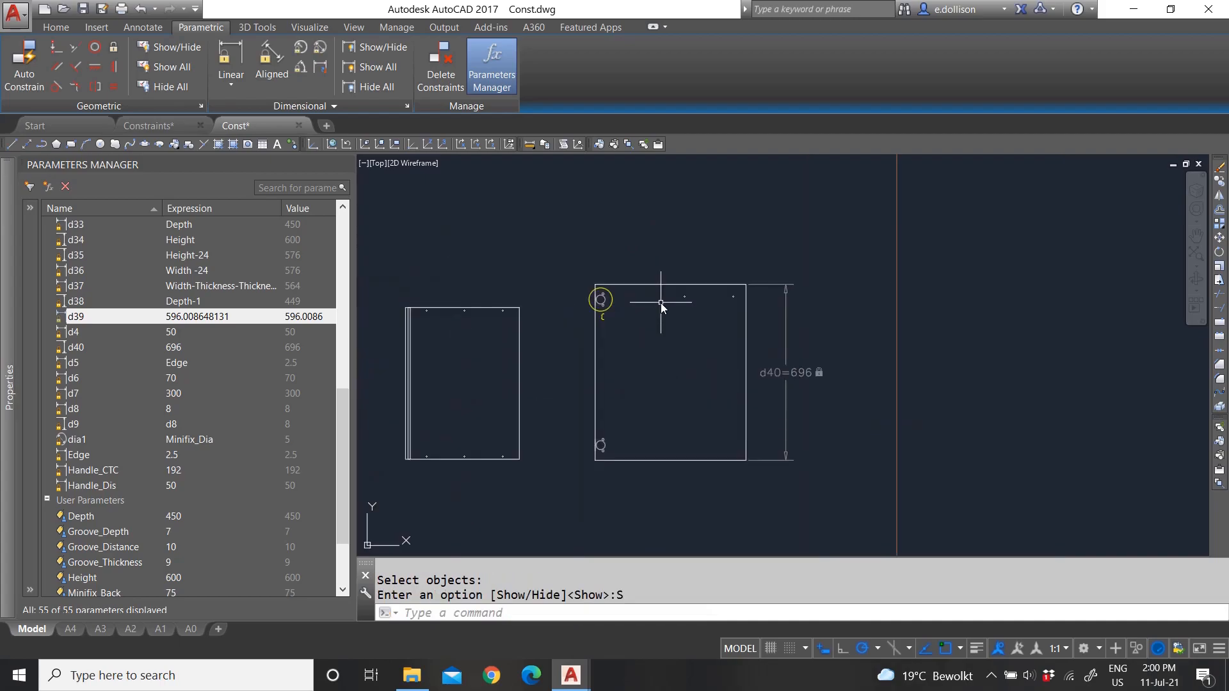
# - Examine the cabinet's plan view around the door handle to see how the door edge is set back from the side panel
pyautogui.scroll(2, 661, 307)
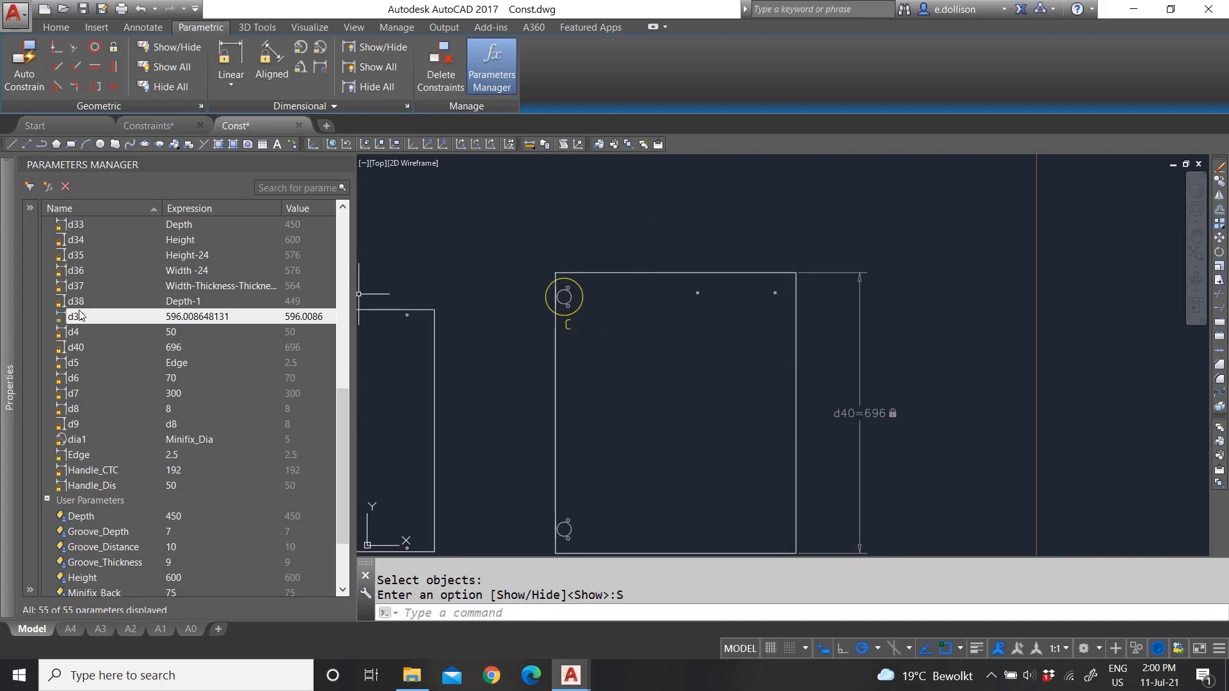
pyautogui.scroll(-5, 717, 331)
pyautogui.scroll(3, 692, 308)
pyautogui.scroll(-2, 652, 346)
pyautogui.scroll(3, 644, 163)
pyautogui.scroll(2, 487, 243)
pyautogui.scroll(-2, 544, 258)
pyautogui.scroll(3, 544, 257)
pyautogui.scroll(-3, 543, 295)
pyautogui.scroll(2, 912, 288)
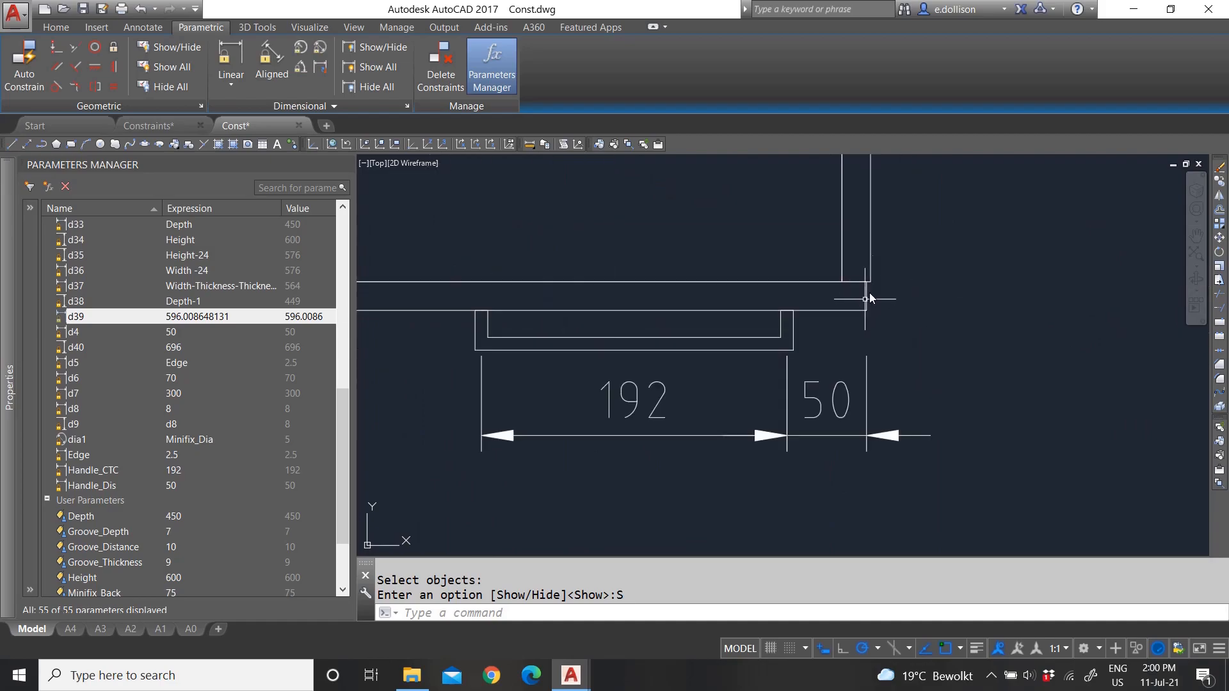
pyautogui.scroll(-4, 836, 283)
pyautogui.scroll(3, 659, 347)
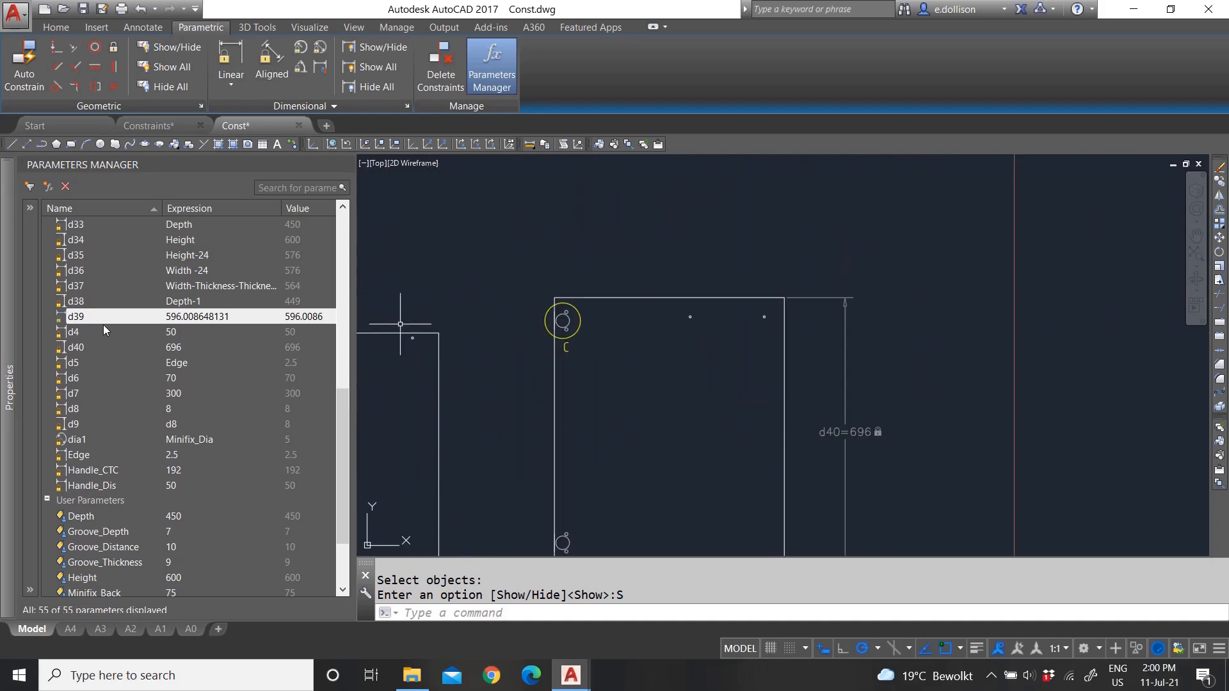
# - Set the expression of the door panel's width parameter d39 to Width-Edge-Edge
pyautogui.doubleClick(192, 322)
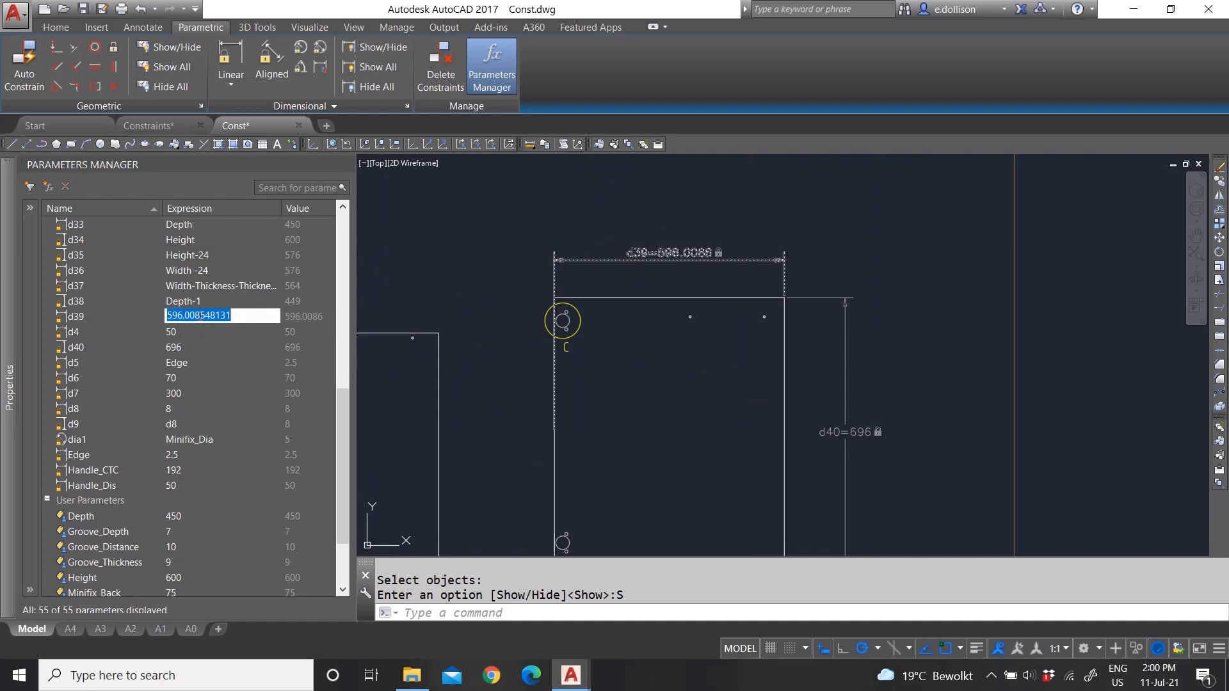
pyautogui.write('Wt')
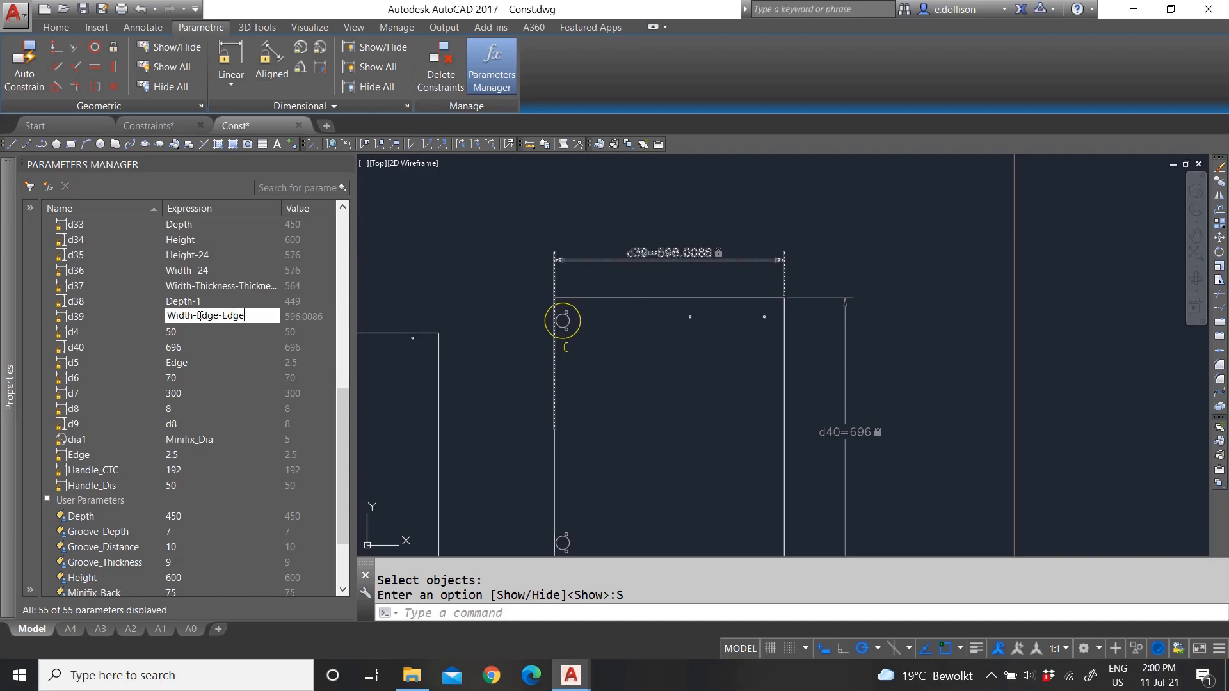
pyautogui.press('Return')
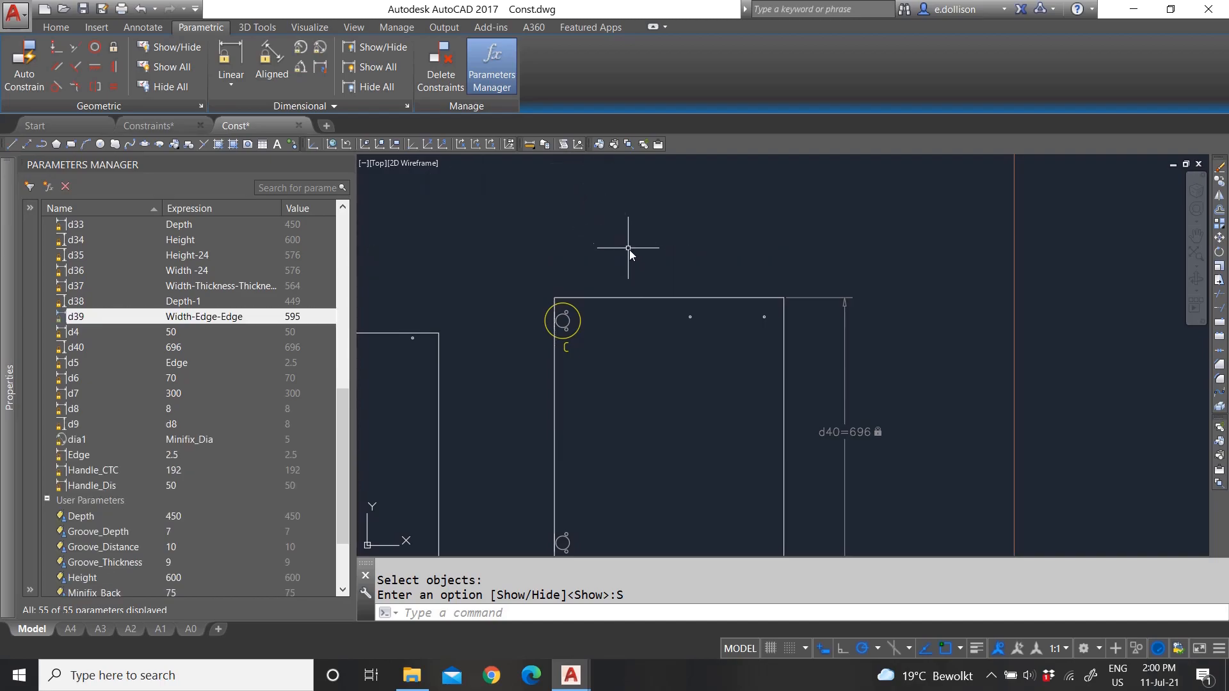
pyautogui.press('Escape')
# - Copy the expression of d39 into parameter d4 and change it to Height-Edge-Edge
pyautogui.scroll(-4, 595, 275)
pyautogui.scroll(4, 643, 346)
pyautogui.click(184, 333)
pyautogui.doubleClick(186, 318)
pyautogui.rightClick(186, 318)
pyautogui.click(187, 329)
pyautogui.doubleClick(186, 333)
pyautogui.hotkey('ctrl', 'v')
pyautogui.moveTo(201, 332); pyautogui.dragTo(217, 336)
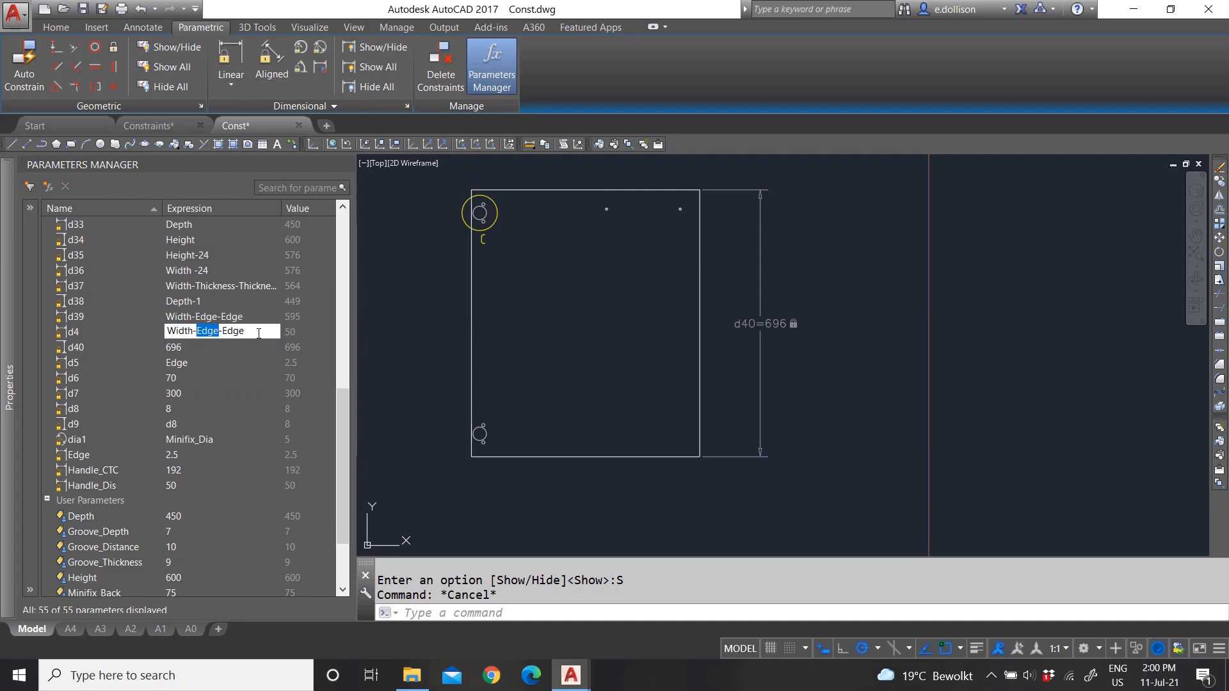
pyautogui.moveTo(192, 331); pyautogui.dragTo(125, 326)
pyautogui.write('W')
pyautogui.press('BackSpace')
pyautogui.write('Height')
pyautogui.press('Return')
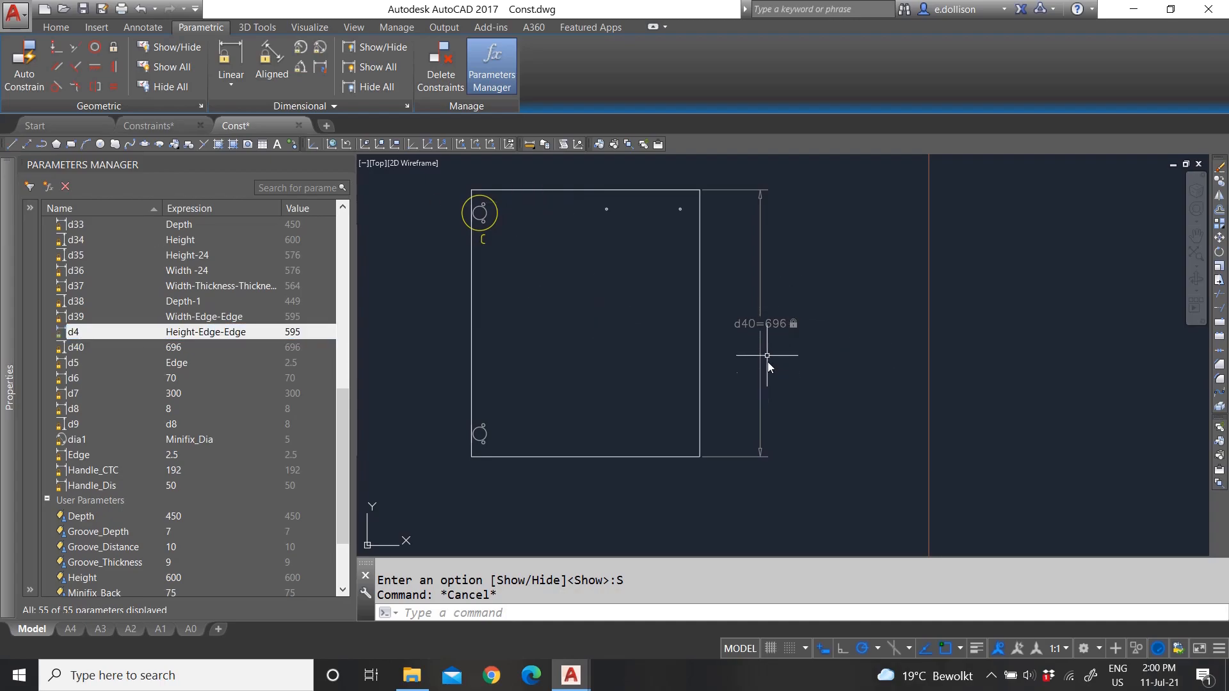
# - Undo the expression change made to parameter d4
pyautogui.press('Escape')
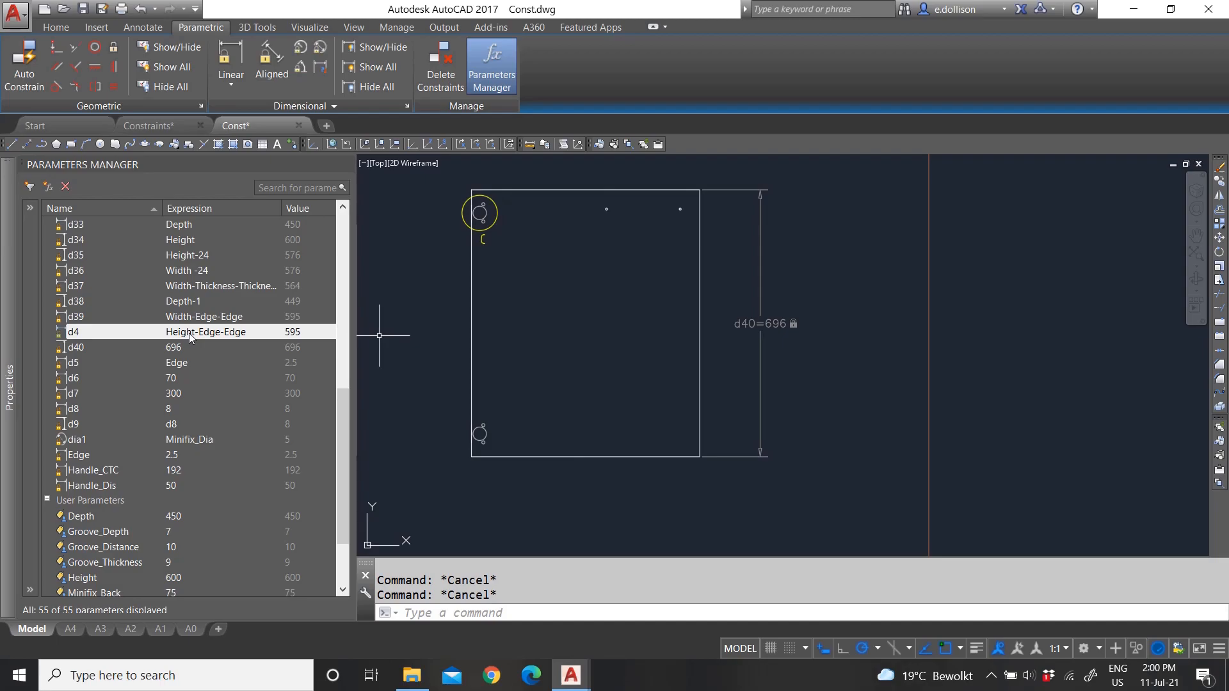
pyautogui.doubleClick(190, 333)
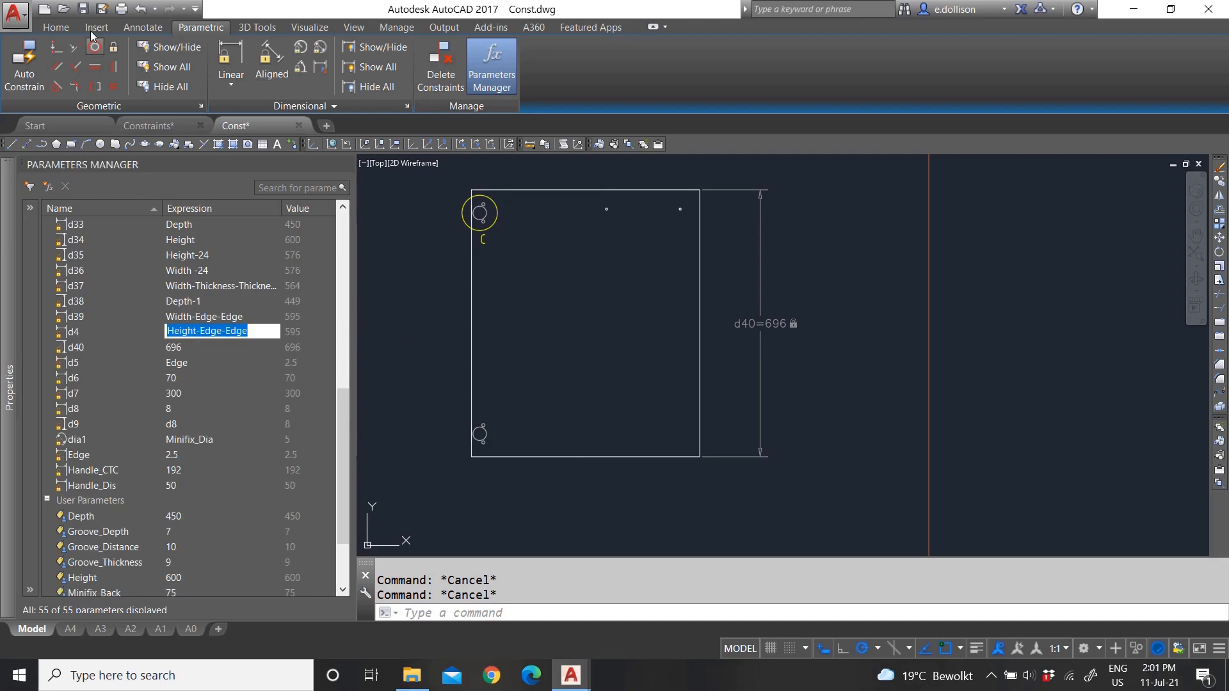
pyautogui.click(141, 8)
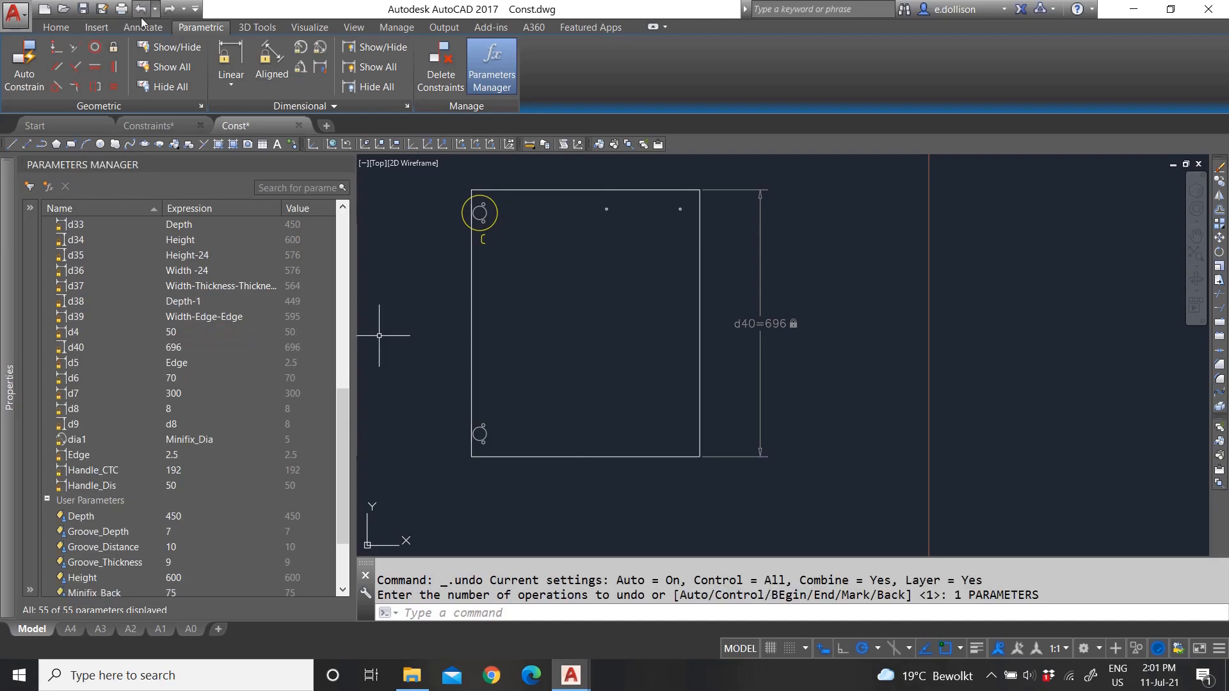
# - Copy the expression of d39 into the door panel's height parameter d40 and change it to Height-Edge-Edge
pyautogui.doubleClick(192, 316)
pyautogui.rightClick(187, 318)
pyautogui.click(221, 343)
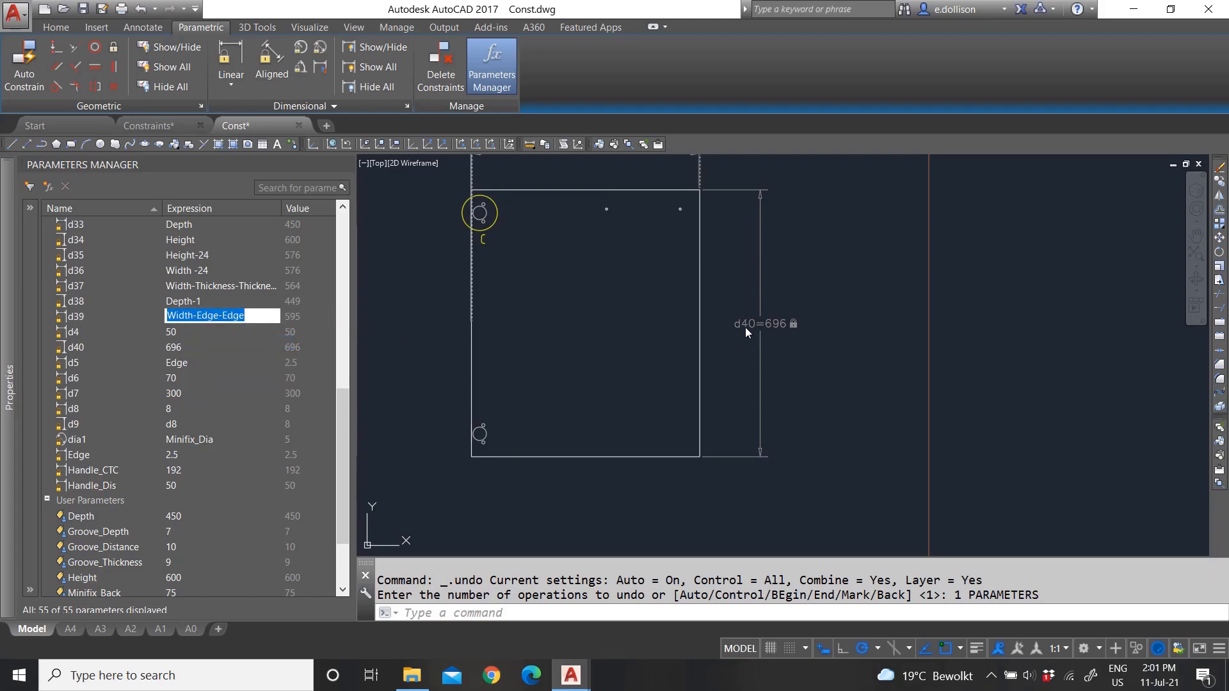
pyautogui.doubleClick(186, 347)
pyautogui.hotkey('ctrl', 'v')
pyautogui.doubleClick(185, 346)
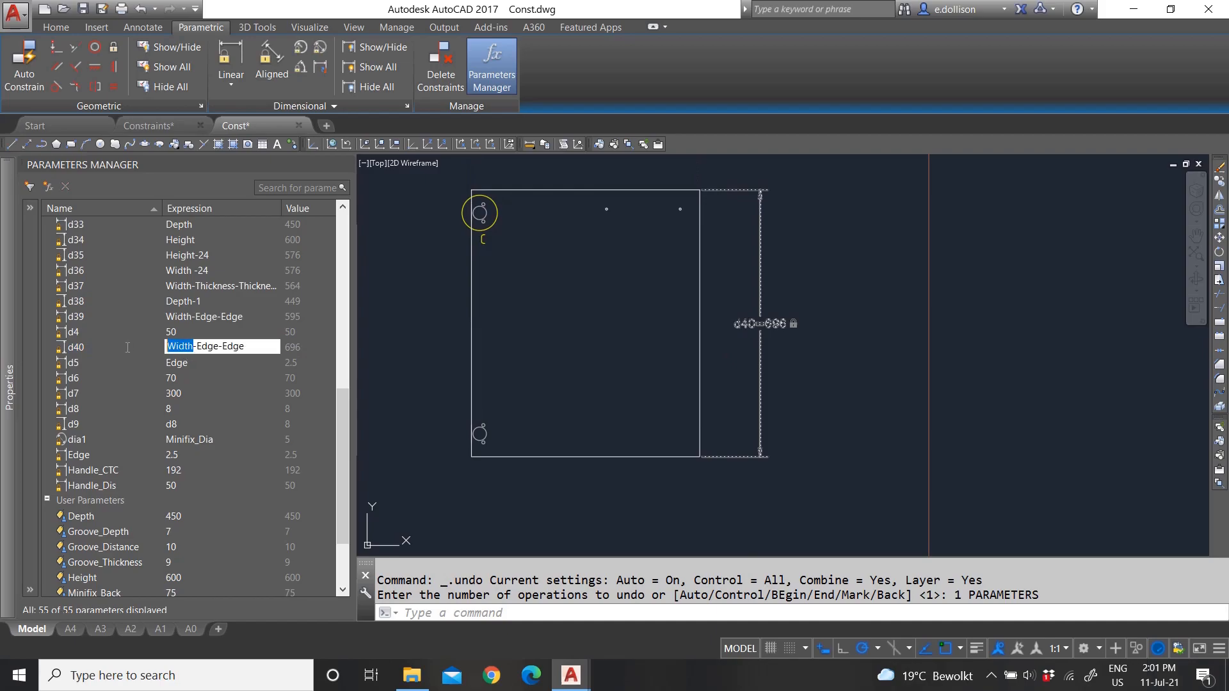
pyautogui.write('Heigth')
pyautogui.press('Return')
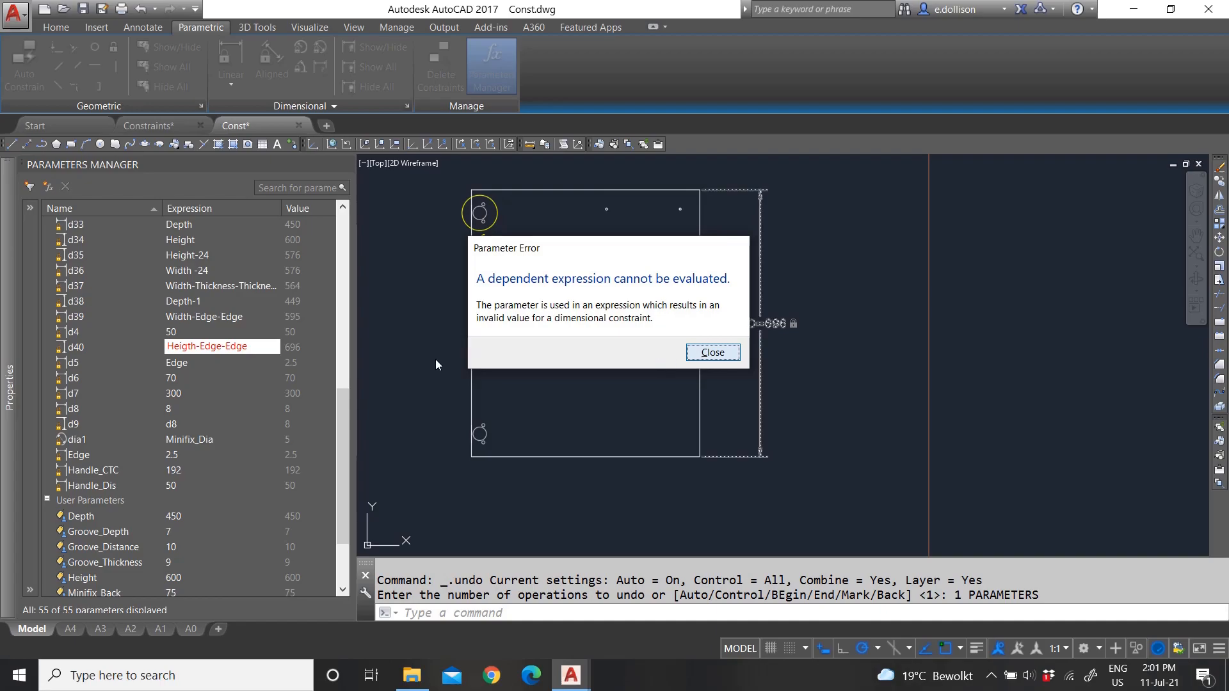
pyautogui.click(700, 351)
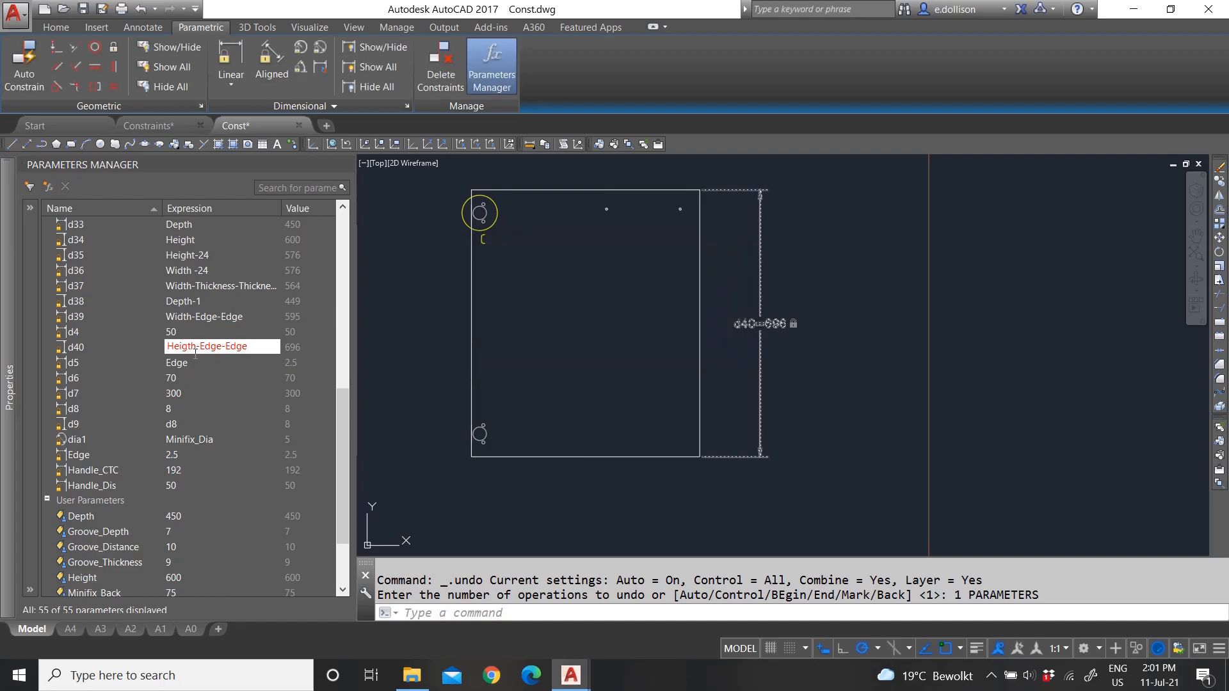
pyautogui.press('BackSpace')
pyautogui.press('Return')
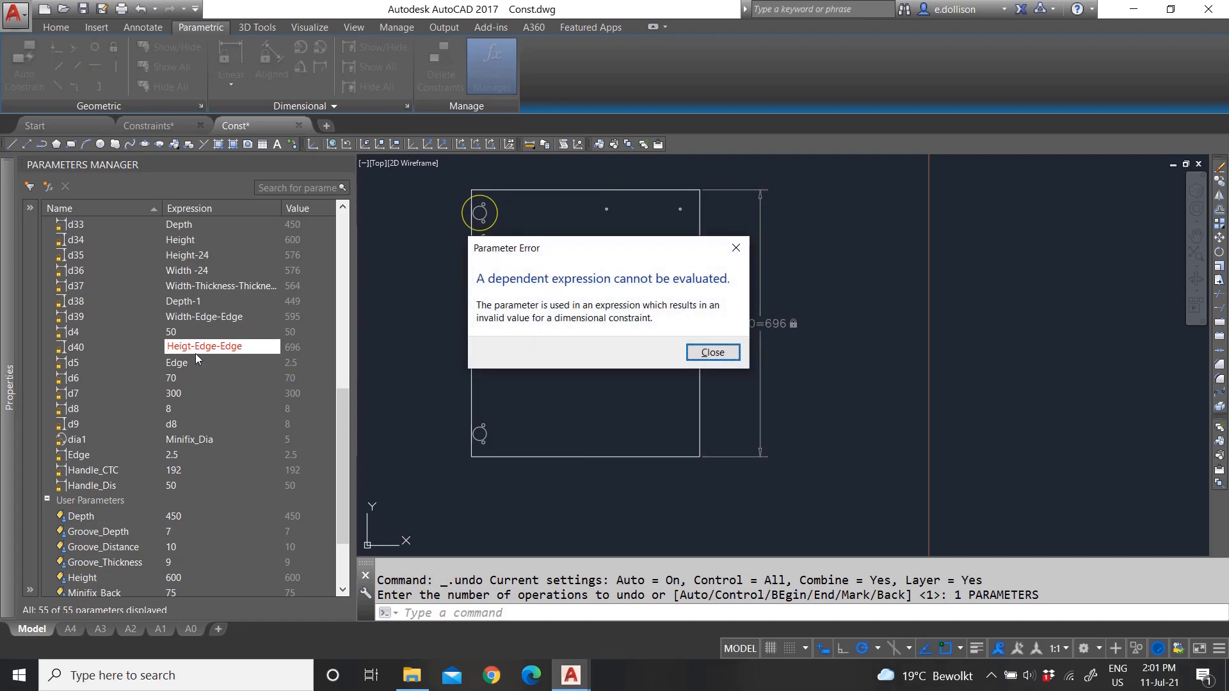
pyautogui.click(714, 353)
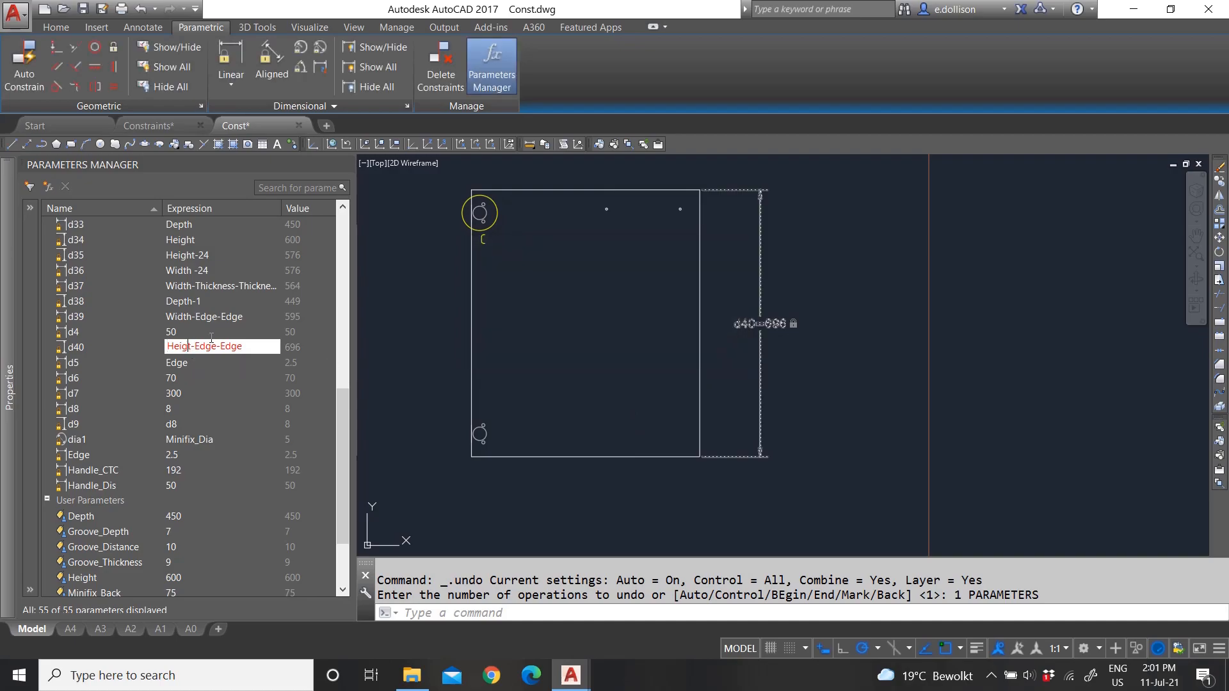
pyautogui.write('h')
pyautogui.press('Return')
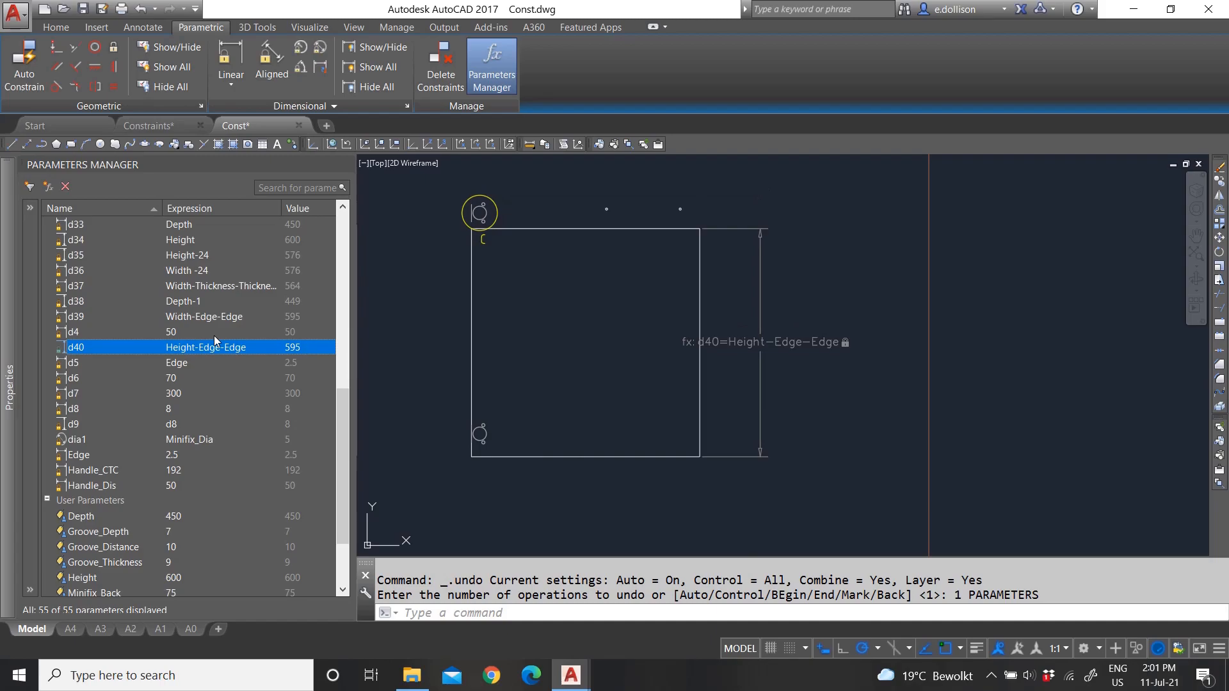
# - Move the two handle holes above the door panel down inside its upper edge
pyautogui.press('Escape')
pyautogui.scroll(-2, 700, 348)
pyautogui.scroll(3, 702, 329)
pyautogui.scroll(-2, 709, 294)
pyautogui.scroll(1, 674, 278)
pyautogui.click(617, 211)
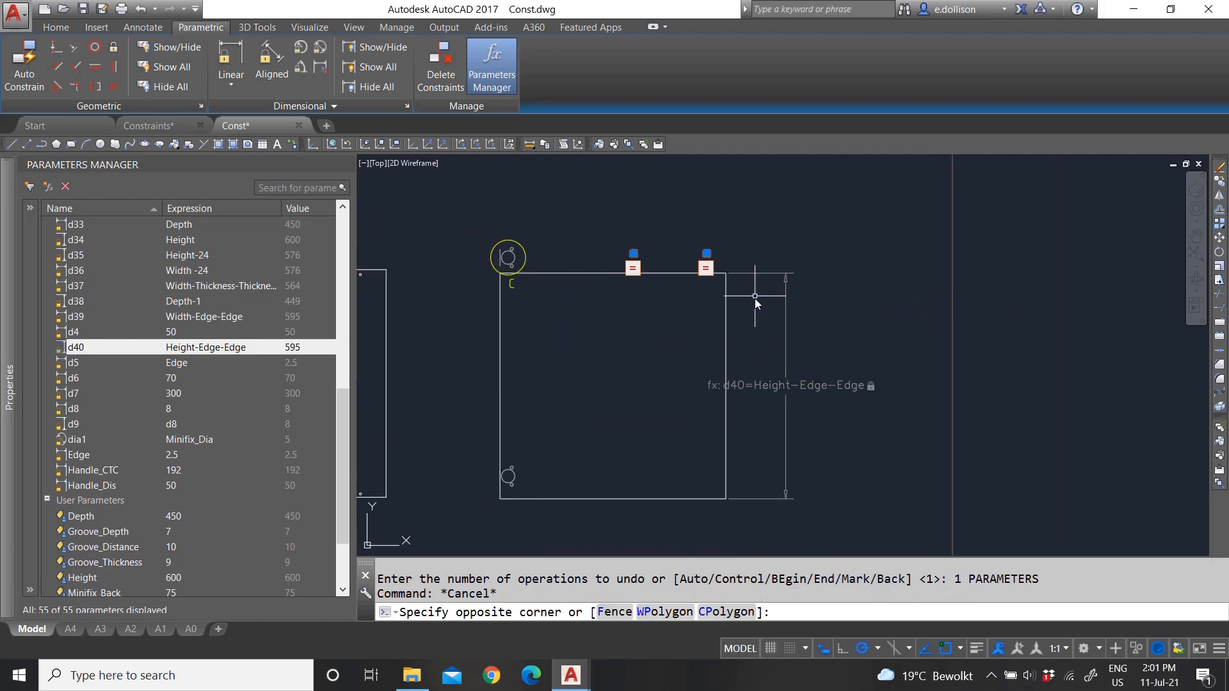
pyautogui.write('m')
pyautogui.press('Return')
pyautogui.click(655, 295)
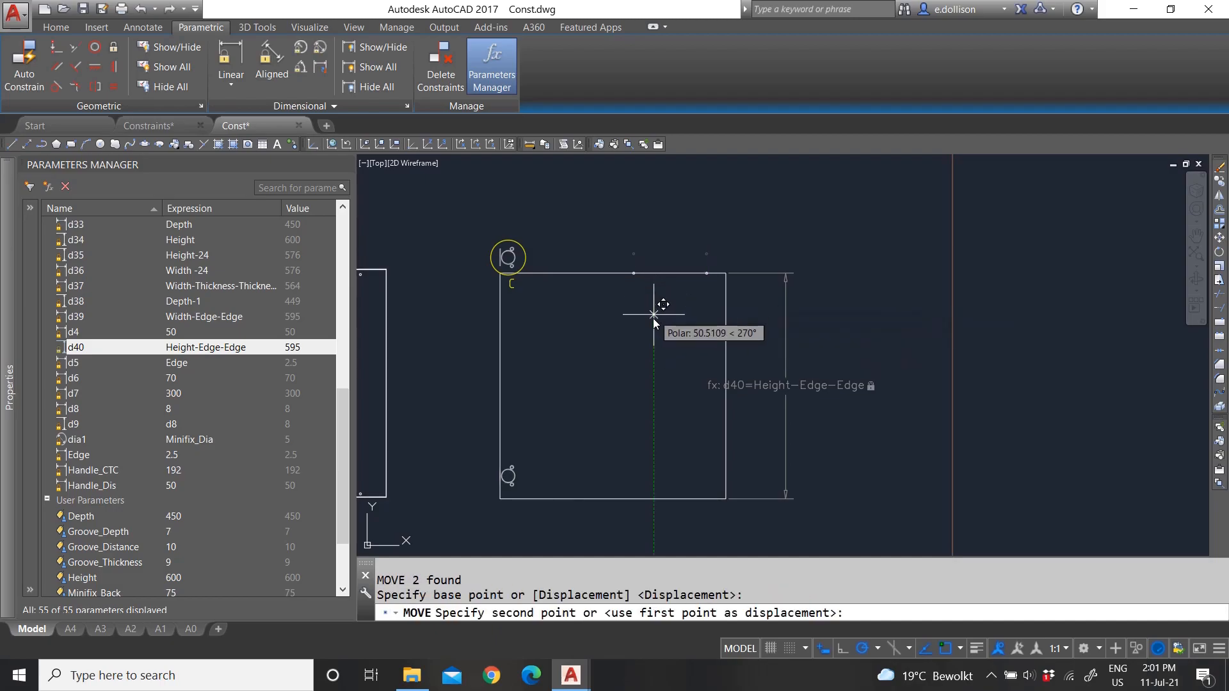
pyautogui.click(655, 330)
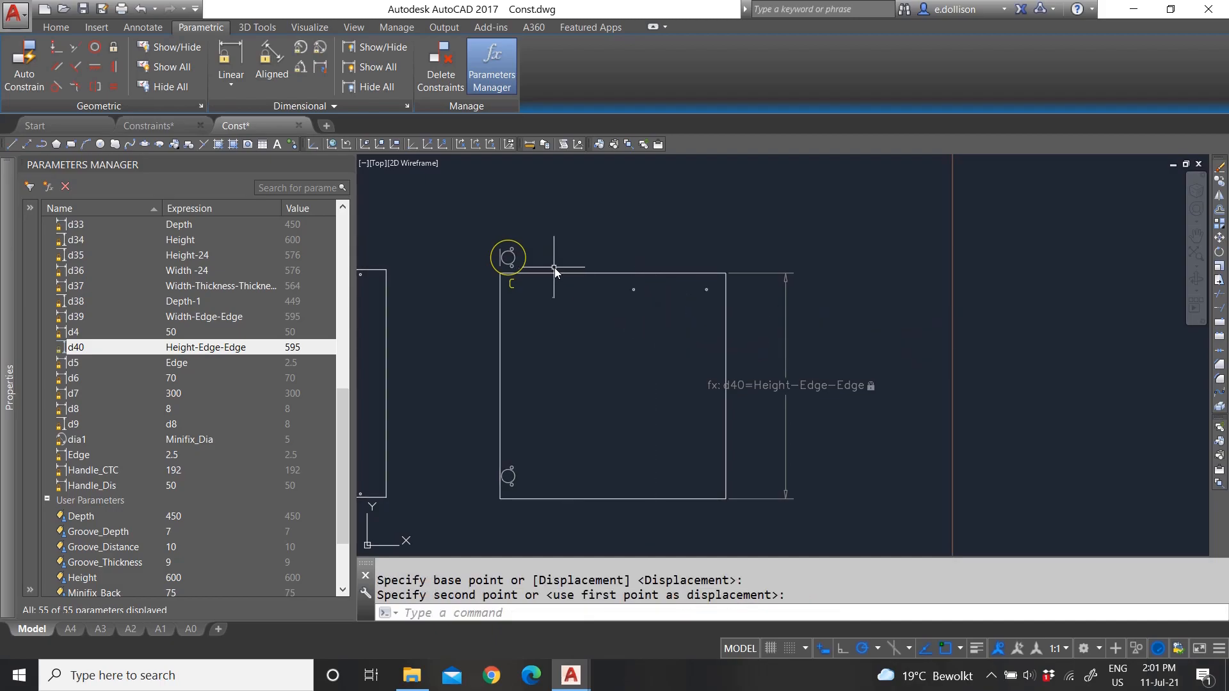
# - Move the upper hinge holes with their detail circle and label C down inside the door panel's upper corner
pyautogui.click(447, 224)
pyautogui.click(548, 318)
pyautogui.press('space')
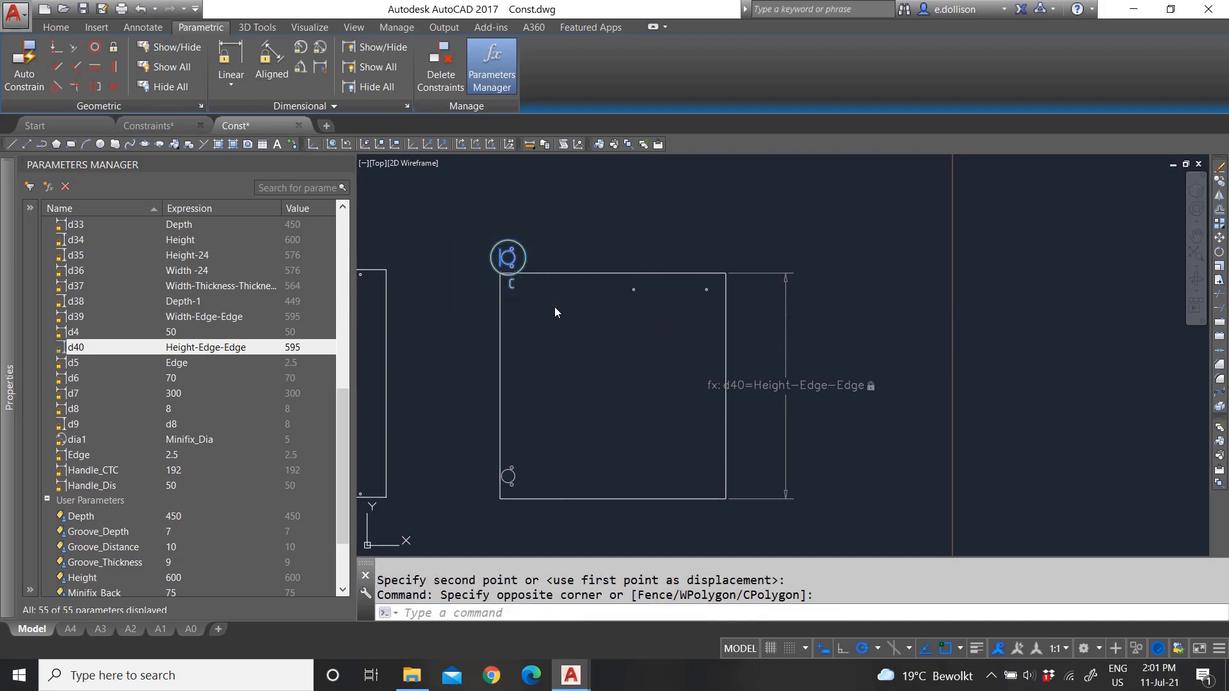
pyautogui.click(501, 252)
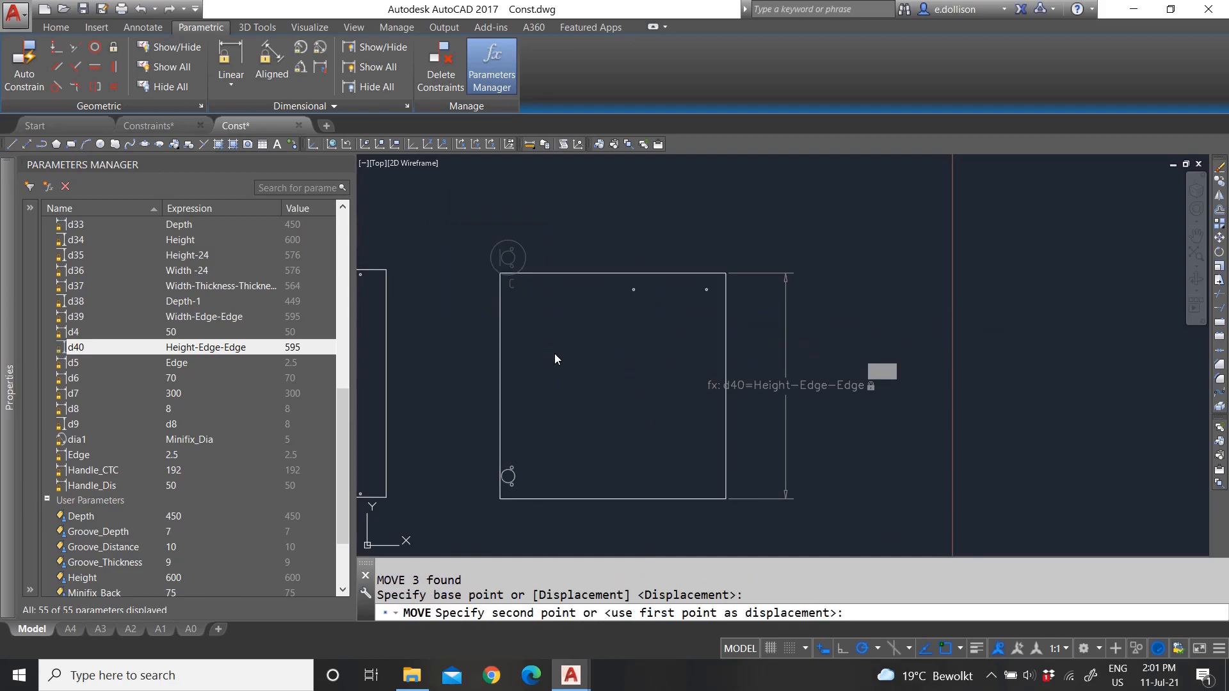
pyautogui.scroll(5, 505, 299)
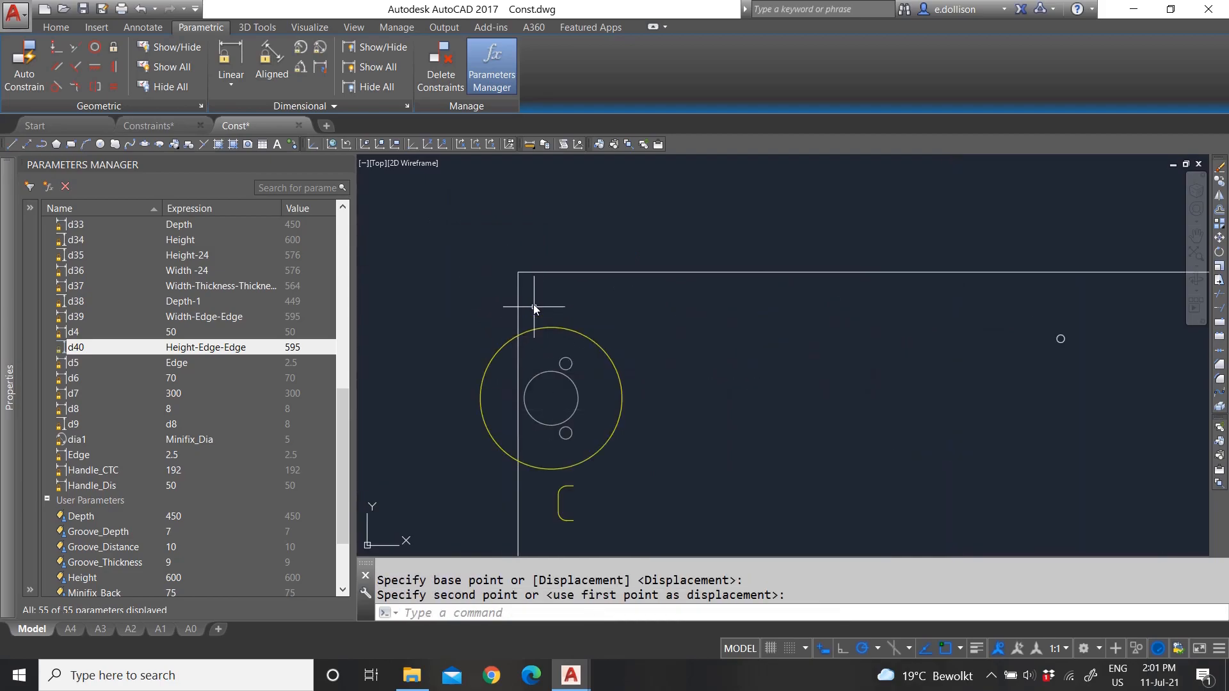
# - Copy the top-edge hole nearest the front of the side panel beside the door to its upper front edge
pyautogui.scroll(-5, 535, 310)
pyautogui.scroll(-5, 541, 345)
pyautogui.scroll(5, 555, 370)
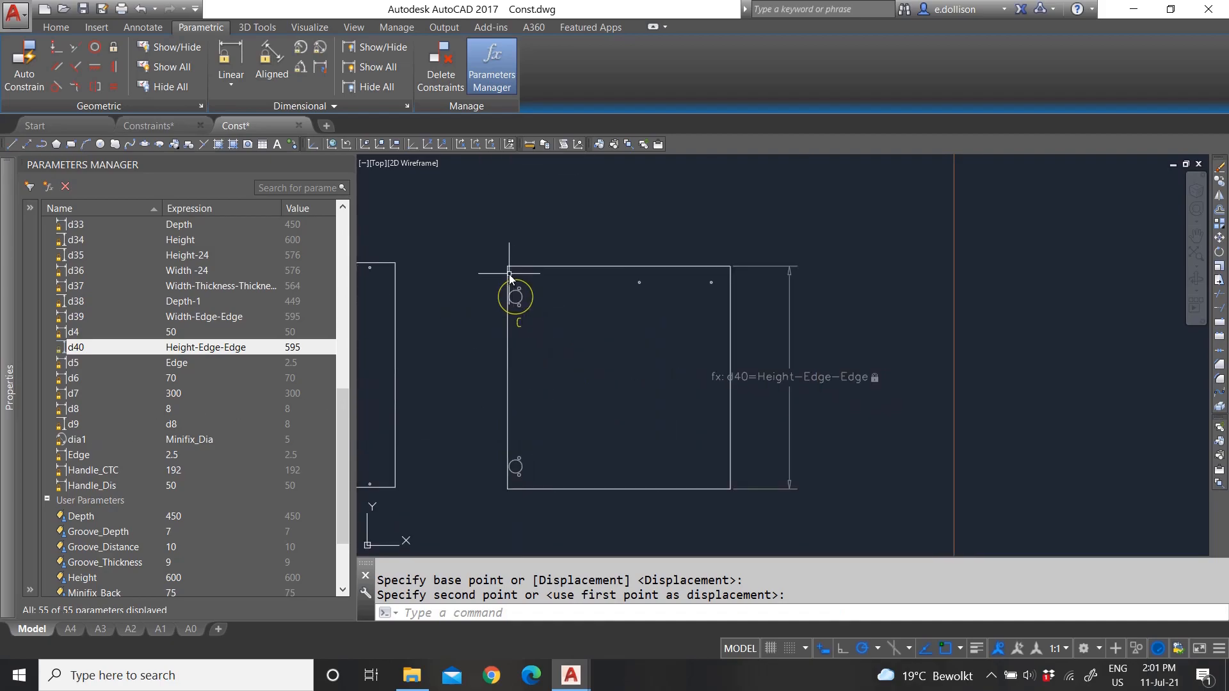
pyautogui.scroll(2, 502, 285)
pyautogui.scroll(-6, 536, 309)
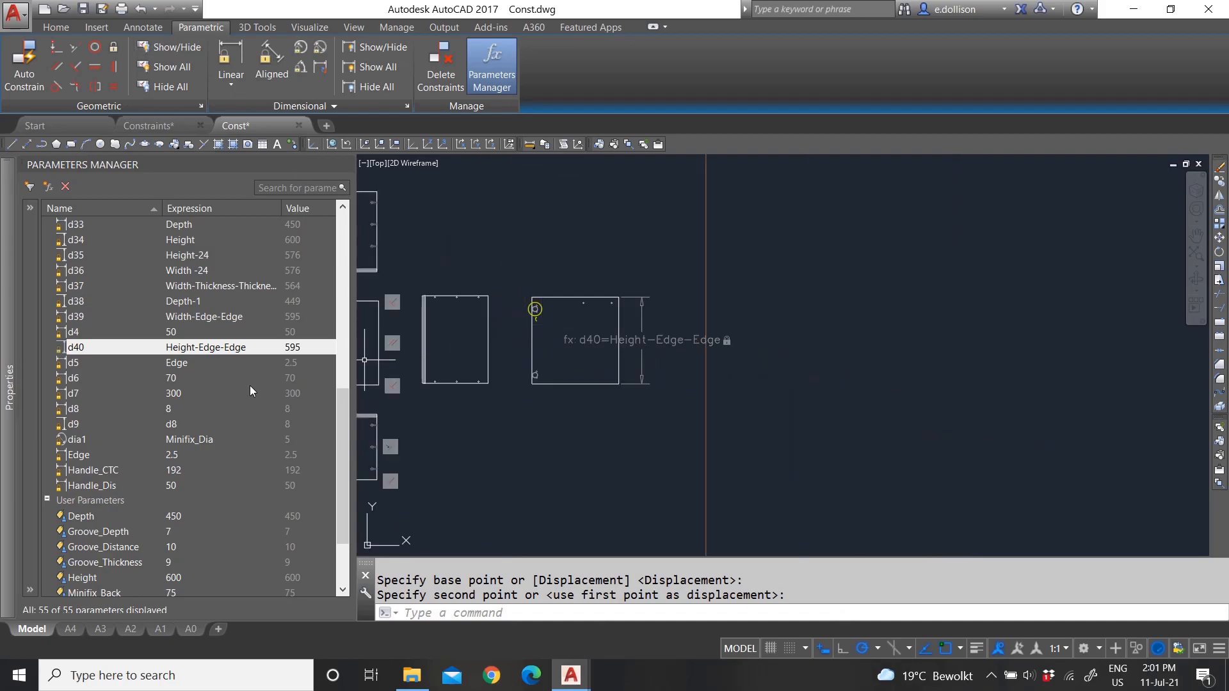
pyautogui.scroll(4, 444, 288)
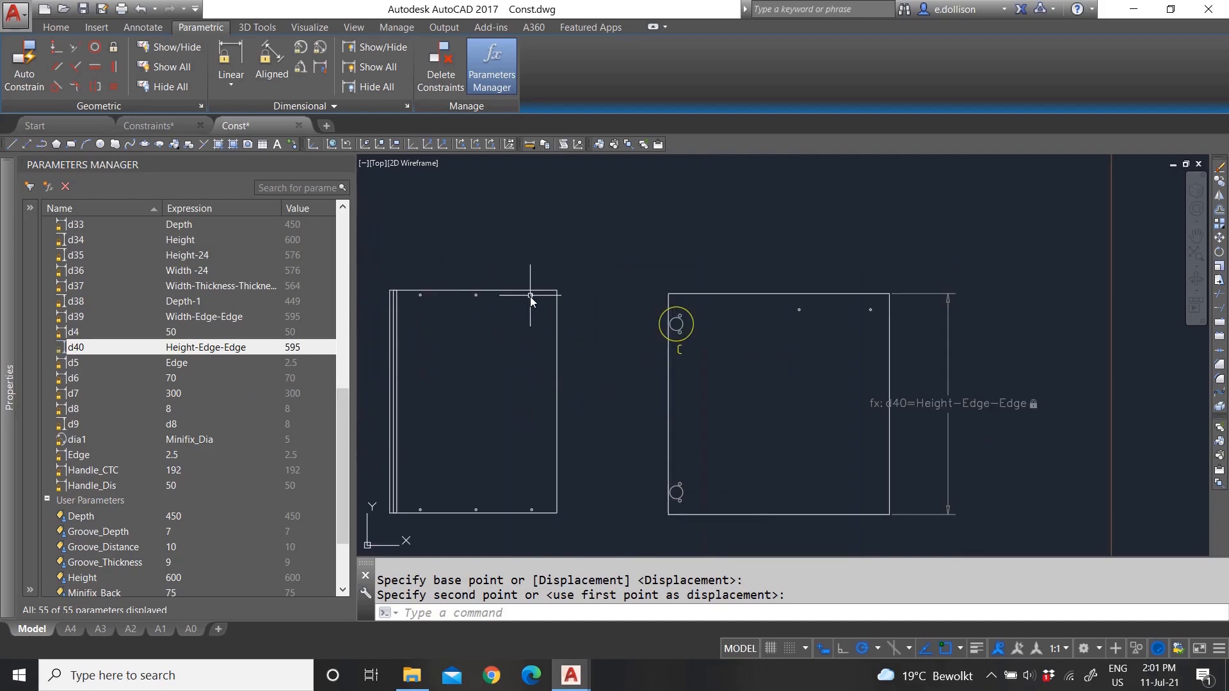
pyautogui.scroll(3, 531, 296)
pyautogui.click(523, 232)
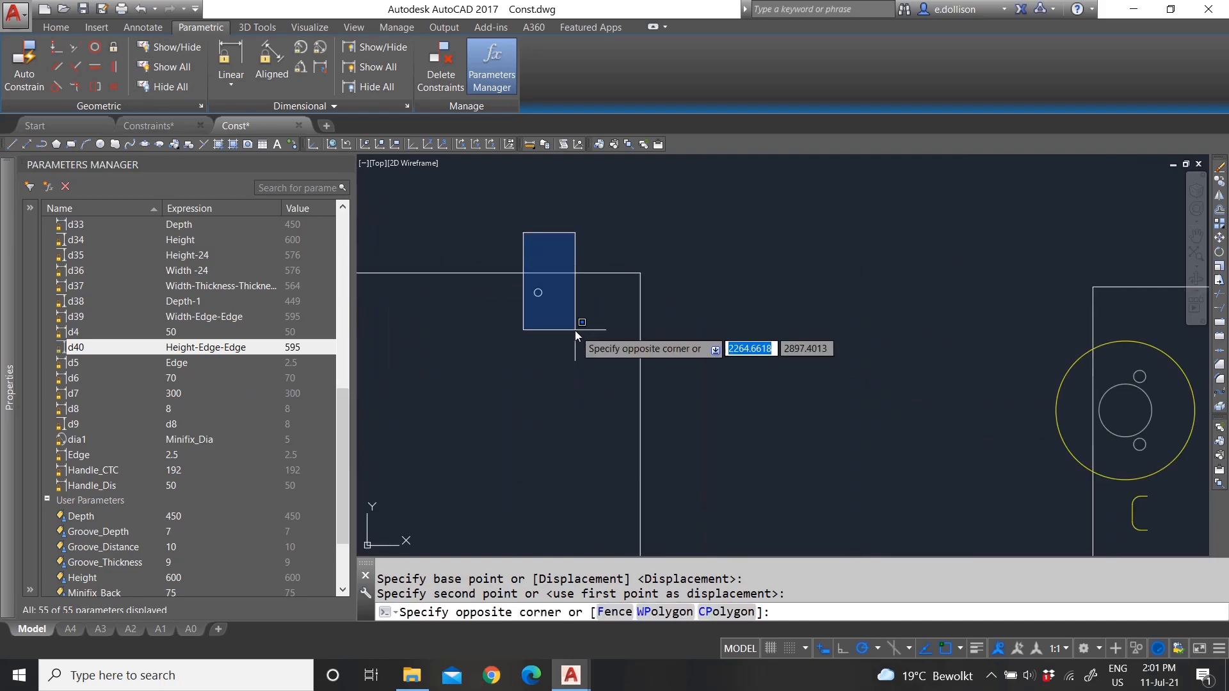
pyautogui.click(575, 330)
pyautogui.write('co')
pyautogui.press('Return')
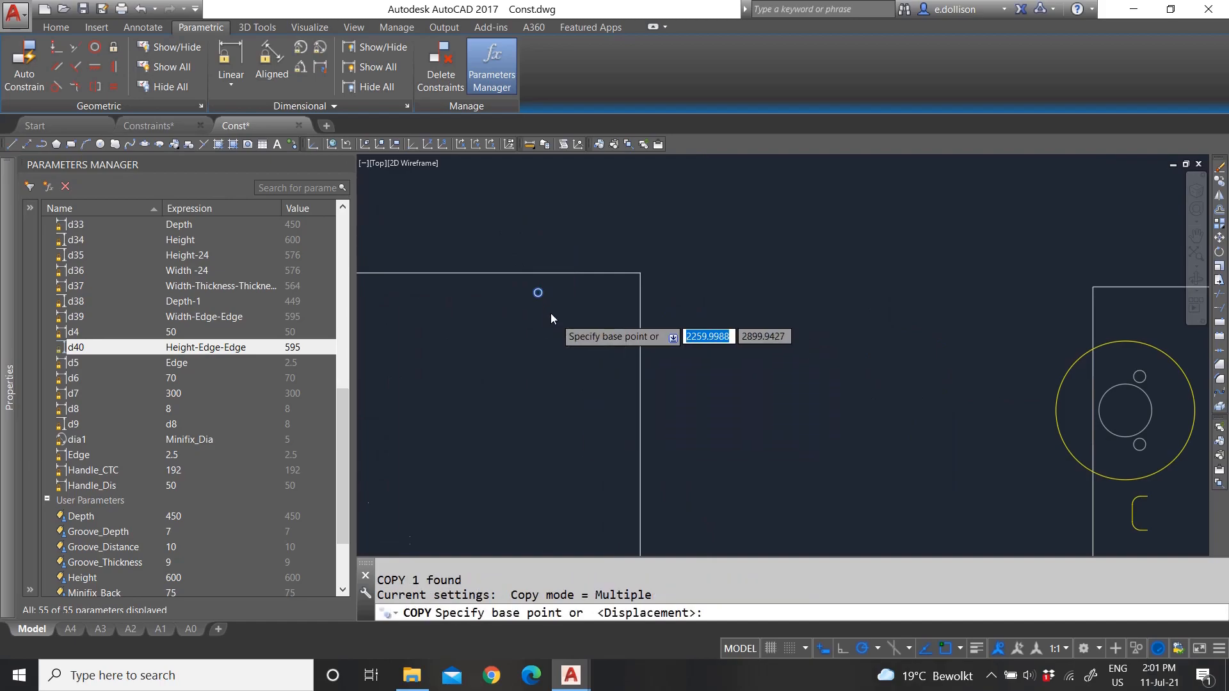
pyautogui.scroll(2, 541, 301)
pyautogui.click(529, 280)
pyautogui.scroll(-5, 574, 282)
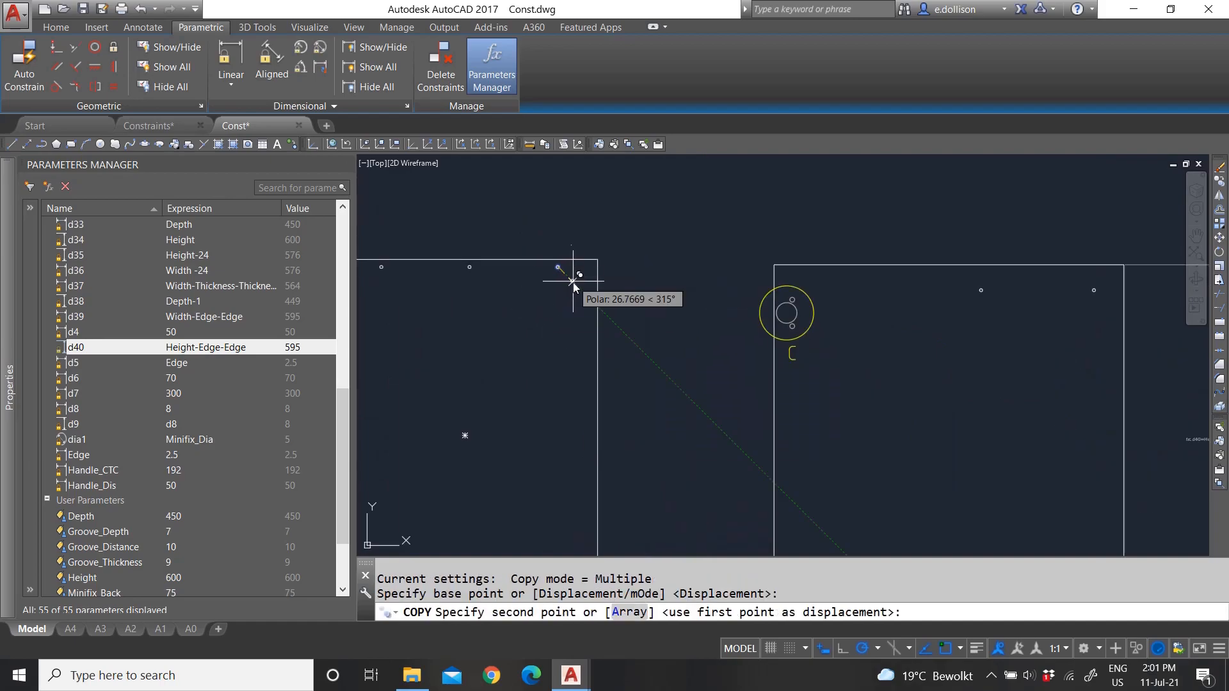
pyautogui.click(585, 322)
# - Place further copies of the hole near the lower front edge of the same side panel
pyautogui.scroll(-2, 555, 338)
pyautogui.scroll(-2, 554, 345)
pyautogui.scroll(5, 578, 397)
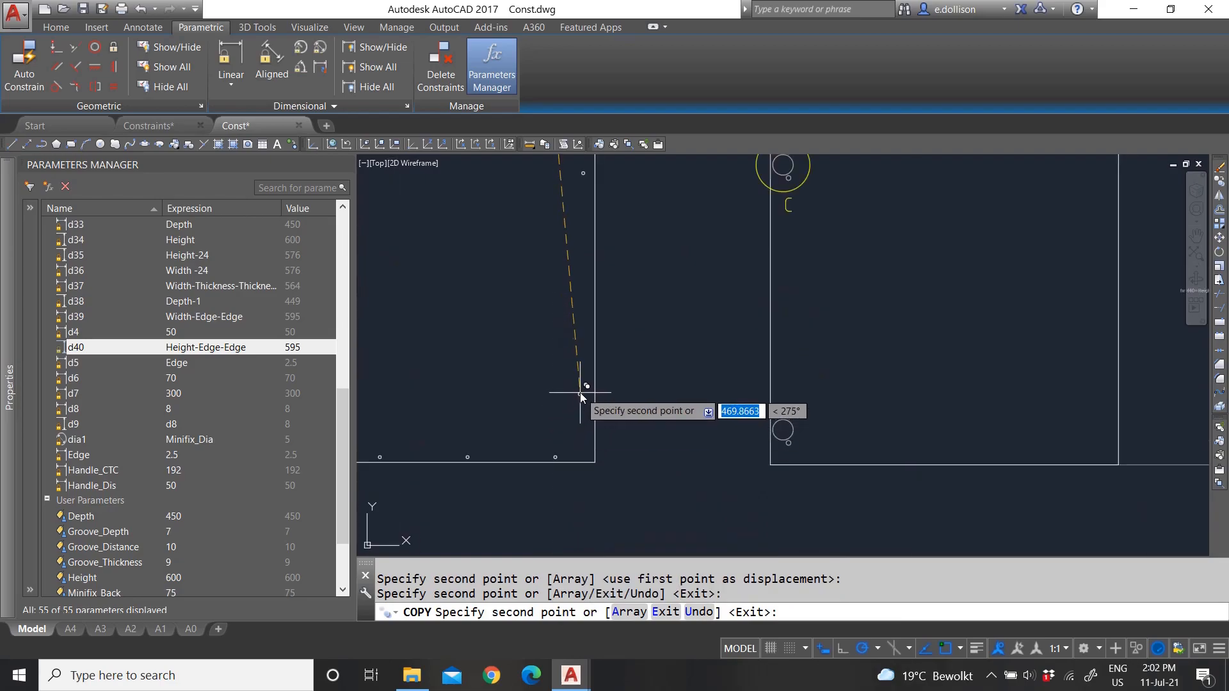
pyautogui.click(584, 420)
# - Place four hole copies along the other side panel's front edge, two near the top and two near the bottom
pyautogui.scroll(-3, 641, 384)
pyautogui.scroll(4, 485, 362)
pyautogui.click(515, 225)
pyautogui.click(515, 249)
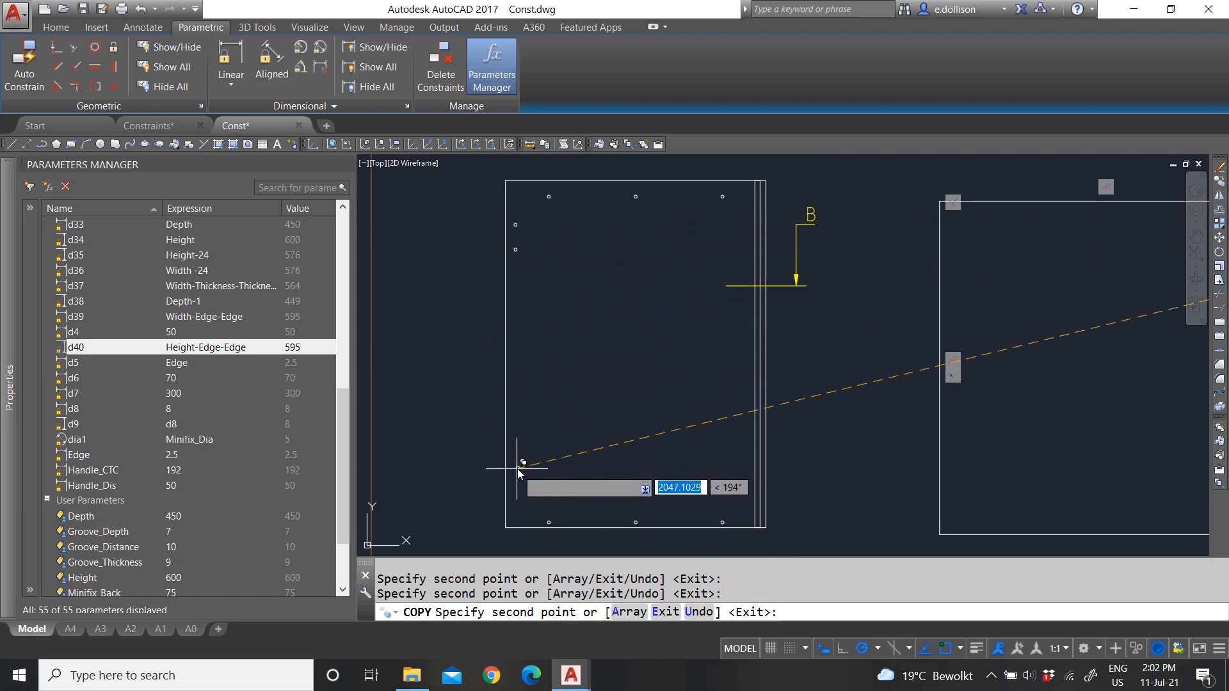
pyautogui.click(515, 491)
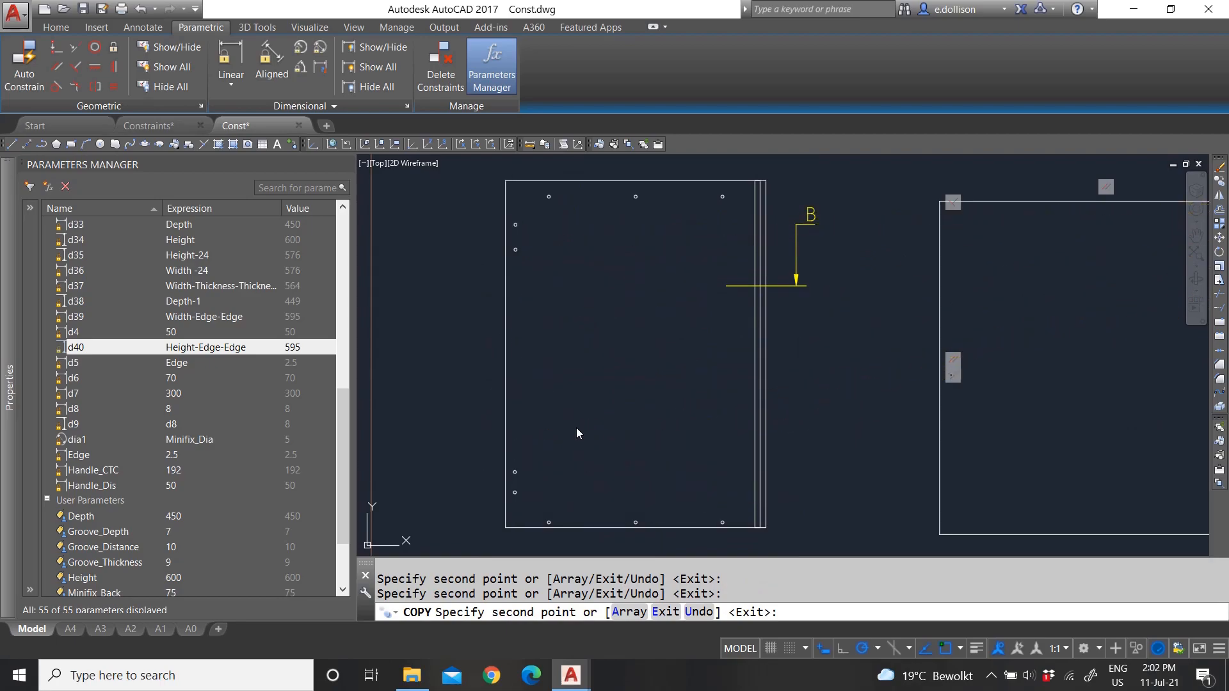
pyautogui.press('Escape')
pyautogui.scroll(-4, 502, 367)
pyautogui.scroll(-2, 493, 370)
pyautogui.scroll(6, 630, 330)
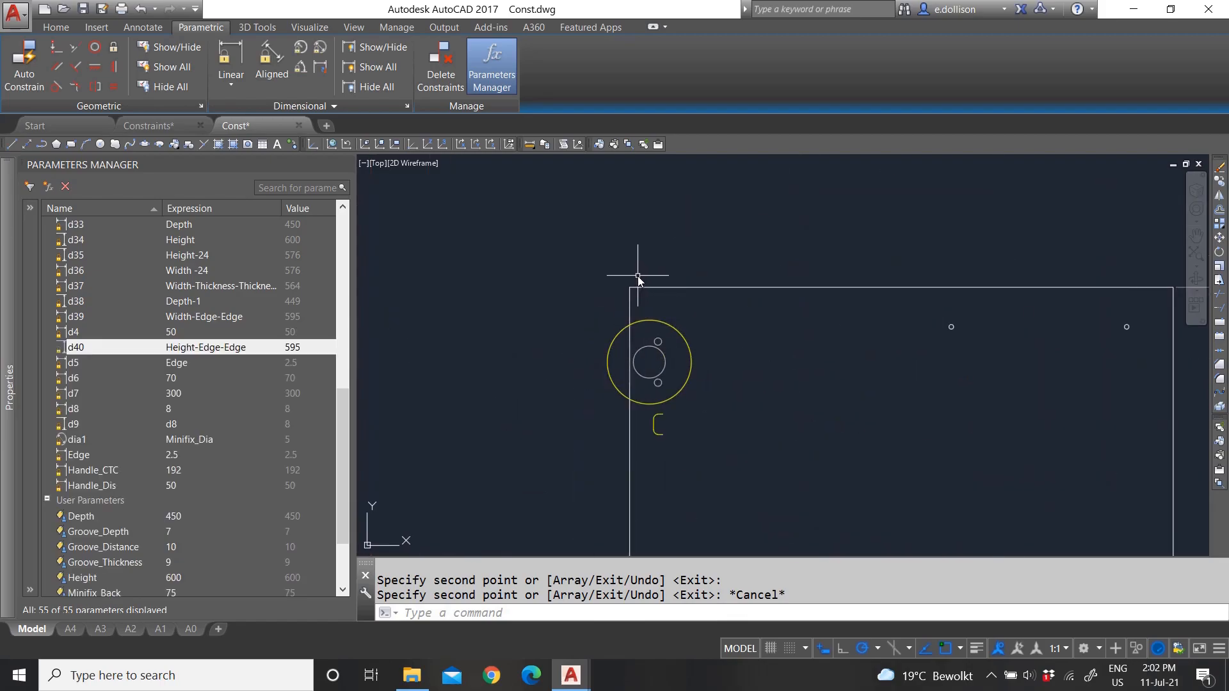
pyautogui.scroll(-4, 643, 282)
pyautogui.scroll(4, 519, 334)
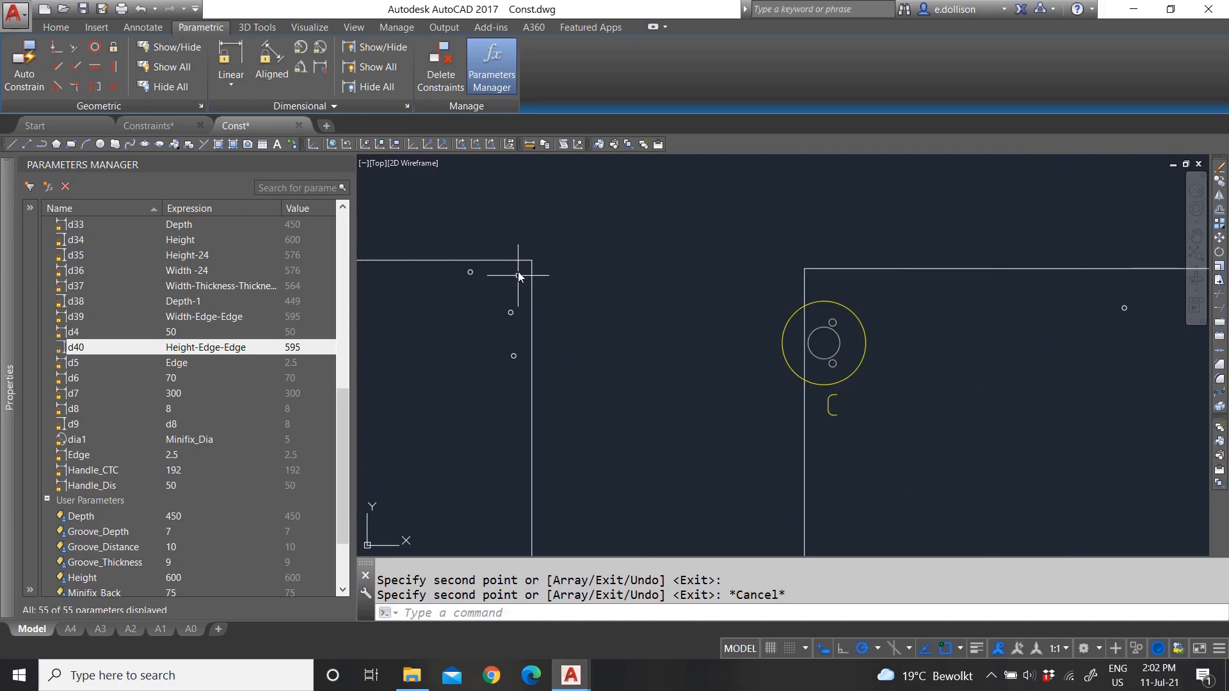
pyautogui.click(236, 50)
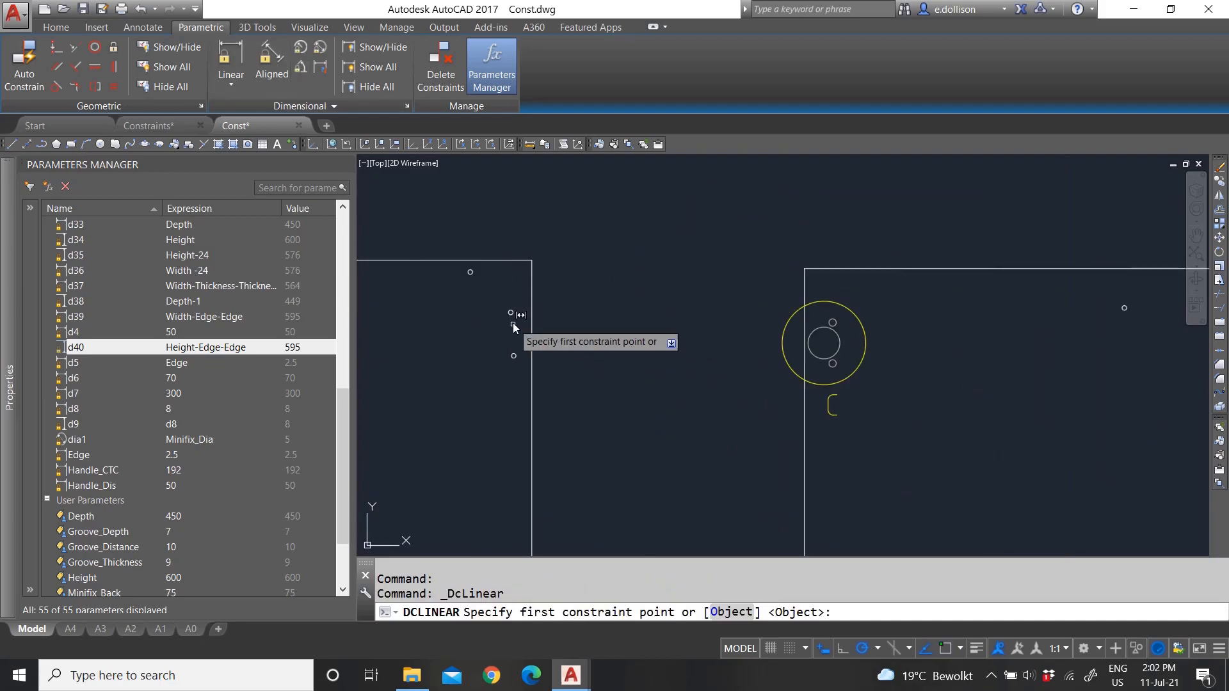
pyautogui.scroll(2, 513, 325)
pyautogui.click(514, 310)
pyautogui.click(517, 379)
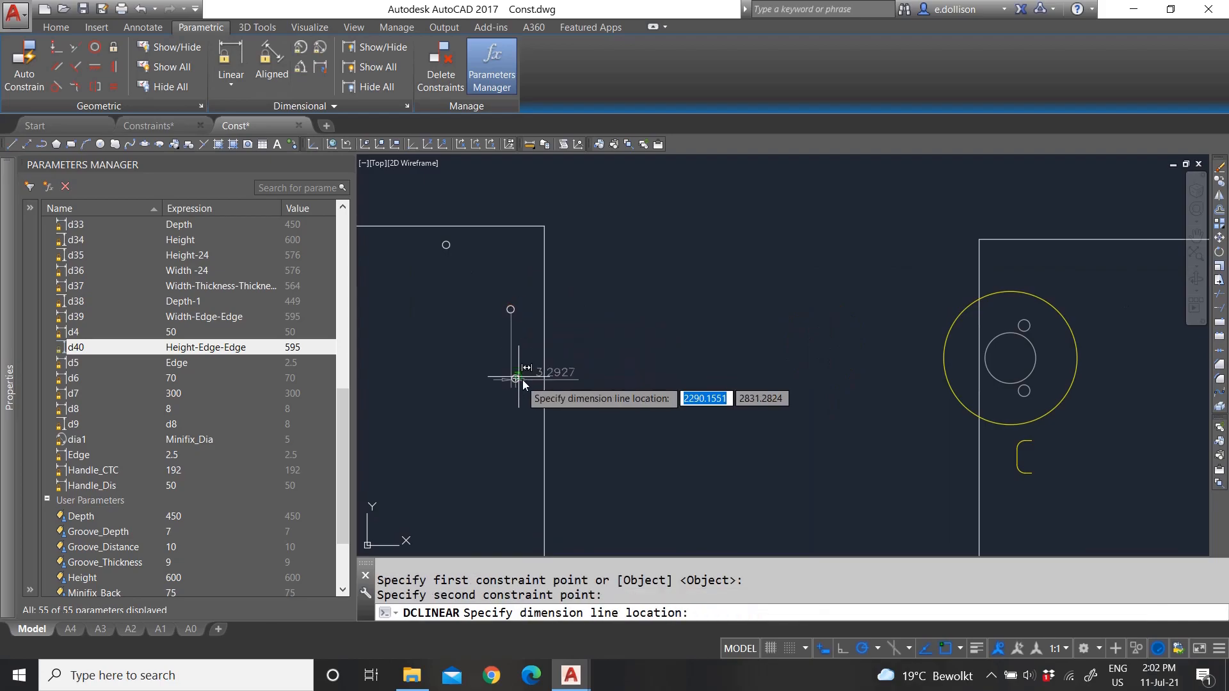
pyautogui.scroll(-2, 512, 320)
pyautogui.press('Escape')
pyautogui.scroll(-2, 333, 405)
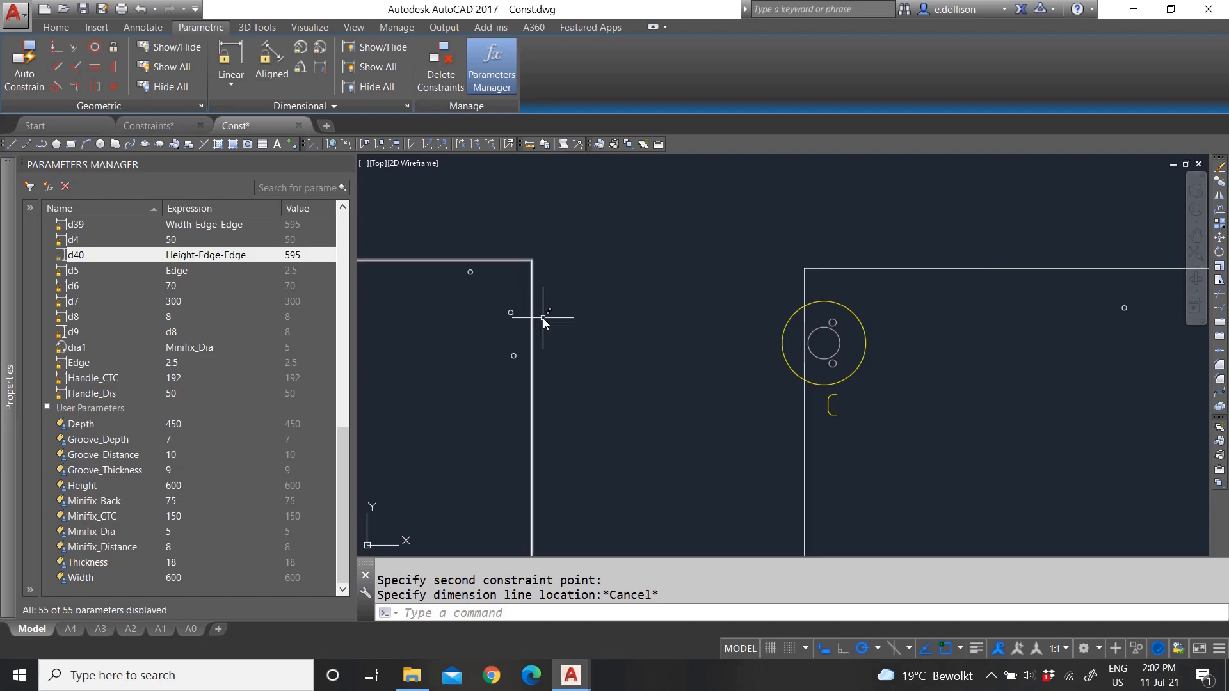
pyautogui.scroll(-4, 542, 317)
pyautogui.scroll(8, 520, 320)
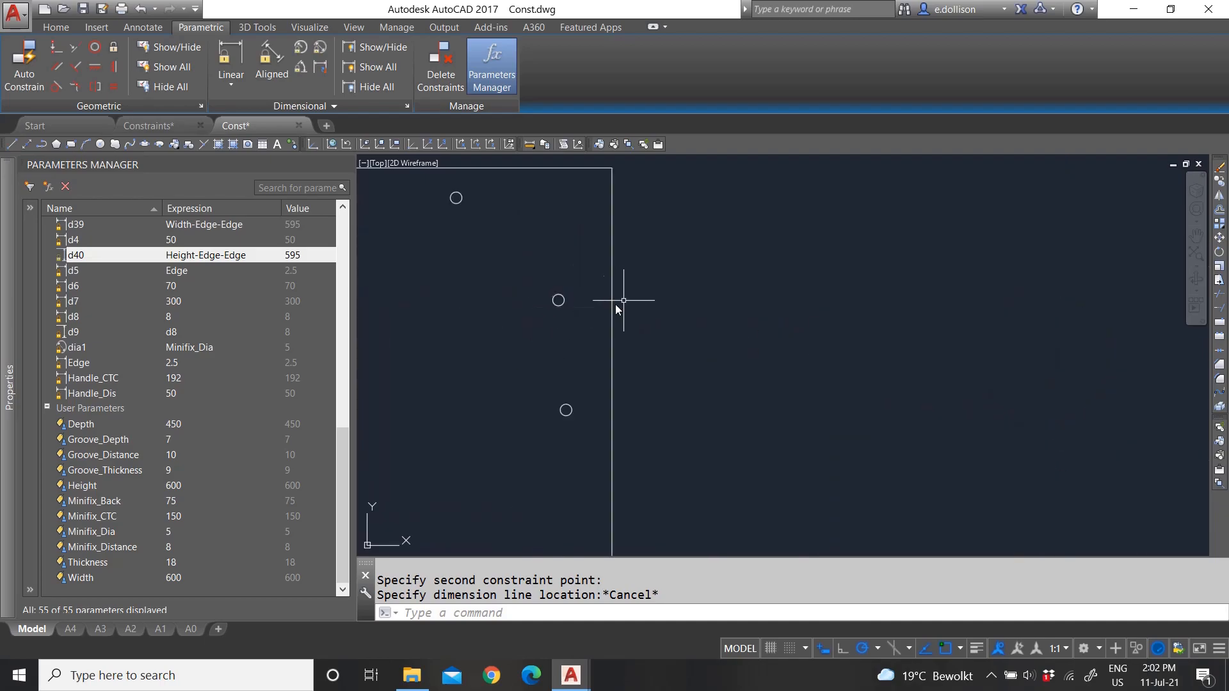
pyautogui.scroll(-7, 560, 299)
pyautogui.scroll(2, 618, 307)
pyautogui.scroll(-6, 723, 349)
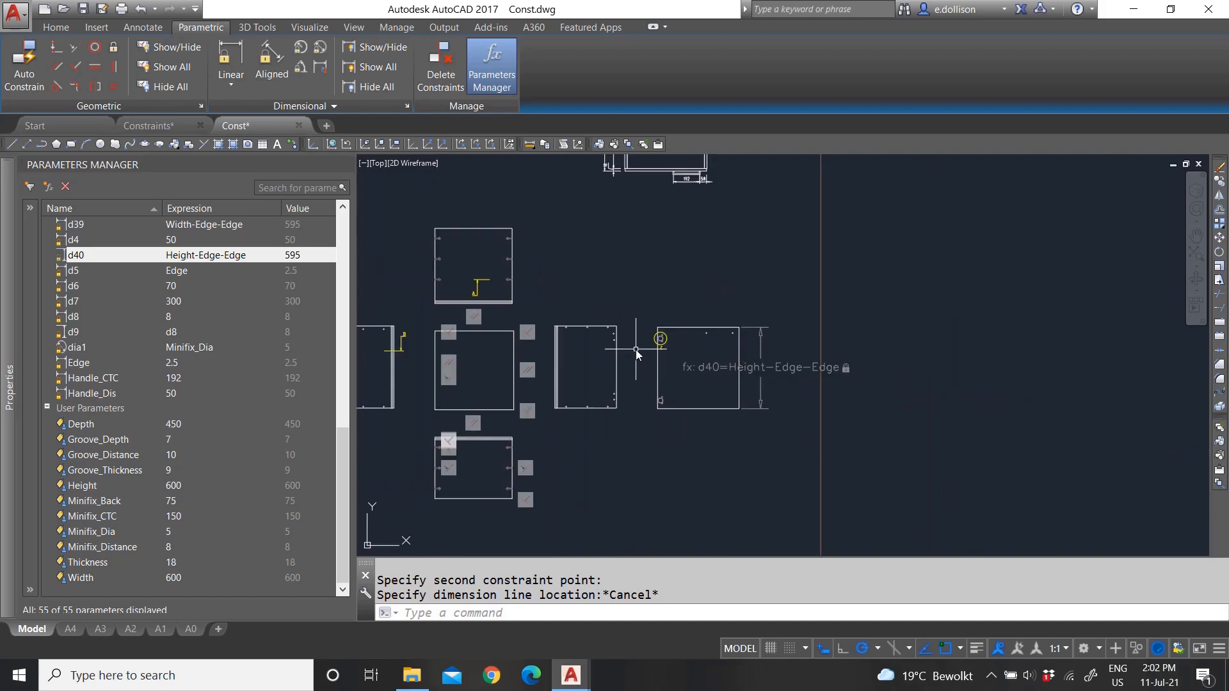
# - Switch to the Constraints drawing and hide all its dimensional constraints
pyautogui.hotkey('ctrl', 'Tab')
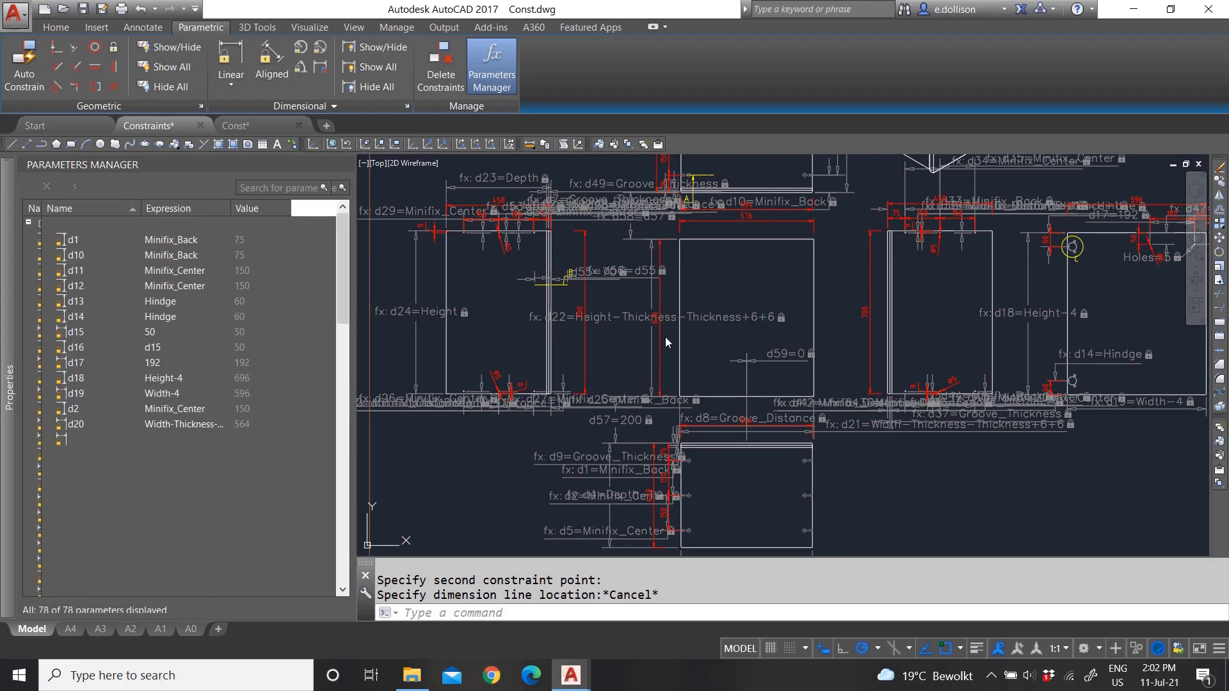
pyautogui.scroll(-1, 739, 345)
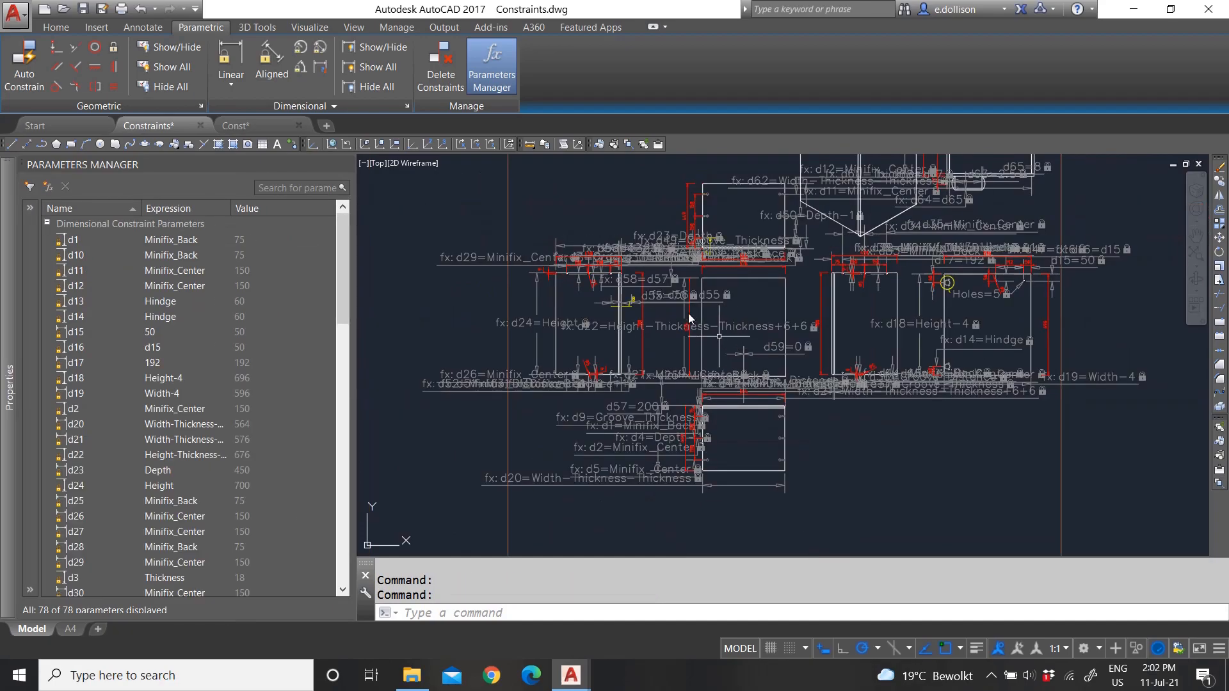
pyautogui.scroll(-2, 663, 325)
pyautogui.scroll(1, 770, 282)
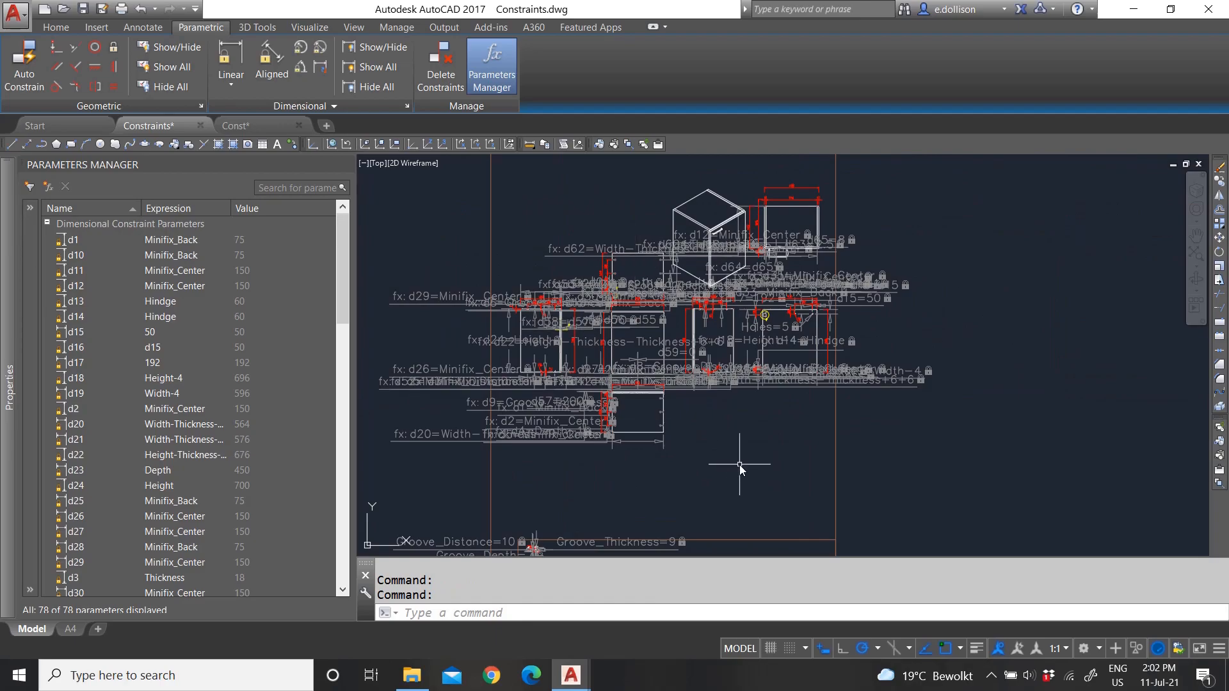
pyautogui.scroll(-2, 672, 512)
pyautogui.scroll(2, 655, 471)
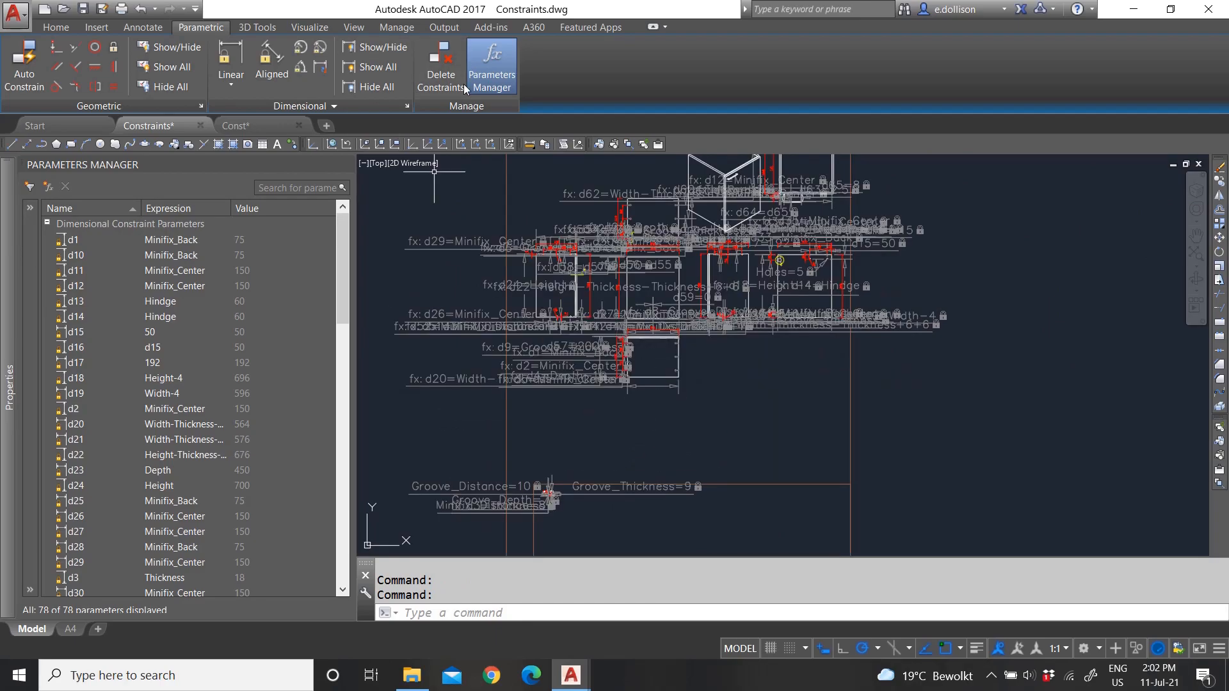
pyautogui.click(373, 87)
# - Examine the dimensioned panels and read through the drawing's dimensional and user parameters
pyautogui.scroll(6, 576, 274)
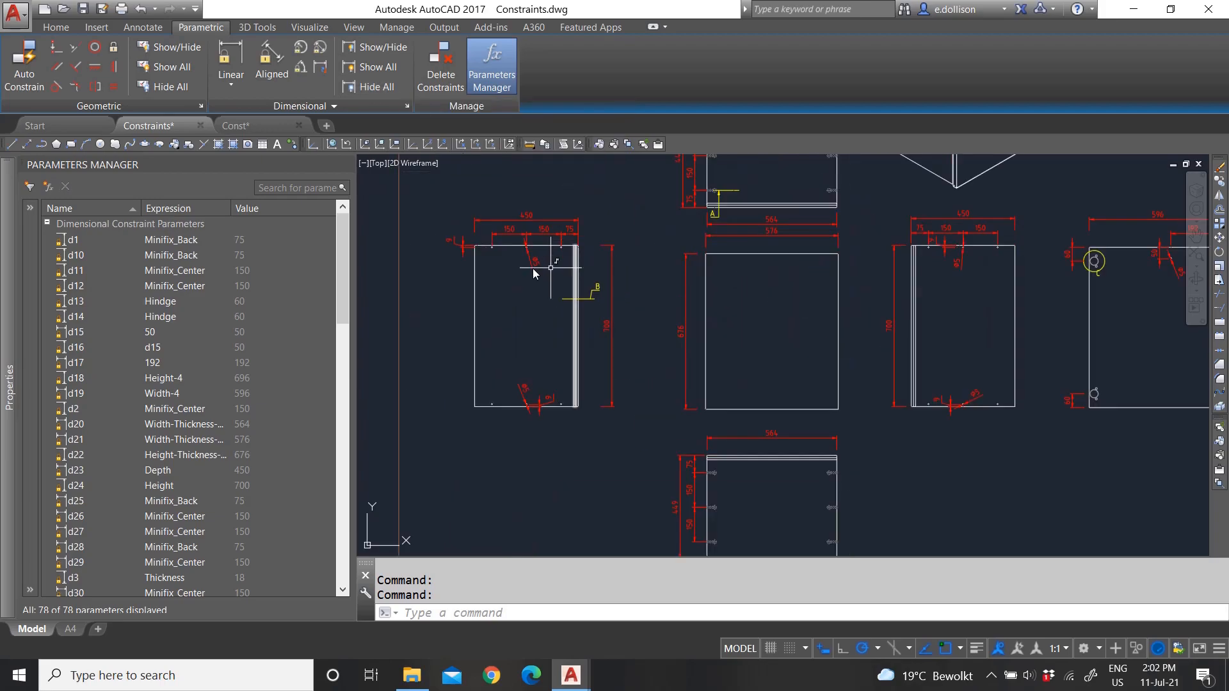
pyautogui.scroll(-6, 483, 262)
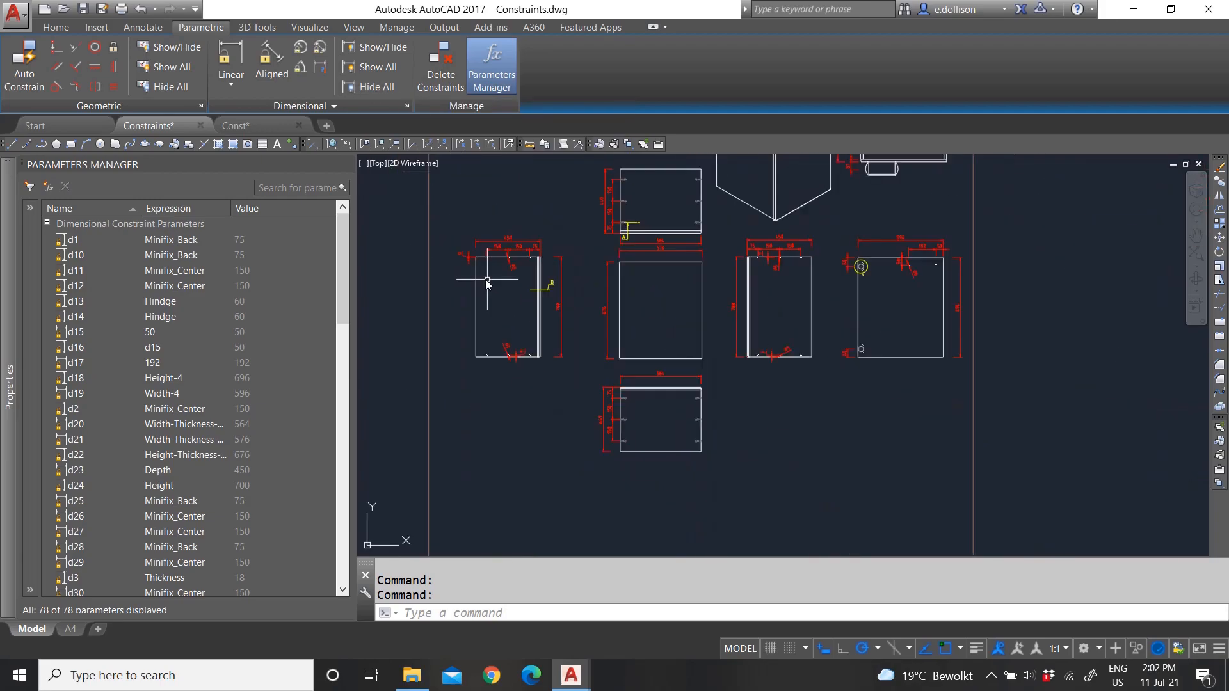
pyautogui.scroll(2, 855, 272)
pyautogui.scroll(1, 855, 274)
pyautogui.scroll(-7, 704, 275)
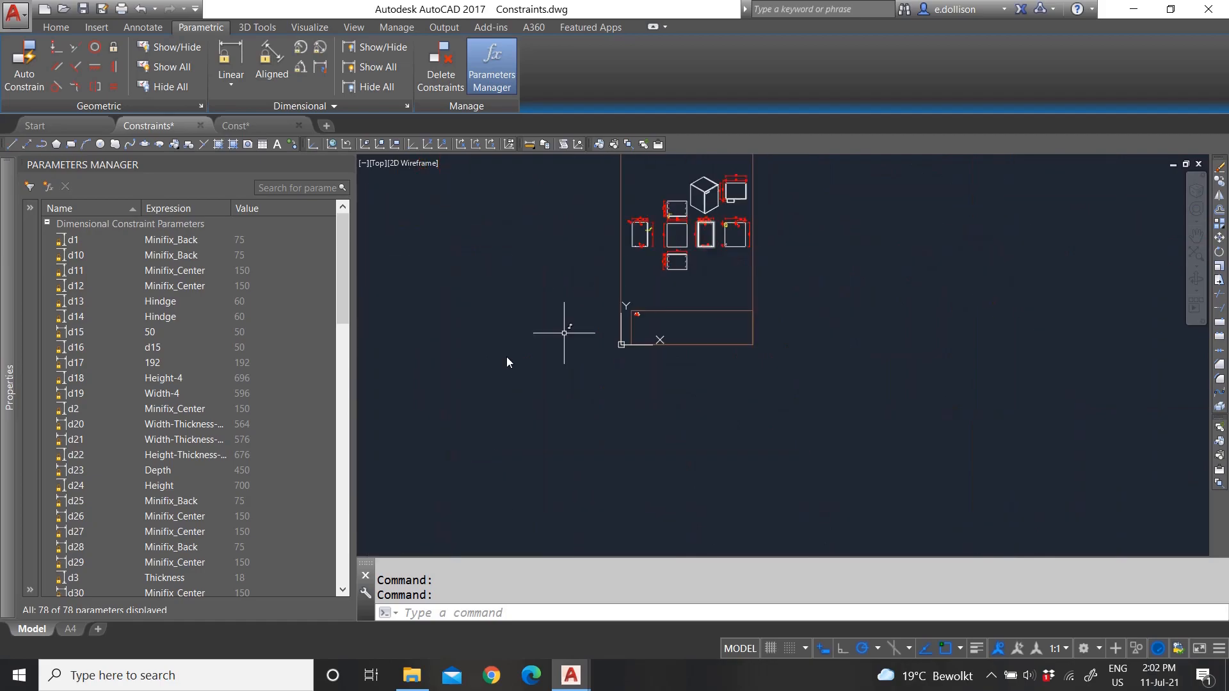
pyautogui.scroll(-10, 185, 470)
pyautogui.scroll(-8, 186, 474)
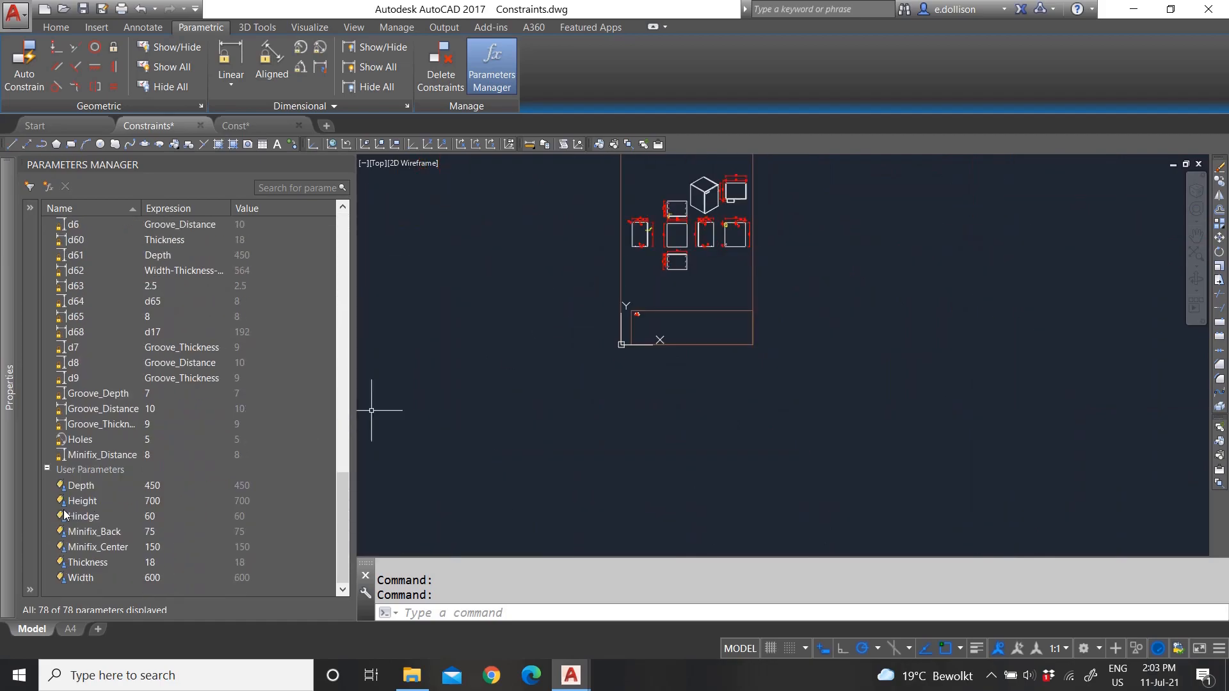
pyautogui.scroll(1, 104, 474)
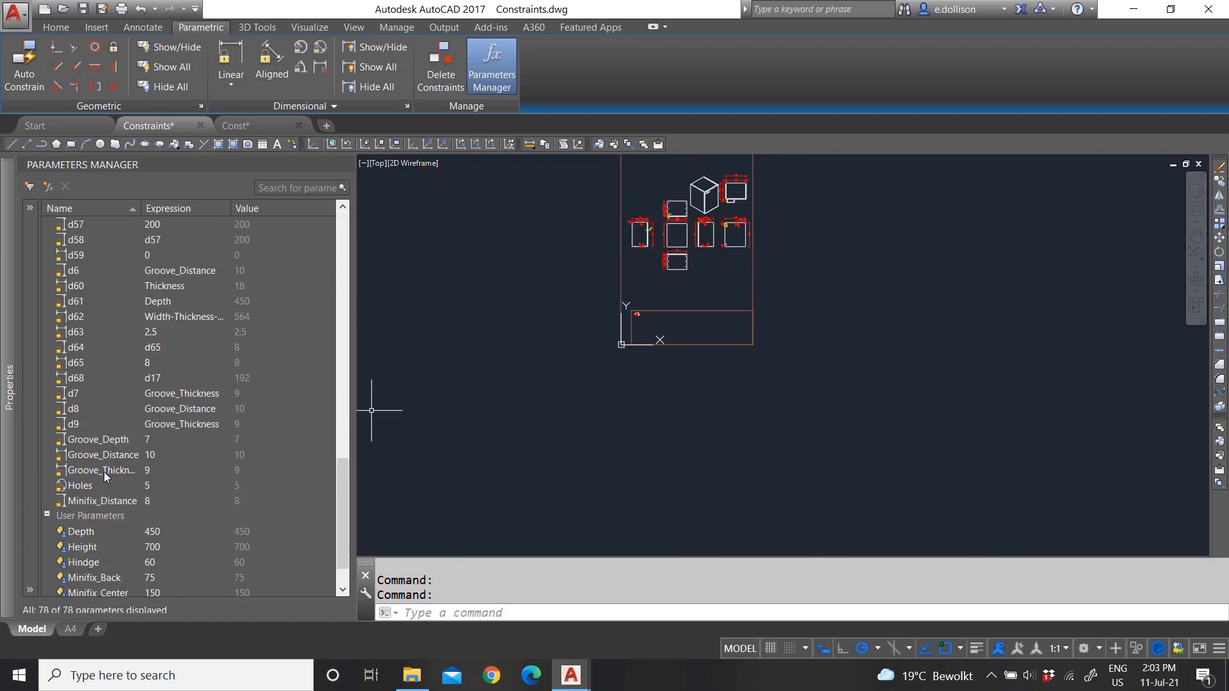
pyautogui.scroll(5, 96, 490)
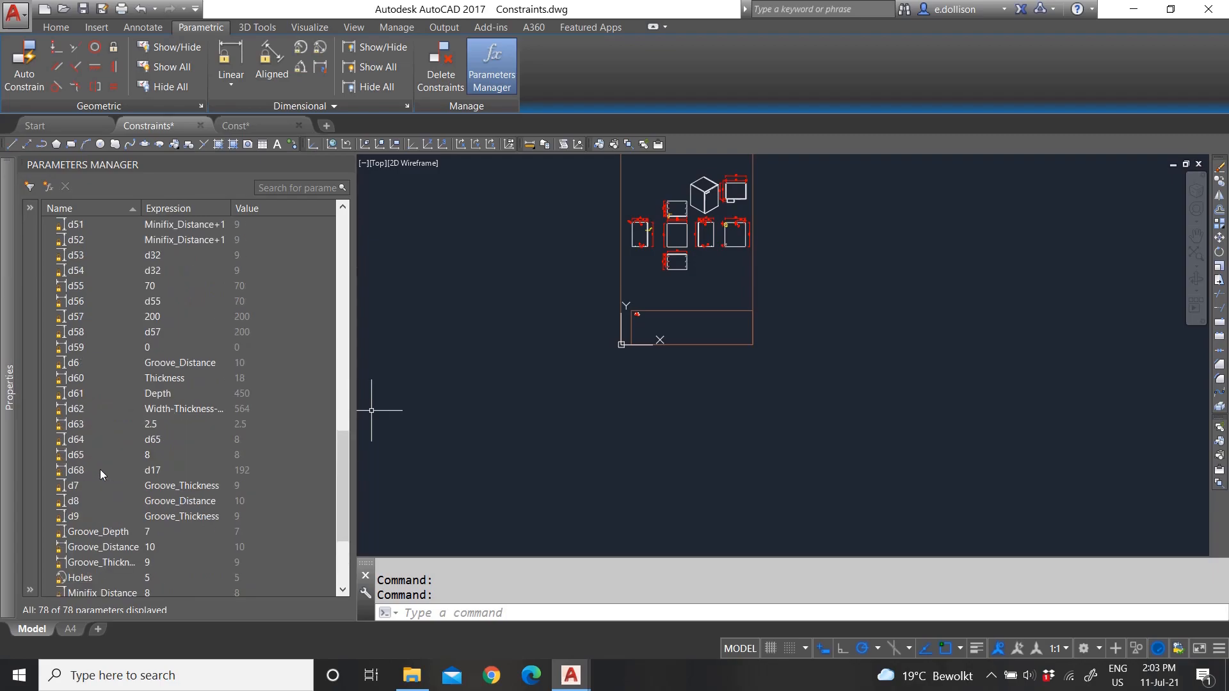
pyautogui.scroll(10, 101, 473)
pyautogui.scroll(-12, 102, 472)
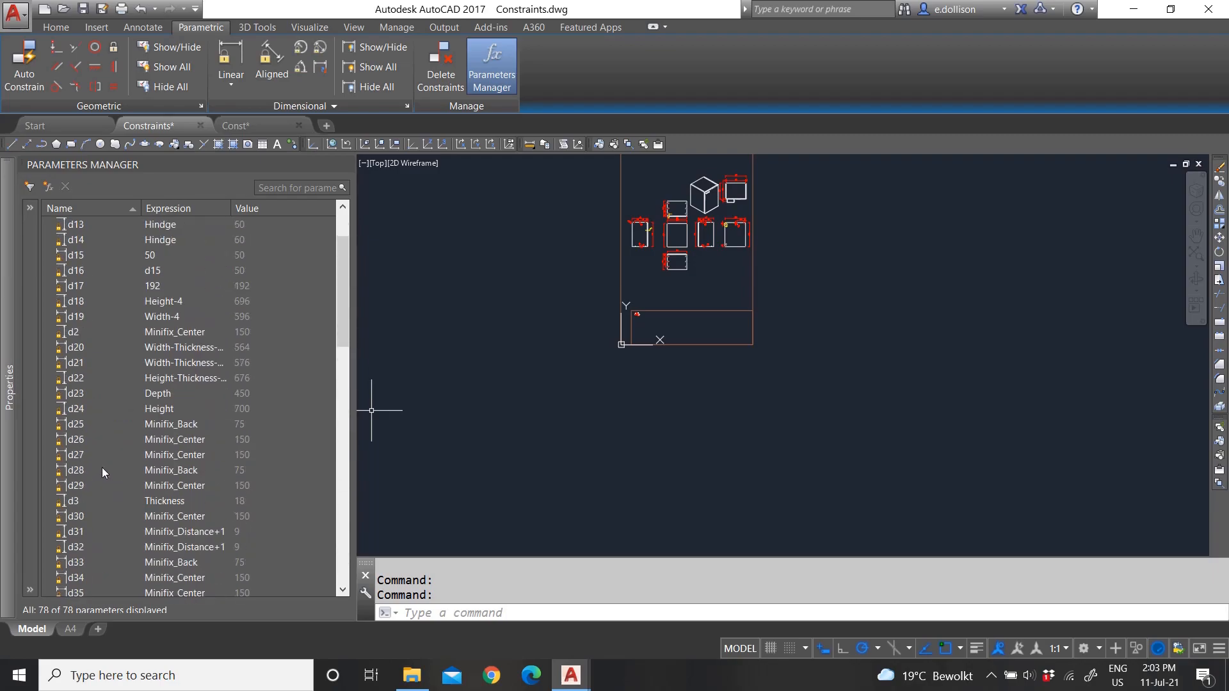
pyautogui.scroll(-4, 102, 472)
# - Examine the door's upper hinge hole with its distance constraint and compare it with the Hindge user parameter
pyautogui.scroll(8, 754, 176)
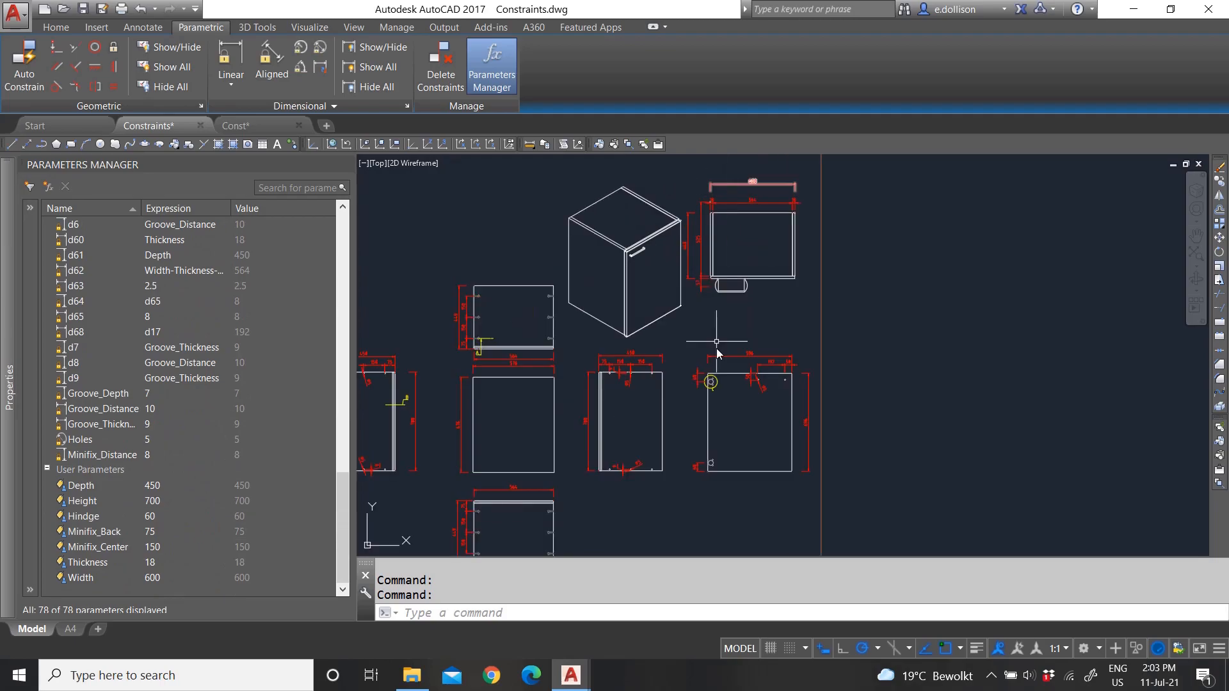
pyautogui.scroll(4, 701, 271)
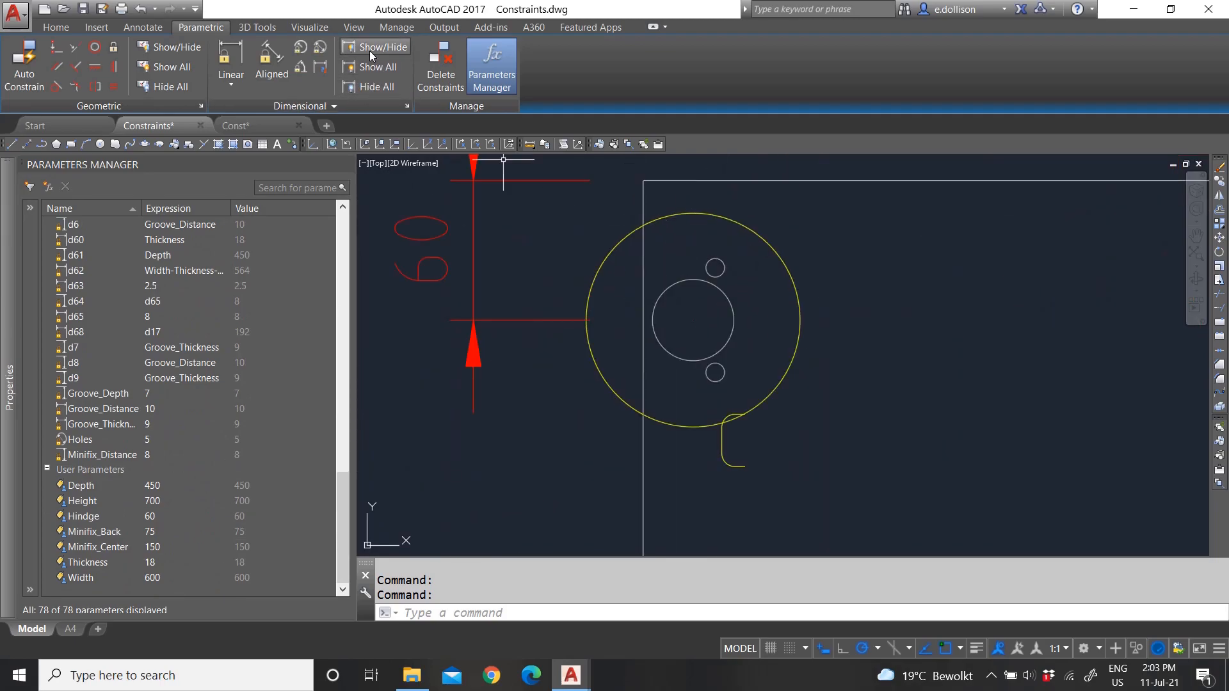
pyautogui.scroll(-8, 586, 272)
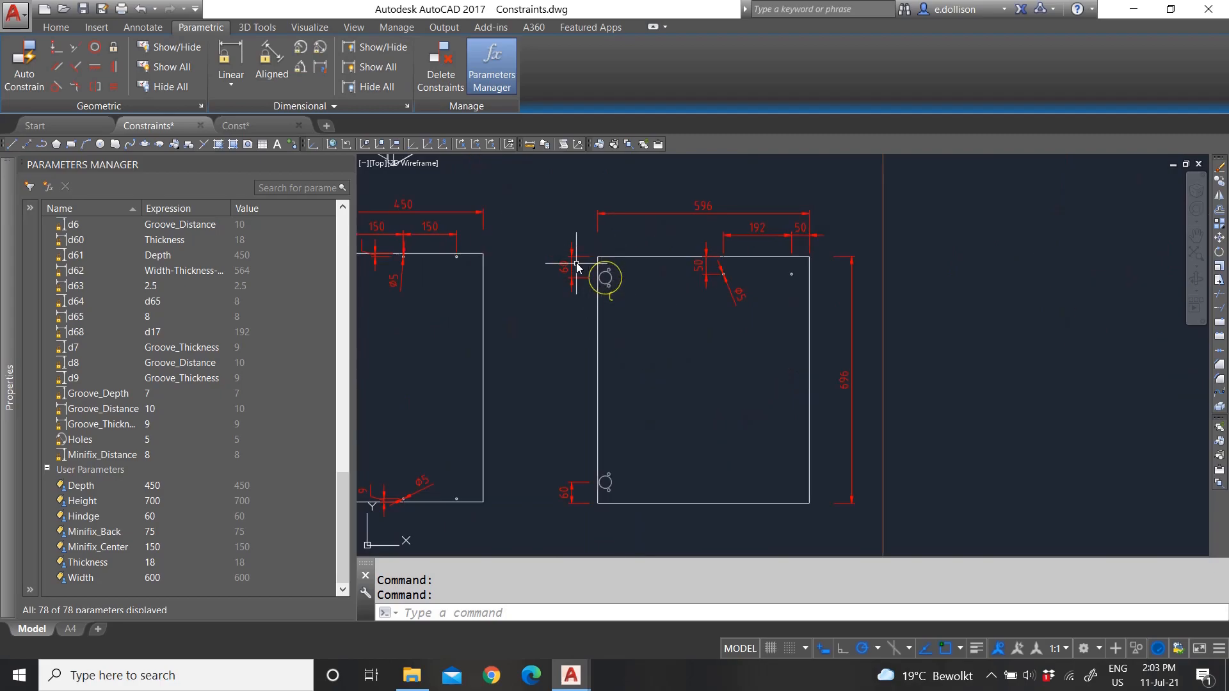
pyautogui.scroll(4, 576, 267)
pyautogui.click(646, 292)
pyautogui.press('Escape')
pyautogui.click(626, 299)
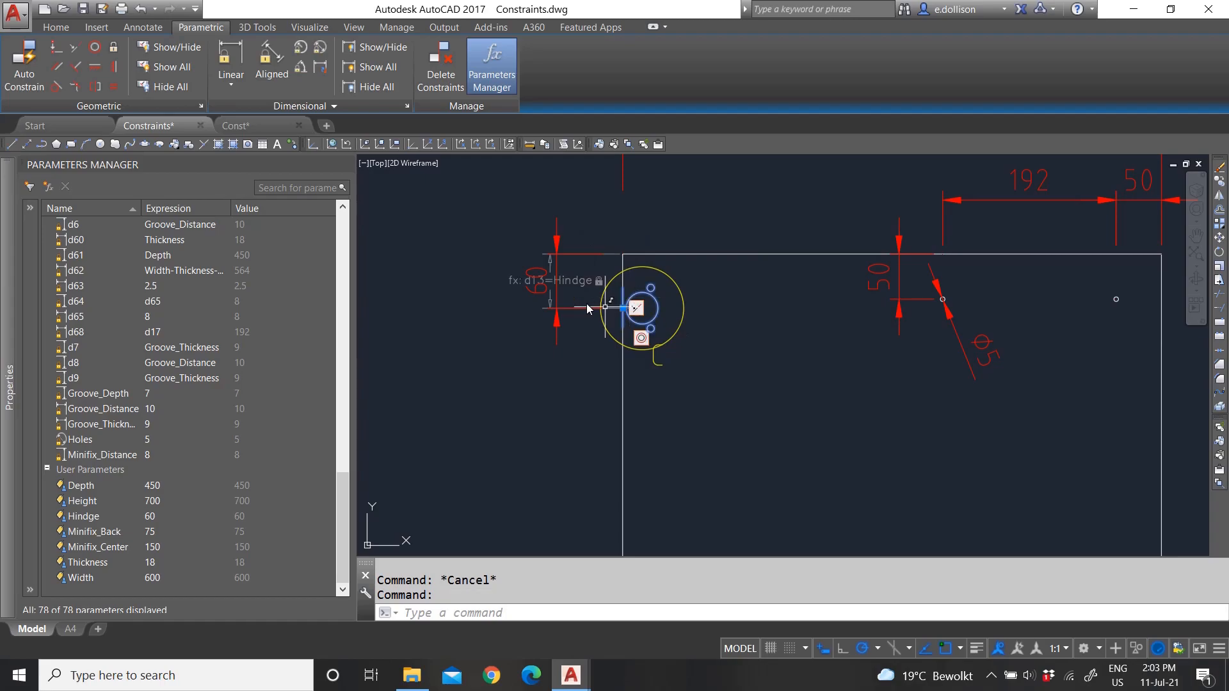
pyautogui.scroll(6, 538, 295)
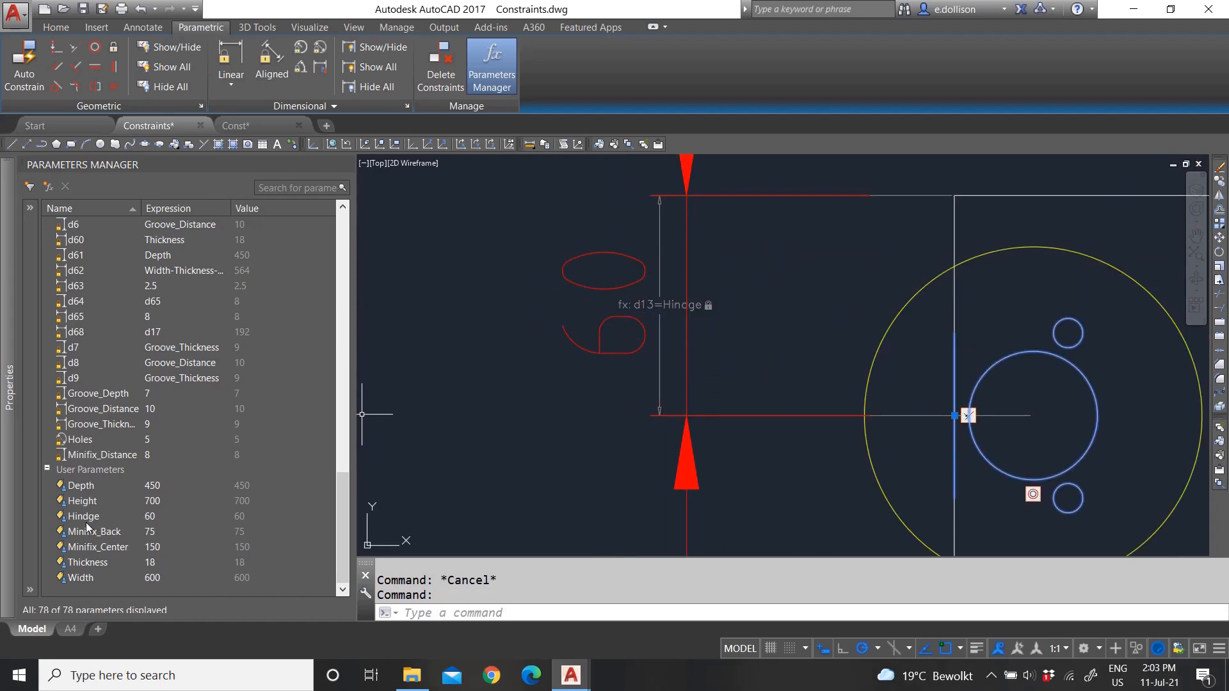
pyautogui.press('Escape')
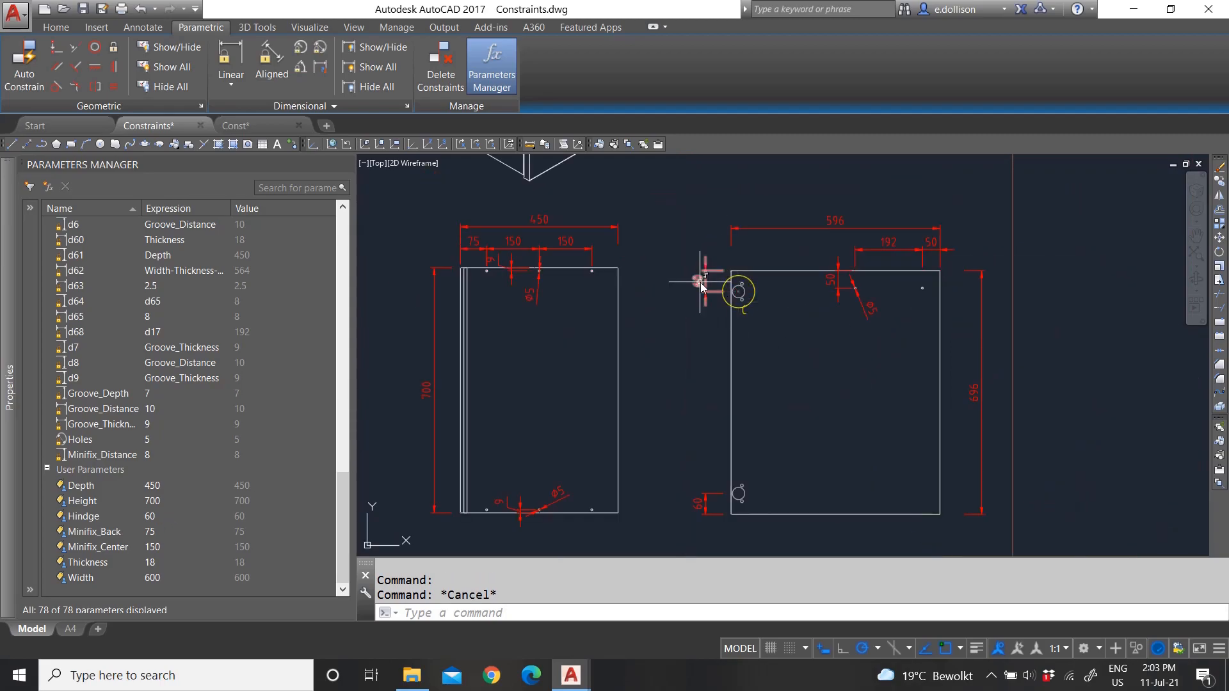
# - Examine the dimensioned door and adjacent side panel, including both hinge positions, within the overall panel arrangement
pyautogui.scroll(-4, 700, 282)
pyautogui.scroll(5, 680, 332)
pyautogui.scroll(-5, 595, 314)
pyautogui.scroll(5, 595, 314)
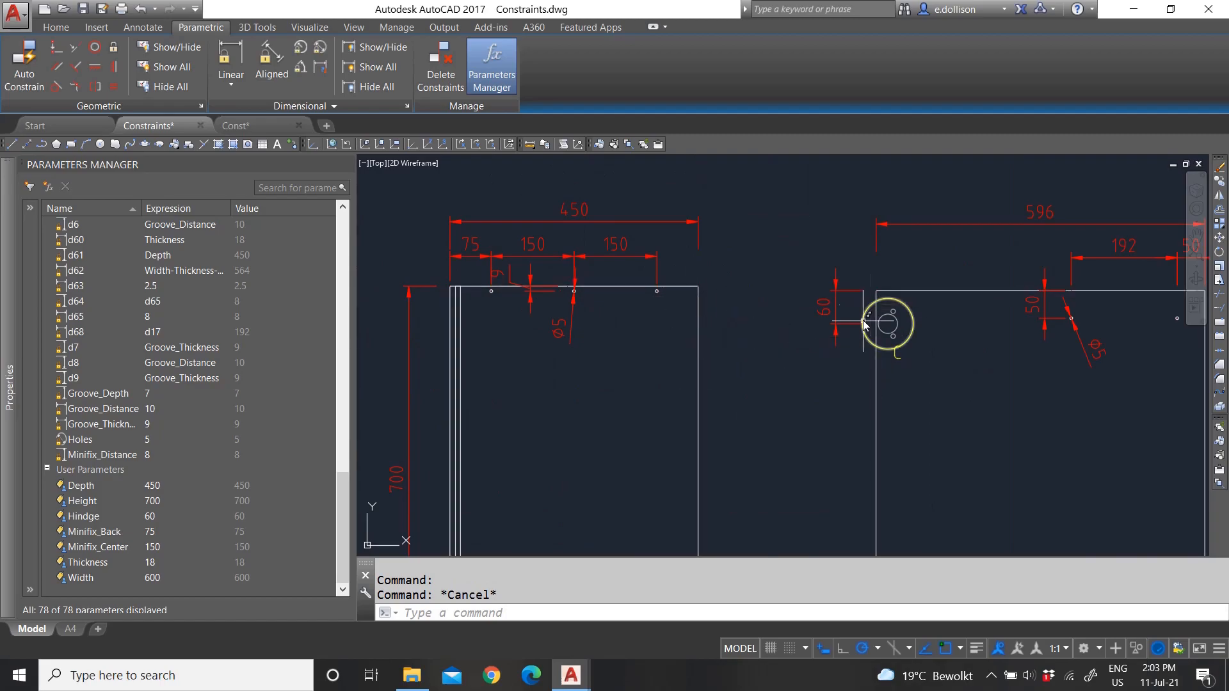
pyautogui.scroll(-2, 702, 312)
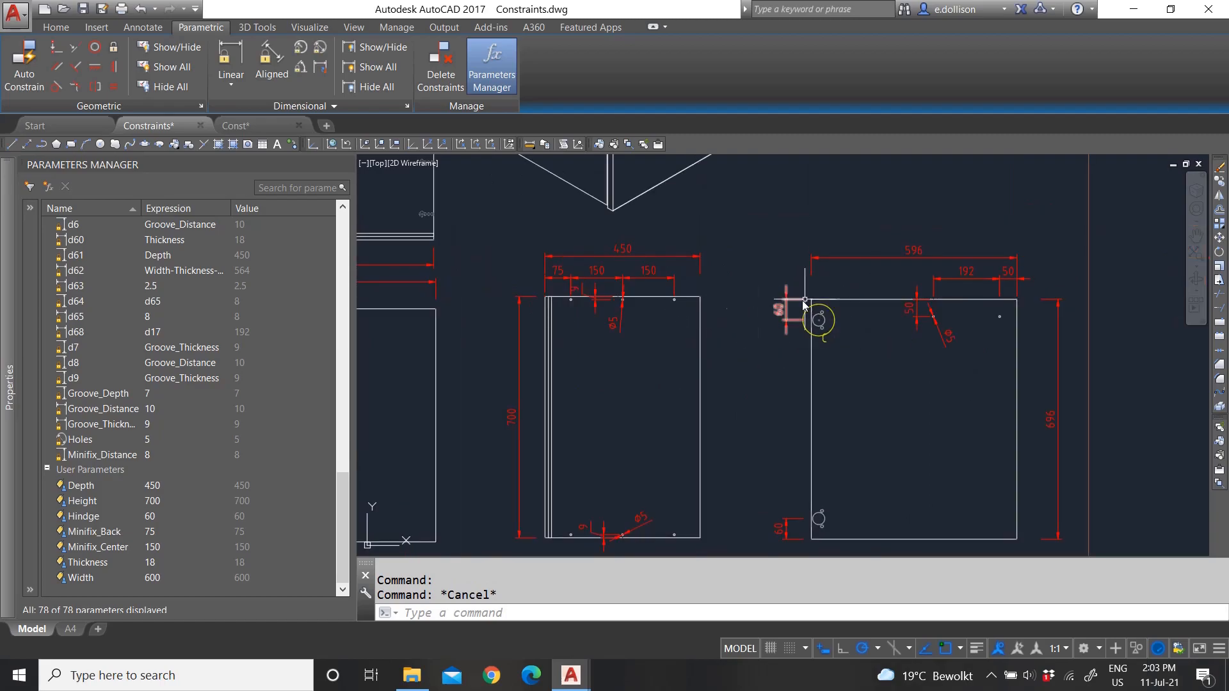
pyautogui.scroll(-1, 727, 331)
pyautogui.scroll(1, 835, 334)
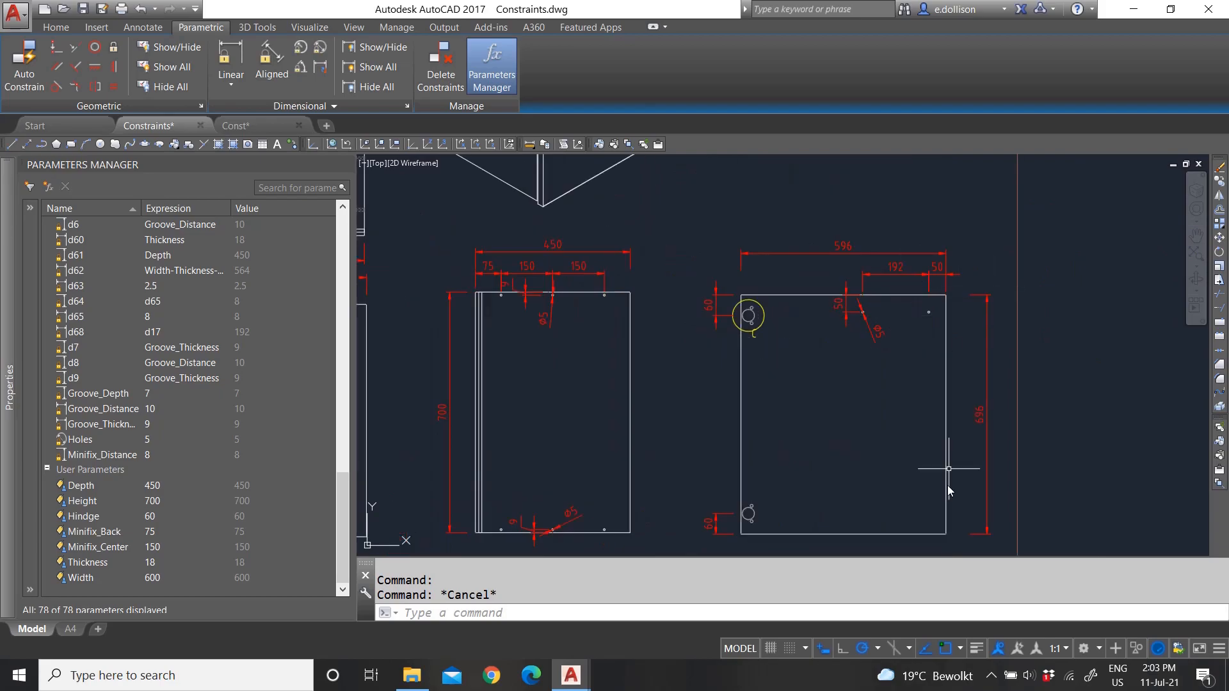
pyautogui.scroll(-2, 693, 343)
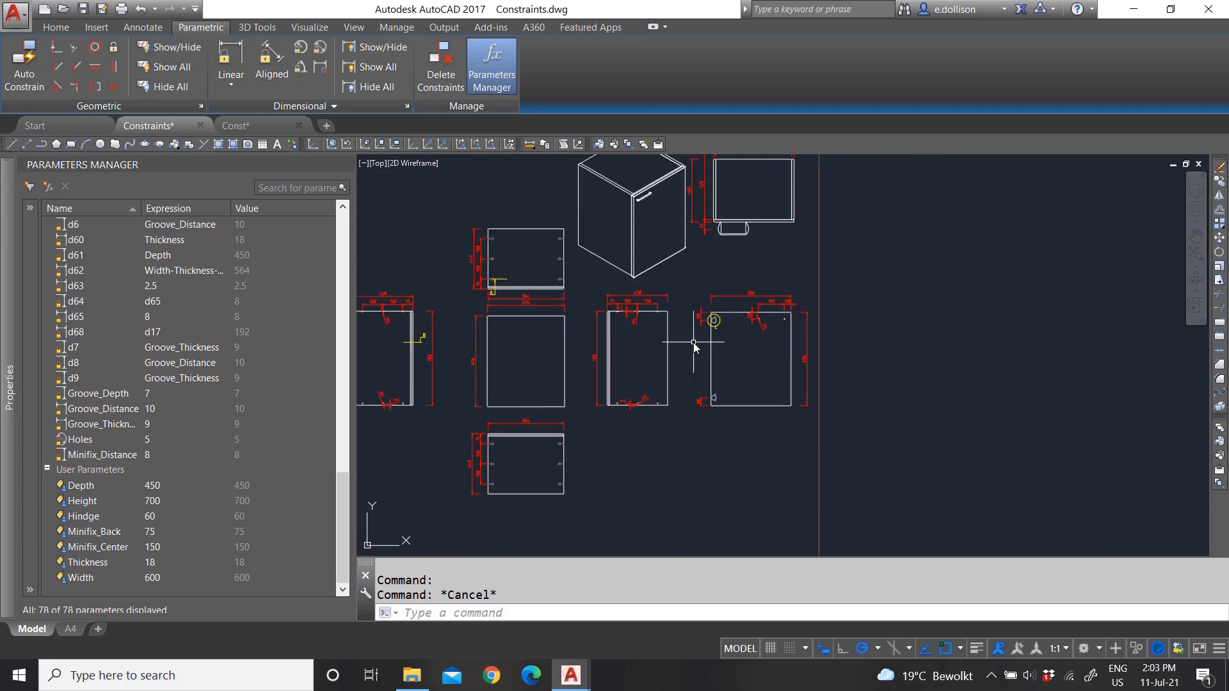
pyautogui.scroll(2, 663, 273)
pyautogui.scroll(-3, 687, 330)
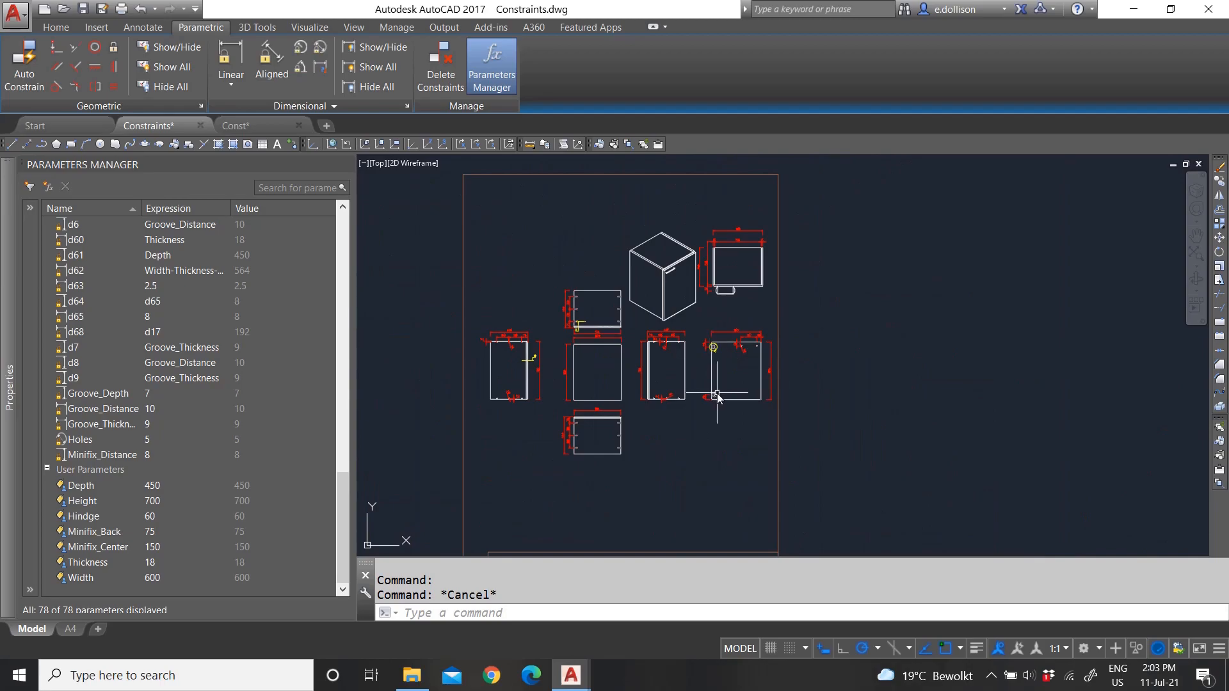
pyautogui.scroll(1, 707, 388)
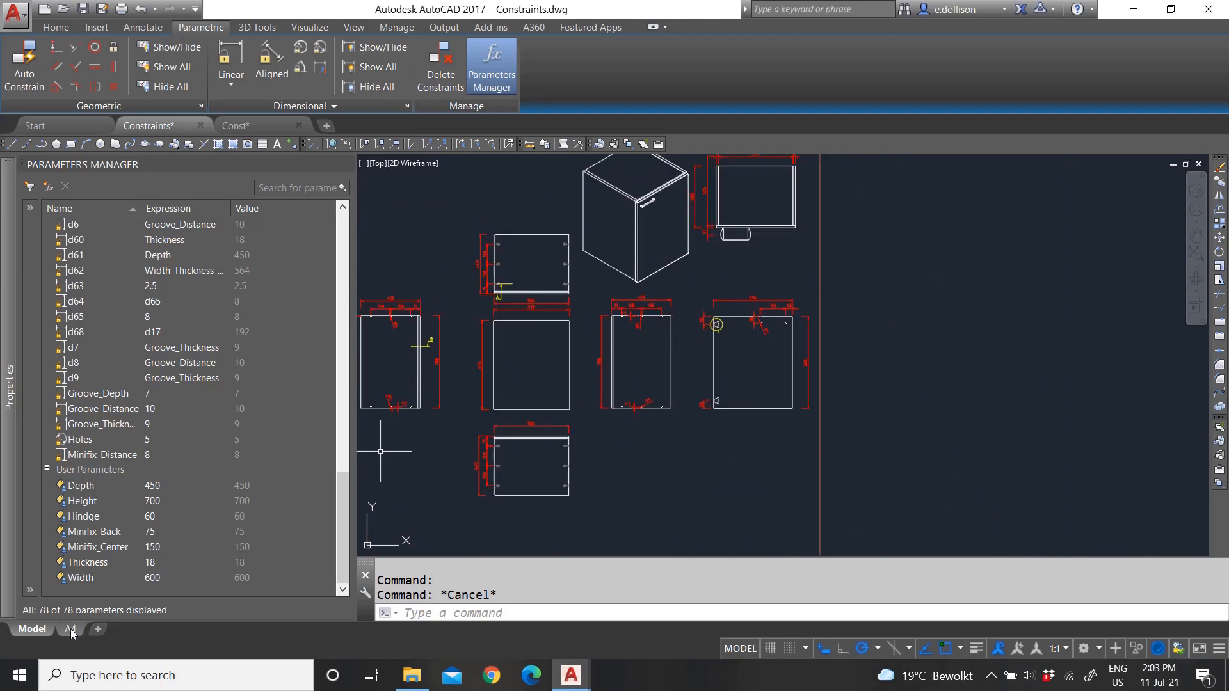
pyautogui.moveTo(70, 631)
pyautogui.scroll(-1, 653, 356)
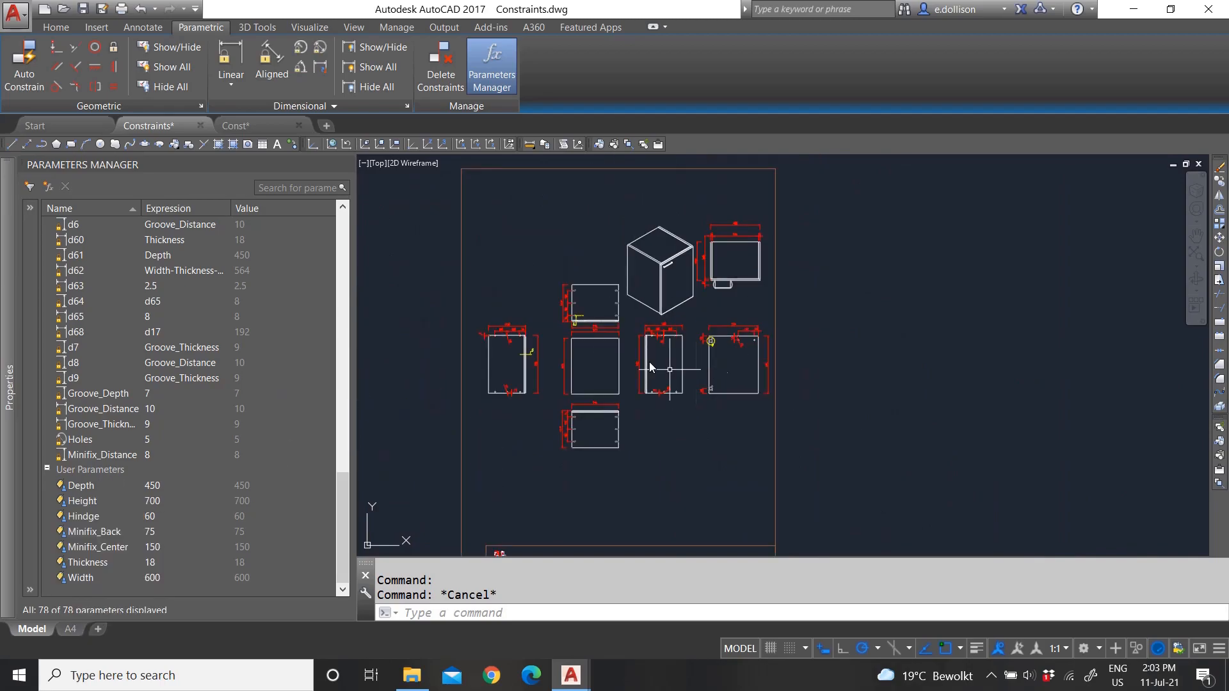
pyautogui.scroll(1, 631, 351)
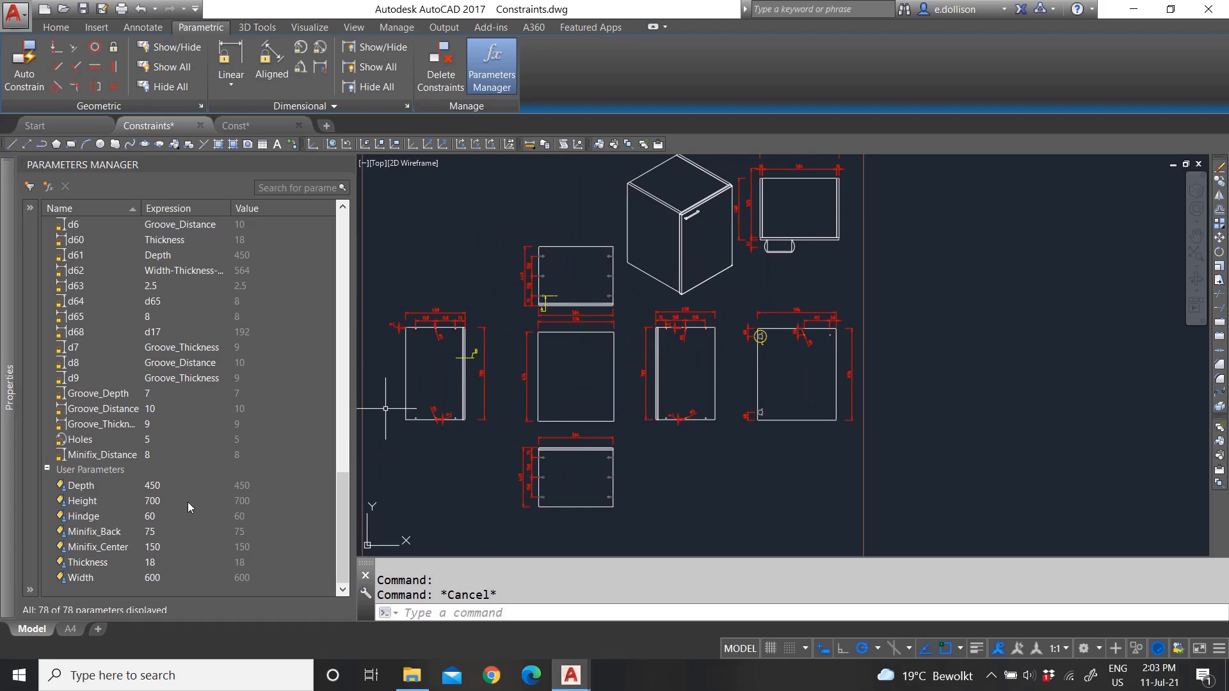
# - Set the Depth user parameter to 600 and the Minifix_Center user parameter to 200
pyautogui.doubleClick(168, 486)
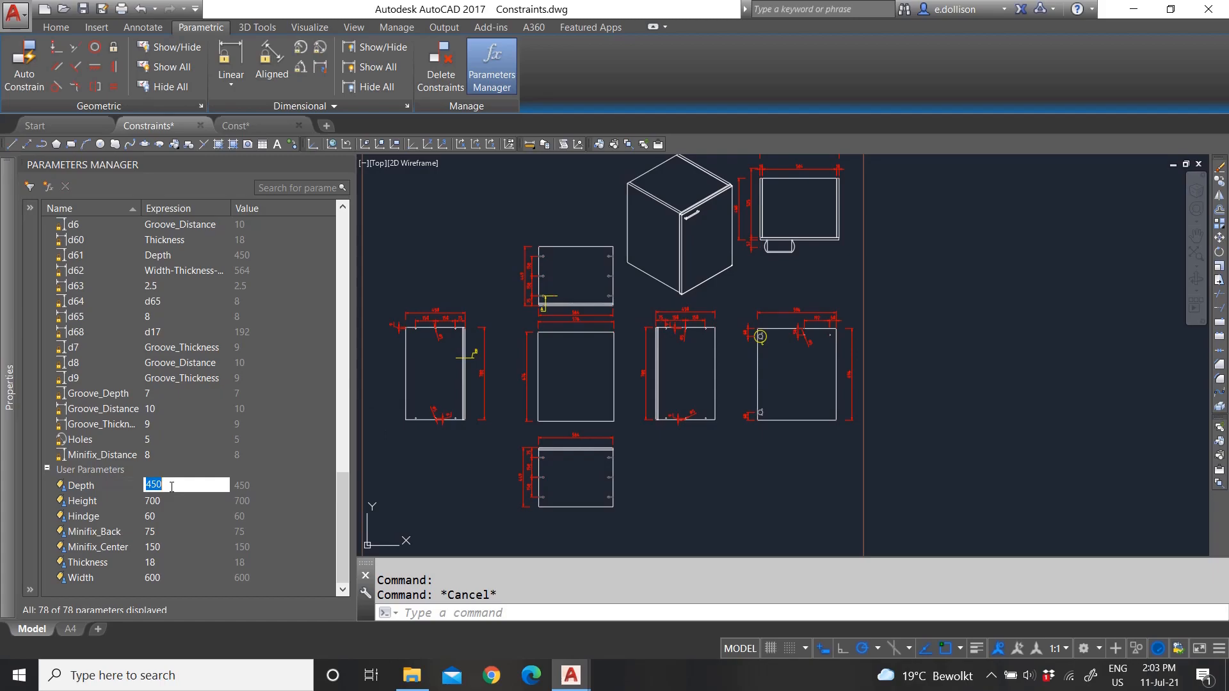
pyautogui.press('Return')
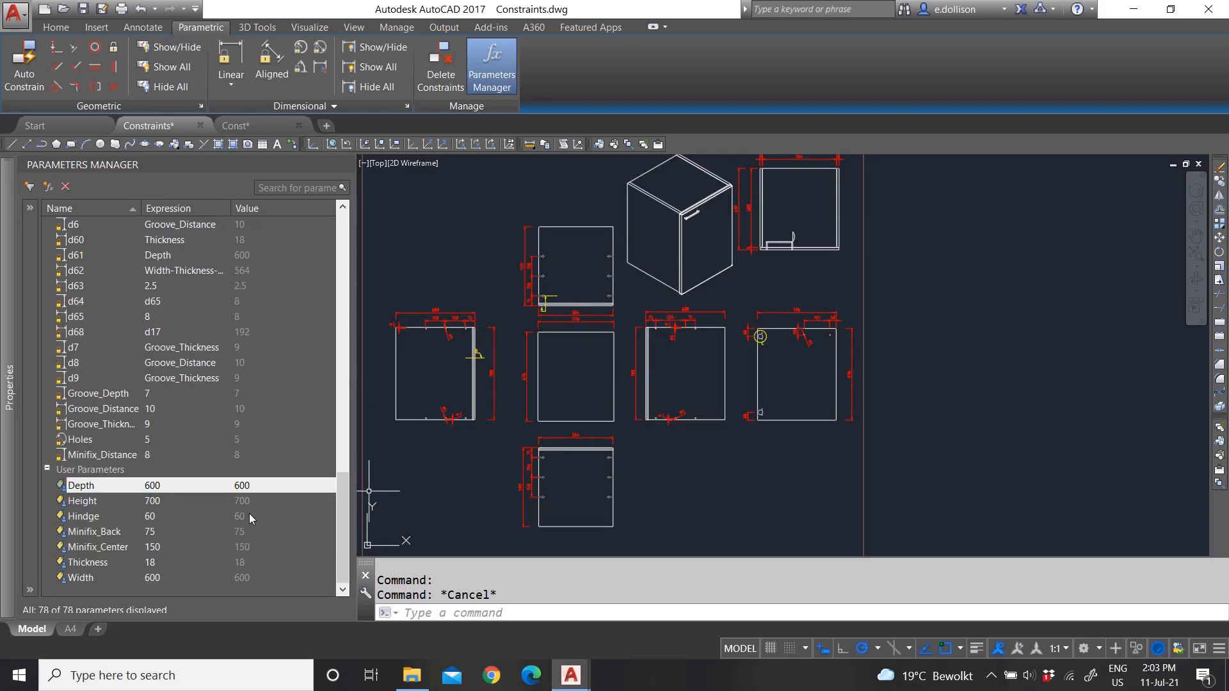
pyautogui.doubleClick(153, 548)
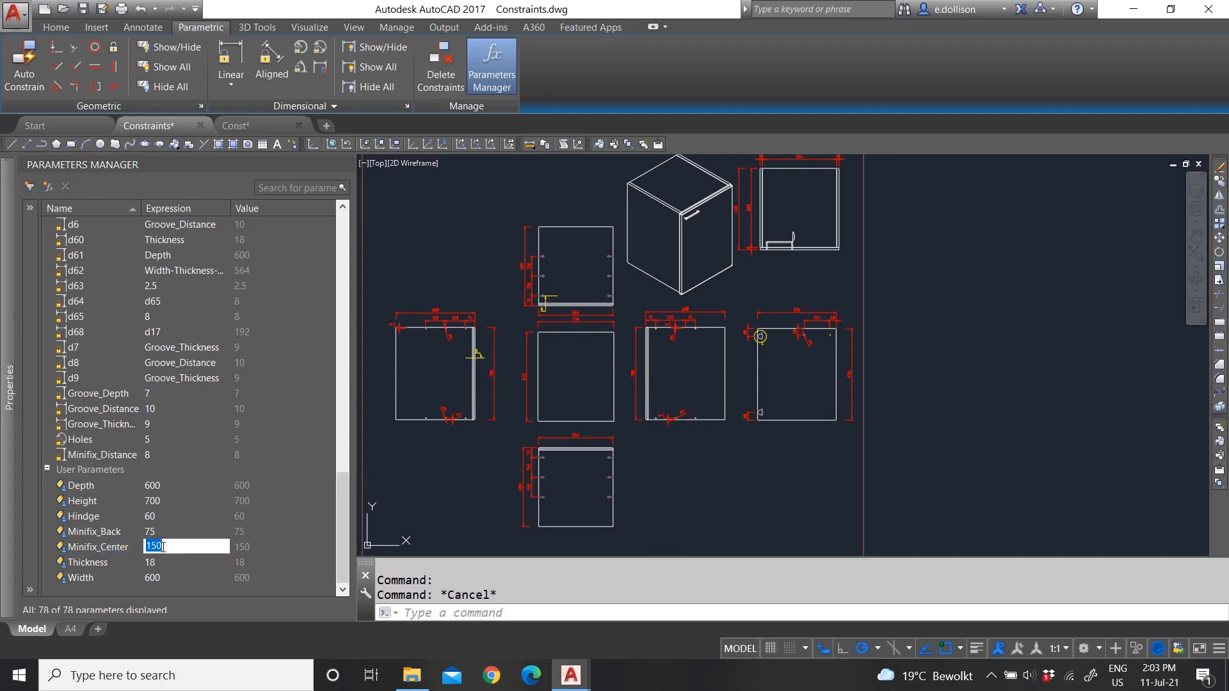
pyautogui.write('200')
pyautogui.press('Return')
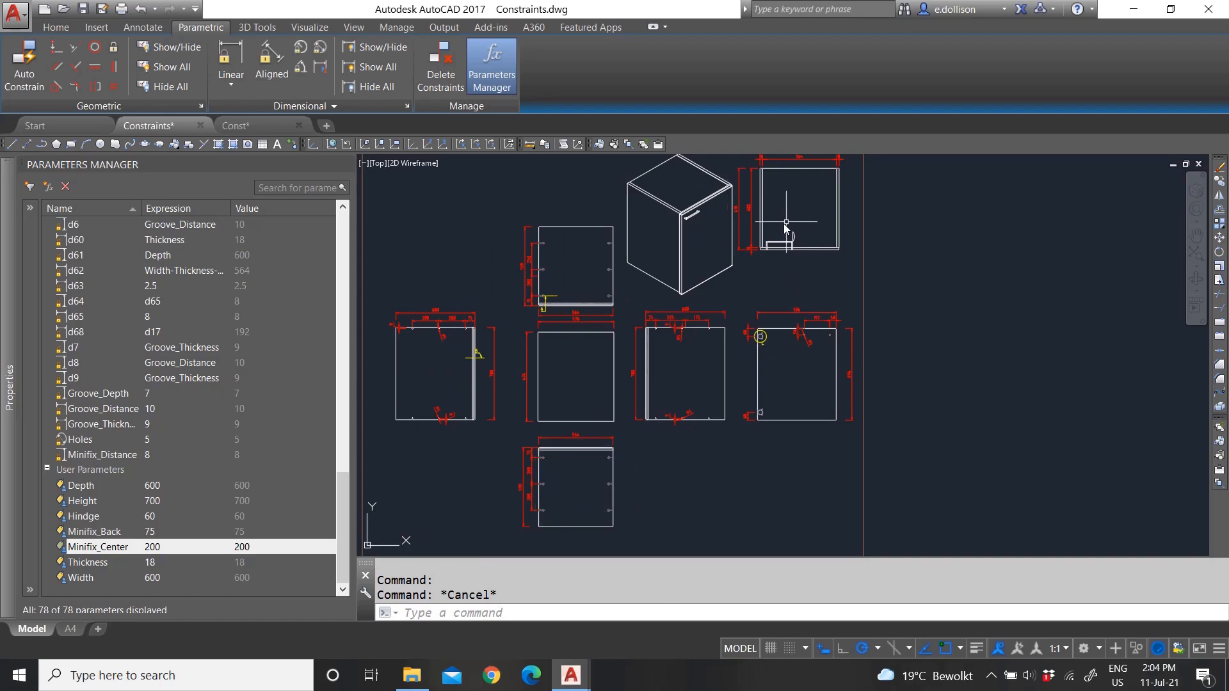
# - Inspect the door handle in the cabinet's plan view and check the updated panels
pyautogui.scroll(5, 793, 233)
pyautogui.click(650, 331)
pyautogui.press('Escape')
pyautogui.scroll(2, 686, 313)
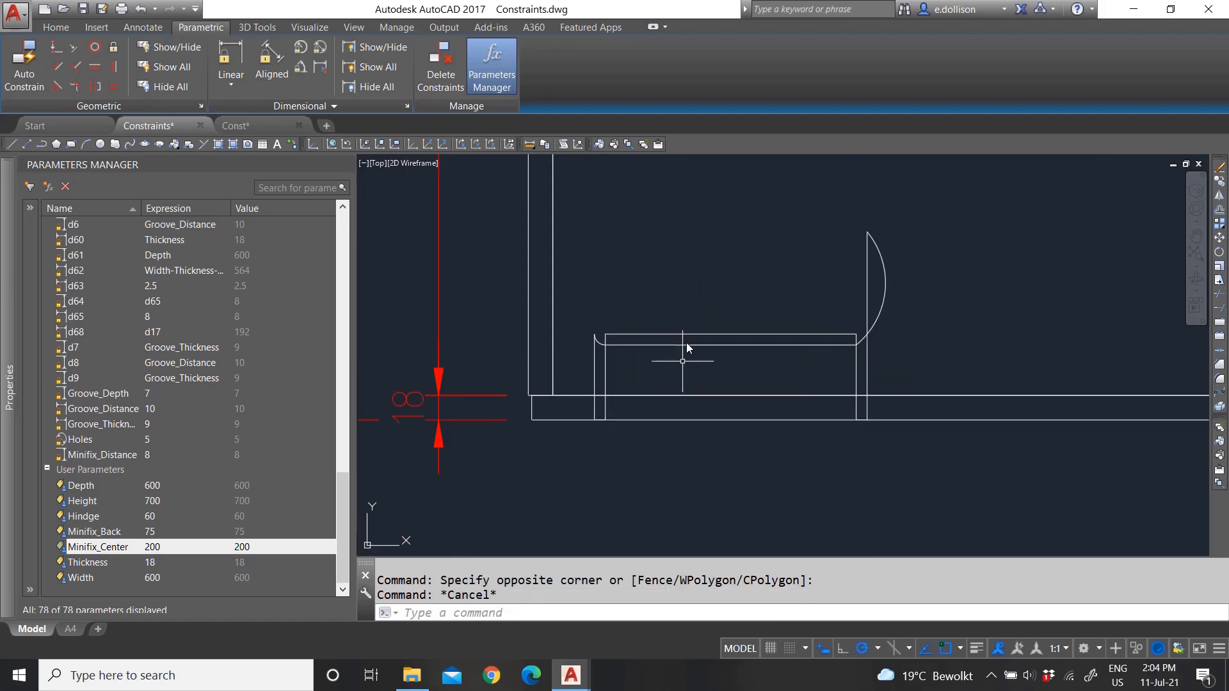
pyautogui.scroll(-7, 697, 281)
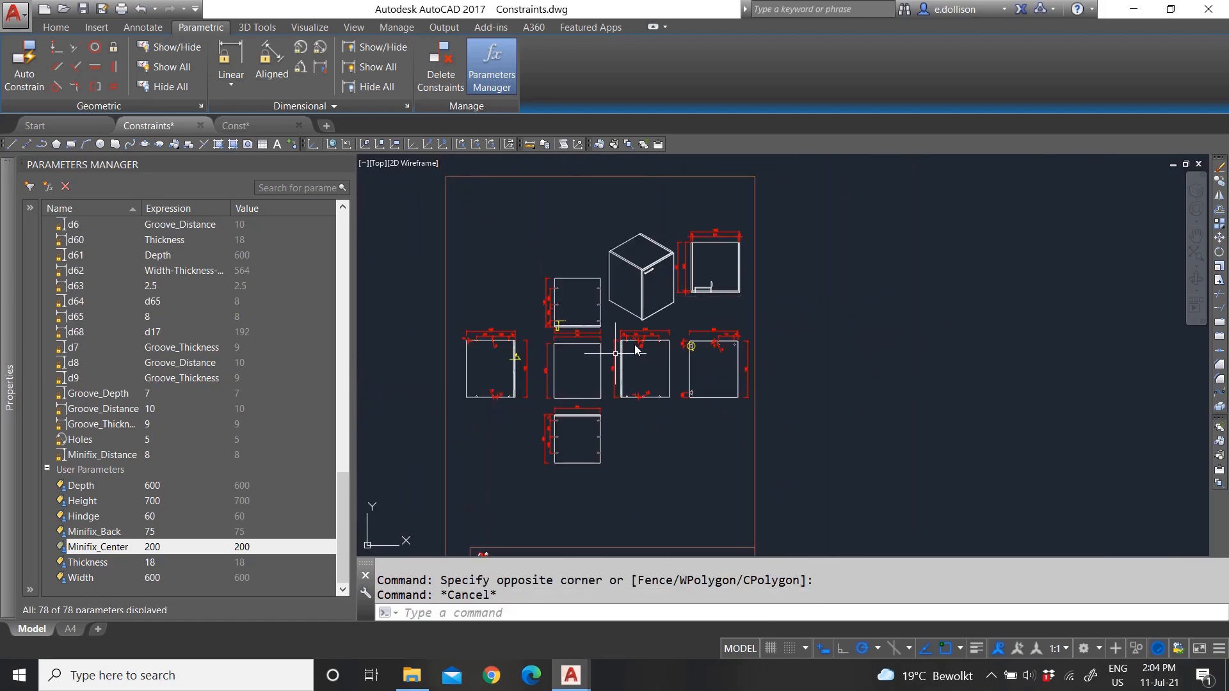
pyautogui.scroll(2, 637, 335)
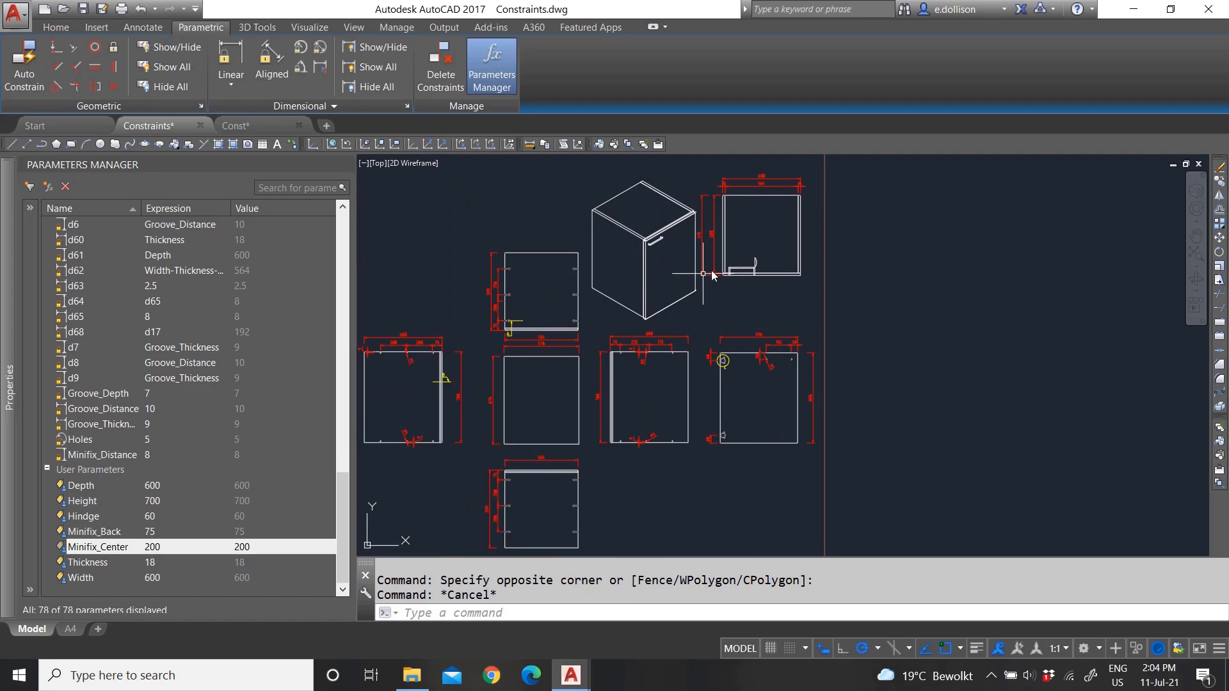
# - Open the A4 layout and activate model space inside its viewport around the cabinet's plan view
pyautogui.click(71, 629)
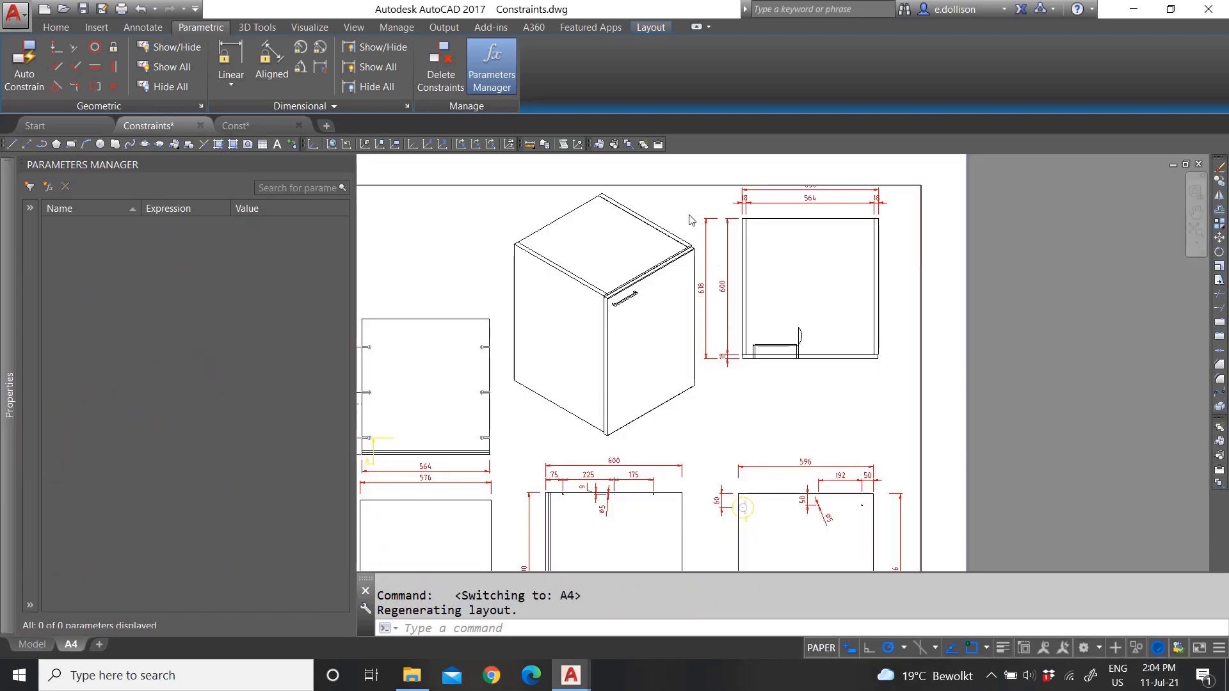
pyautogui.scroll(-4, 685, 314)
pyautogui.scroll(3, 735, 245)
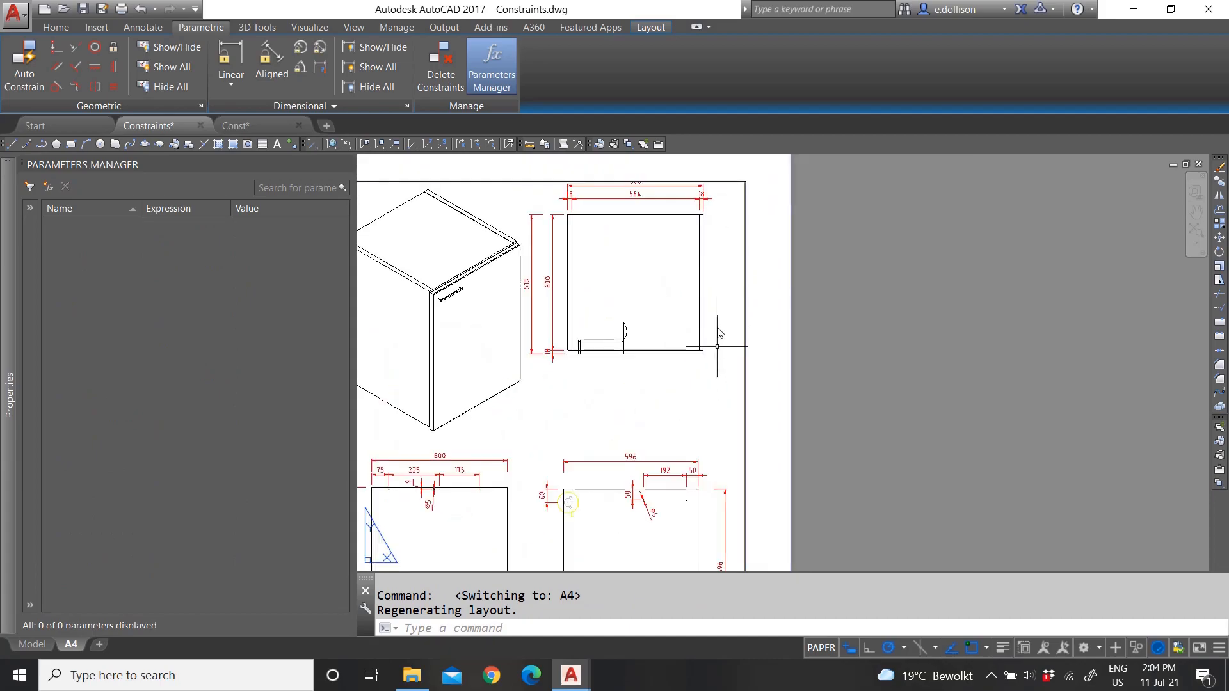
pyautogui.scroll(-4, 714, 250)
pyautogui.scroll(5, 701, 281)
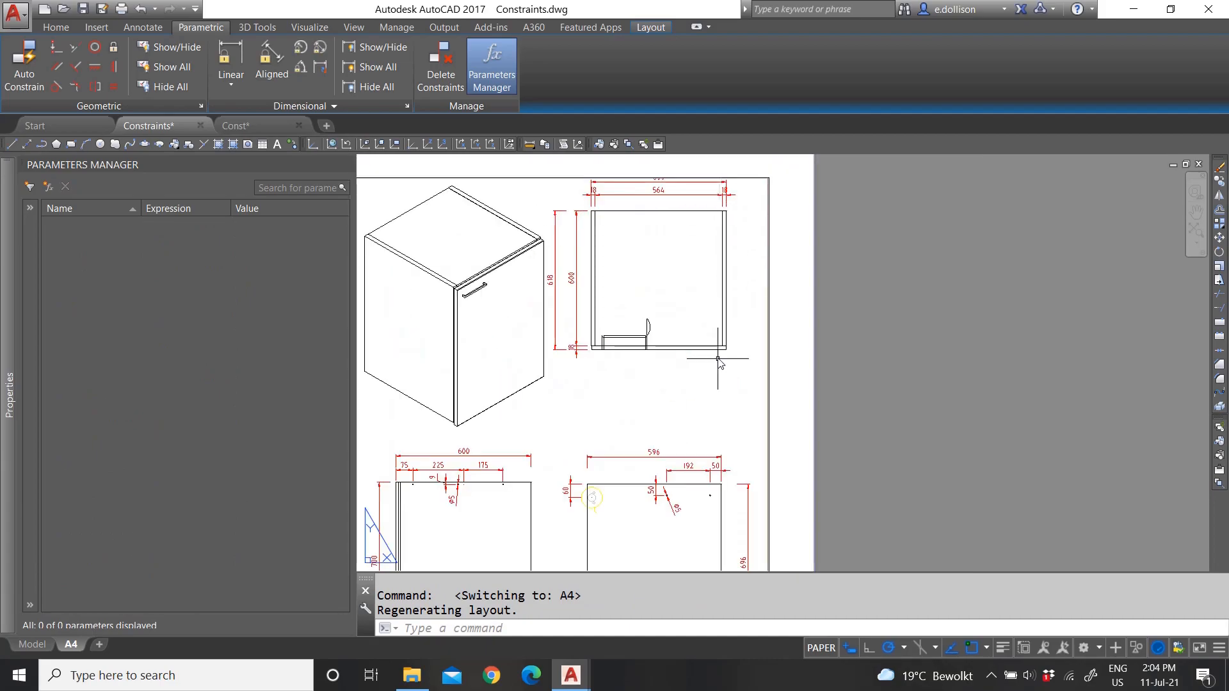
pyautogui.doubleClick(716, 371)
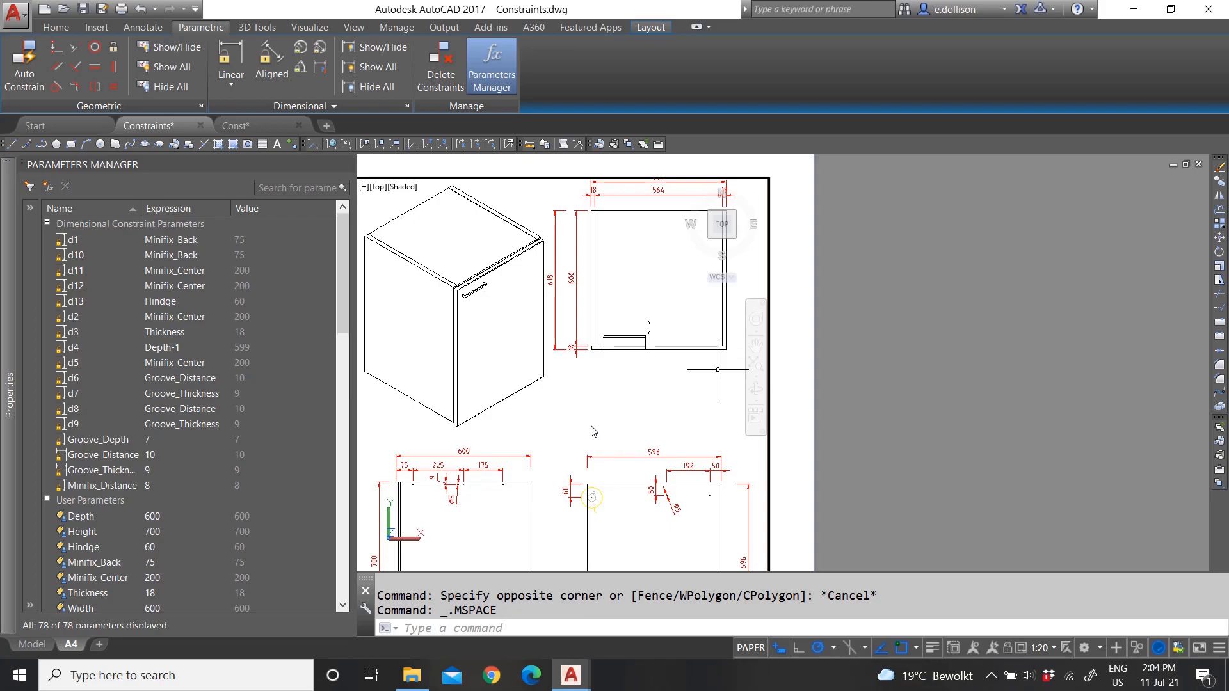
pyautogui.click(709, 380)
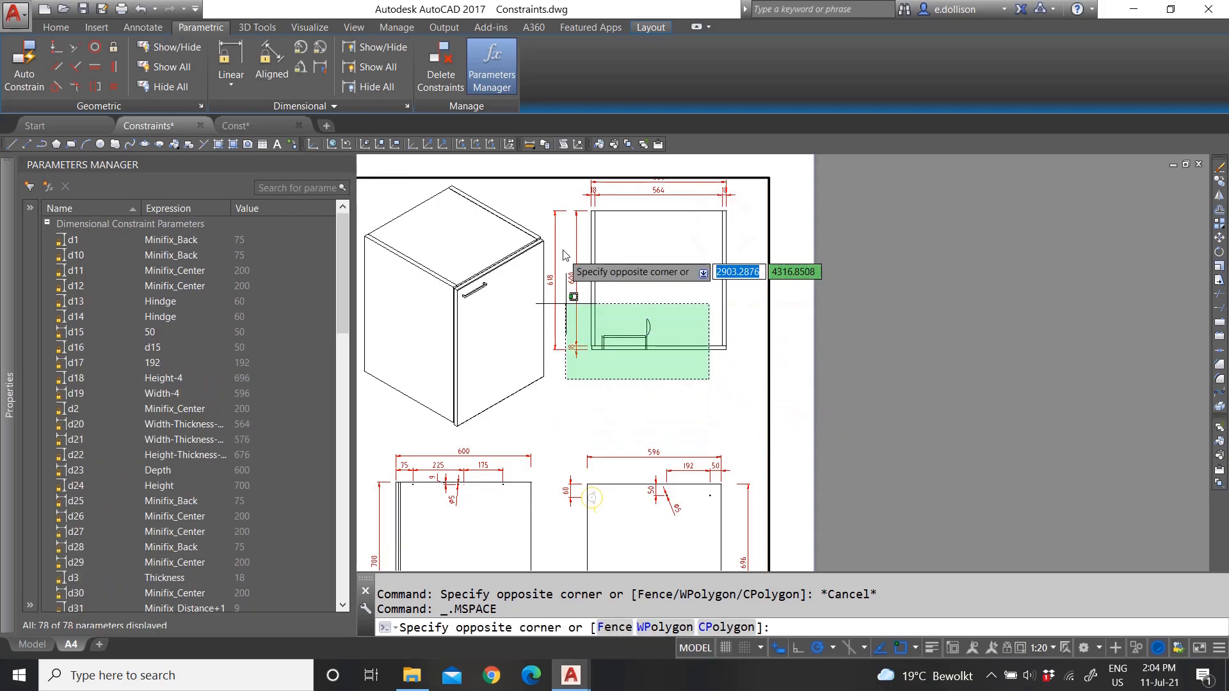
pyautogui.click(566, 203)
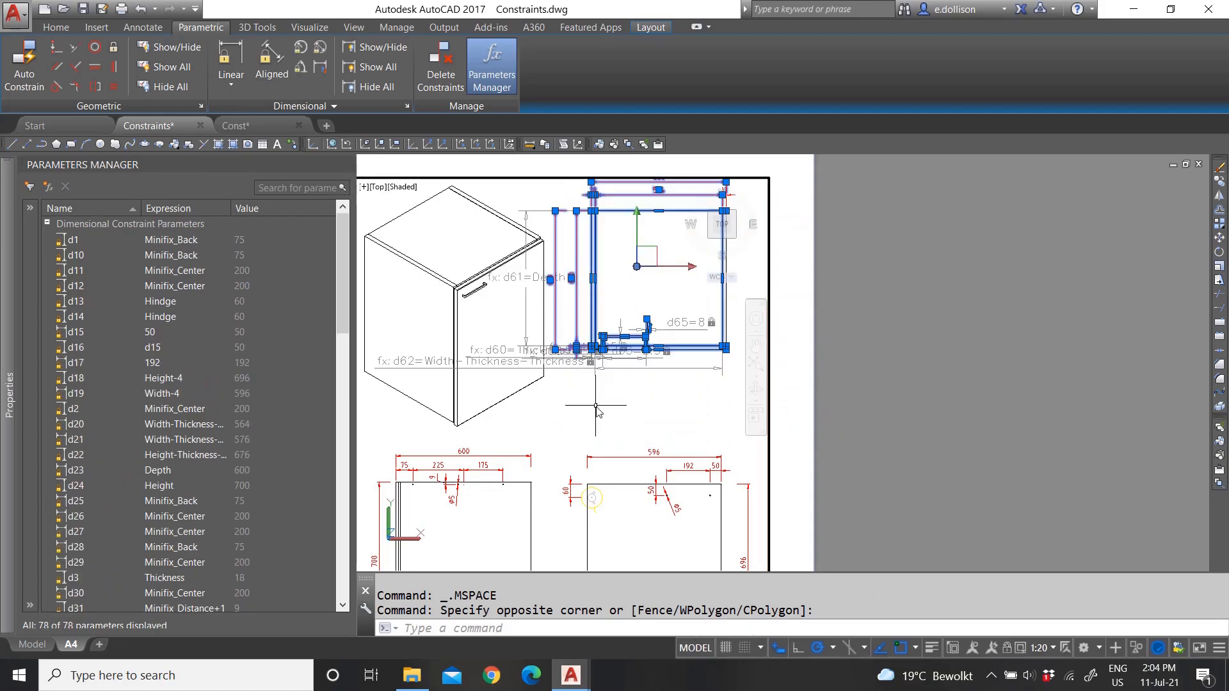
pyautogui.press('Return')
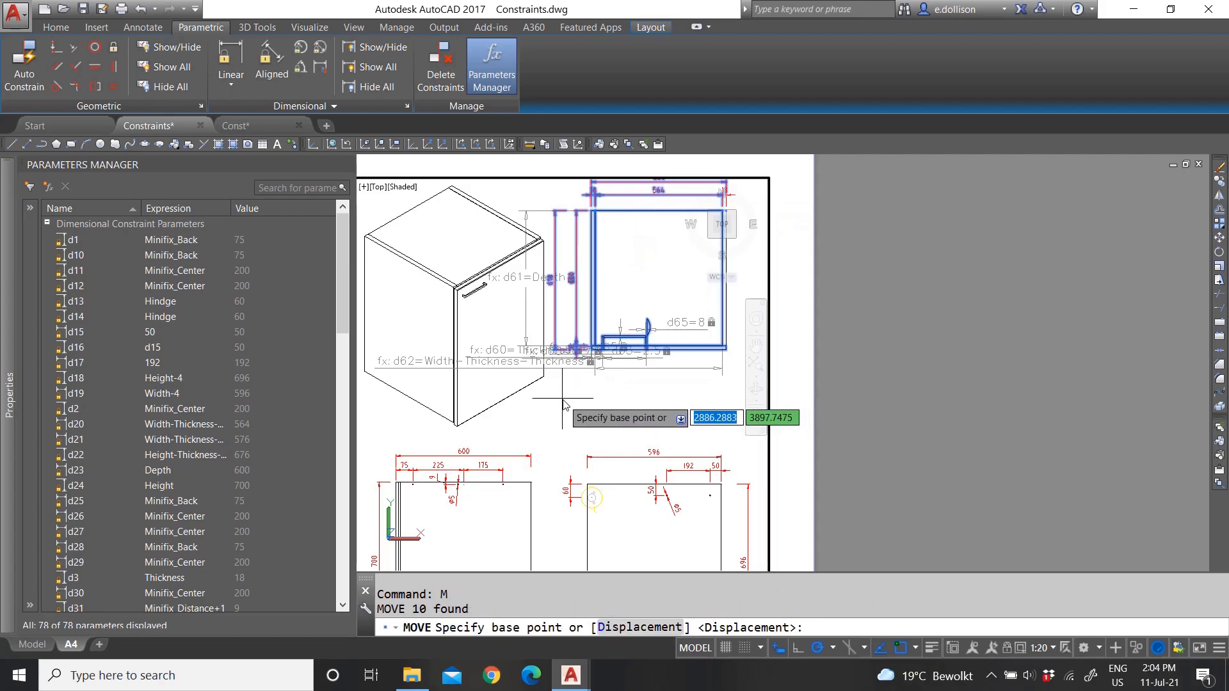
pyautogui.click(561, 427)
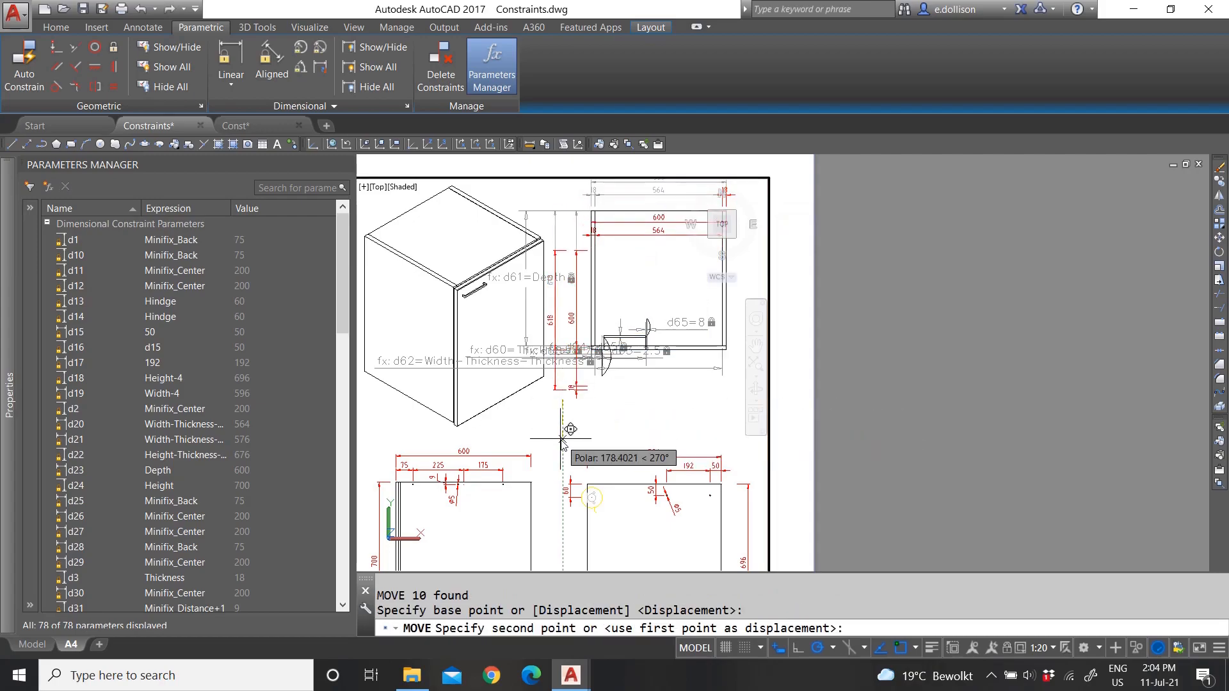
pyautogui.press('Escape')
# - Move the cabinet's plan view and its dimensions straight down by about 201 mm, and return to paper space
pyautogui.click(702, 400)
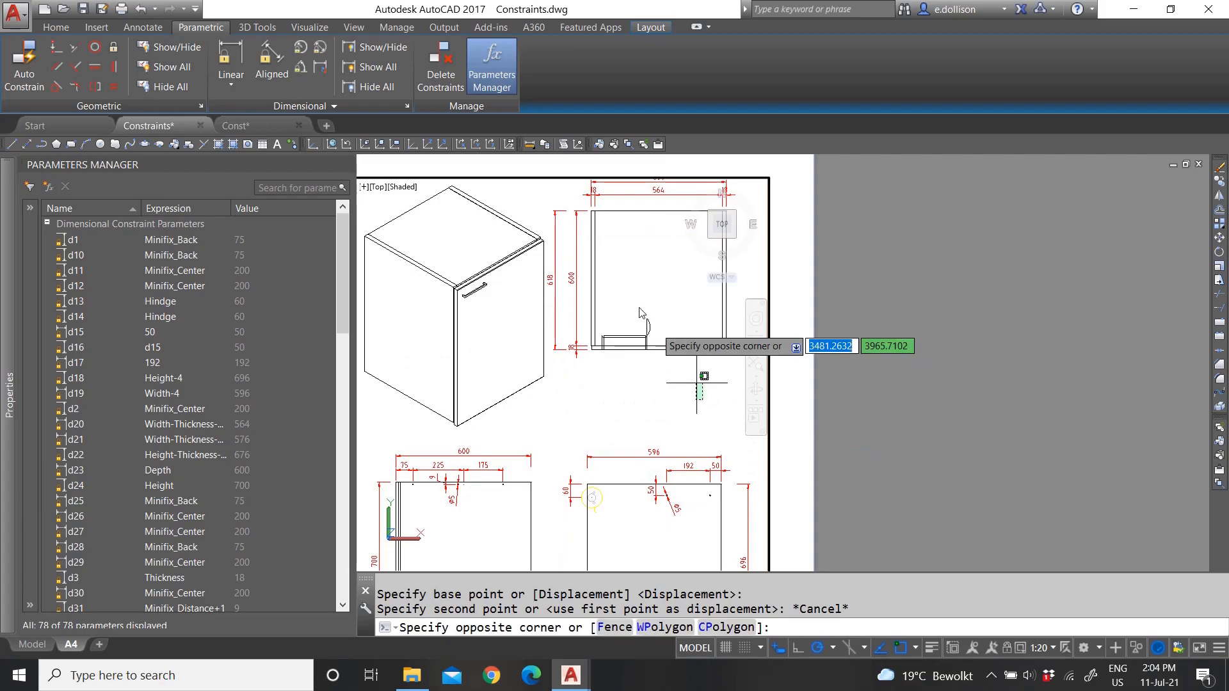
pyautogui.click(576, 211)
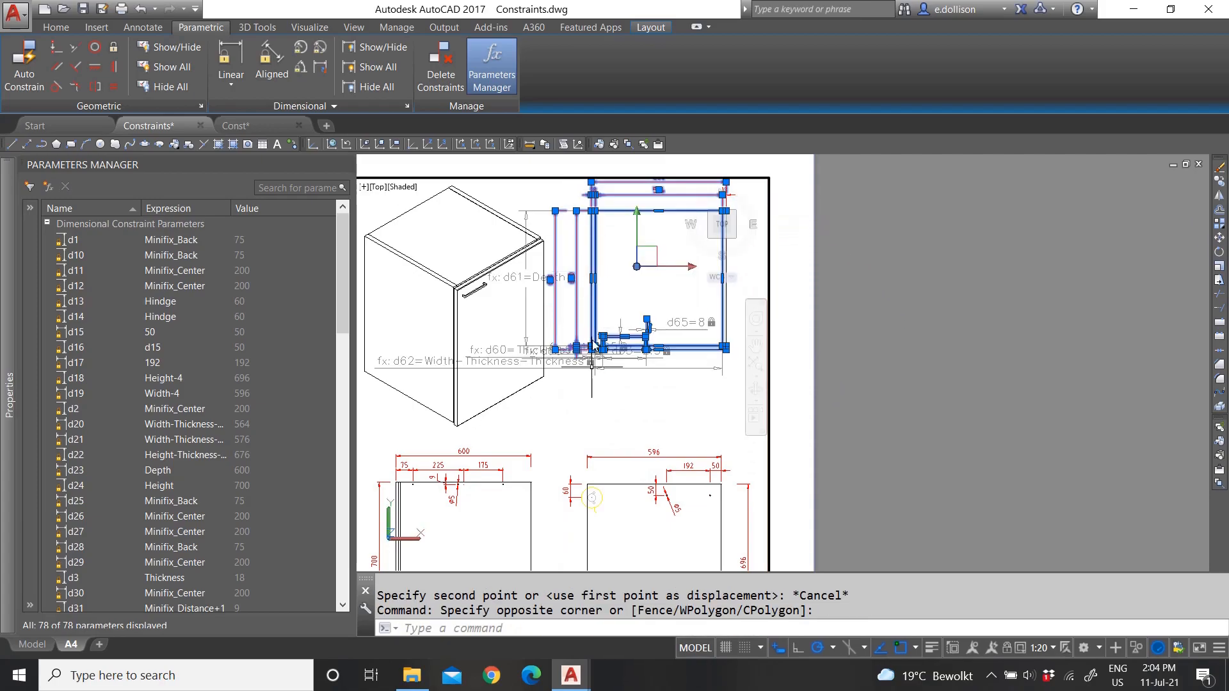
pyautogui.write('m')
pyautogui.press('Return')
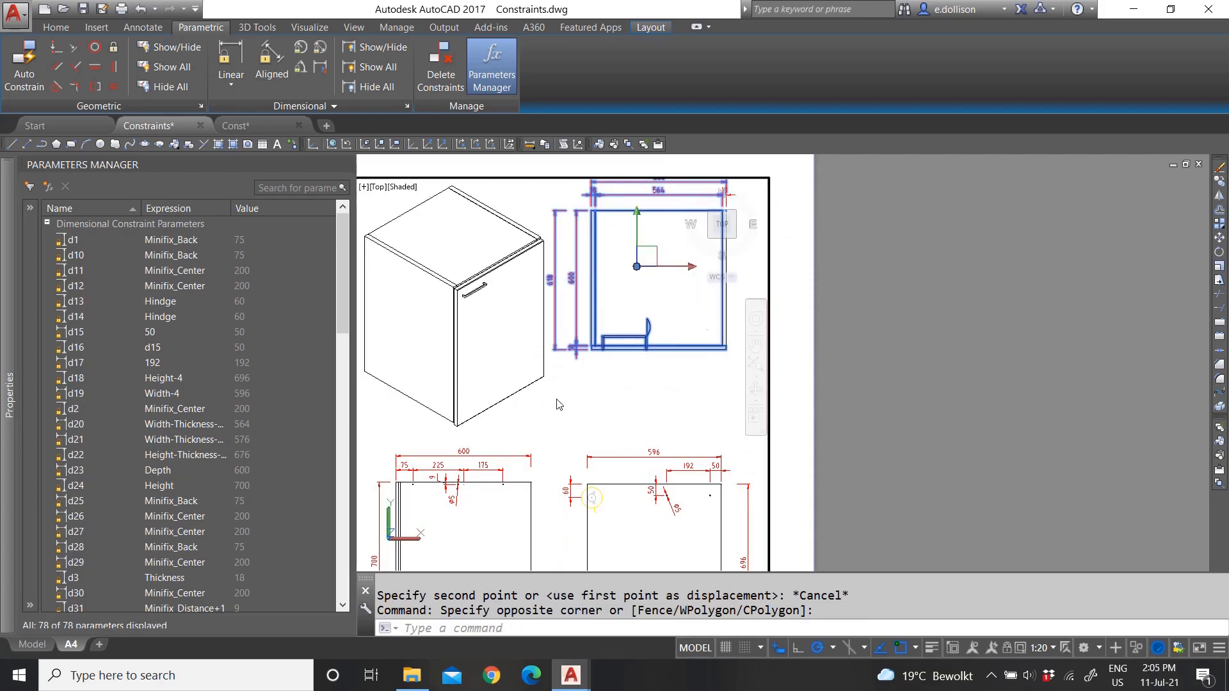
pyautogui.click(573, 400)
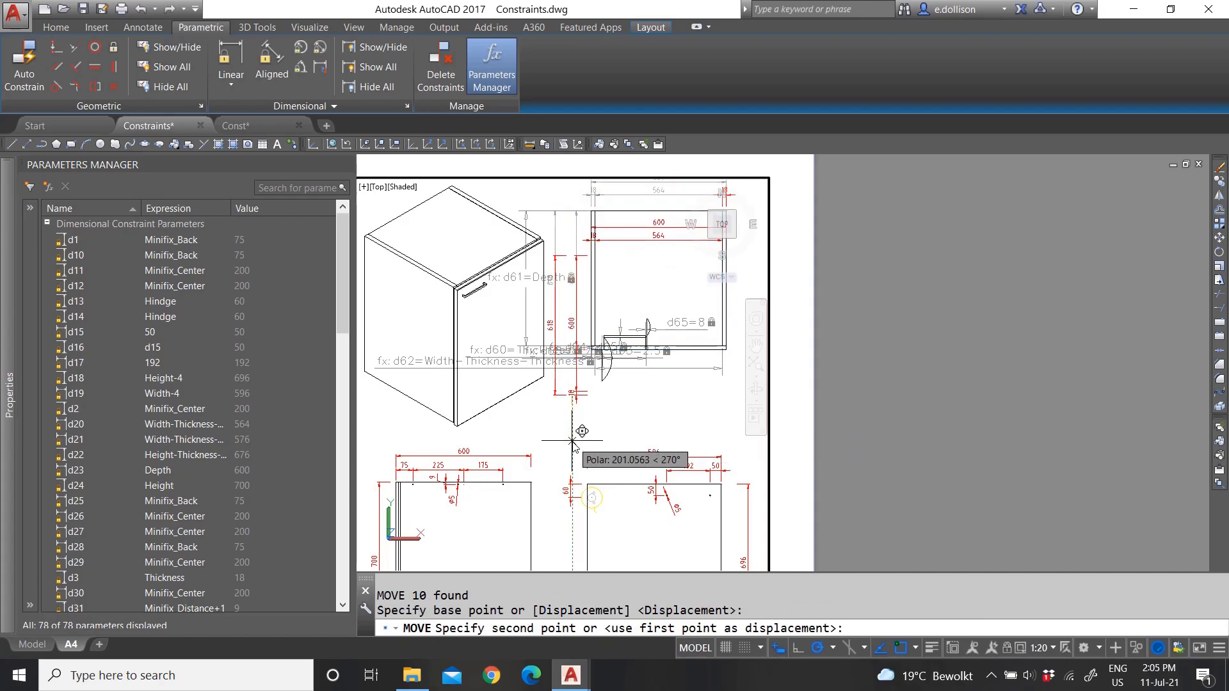
pyautogui.click(571, 442)
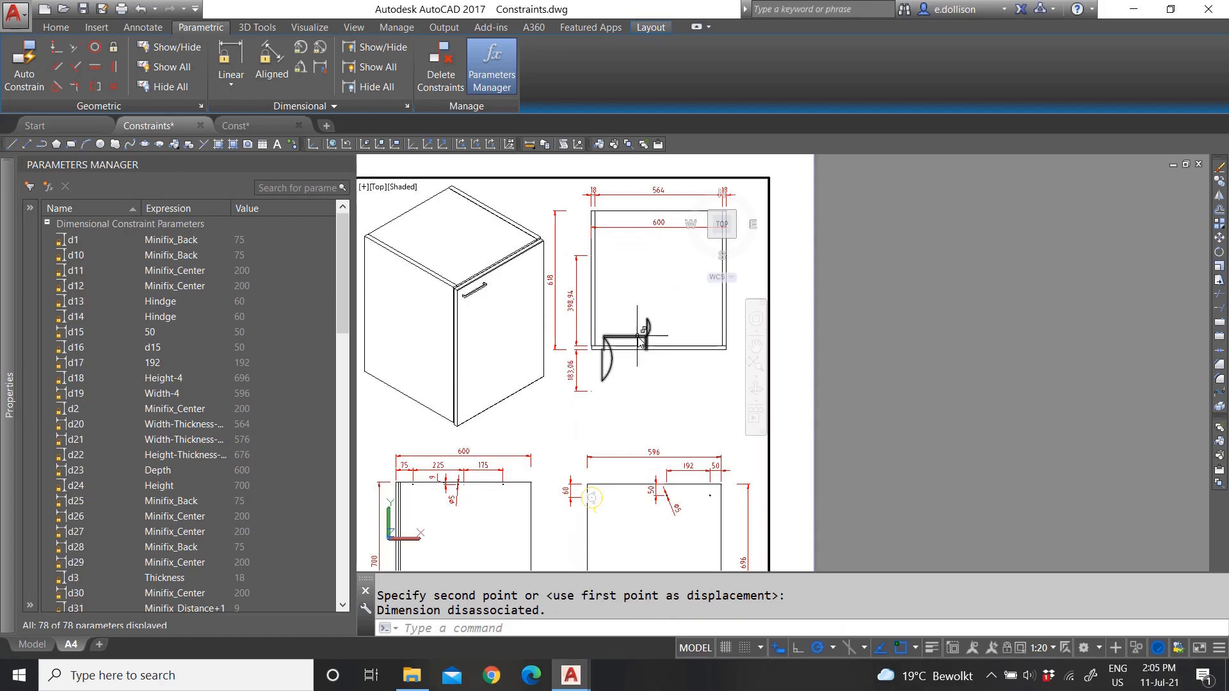
pyautogui.doubleClick(778, 252)
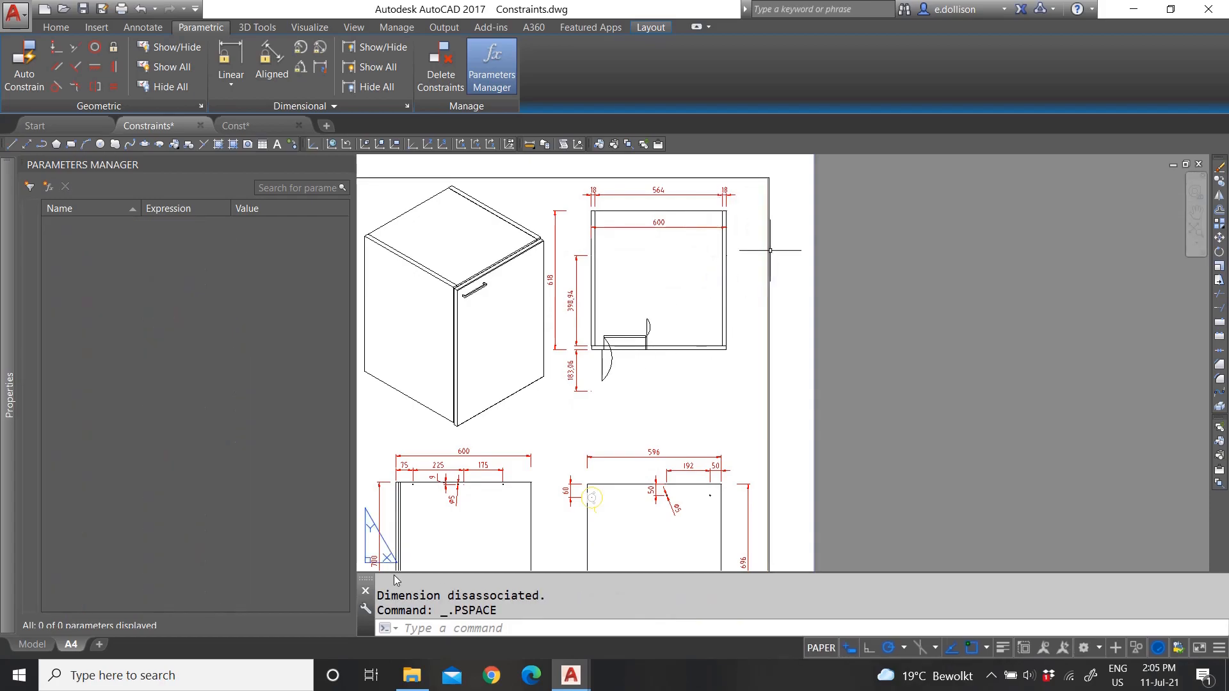
# - Return to model space and delete the distorted door handle from the cabinet's plan view
pyautogui.click(32, 645)
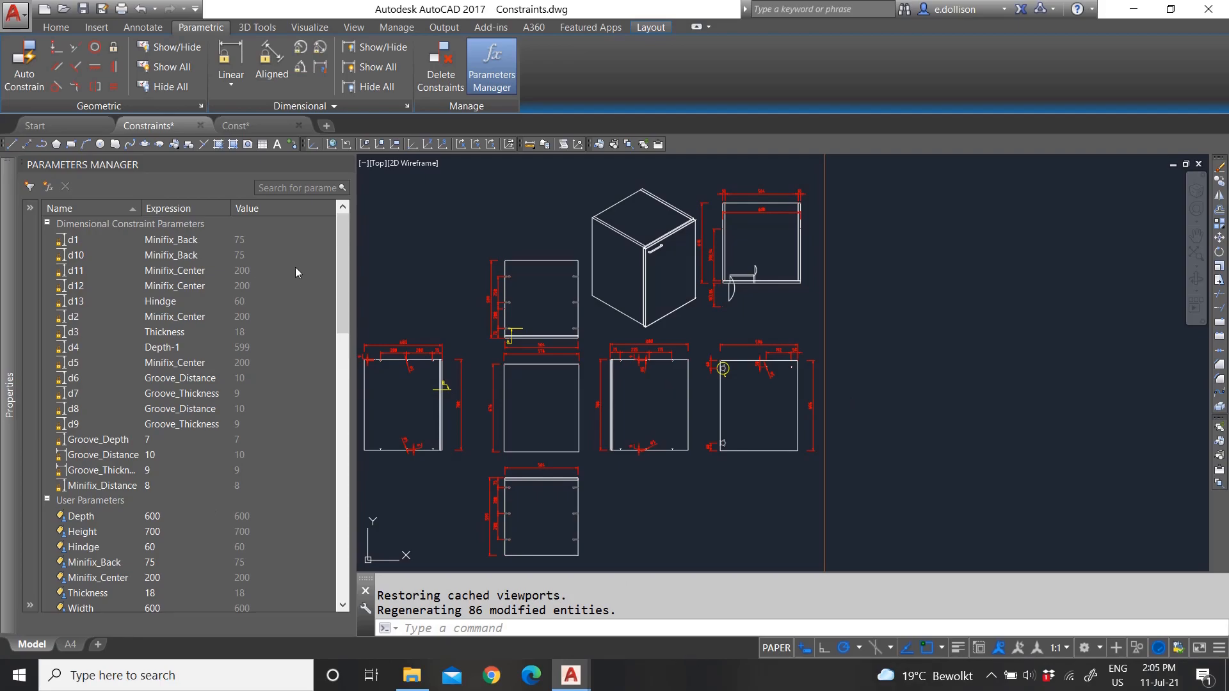
pyautogui.press('Escape')
pyautogui.click(661, 338)
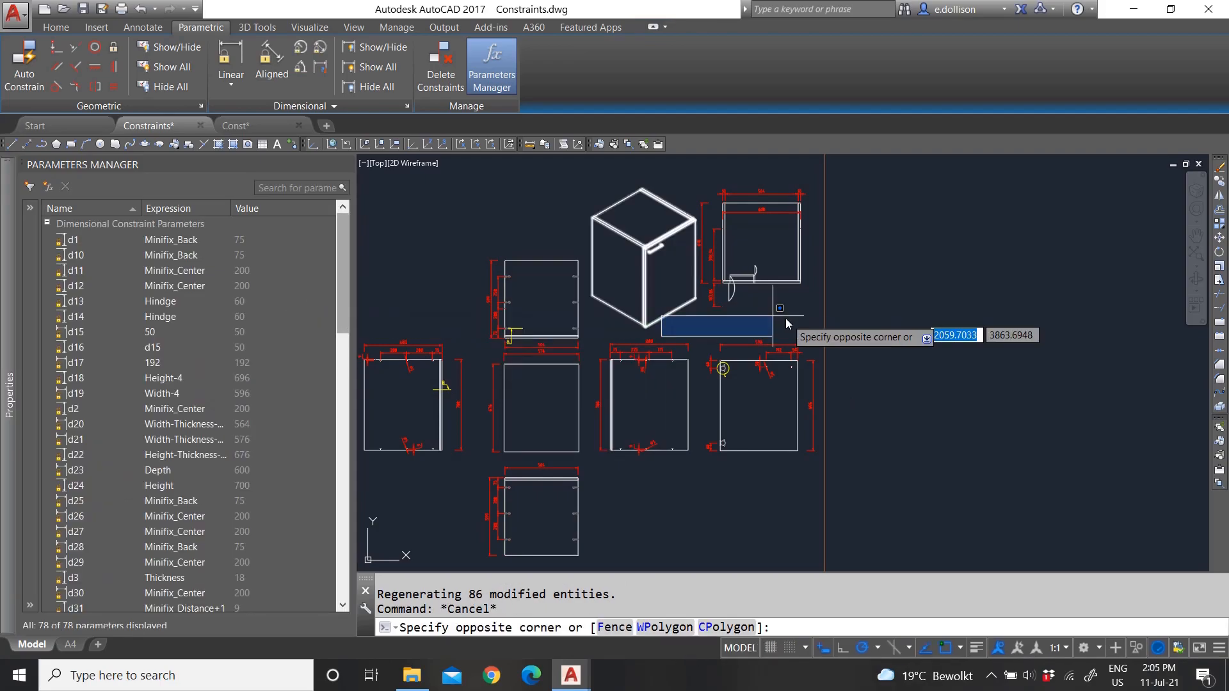
pyautogui.press('Escape')
pyautogui.scroll(4, 750, 269)
pyautogui.click(804, 334)
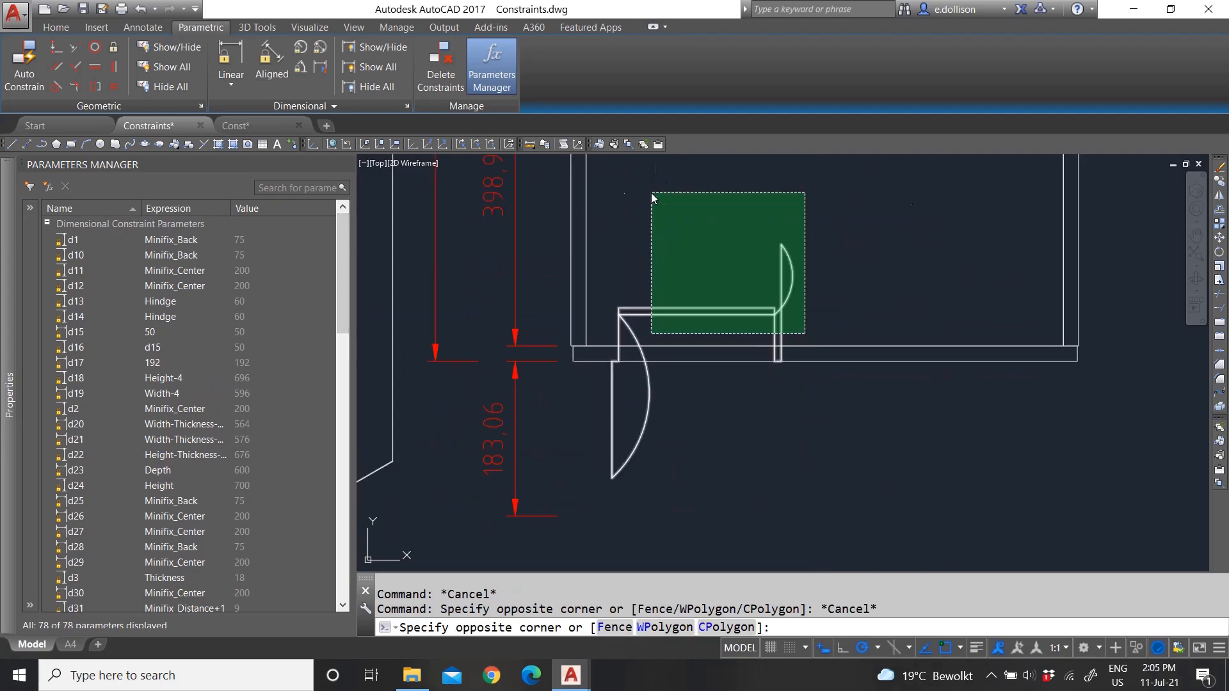
pyautogui.click(651, 199)
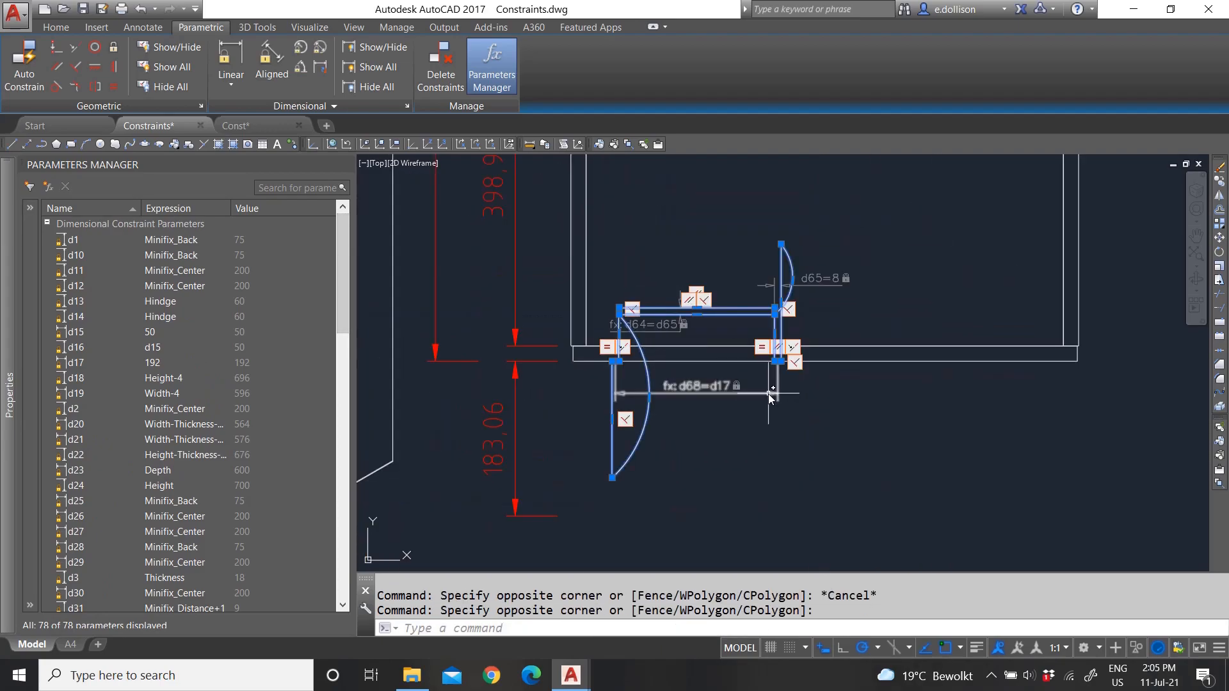
pyautogui.press('Delete')
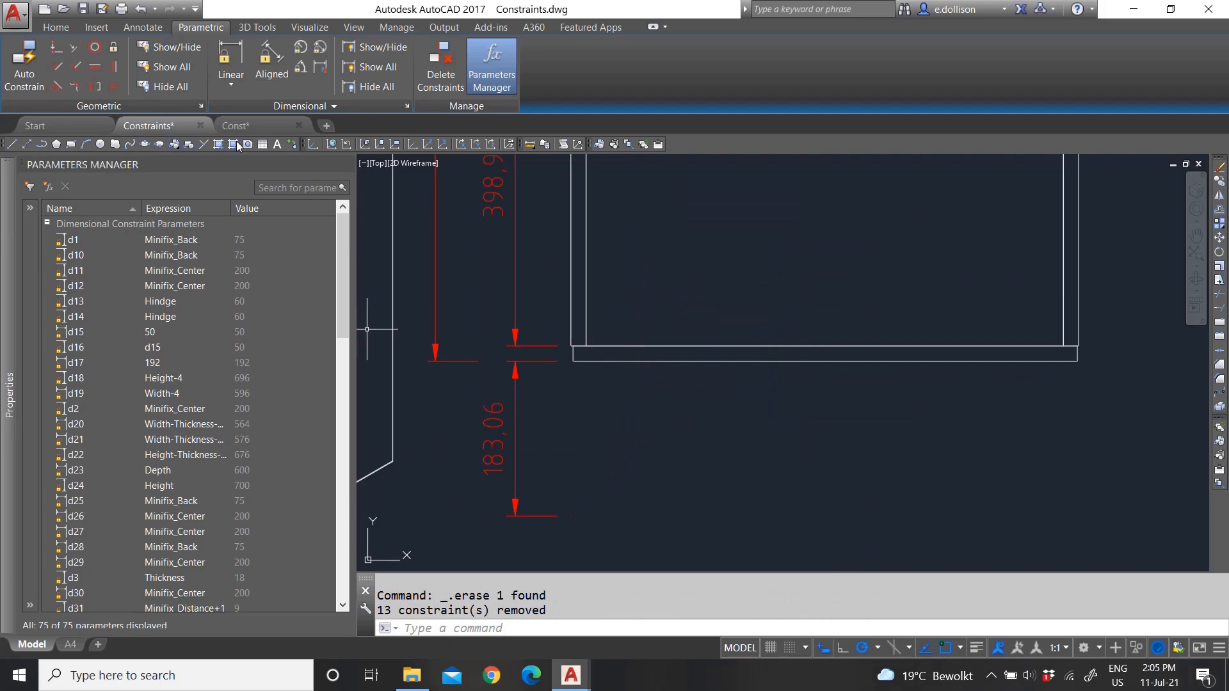
# - Stretch the 398.94 dimension's upper extension point to the back corner of the side panel in the plan view
pyautogui.scroll(-5, 682, 366)
pyautogui.scroll(3, 686, 370)
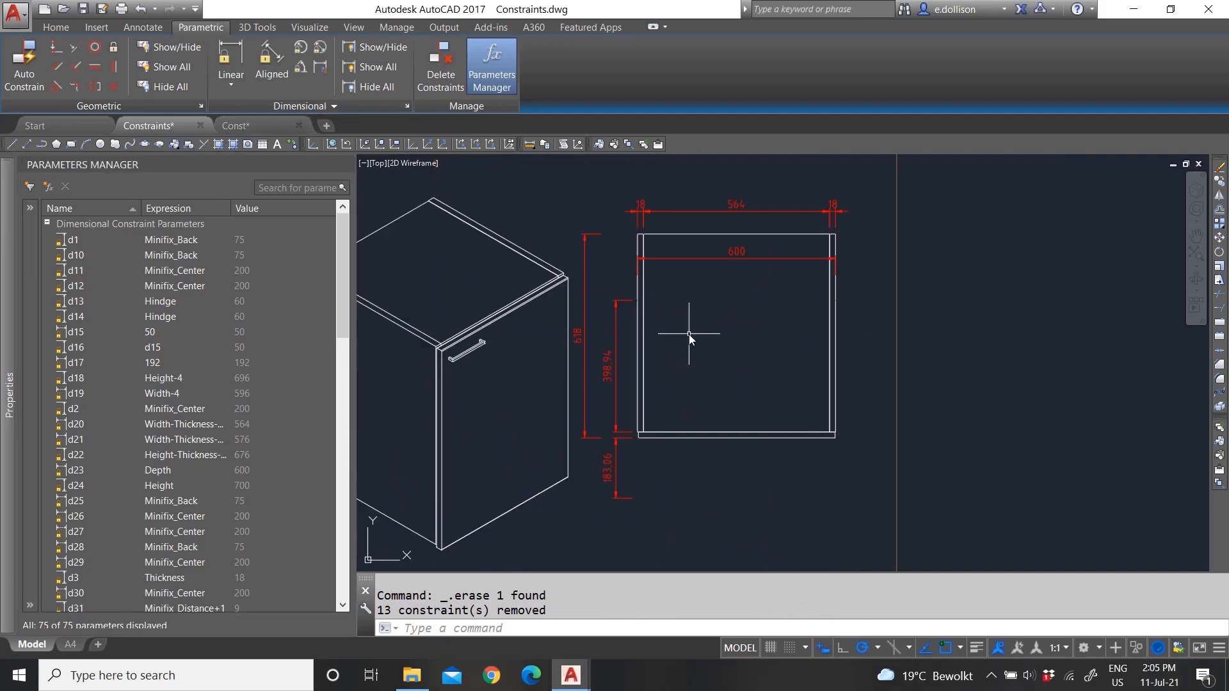
pyautogui.click(627, 302)
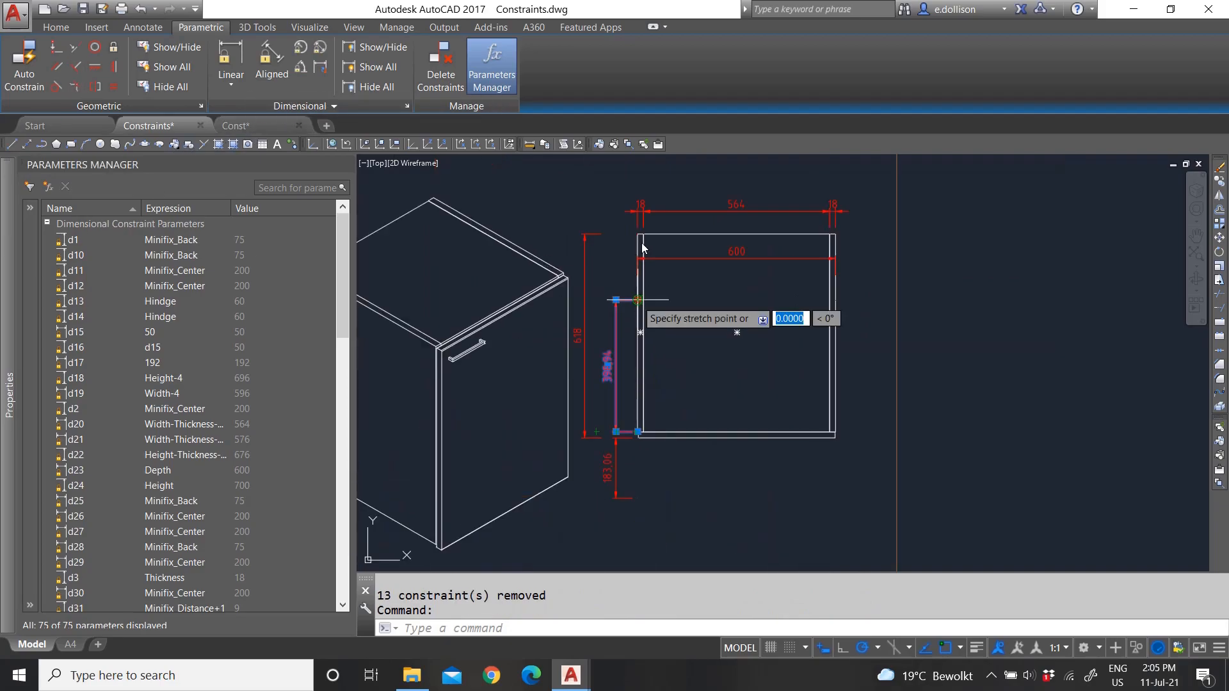
pyautogui.click(637, 301)
pyautogui.scroll(6, 639, 231)
pyautogui.click(628, 247)
pyautogui.scroll(-6, 540, 242)
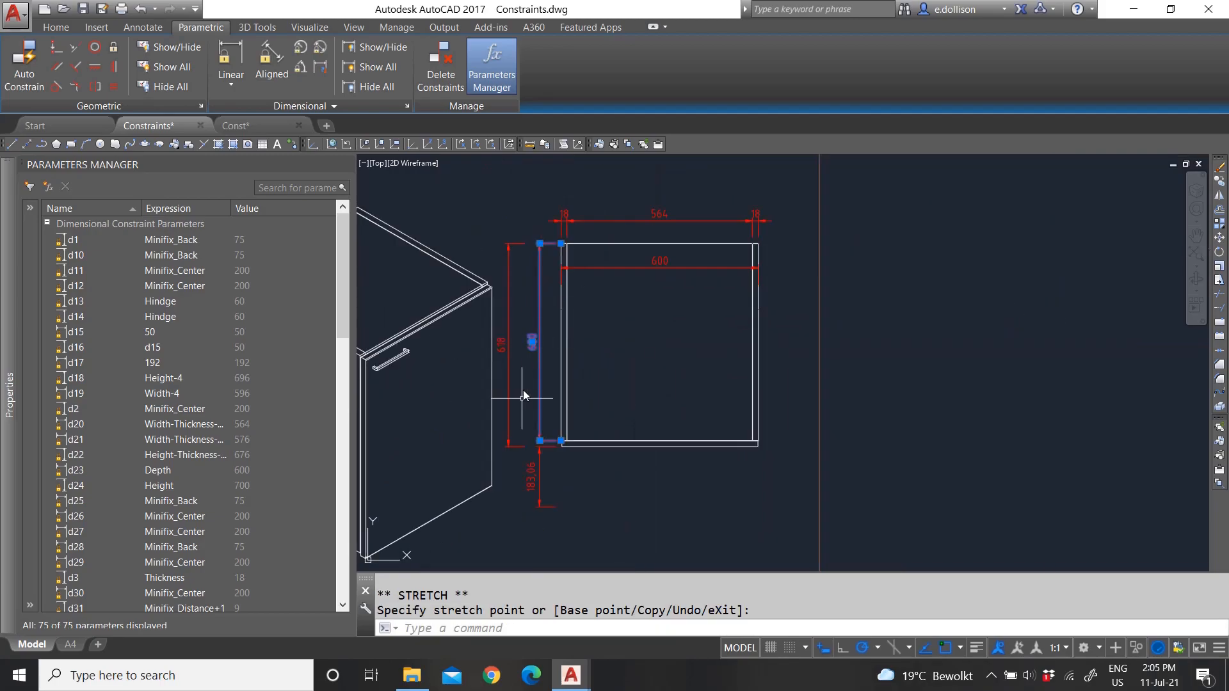
pyautogui.scroll(2, 526, 425)
pyautogui.press('Escape')
# - Stretch the free end of the 183.06 dimension to the door's inner edge so it dimensions the door thickness
pyautogui.click(559, 510)
pyautogui.click(523, 501)
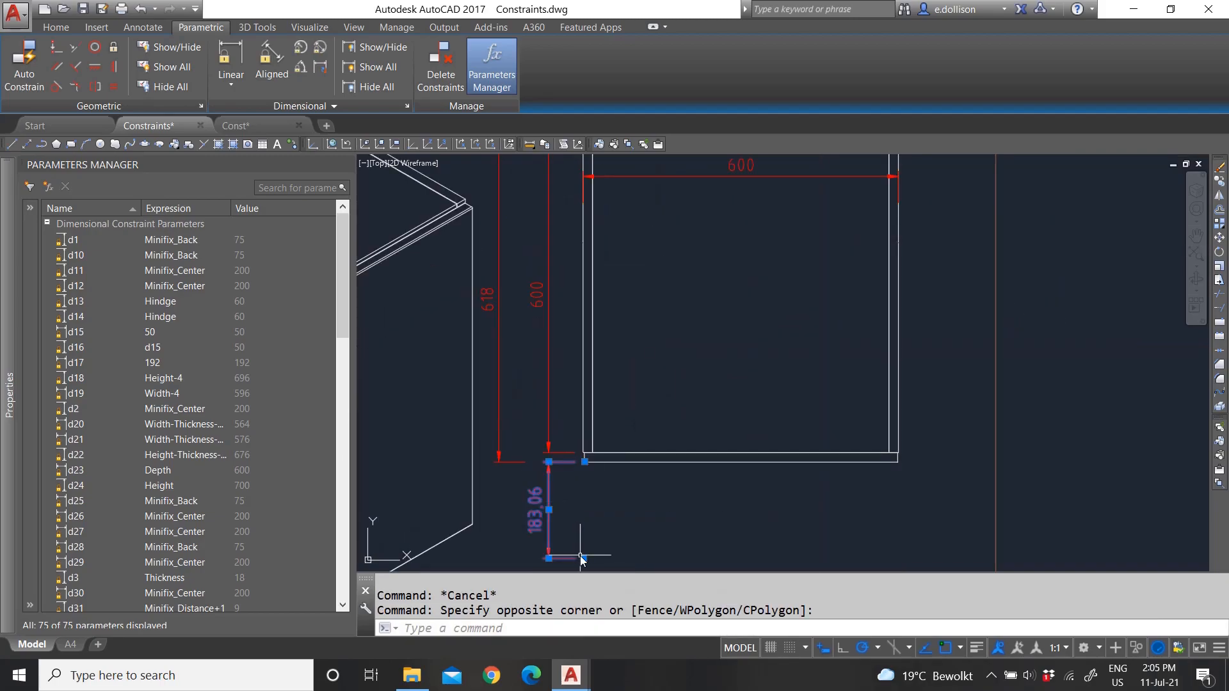
pyautogui.click(549, 461)
pyautogui.scroll(4, 589, 461)
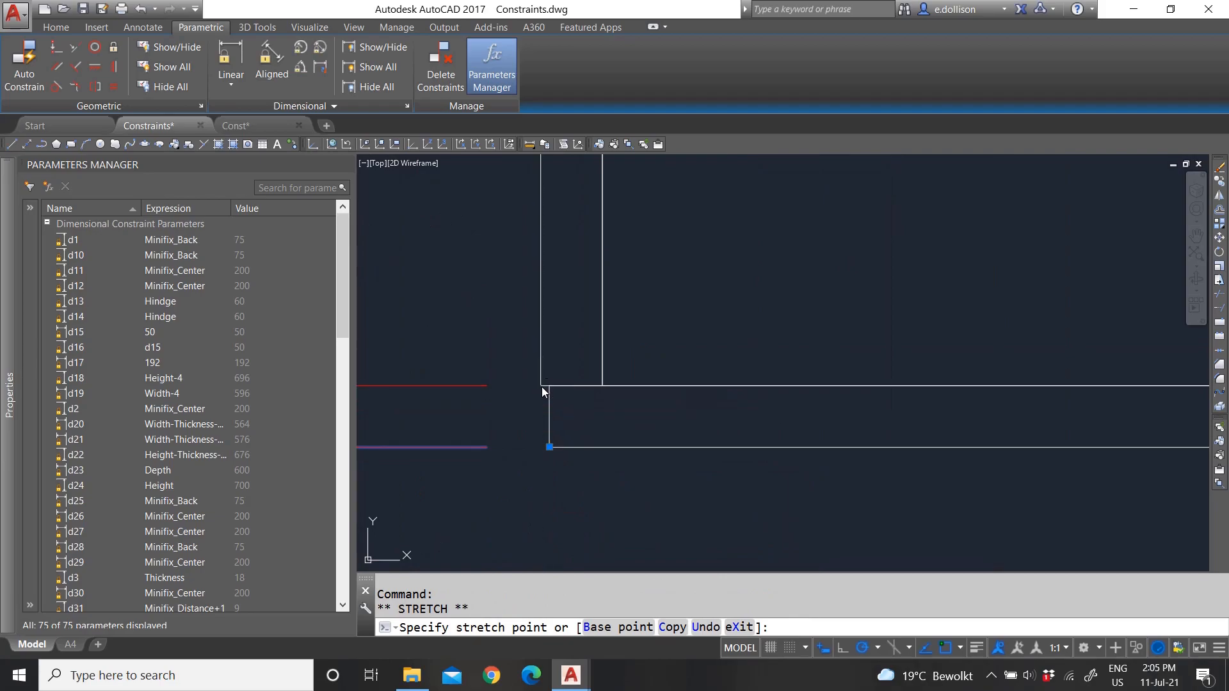
pyautogui.press('Escape')
pyautogui.press('Escape')
pyautogui.scroll(-5, 592, 471)
pyautogui.scroll(1, 590, 448)
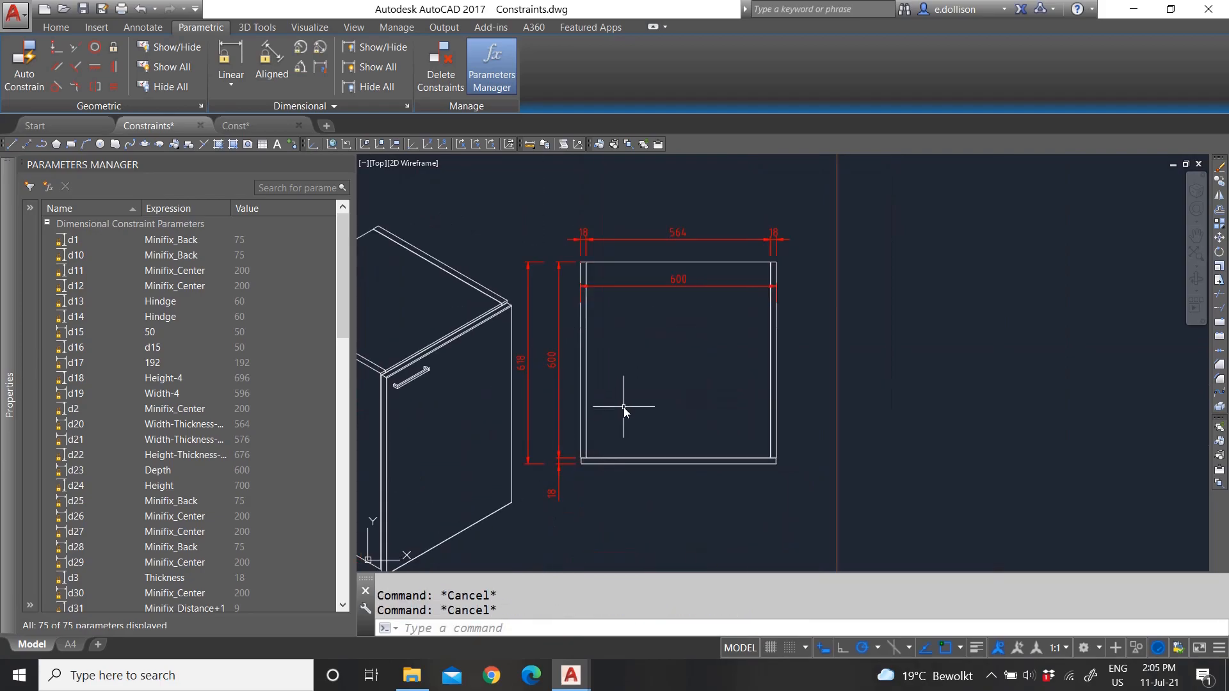
# - Switch to the Const drawing and copy the door handle outline from its plan view to the clipboard
pyautogui.scroll(-2, 611, 333)
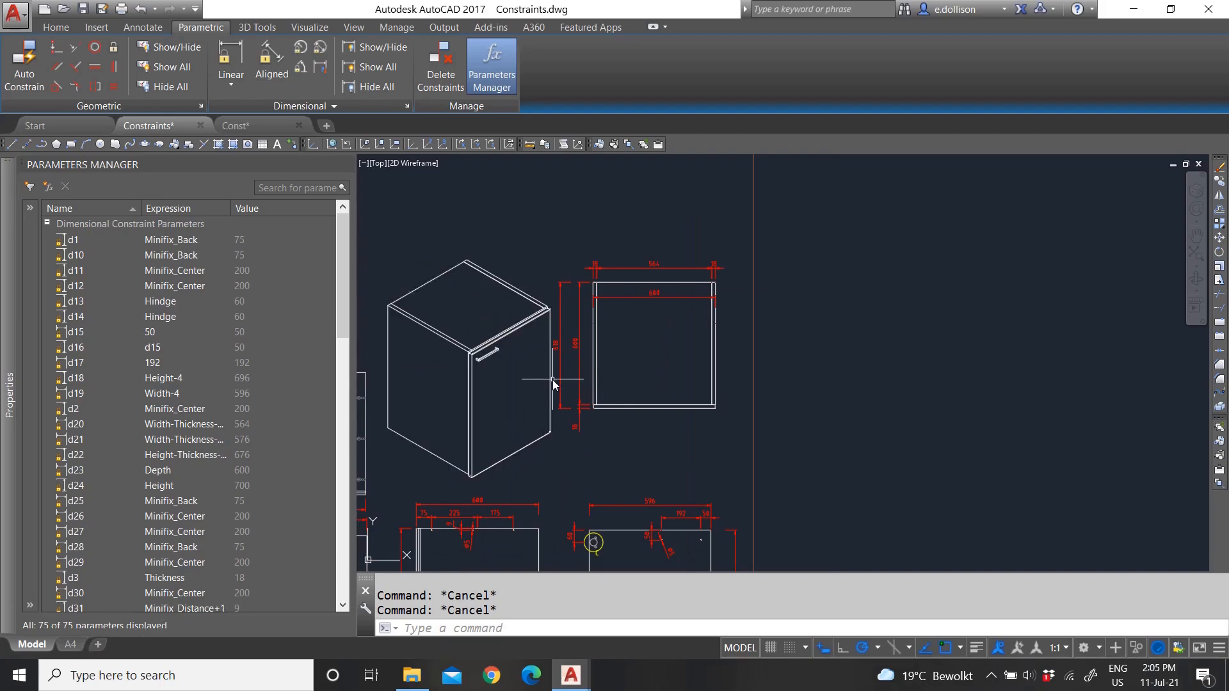
pyautogui.scroll(5, 603, 409)
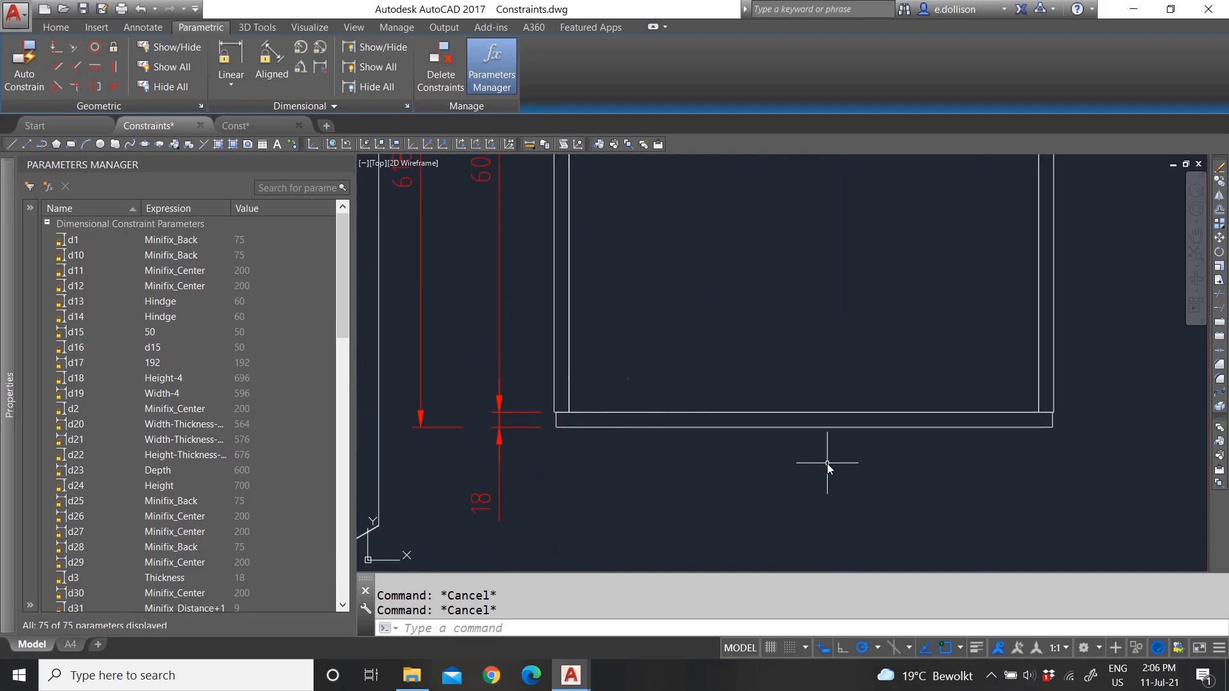
pyautogui.scroll(-3, 826, 463)
pyautogui.scroll(-3, 776, 417)
pyautogui.scroll(5, 866, 408)
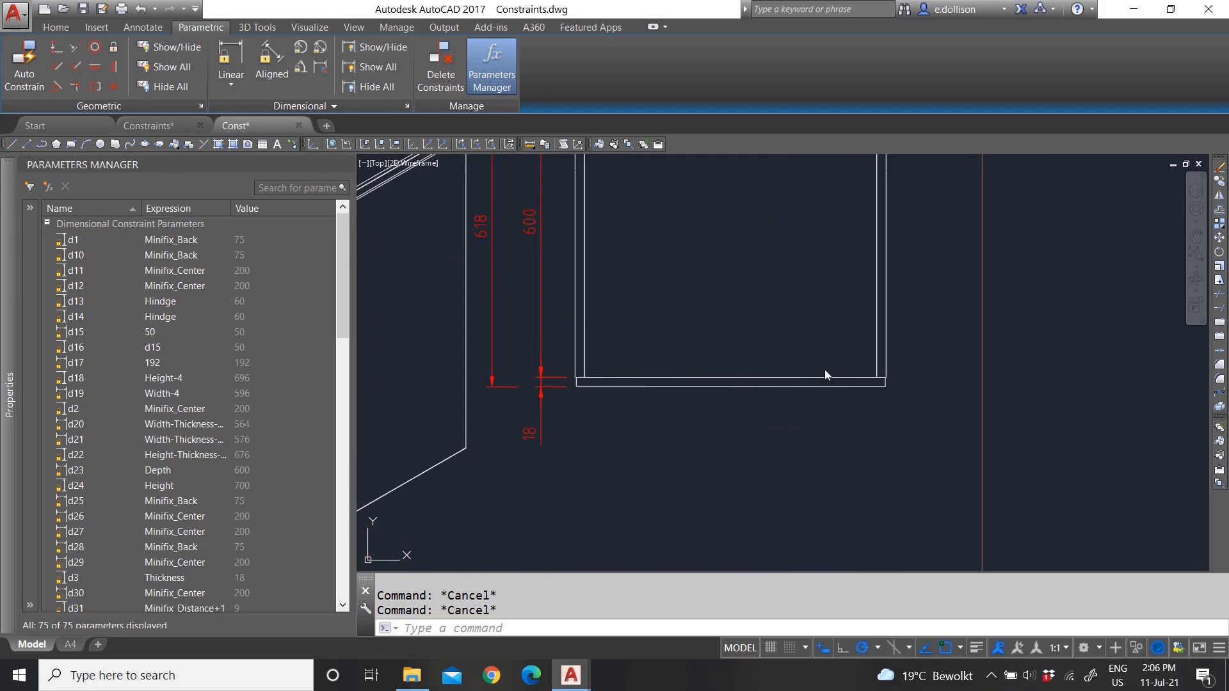
pyautogui.scroll(-5, 832, 390)
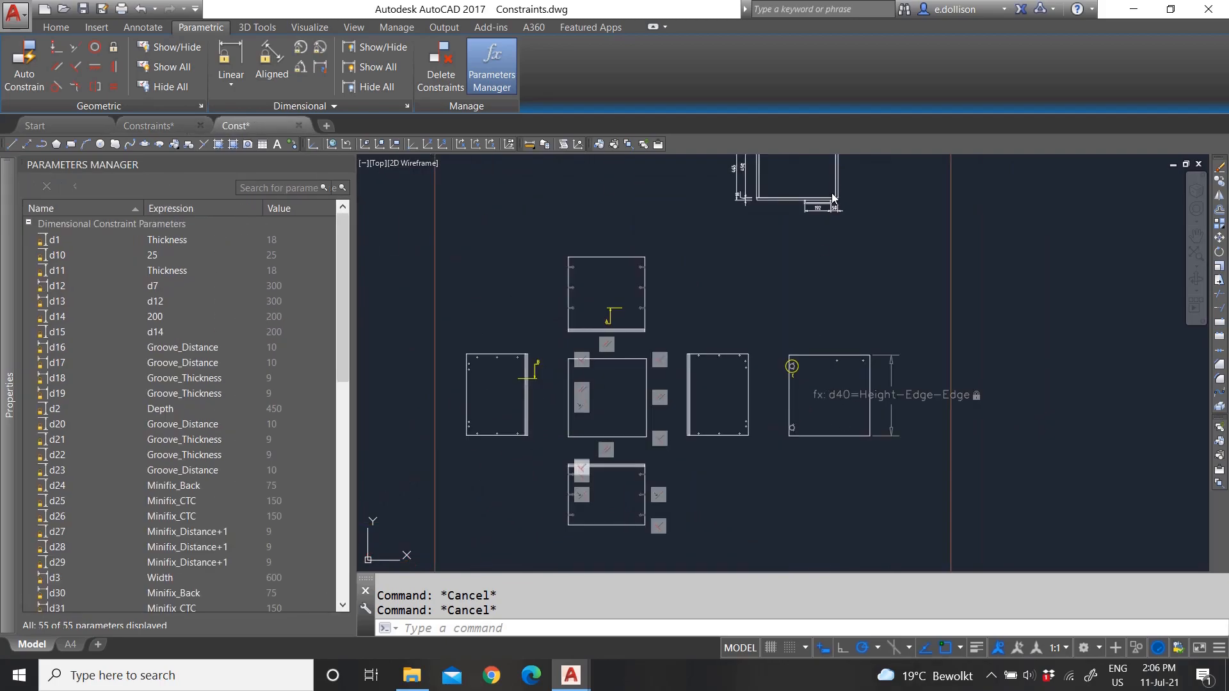
pyautogui.scroll(8, 825, 187)
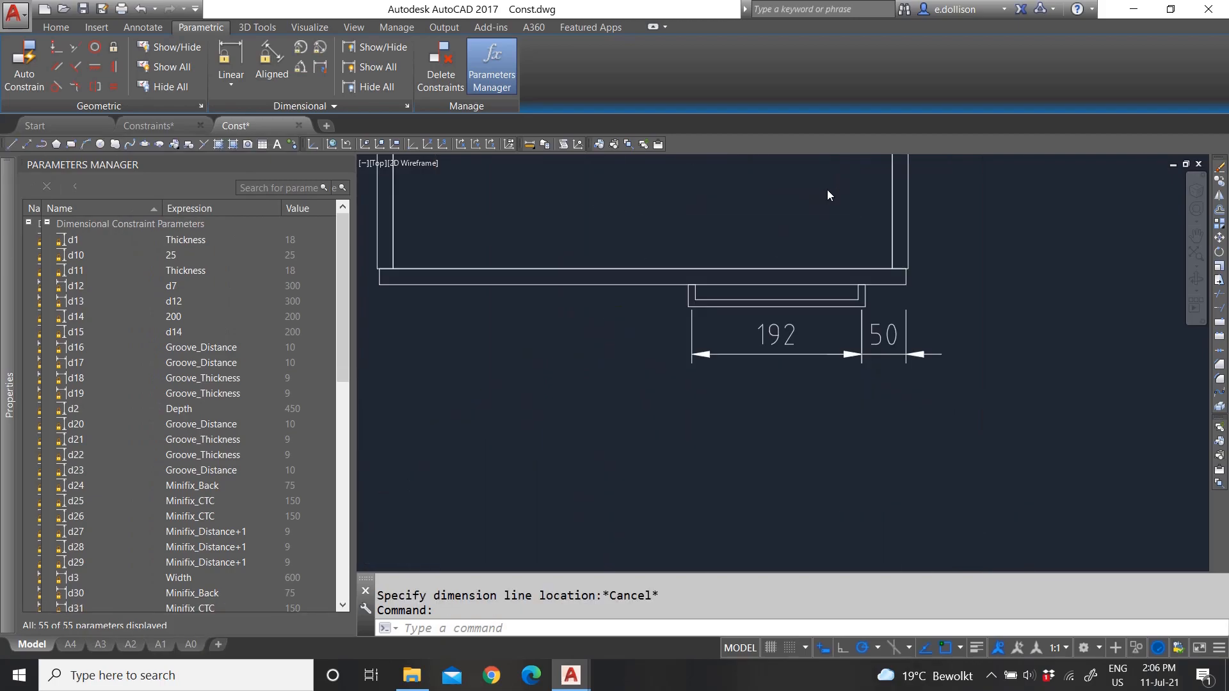
pyautogui.click(854, 293)
pyautogui.click(817, 301)
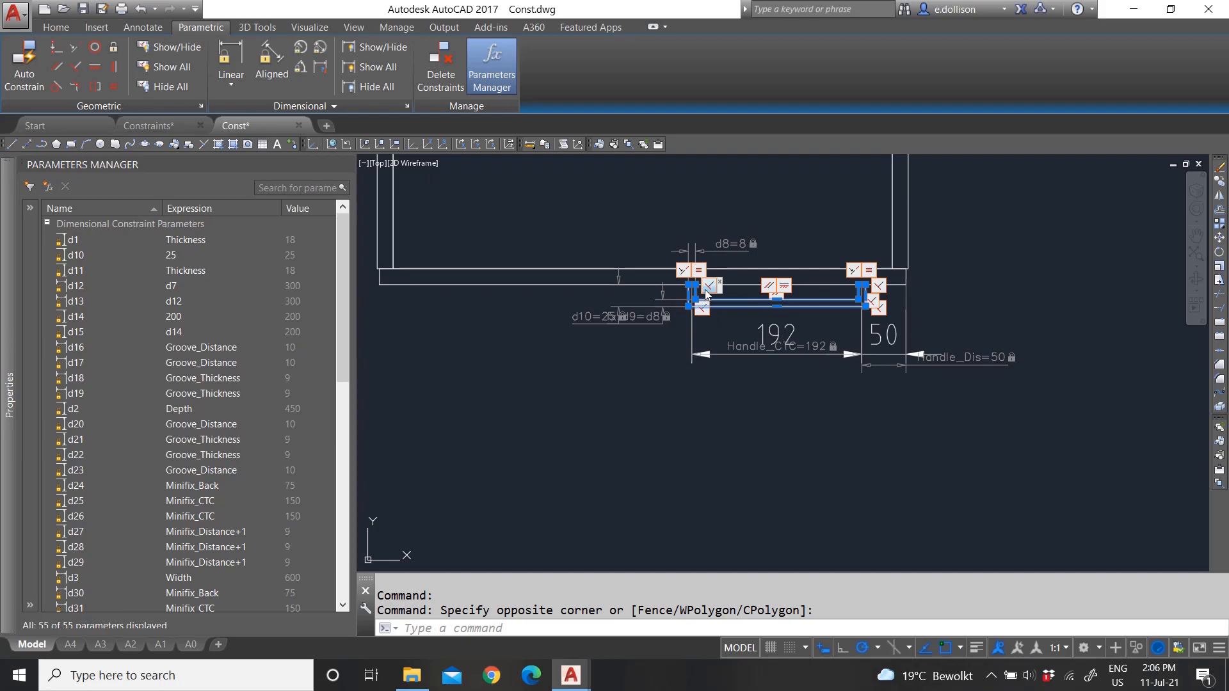
pyautogui.hotkey('ctrl', 'c')
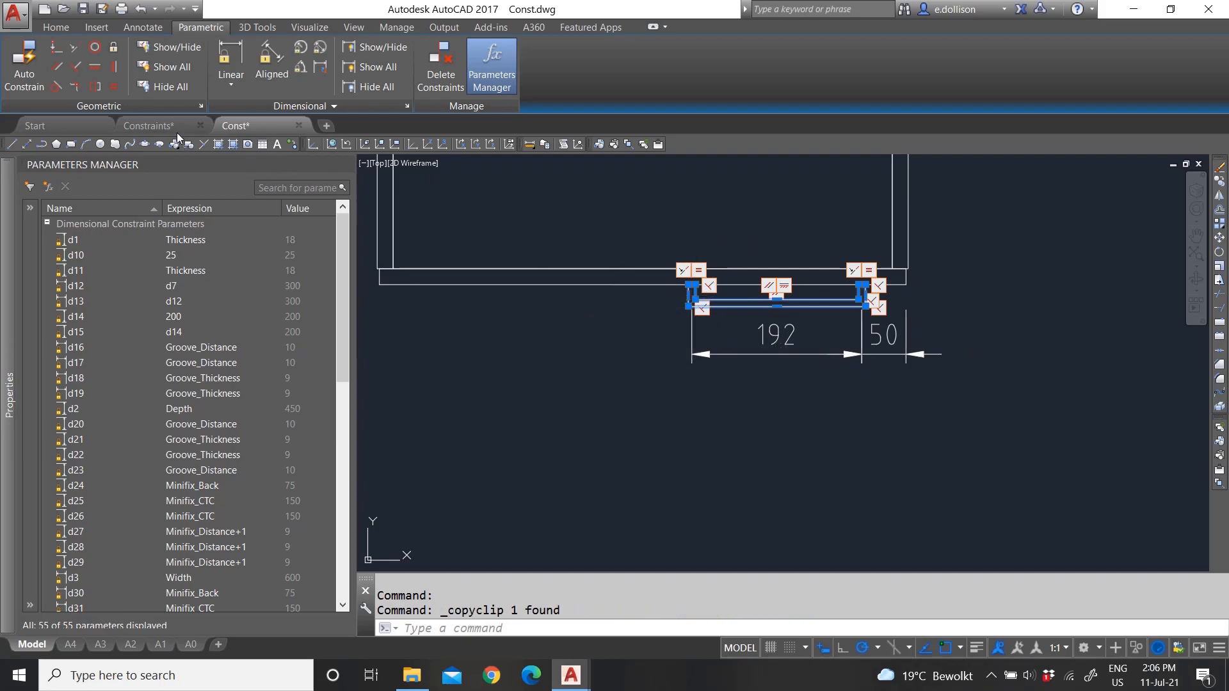
pyautogui.press('Escape')
# - Return to the Constraints drawing and paste the handle just below the door front in the plan view
pyautogui.click(165, 128)
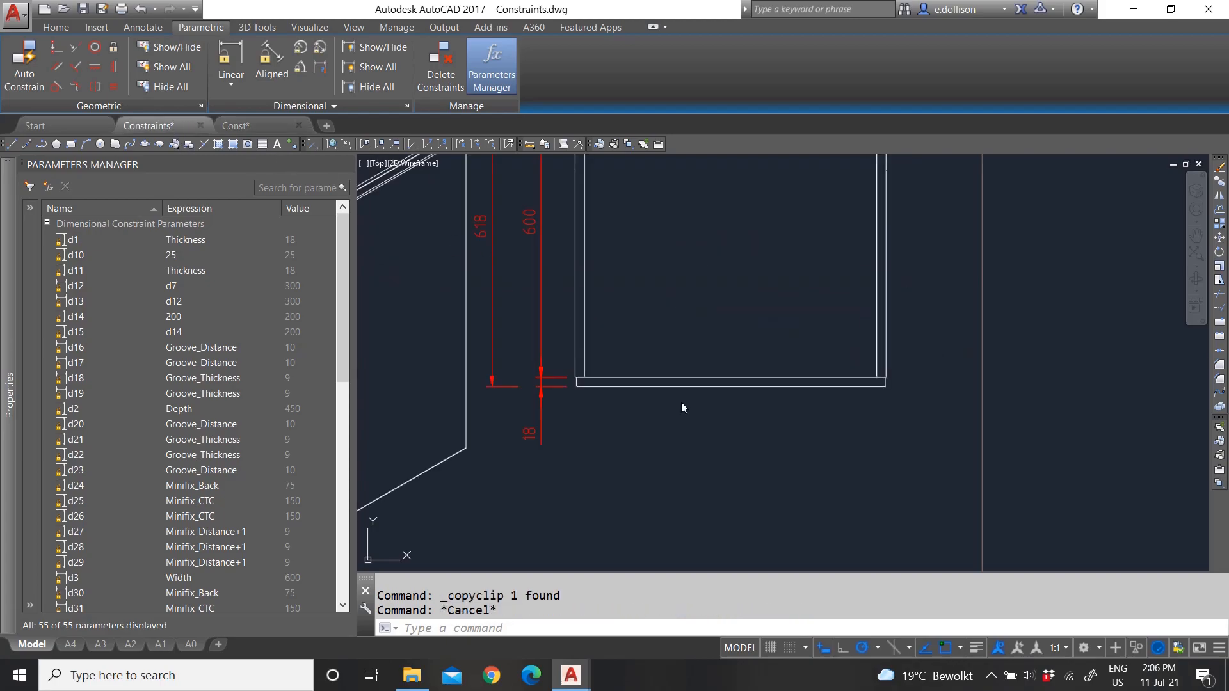
pyautogui.click(775, 443)
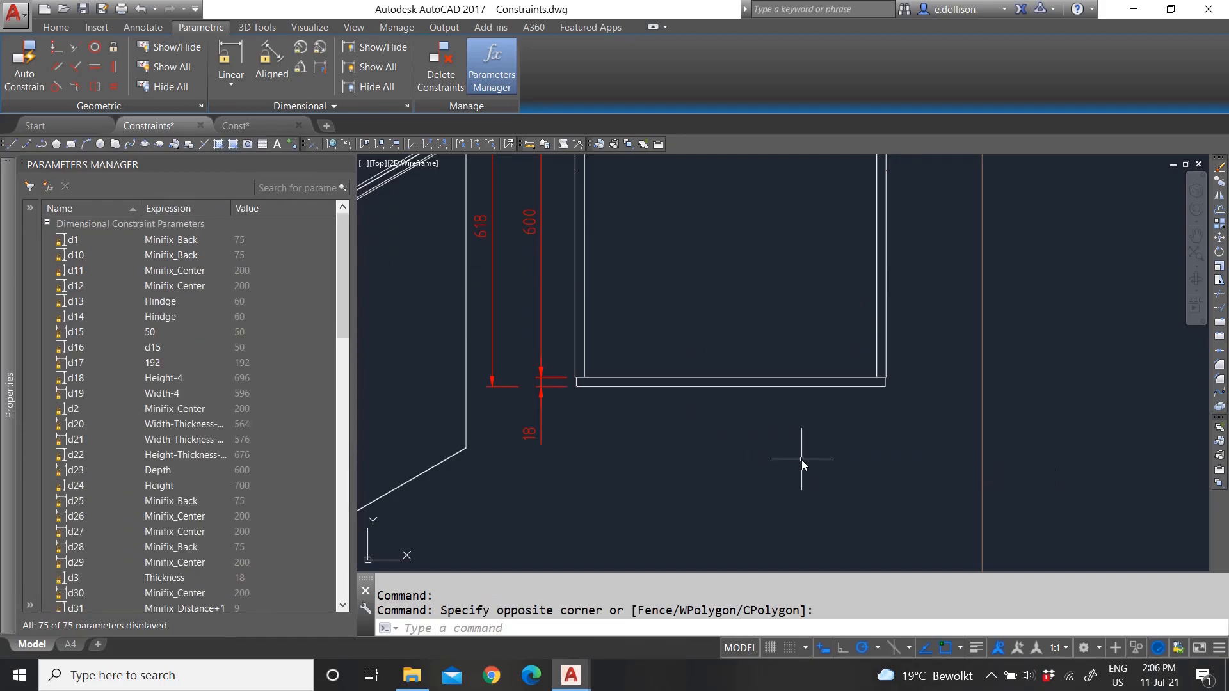
pyautogui.hotkey('ctrl', 'v')
pyautogui.scroll(2, 796, 423)
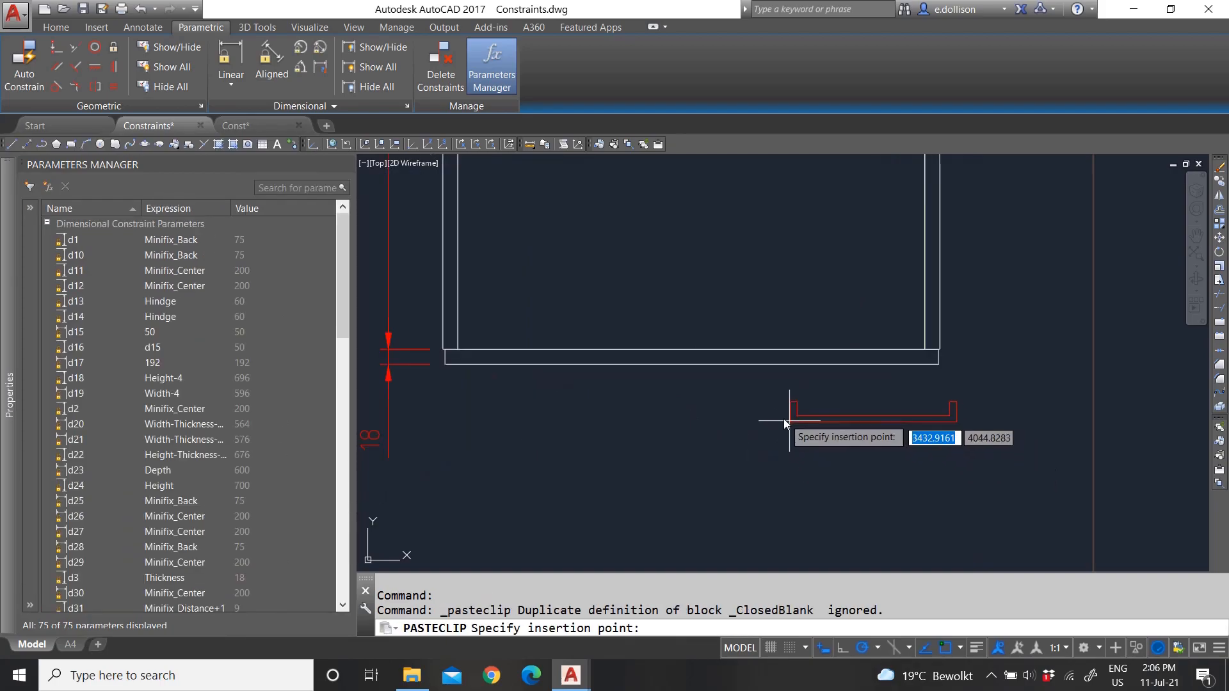
pyautogui.click(741, 404)
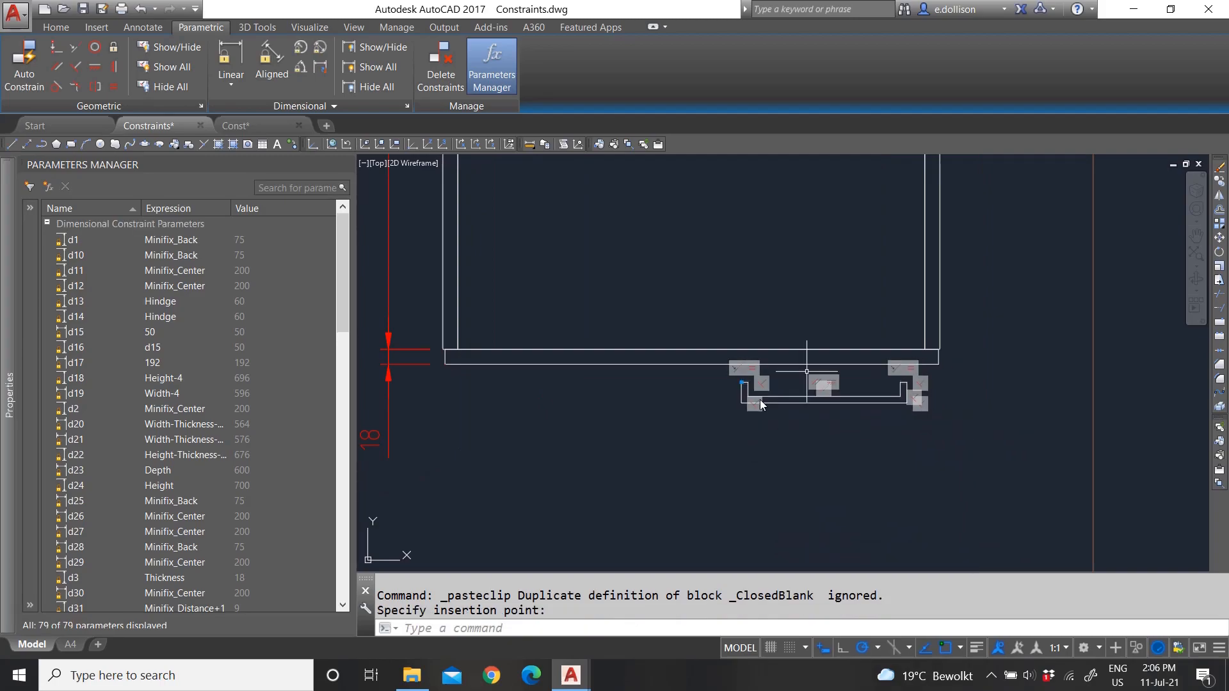
pyautogui.scroll(3, 912, 384)
pyautogui.press('Escape')
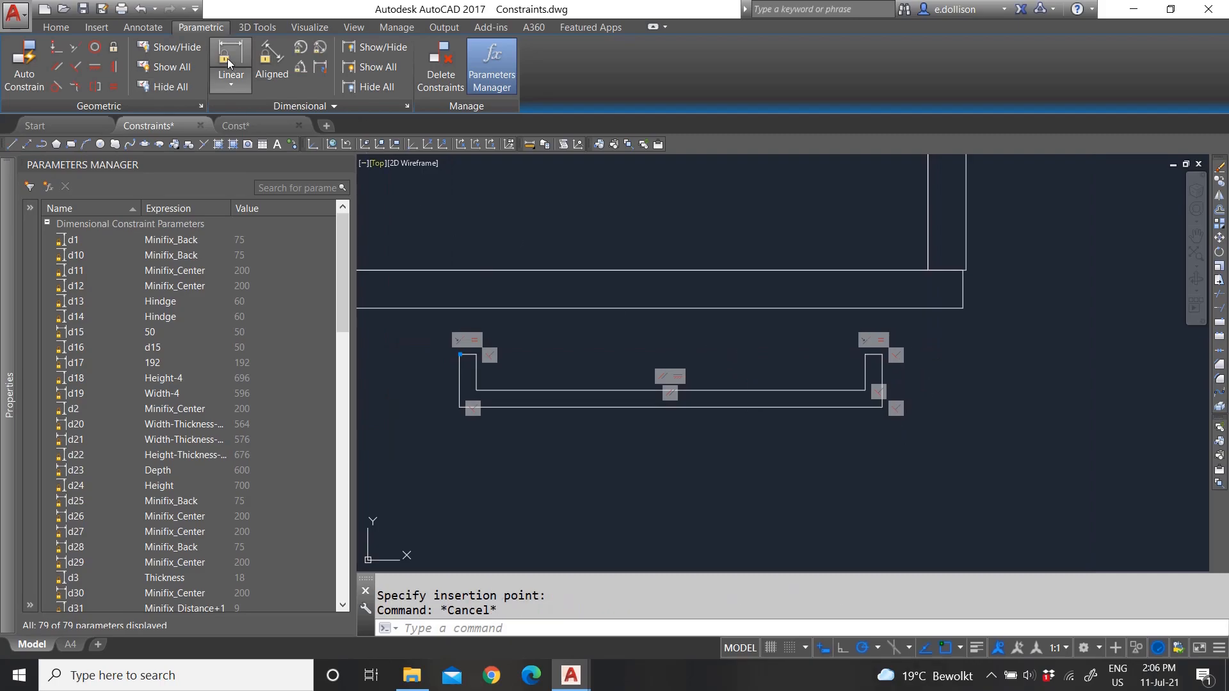
# - Apply a collinear constraint between the end of the handle's right leg and the door's front edge
pyautogui.click(98, 27)
pyautogui.scroll(-2, 99, 30)
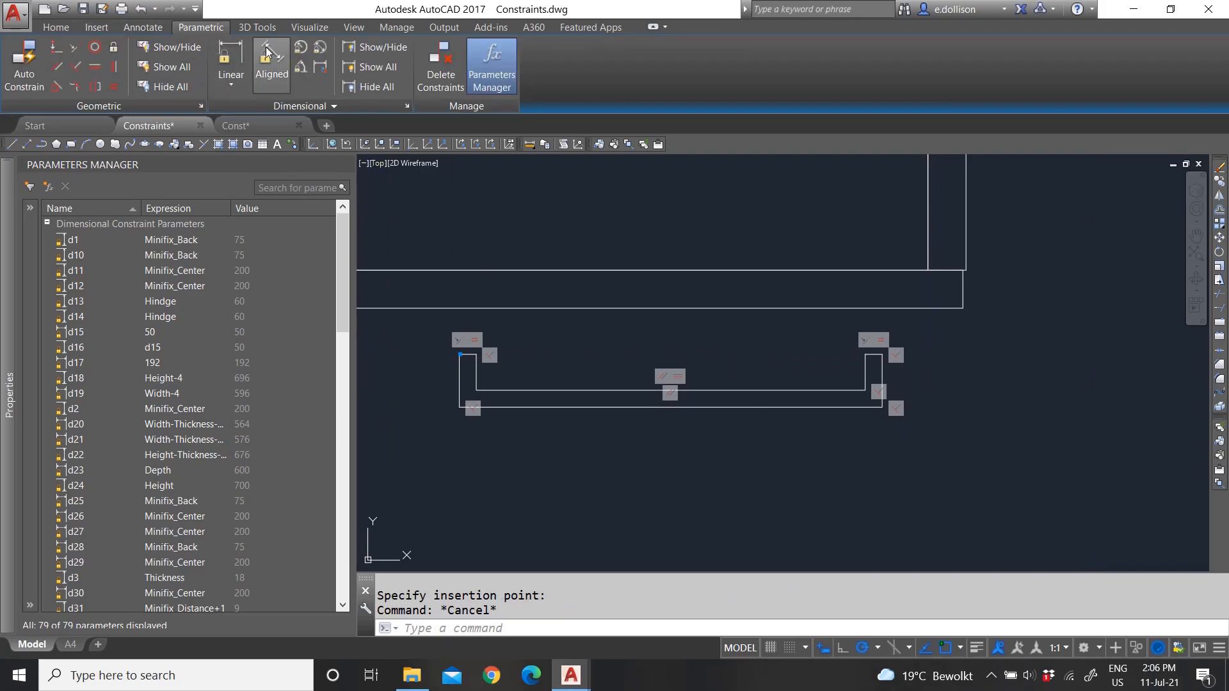
pyautogui.click(78, 48)
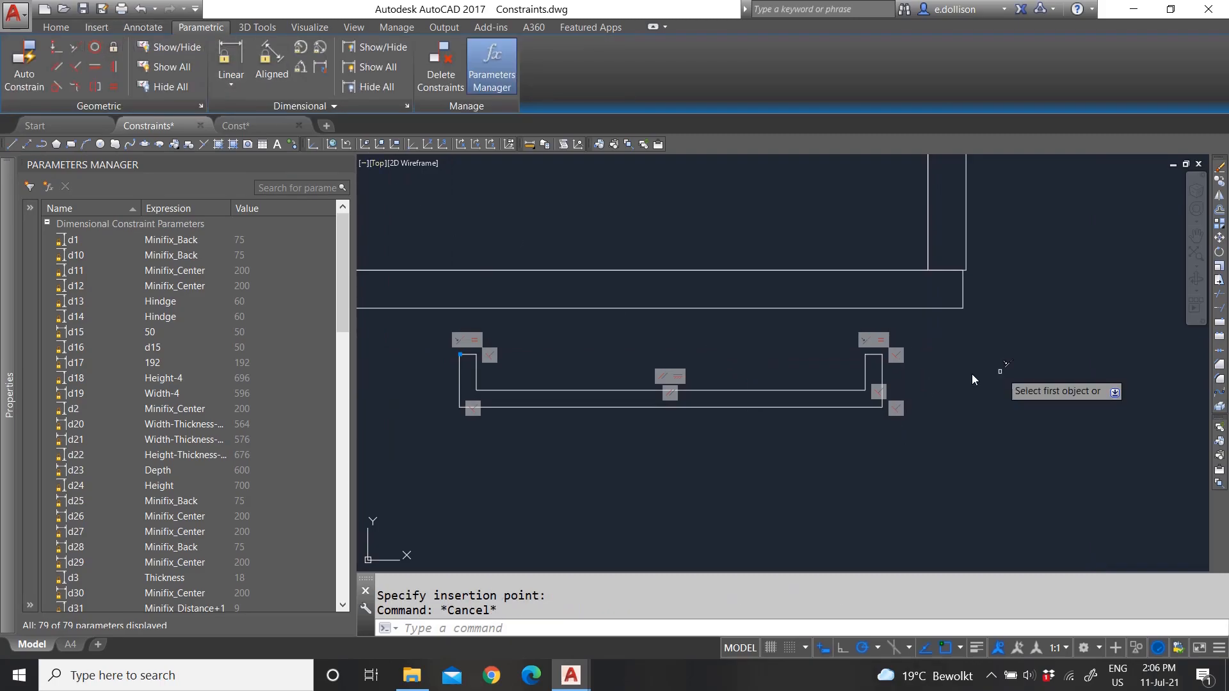
pyautogui.click(876, 357)
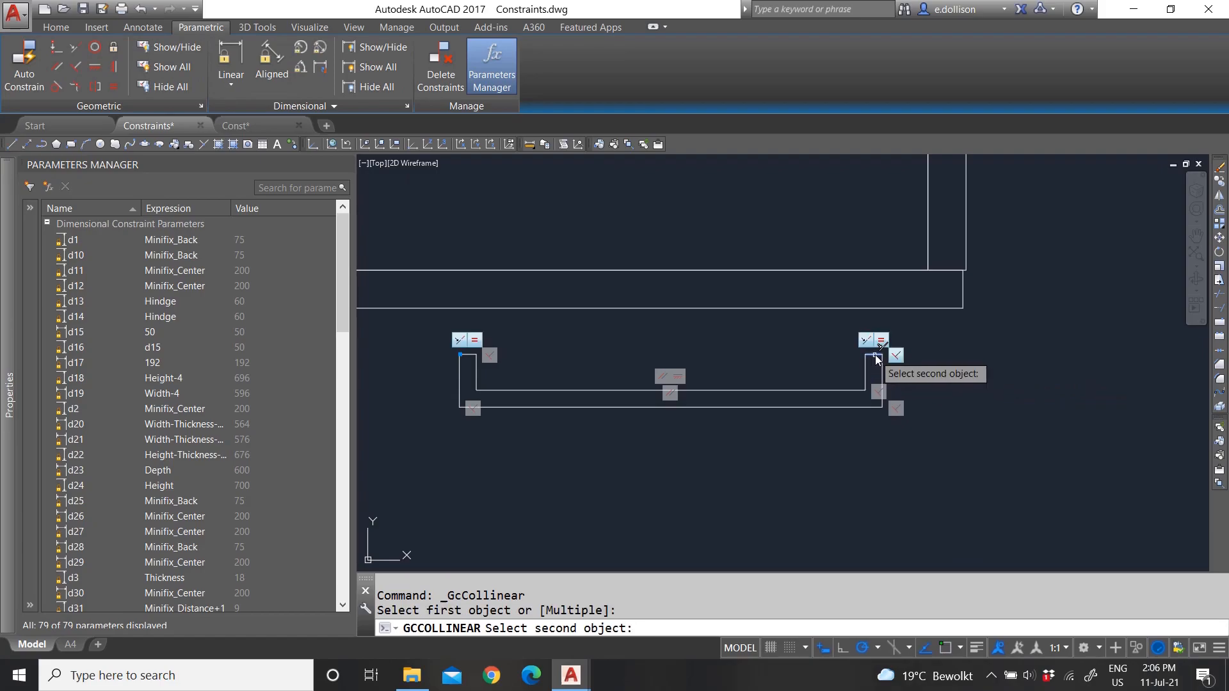
pyautogui.click(877, 308)
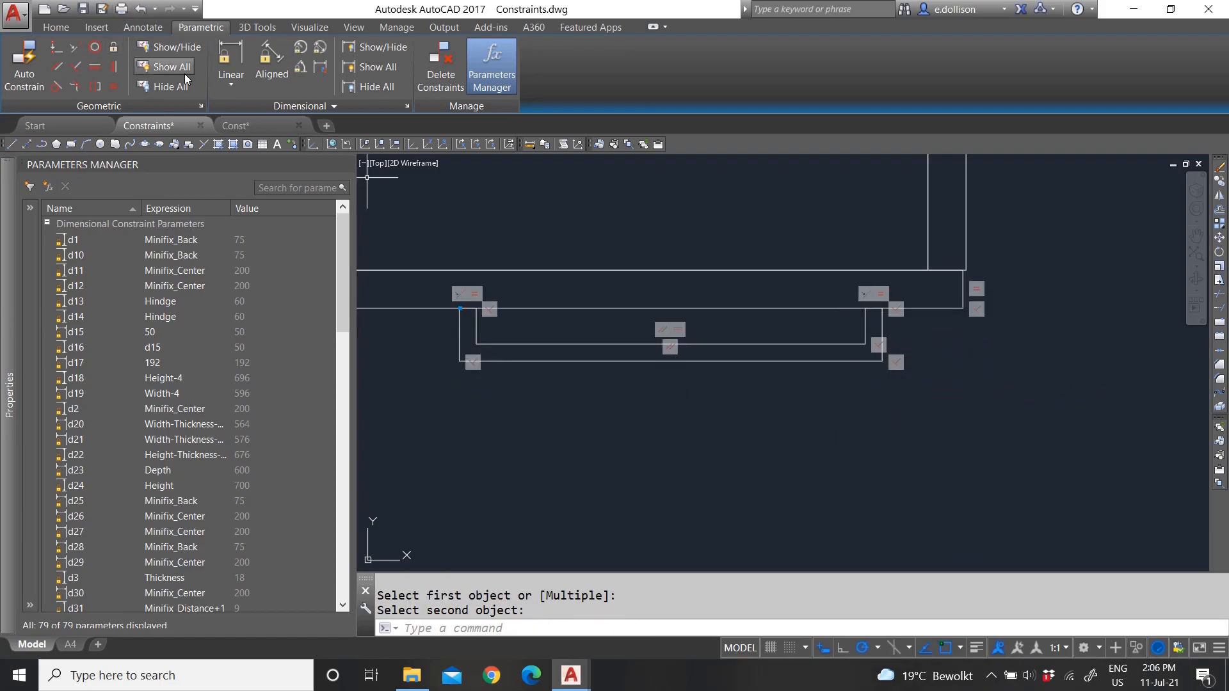
# - Add a horizontal linear constraint of 50 from the midpoint of the handle's right leg end to the door's right edge
pyautogui.click(232, 56)
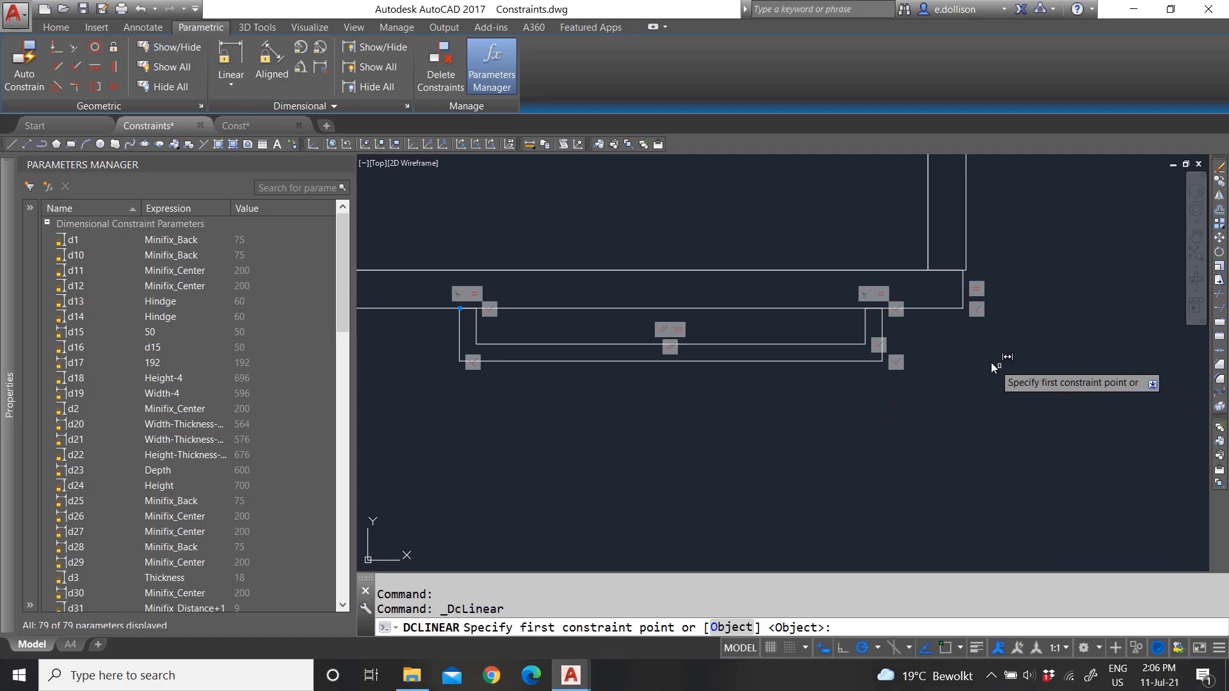
pyautogui.click(874, 309)
pyautogui.click(962, 284)
pyautogui.click(938, 440)
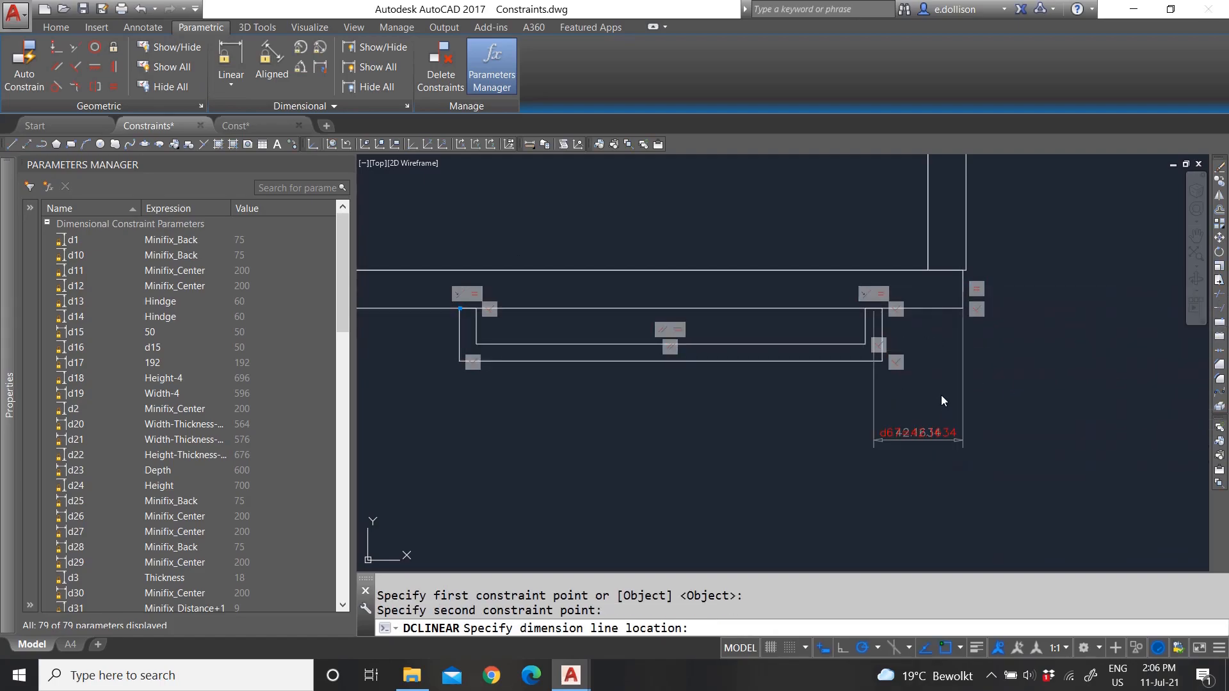
pyautogui.write('50')
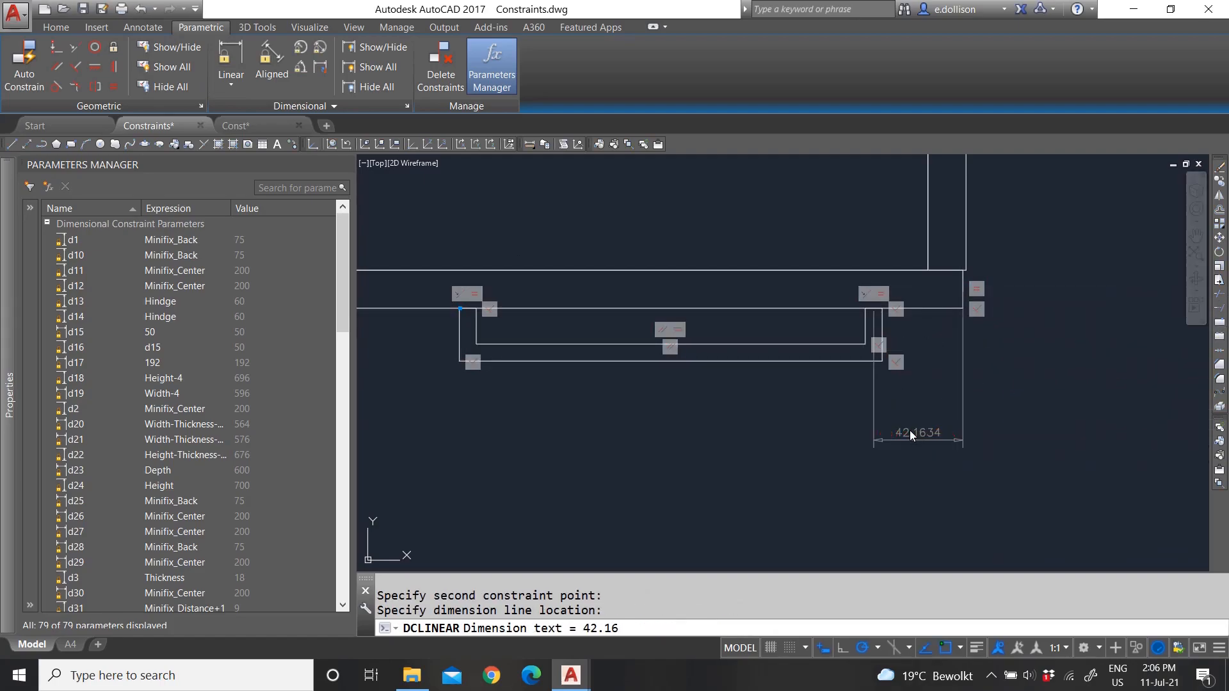
pyautogui.press('Return')
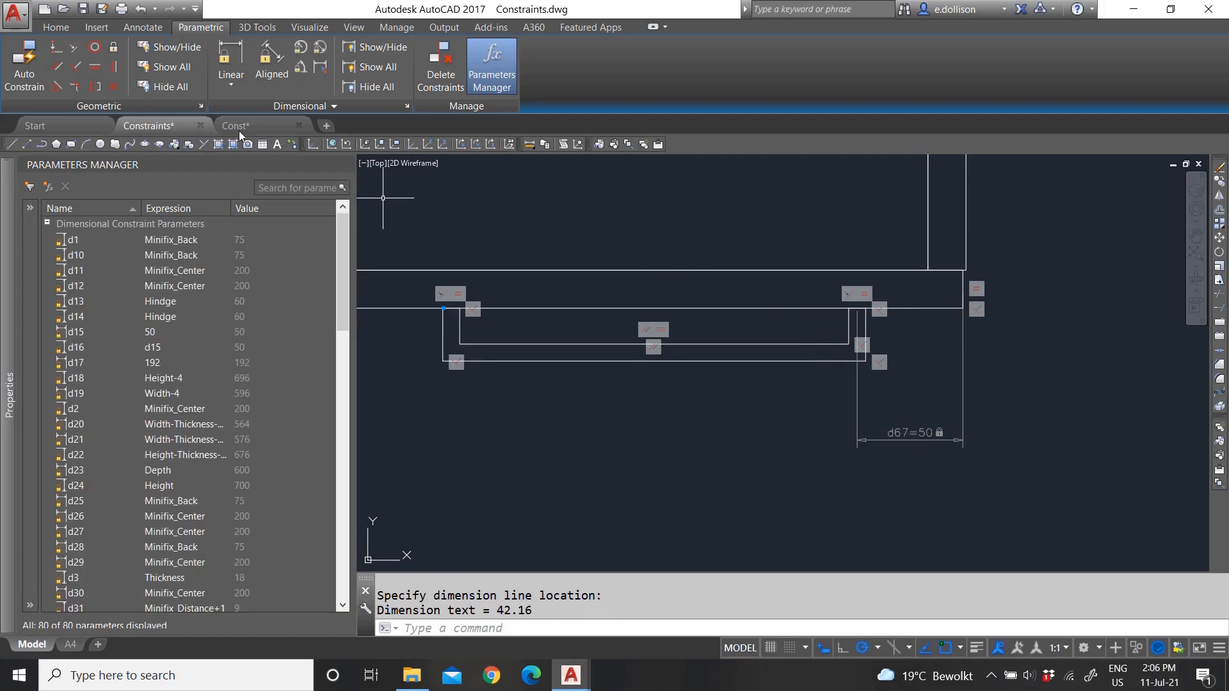
# - Try to add a 192 linear constraint between the midpoints of the handle's two leg ends
pyautogui.press('Return')
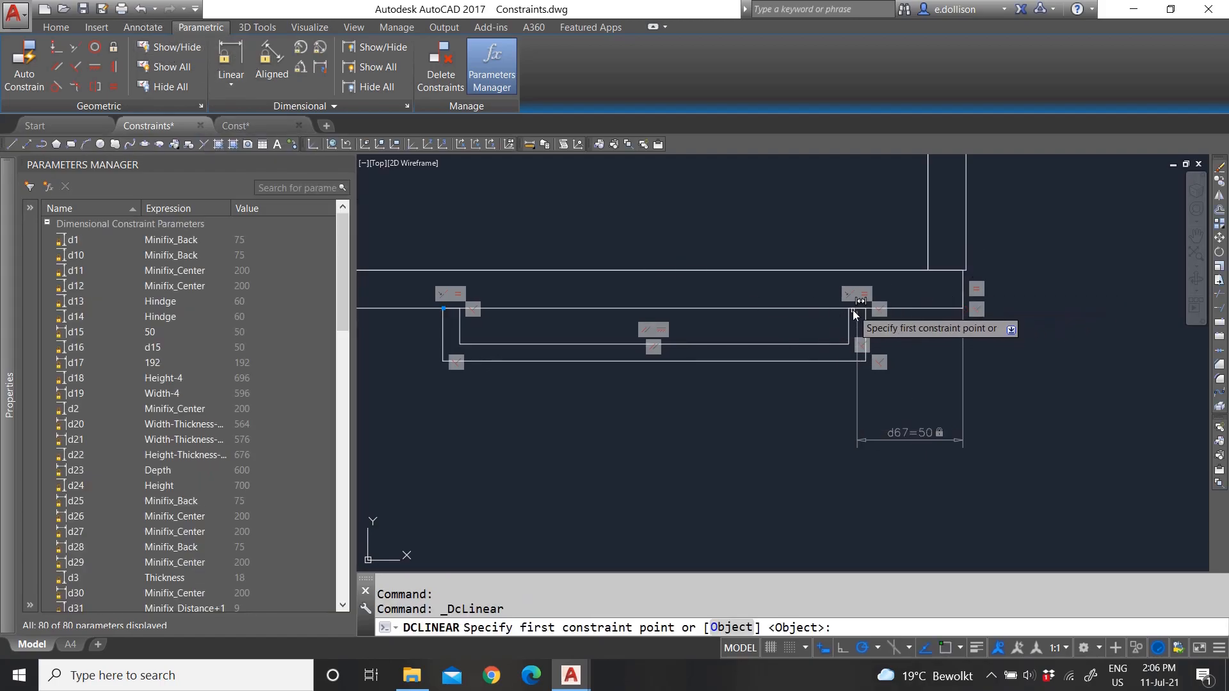
pyautogui.click(849, 309)
pyautogui.click(451, 311)
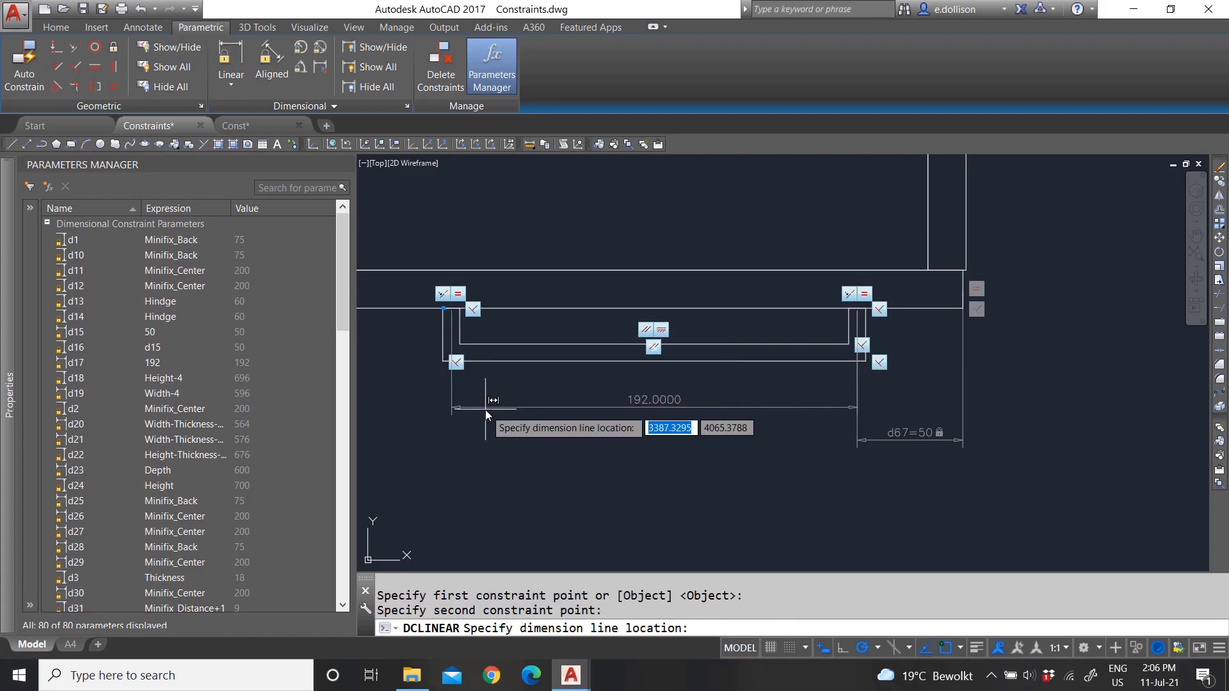
pyautogui.click(493, 417)
pyautogui.press('Return')
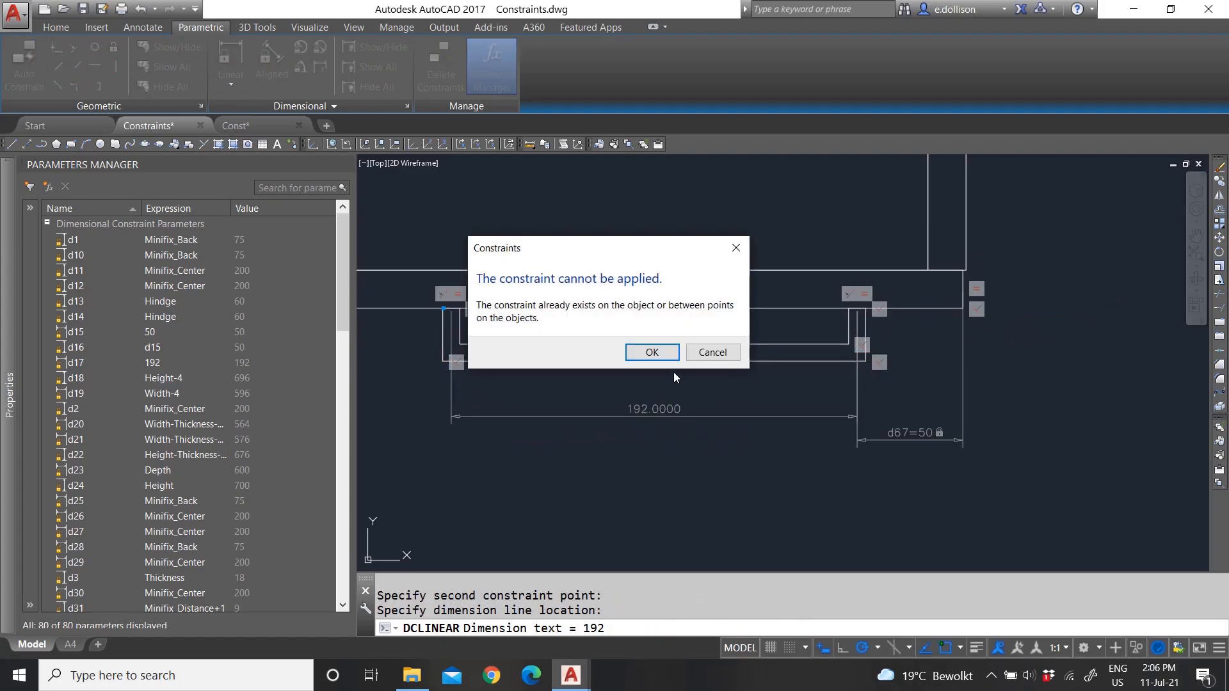
pyautogui.click(655, 352)
pyautogui.press('Escape')
pyautogui.press('Escape')
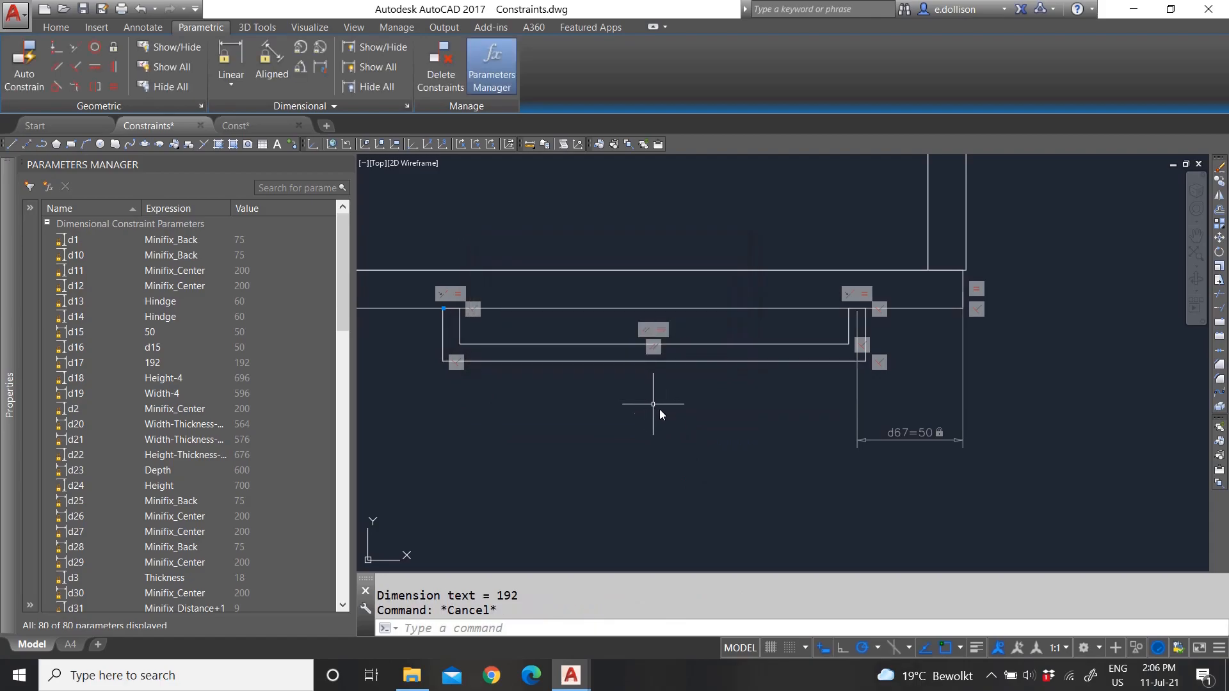
# - Hide all dimensional constraints in the Constraints drawing, including the handle's 50 offset in the plan view
pyautogui.scroll(-3, 695, 372)
pyautogui.scroll(3, 695, 371)
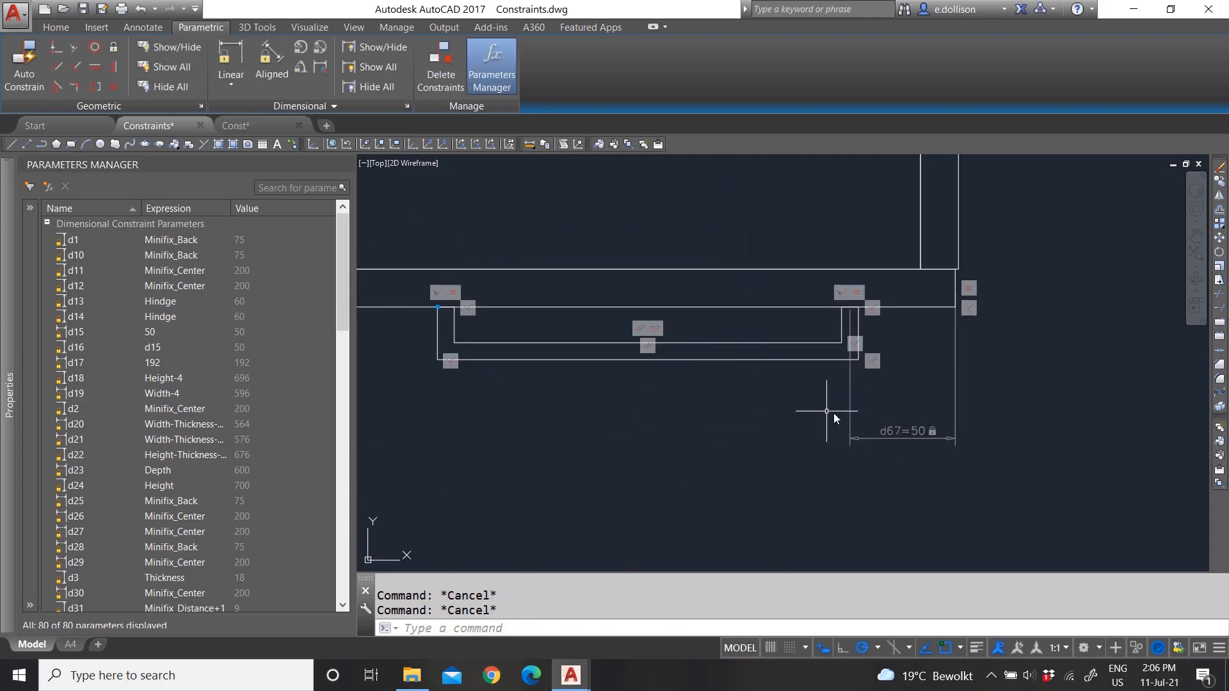
pyautogui.scroll(-2, 684, 409)
pyautogui.scroll(2, 765, 416)
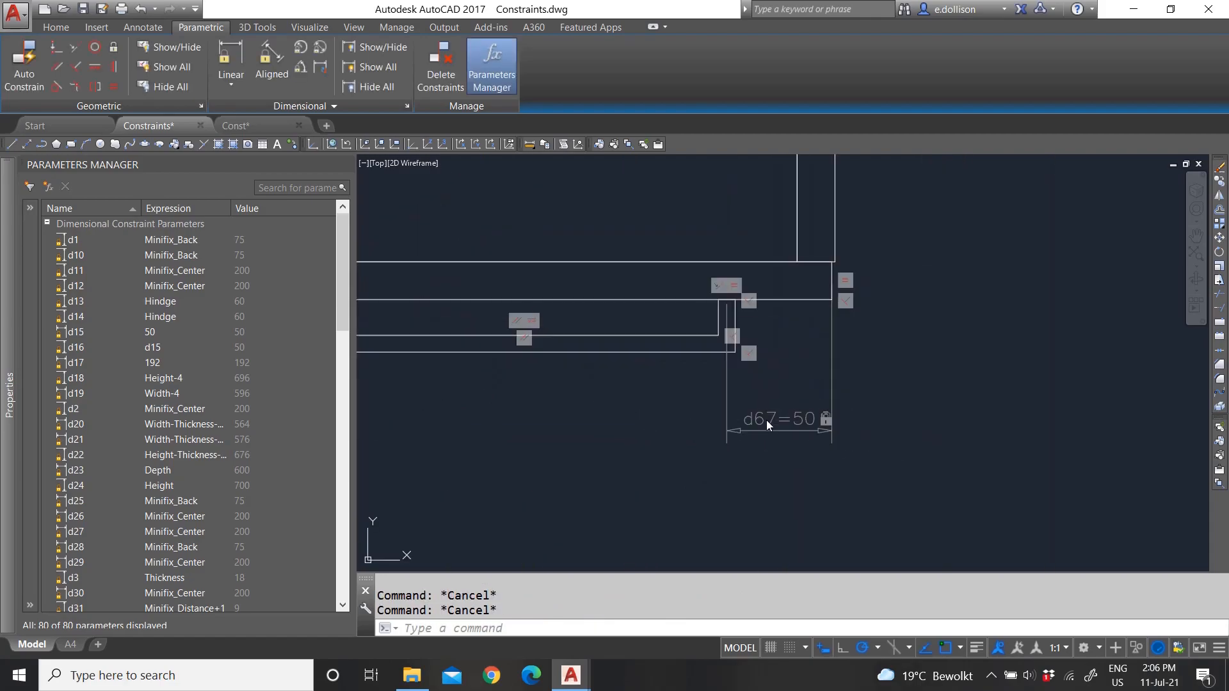
pyautogui.click(373, 67)
pyautogui.click(375, 87)
pyautogui.scroll(-3, 810, 369)
pyautogui.scroll(8, 756, 348)
pyautogui.press('Escape')
# - Check the dimensioned door handle in the Const drawing's plan view and return to the Constraints drawing
pyautogui.click(243, 126)
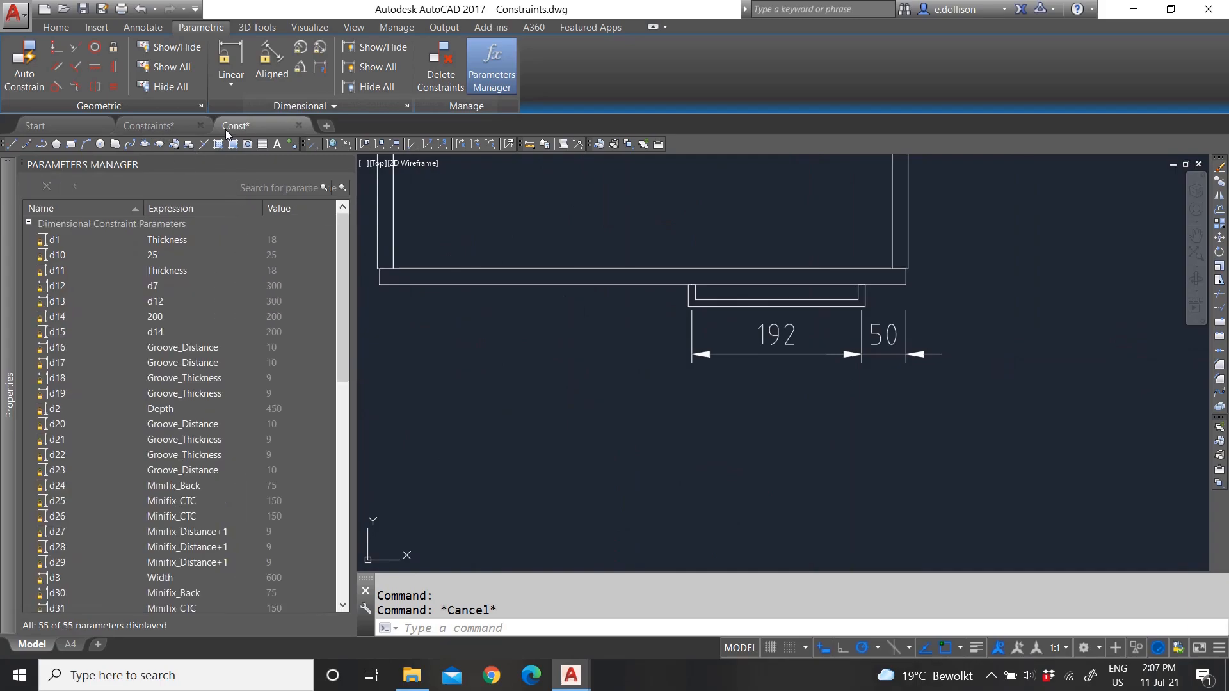
pyautogui.click(148, 125)
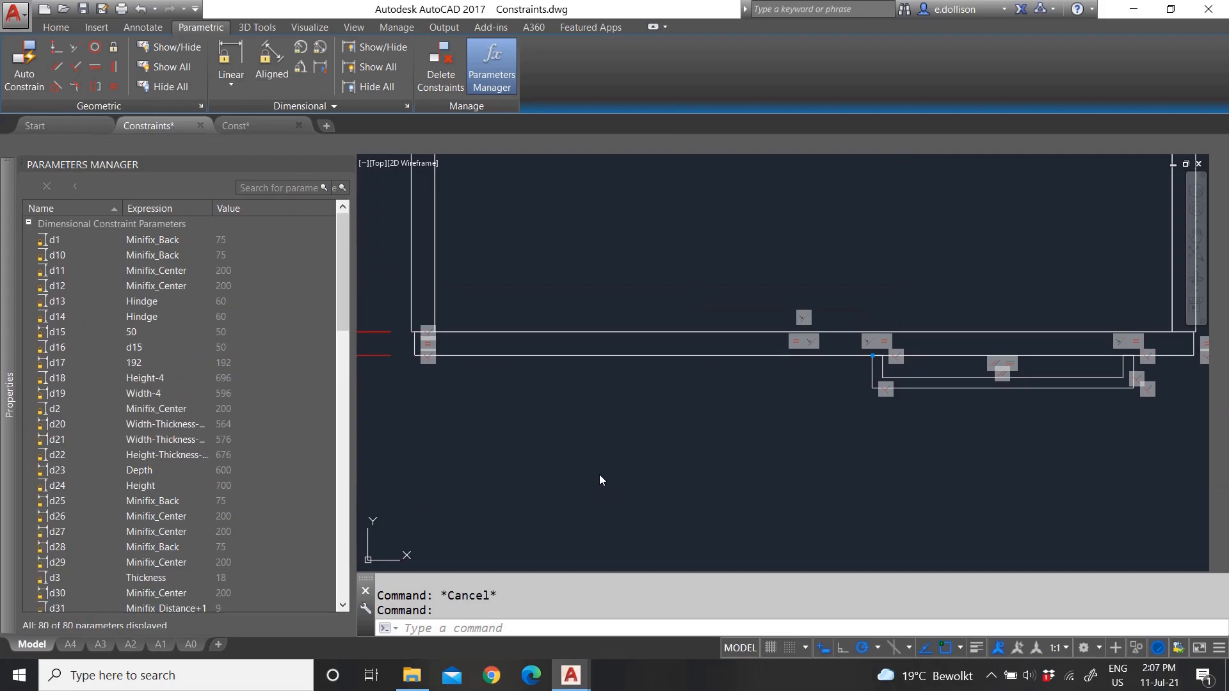
pyautogui.click(582, 402)
pyautogui.click(651, 424)
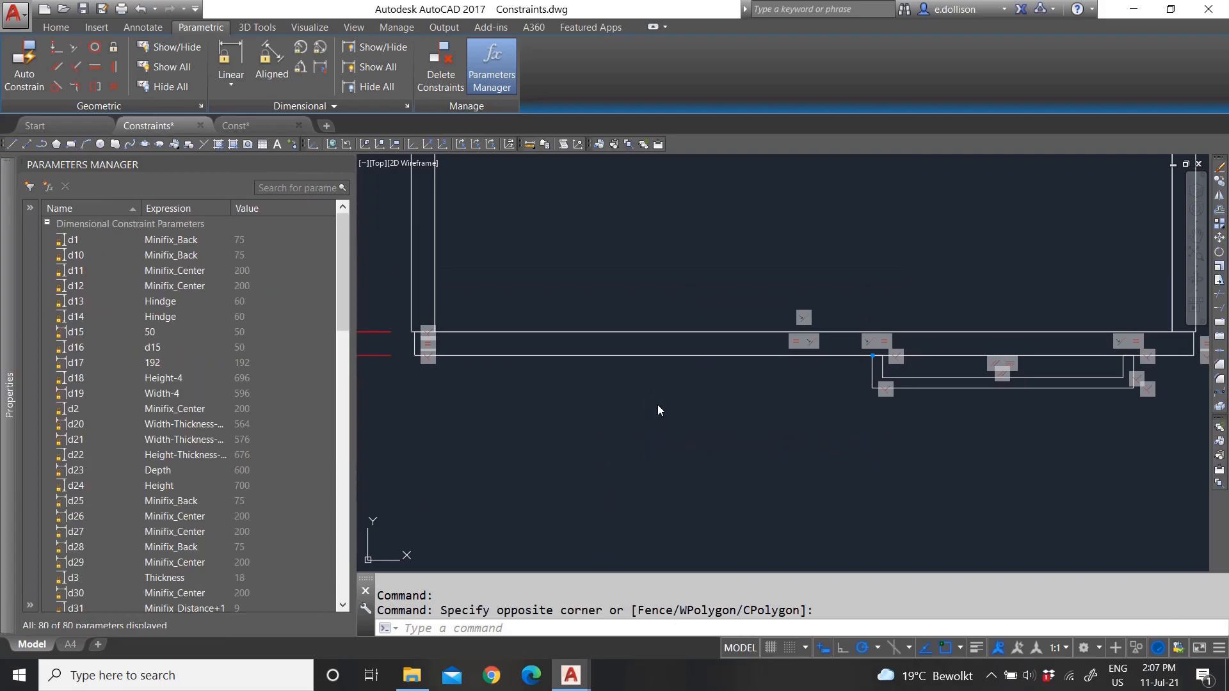
pyautogui.press('Escape')
pyautogui.scroll(-5, 666, 364)
# - Open the A4 layout and examine the plan view with the door handle
pyautogui.click(70, 645)
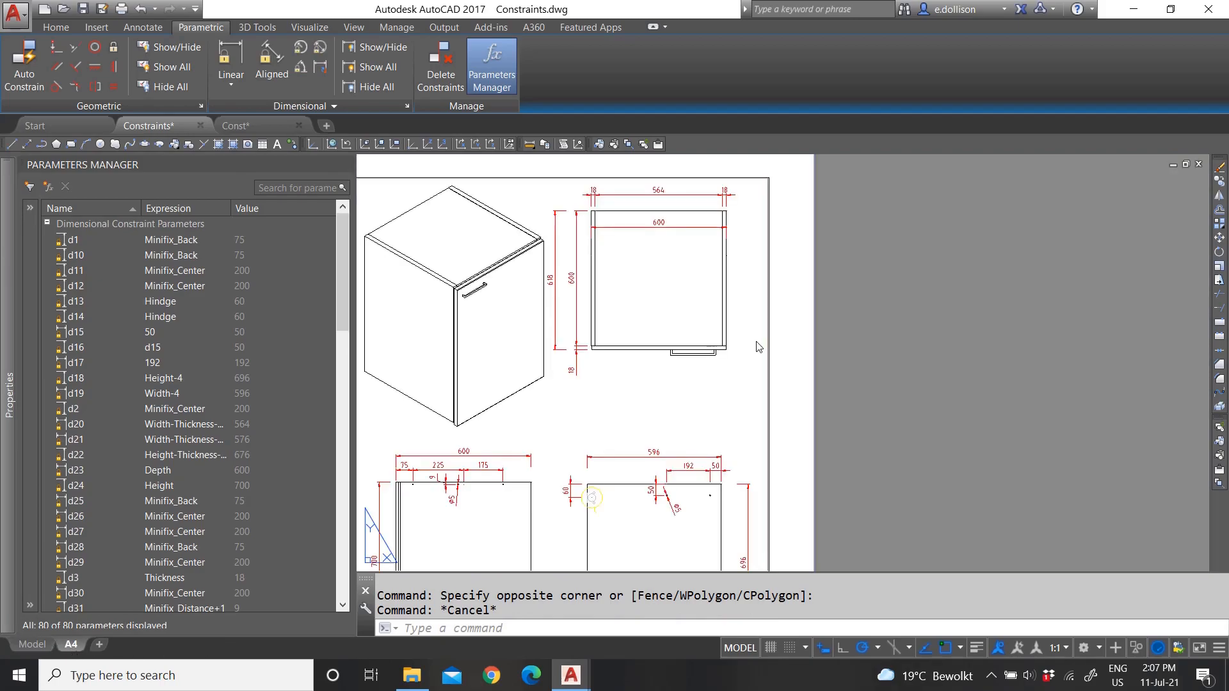
pyautogui.scroll(3, 708, 282)
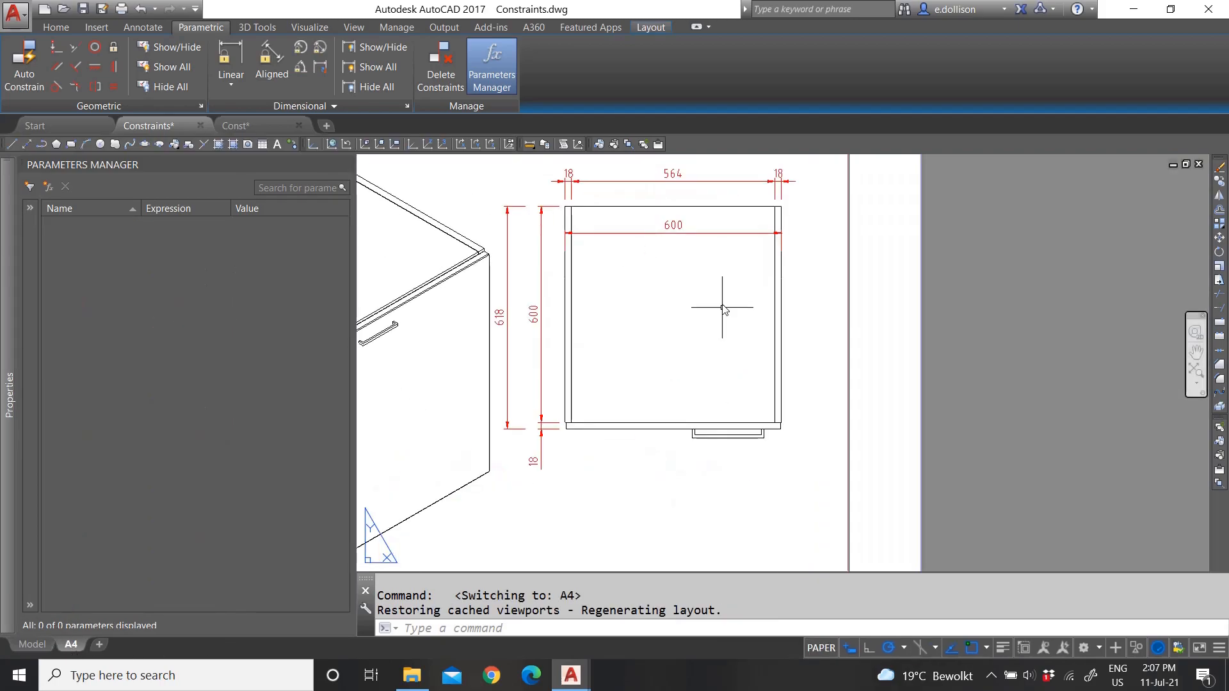
pyautogui.scroll(-7, 703, 288)
pyautogui.scroll(-2, 704, 287)
pyautogui.scroll(8, 717, 282)
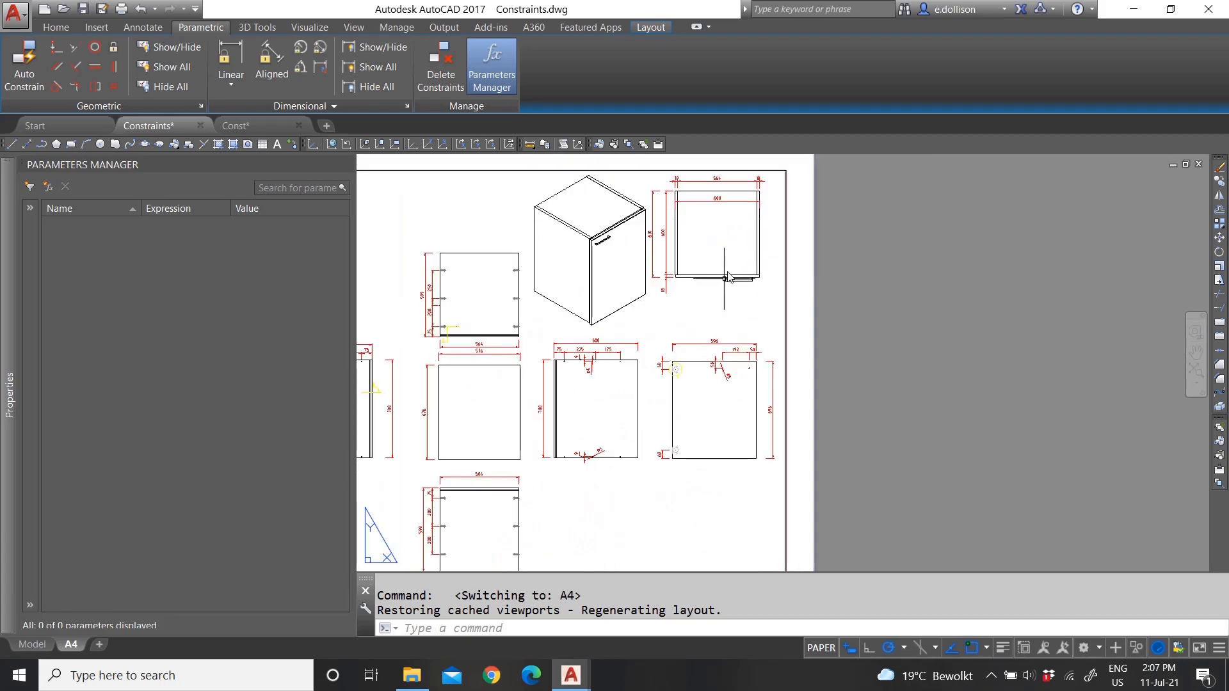
# - Activate model space in the A4 layout's viewport to inspect the plan-view handle, and return to paper space
pyautogui.doubleClick(714, 349)
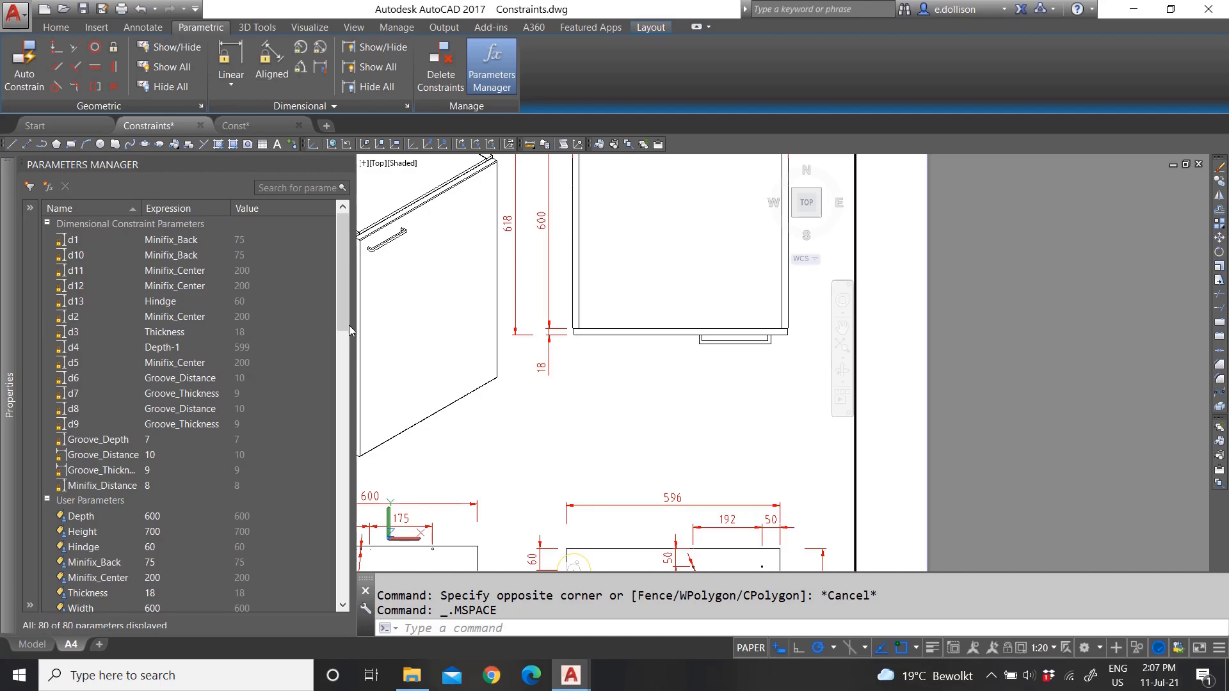
pyautogui.click(708, 344)
pyautogui.press('Escape')
pyautogui.press('Escape')
pyautogui.doubleClick(875, 362)
pyautogui.scroll(-3, 718, 307)
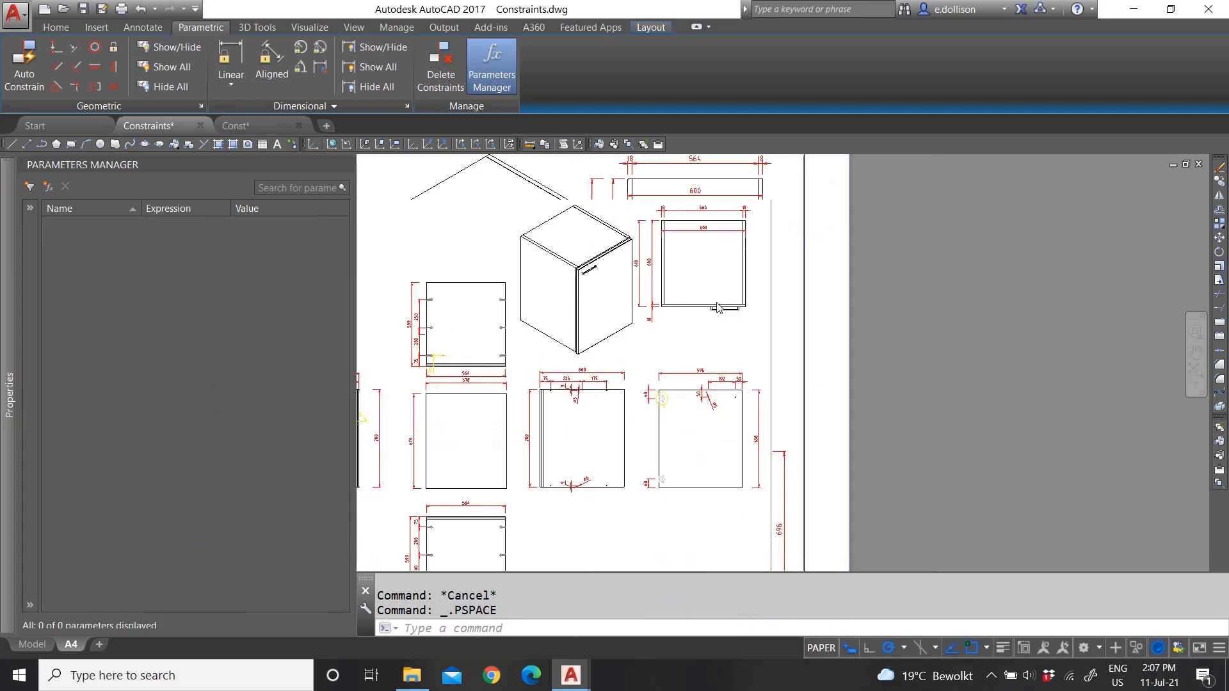
# - Review the whole A4 sheet, examining the isometric view, the plan view, the dimensioned panel views and the details
pyautogui.scroll(-1, 718, 307)
pyautogui.scroll(-2, 746, 317)
pyautogui.scroll(1, 679, 357)
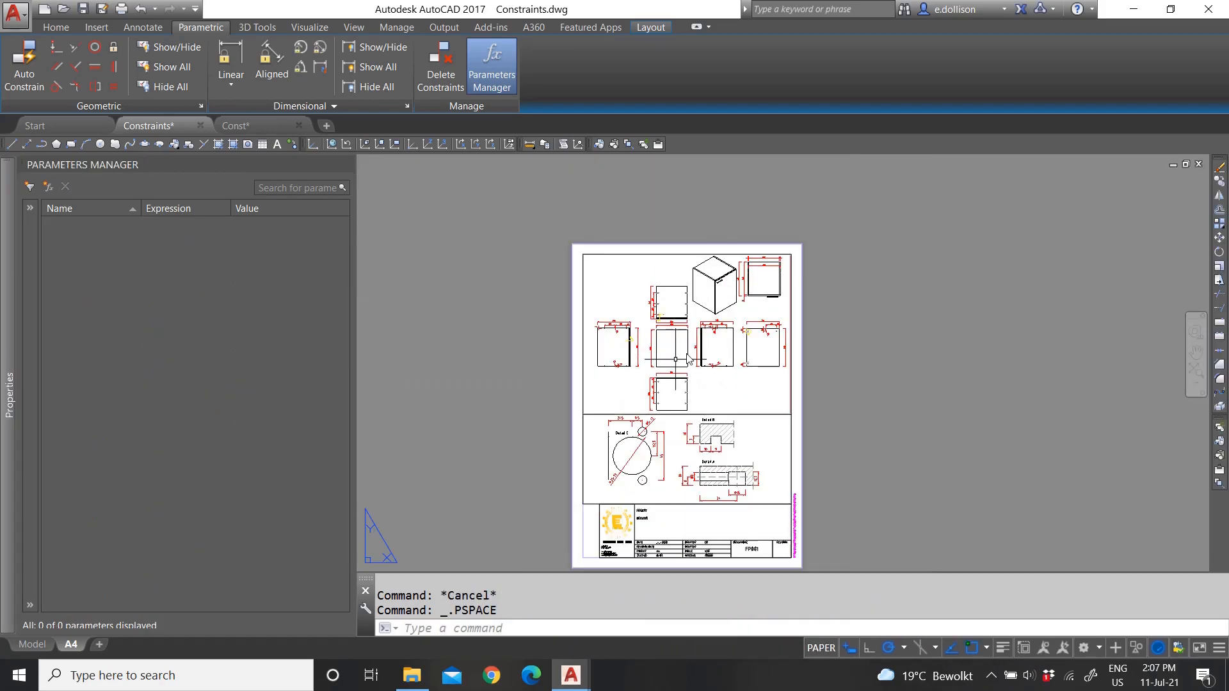
pyautogui.scroll(1, 688, 358)
pyautogui.scroll(-2, 637, 358)
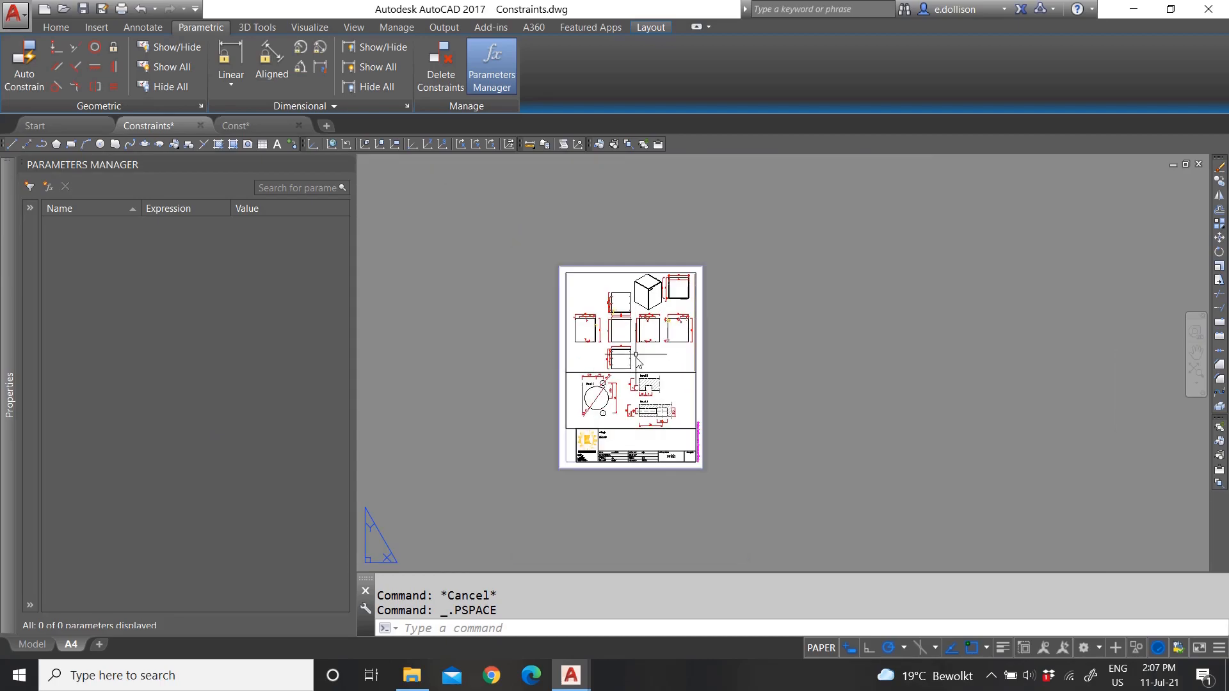
pyautogui.scroll(4, 636, 360)
pyautogui.scroll(-3, 595, 365)
pyautogui.scroll(2, 615, 300)
pyautogui.scroll(-2, 615, 299)
pyautogui.scroll(4, 614, 301)
pyautogui.scroll(-2, 612, 304)
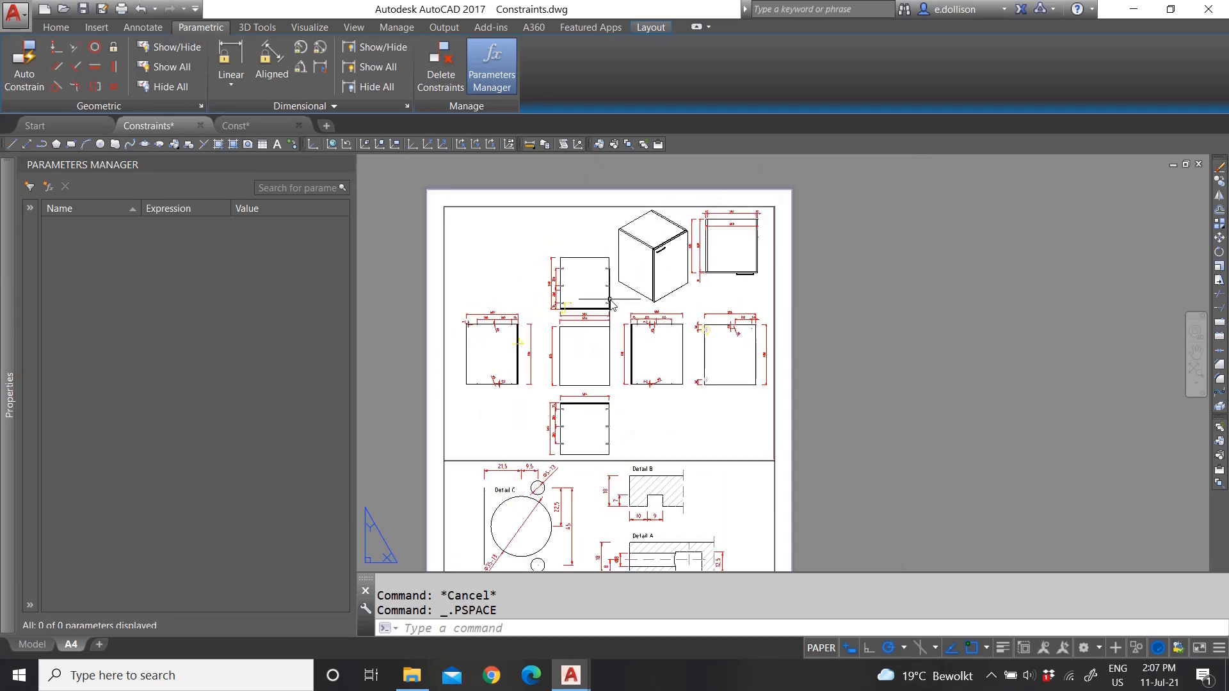
pyautogui.scroll(2, 585, 303)
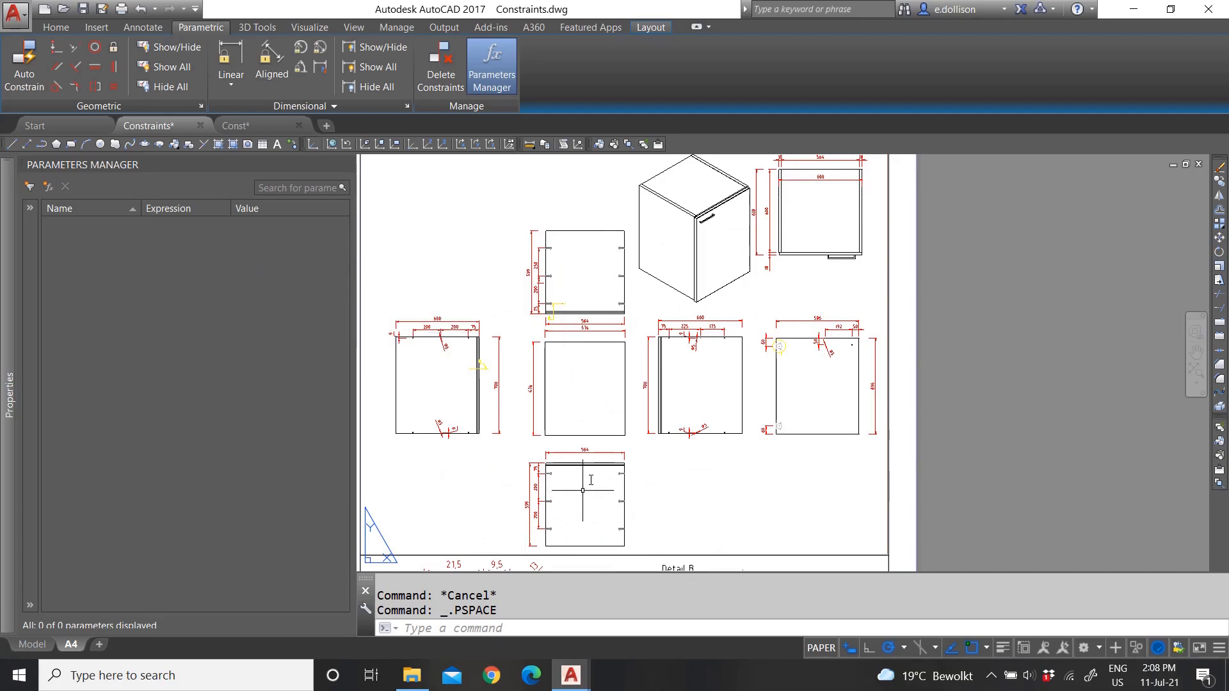
pyautogui.moveTo(583, 376); pyautogui.dragTo(613, 379, button='middle')
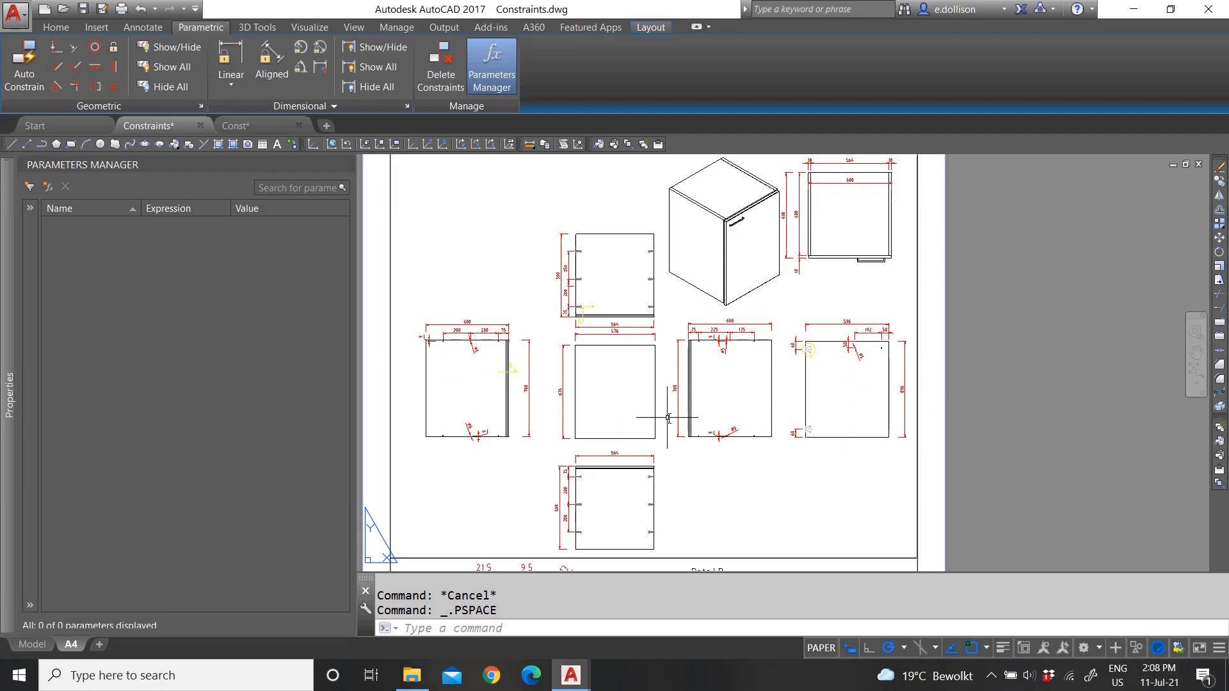
pyautogui.scroll(-2, 611, 349)
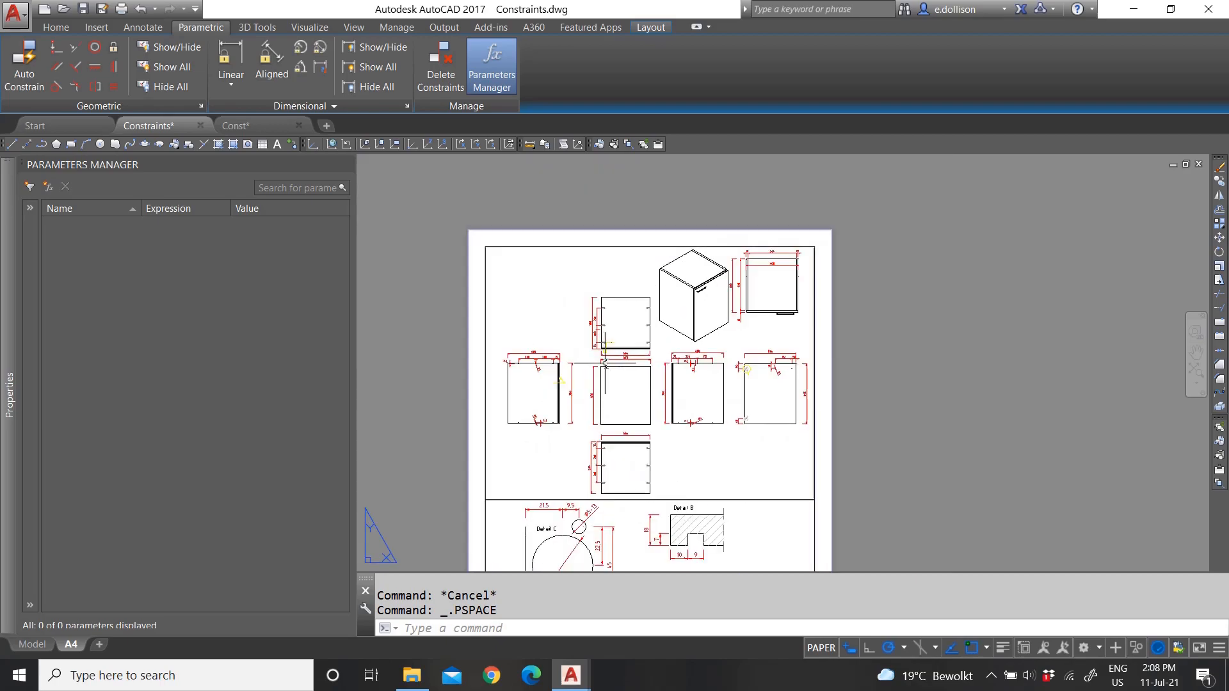